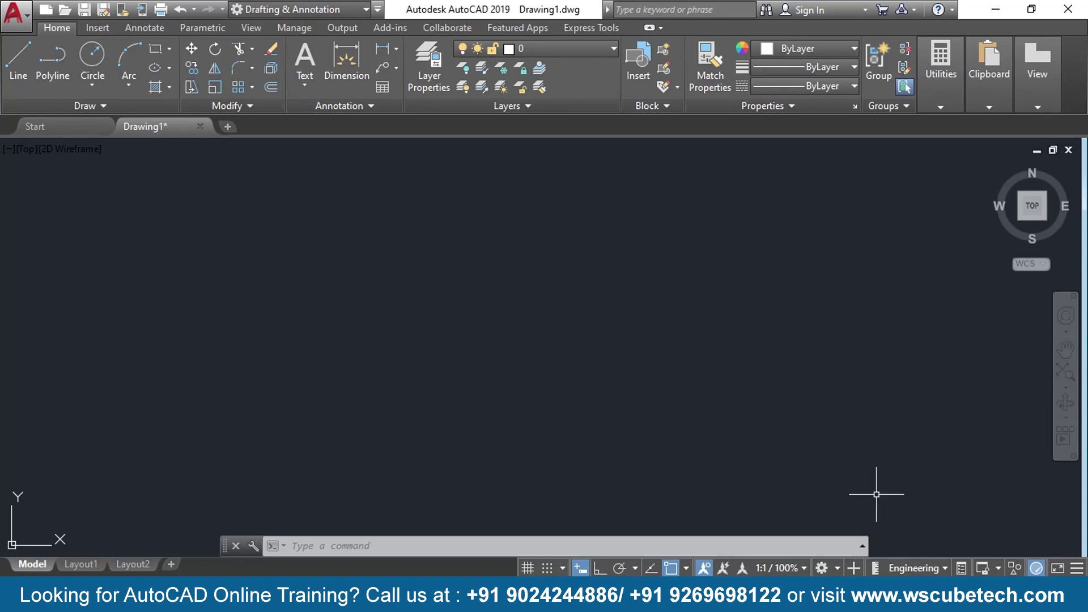
click(943, 571)
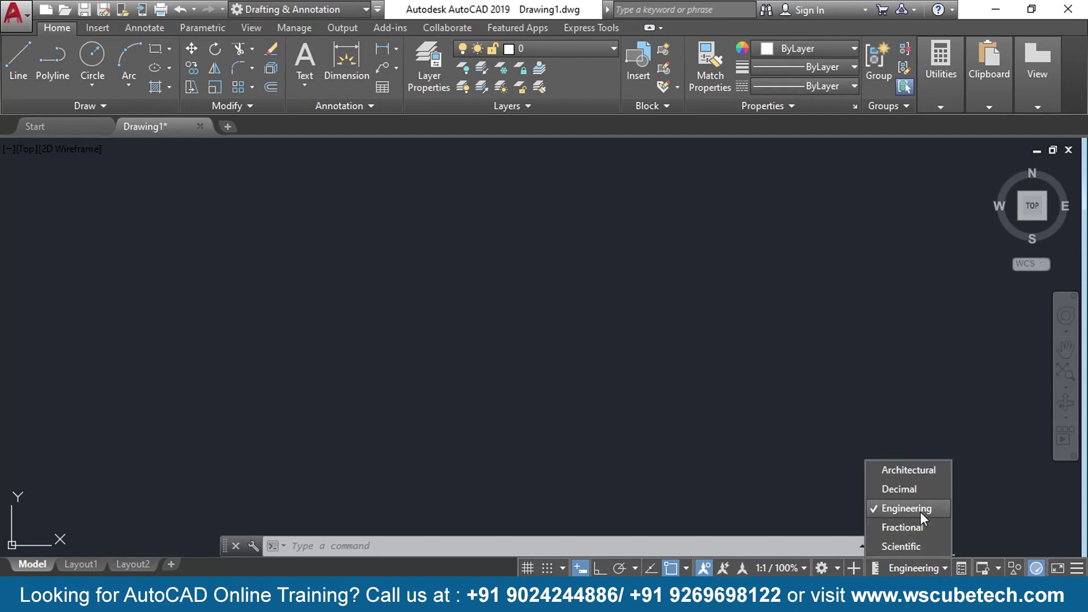
click(554, 260)
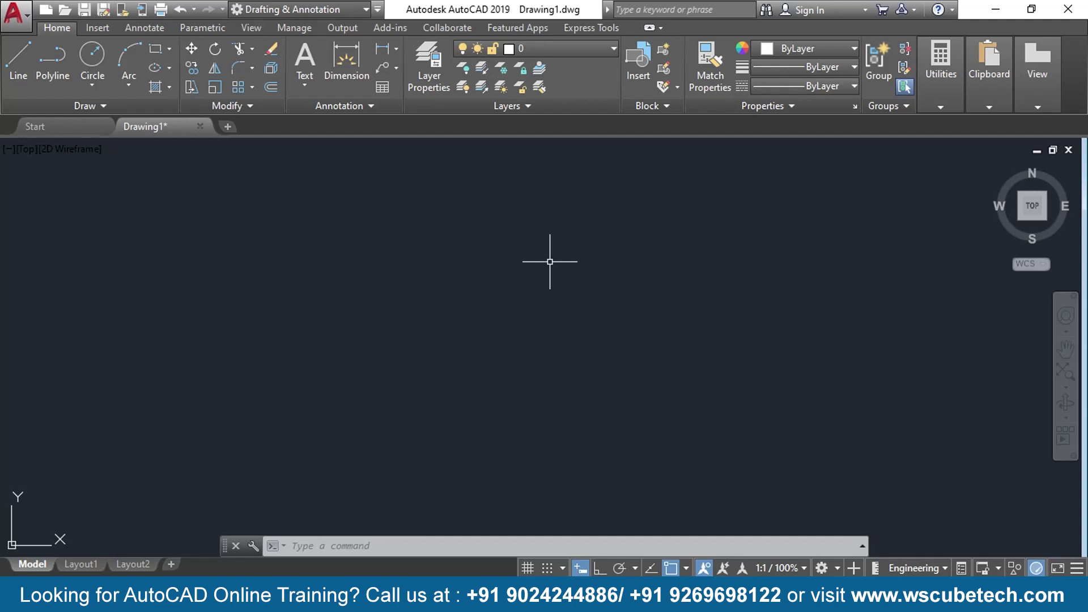
key(ctrl+z)
key(ctrl+z)
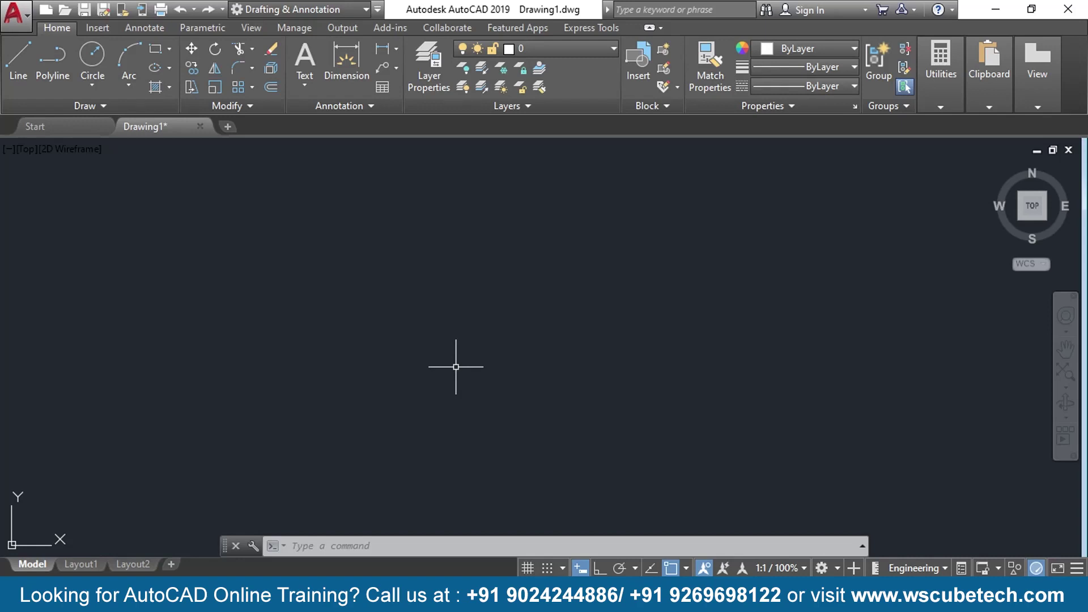
- Attach the image InkedPicture1_LI.jpg from the Desktop to the drawing, picking its insertion point and enlarging it by eye
text(IAT)
key(Return)
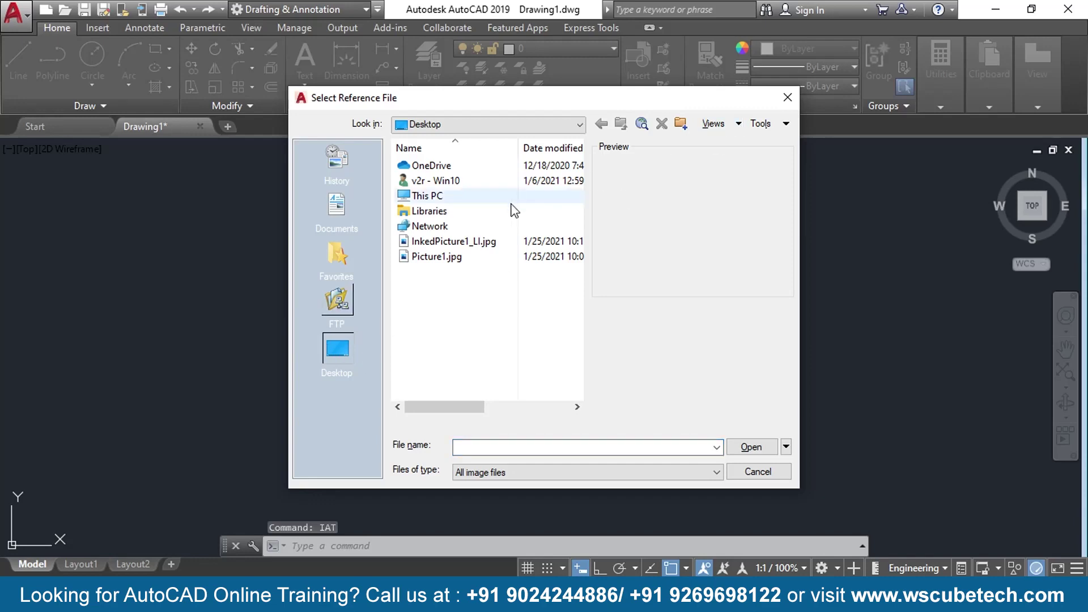
click(474, 243)
click(751, 447)
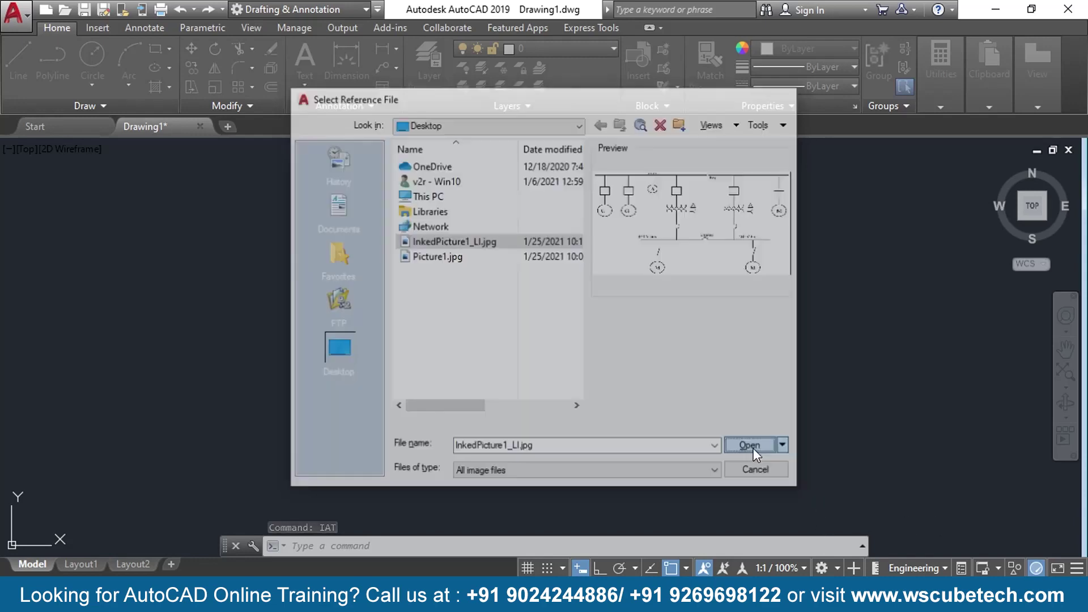
click(546, 415)
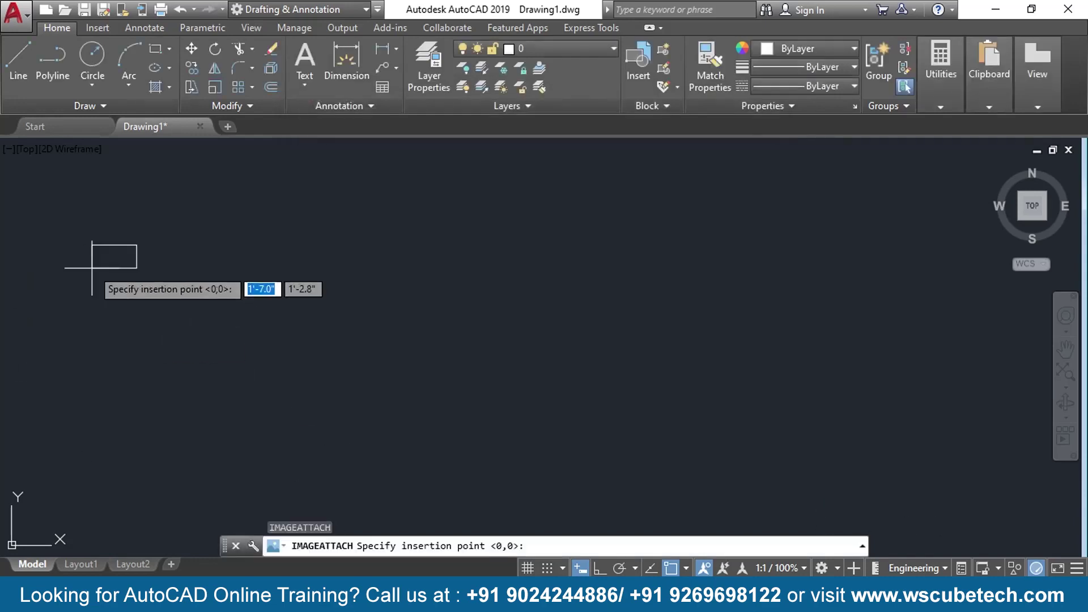
click(359, 279)
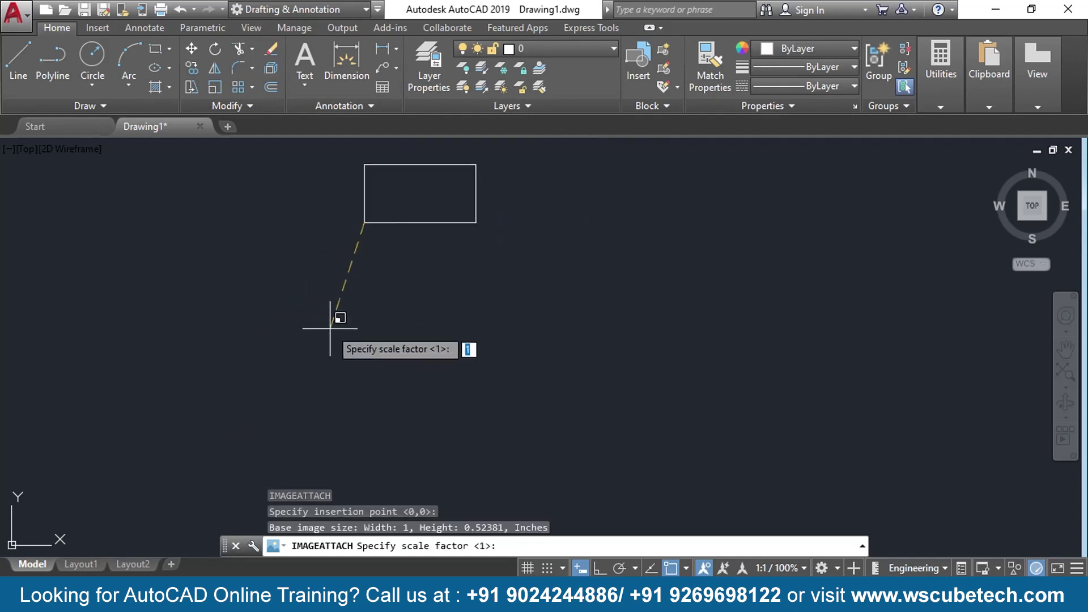
middle_drag(331, 316, 311, 365)
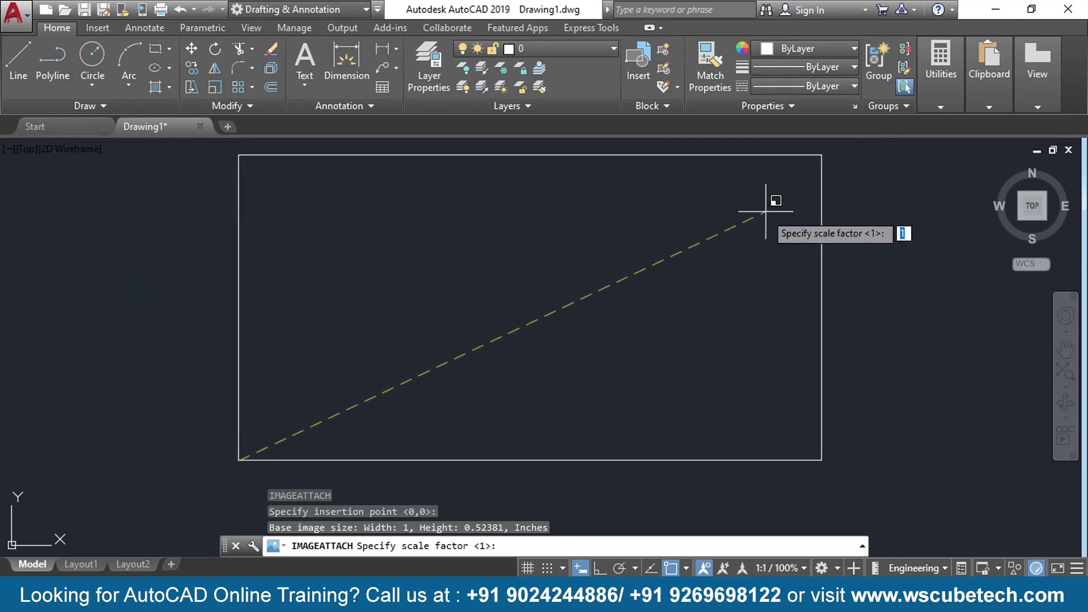
click(725, 238)
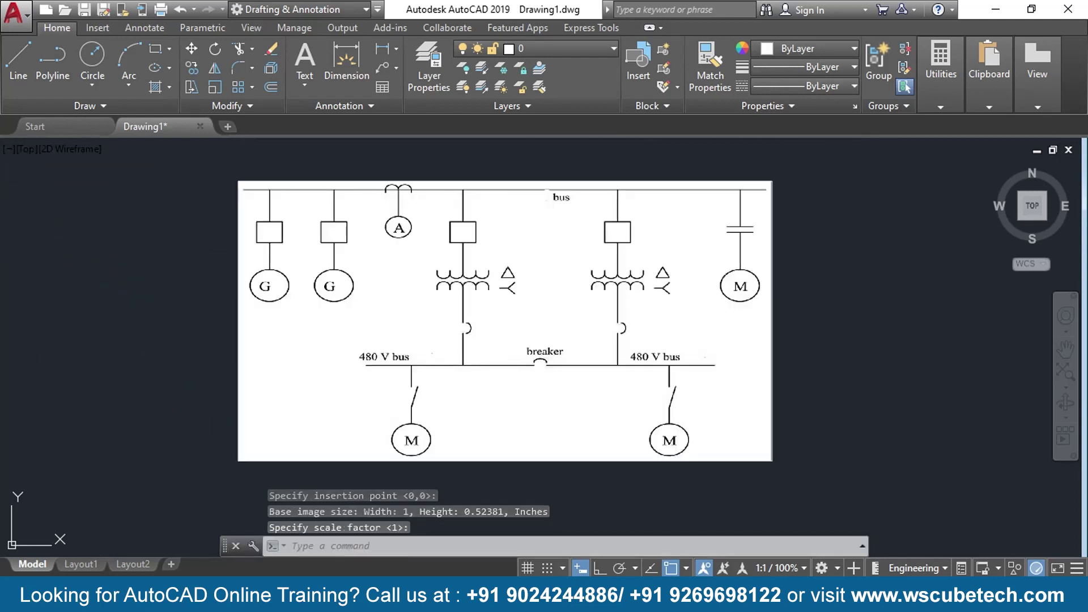
middle_drag(726, 237, 551, 229)
- Switch to PowerPoint to examine the electrical diagram on the Exercises slide in full screen and return to AutoCAD
key(alt+Tab)
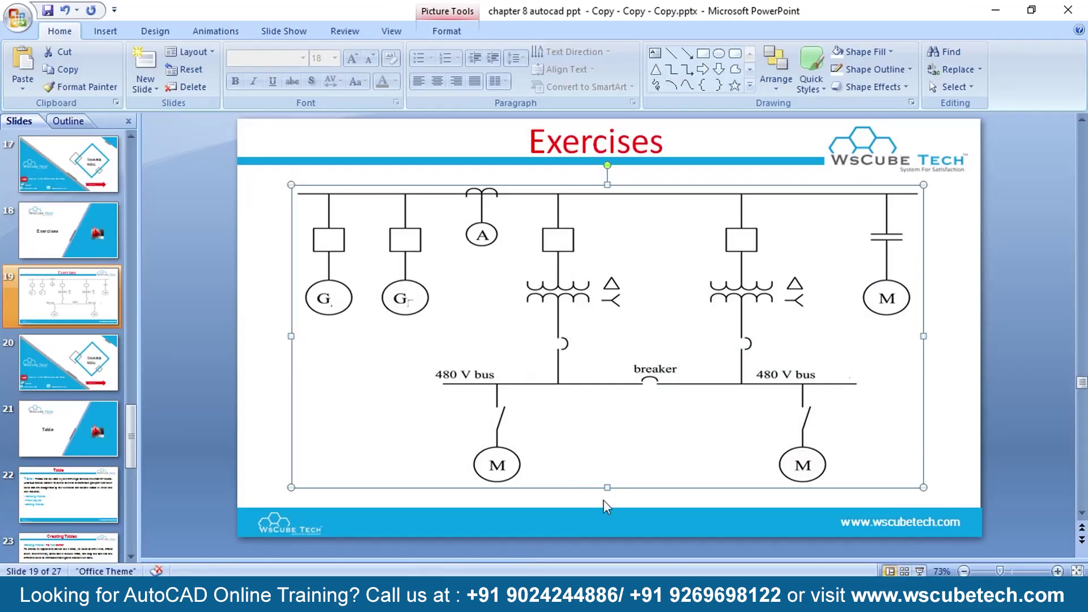
click(918, 570)
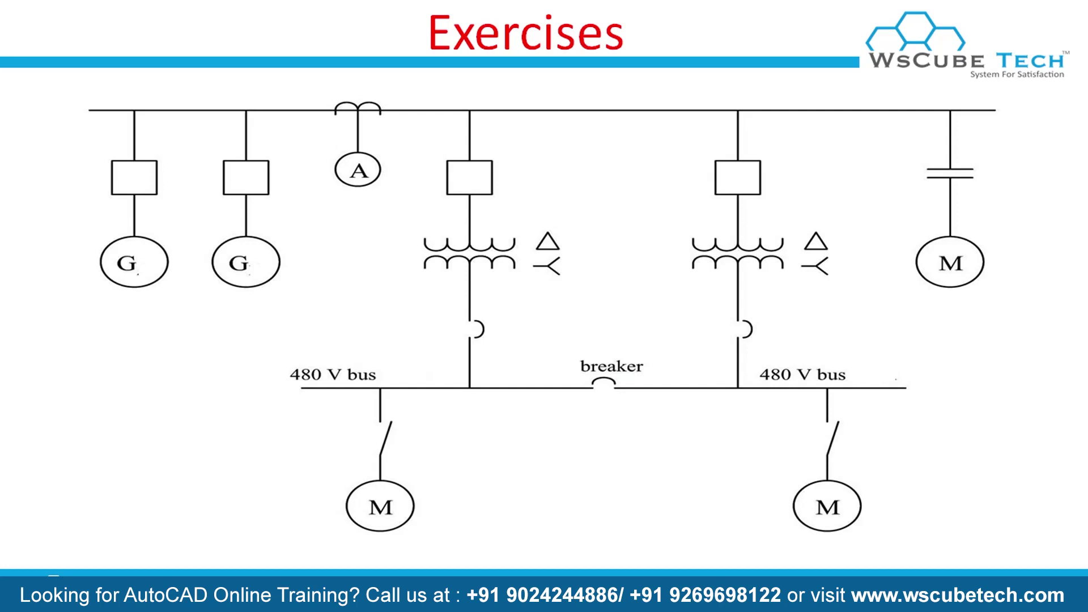
key(alt+Tab)
key(alt+Tab)
key(alt+Tab)
key(alt+Tab)
key(alt+Tab)
key(alt+Tab)
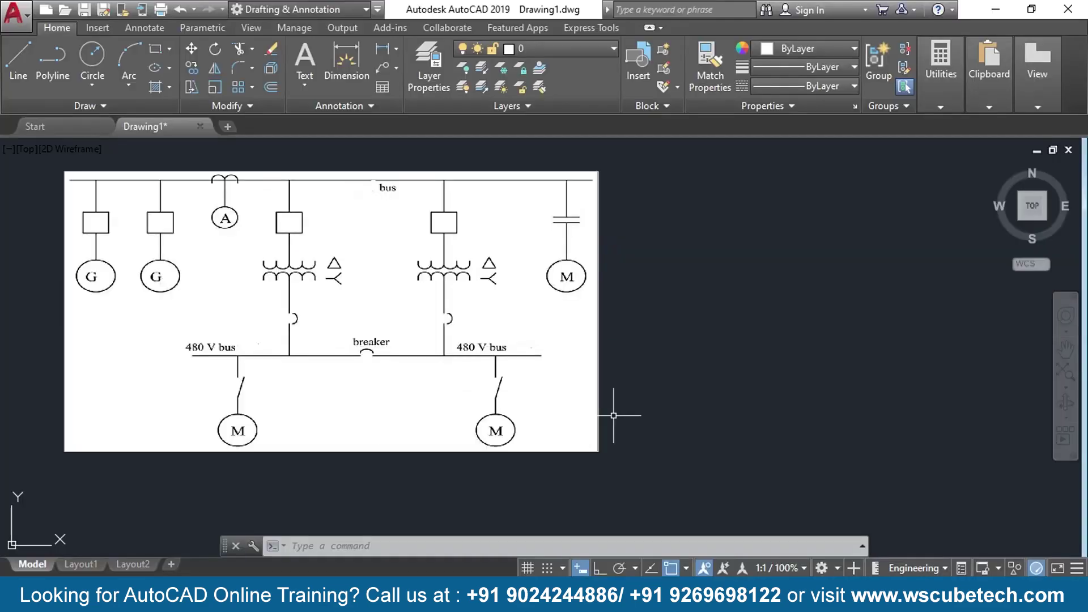
key(ctrl+z)
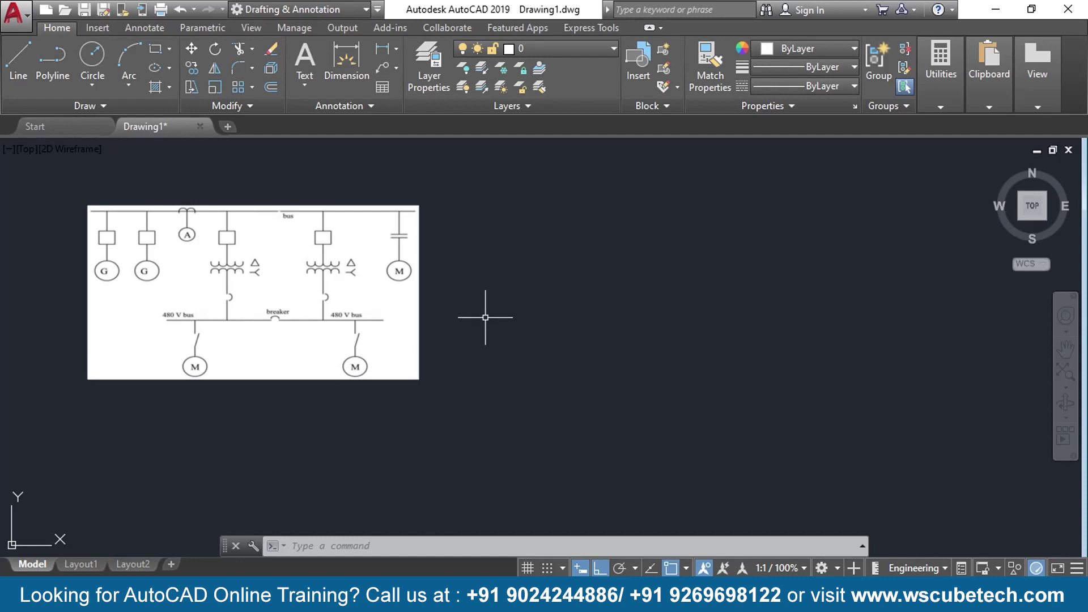
- Draw a horizontal 15-inch line in the empty area beside the reference image as the main bus
click(18, 61)
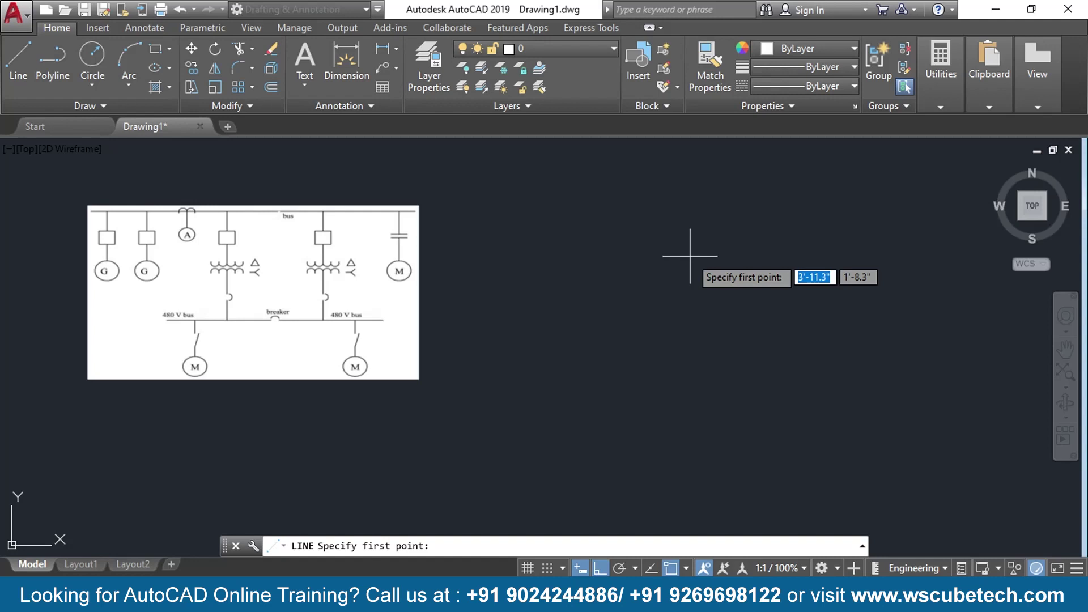
click(510, 205)
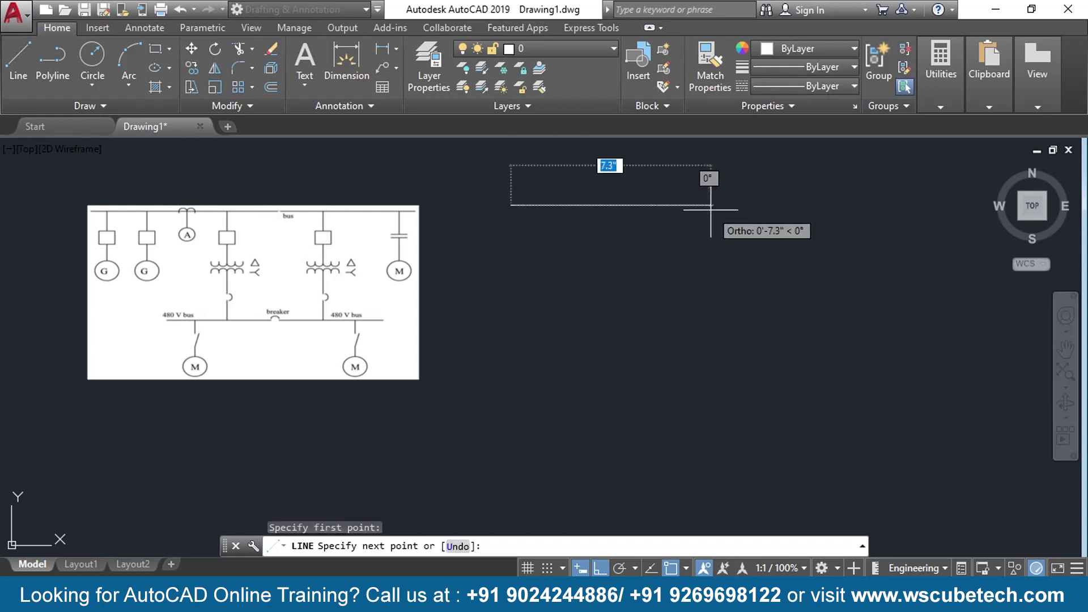
text(15)
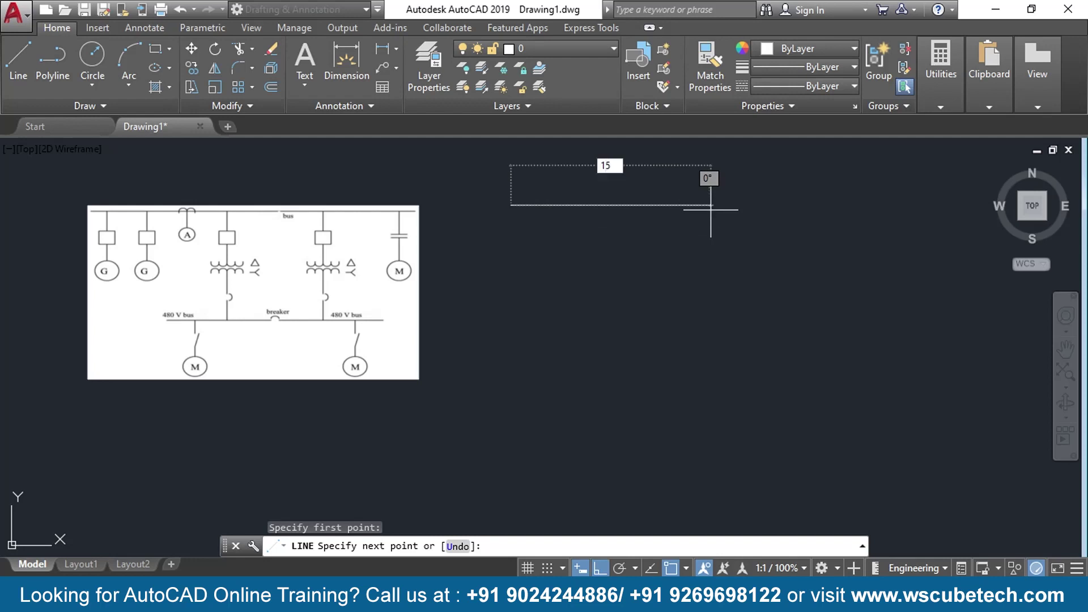
key(Return)
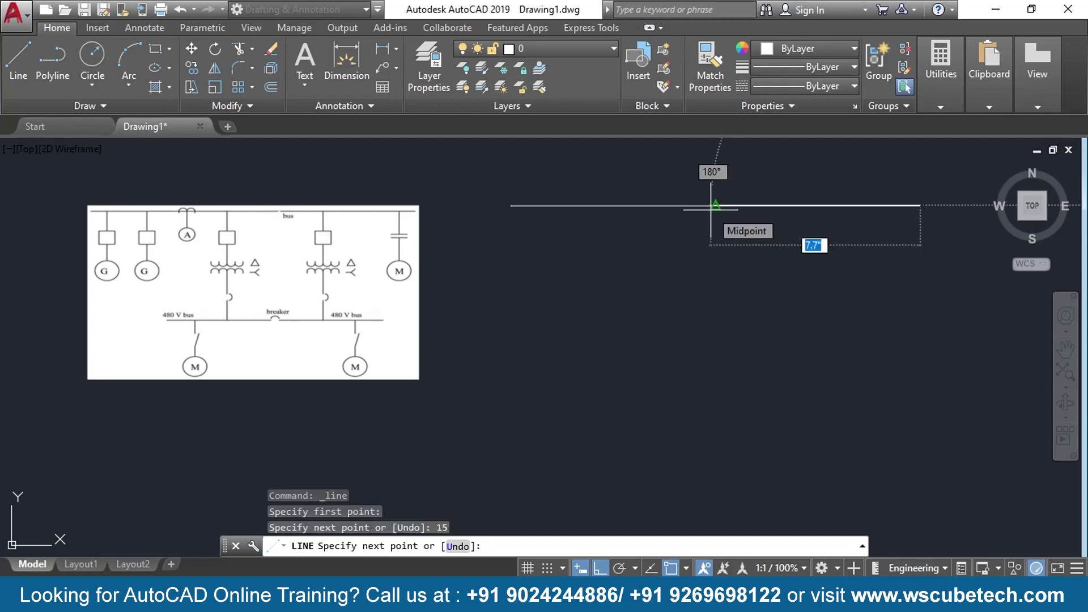
key(Return)
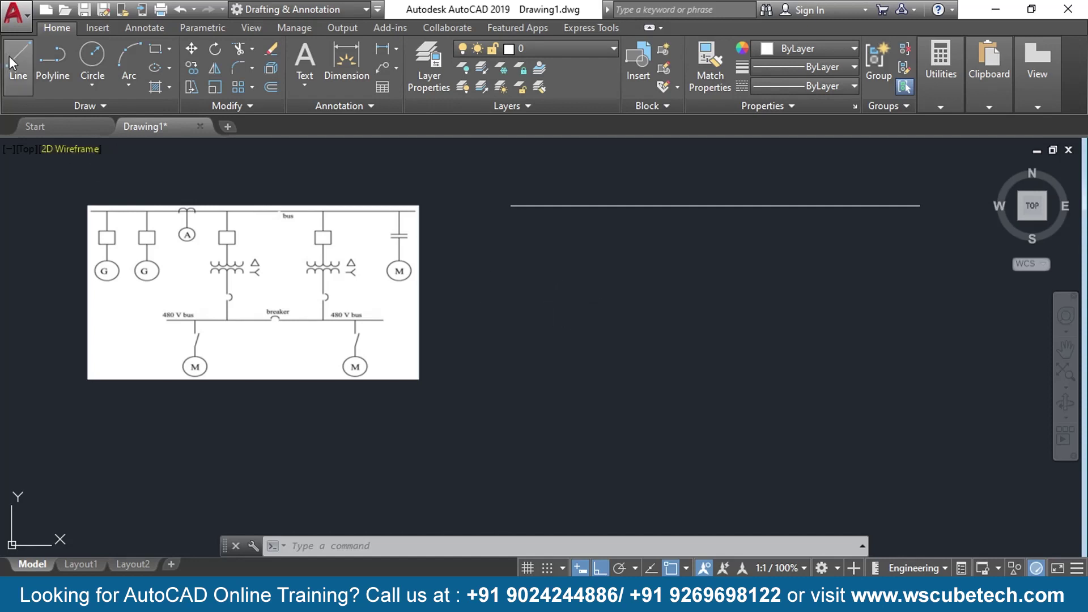
- Draw a line from the bus's left end 2 inches to the right along it and 3 inches straight down
text(l)
key(Return)
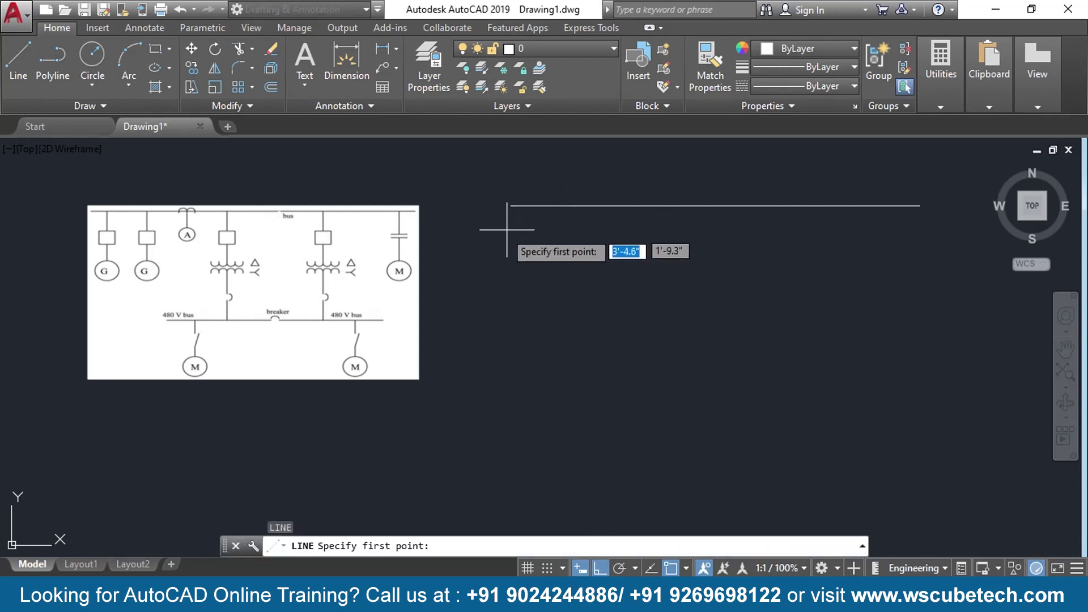
click(511, 205)
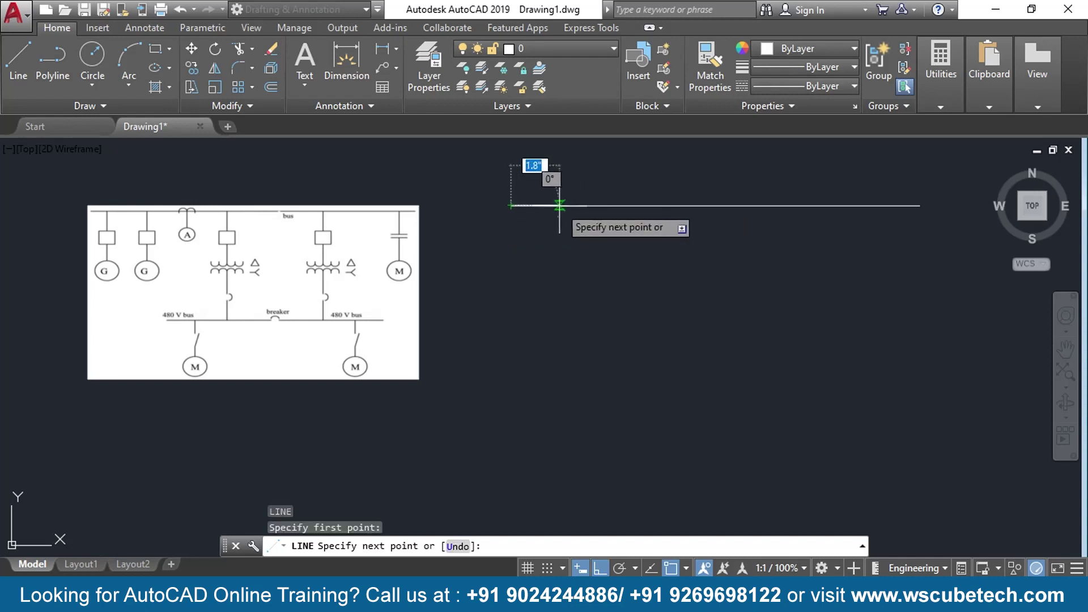
text(2)
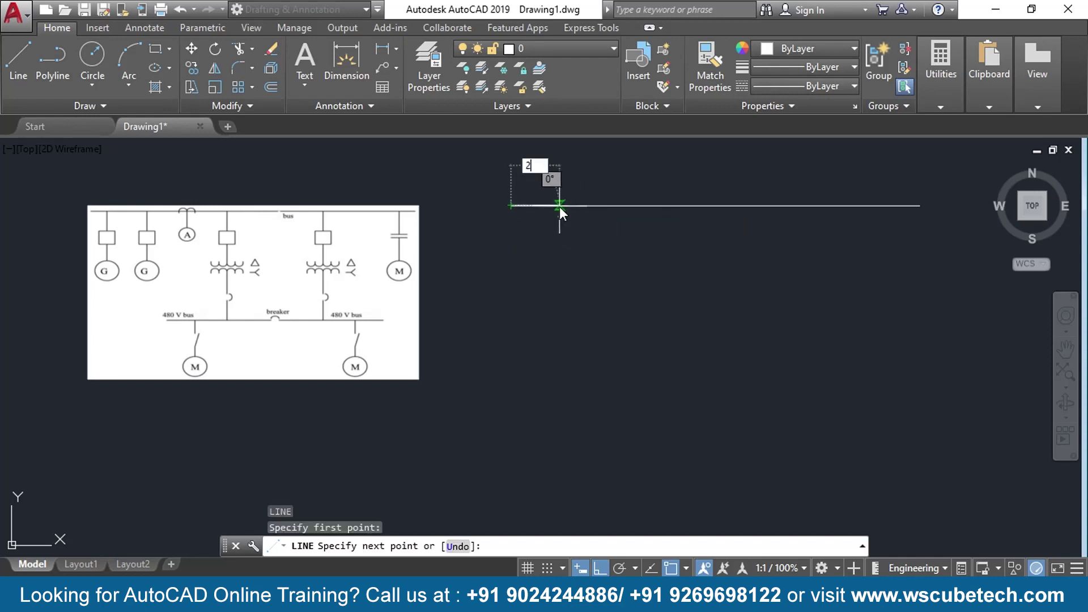
key(Return)
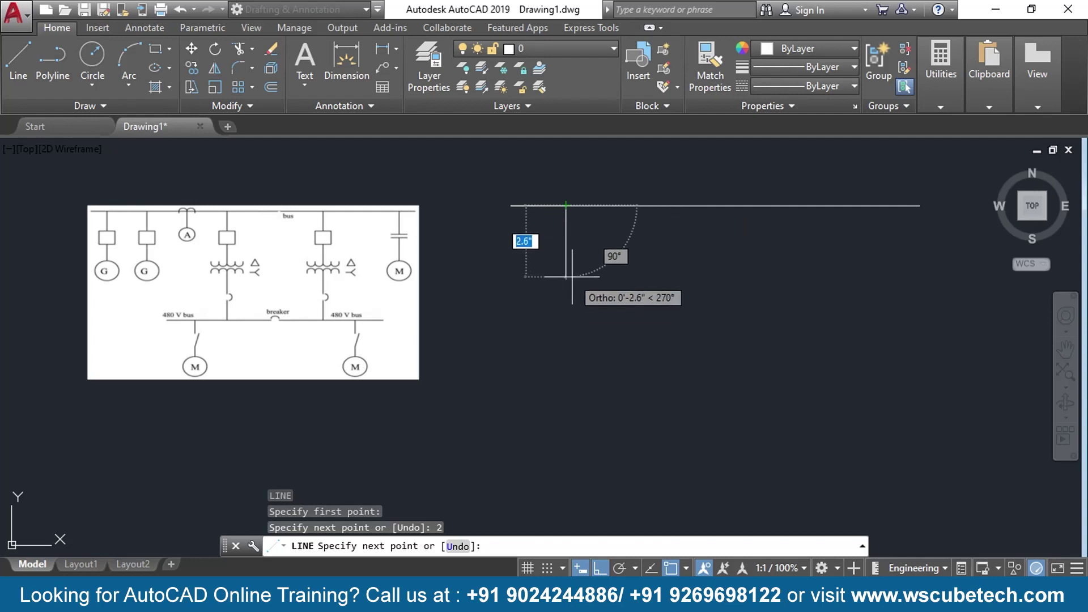
text(3)
key(Return)
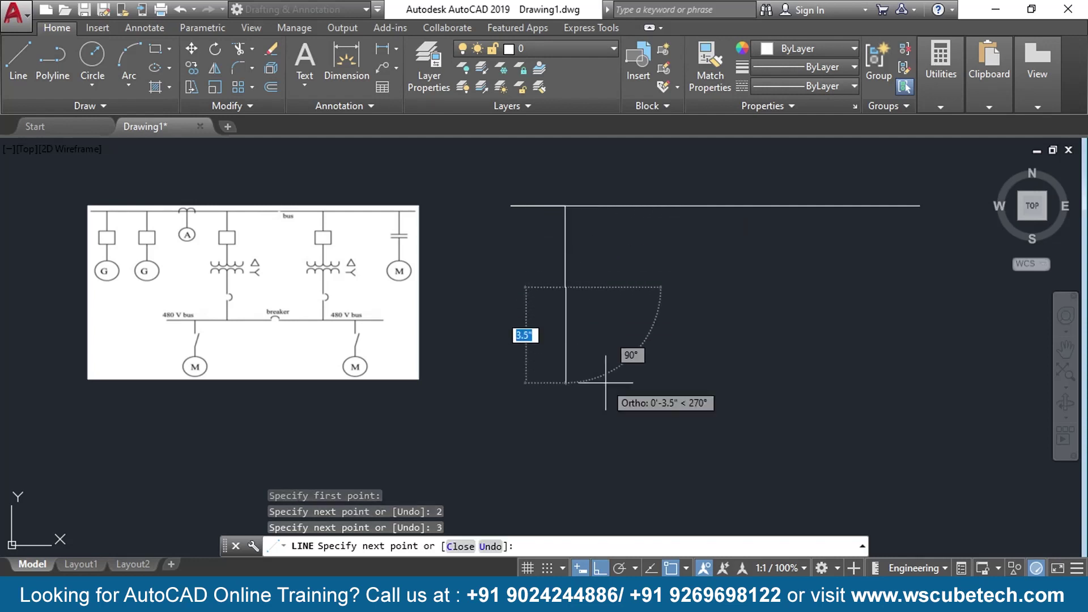
key(Return)
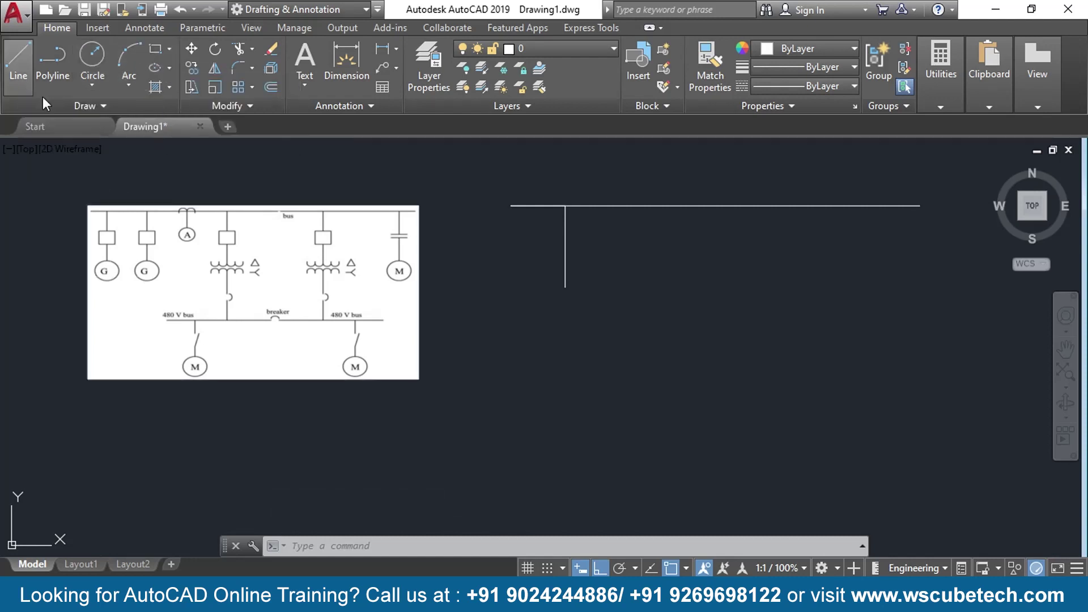
- Draw a line from the vertical line's lower end 1 inch to the right and 2 inches back to the left
text(l)
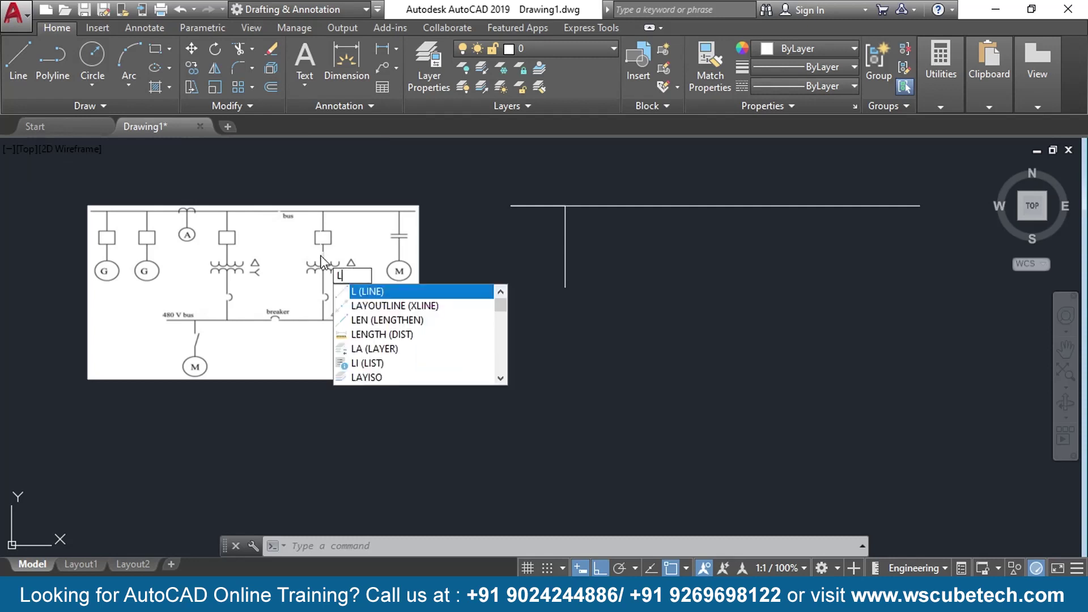
key(Return)
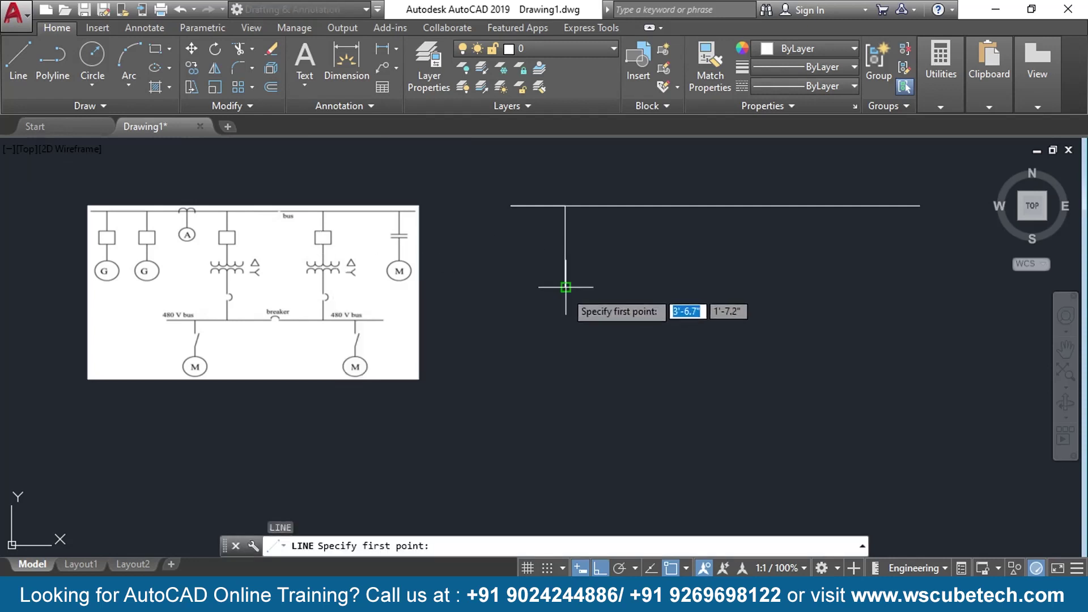
click(565, 286)
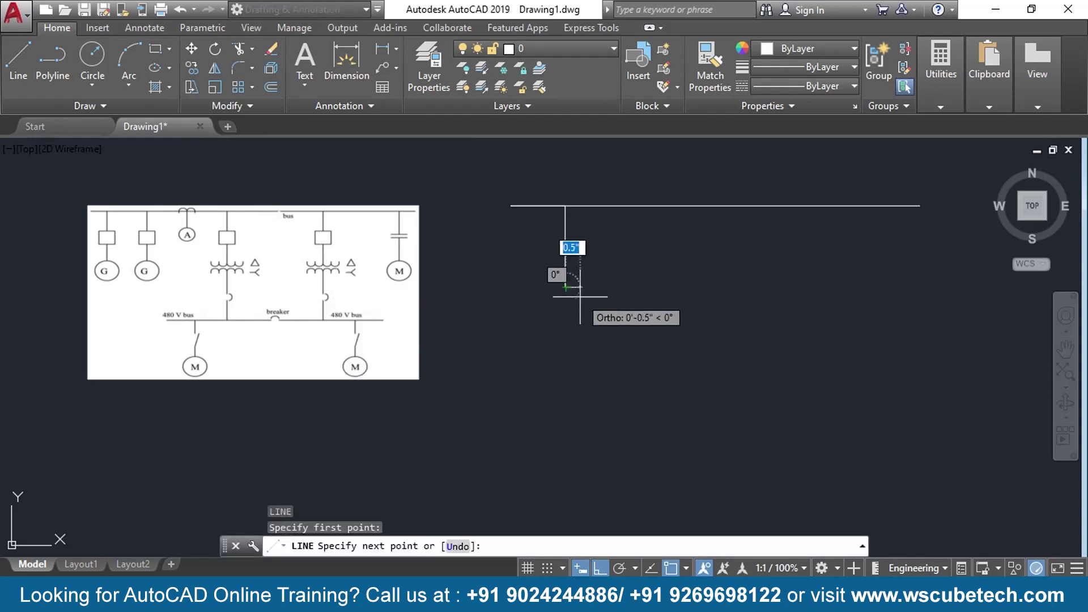
text(1)
key(Return)
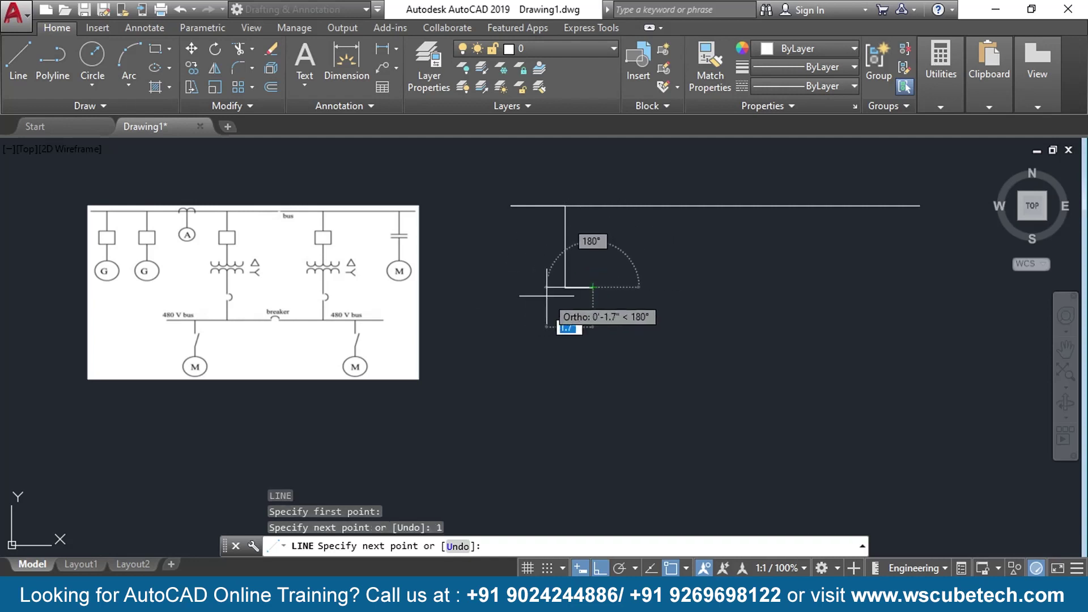
text(2)
key(Return)
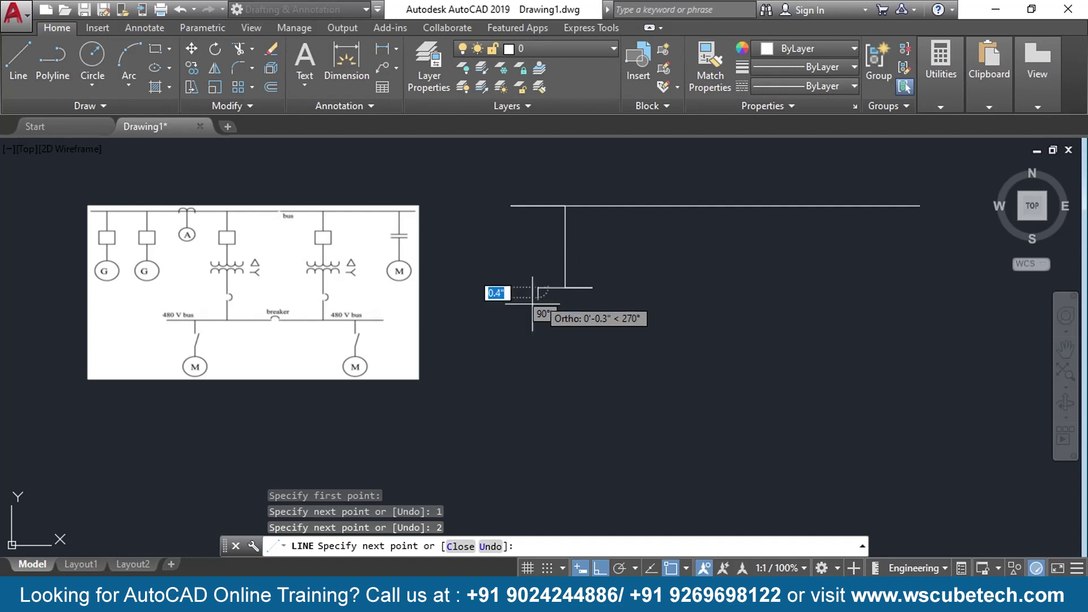
key(Return)
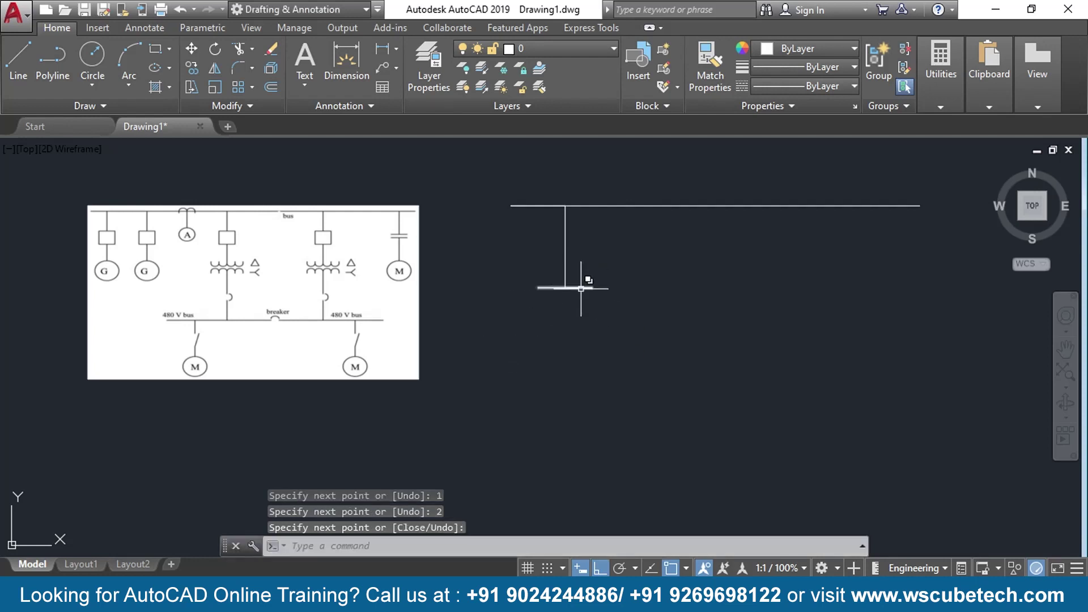
- Delete the 2-inch horizontal line centred on the vertical line's lower end
click(581, 289)
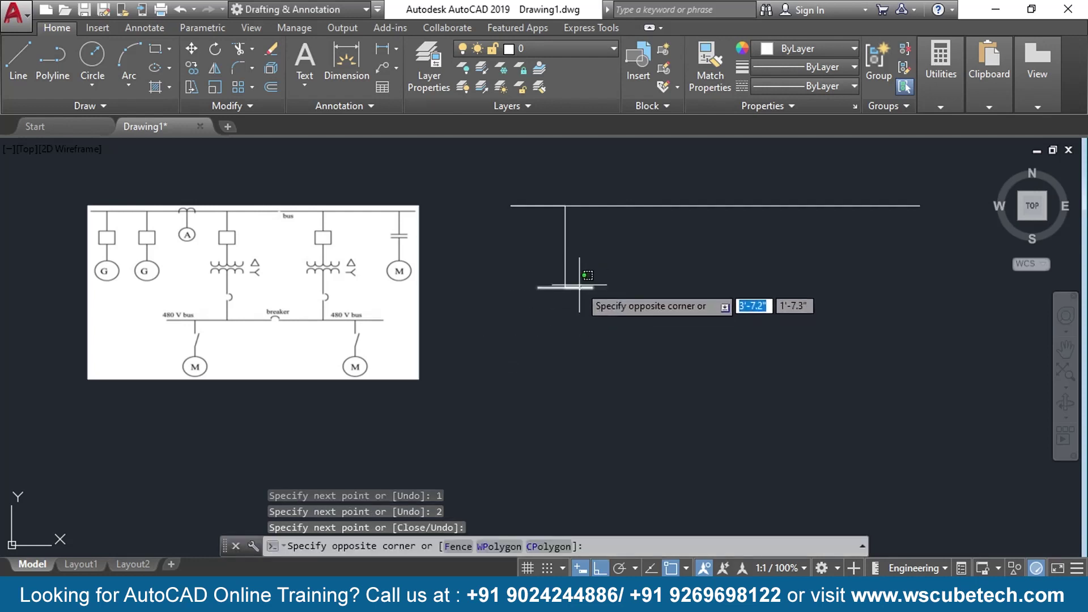
click(578, 288)
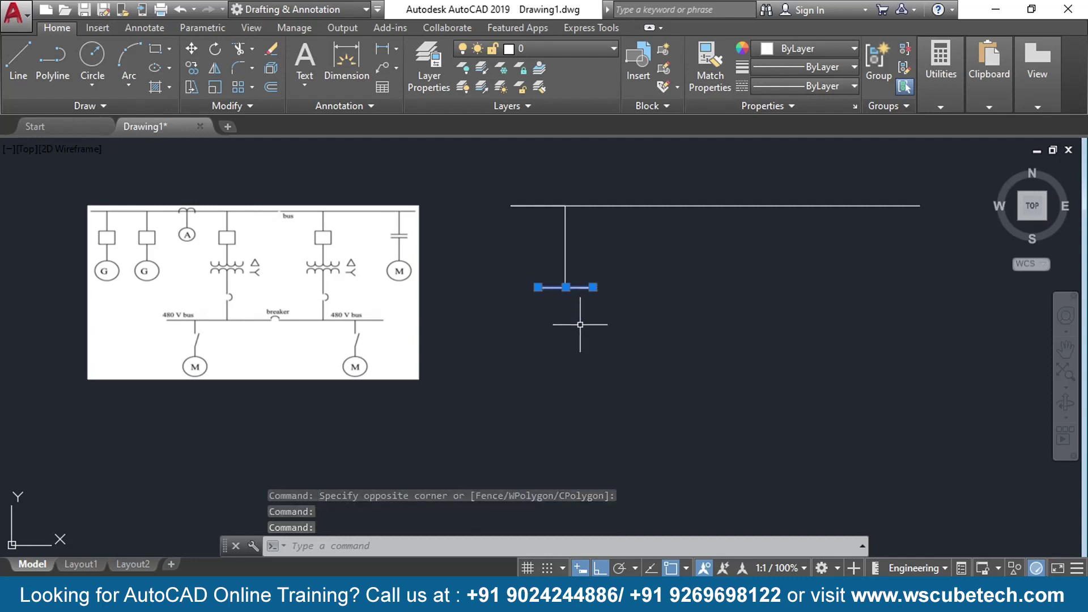
key(Delete)
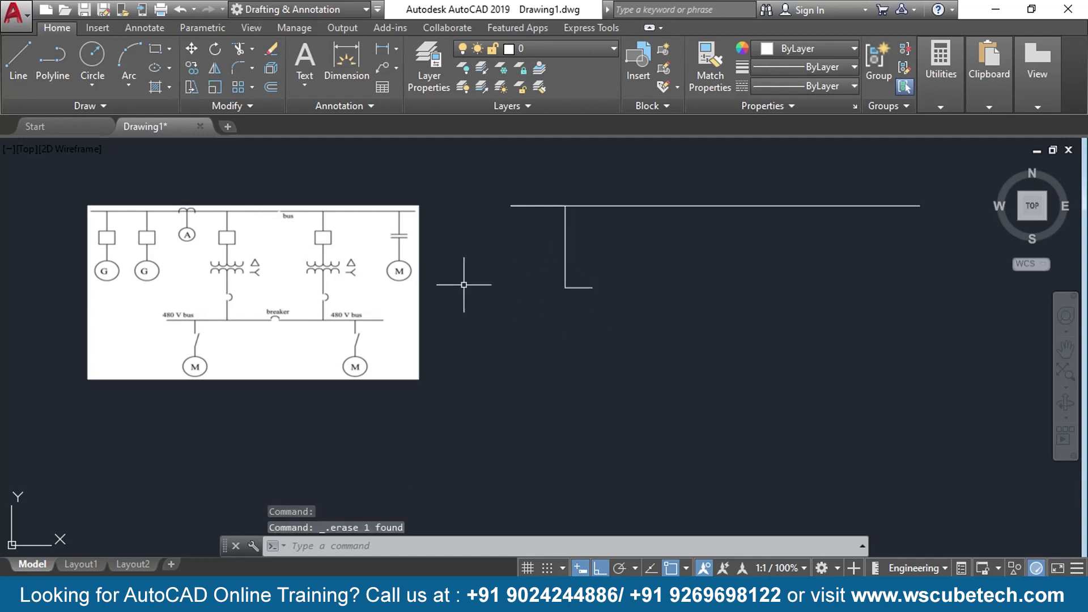
- Draw a 2 by 2 inch square centred beneath the vertical line, starting from the short horizontal line's right end
click(158, 49)
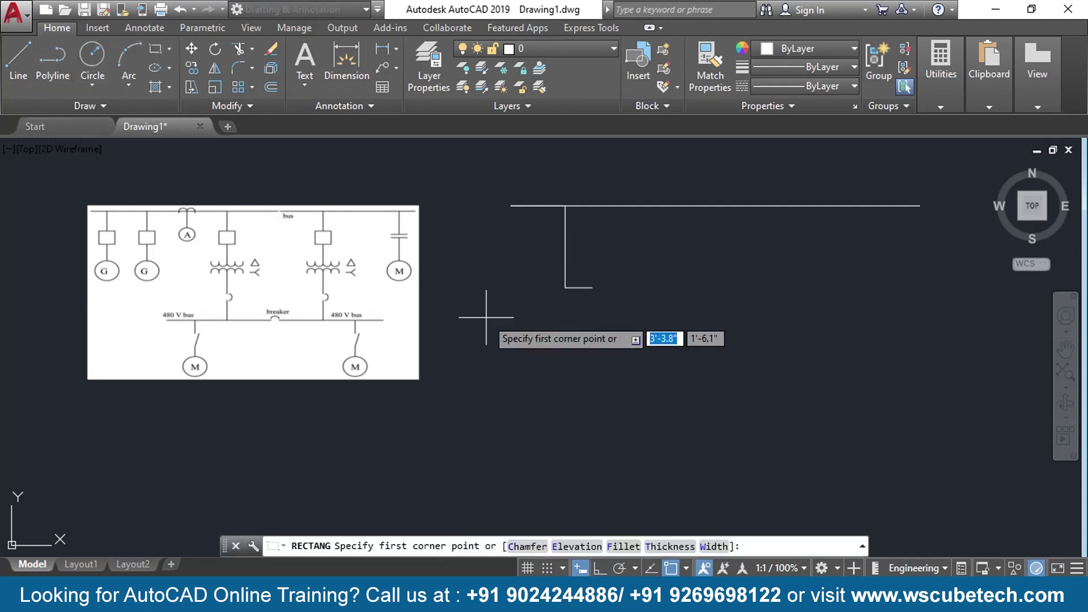
click(592, 287)
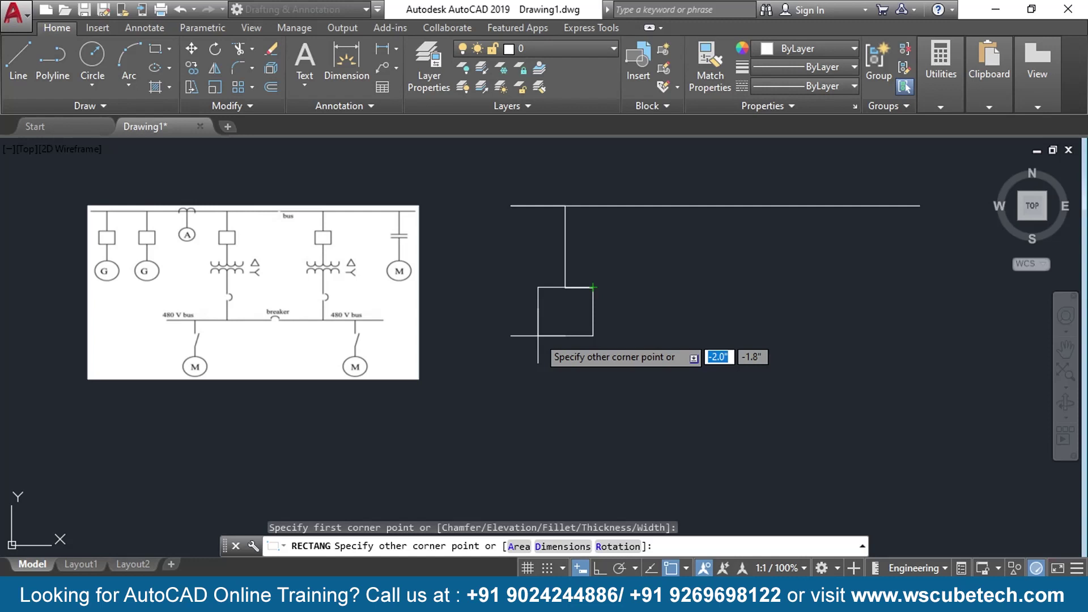
text(2)
text(d)
key(Return)
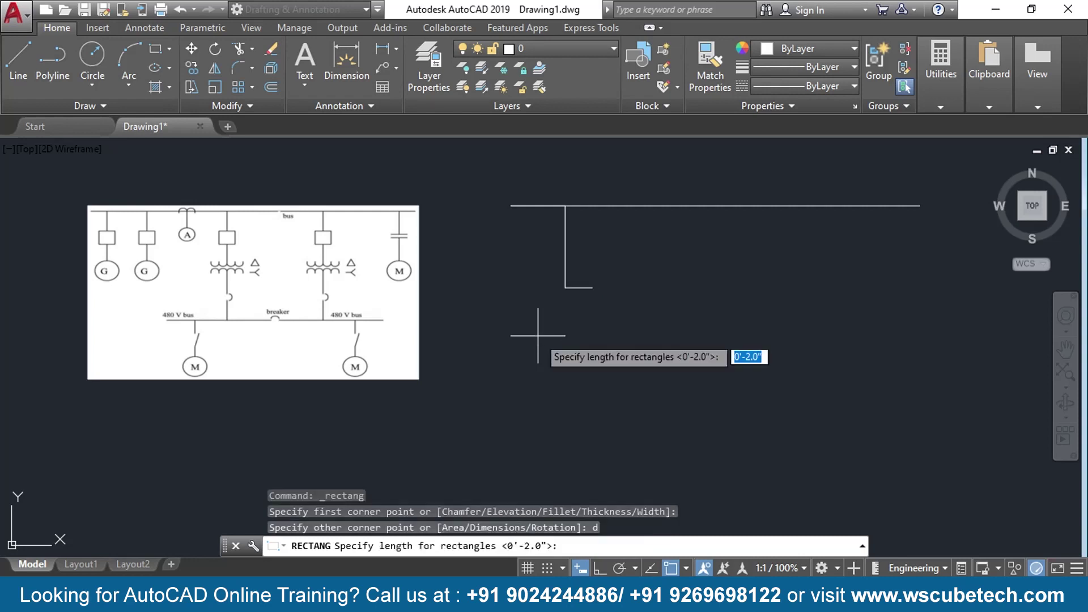
text(2)
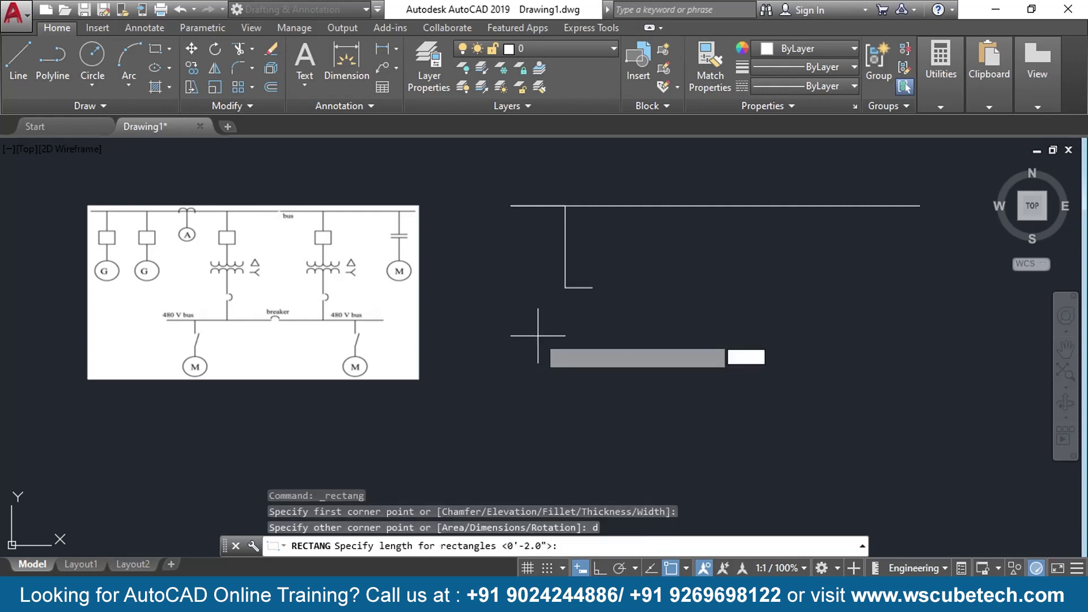
key(Return)
text(2)
key(Return)
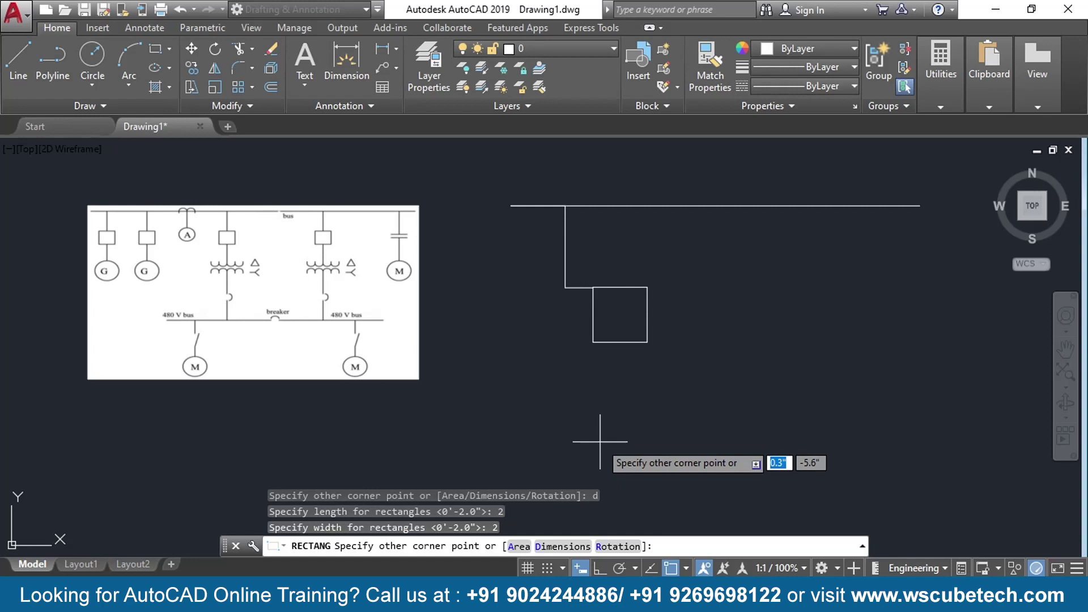
click(501, 417)
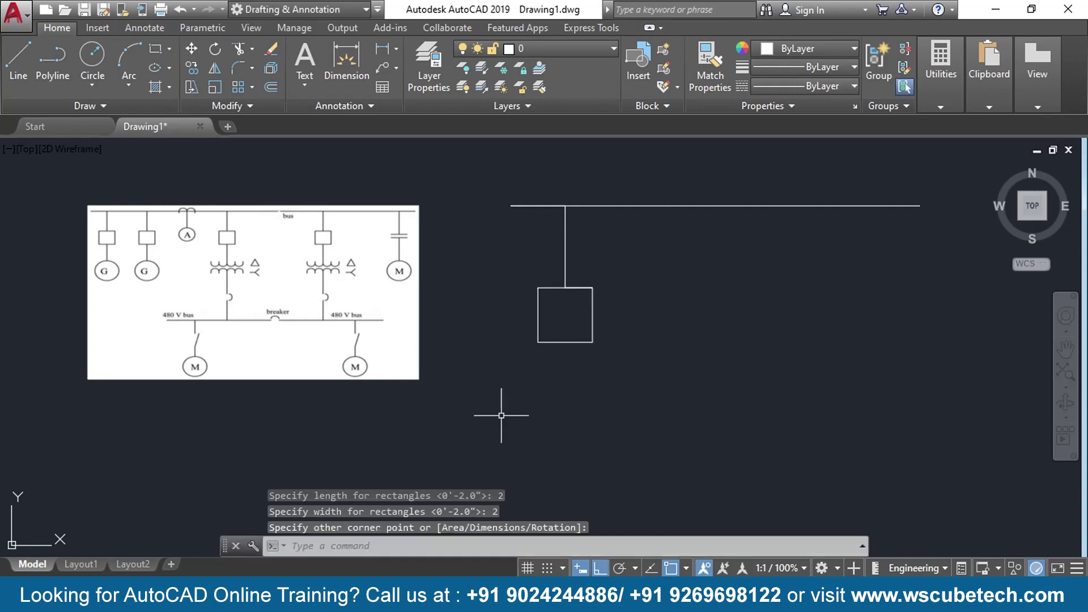
- Delete the short horizontal line overlapping the square's top edge
click(566, 287)
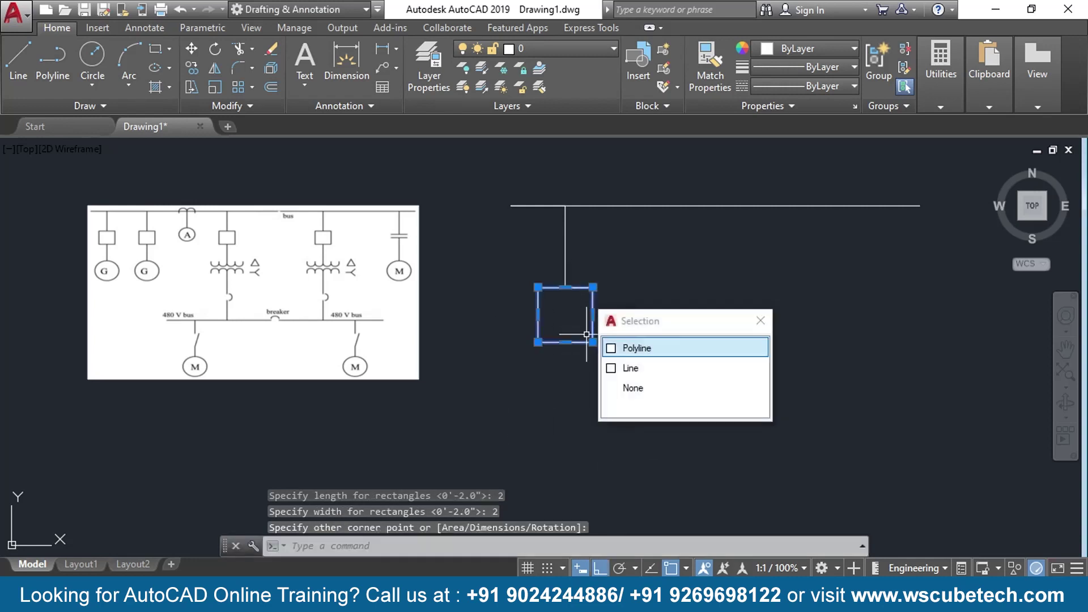
click(631, 367)
key(Delete)
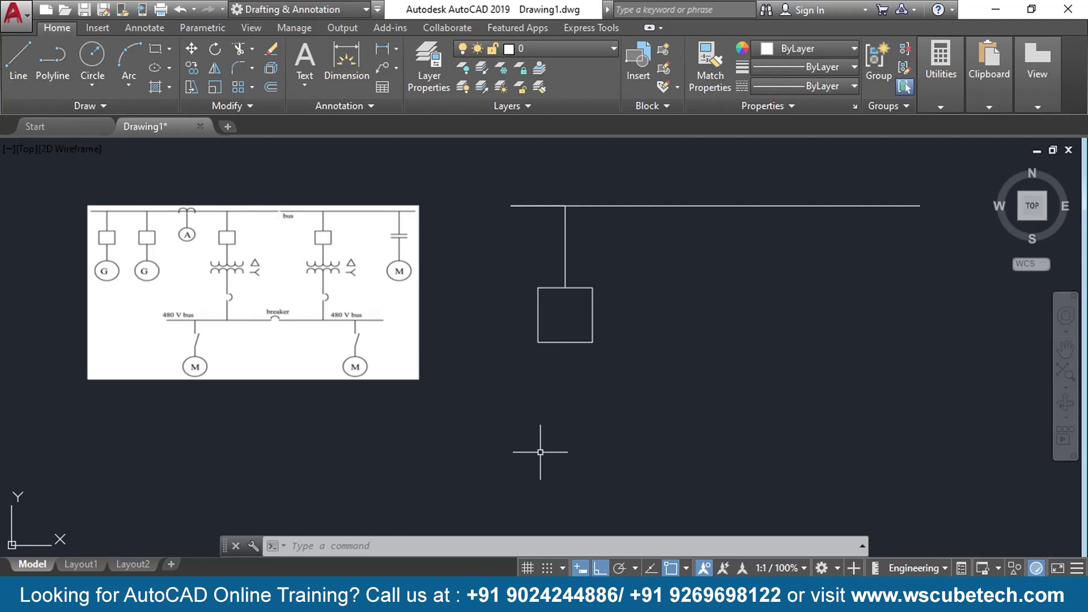
- Draw a line 4 inches straight down from the square's centre
middle_drag(641, 471, 616, 404)
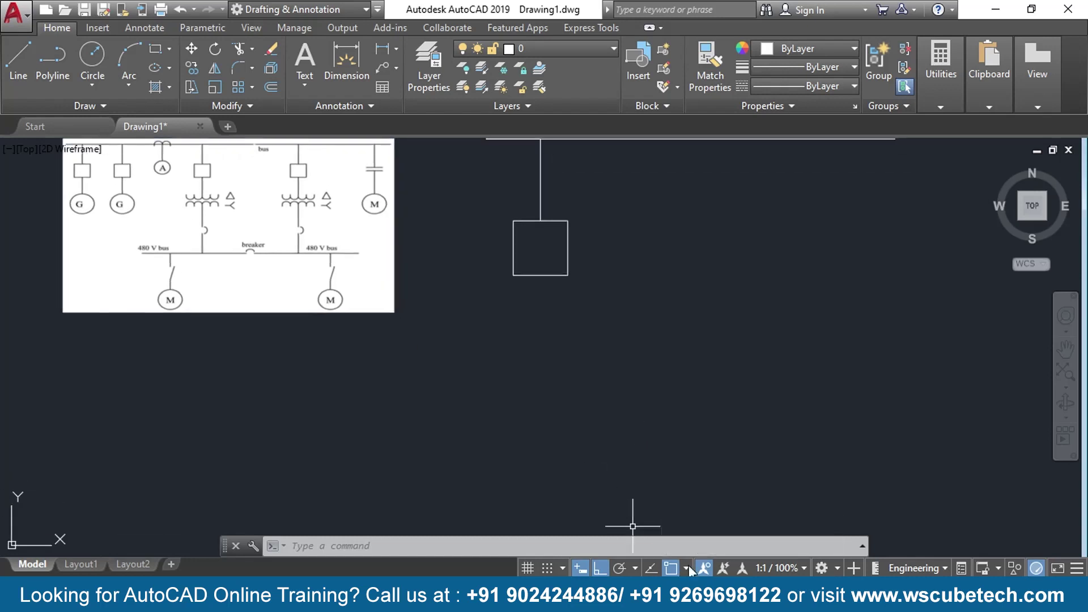
click(686, 567)
click(572, 441)
middle_drag(258, 381, 236, 401)
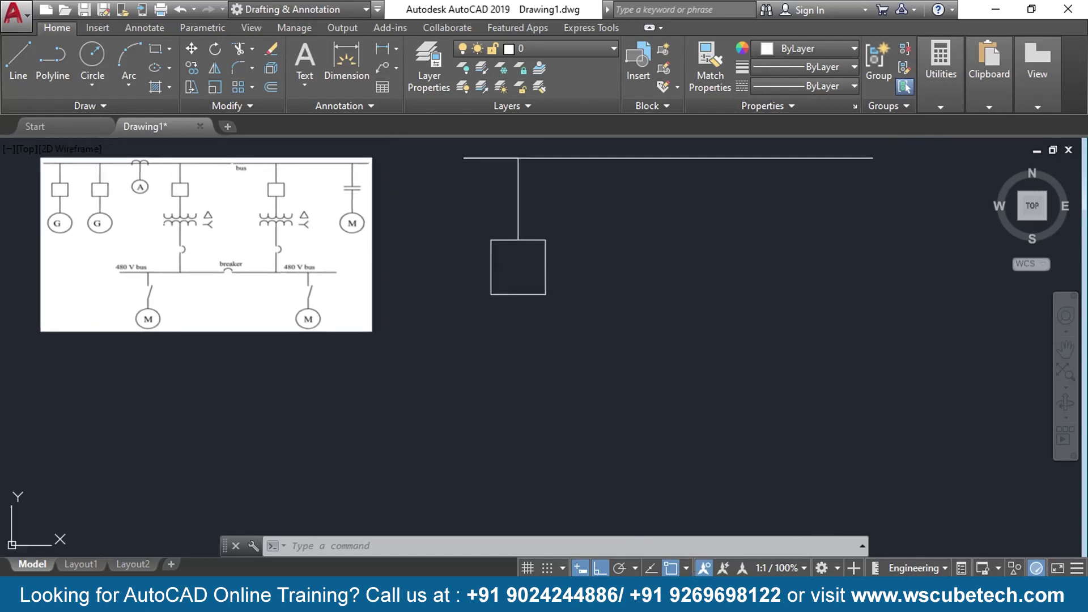
click(10, 61)
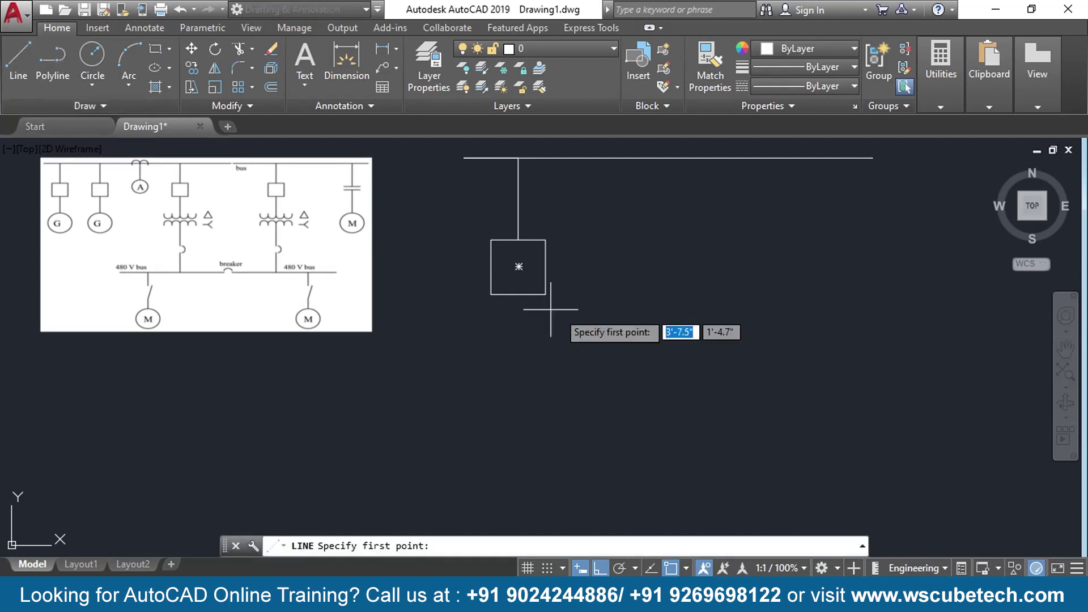
click(517, 269)
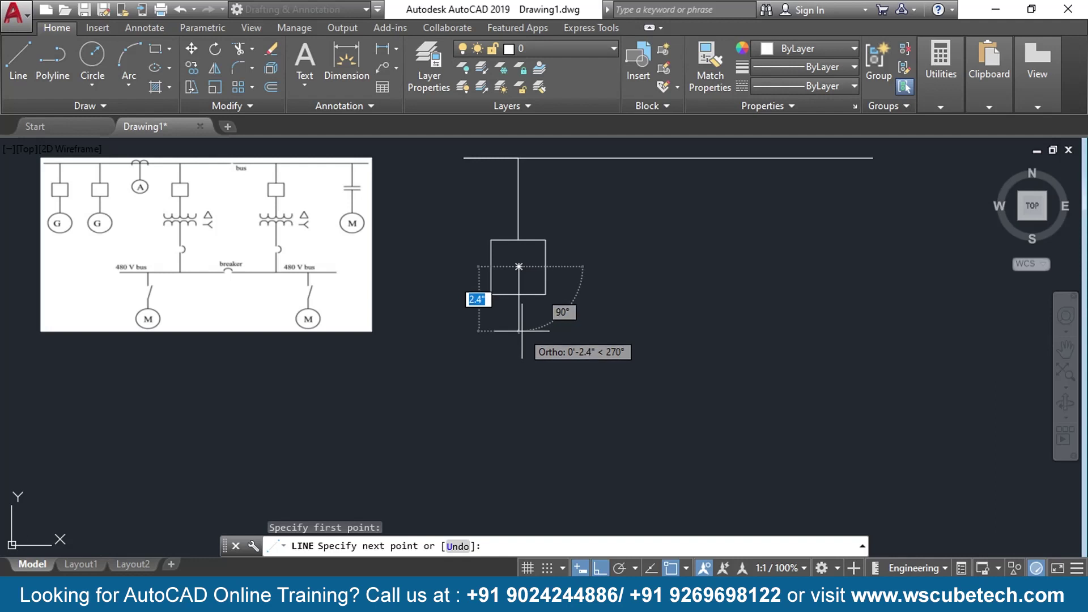
text(4)
key(Return)
key(Return)
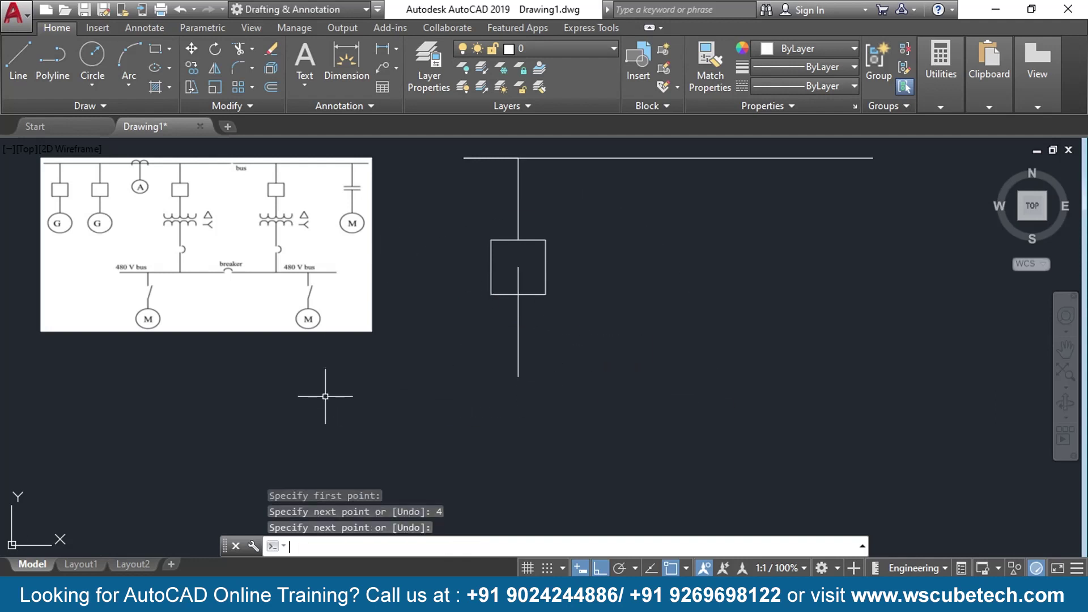
- Draw a circle of 1 inch radius centred on the lower end of the vertical line below the square
middle_drag(461, 388, 466, 357)
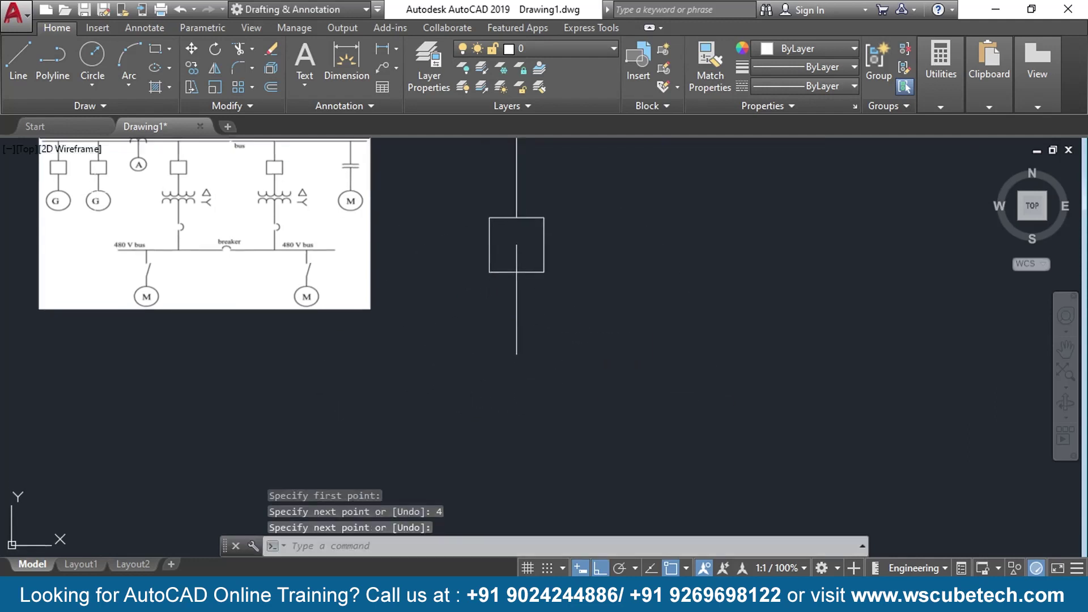
text(c)
key(Return)
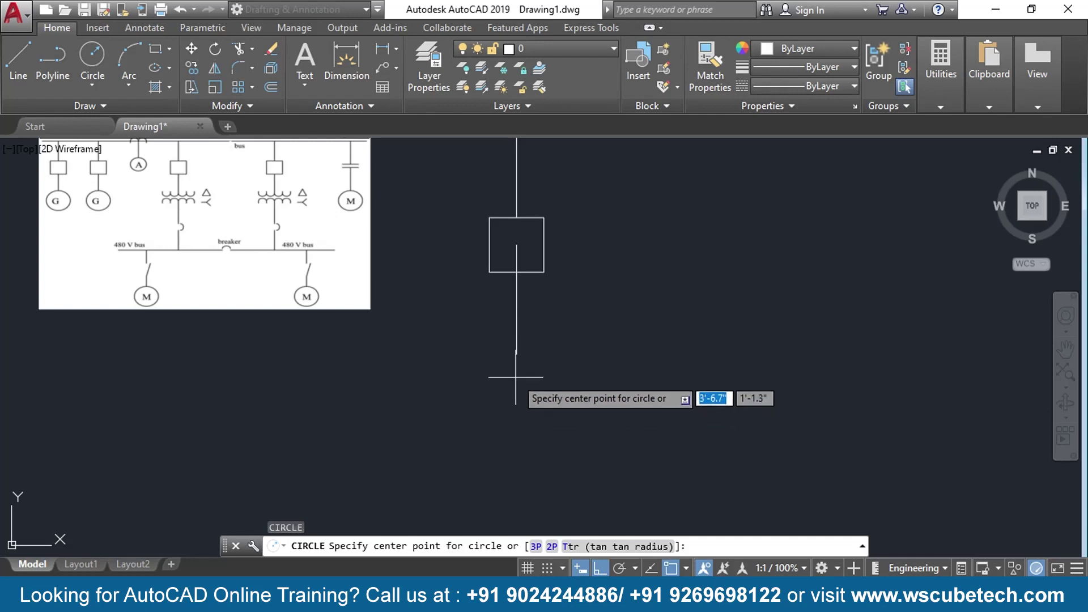
click(517, 353)
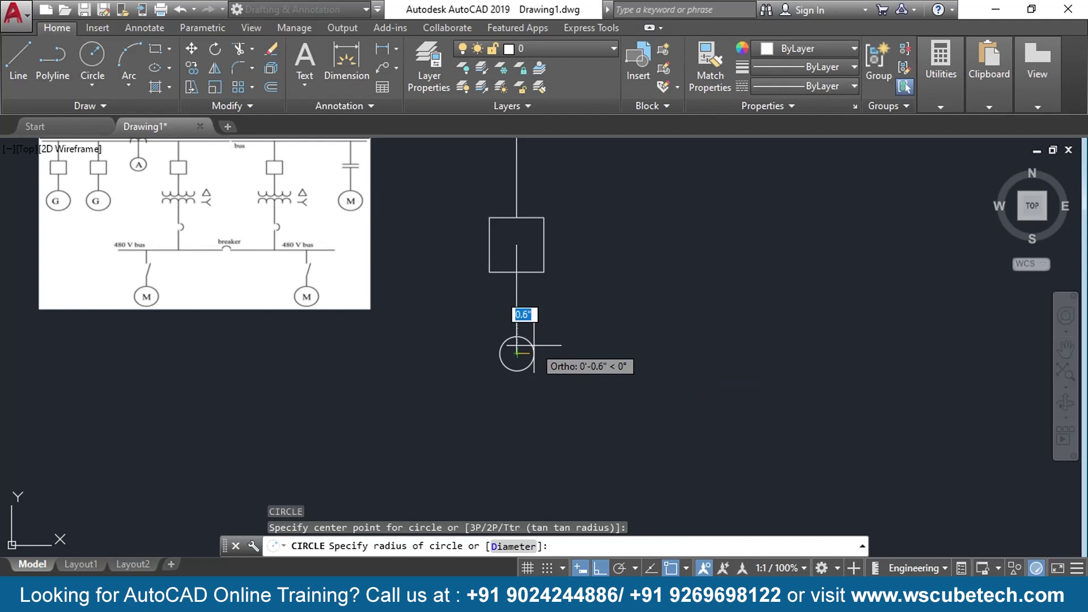
text(1)
key(Return)
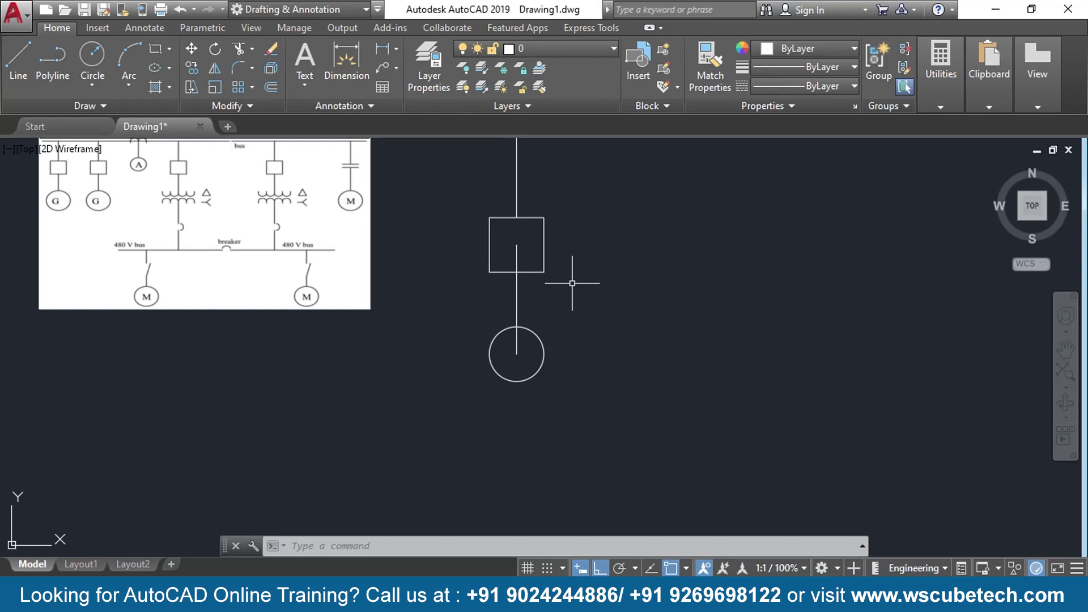
- Trim away the parts of the vertical line that lie inside the square and the circle
text(TR)
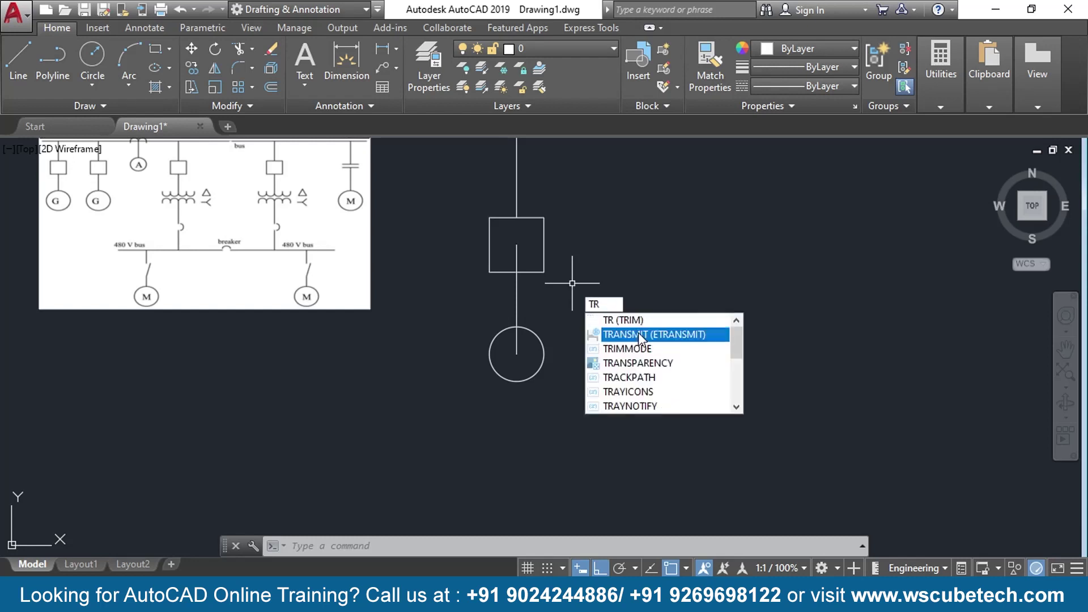
click(637, 320)
key(Return)
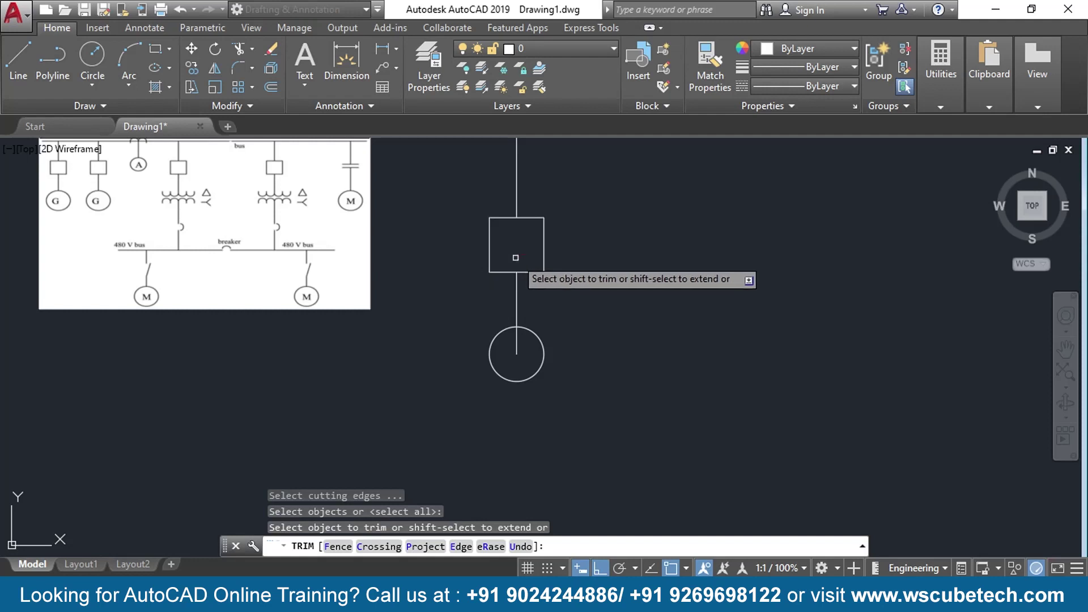
click(516, 343)
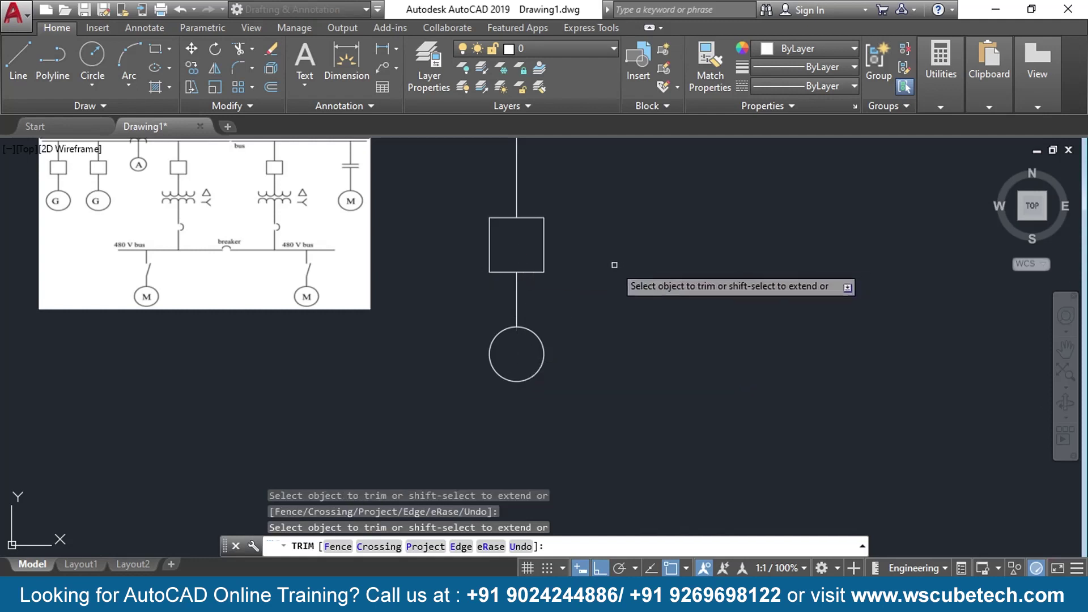
middle_drag(614, 264, 612, 342)
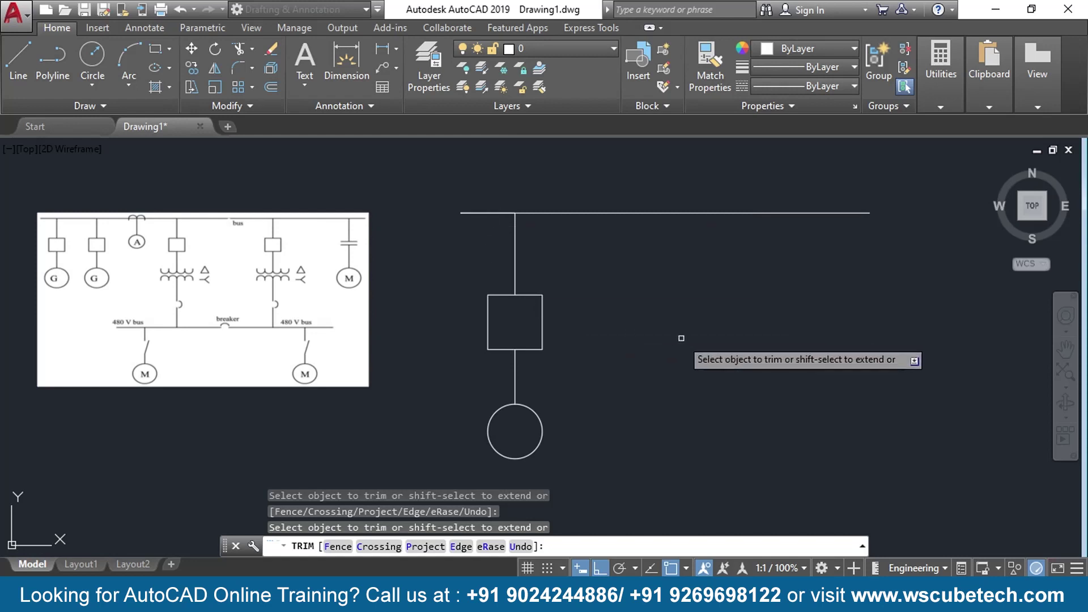
key(Escape)
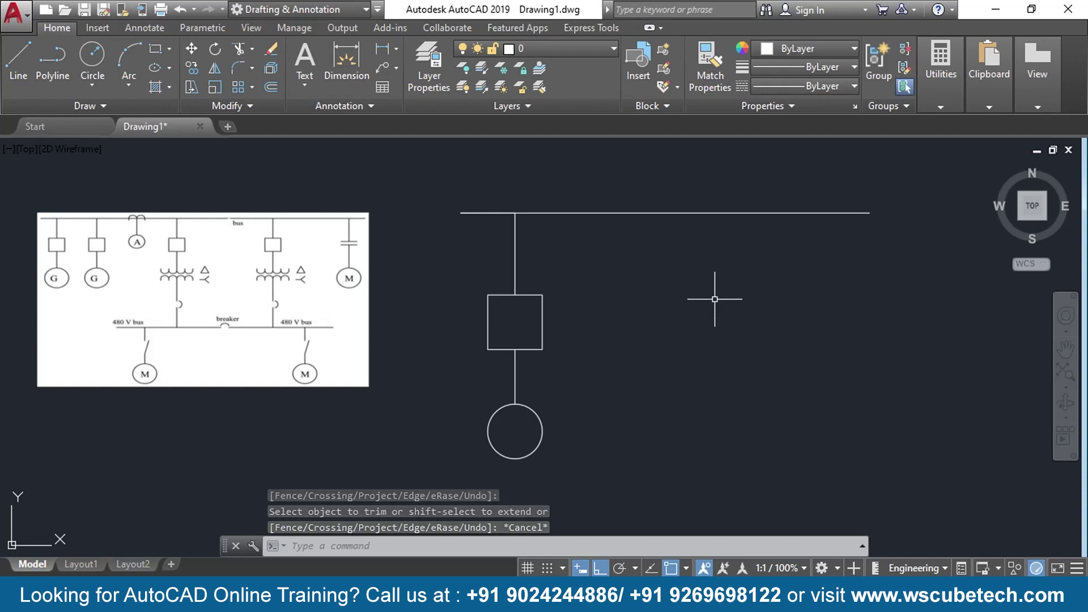
- Stretch the main bus horizontally from its right end to a total length of about 27 inches
click(867, 213)
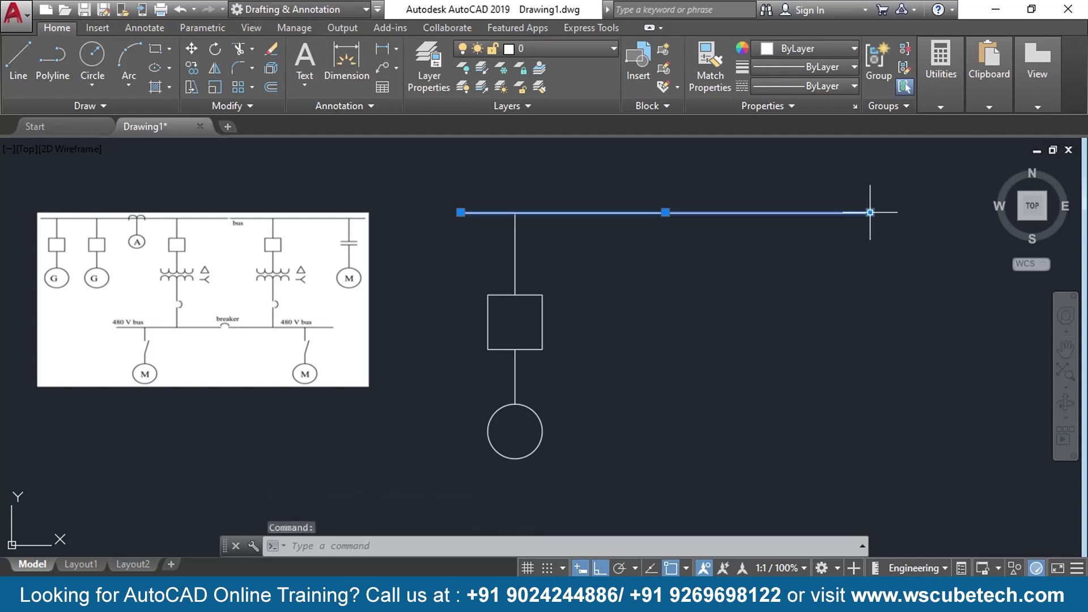
click(869, 212)
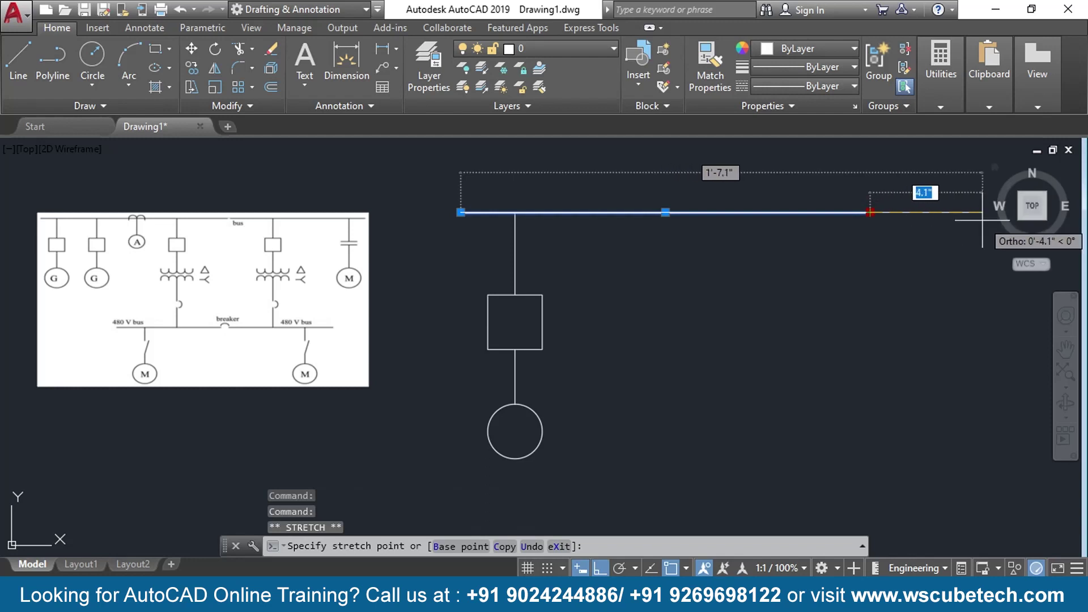
middle_drag(982, 220, 823, 244)
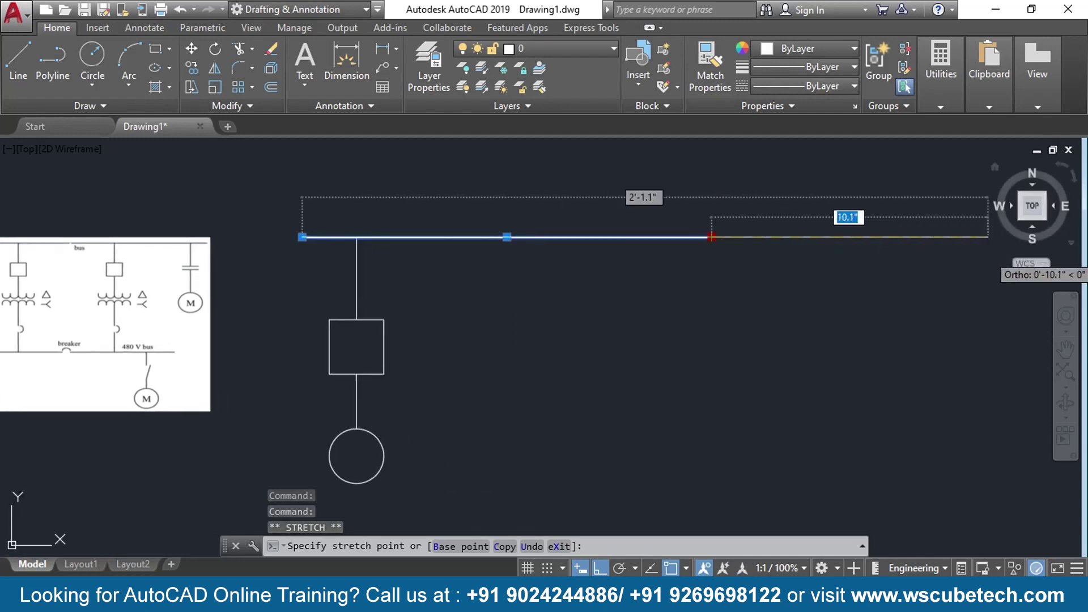
middle_drag(986, 238, 866, 228)
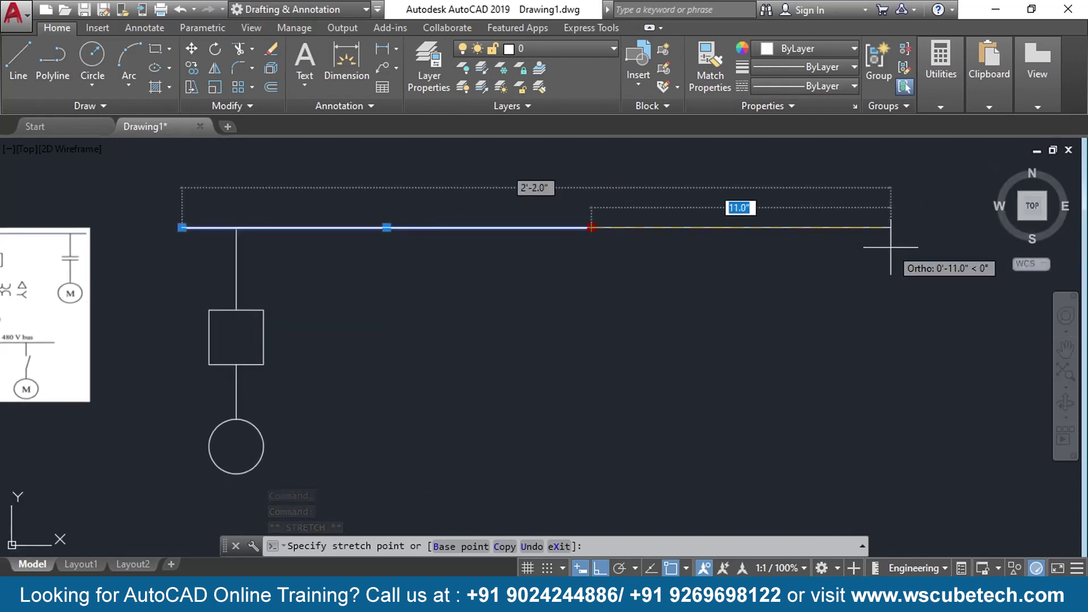
click(915, 247)
mouse_move(463, 359)
middle_down()
mouse_move(739, 340)
mouse_move(775, 325)
mouse_move(765, 309)
middle_up()
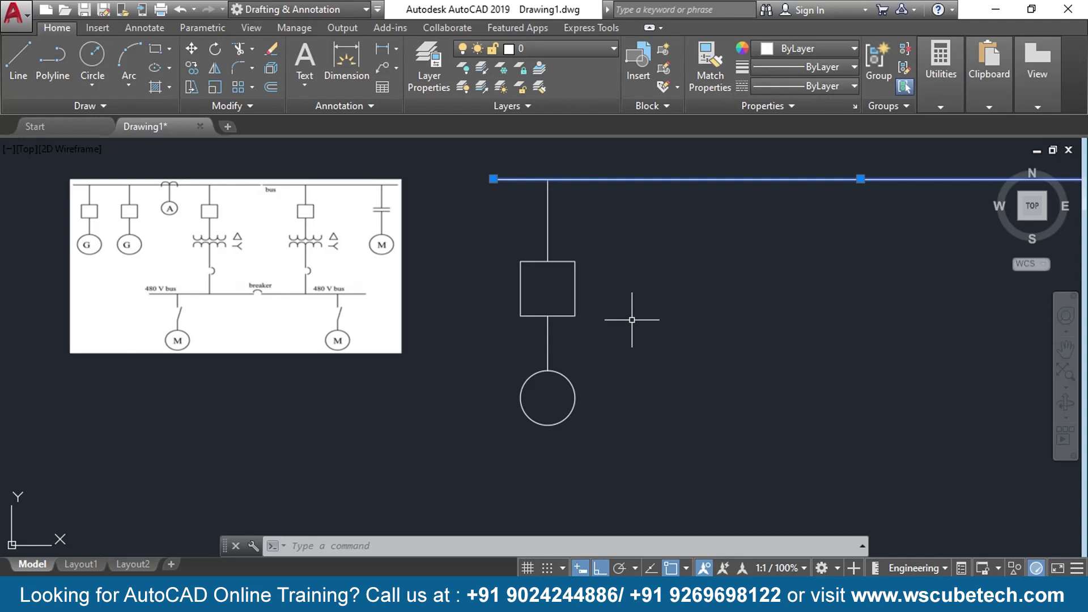
click(565, 198)
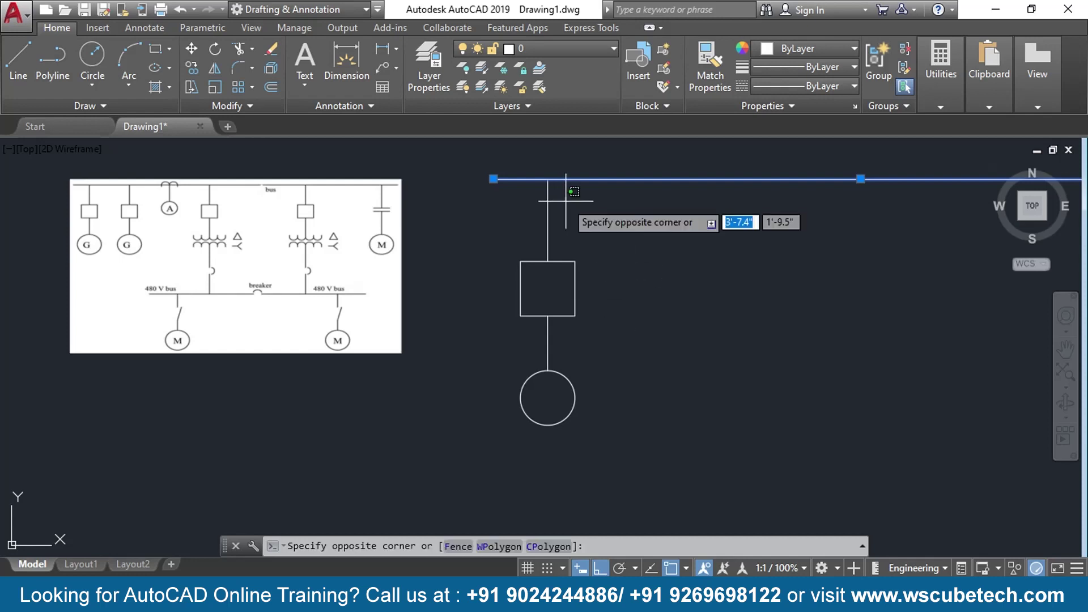
key(Escape)
key(Escape)
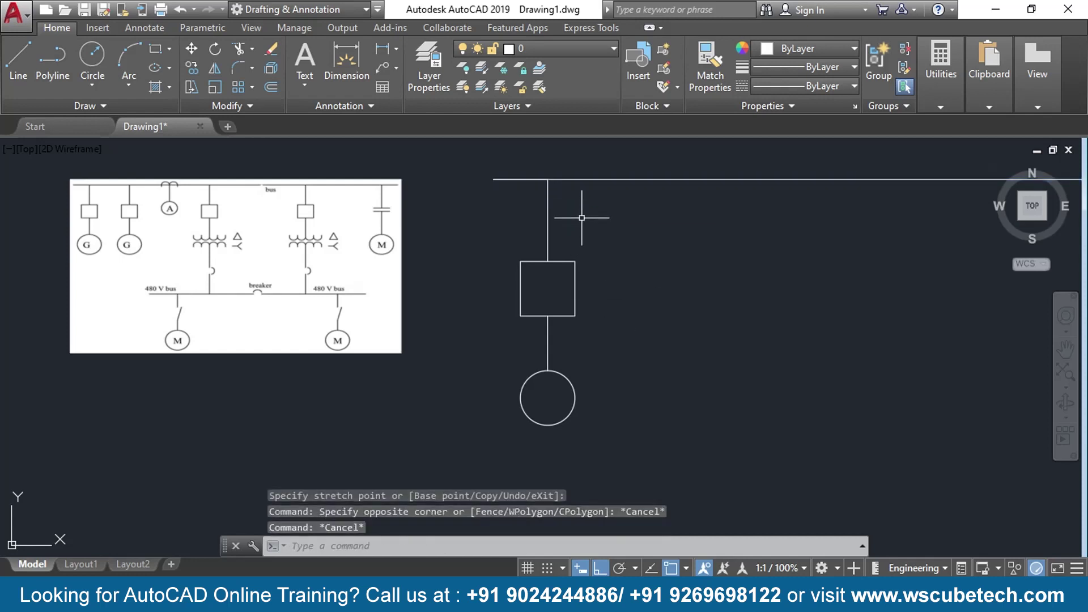
- Try to join the generator branch's two lines, square and circle into one object
click(582, 219)
click(495, 480)
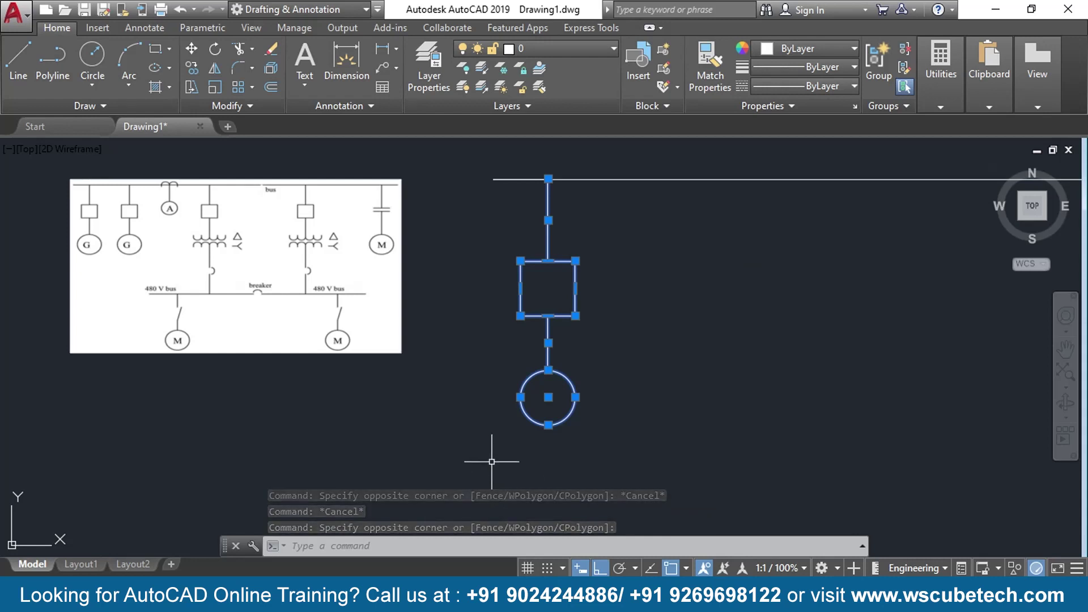
text(J)
key(Return)
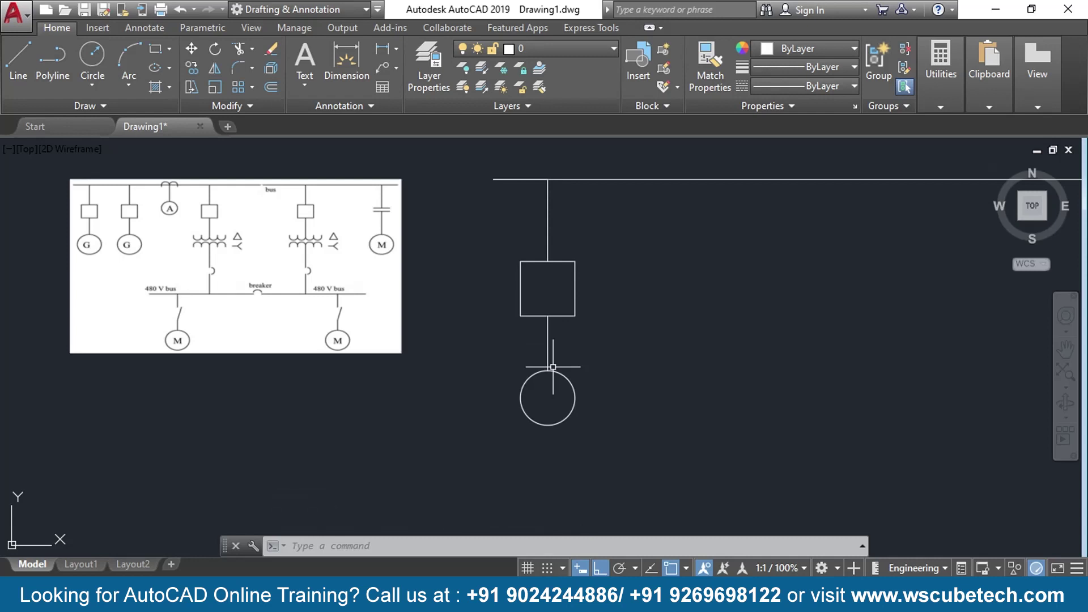
- Copy the generator branch's two lines, square and circle 4 inches to the right along the main bus
text(co)
key(Return)
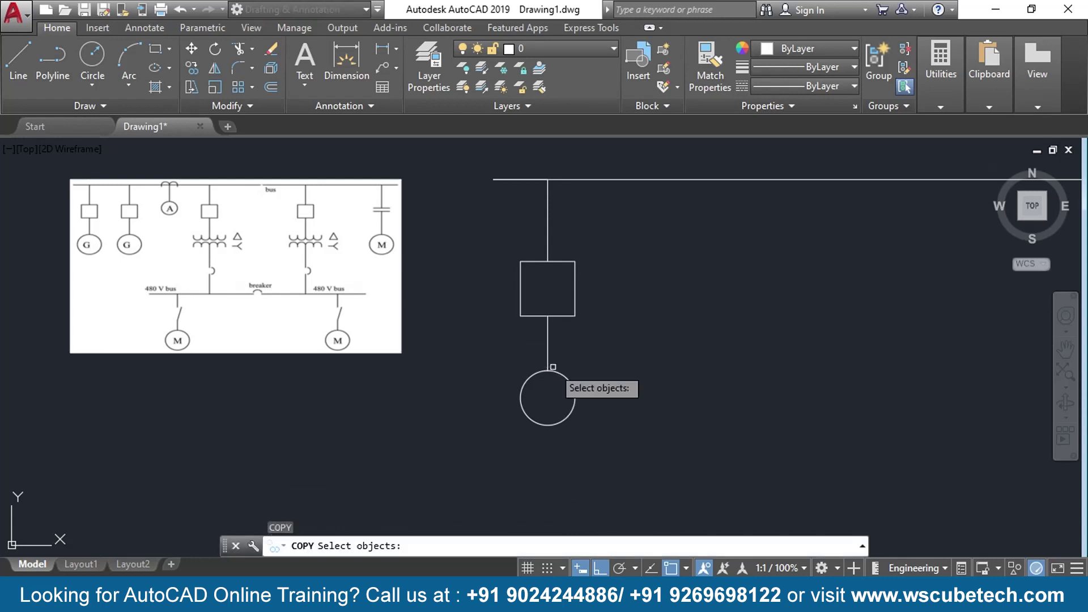
click(589, 209)
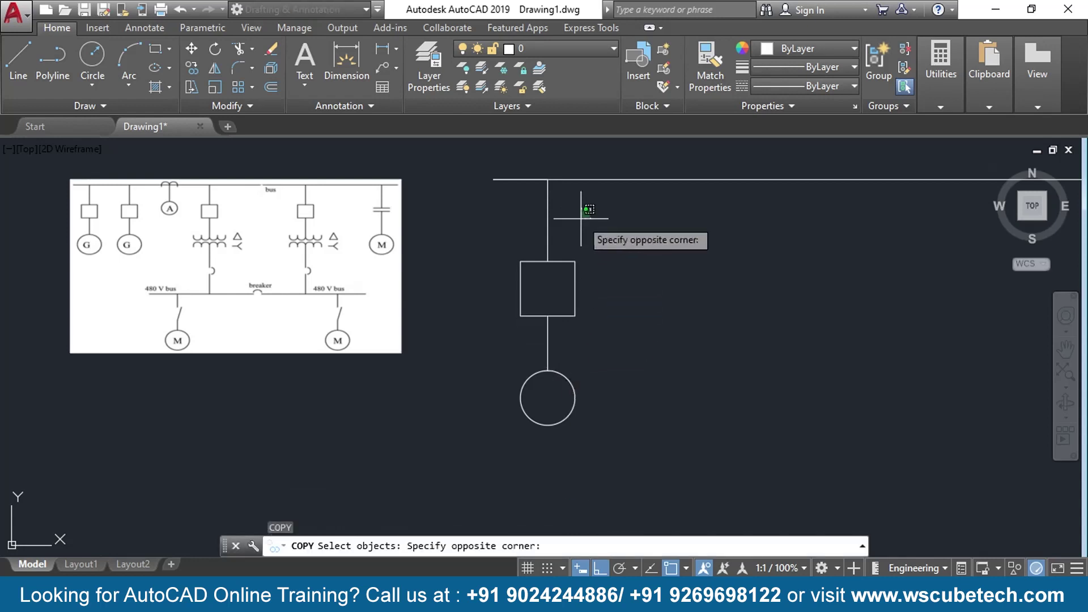
click(490, 451)
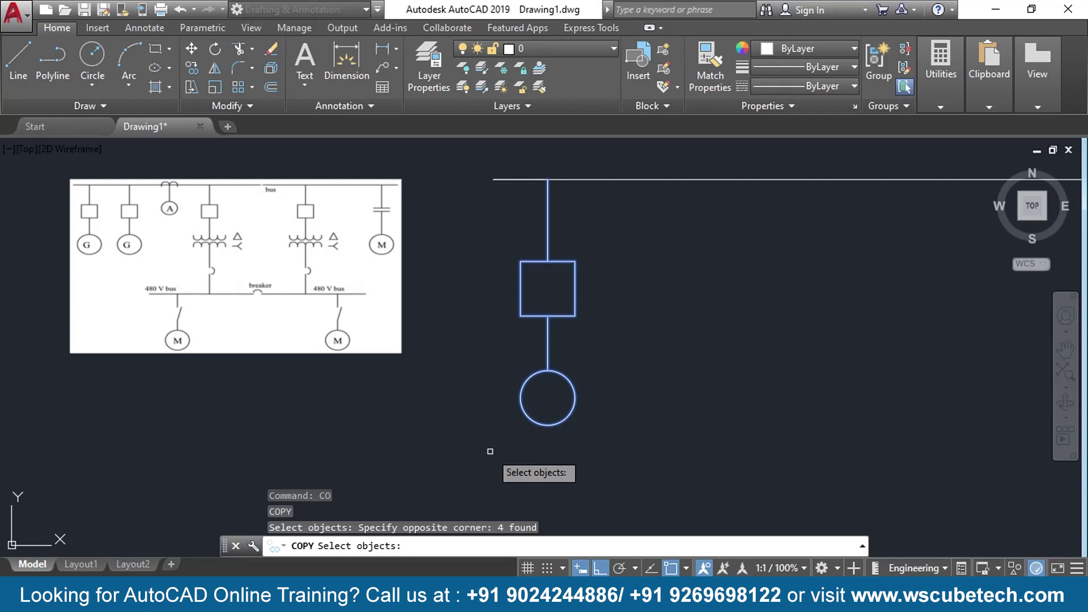
key(Return)
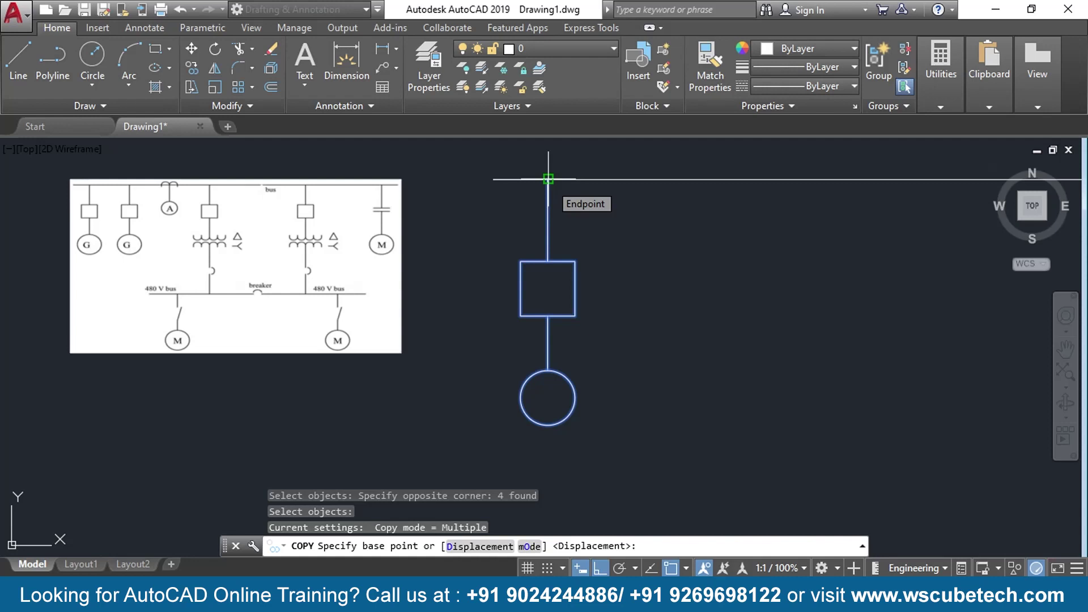
click(547, 179)
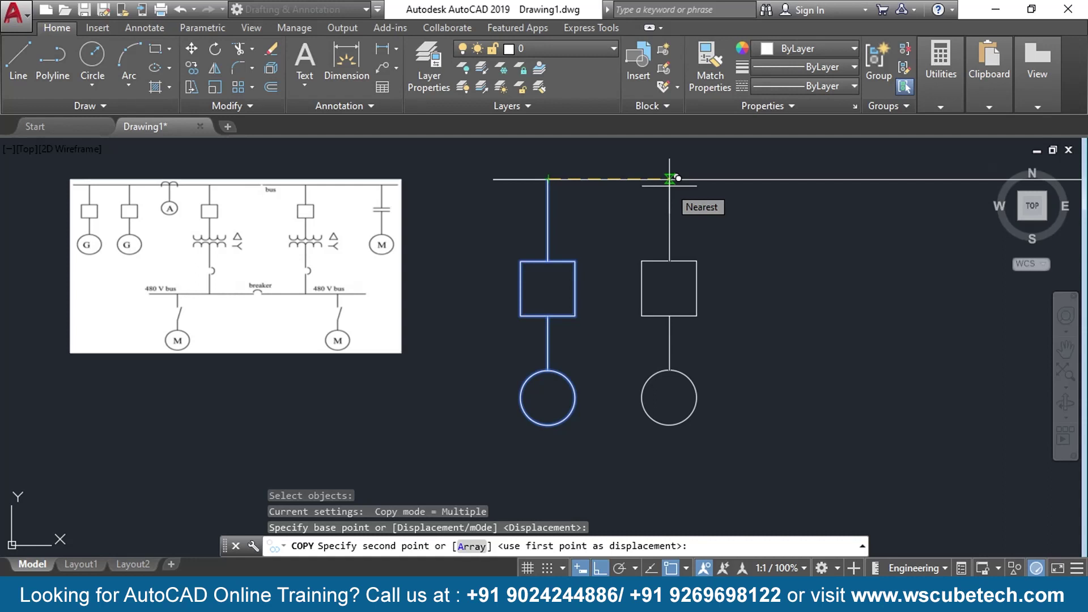
text(4)
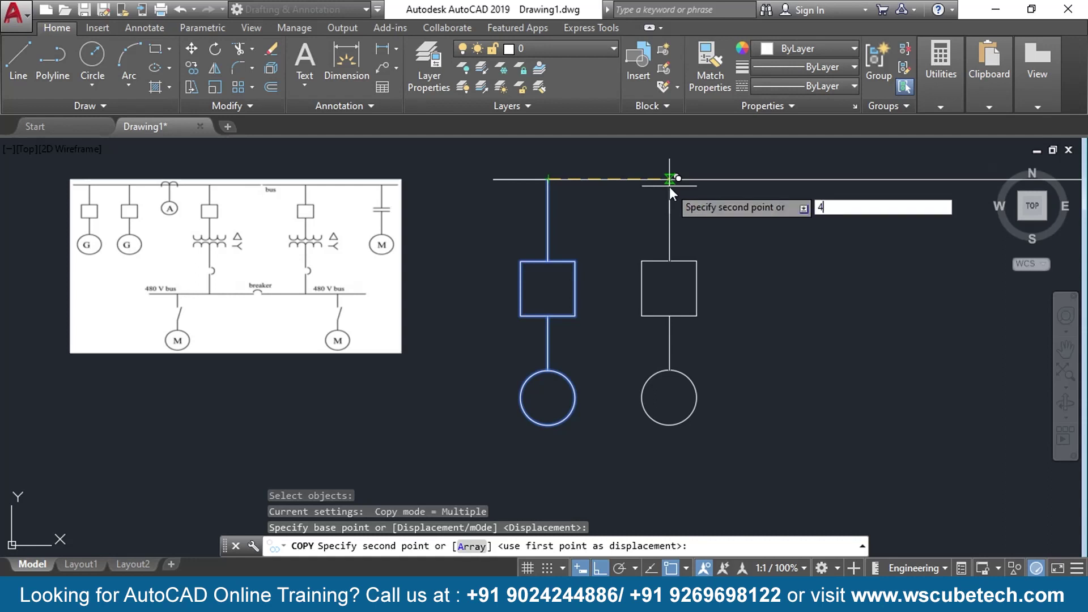
key(Return)
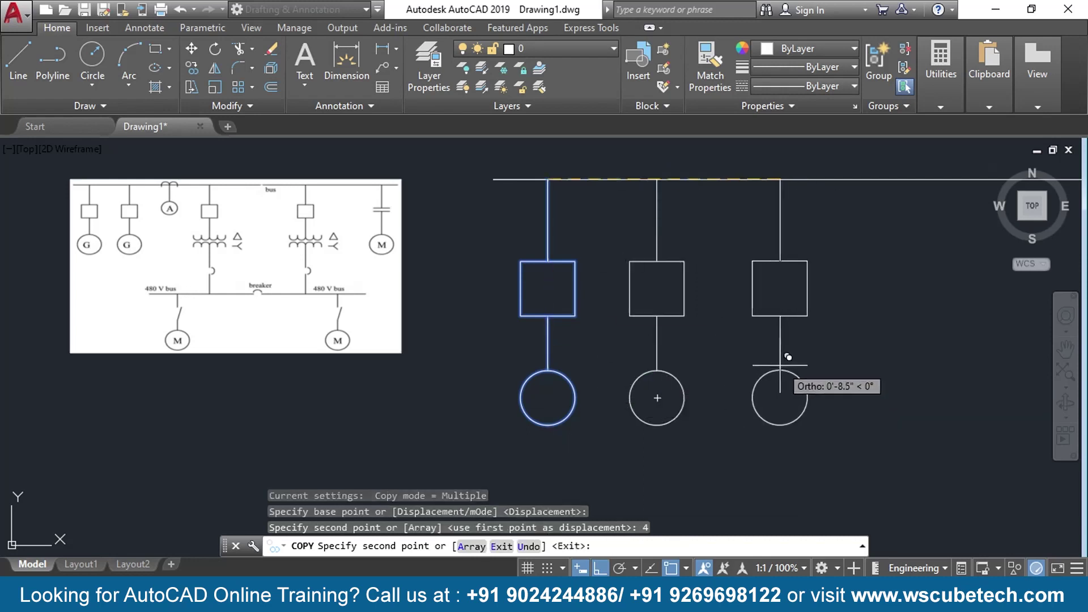
- Place another copy of the generator branch near the bus's right end, about 22 inches from the original
middle_drag(787, 357, 532, 379)
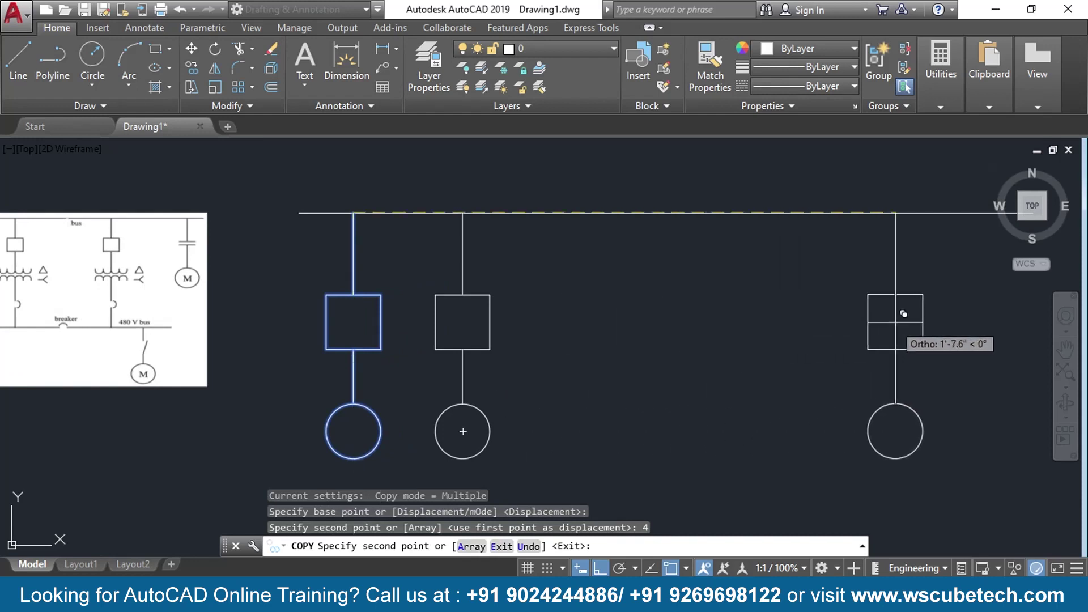
middle_drag(933, 308, 765, 311)
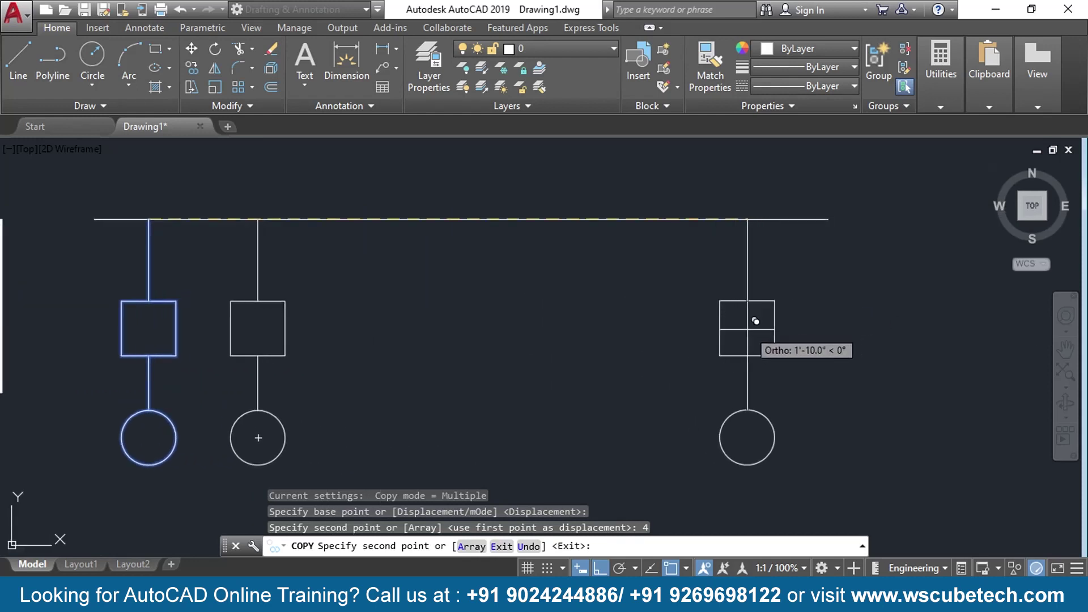
click(753, 323)
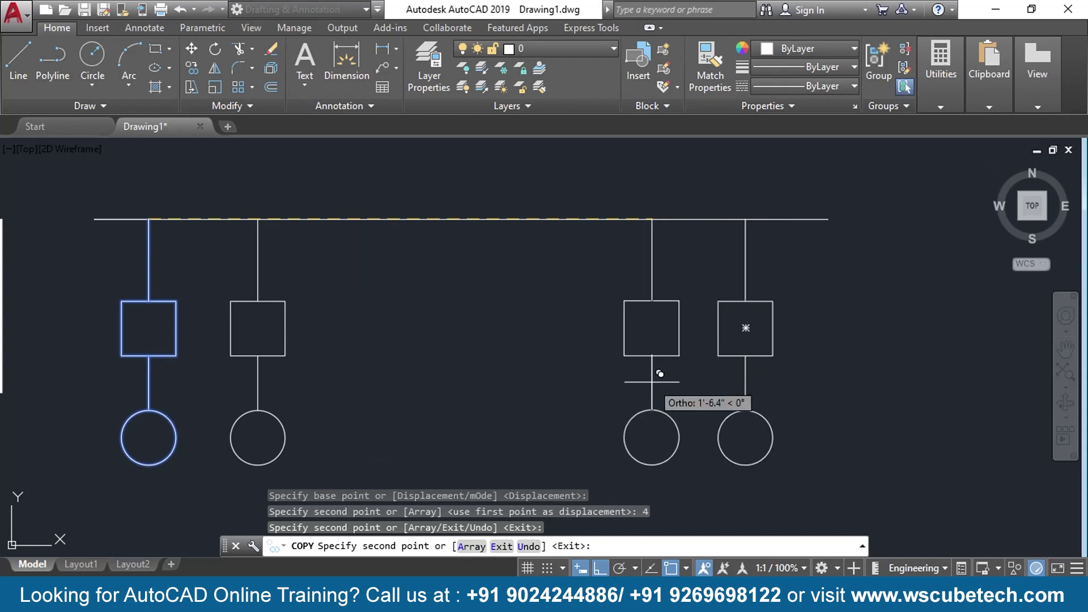
key(Return)
- Erase the square from the rightmost branch
middle_drag(528, 353, 743, 315)
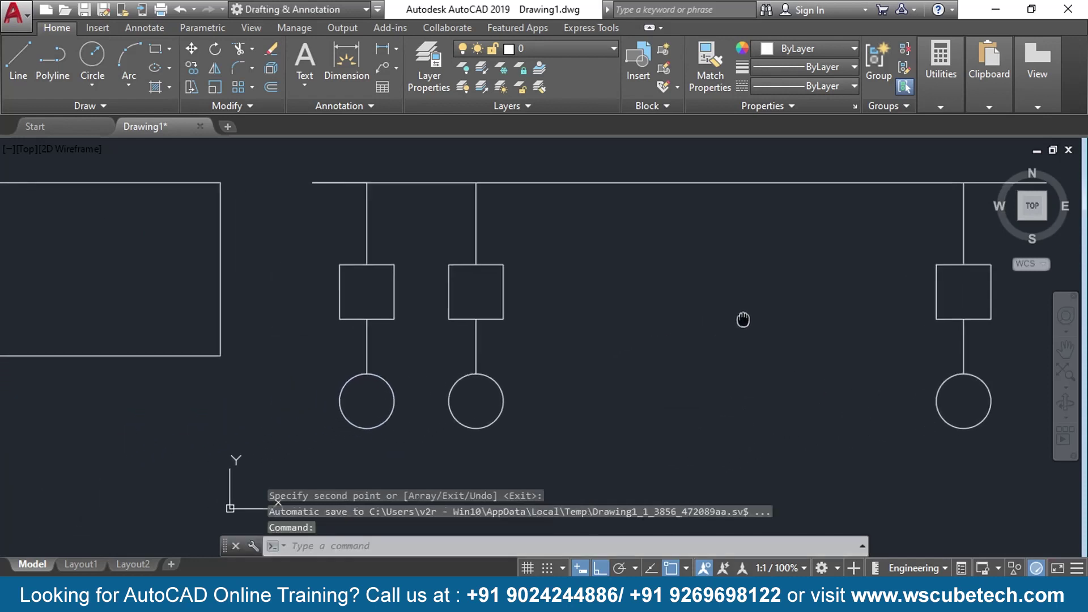
scroll(671, 321, down, 2)
scroll(671, 322, up, 2)
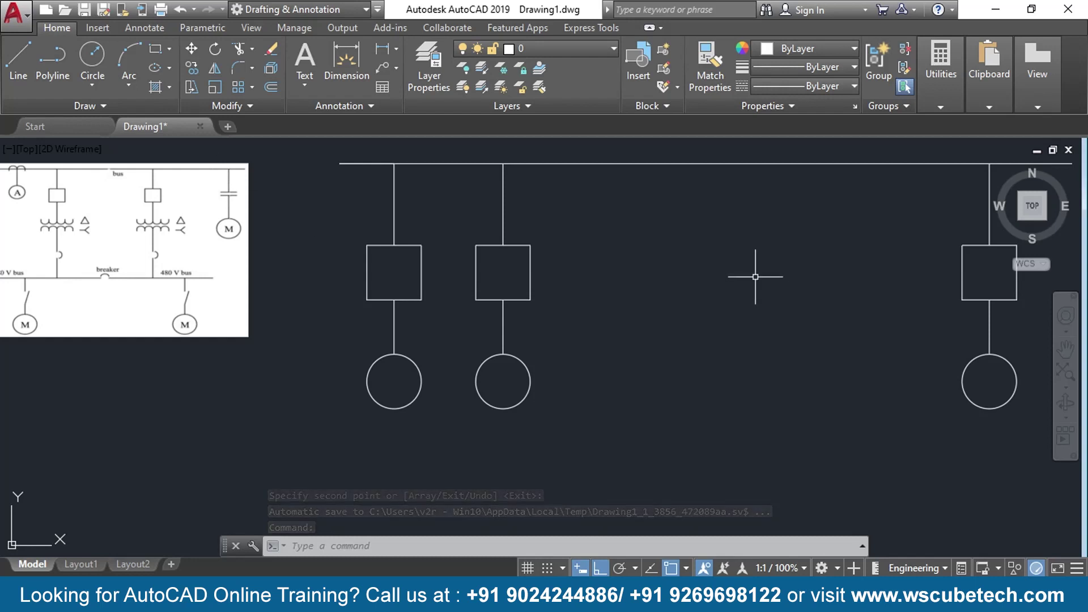
scroll(777, 286, down, 2)
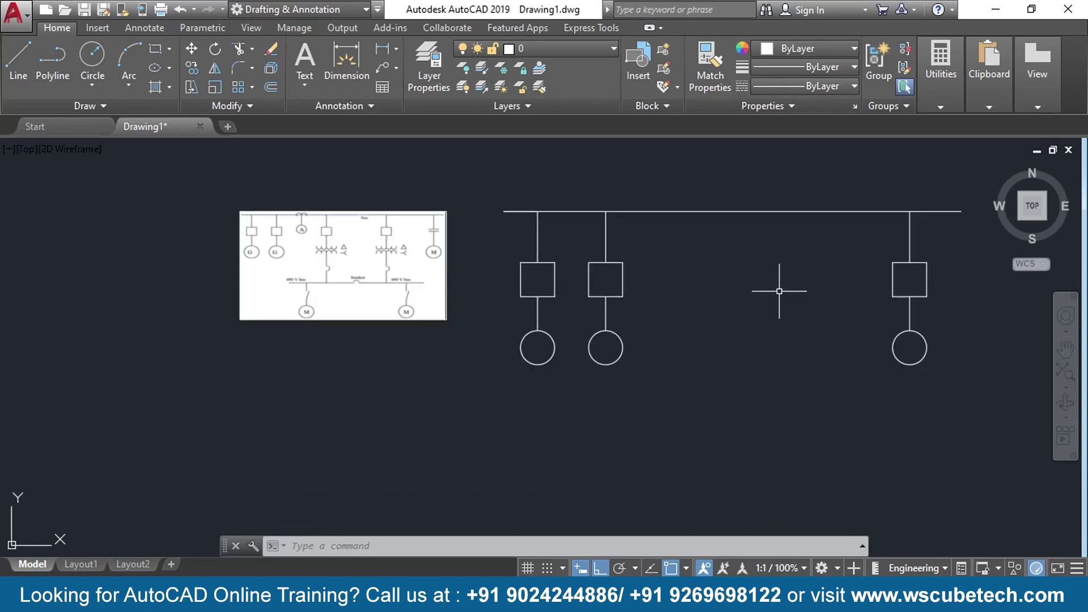
mouse_move(776, 286)
middle_down()
mouse_move(580, 286)
mouse_move(572, 313)
middle_up()
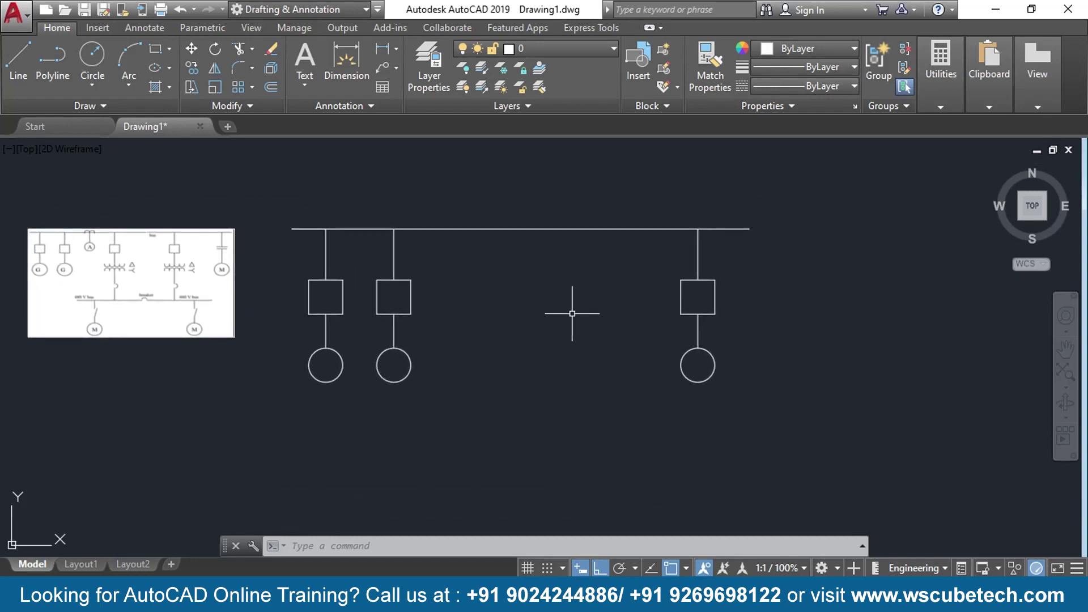
click(686, 313)
key(Delete)
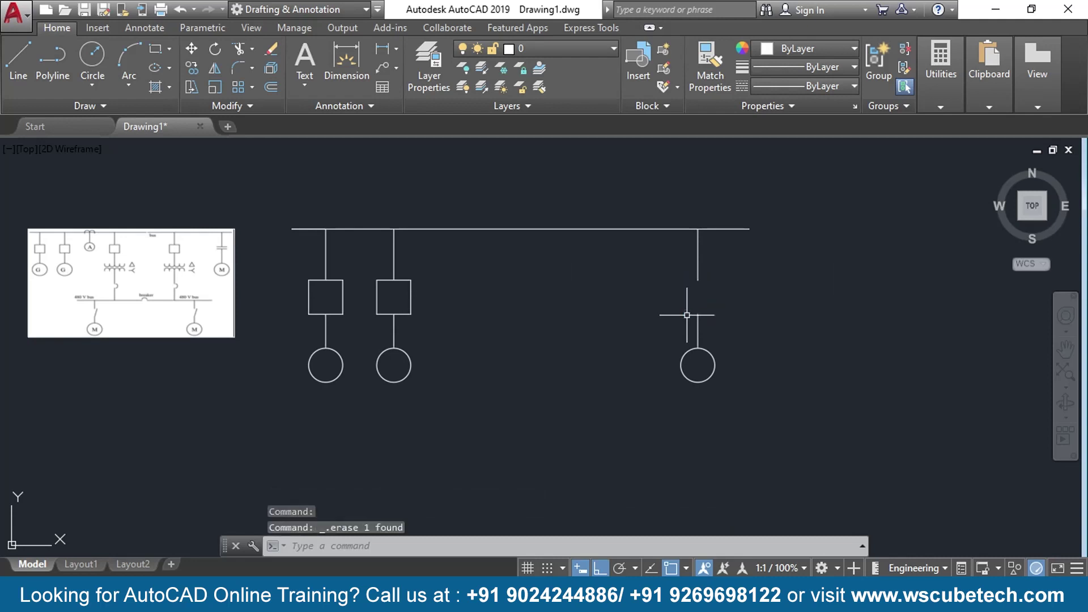
- Draw a 1 inch horizontal line to the right from the lower end of the rightmost branch's upper vertical line
scroll(632, 296, up, 2)
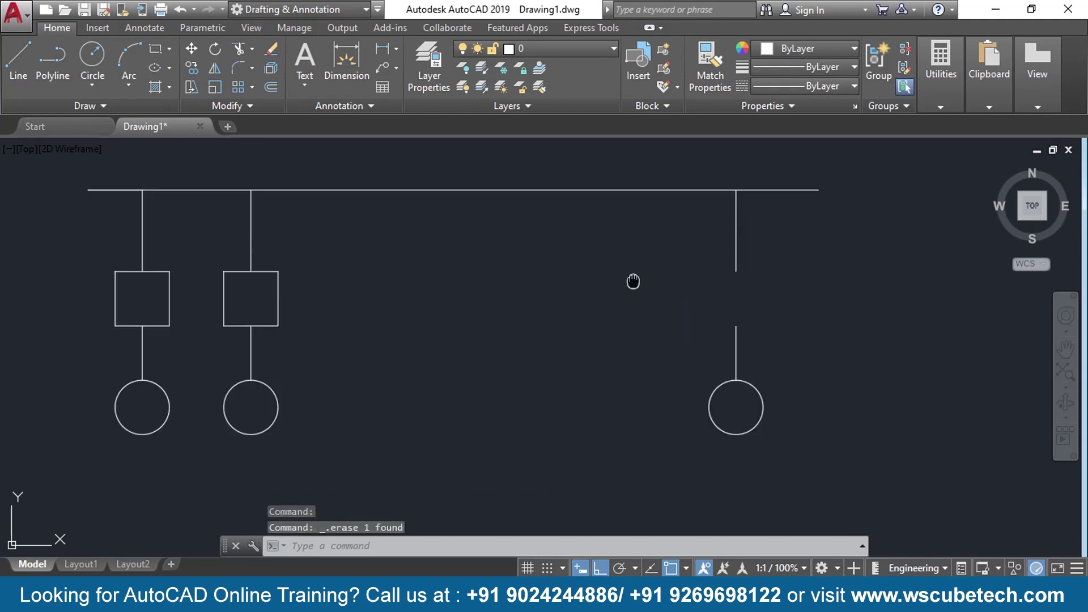
middle_drag(633, 281, 552, 274)
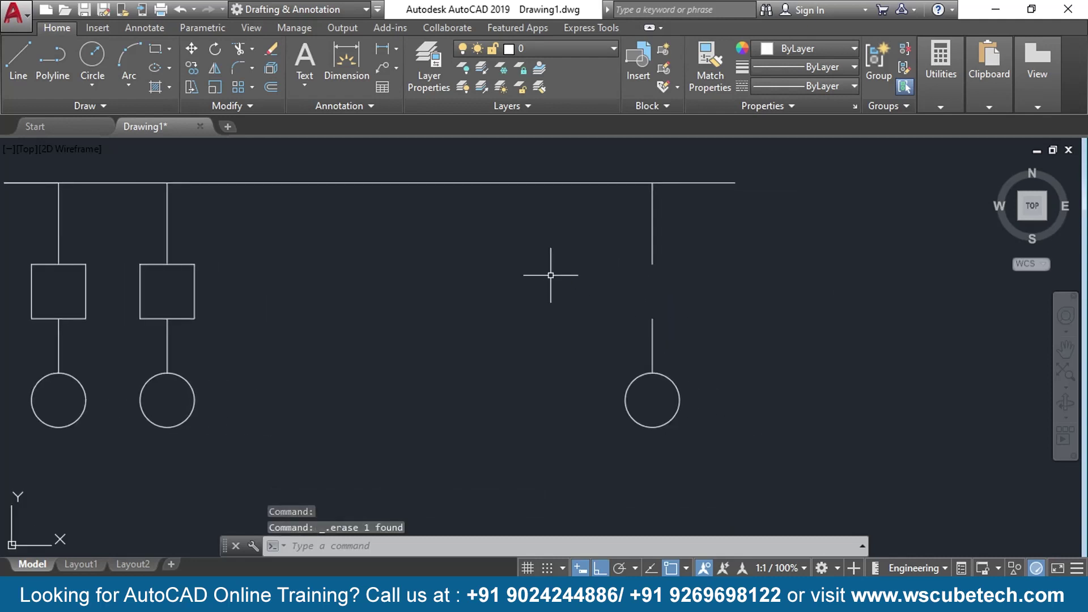
click(11, 73)
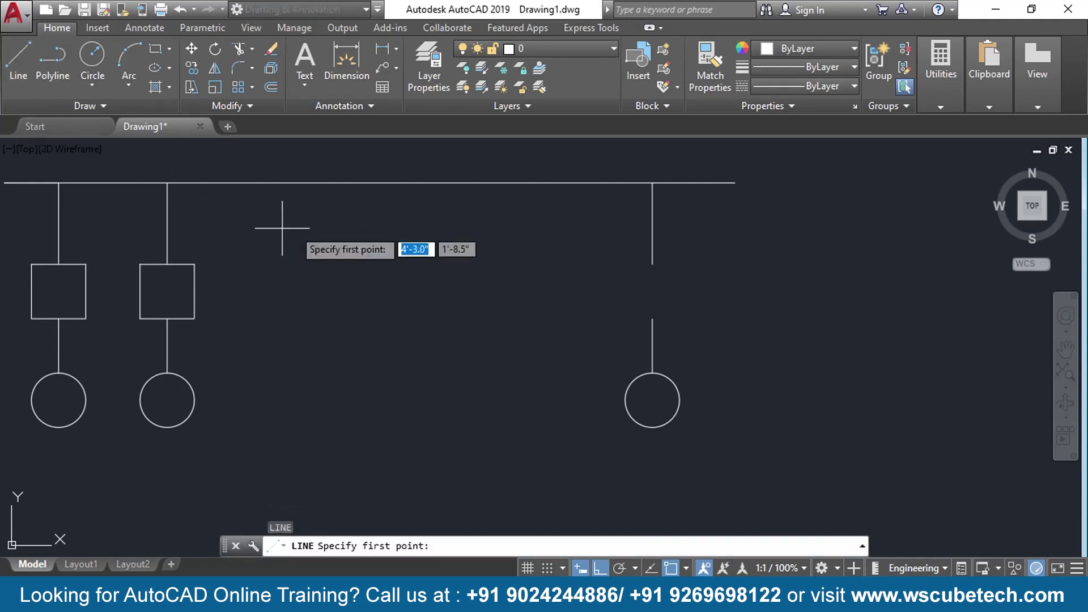
click(652, 263)
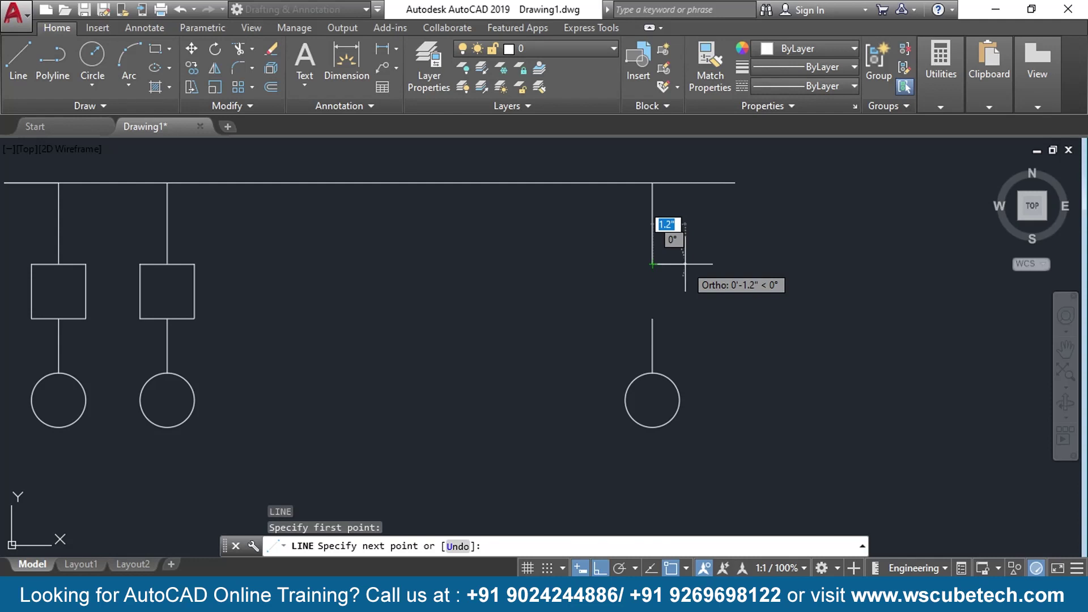
text(1)
key(Return)
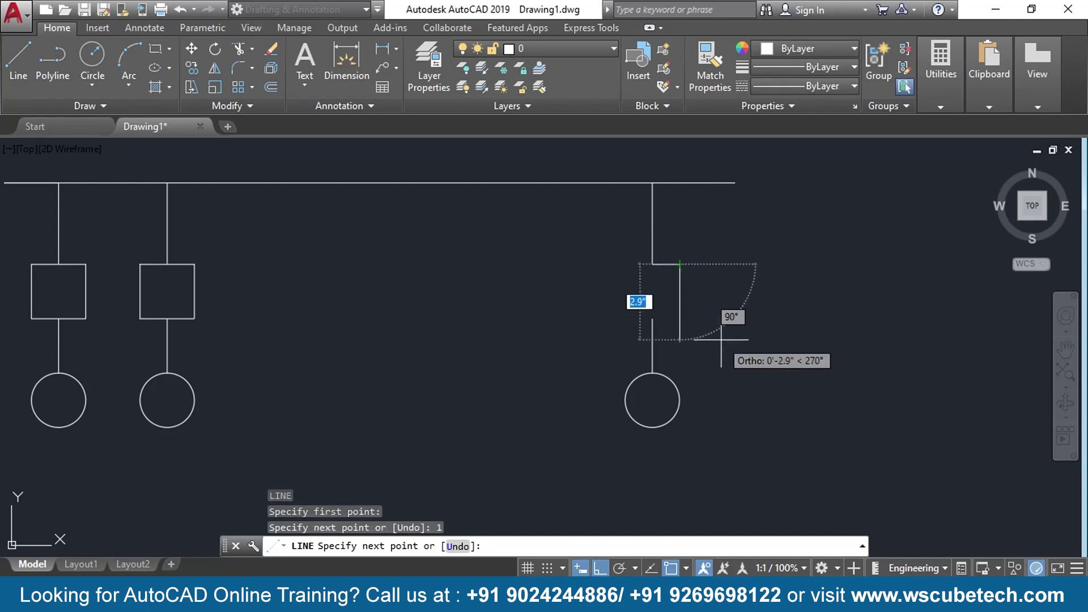
key(Return)
- Draw a matching 1 inch horizontal line to the left from the same endpoint of the upper vertical line
key(Return)
click(652, 263)
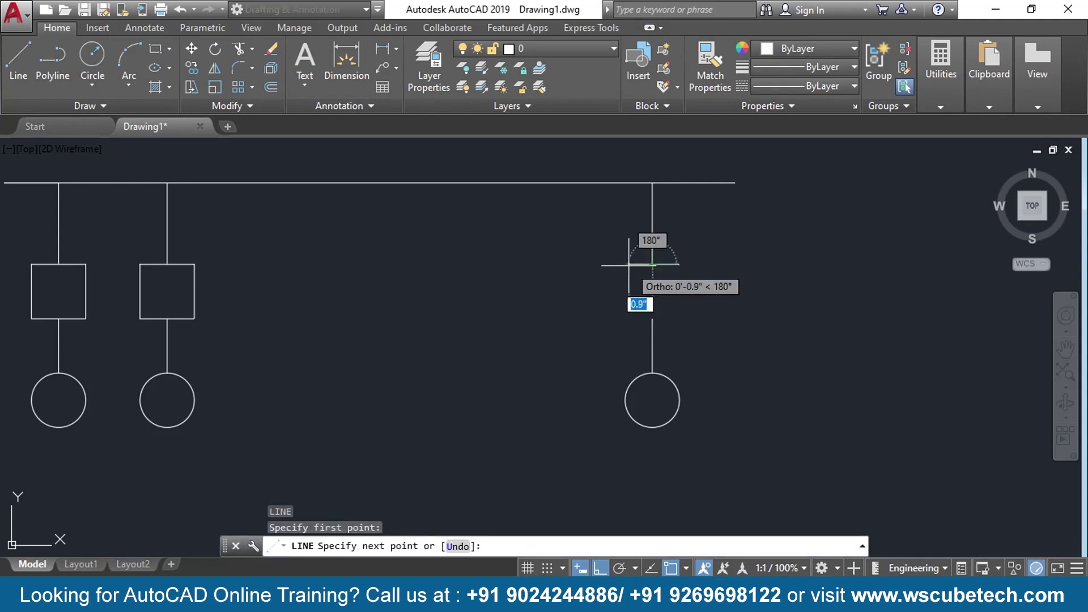
text(1)
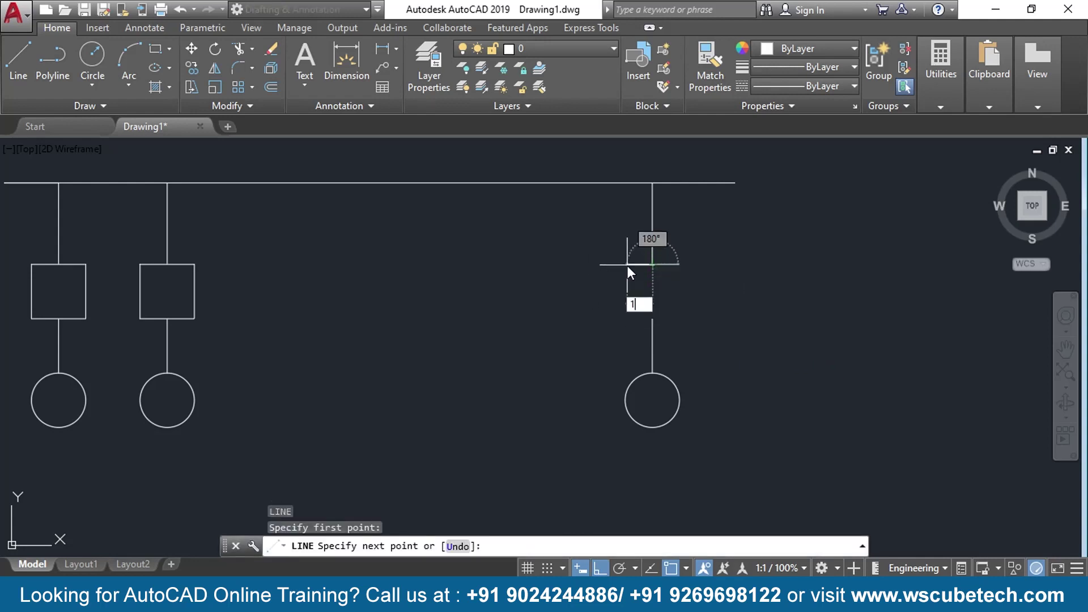
key(Return)
key(Return)
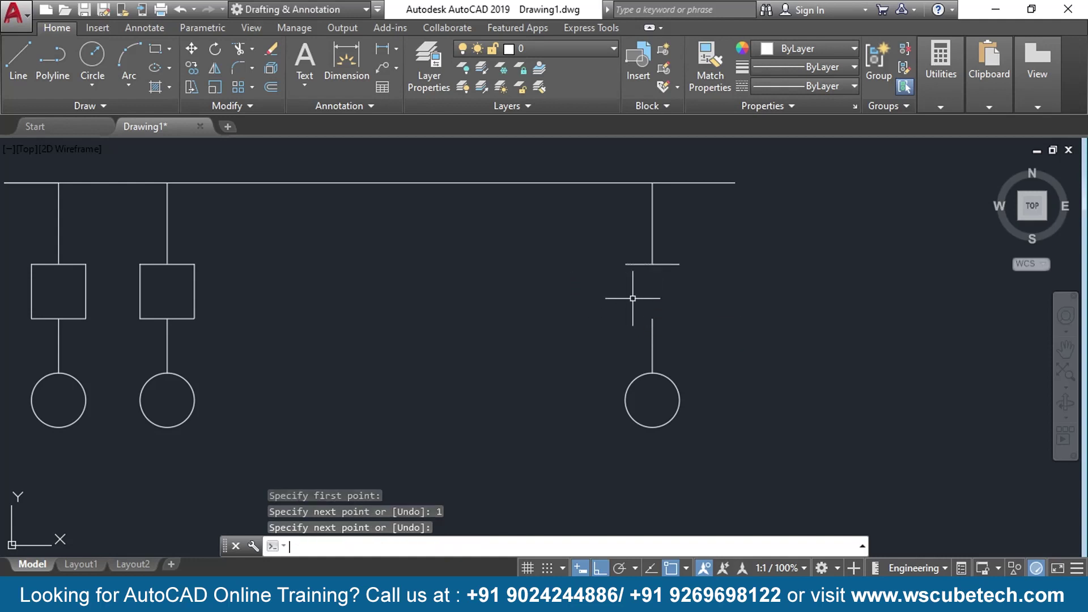
- Join the two short horizontal lines into a single capacitor plate line
text(join)
key(Return)
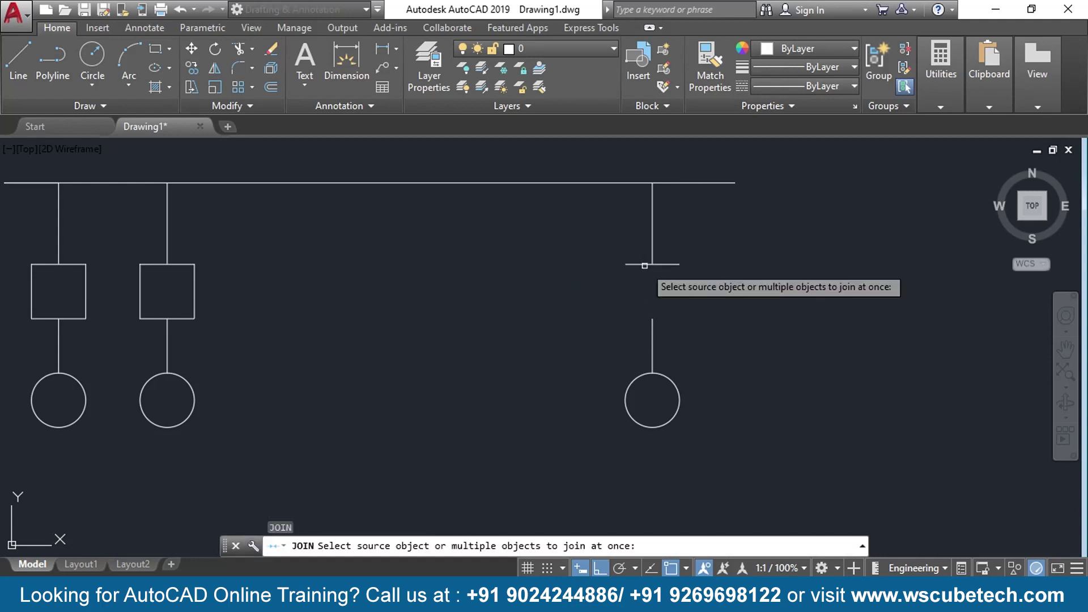
click(645, 265)
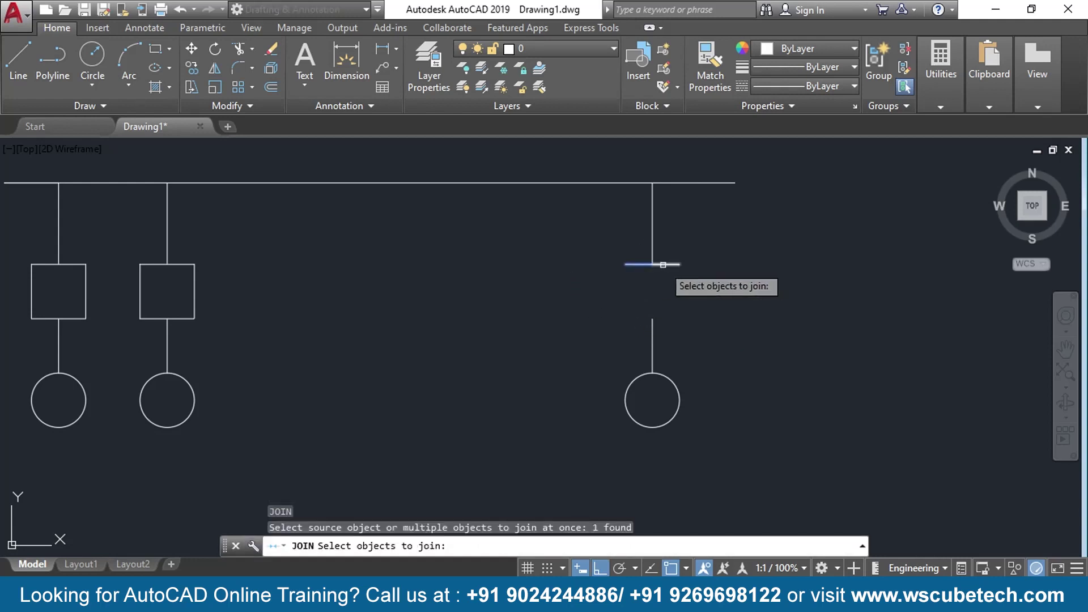
click(663, 265)
key(Return)
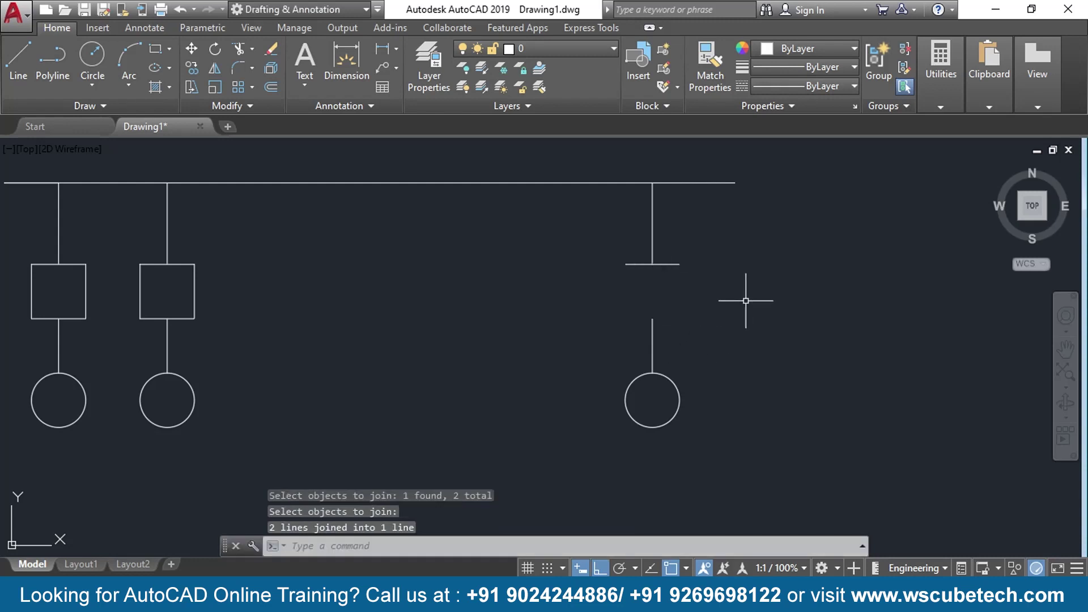
- Copy the joined horizontal line 1 inch straight down to form the capacitor's second plate
text(Co)
key(Return)
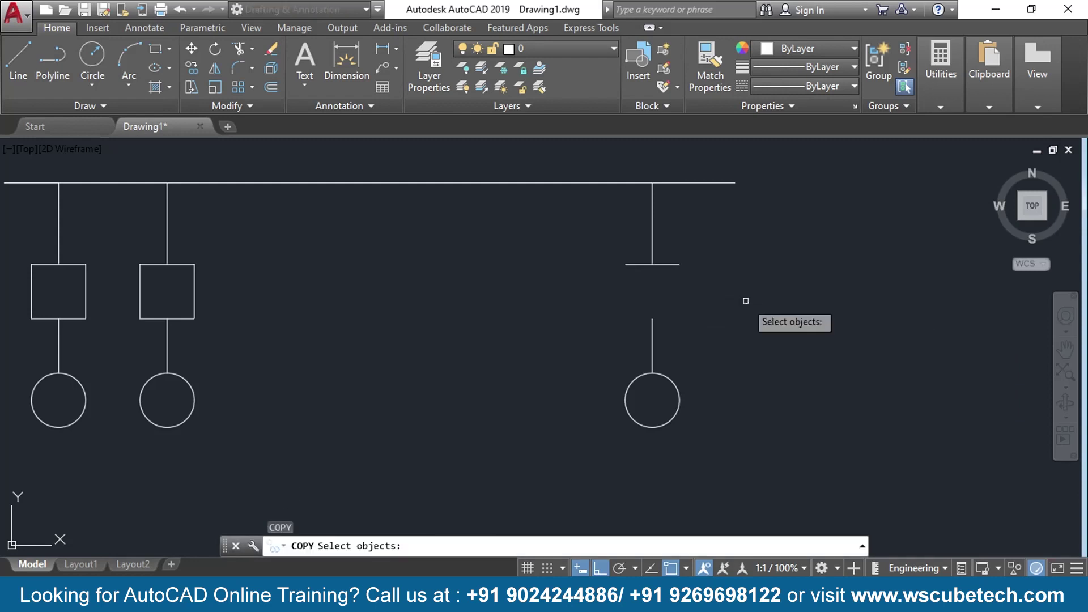
click(643, 264)
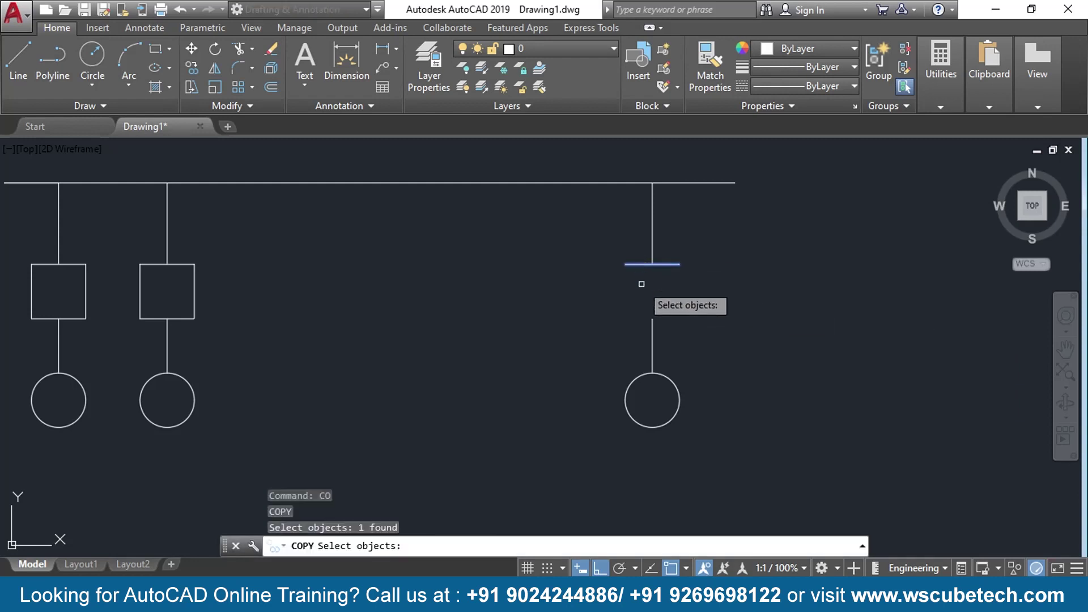
key(Return)
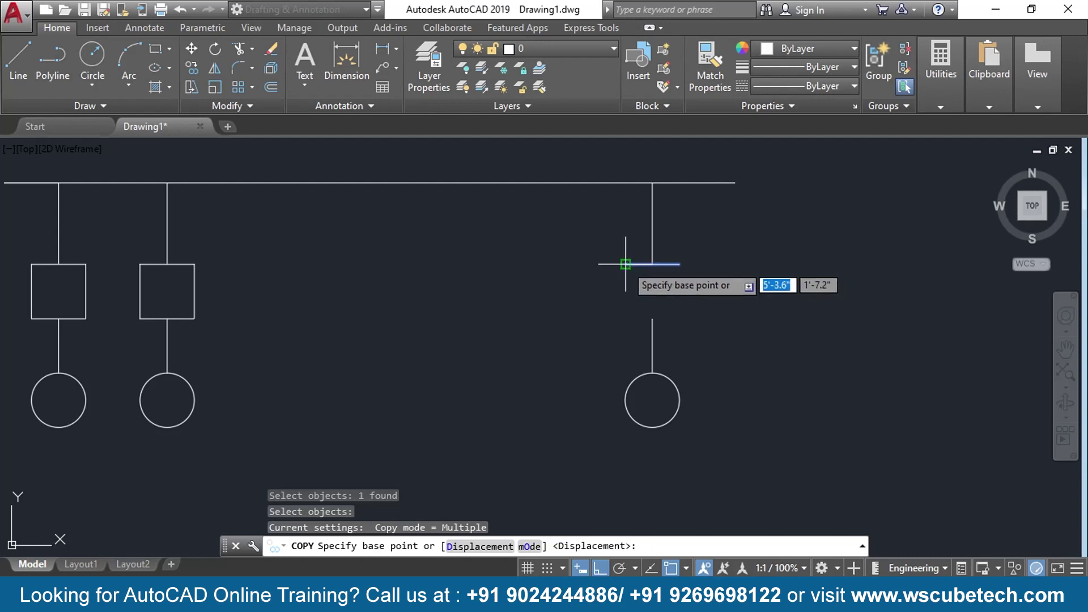
click(625, 264)
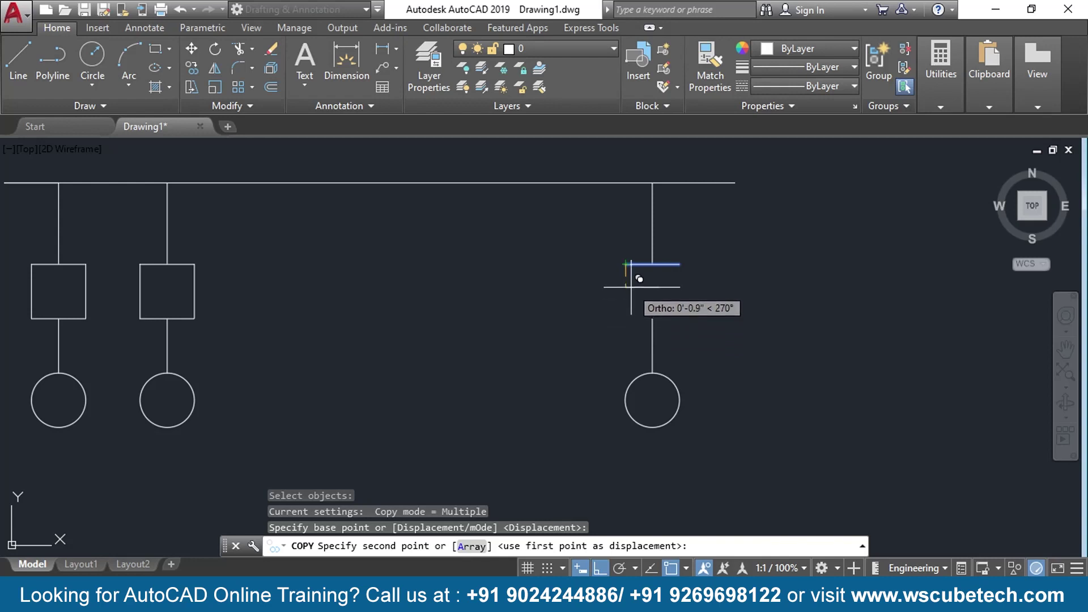
text(1)
key(Return)
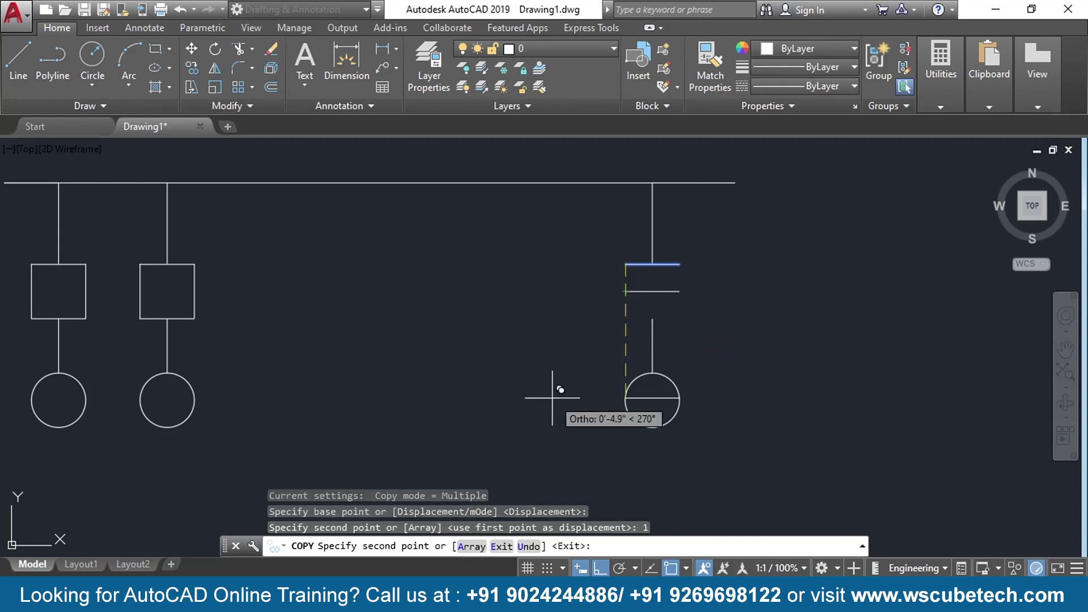
key(Return)
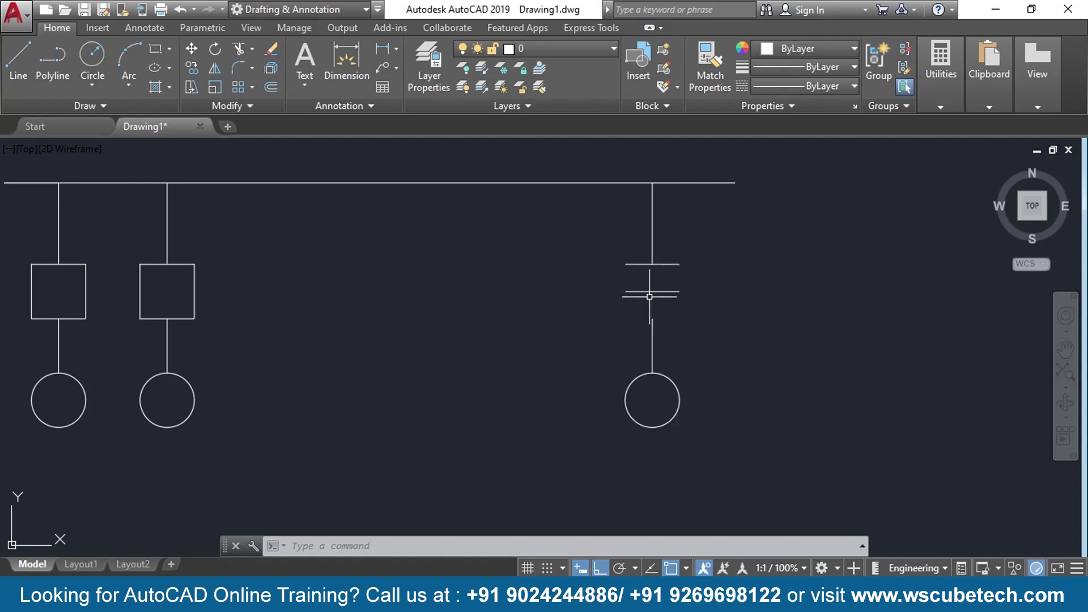
- Try to move the rightmost branch's lower vertical line and circle toward the capacitor's lower plate, and undo the move
mouse_move(651, 323)
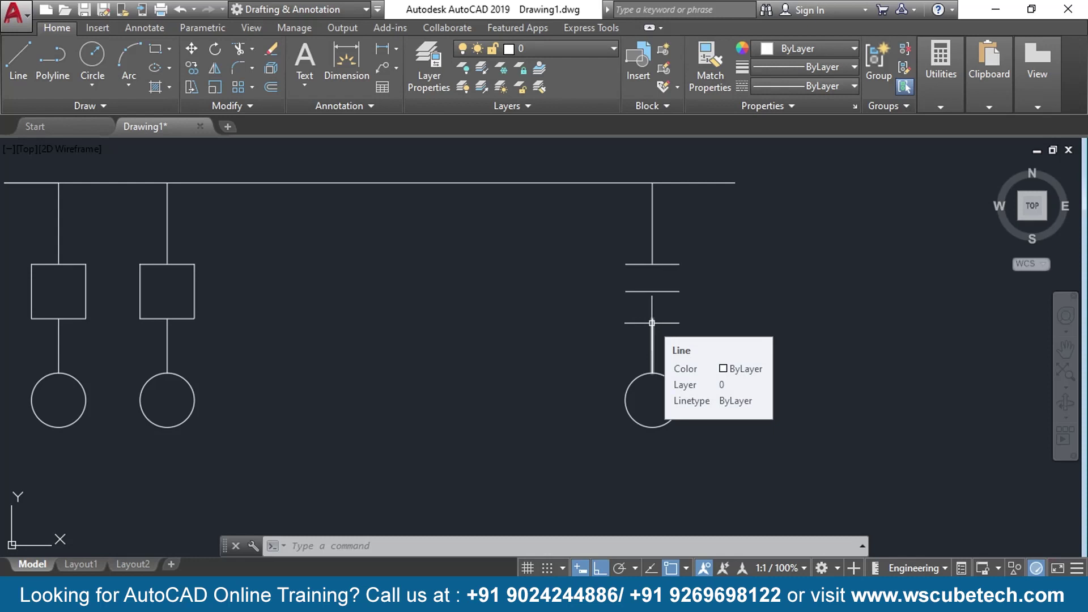
text(m)
key(Return)
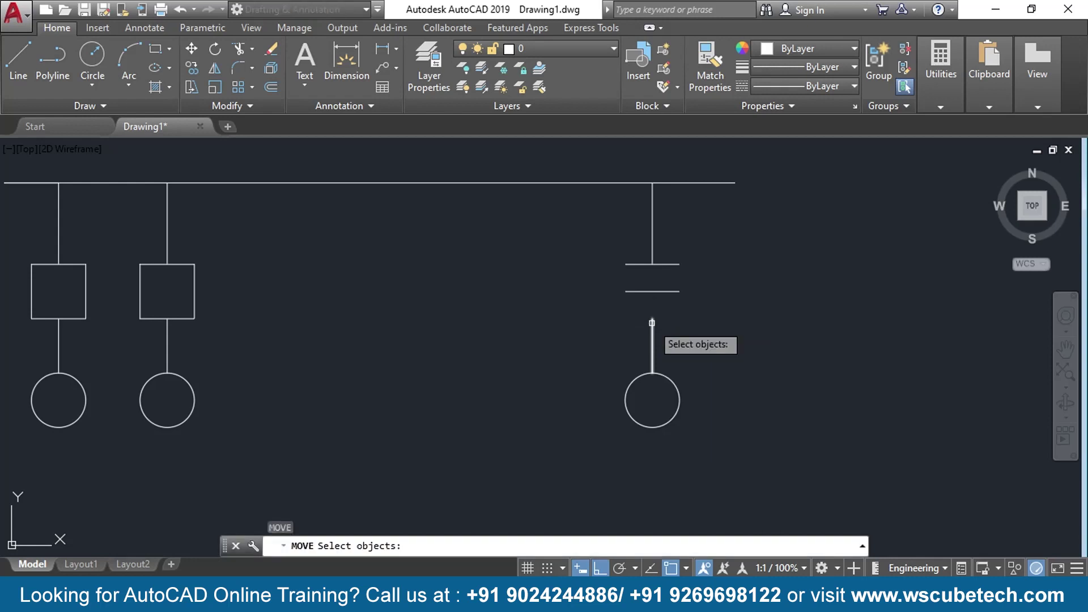
click(682, 312)
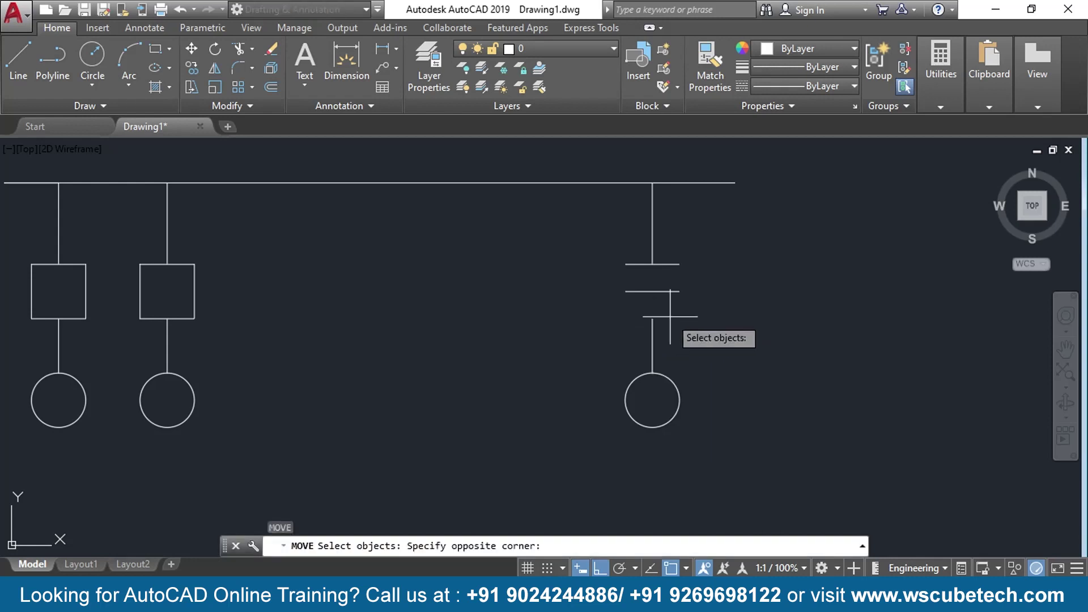
click(619, 429)
key(Return)
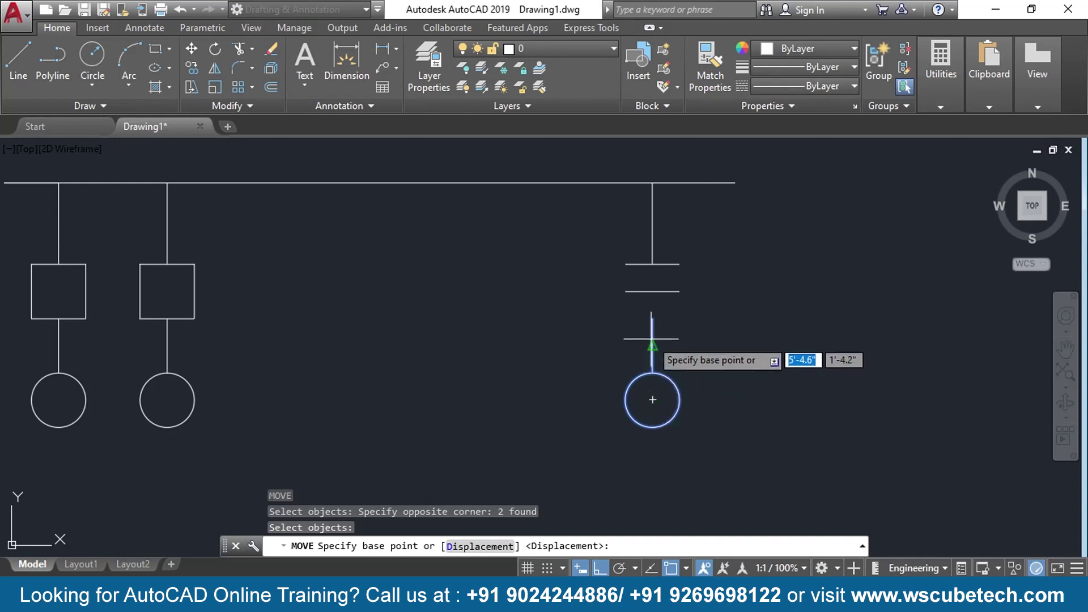
click(652, 321)
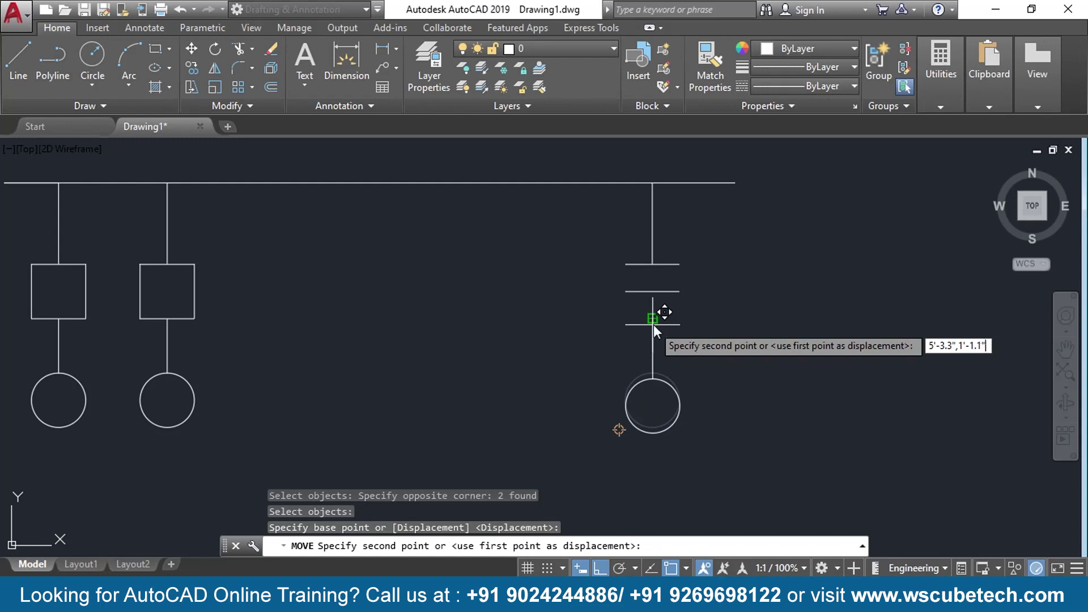
click(637, 328)
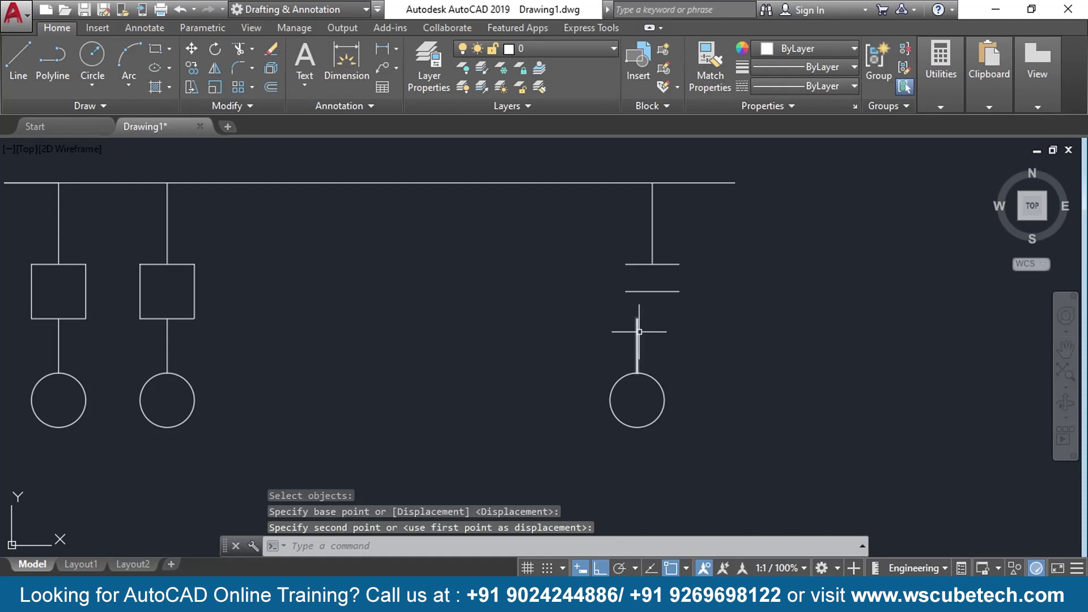
key(ctrl+z)
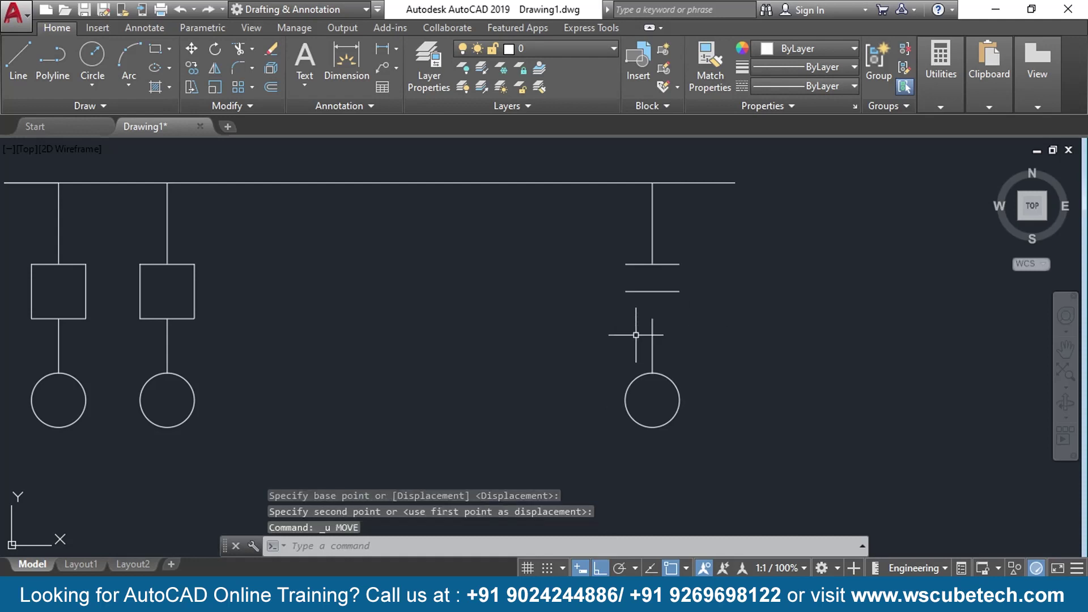
- Move the rightmost branch's lower vertical line and circle straight up so the line starts at the lower capacitor plate's midpoint
text(m)
key(Return)
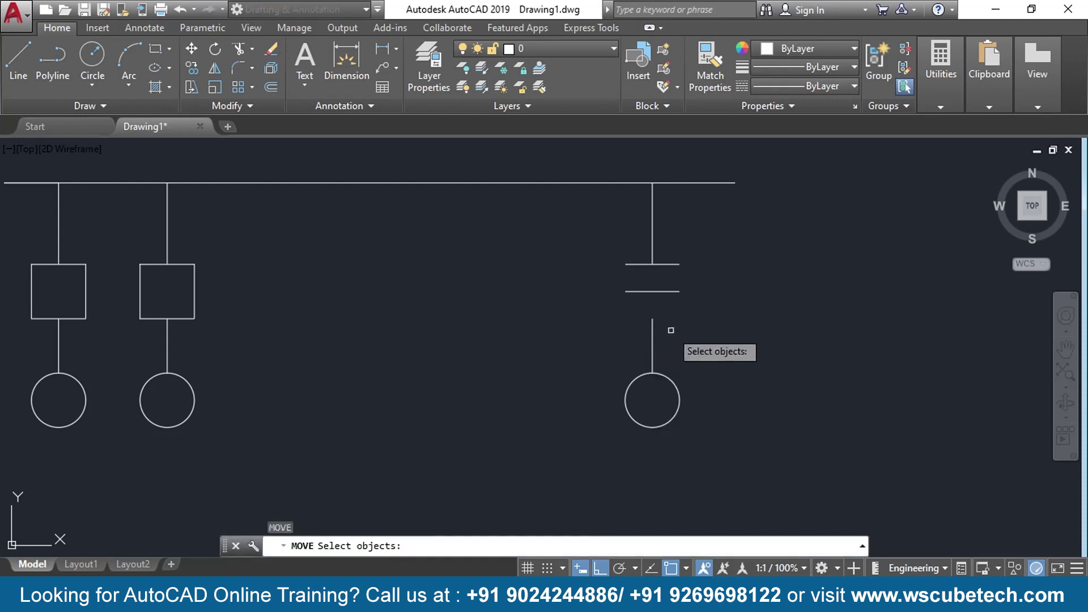
click(671, 330)
click(618, 427)
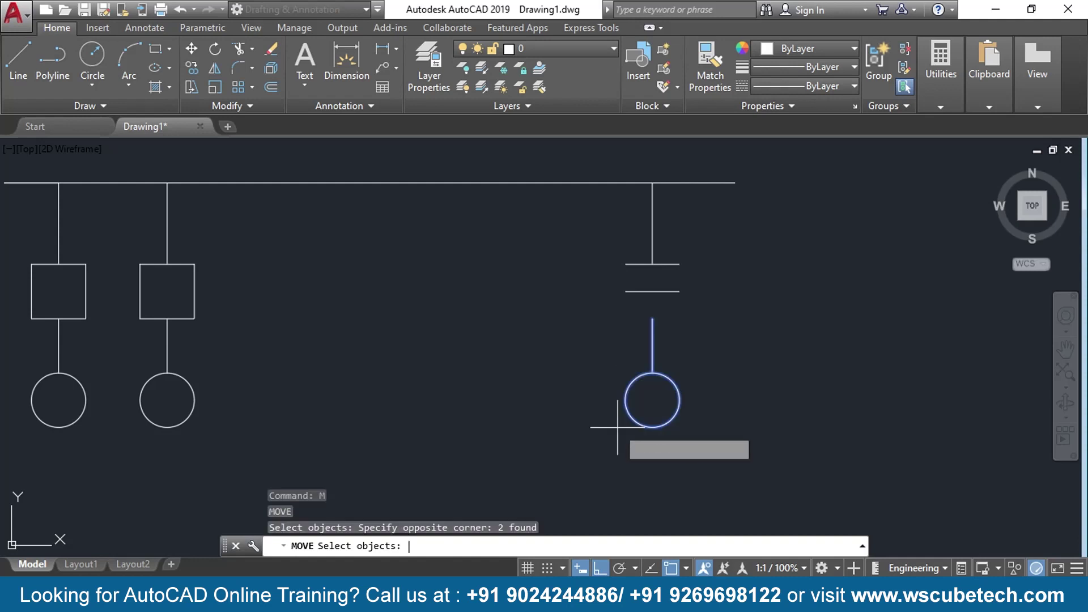
key(Return)
click(652, 318)
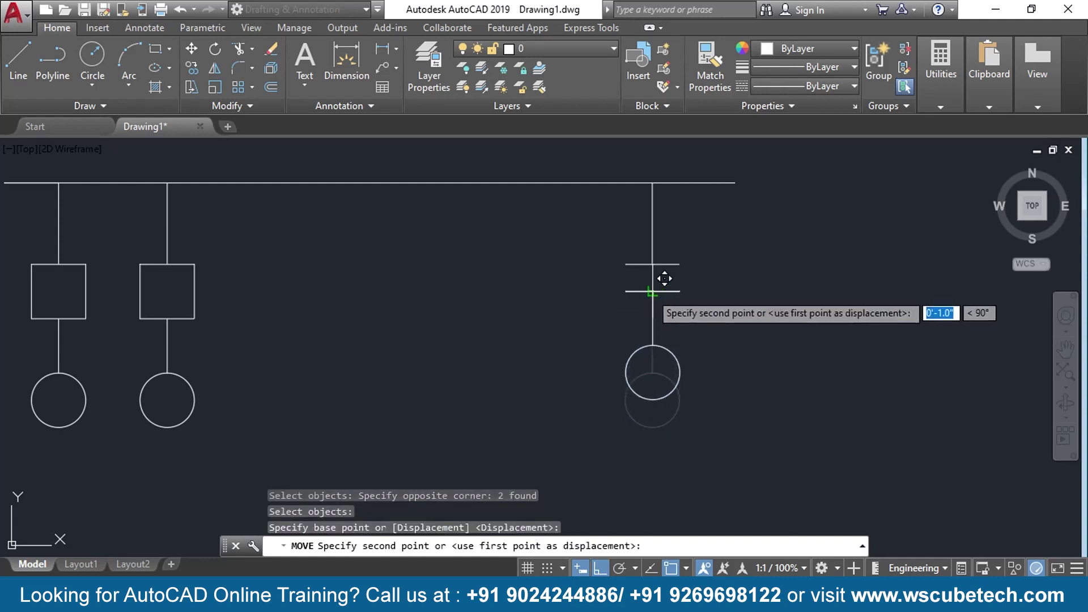
click(664, 278)
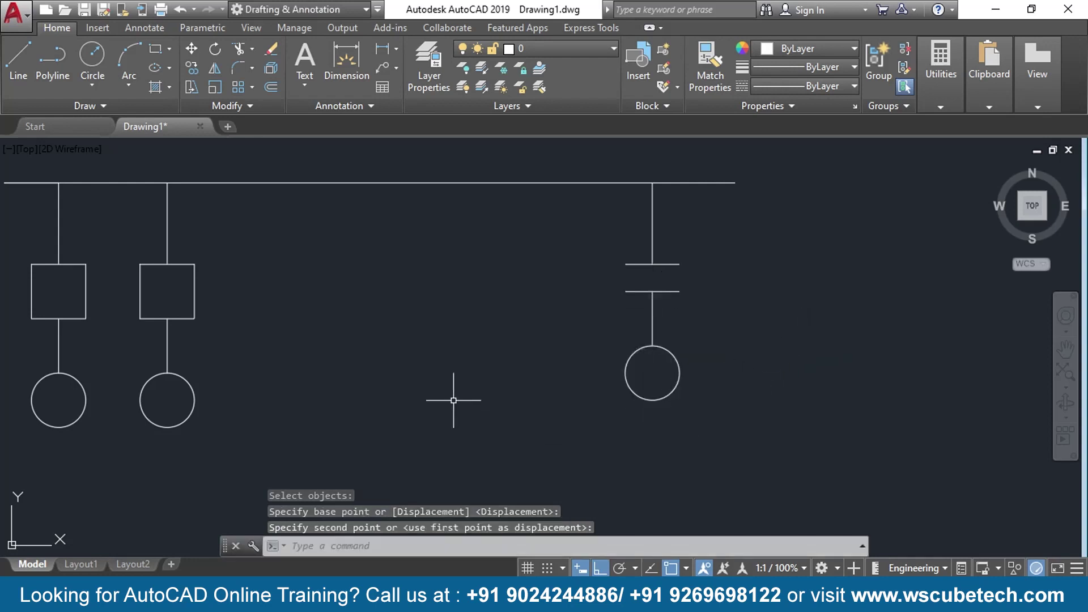
- Copy the second generator branch's lower vertical line and circle with ortho off, attaching the line's upper end to the main bus right of that branch
mouse_move(453, 400)
middle_down()
mouse_move(503, 359)
mouse_move(756, 396)
middle_up()
scroll(755, 396, down, 2)
scroll(661, 354, down, 2)
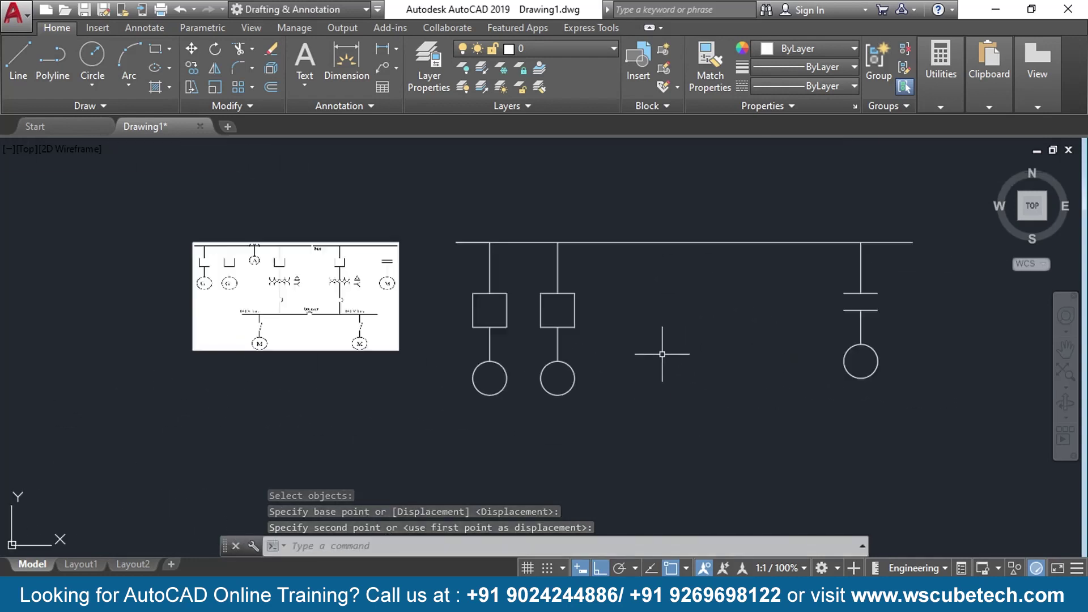
scroll(661, 354, up, 2)
middle_drag(82, 370, 142, 384)
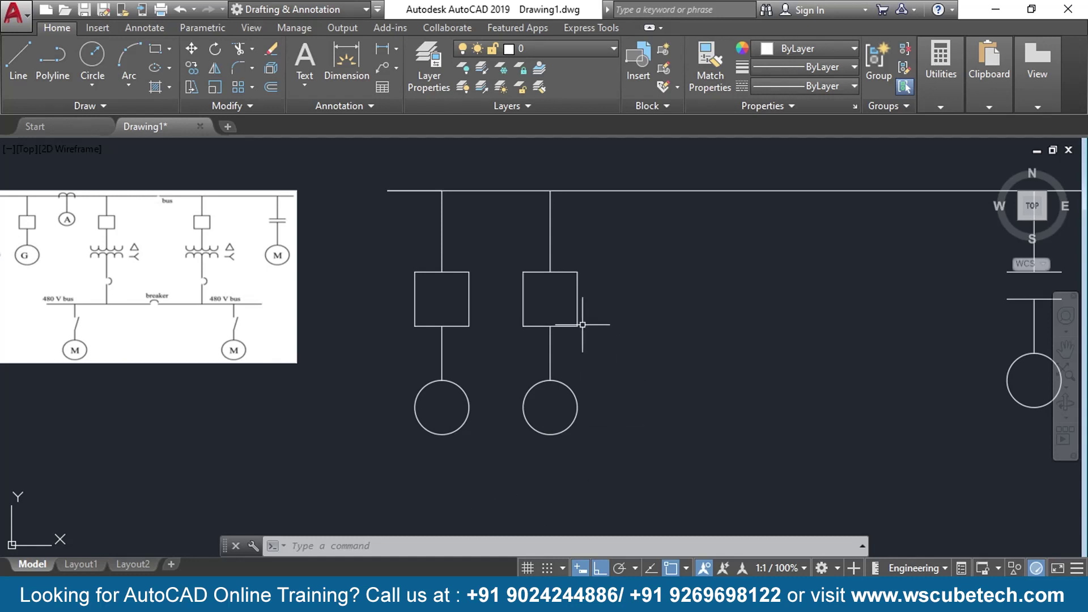
text(COO)
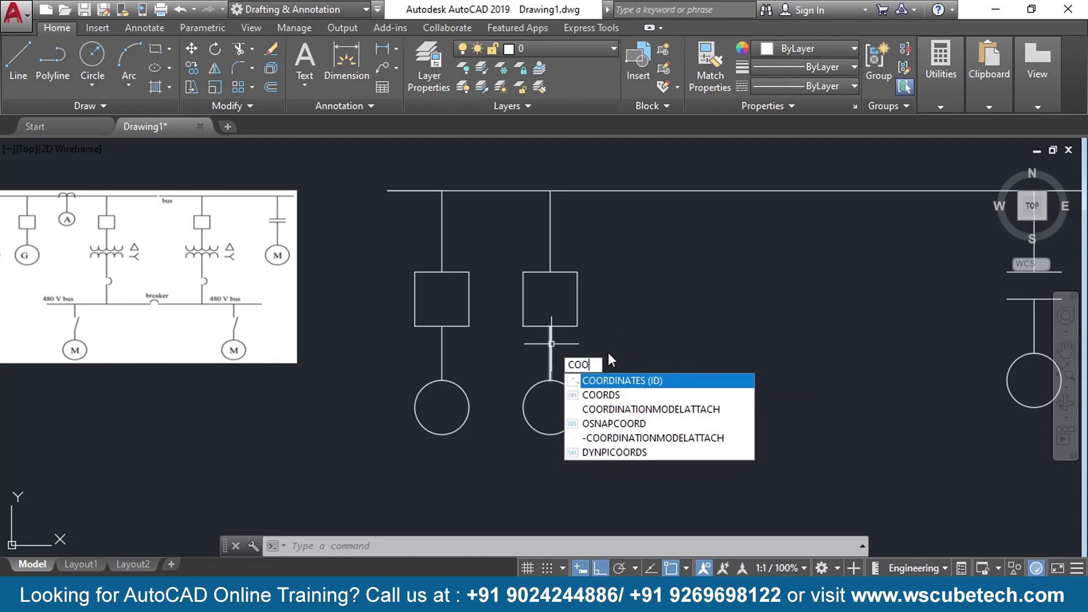
key(BackSpace)
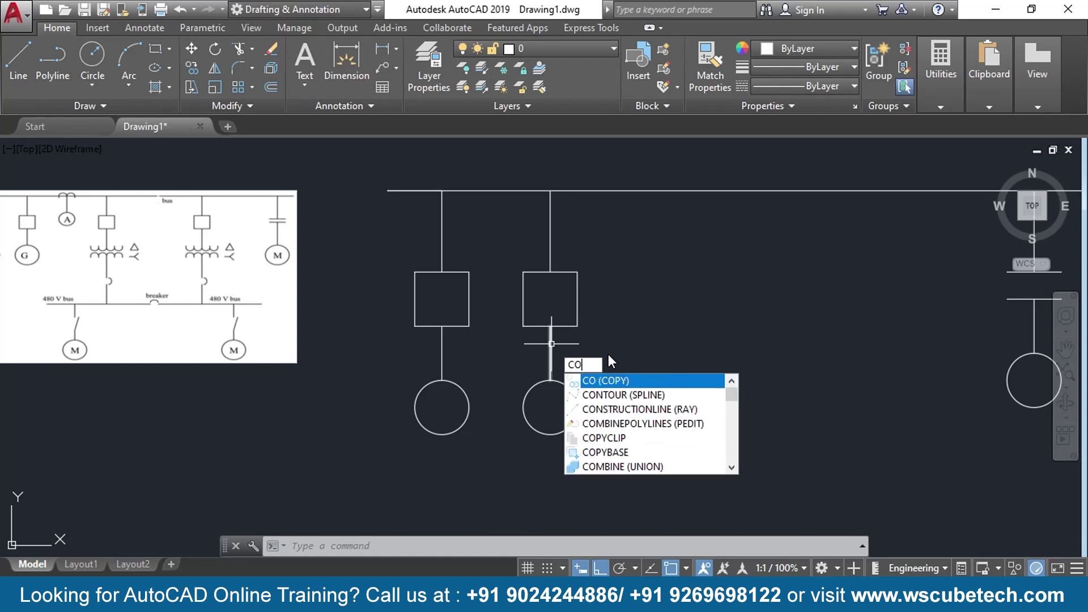
key(Return)
click(588, 360)
click(508, 452)
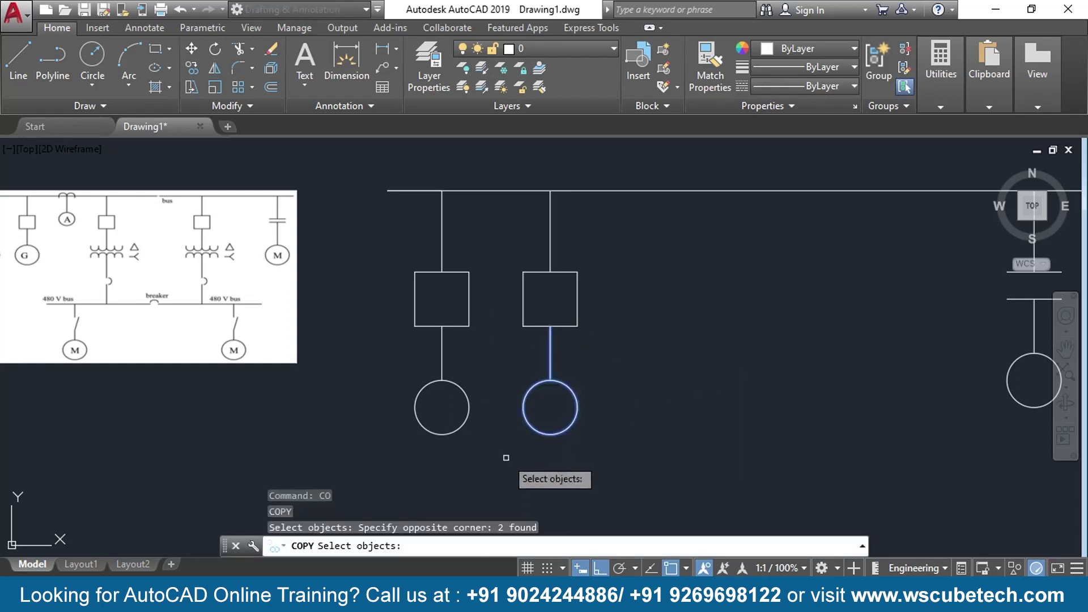
key(Return)
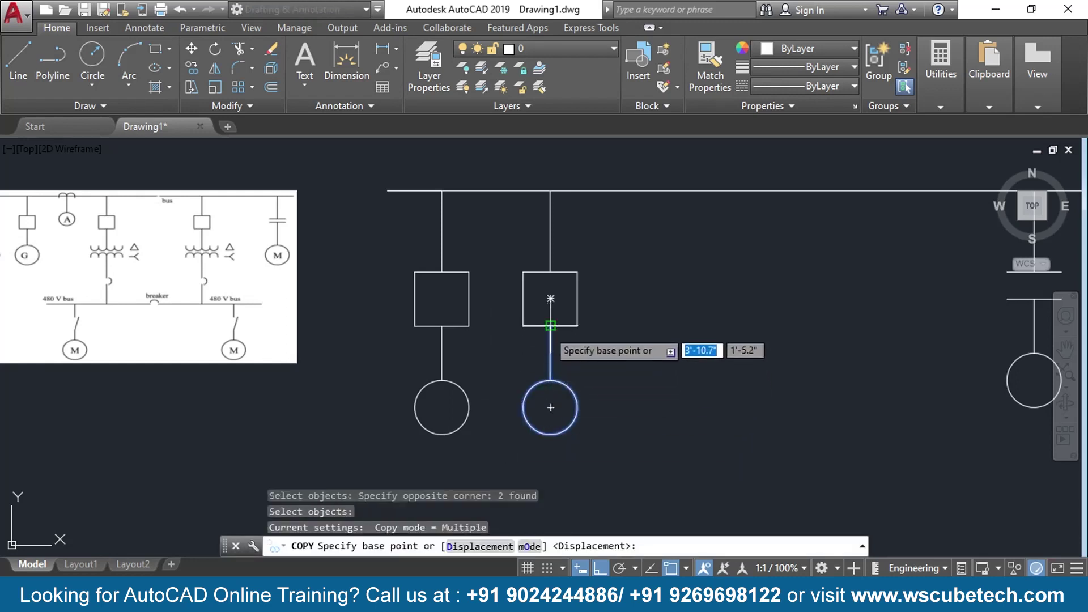
click(550, 325)
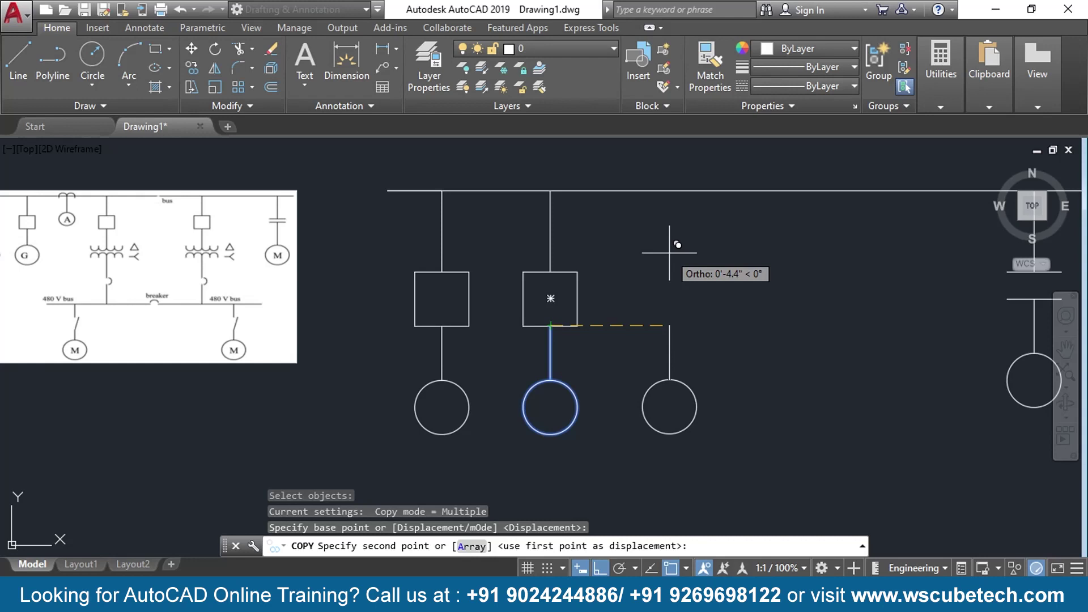
key(F8)
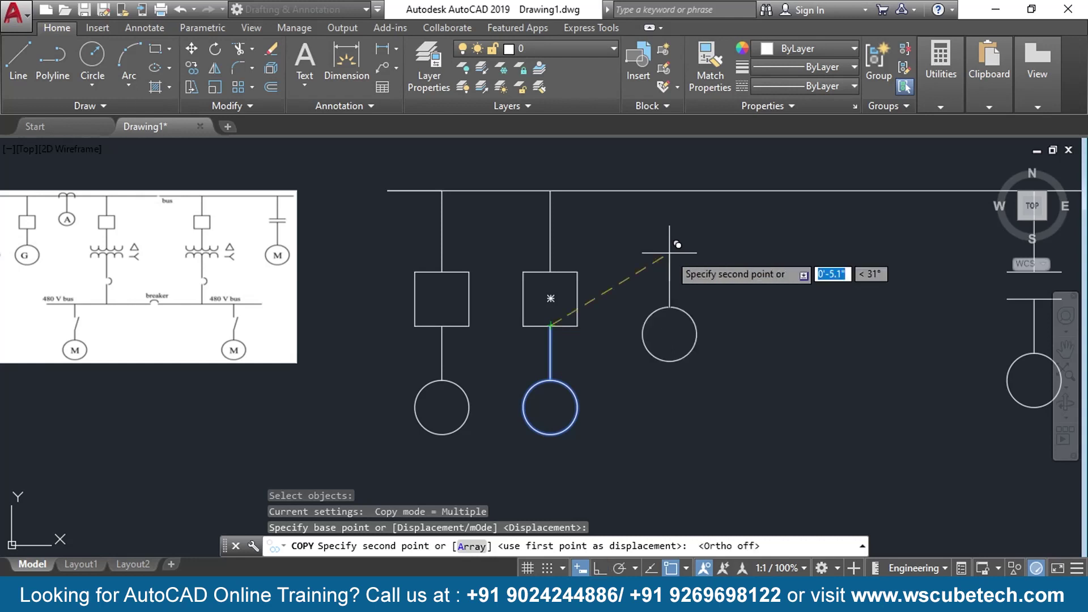
click(670, 183)
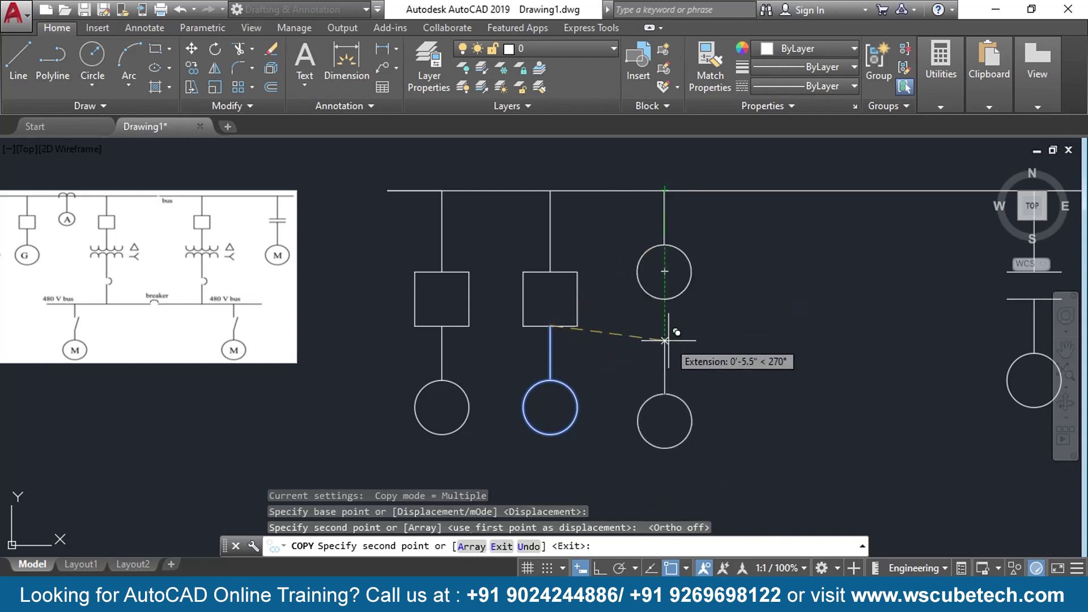
key(Escape)
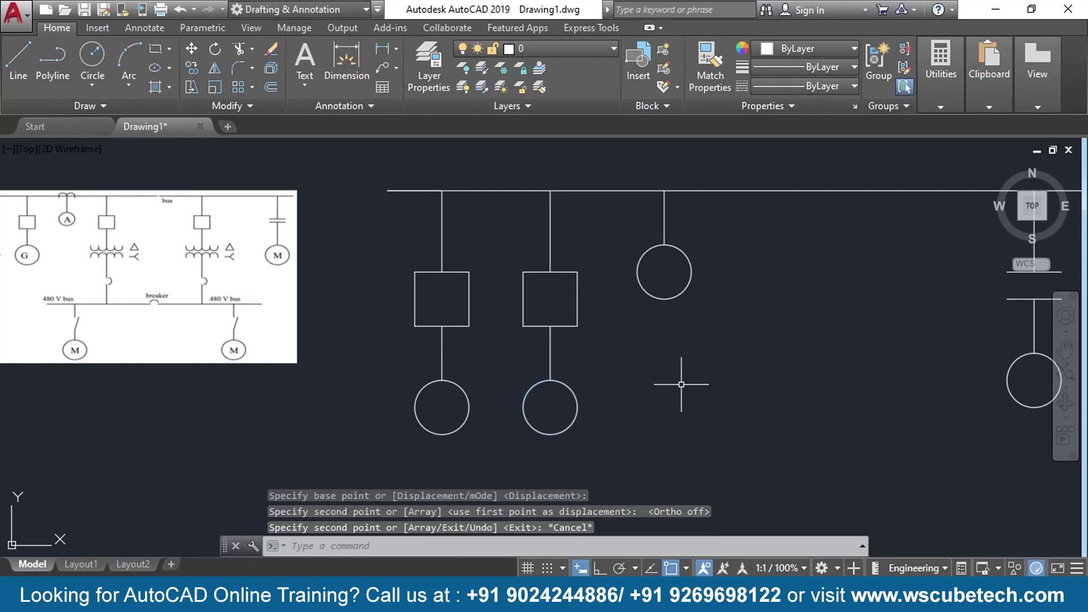
- Copy the complete second generator branch horizontally to two places on the main bus, between the short circle branch and the capacitor branch
scroll(681, 384, down, 1)
scroll(688, 379, up, 1)
mouse_move(692, 376)
middle_down()
mouse_move(591, 372)
mouse_move(612, 369)
middle_up()
scroll(639, 365, down, 2)
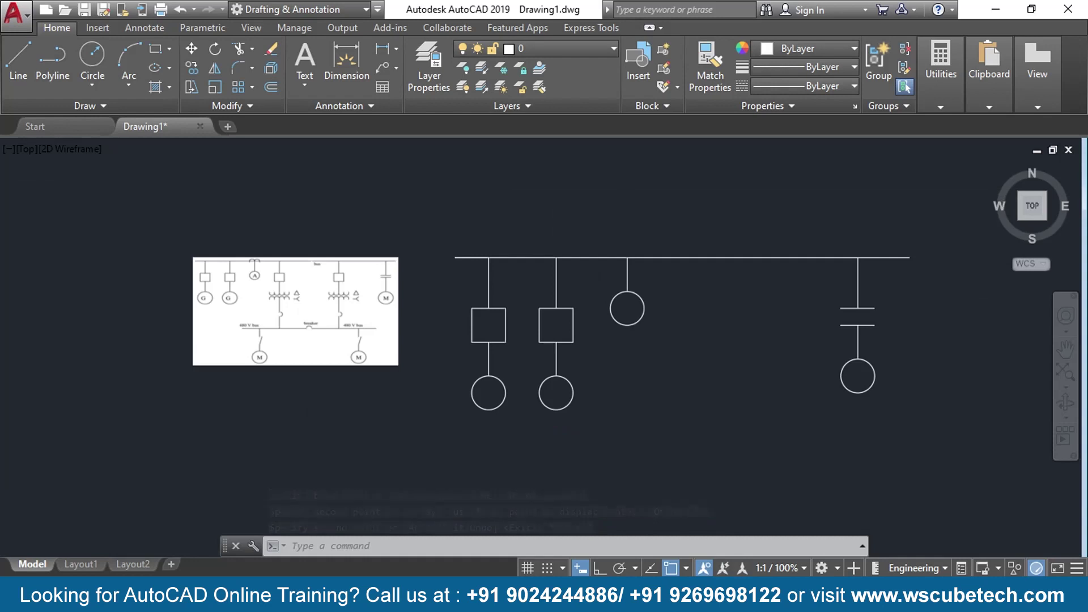
scroll(636, 361, up, 2)
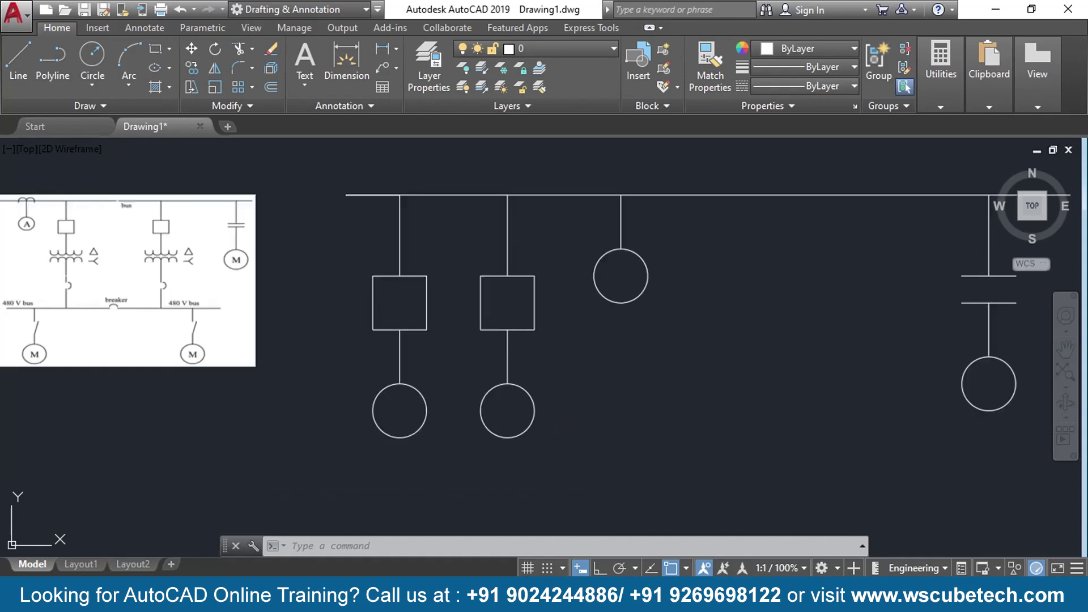
middle_drag(94, 294, 165, 313)
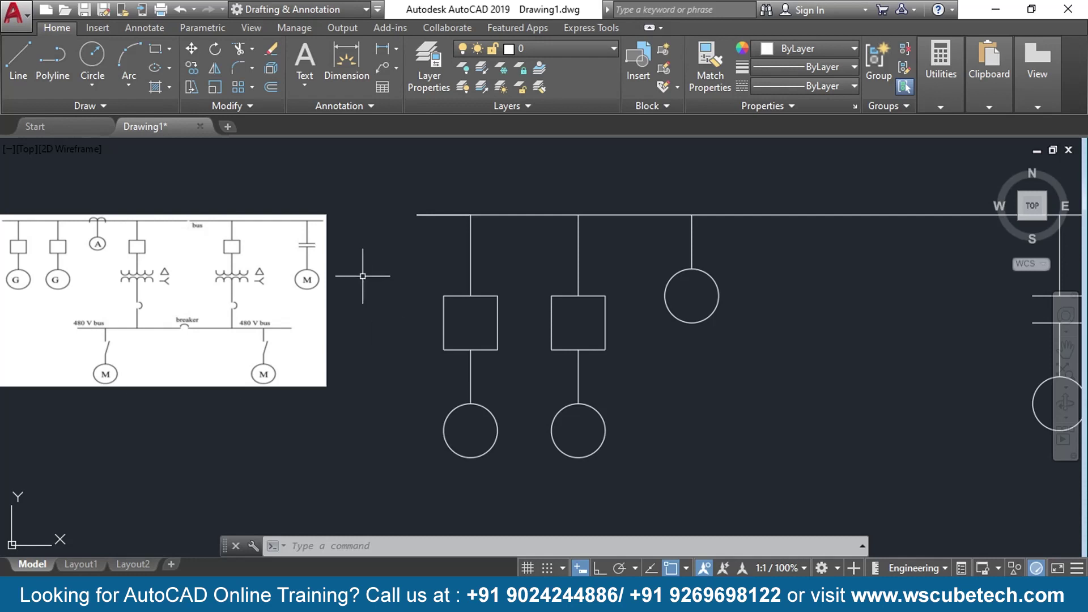
middle_drag(757, 382, 617, 367)
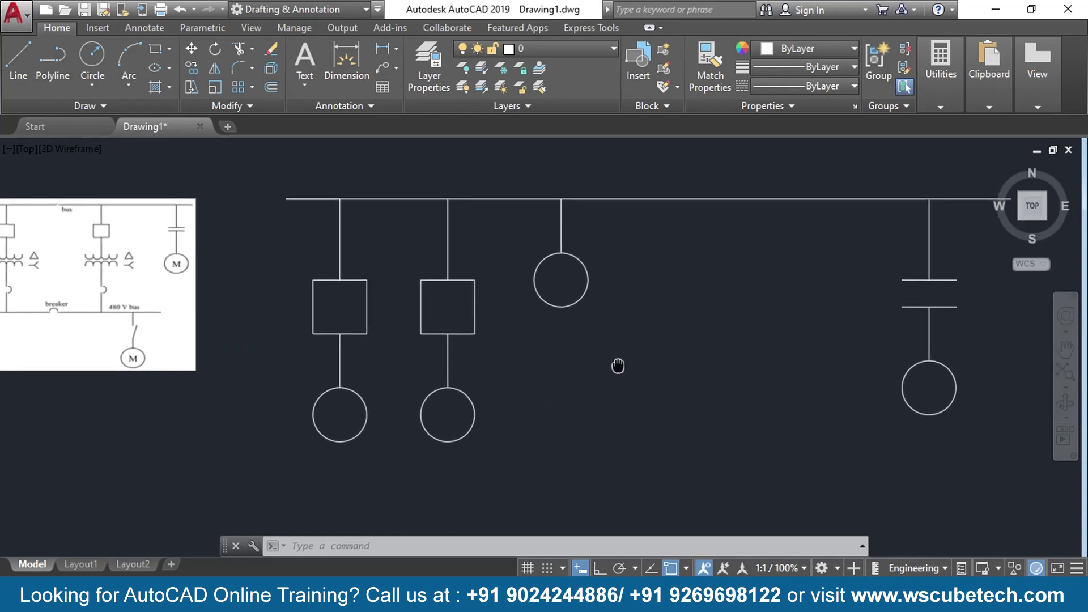
click(470, 207)
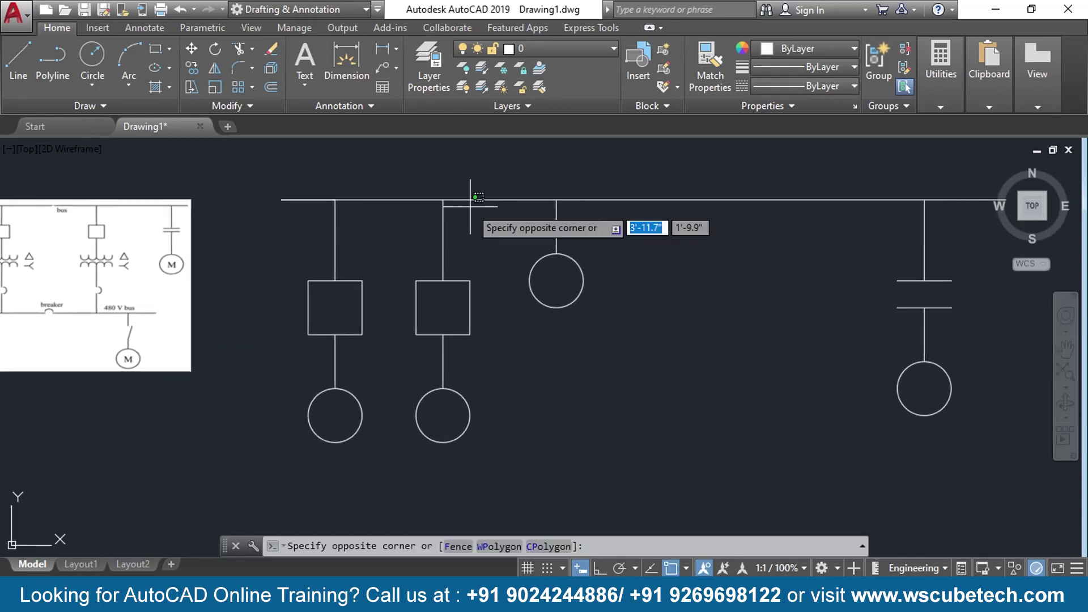
click(400, 449)
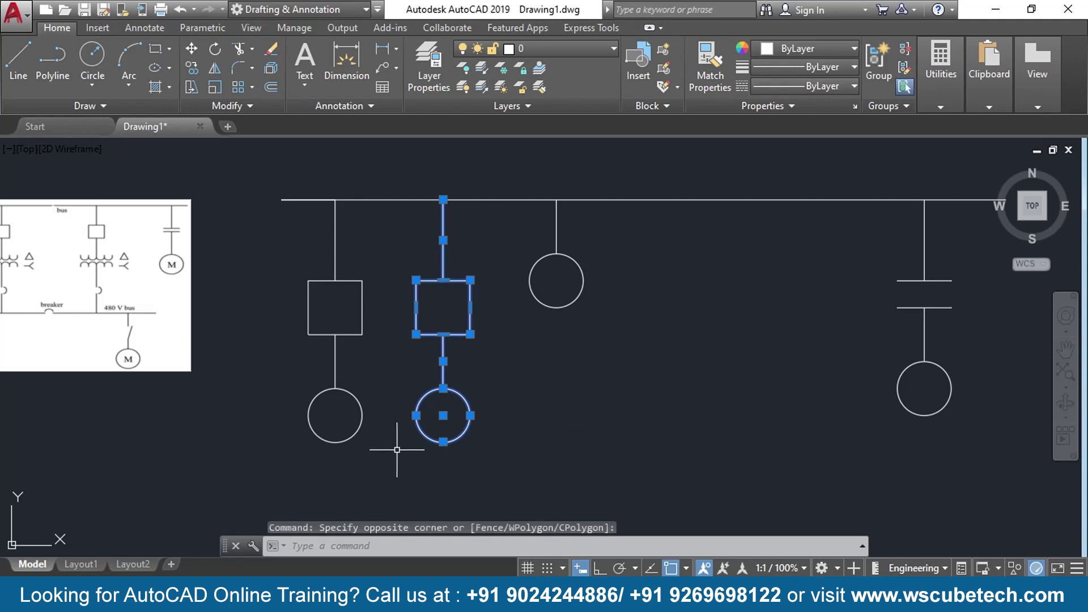
text(CO)
key(Return)
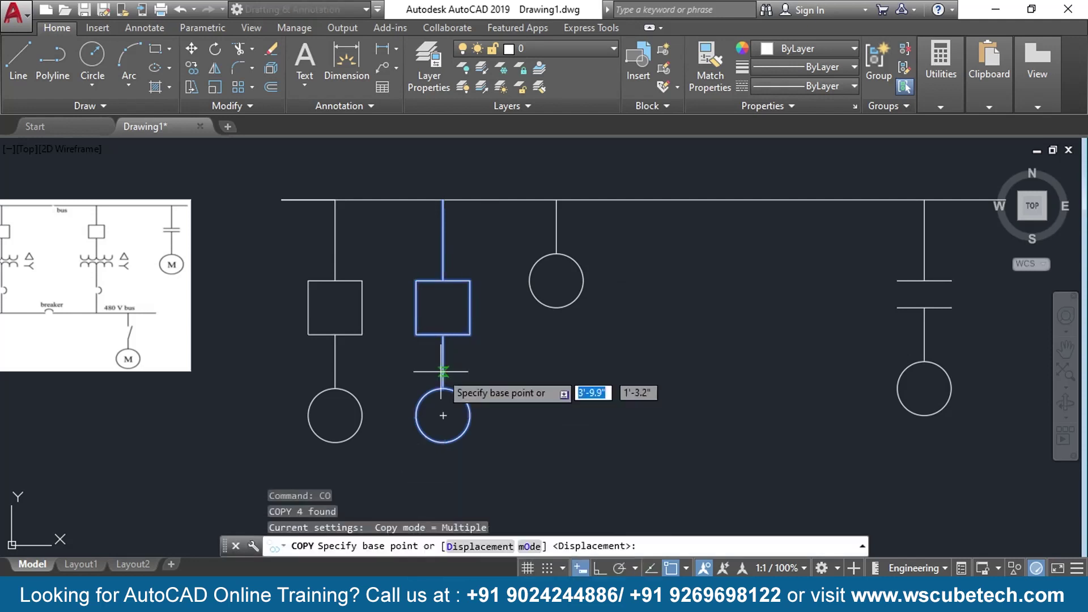
click(443, 199)
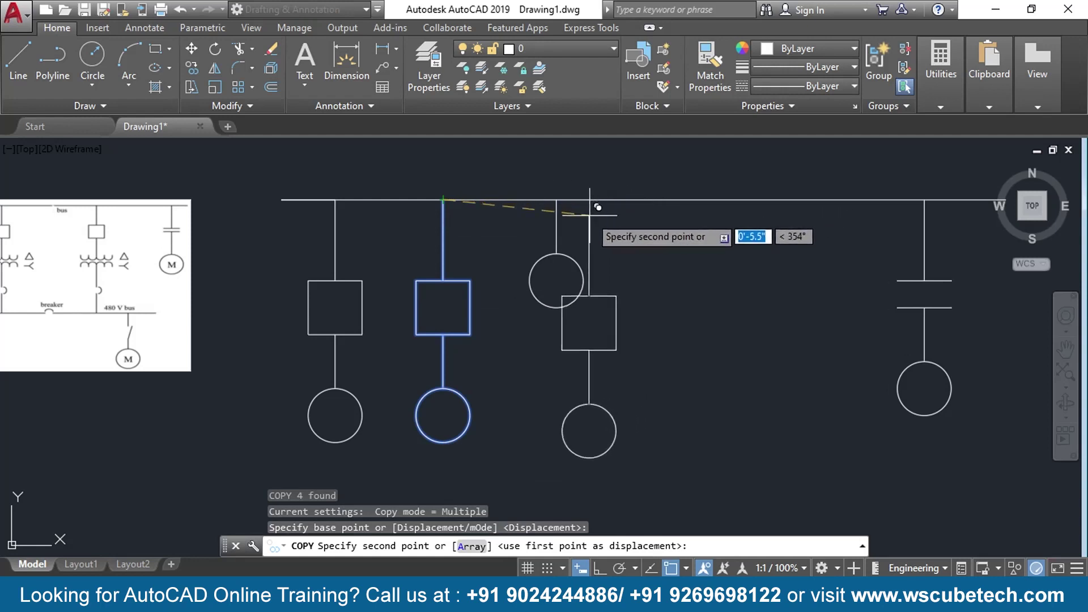
key(F8)
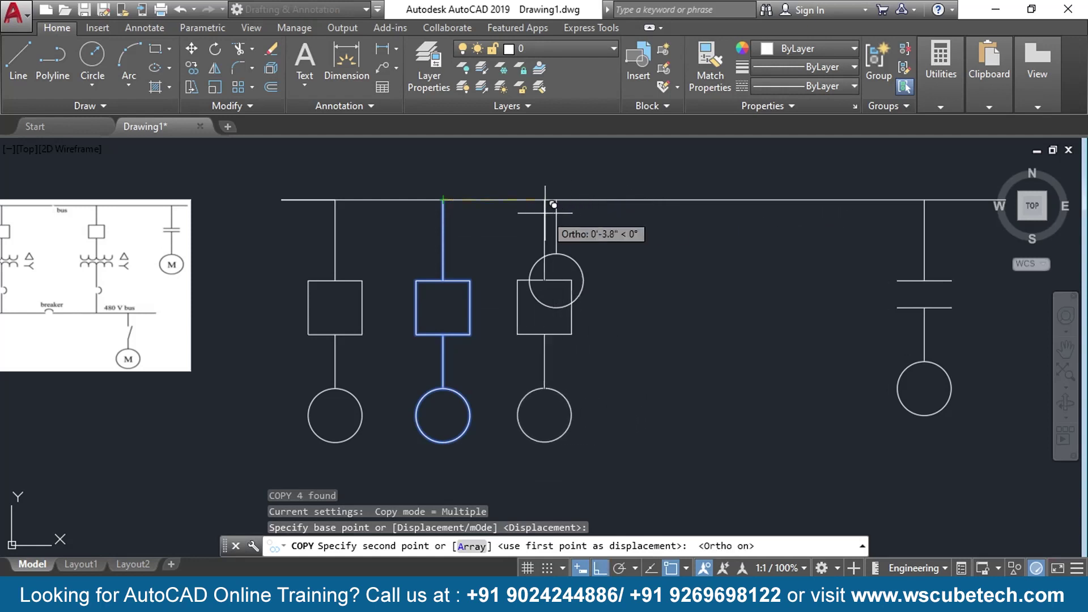
click(654, 209)
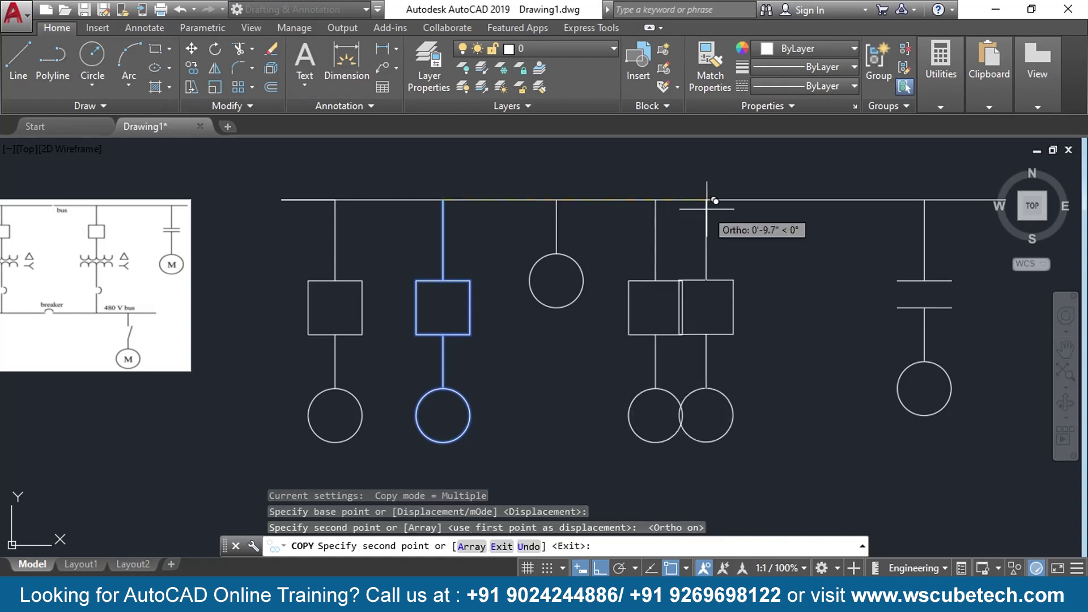
click(807, 211)
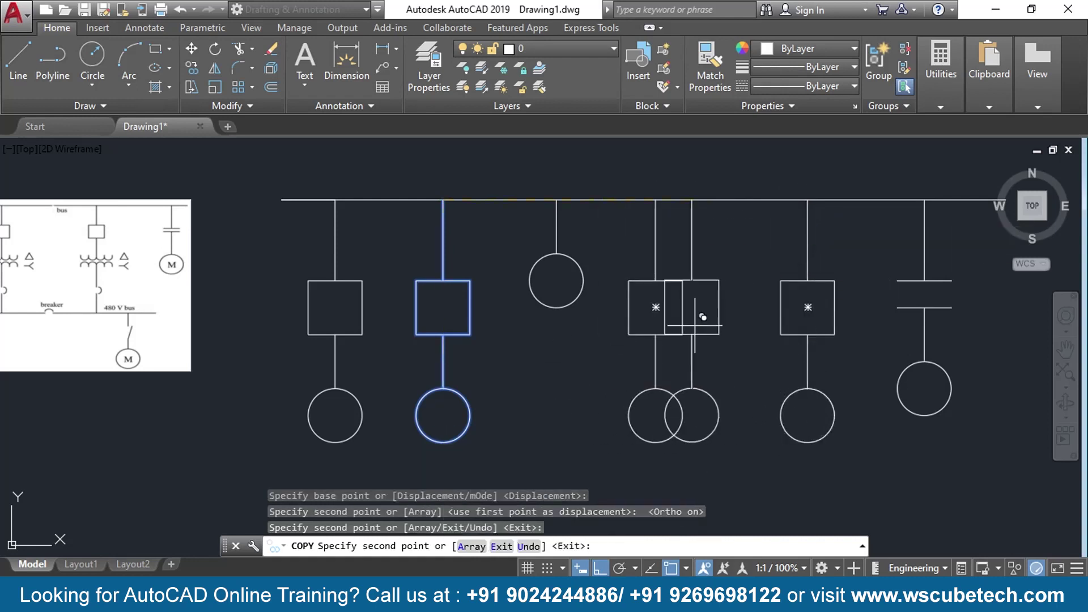
key(Return)
- Move the entire capacitor branch horizontally right along the main bus by about 1.8"
middle_drag(733, 330, 636, 318)
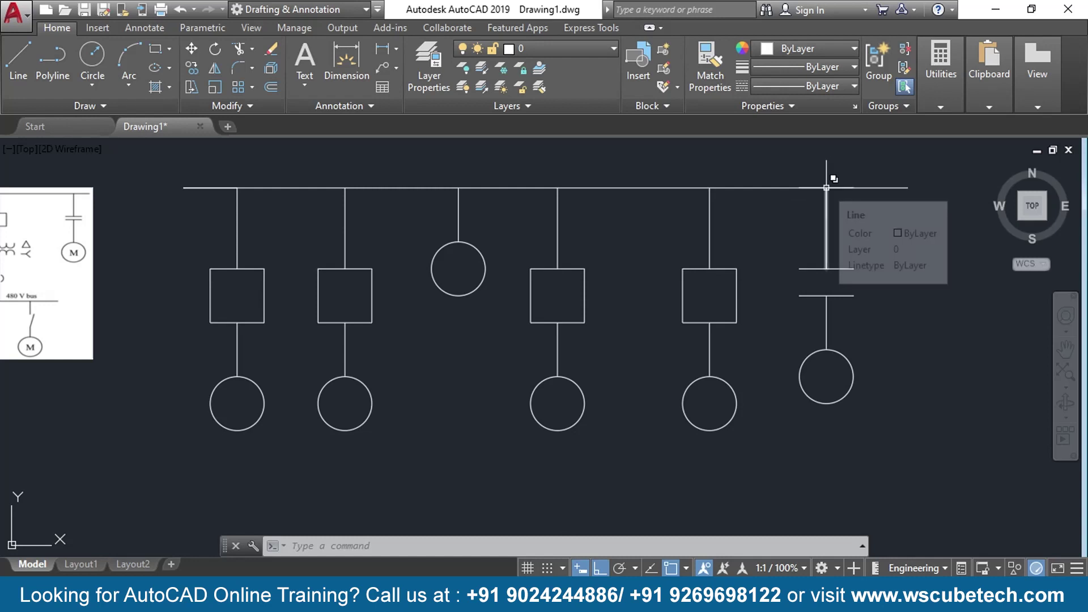
text(M)
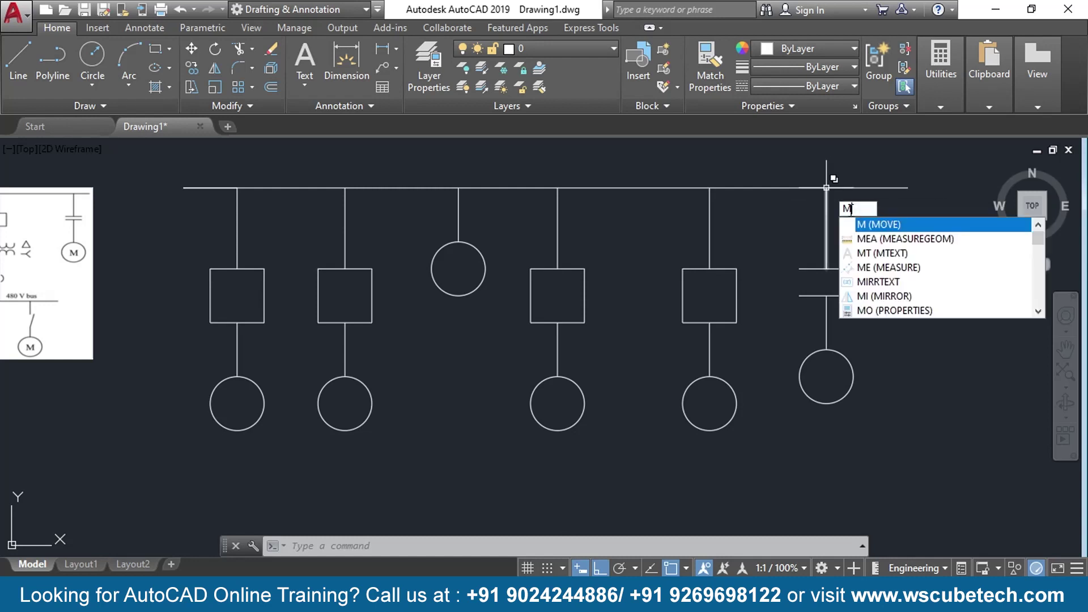
key(Return)
click(842, 205)
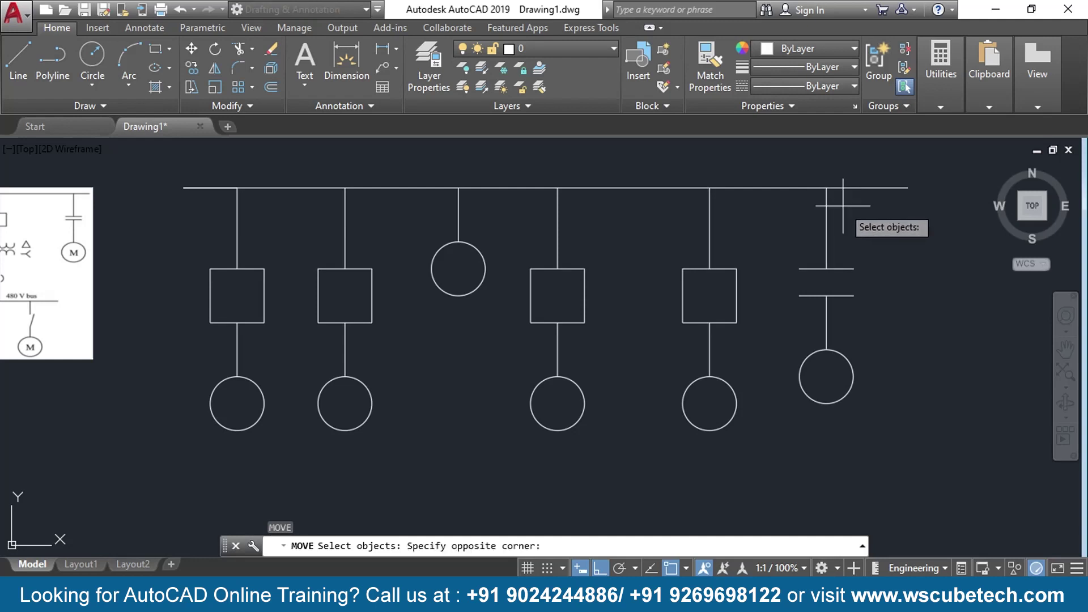
click(772, 484)
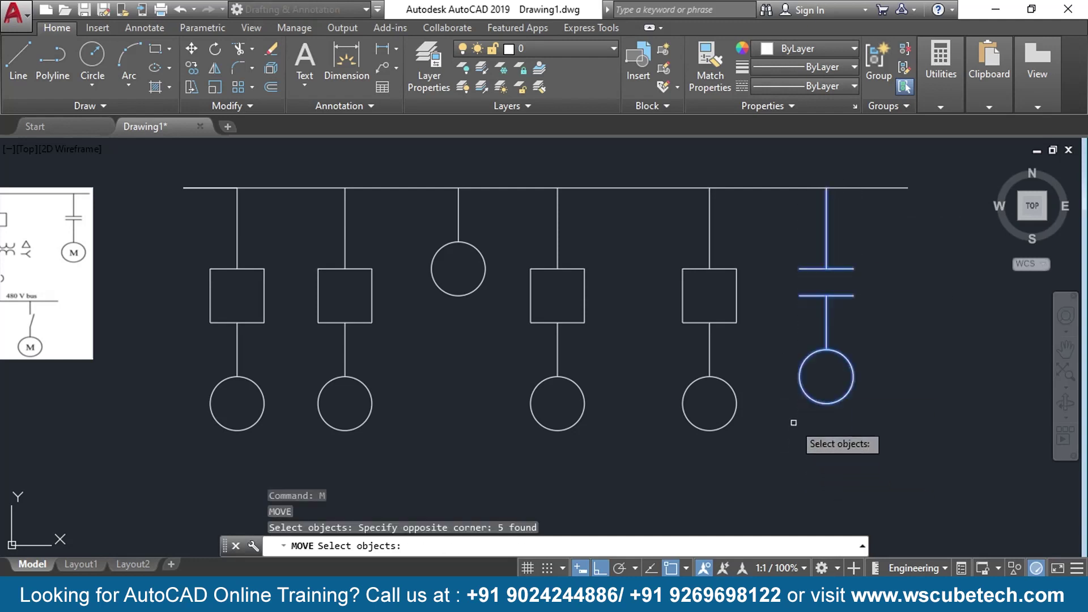
key(Return)
click(826, 188)
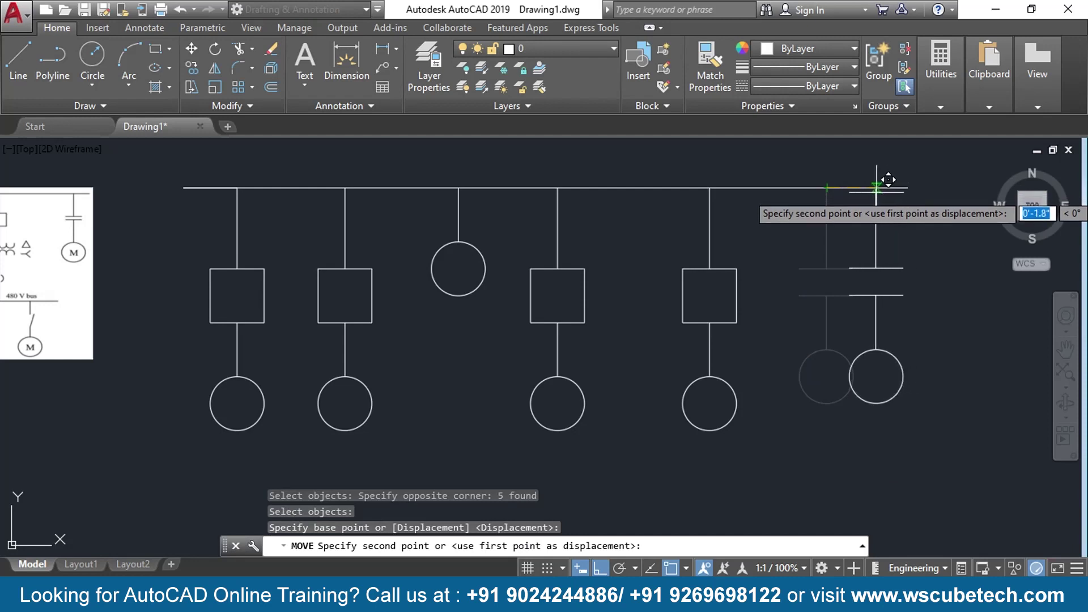
click(873, 188)
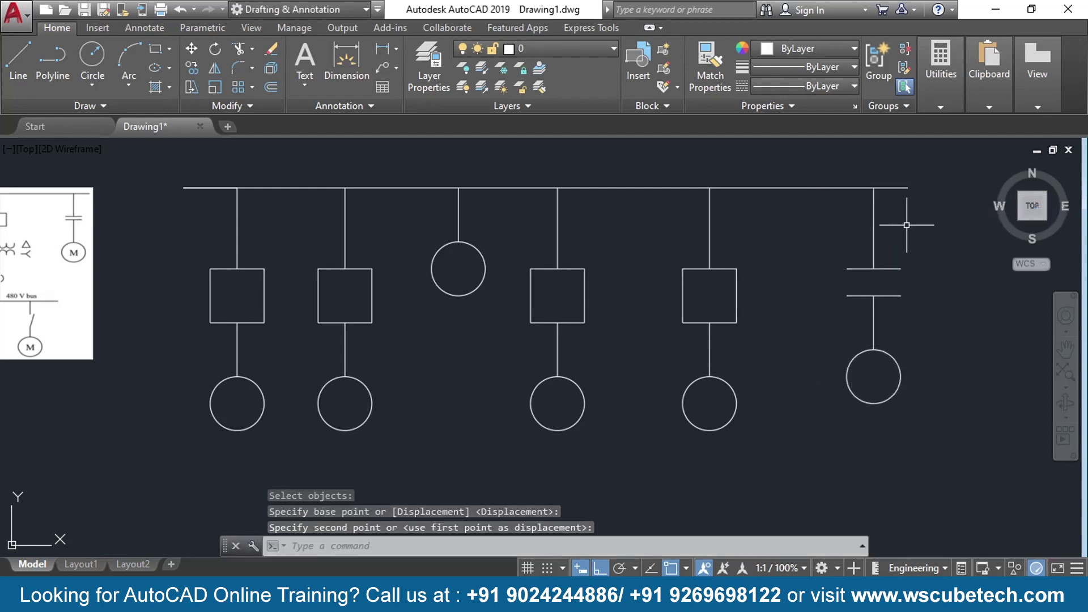
- Stretch the main bus's right end horizontally outward by about 2.7"
click(907, 188)
click(908, 188)
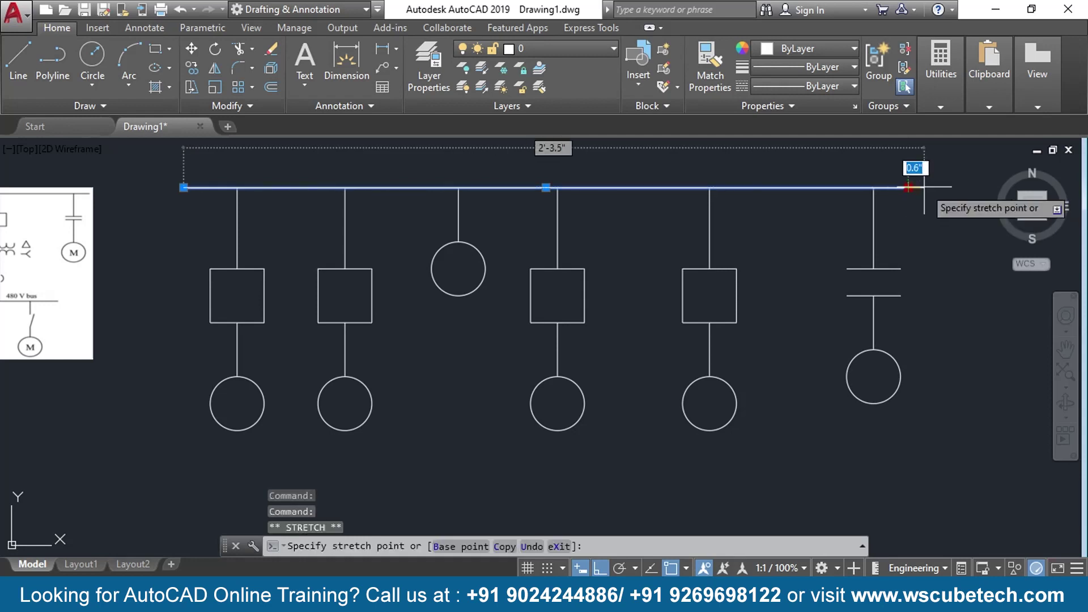
text(3)
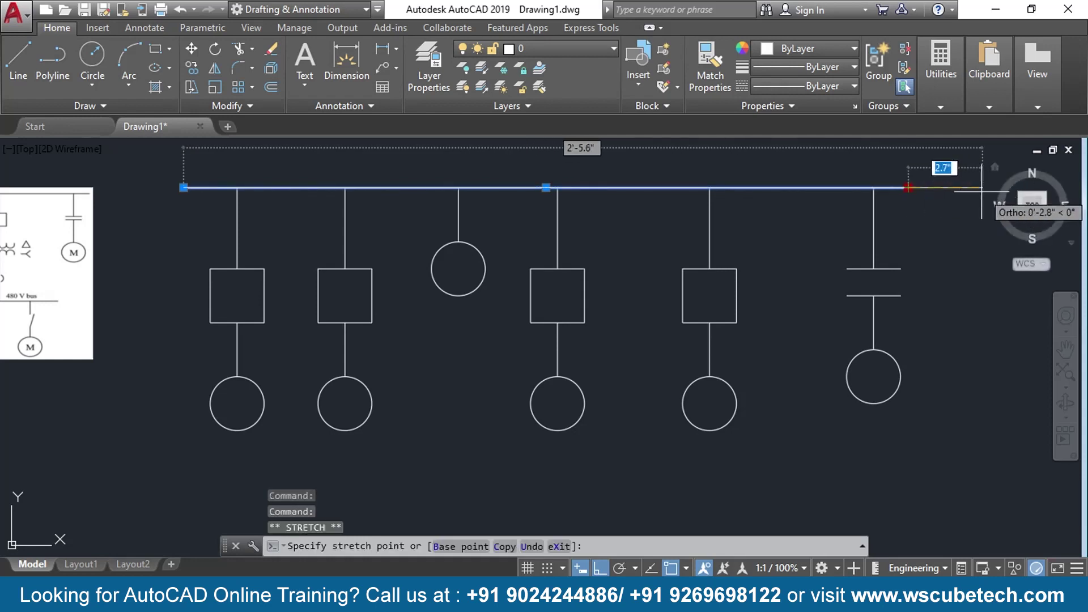
key(Return)
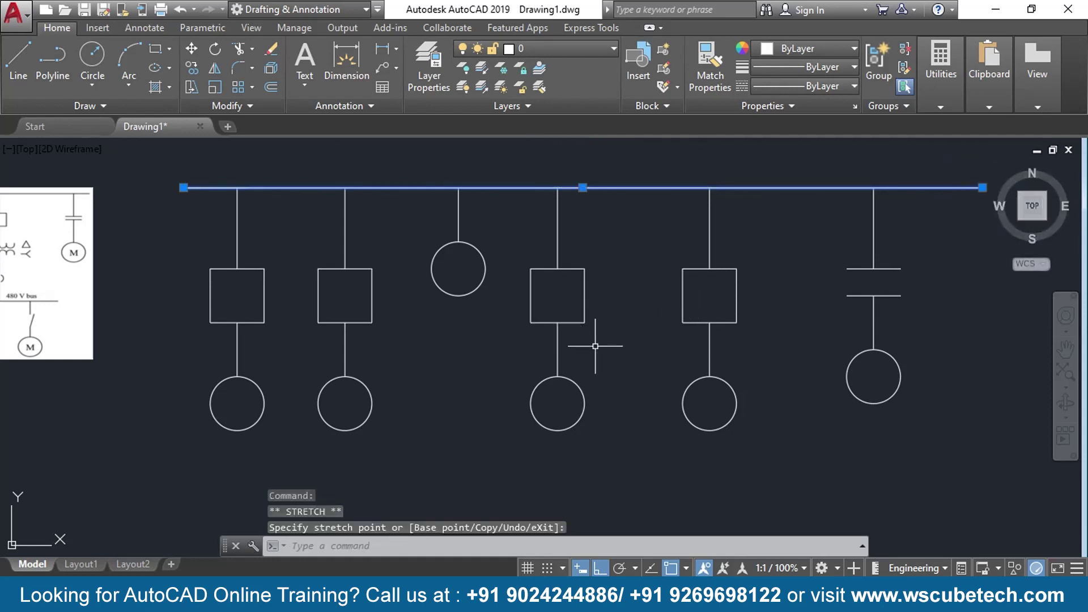
- Delete the bottom circles of the two square branches between the short circle branch and the capacitor branch
middle_drag(623, 362, 772, 347)
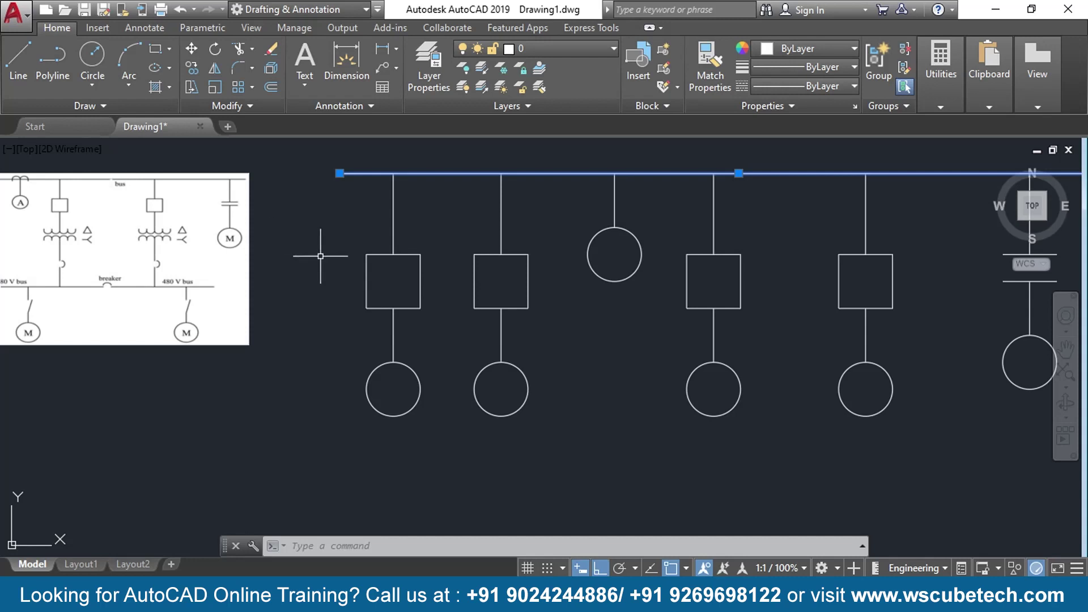
middle_drag(772, 478, 503, 311)
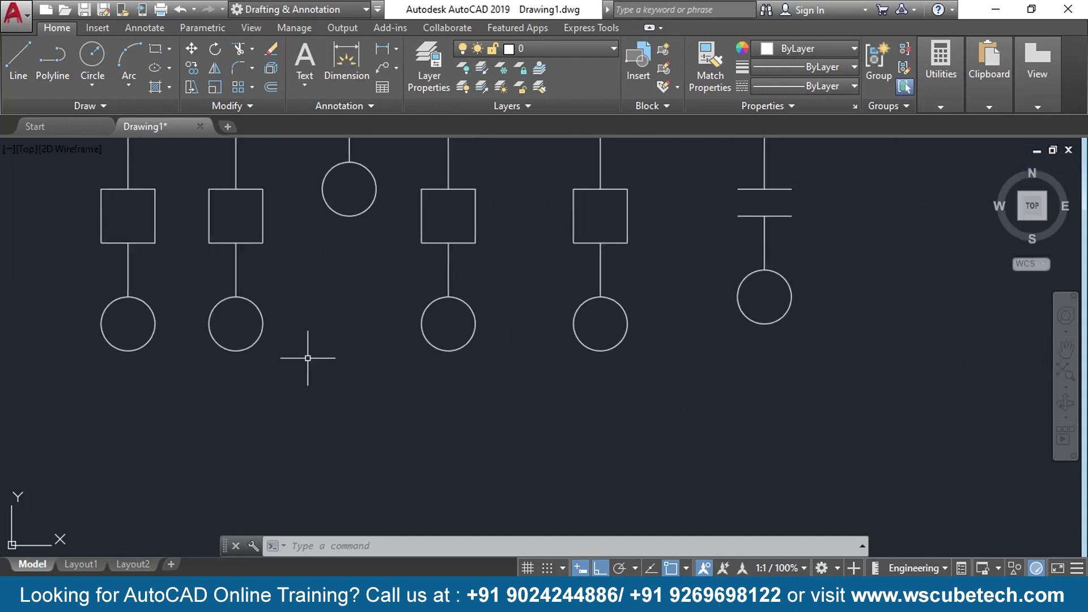
middle_drag(542, 355, 648, 435)
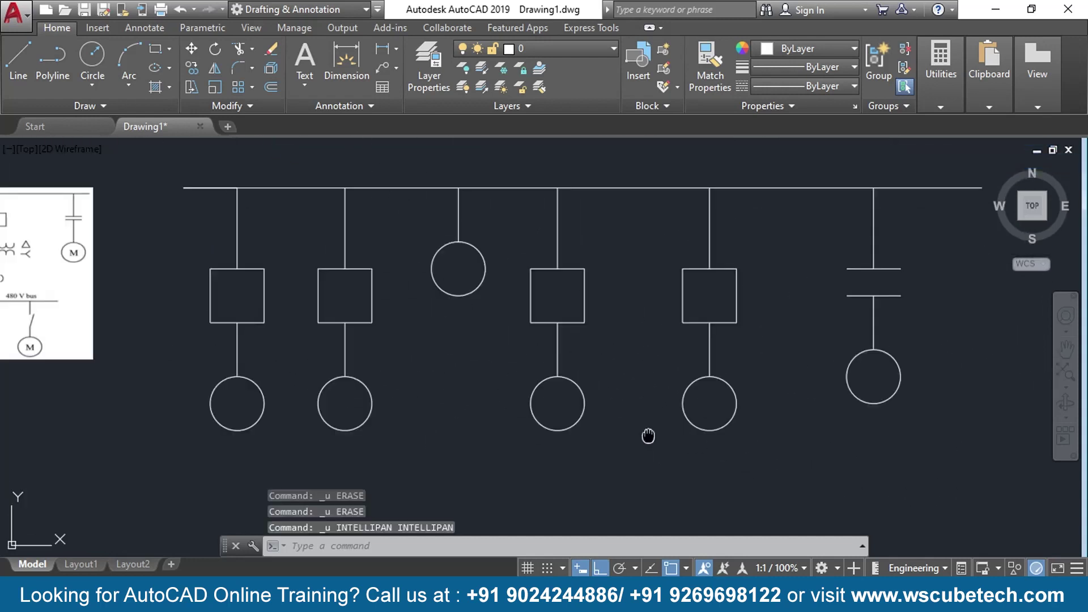
click(576, 420)
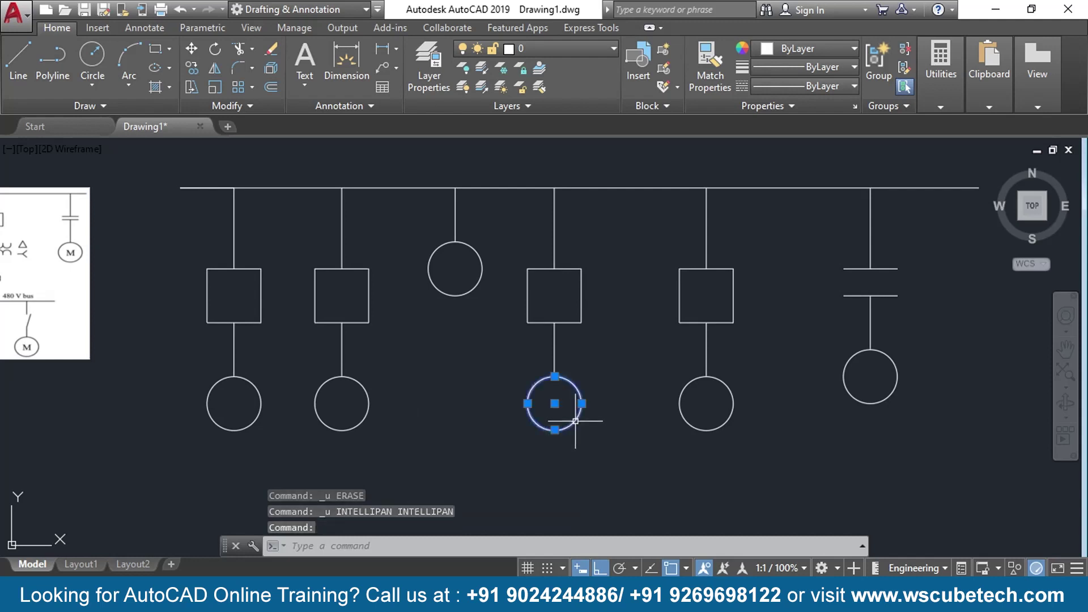
key(Delete)
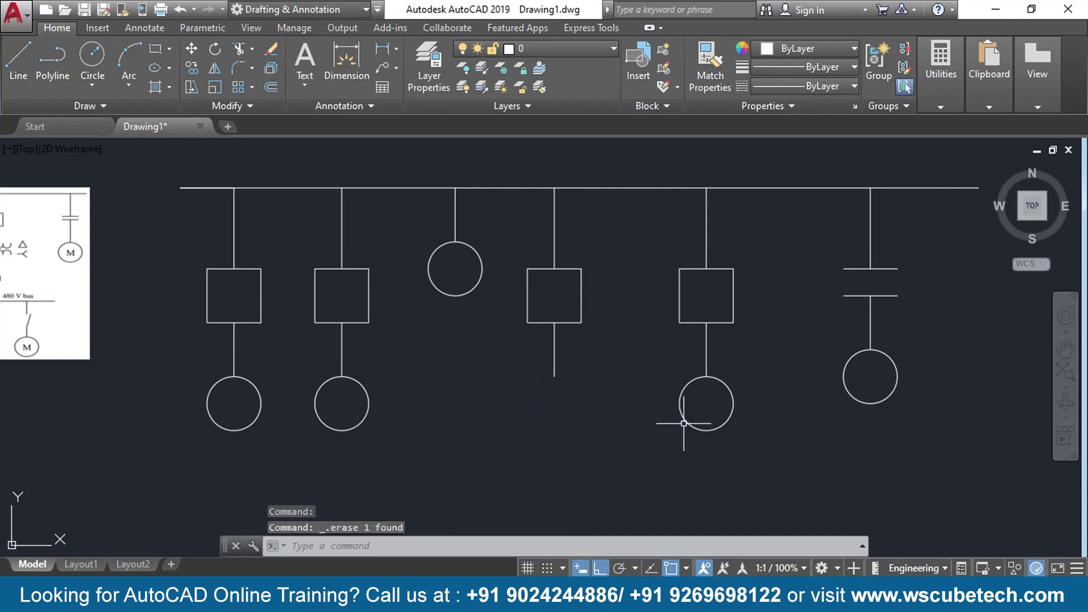
middle_drag(607, 425, 647, 454)
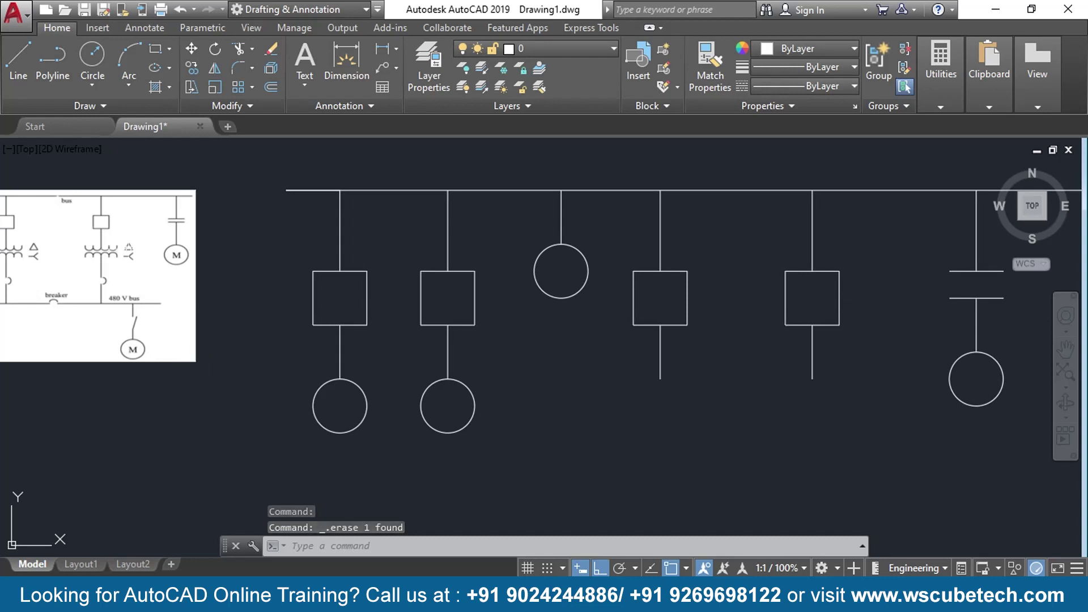
middle_drag(634, 425, 499, 414)
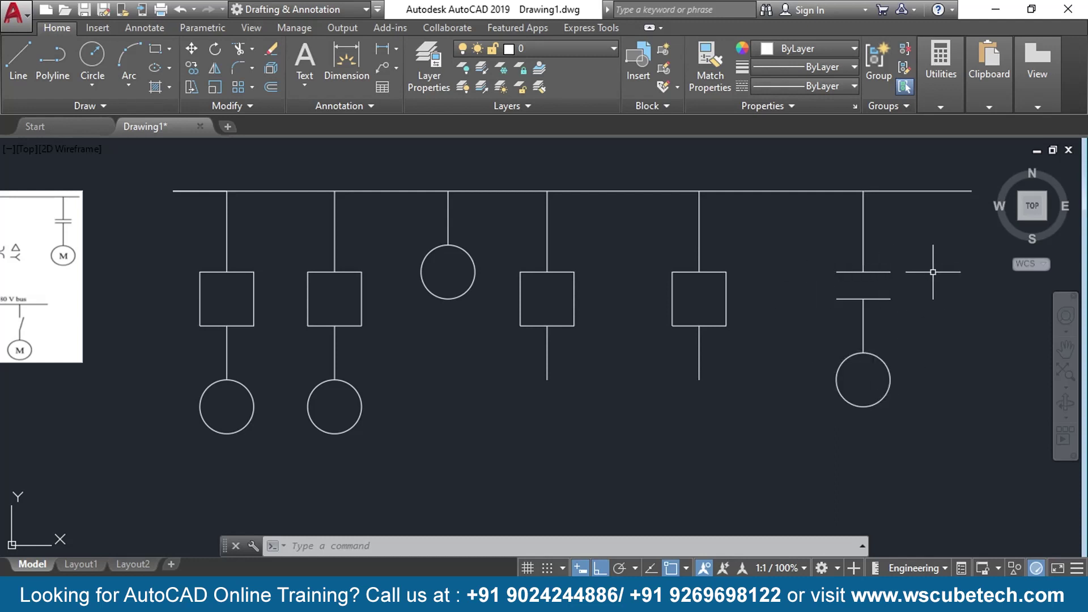
click(894, 260)
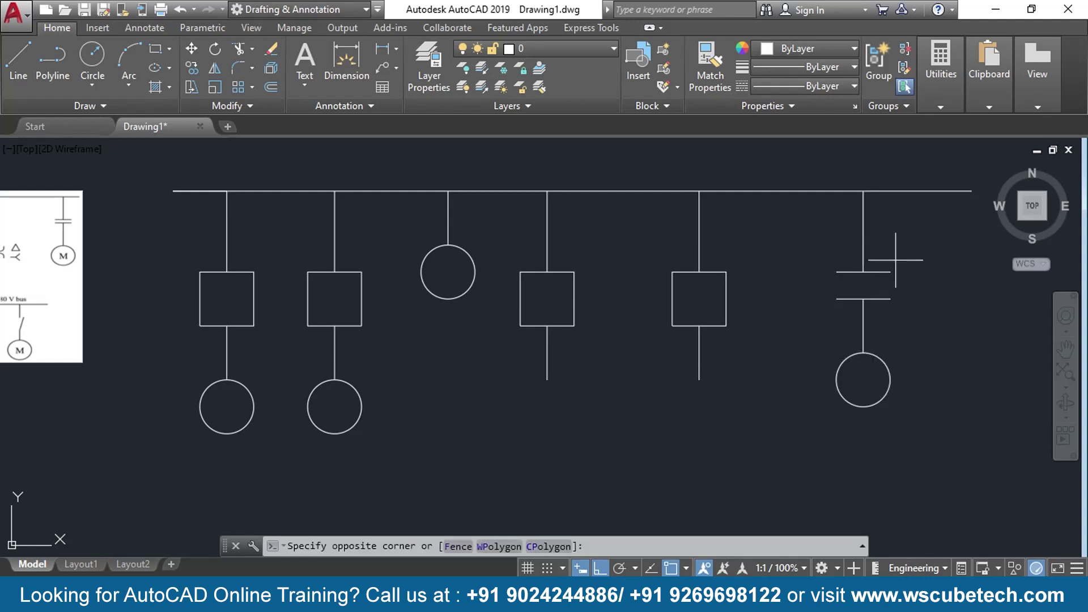
click(811, 343)
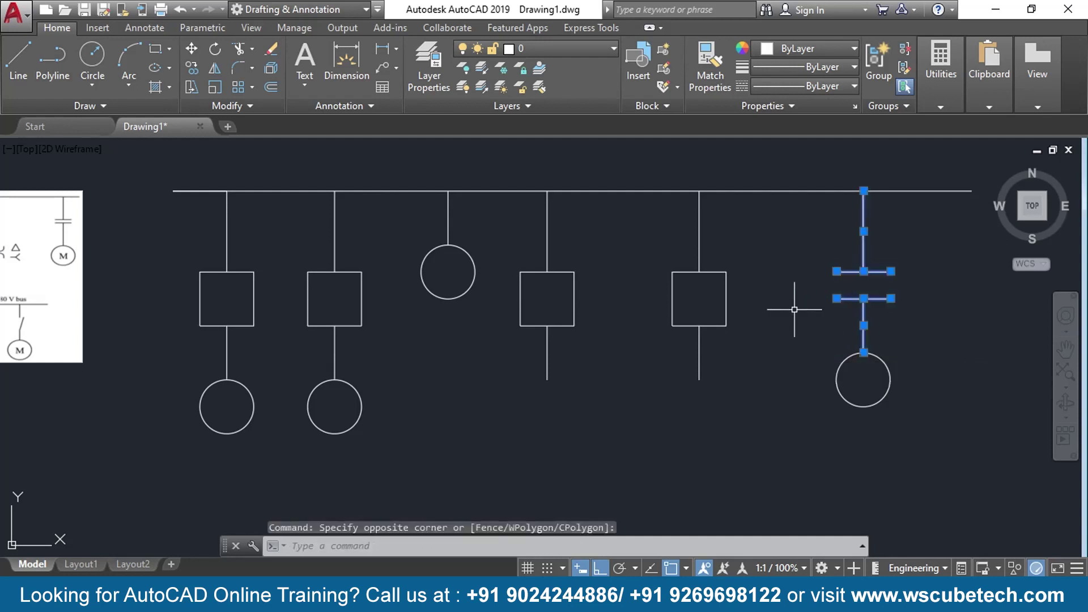
key(Escape)
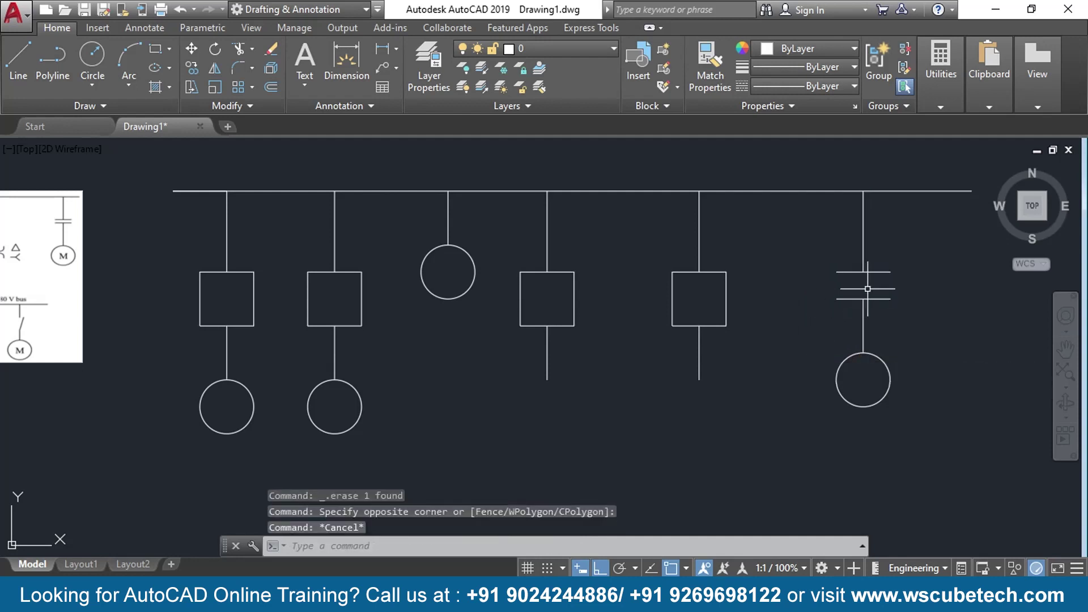
- Copy the capacitor's two plates and lower vertical line with ortho off, attaching the upper plate's midpoint to the open lower ends of both circle-less square branches
text(co)
key(Return)
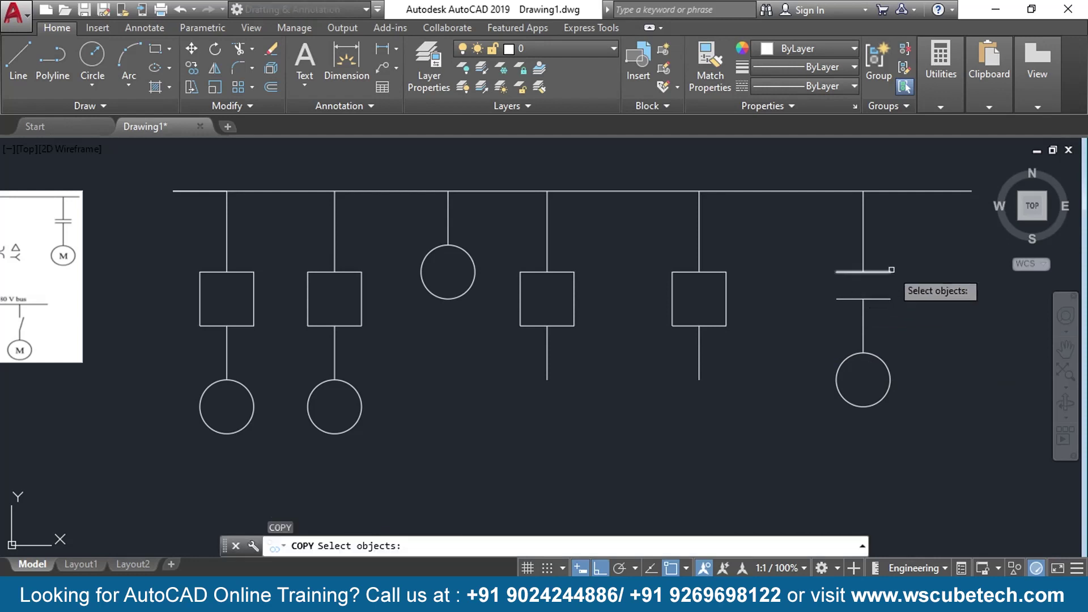
click(880, 271)
click(878, 299)
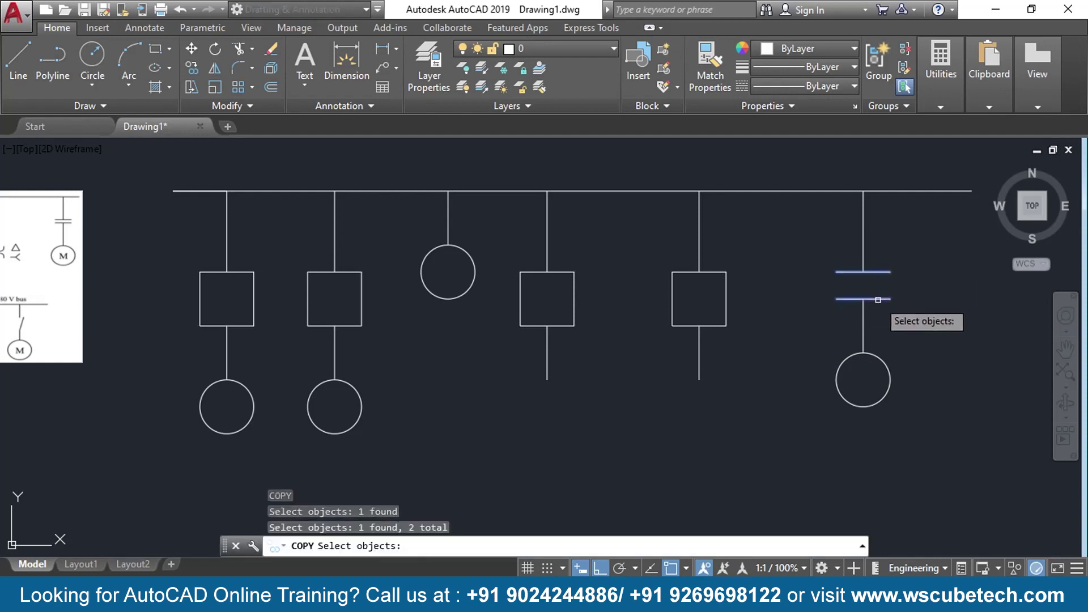
click(863, 328)
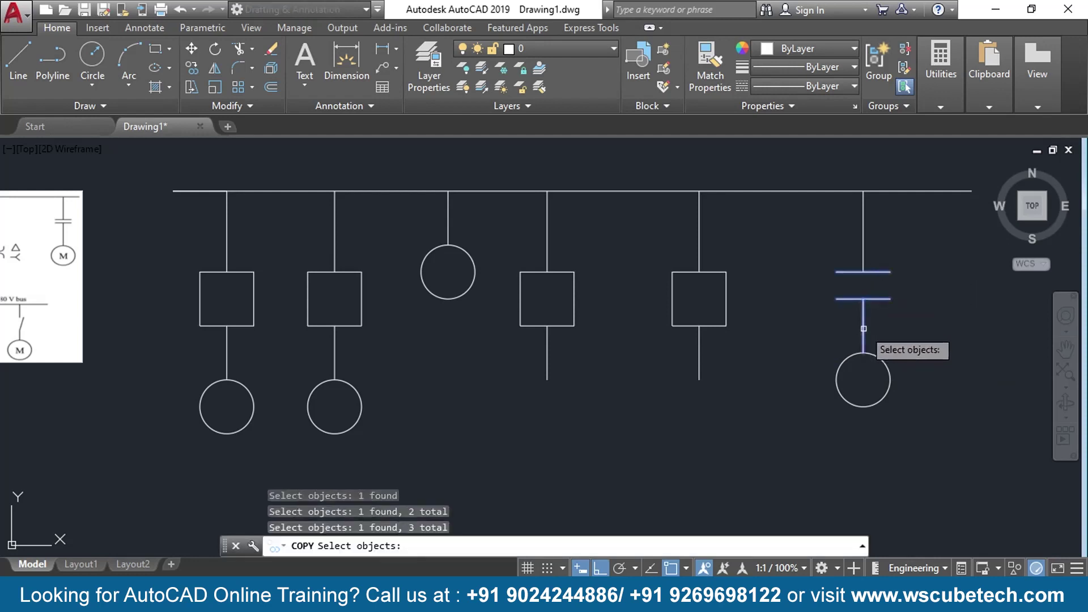
key(Return)
click(862, 272)
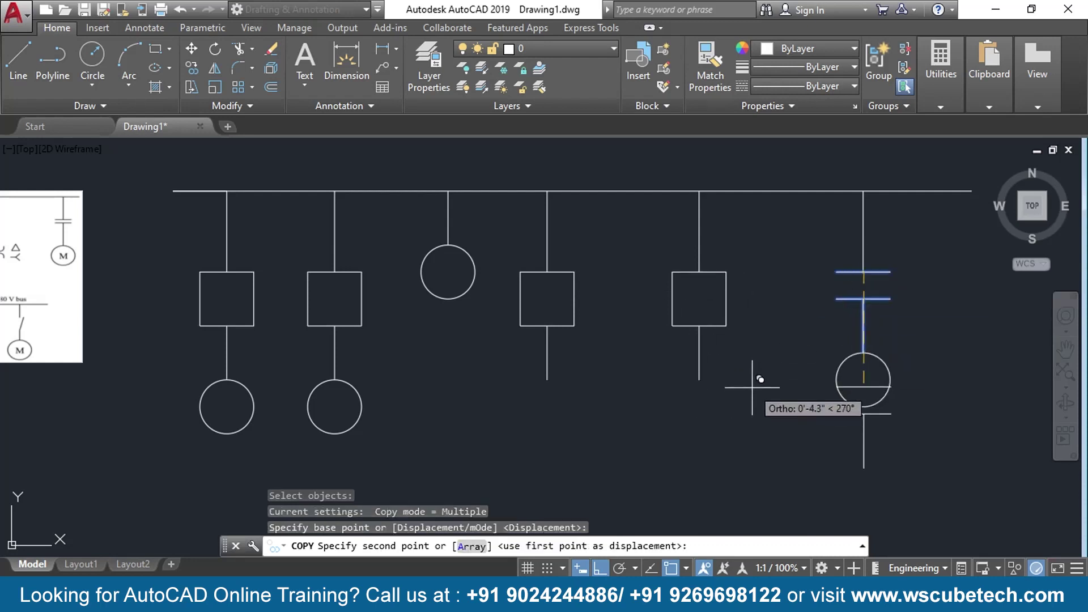
key(F8)
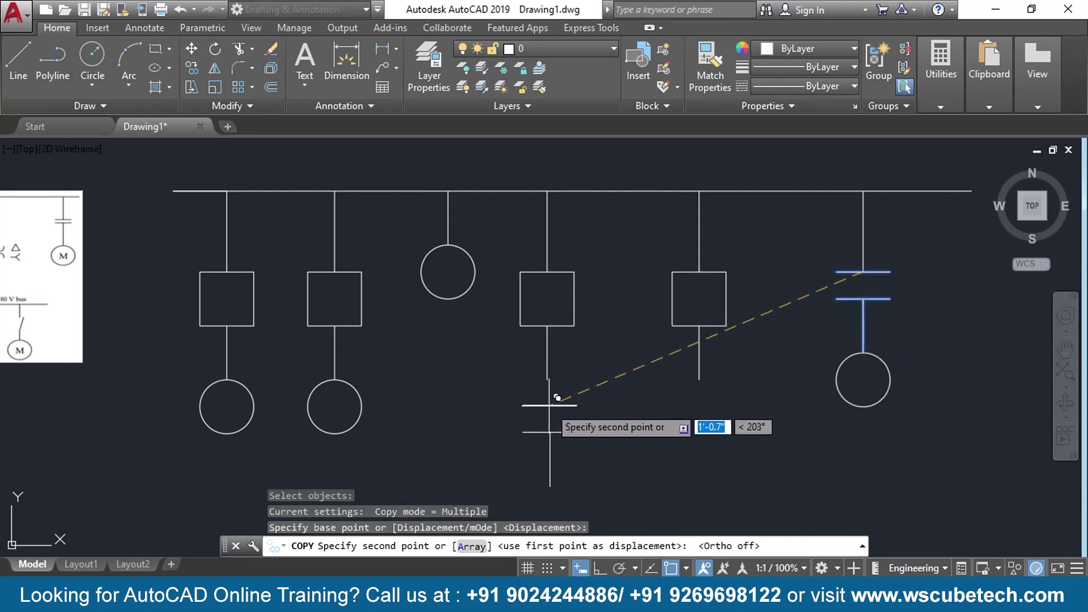
click(547, 380)
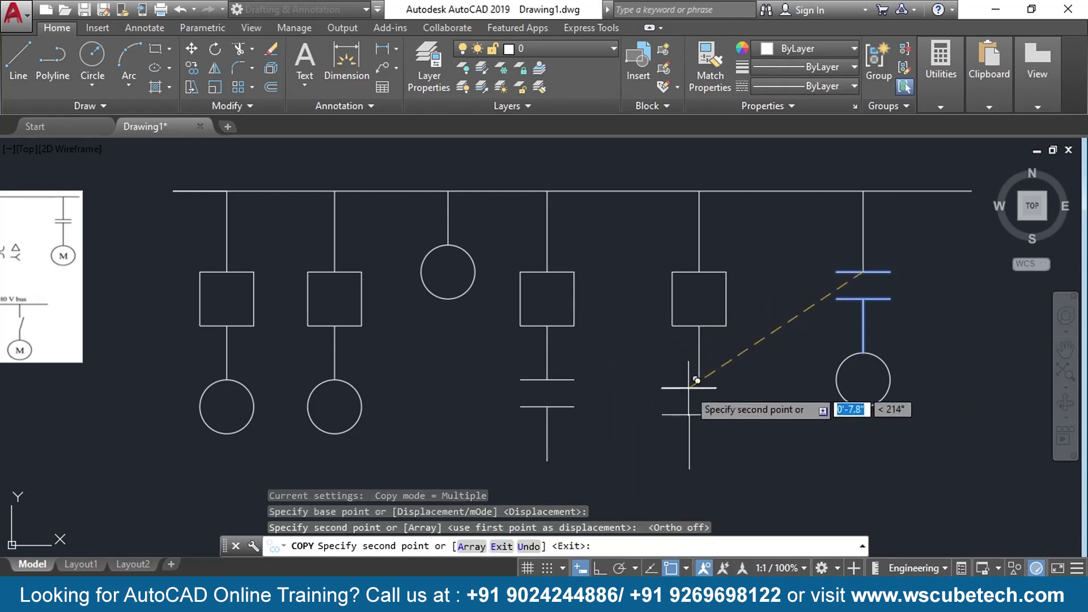
click(699, 380)
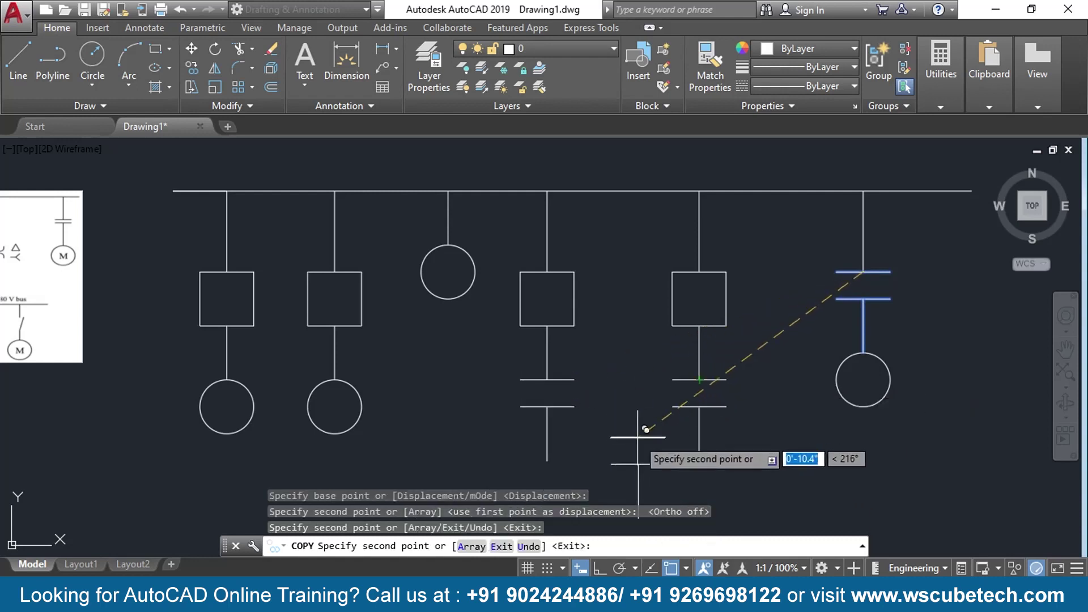
key(Return)
- Compare the redrawn branches with the reference image, examining the transformer branches, the 480 V bus and the breaker section
middle_drag(633, 424, 642, 419)
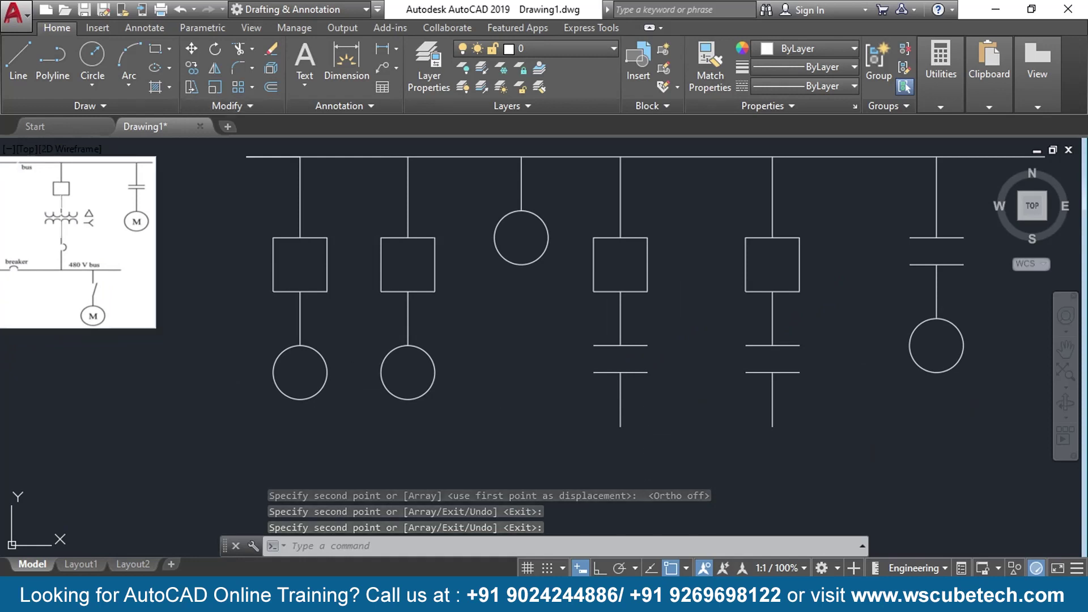
scroll(531, 396, down, 2)
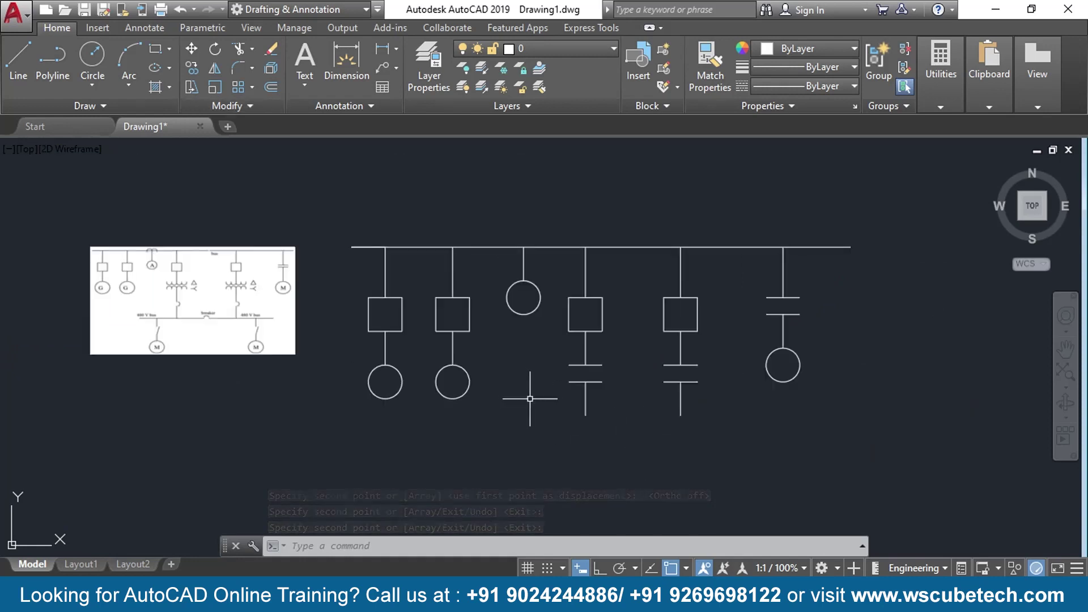
scroll(532, 397, up, 2)
middle_drag(532, 398, 563, 372)
middle_drag(517, 408, 556, 364)
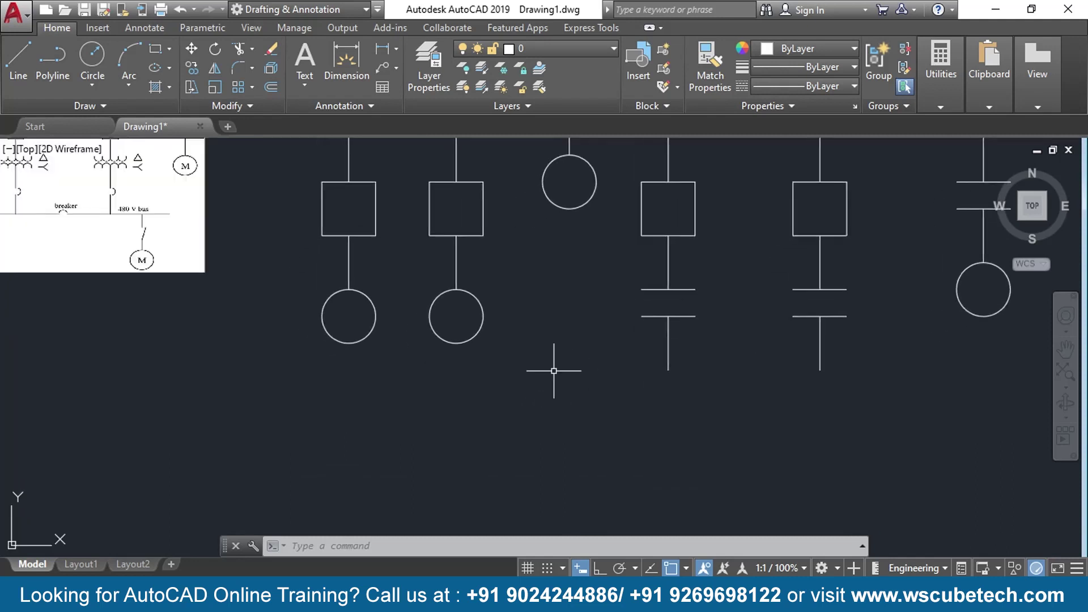
mouse_move(52, 303)
middle_down()
mouse_move(104, 391)
mouse_move(219, 384)
middle_up()
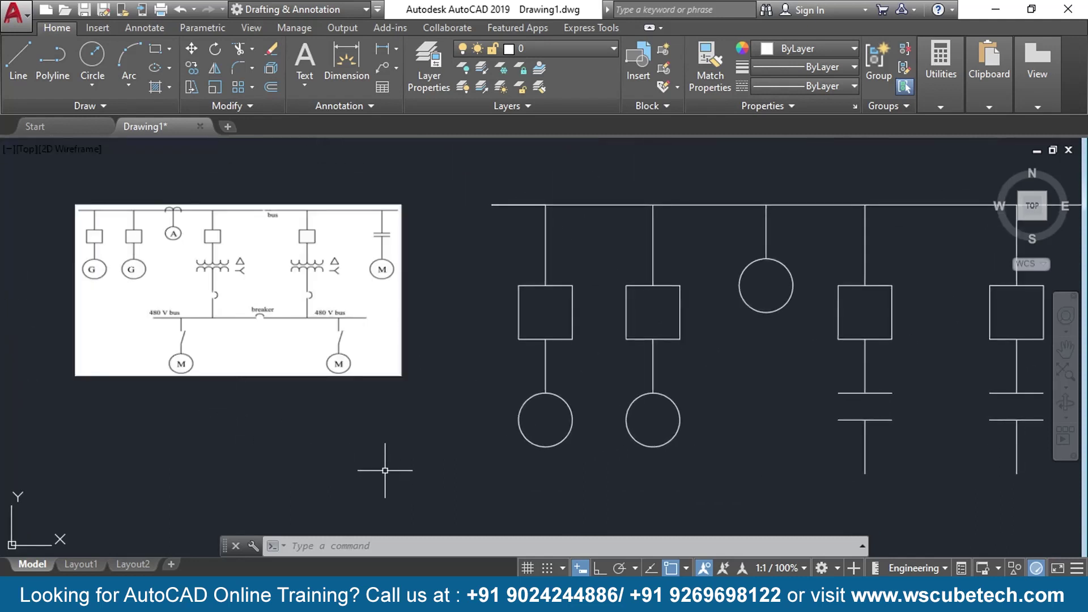
middle_drag(377, 469, 223, 393)
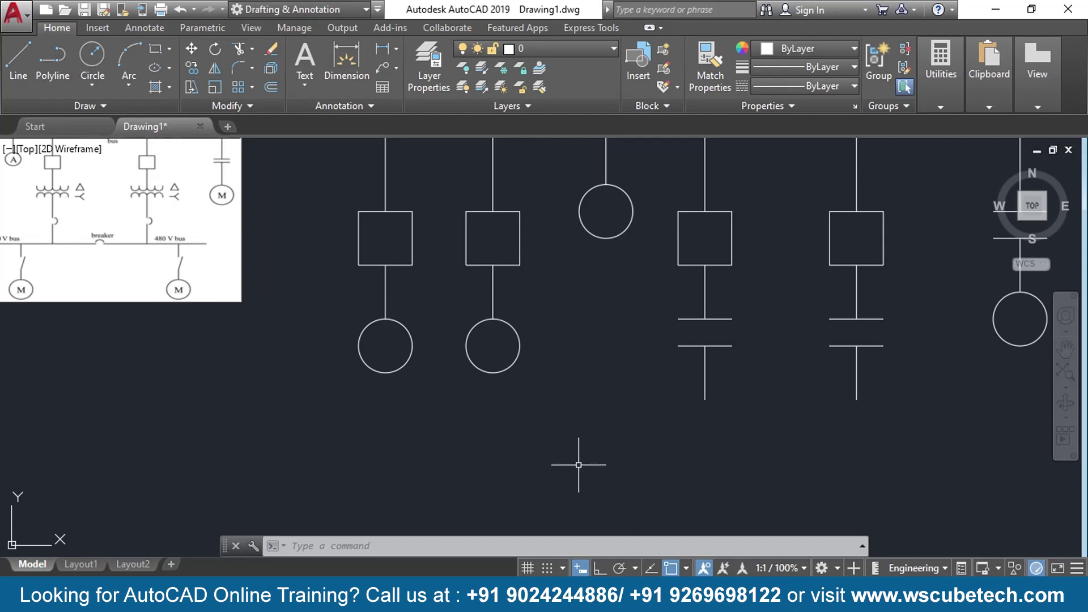
mouse_move(578, 464)
middle_down()
mouse_move(318, 402)
mouse_move(680, 467)
mouse_move(422, 425)
middle_up()
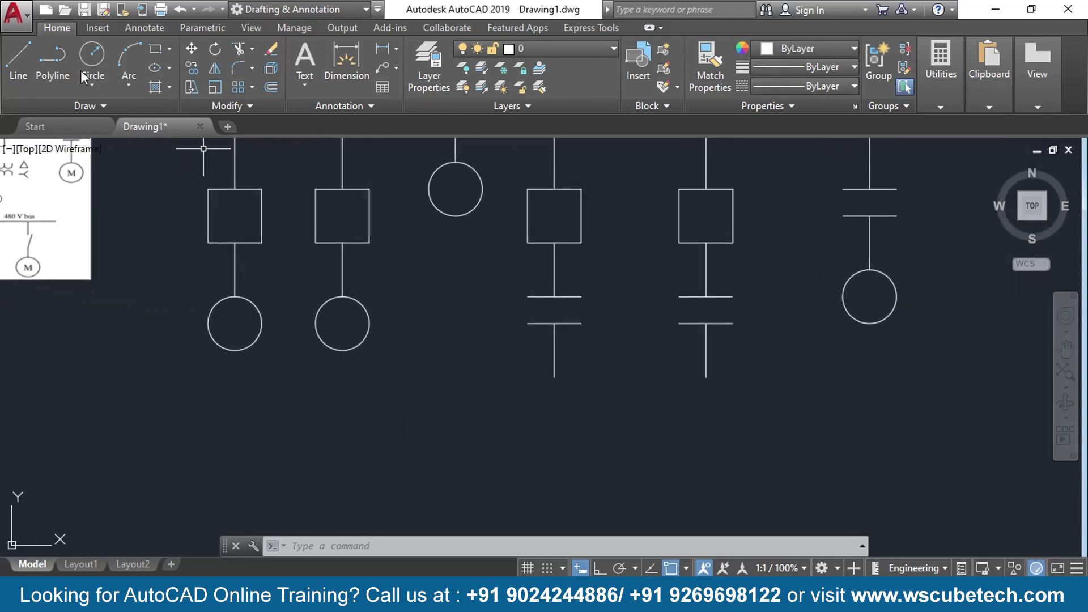
- With ortho on, stretch the open lower ends of both transformer branches straight down by about 3"
click(555, 375)
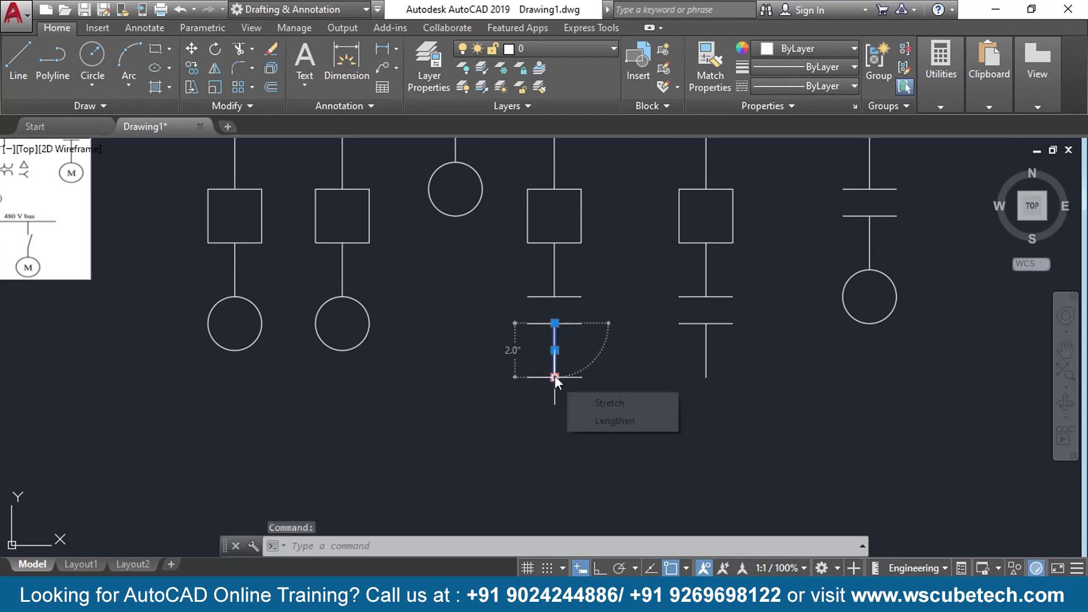
click(556, 376)
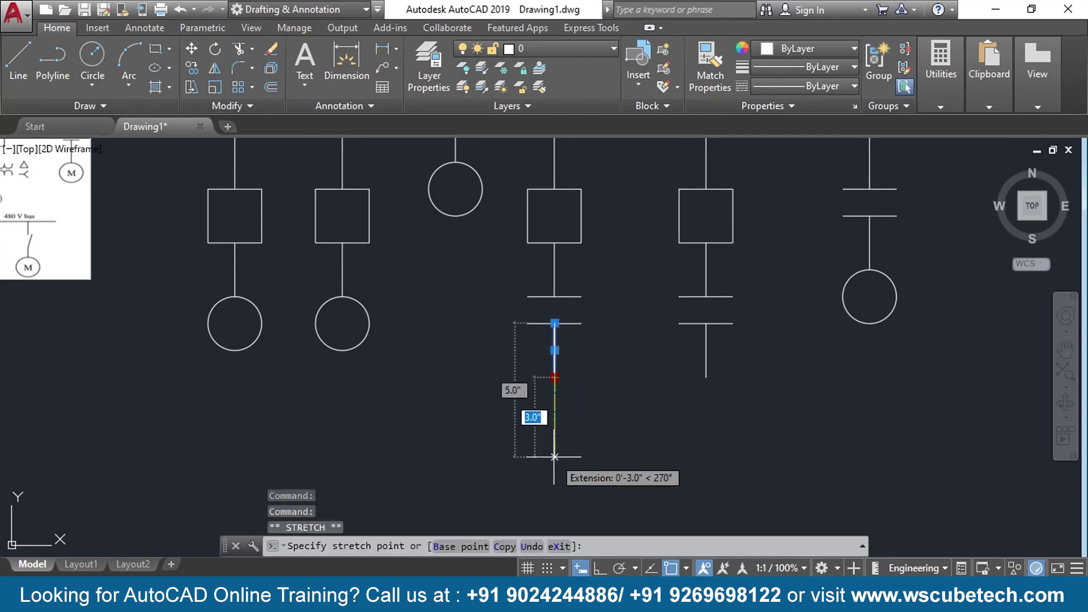
key(F8)
text(3)
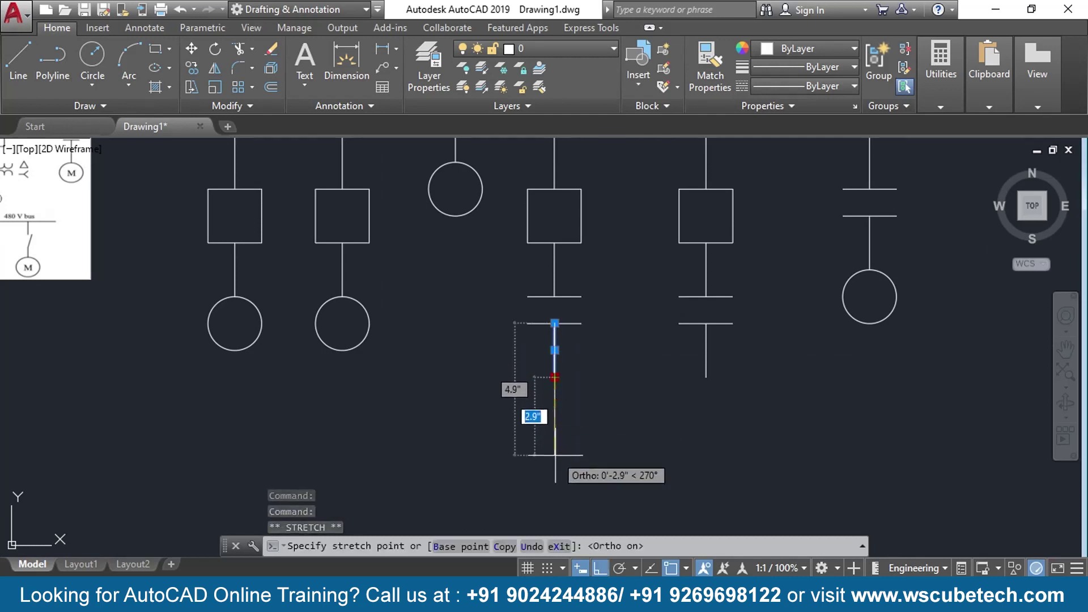
key(Return)
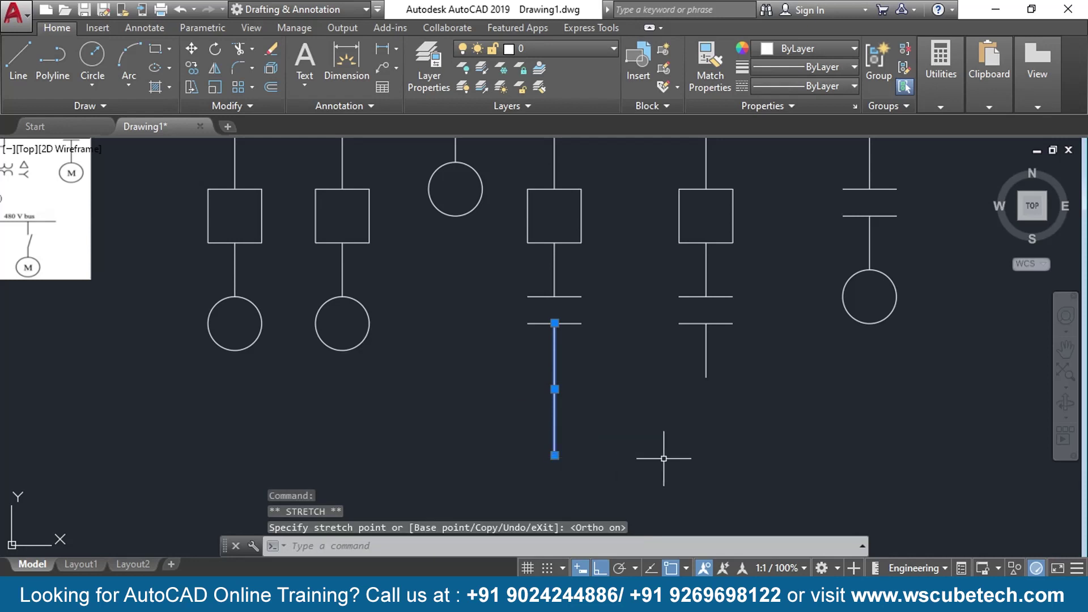
click(704, 377)
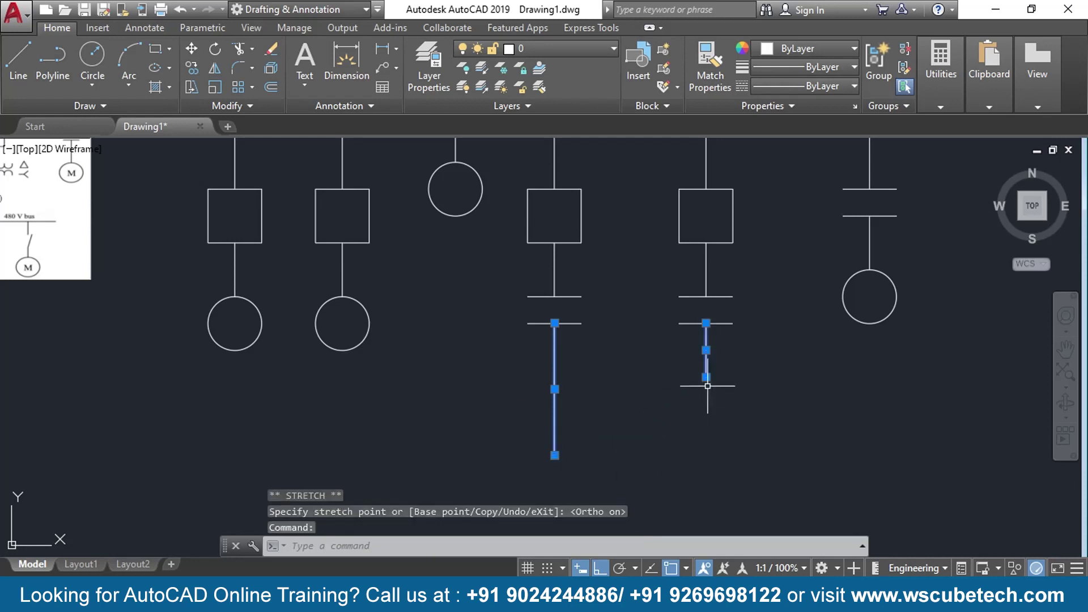
click(706, 377)
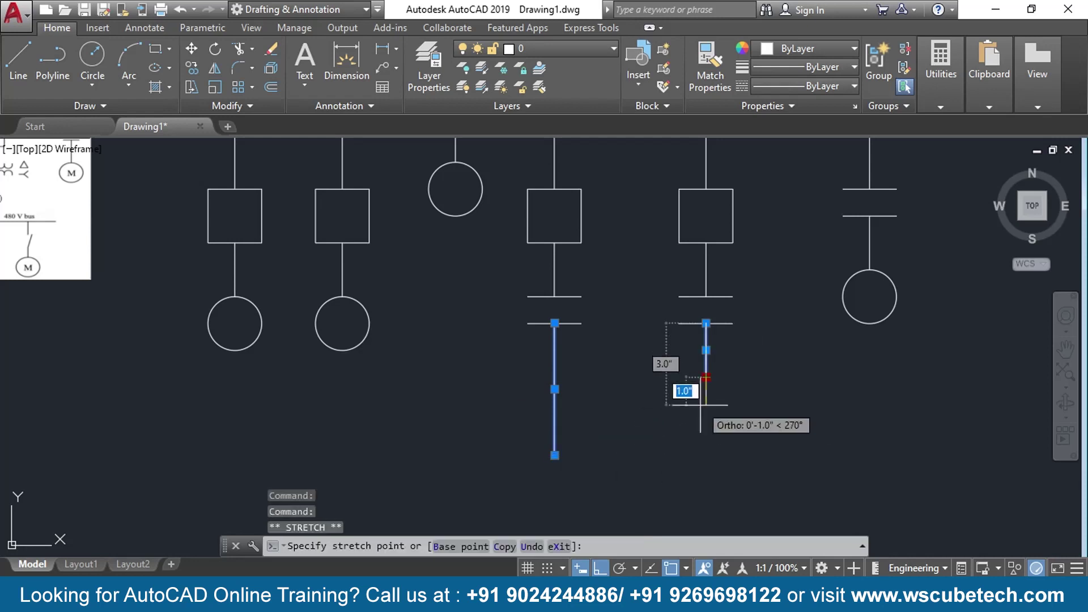
click(706, 461)
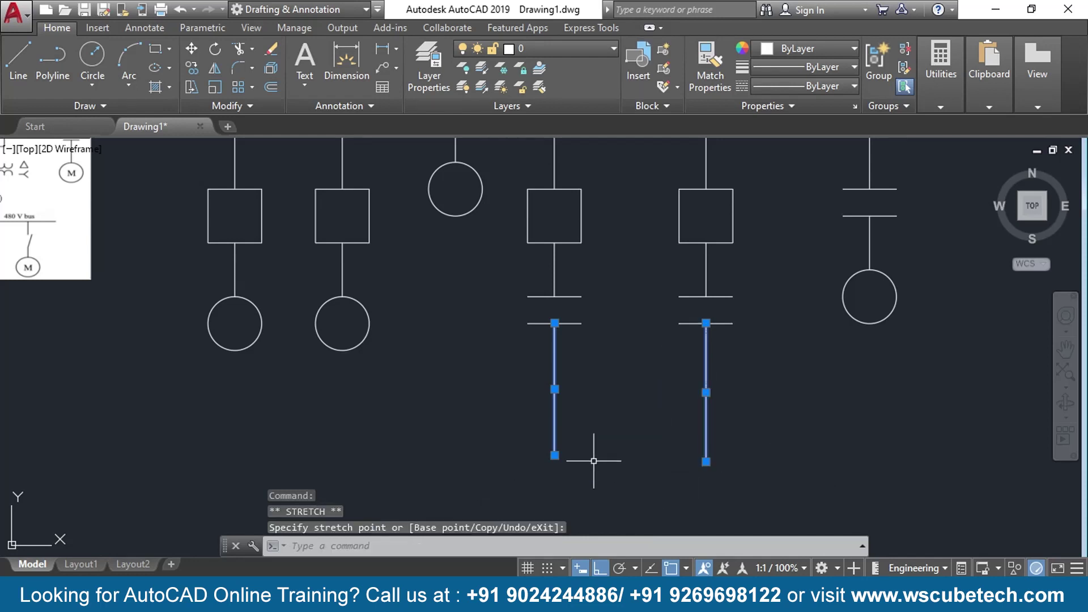
- Examine the 480 V bus and its motor branches in the reference image, and clear the selection of the stretched lines
middle_drag(594, 461, 643, 451)
middle_drag(466, 413, 617, 439)
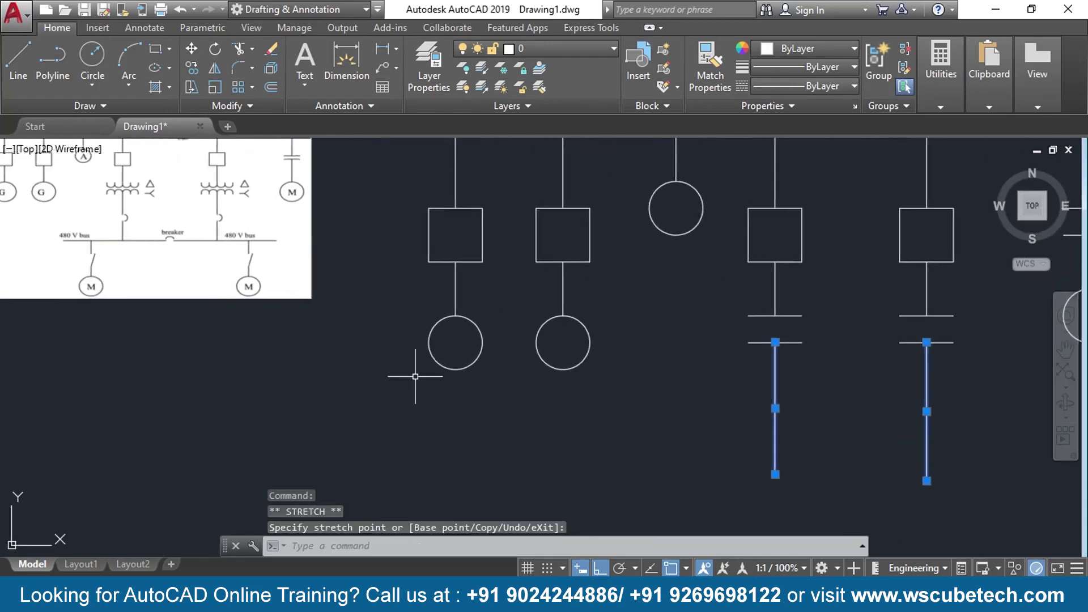
scroll(189, 359, up, 2)
mouse_move(189, 359)
middle_down()
mouse_move(109, 376)
mouse_move(263, 481)
middle_up()
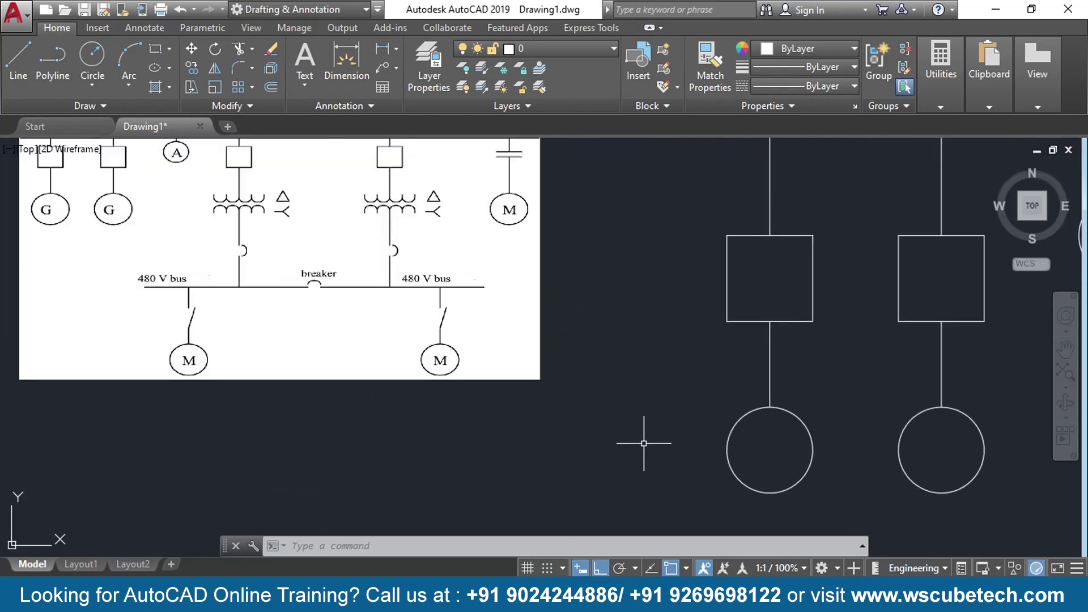
mouse_move(643, 444)
middle_down()
mouse_move(566, 405)
mouse_move(243, 334)
middle_up()
scroll(243, 335, down, 2)
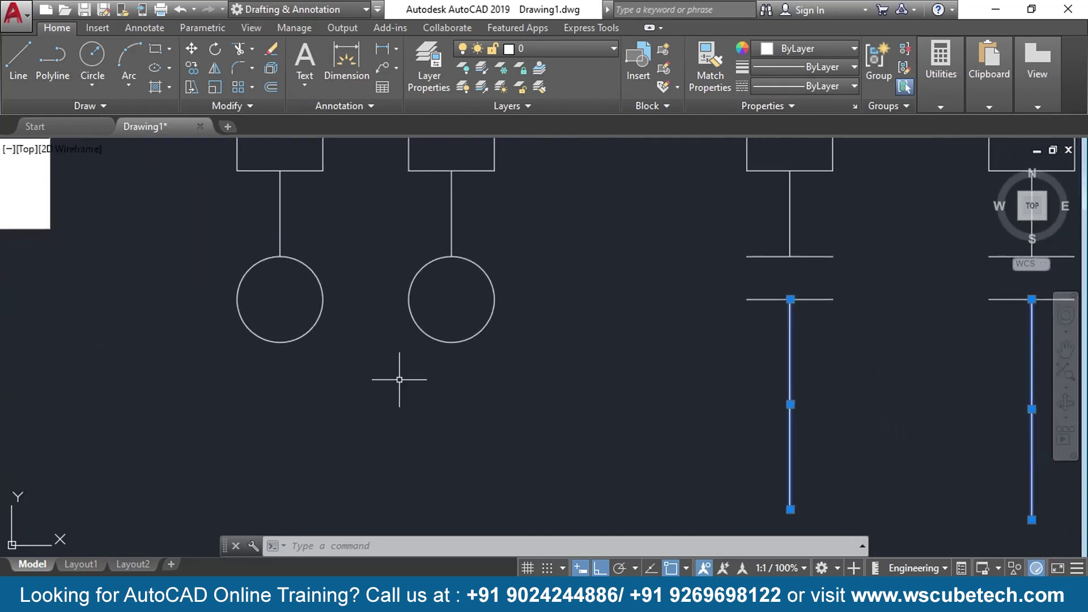
scroll(504, 393, down, 3)
mouse_move(681, 443)
middle_down()
mouse_move(505, 394)
mouse_move(502, 381)
middle_up()
click(496, 380)
key(Escape)
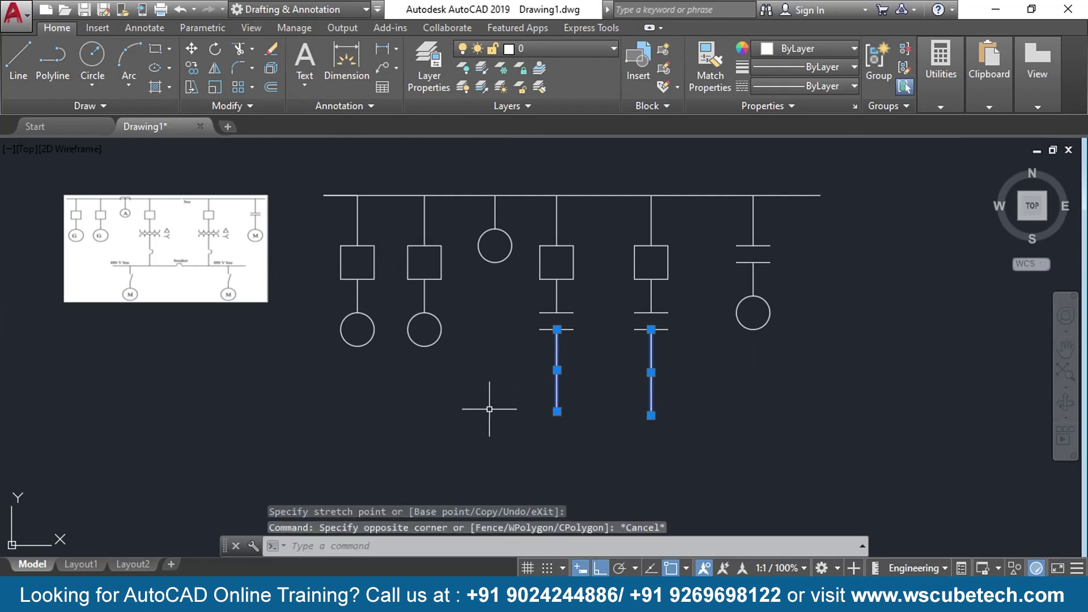
- With object snap tracking on, draw a horizontal bus line about 1'-8" long, level with the left transformer branch's lower end and crossing the right one
text(l)
key(Return)
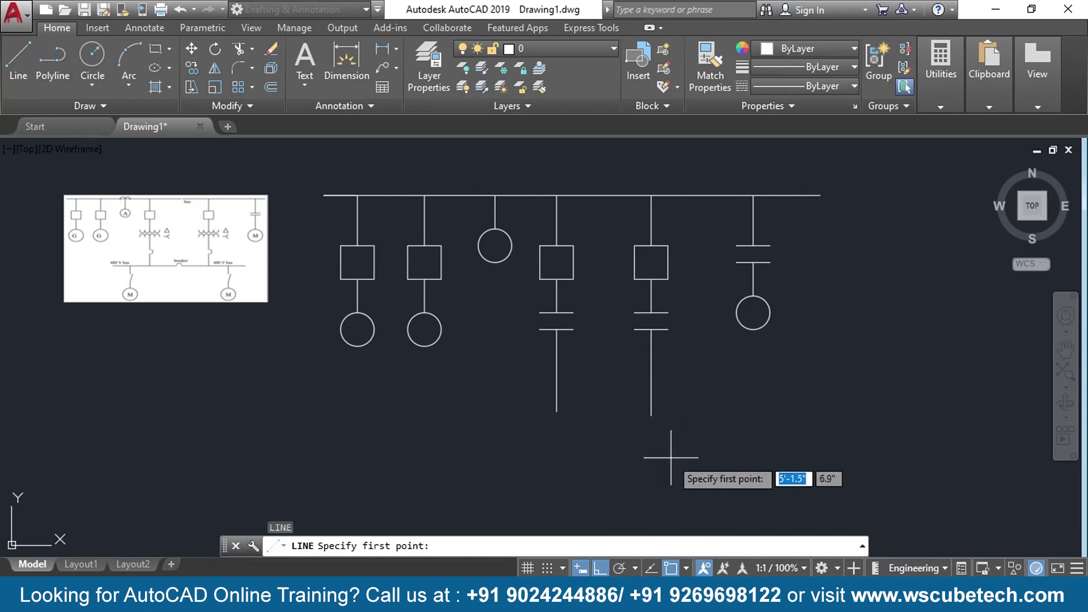
click(652, 568)
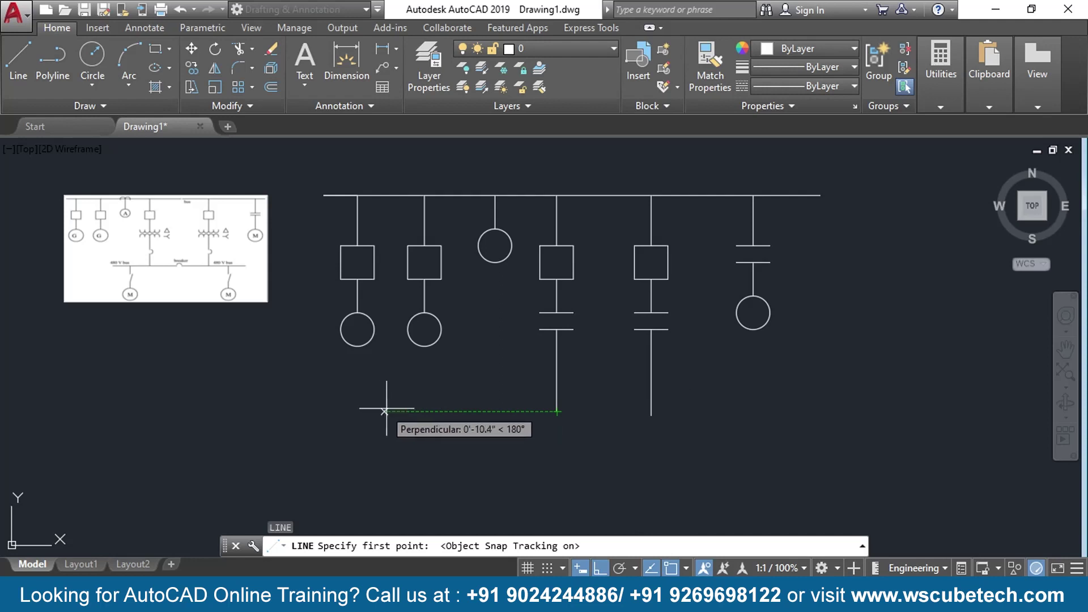
click(473, 412)
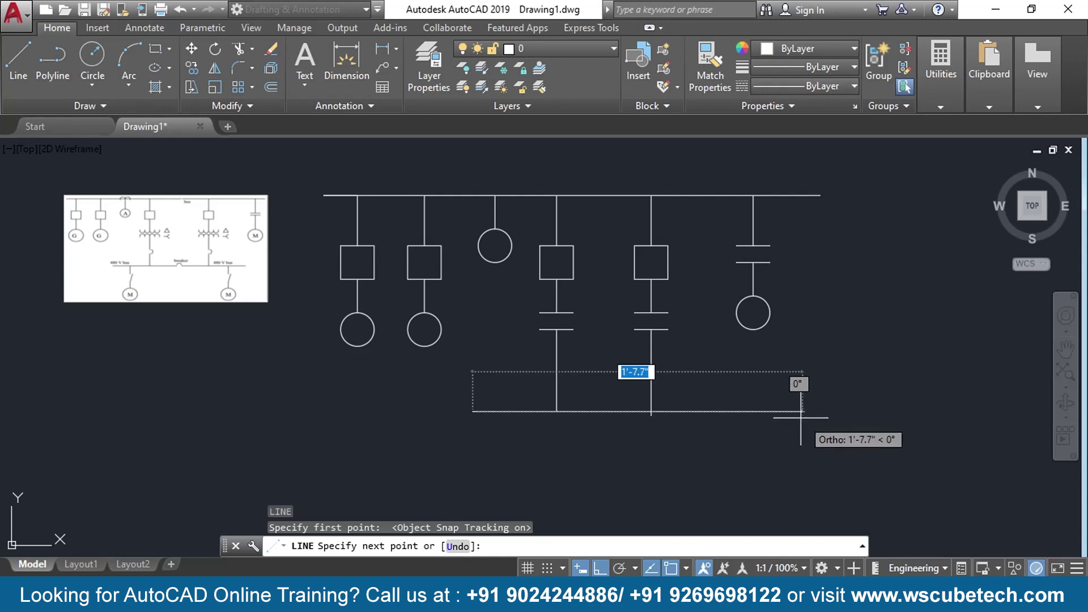
click(790, 419)
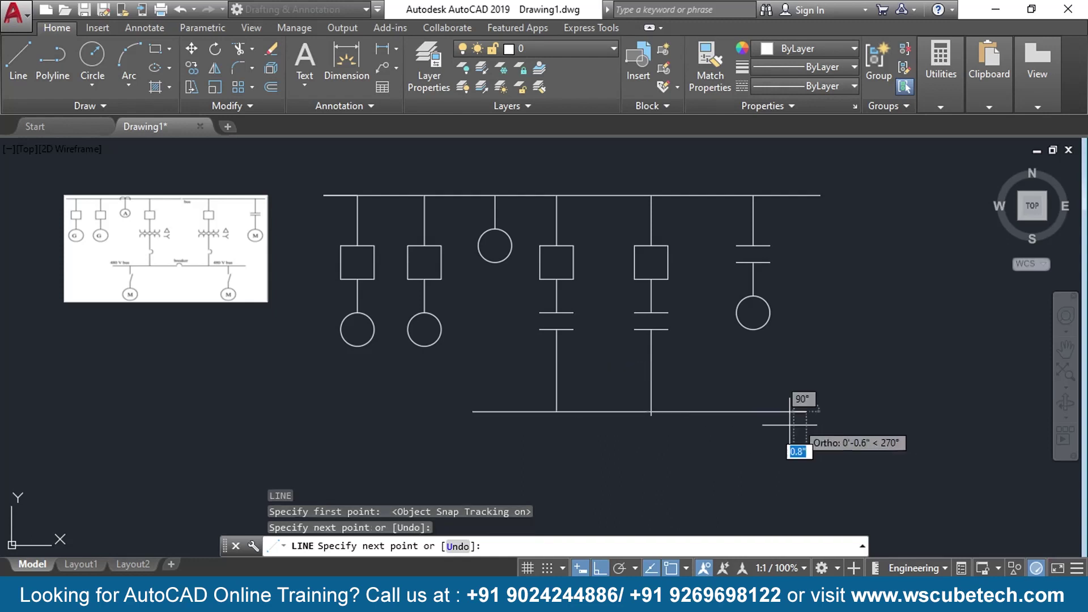
key(Return)
- Trim the short end of the right transformer branch that sticks out below the lower bus line
scroll(627, 453, up, 2)
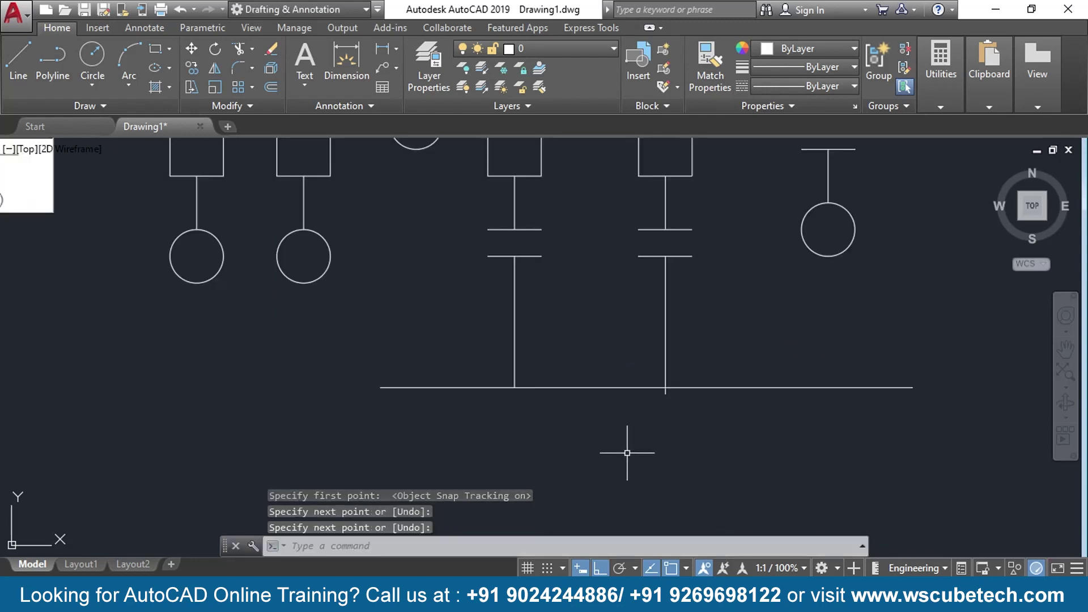
scroll(627, 452, up, 2)
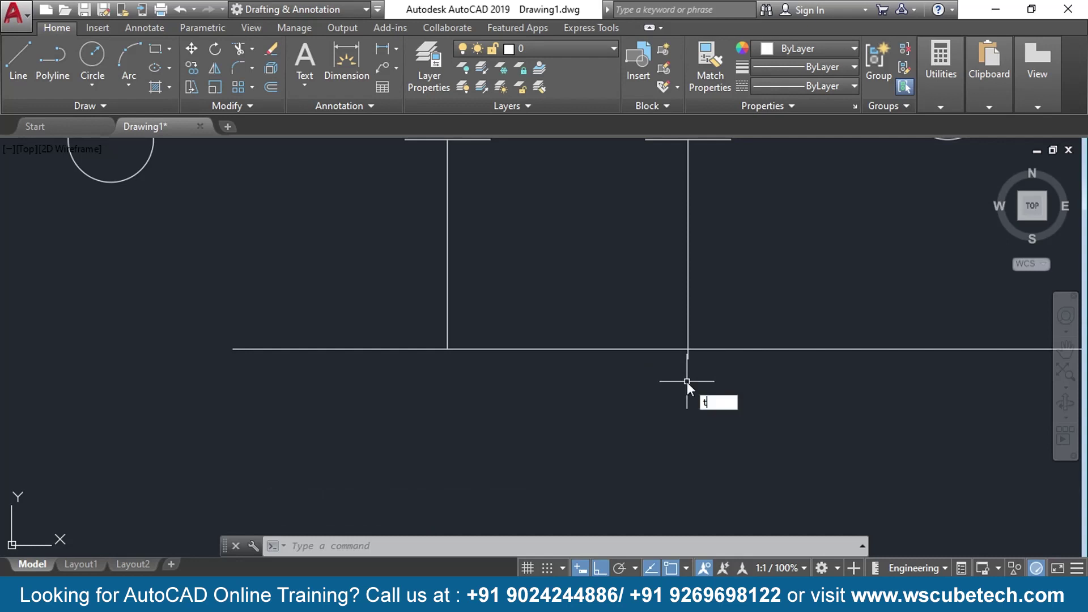
key(Return)
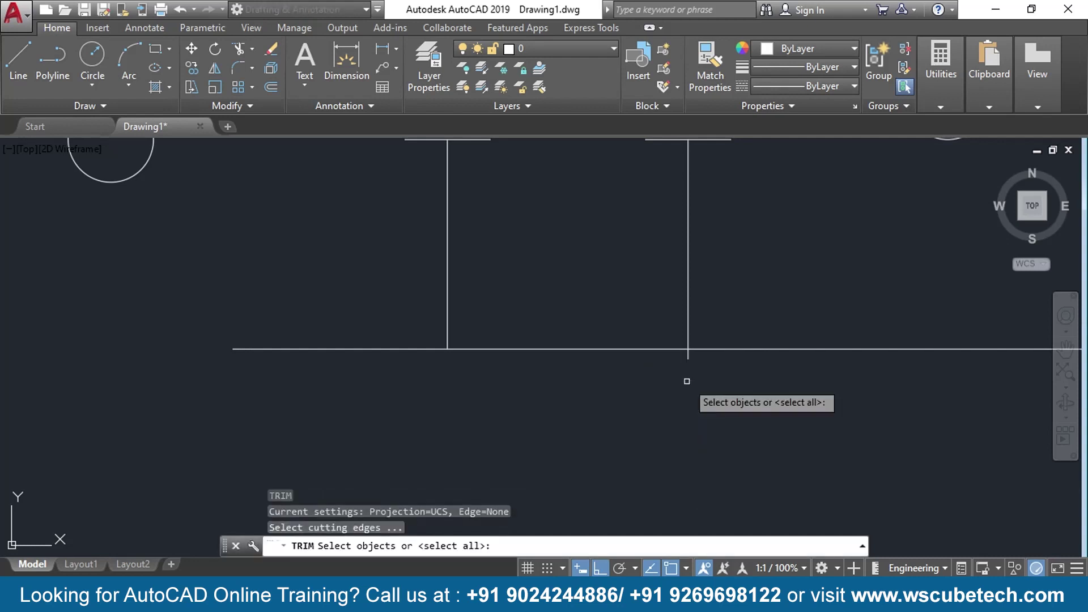
key(Return)
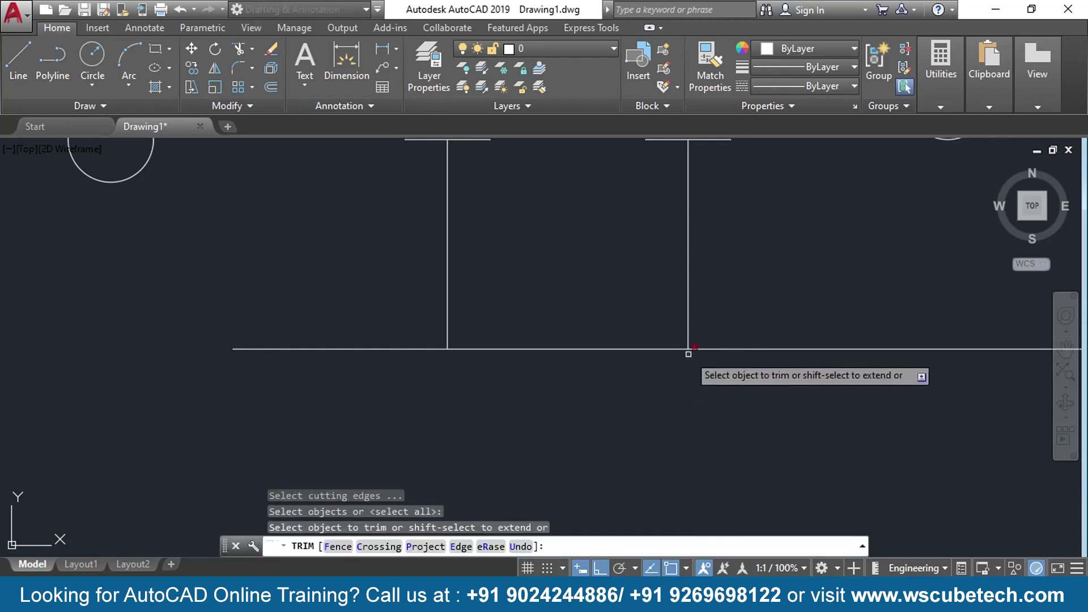
click(688, 368)
key(Return)
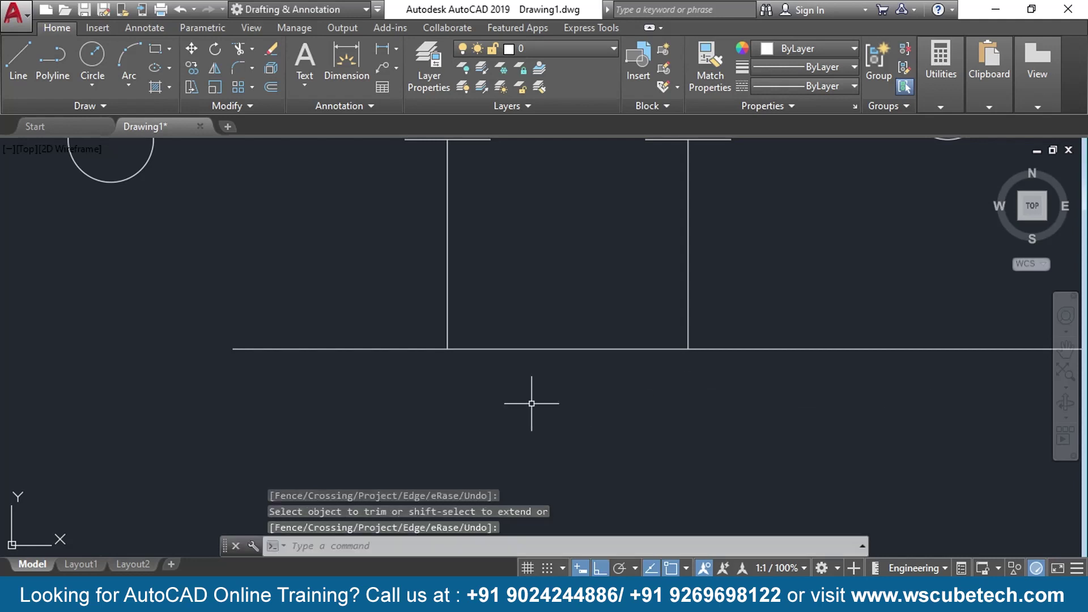
- With ortho off, copy the first generator branch's circle and its connecting line onto the lower bus, one outside each transformer branch
scroll(499, 402, down, 5)
scroll(380, 391, up, 3)
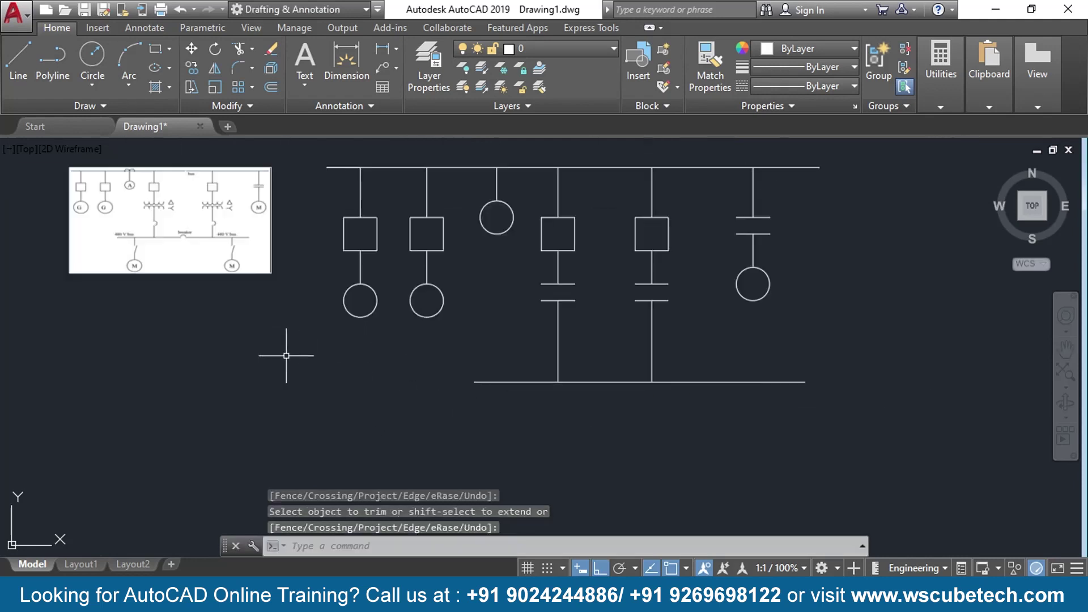
middle_drag(286, 355, 376, 413)
scroll(297, 417, up, 2)
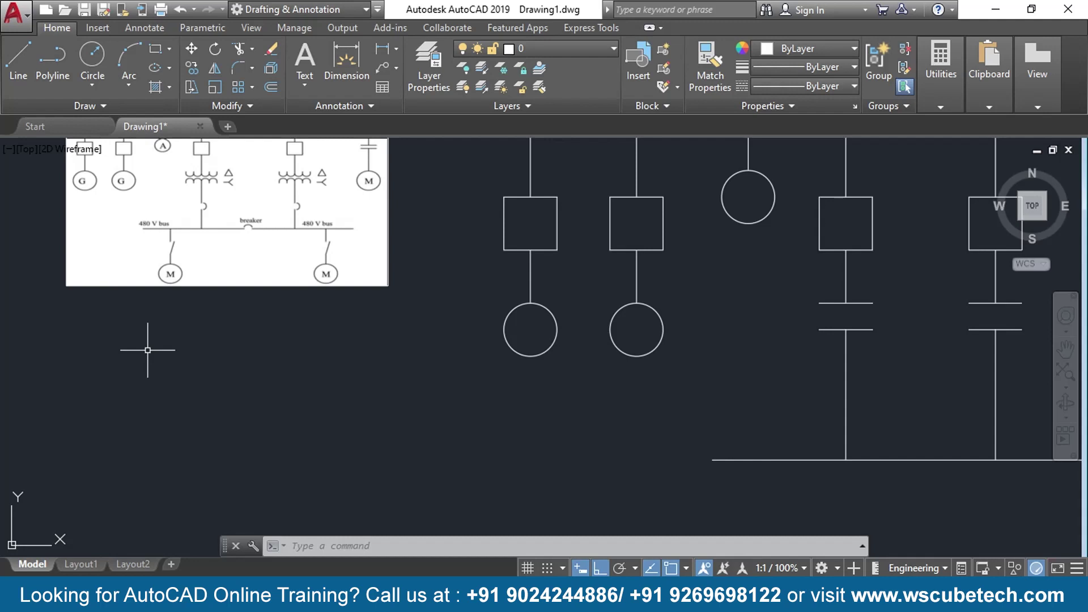
click(560, 264)
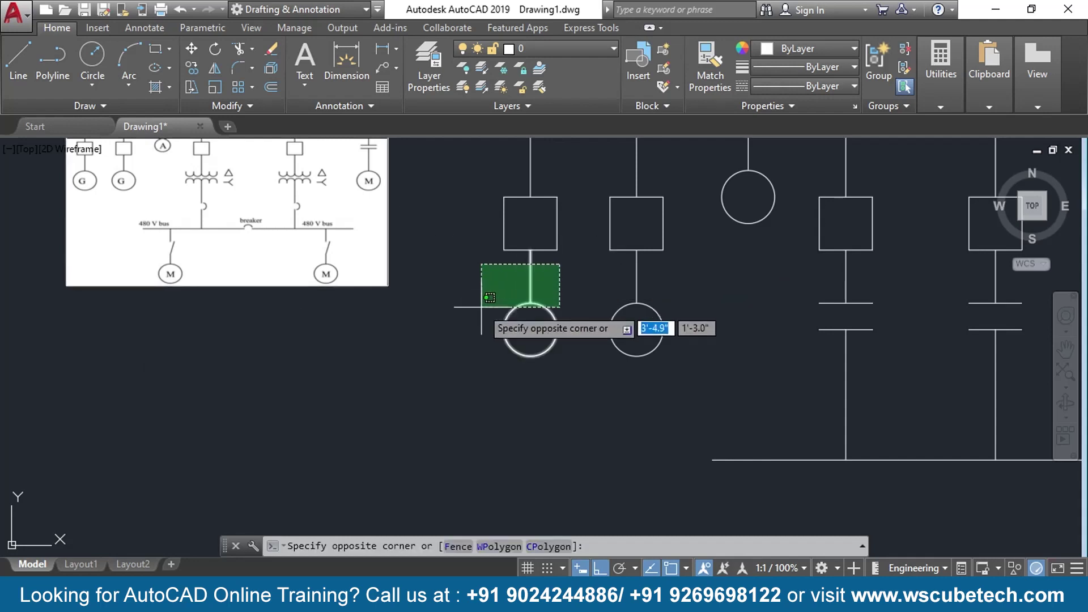
click(473, 381)
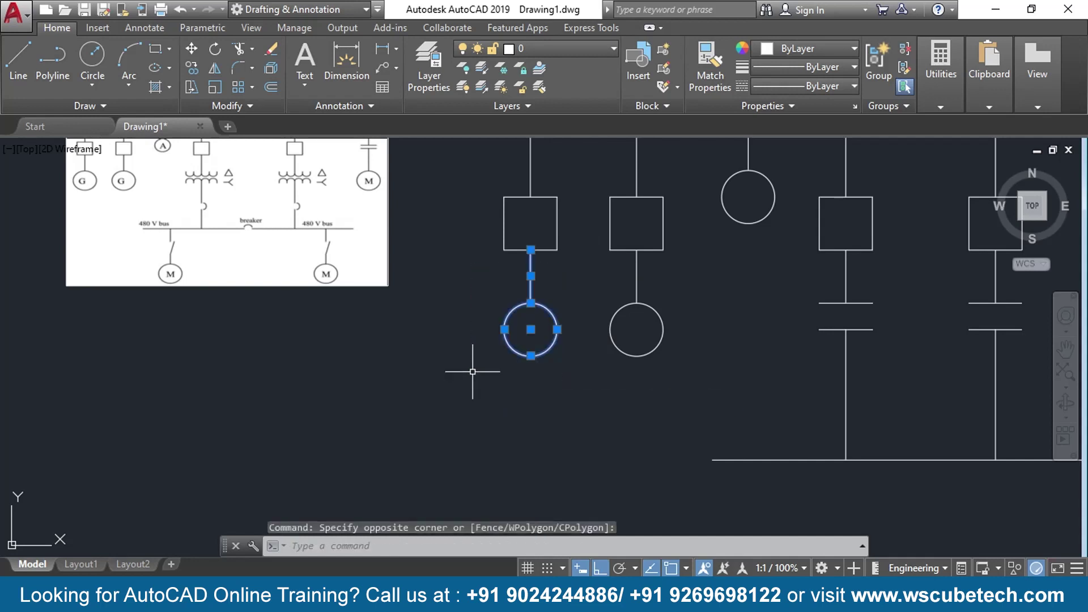
text(c)
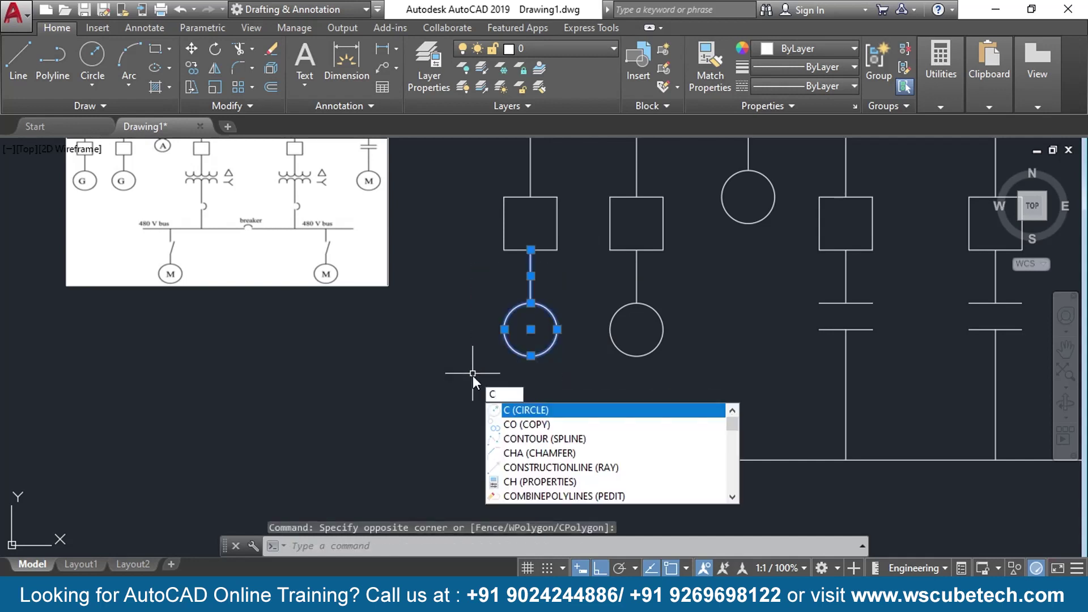
text(o)
key(Return)
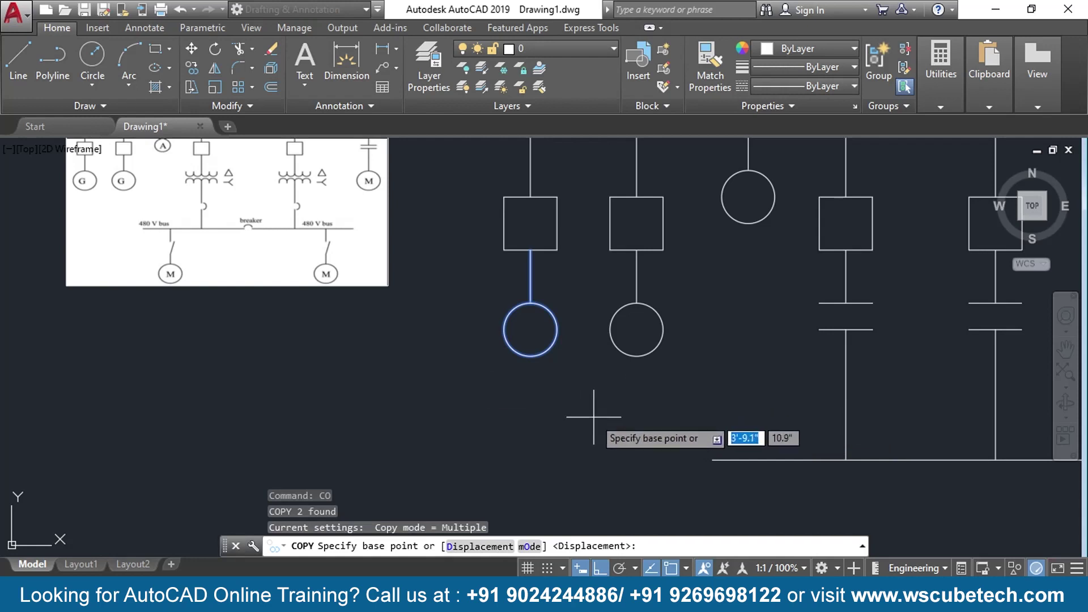
middle_drag(583, 427, 513, 419)
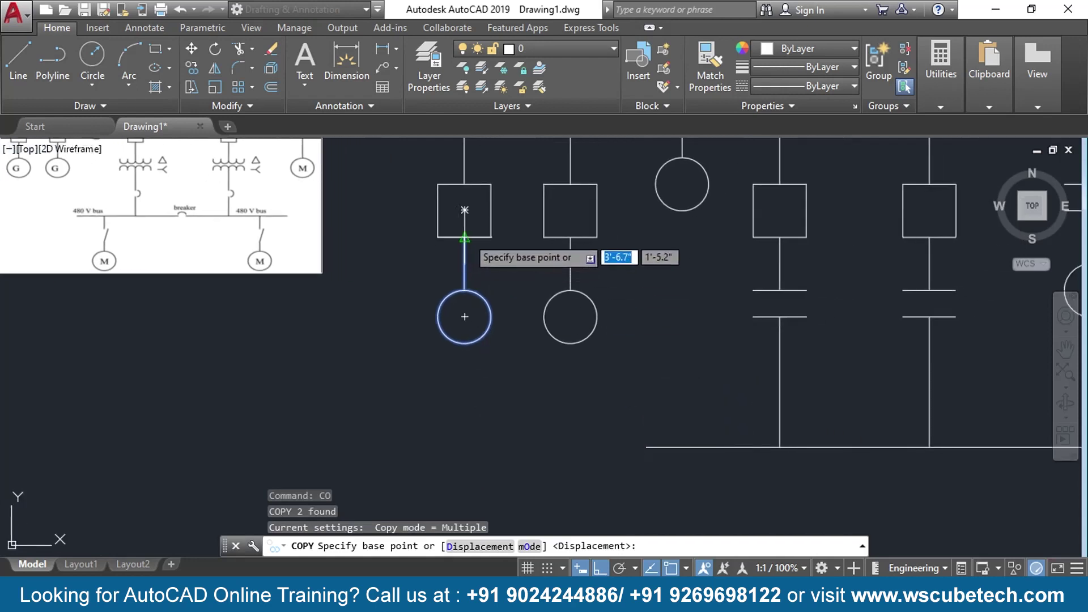
click(465, 237)
middle_drag(546, 413, 376, 328)
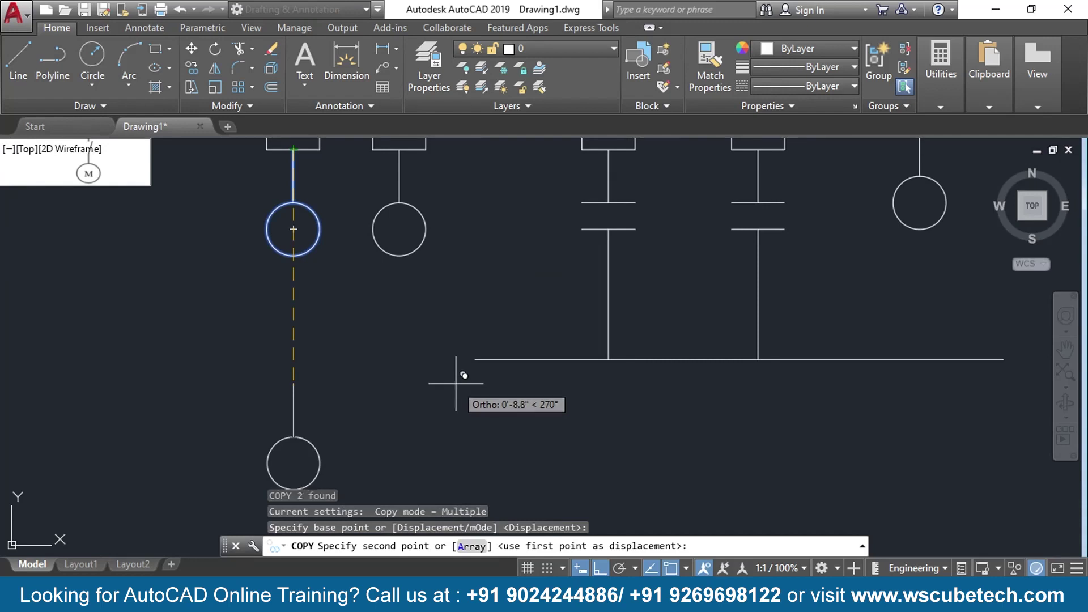
key(F8)
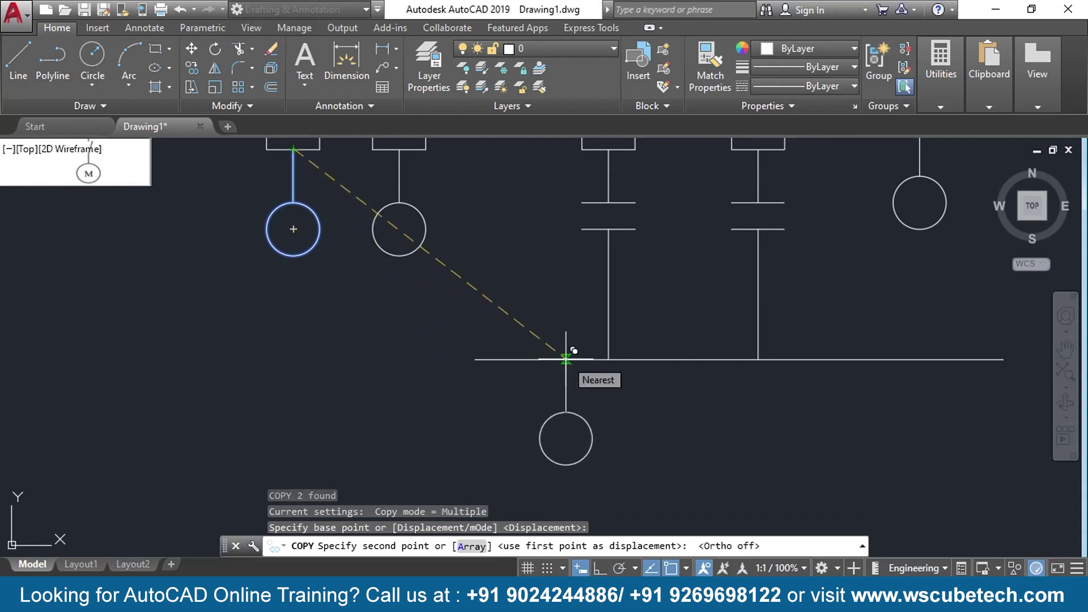
click(565, 359)
mouse_move(376, 364)
middle_down()
mouse_move(527, 457)
mouse_move(573, 464)
mouse_move(569, 454)
mouse_move(123, 366)
middle_up()
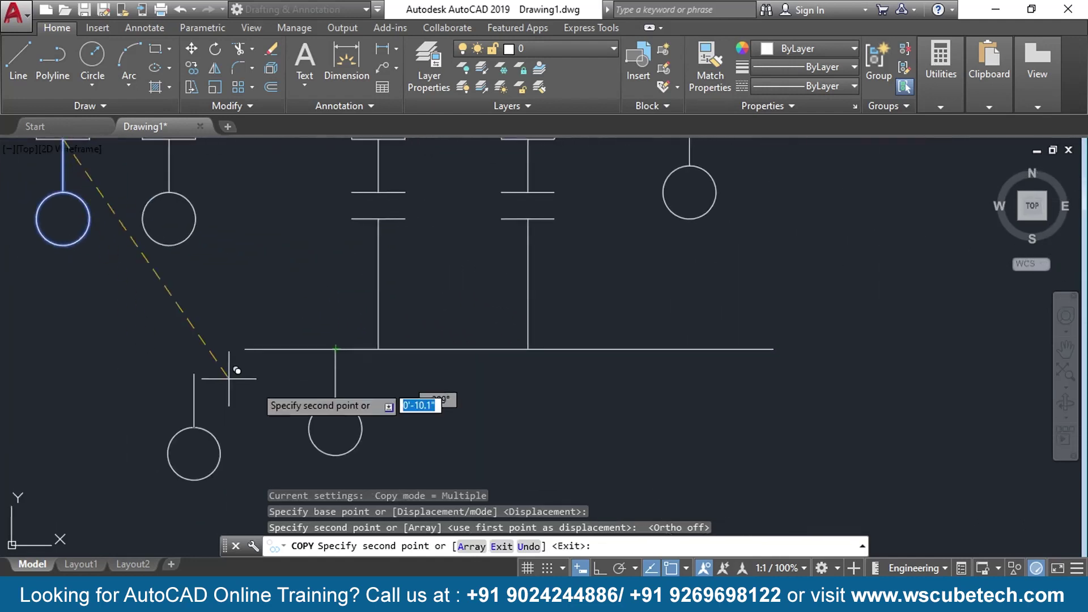
click(658, 348)
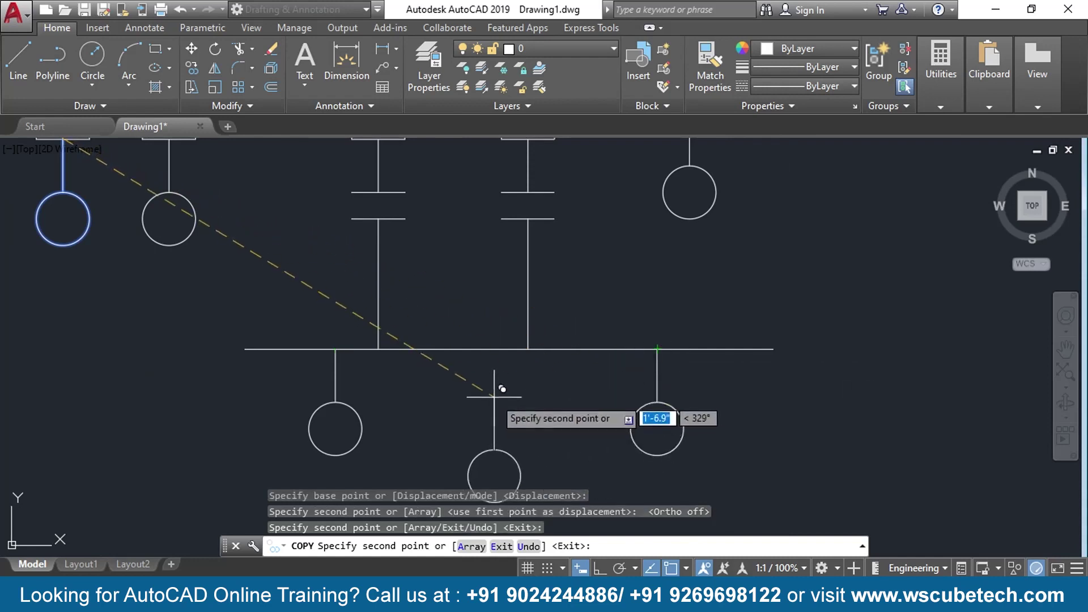
key(Return)
- Compare the lower bus and its two circle branches with the reference image, examining the switches and breaker symbols
scroll(461, 370, down, 4)
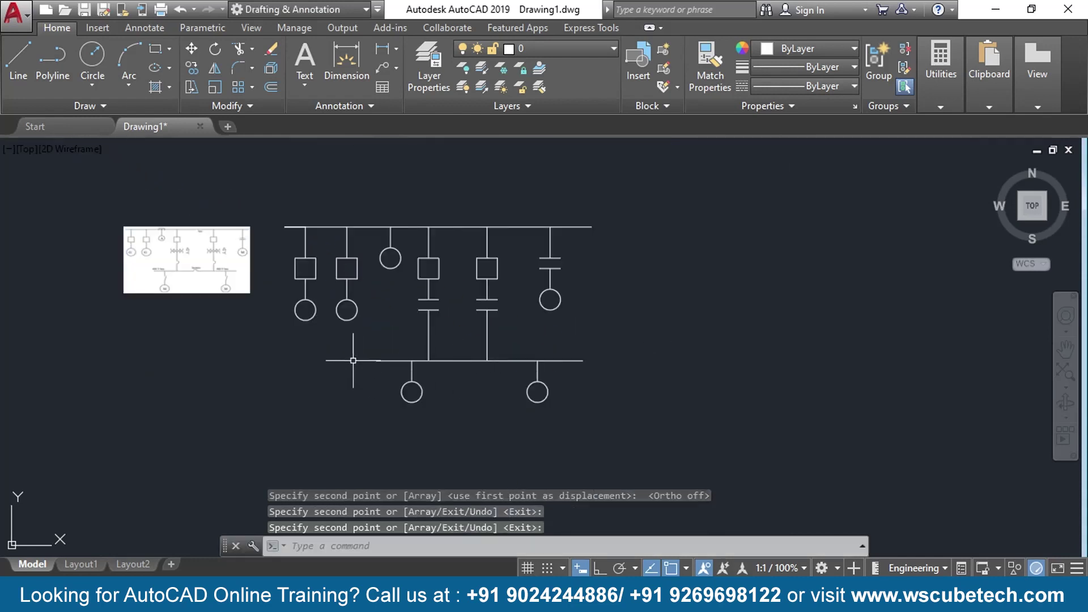
middle_drag(355, 360, 457, 406)
scroll(451, 387, up, 3)
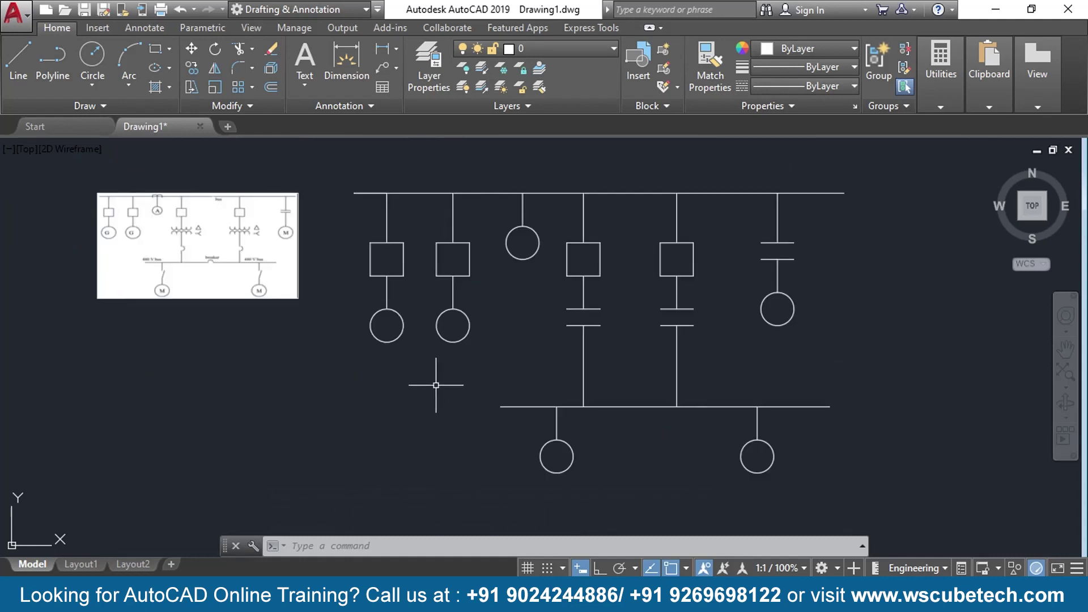
scroll(436, 385, up, 2)
middle_drag(184, 343, 406, 377)
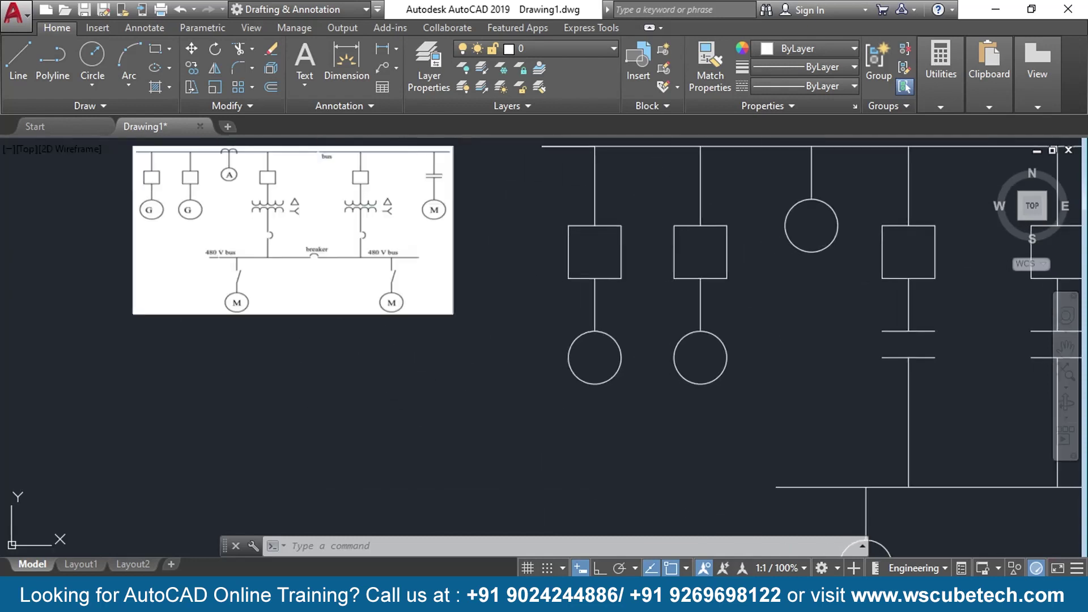
scroll(262, 255, up, 2)
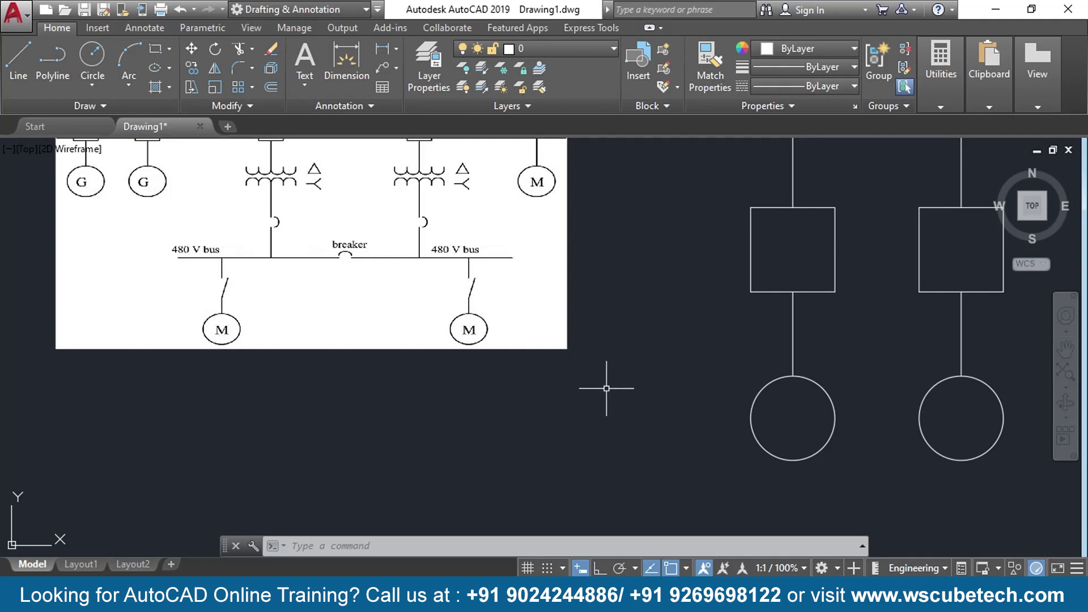
- Try to draw a circle of radius 1" centred on the upper bus, just before the ammeter branch
mouse_move(625, 420)
middle_down()
mouse_move(563, 405)
mouse_move(514, 413)
middle_up()
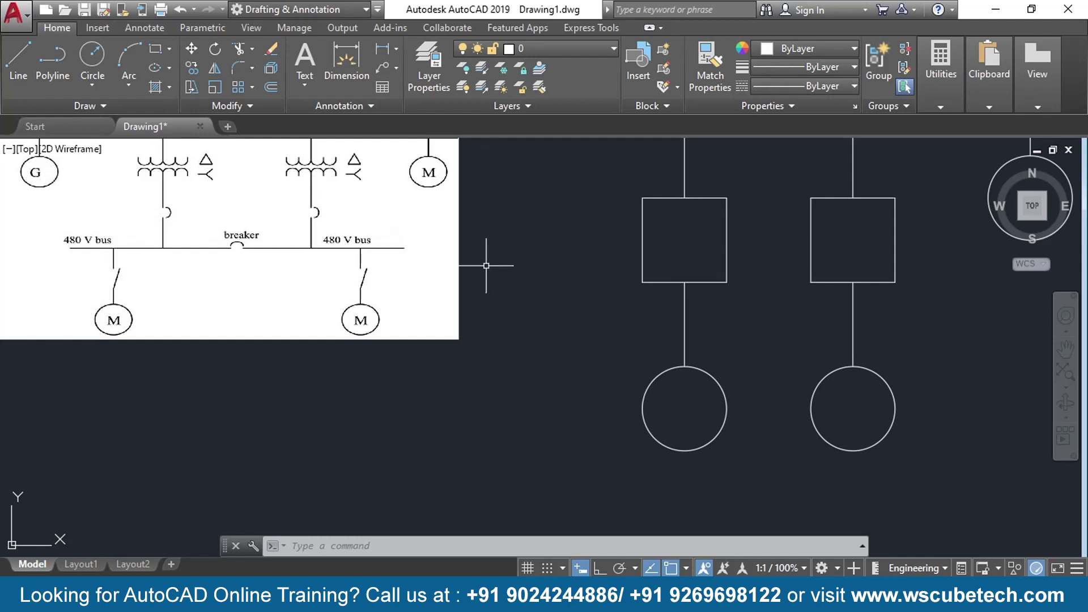
middle_drag(488, 262, 501, 418)
scroll(500, 418, up, 2)
scroll(323, 293, up, 2)
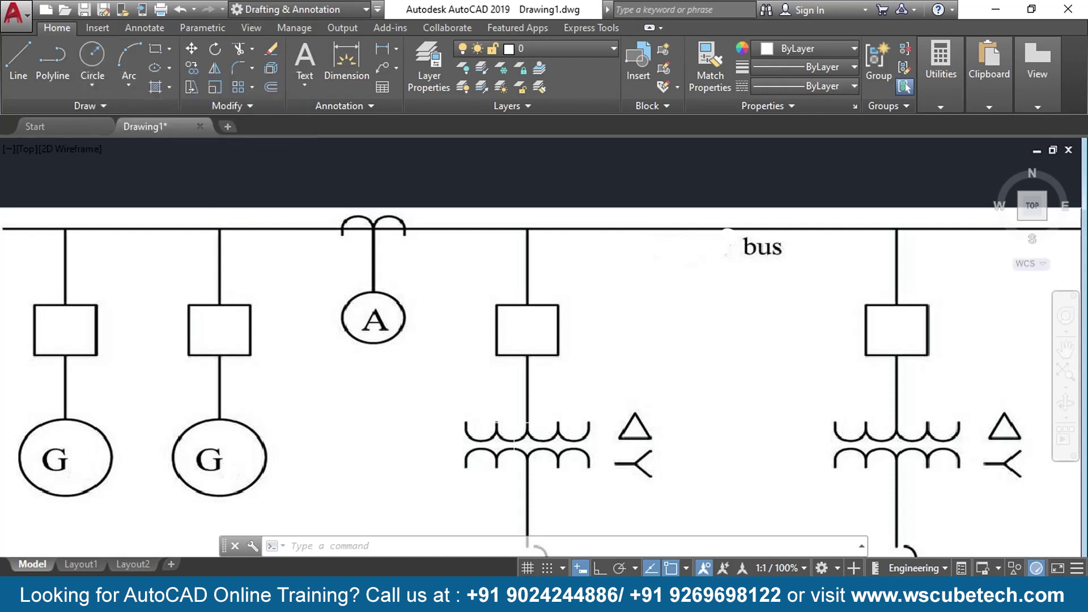
text(c)
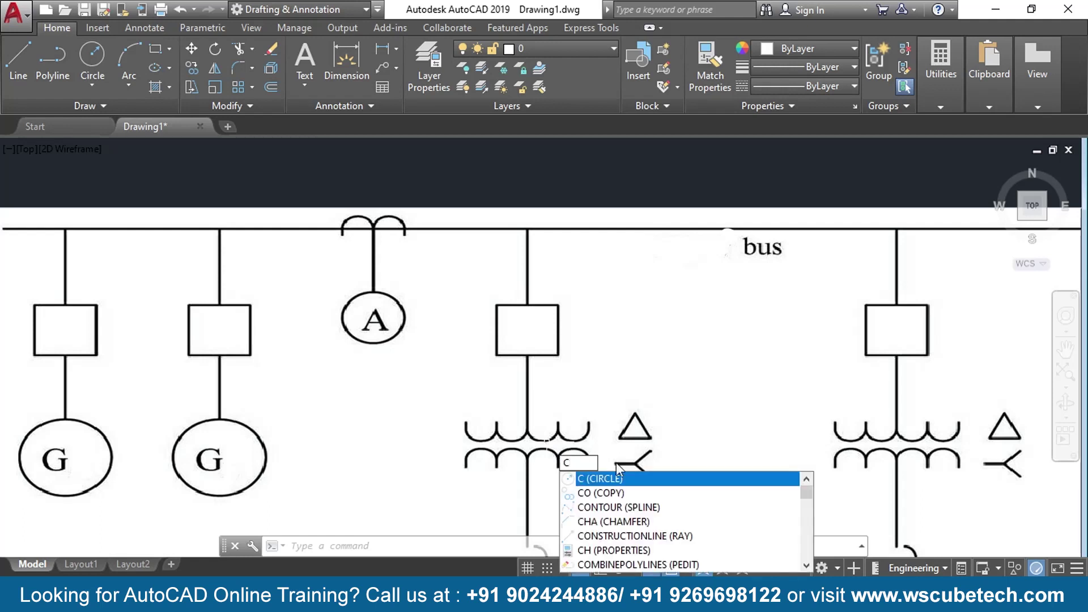
key(Return)
mouse_move(606, 474)
middle_down()
mouse_move(153, 289)
mouse_move(766, 275)
mouse_move(317, 433)
middle_up()
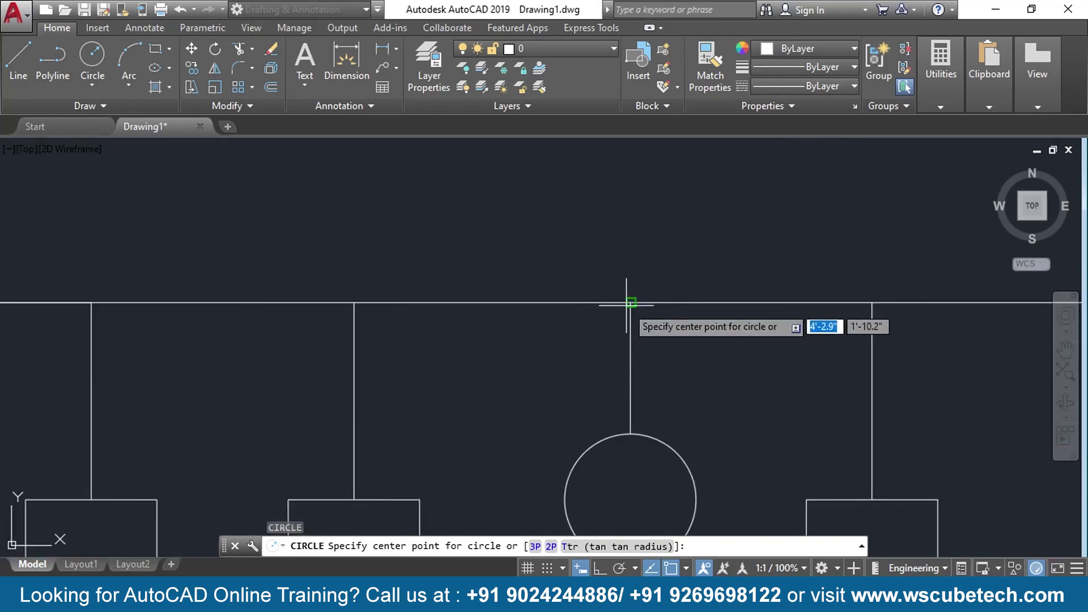
click(590, 303)
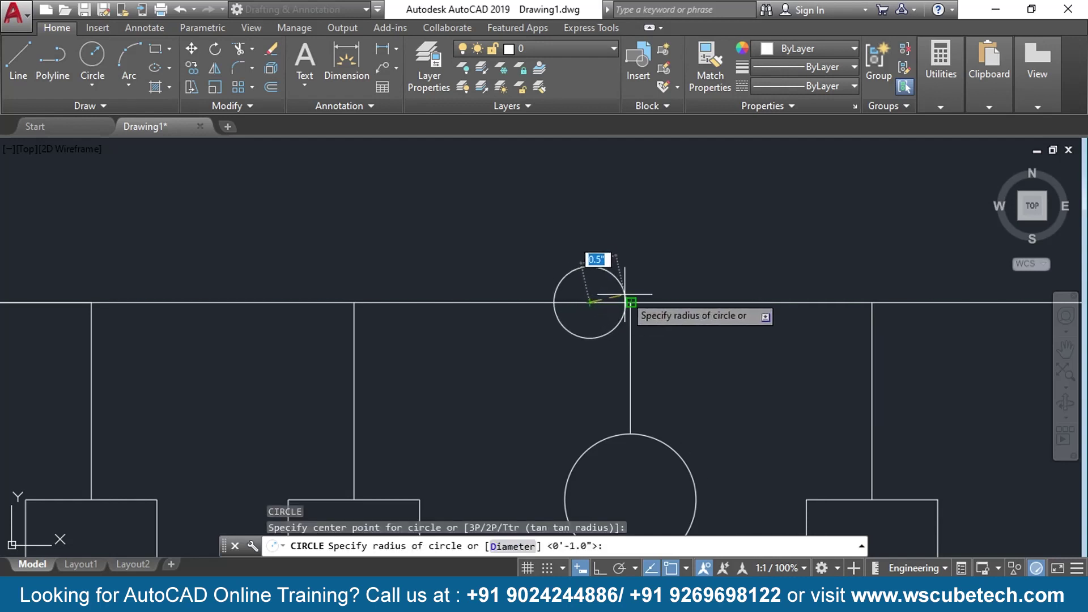
text(1)
key(Return)
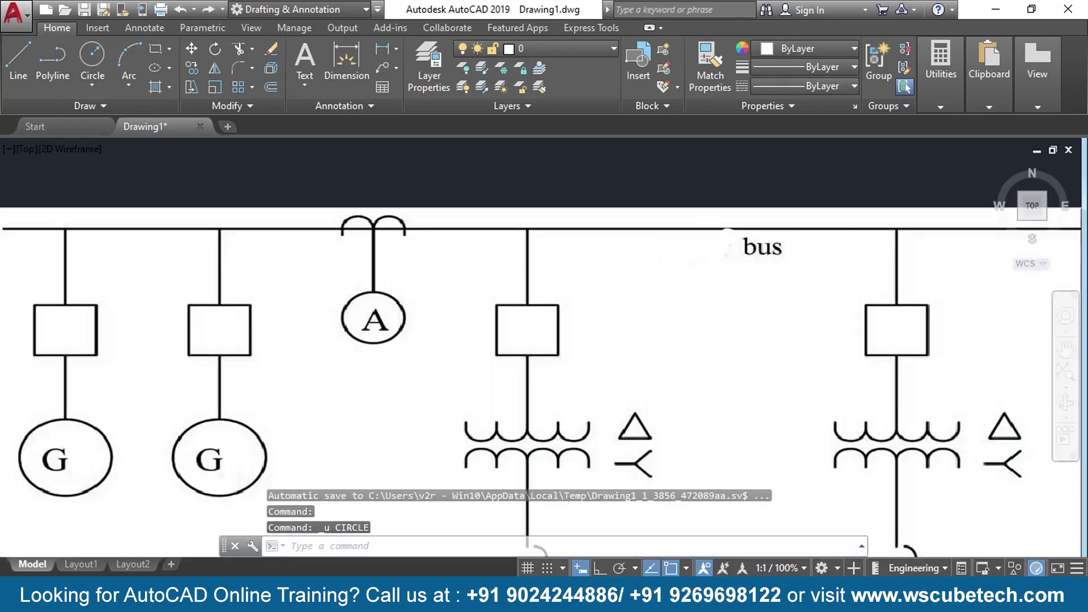
- Draw a circle of radius 0.5" centred on the upper bus, just to the left of the ammeter branch
scroll(544, 340, down, 4)
middle_drag(813, 343, 461, 350)
scroll(578, 347, up, 2)
scroll(643, 328, up, 3)
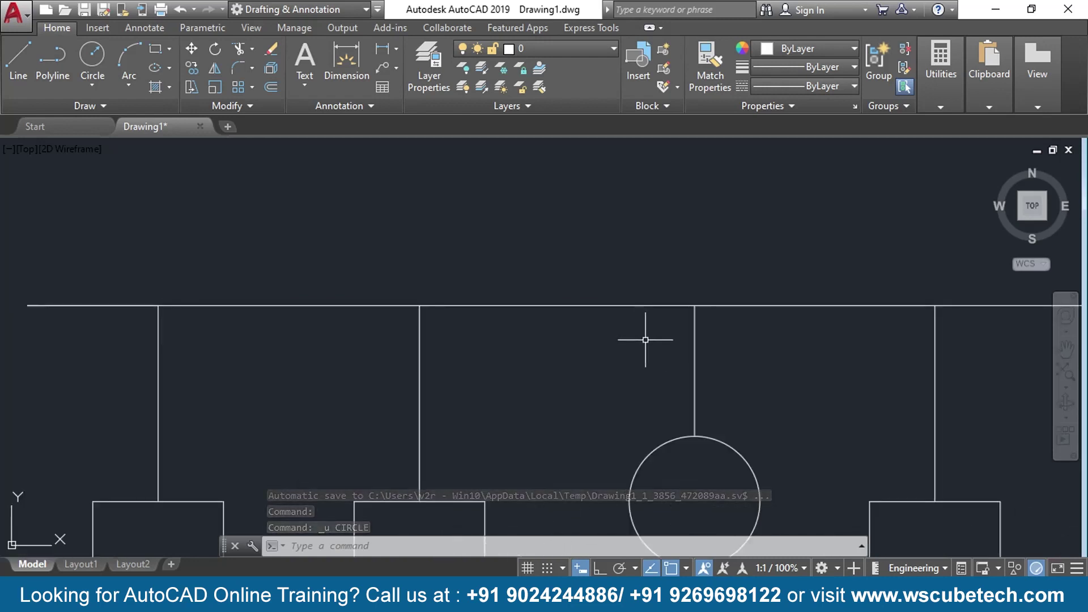
middle_drag(644, 328, 521, 341)
scroll(522, 340, up, 2)
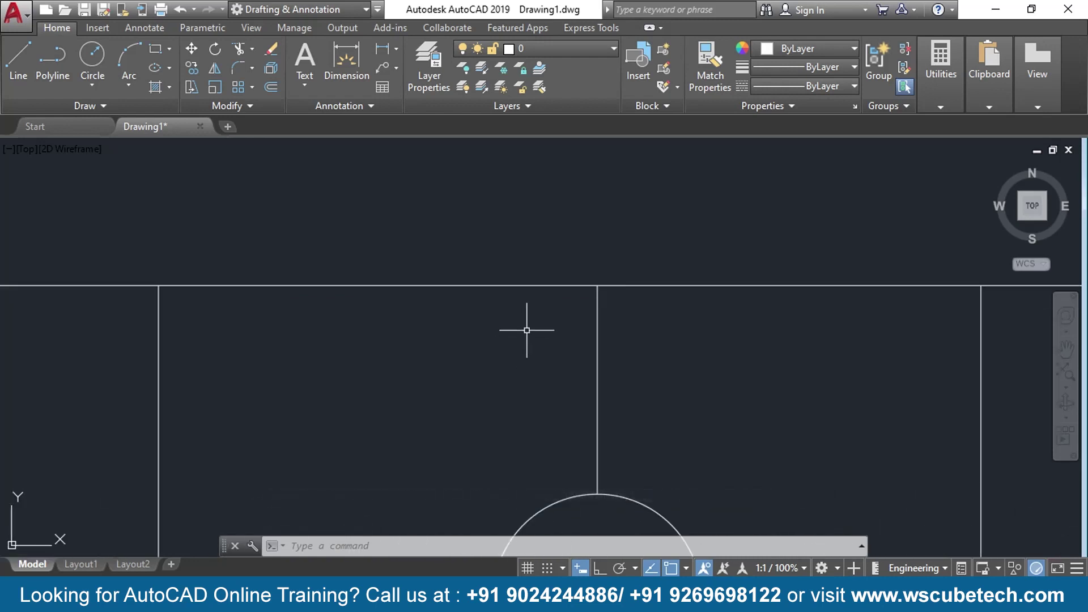
text(c)
key(Return)
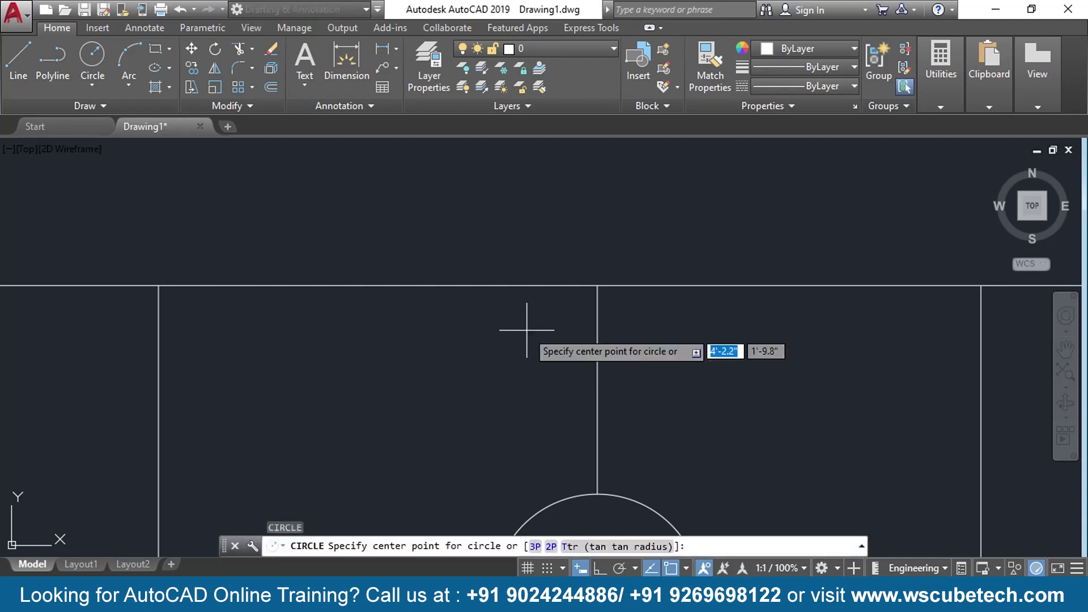
click(546, 284)
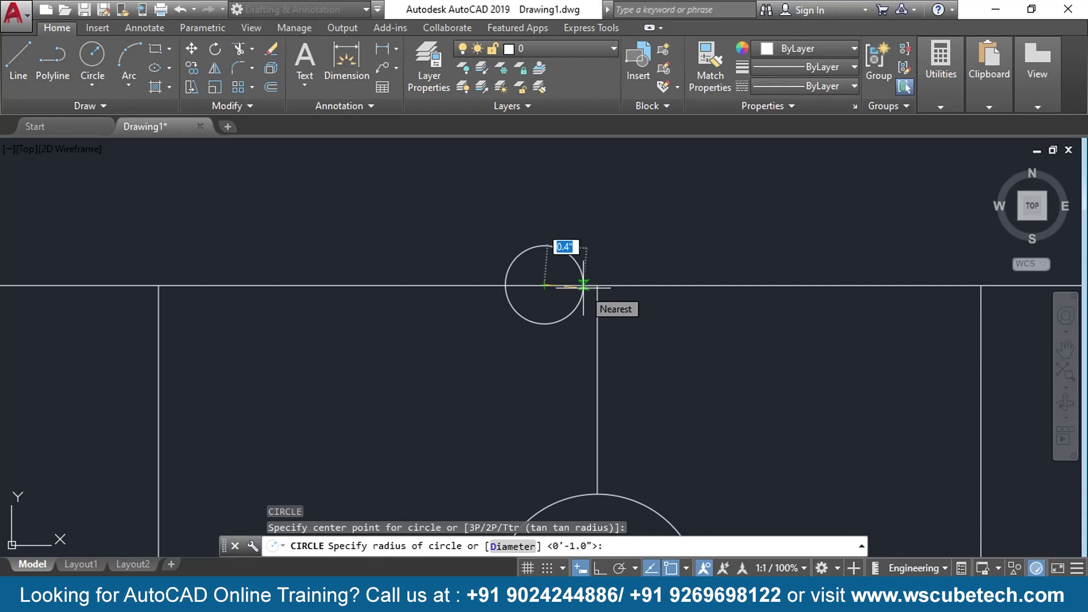
text(0)
key(Return)
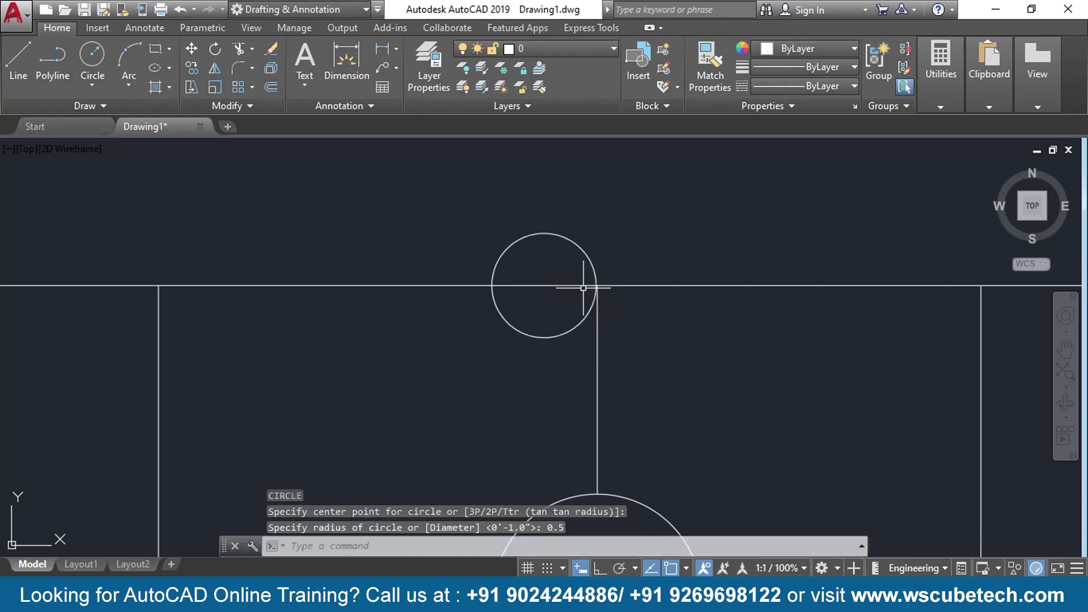
- Move the small bus circle by its right quadrant onto the top end of the ammeter branch line
scroll(512, 426, down, 5)
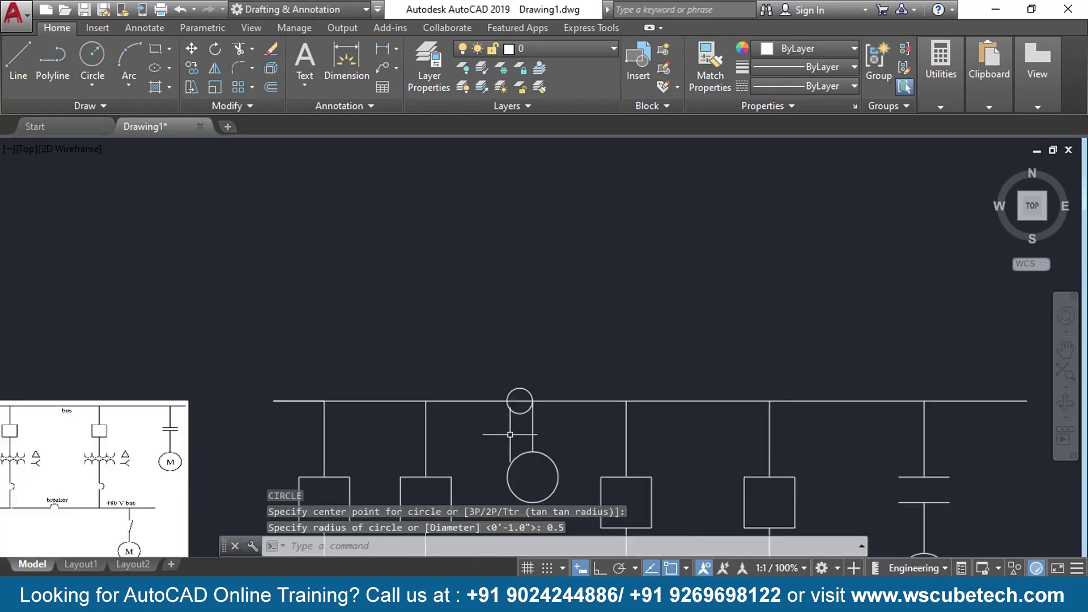
scroll(512, 426, up, 3)
scroll(512, 426, up, 4)
middle_drag(558, 383, 495, 432)
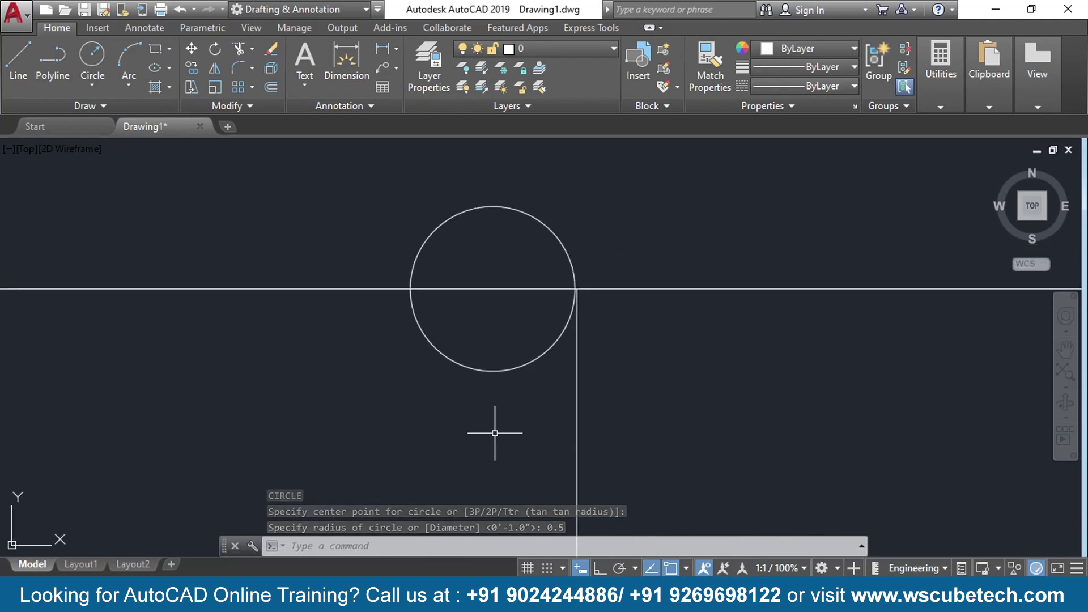
scroll(495, 422, up, 2)
scroll(495, 418, up, 2)
middle_drag(893, 233, 838, 389)
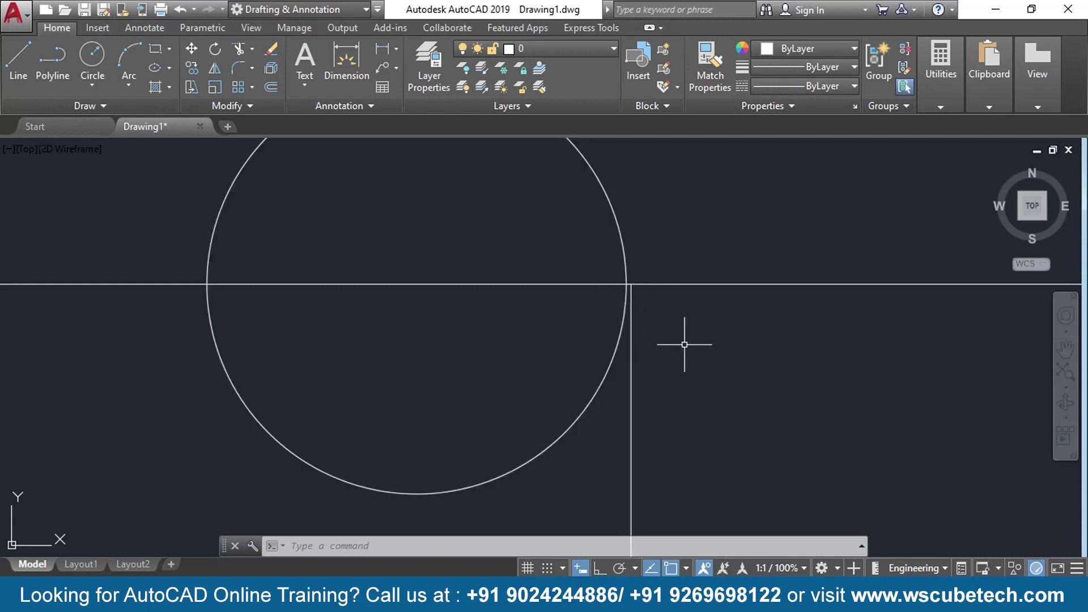
text(m)
key(Return)
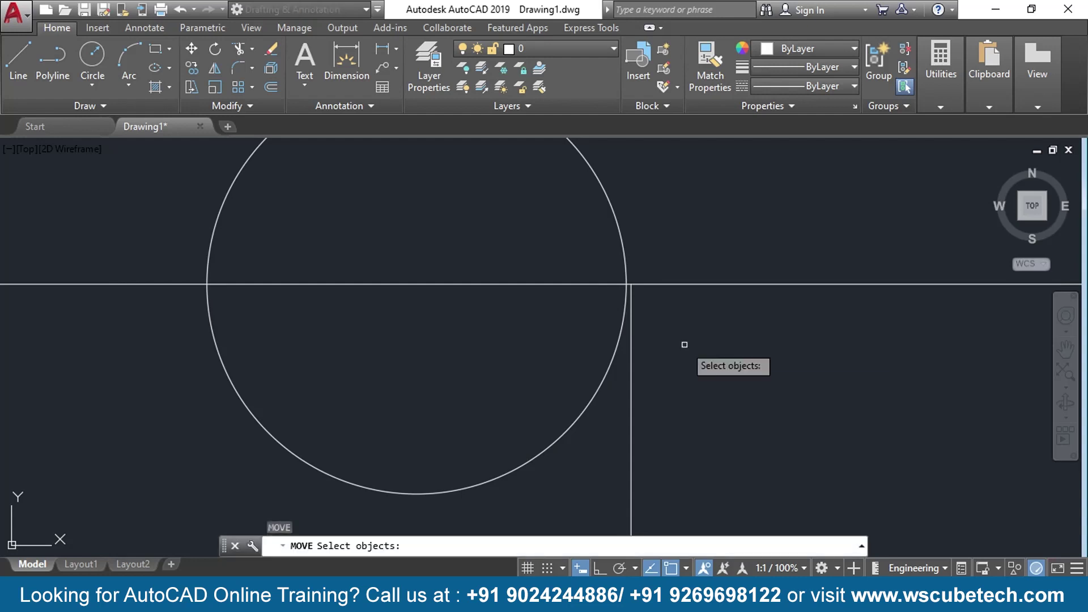
click(616, 214)
key(Return)
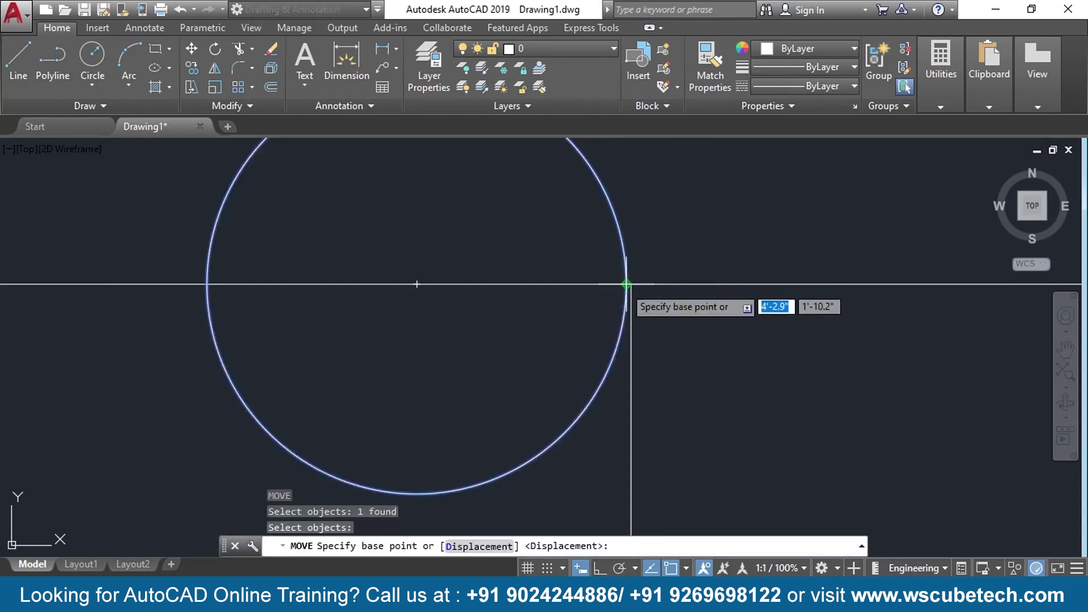
click(627, 283)
scroll(642, 267, up, 4)
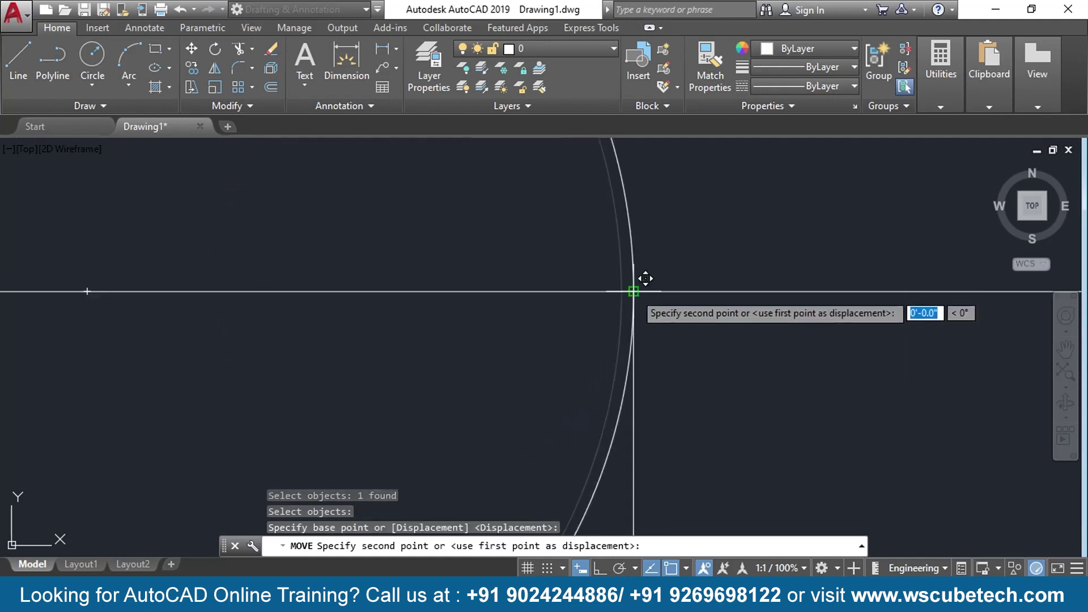
click(635, 290)
scroll(668, 357, down, 4)
scroll(711, 391, down, 3)
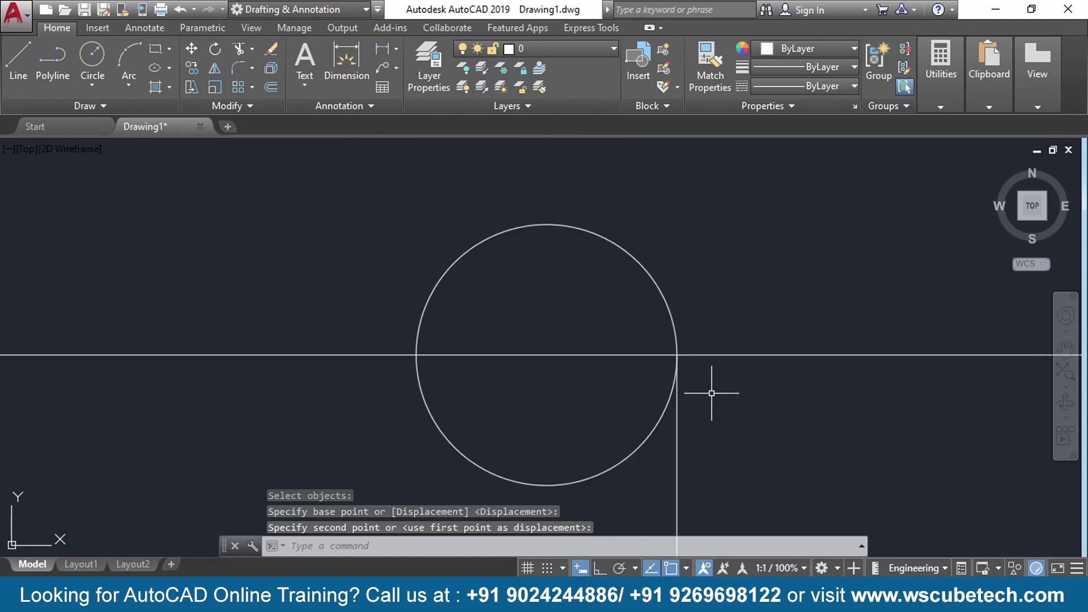
- Compare the small circle on the upper bus and its neighbouring branches with the reference image
scroll(736, 409, down, 2)
middle_drag(728, 408, 690, 322)
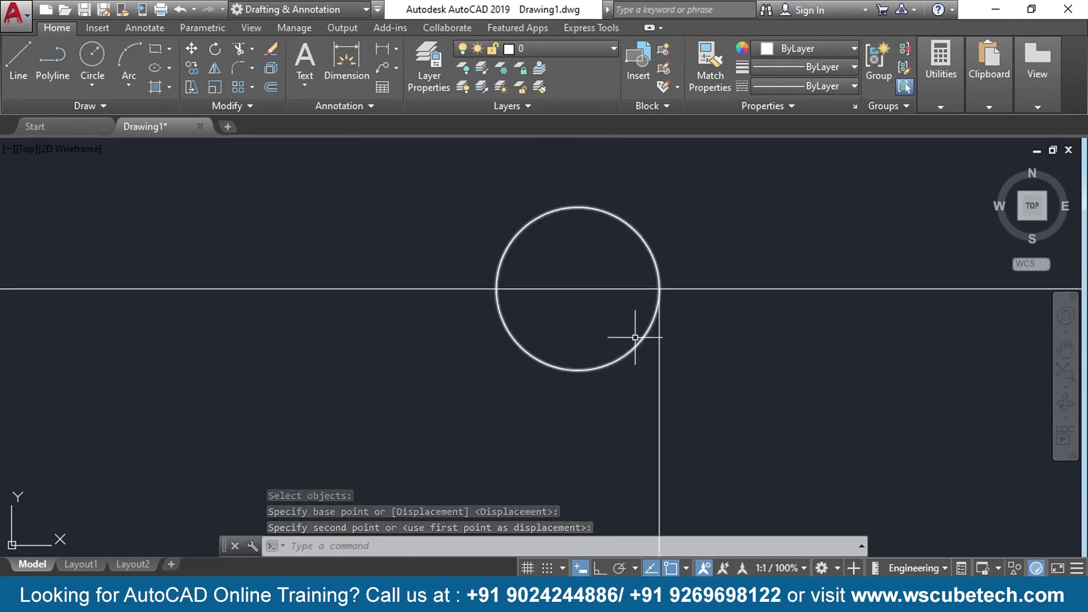
scroll(528, 352, down, 5)
middle_drag(360, 348, 754, 321)
scroll(401, 328, up, 4)
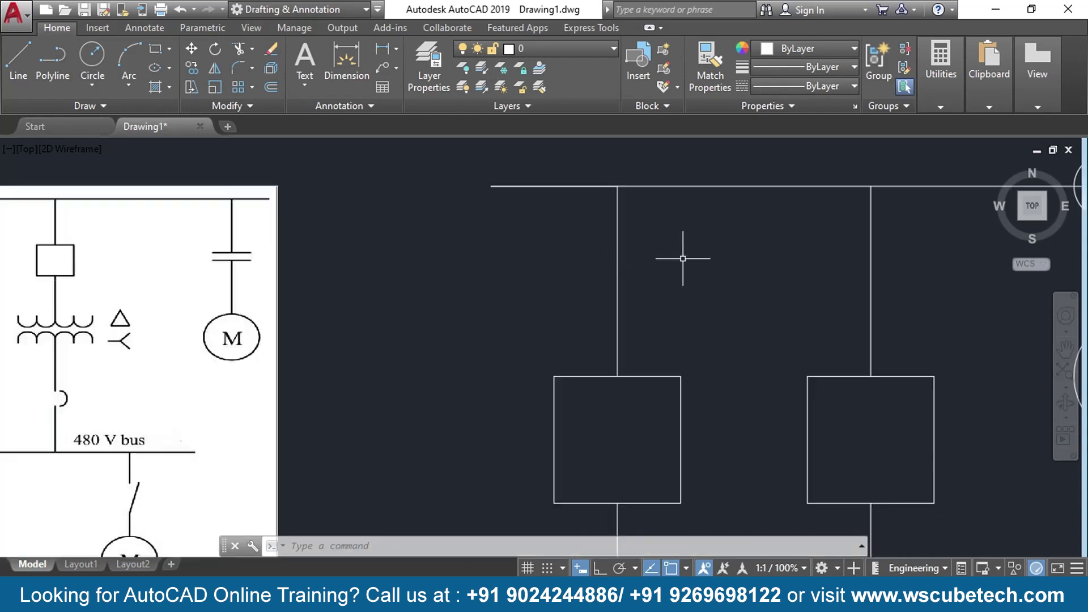
scroll(685, 257, down, 5)
mouse_move(881, 304)
middle_down()
mouse_move(789, 305)
mouse_move(589, 340)
middle_up()
scroll(590, 316, up, 5)
middle_drag(585, 291, 591, 436)
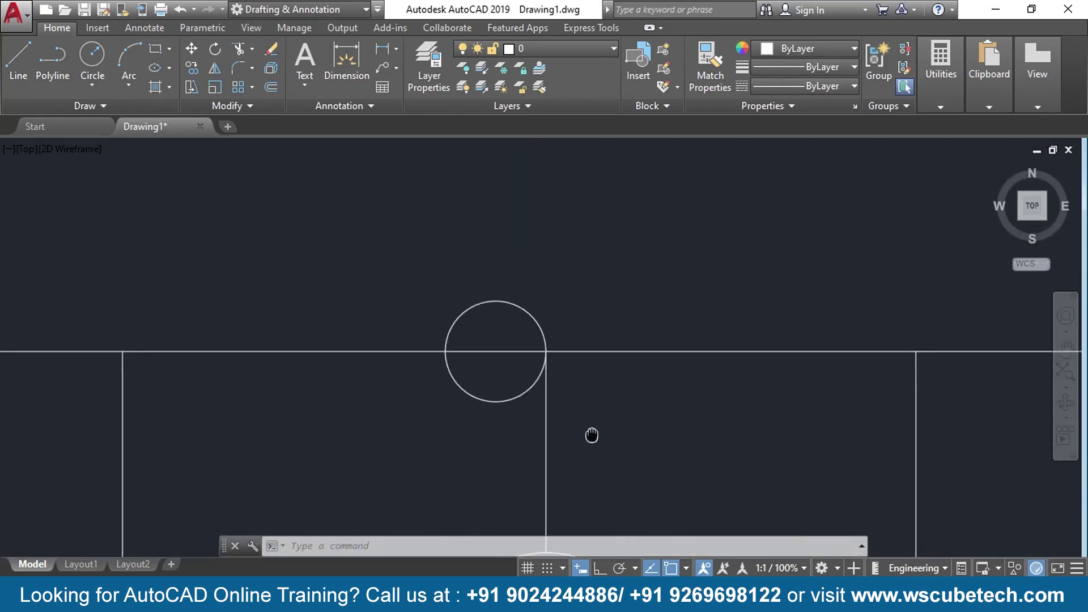
scroll(590, 424, up, 2)
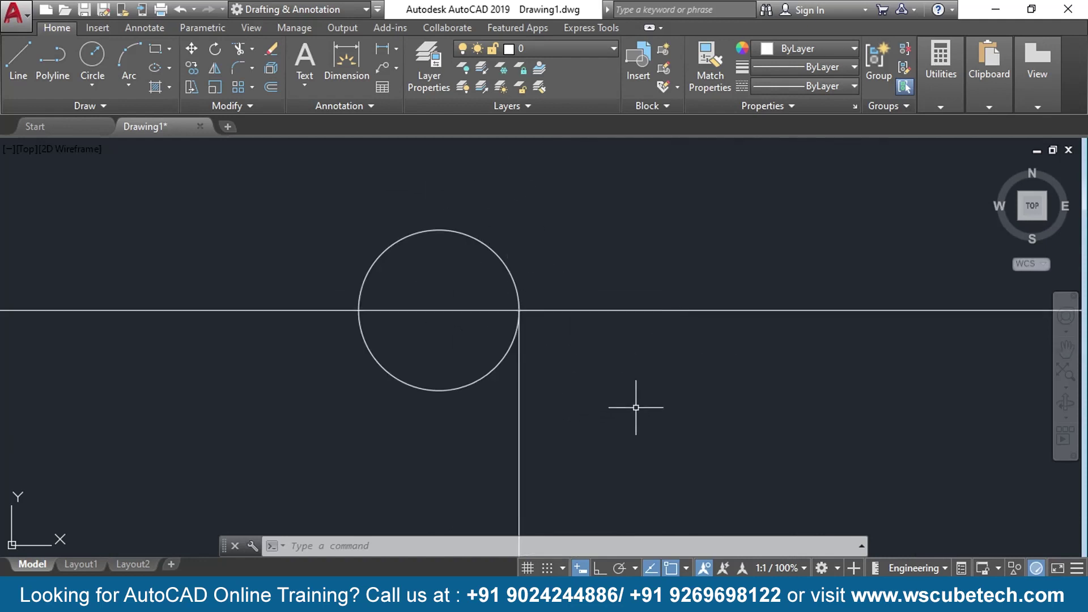
- Copy the small circle from its left quadrant to the ammeter branch's top end, so the two circles touch there
text(co)
key(Return)
click(511, 276)
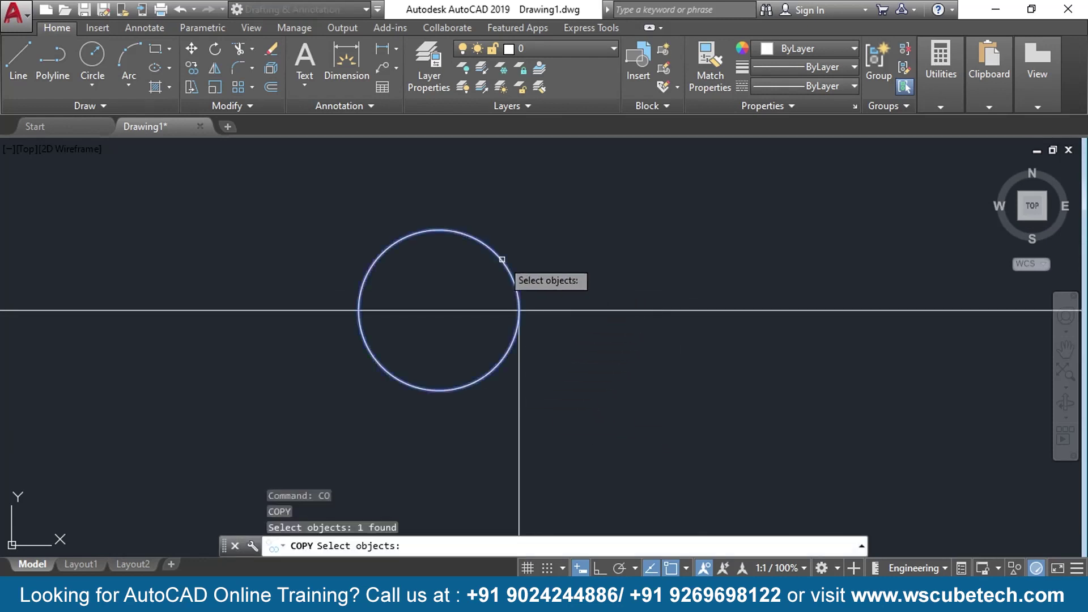
key(Return)
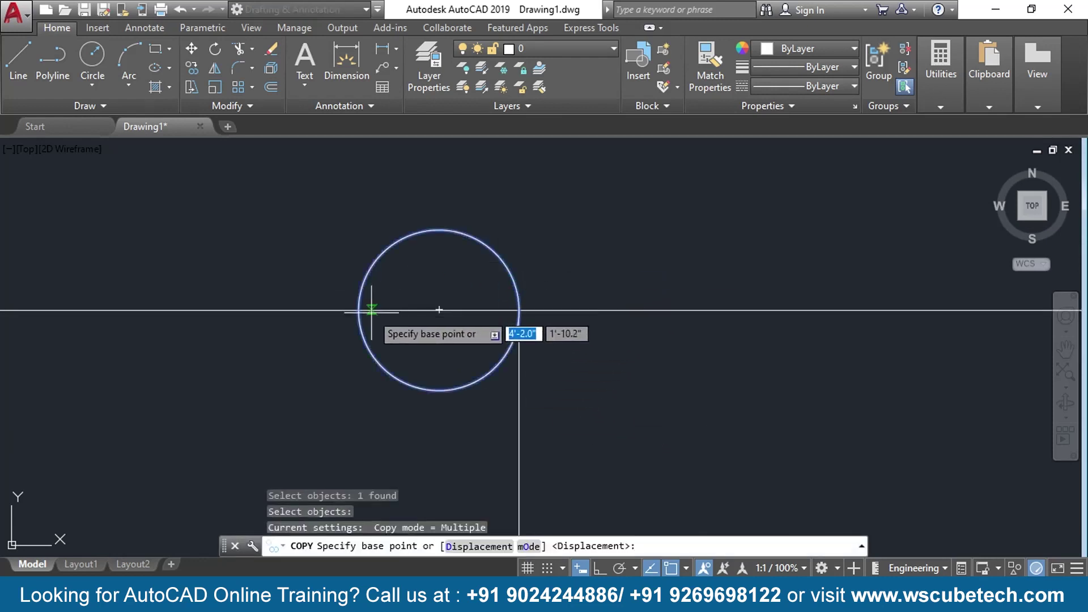
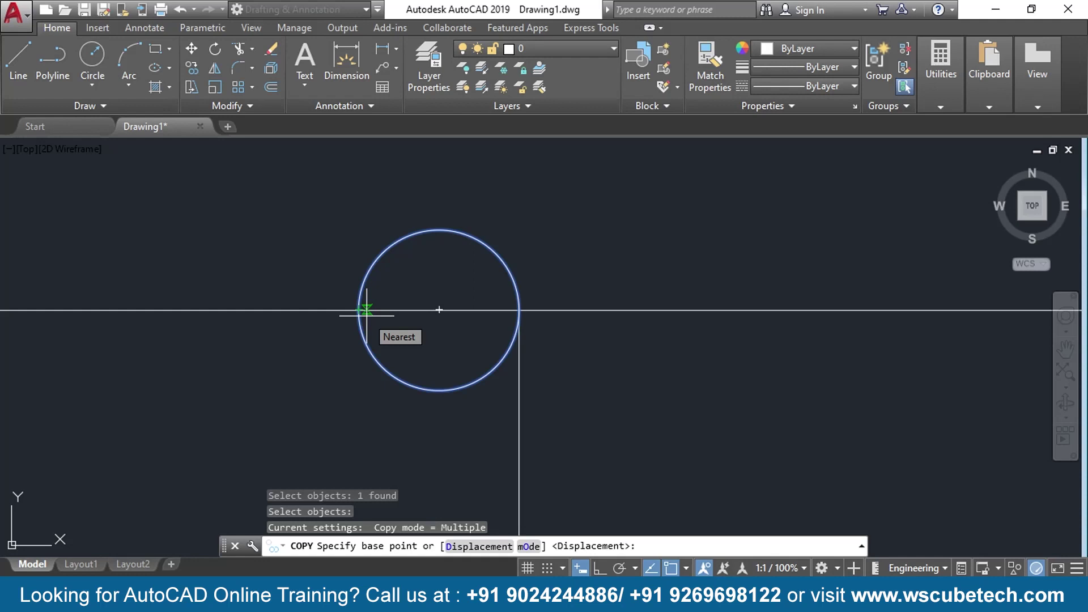
click(358, 309)
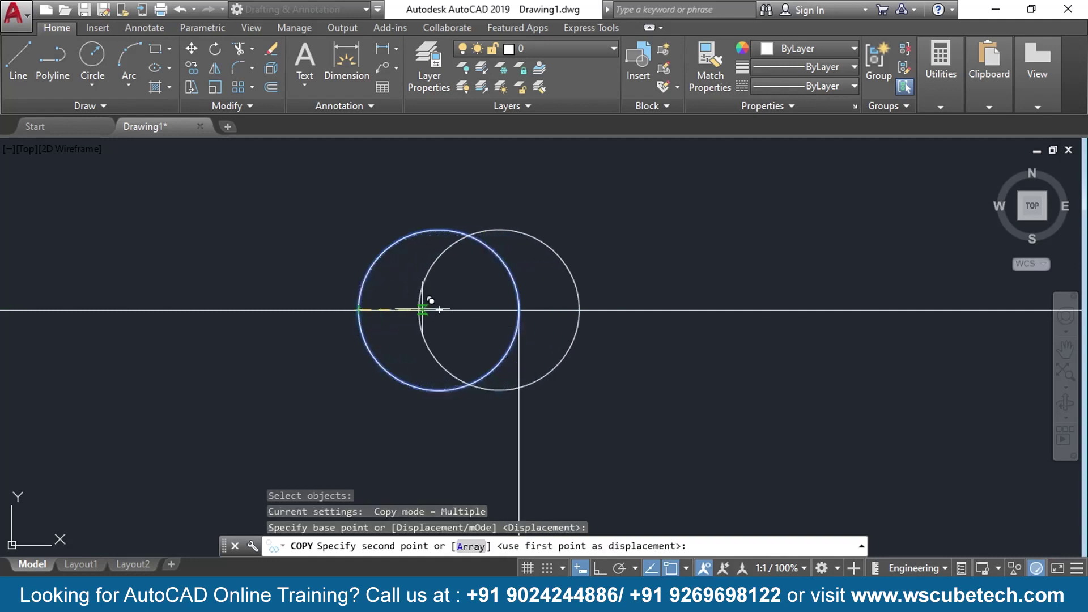
click(518, 310)
key(Return)
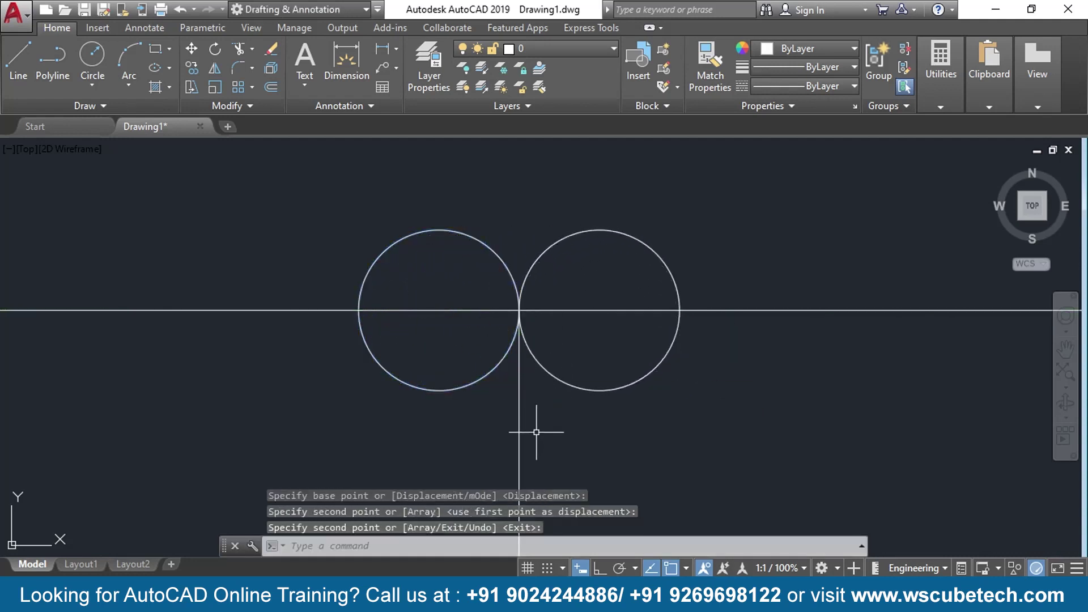
scroll(357, 449, down, 2)
scroll(359, 445, up, 2)
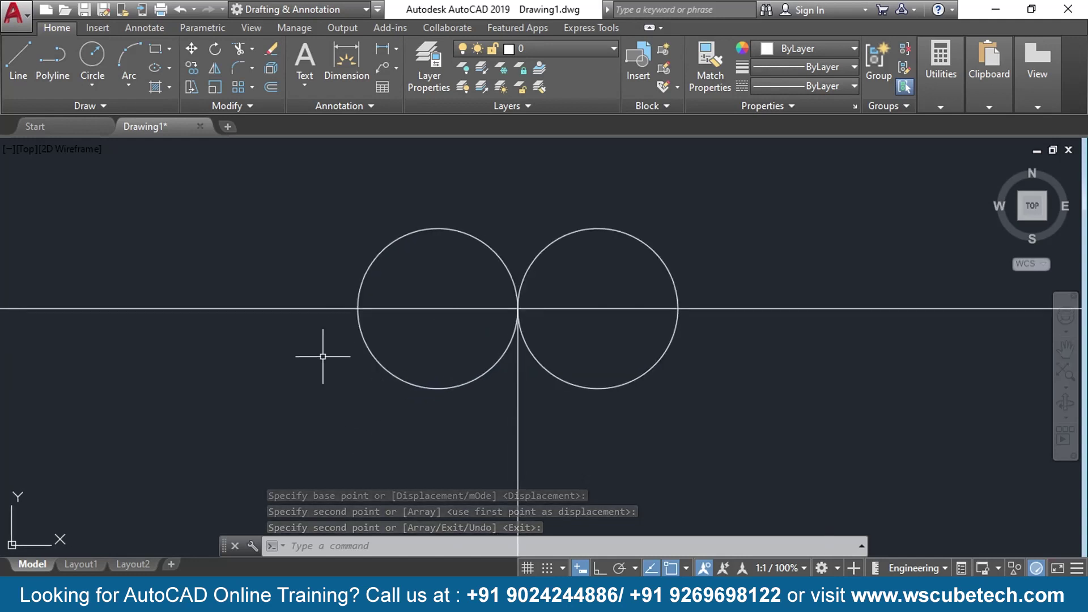
- Trim away the lower halves of both small circles below the upper bus, using all objects as cutting edges
text(TR)
key(Return)
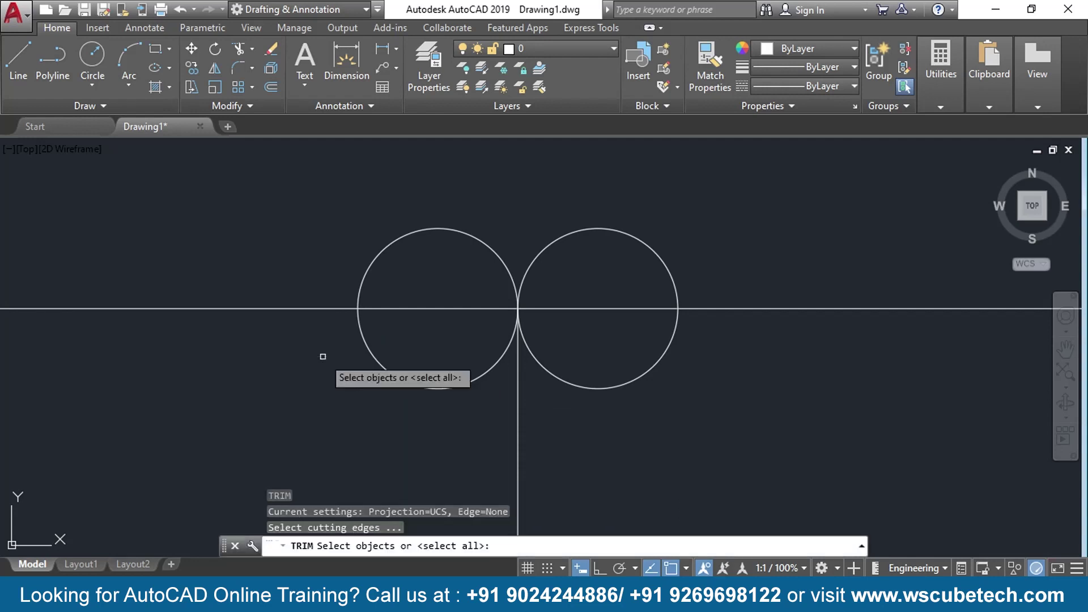
key(Return)
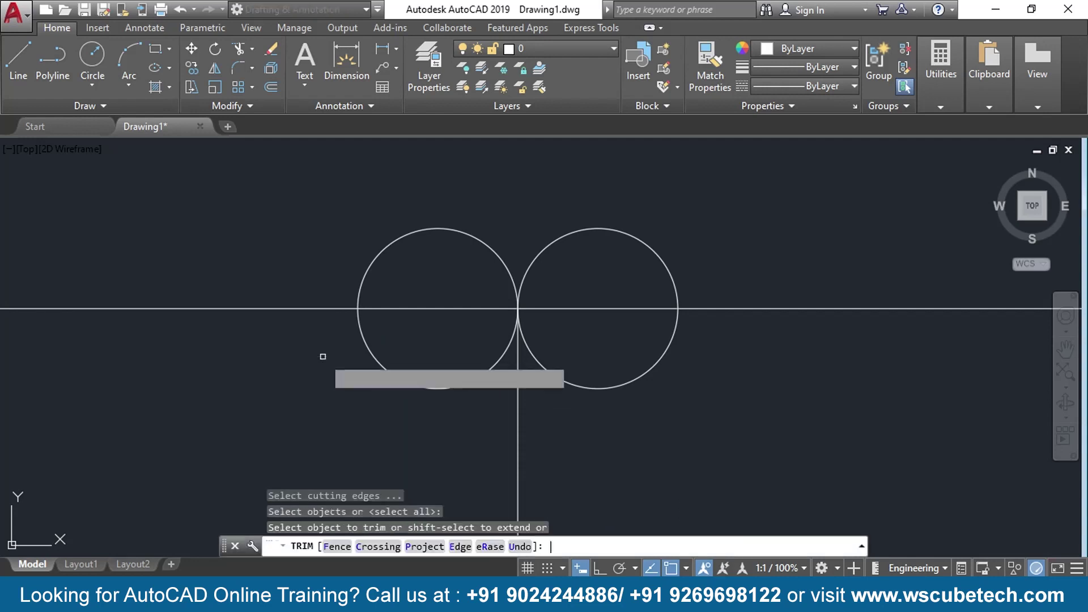
click(364, 342)
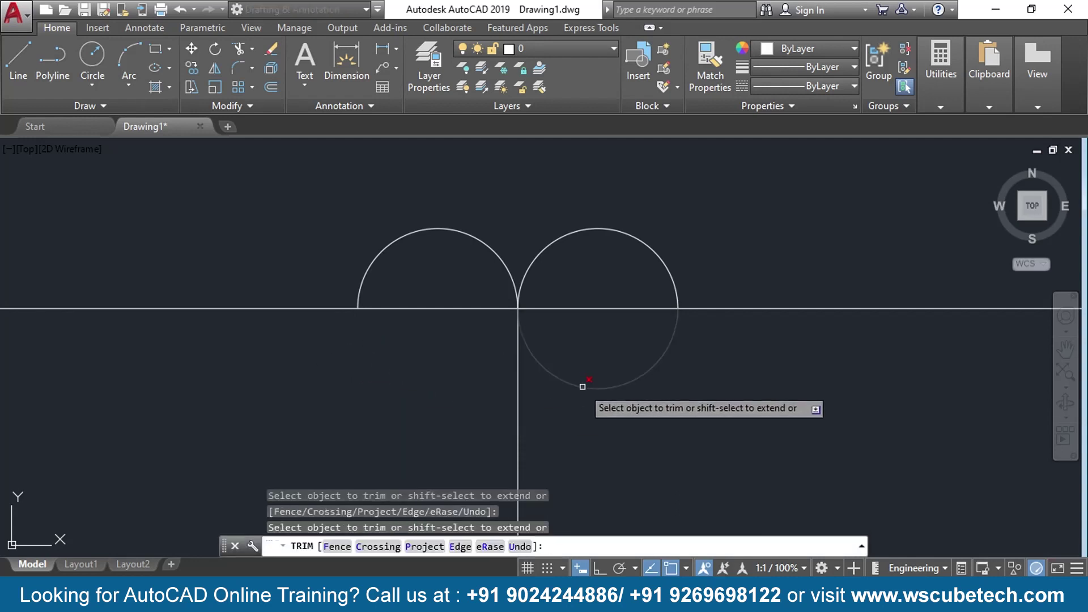
click(584, 383)
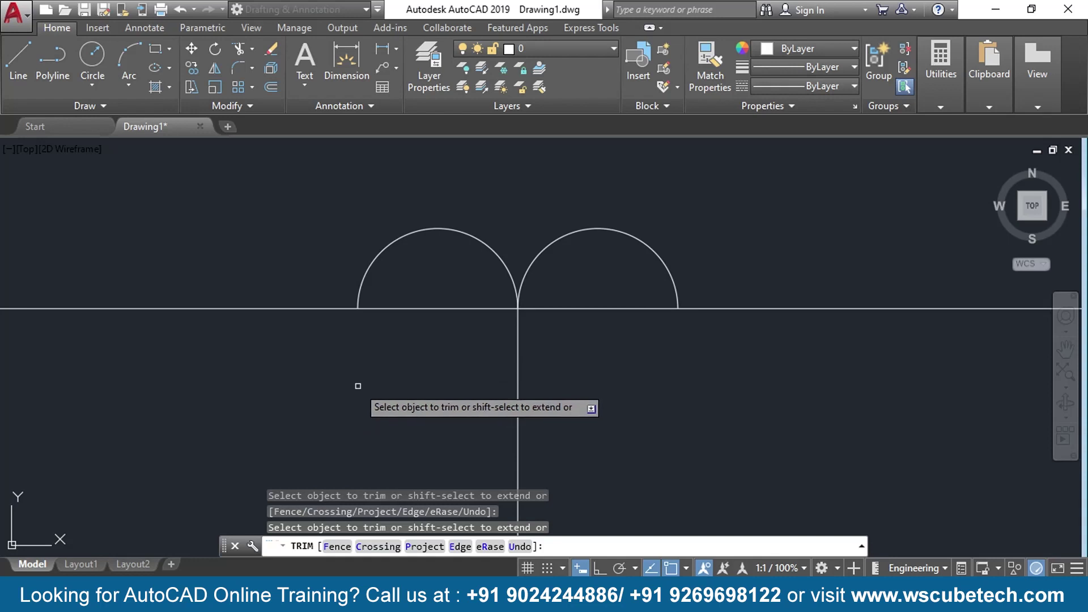
key(Return)
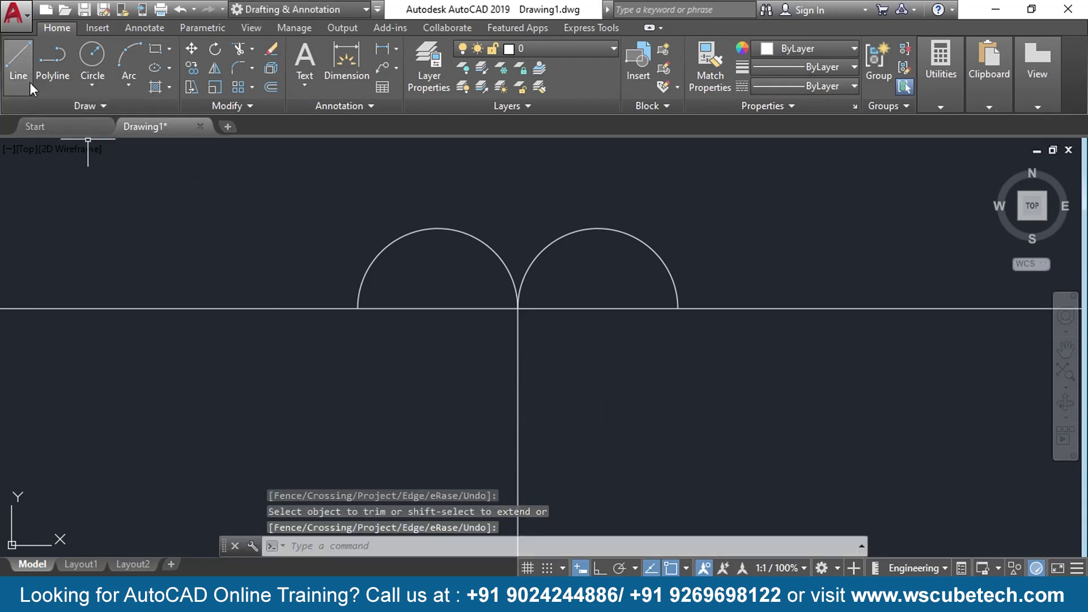
- Draw a vertical line about 0.2 inch long downward from the left arc's outer end on the upper bus
text(l)
key(Return)
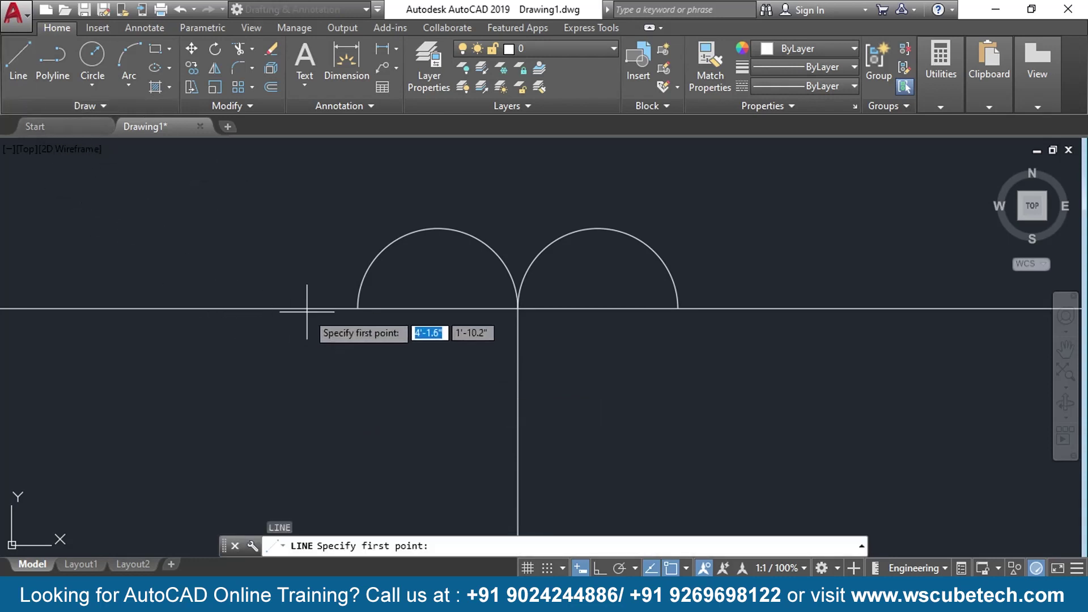
click(357, 308)
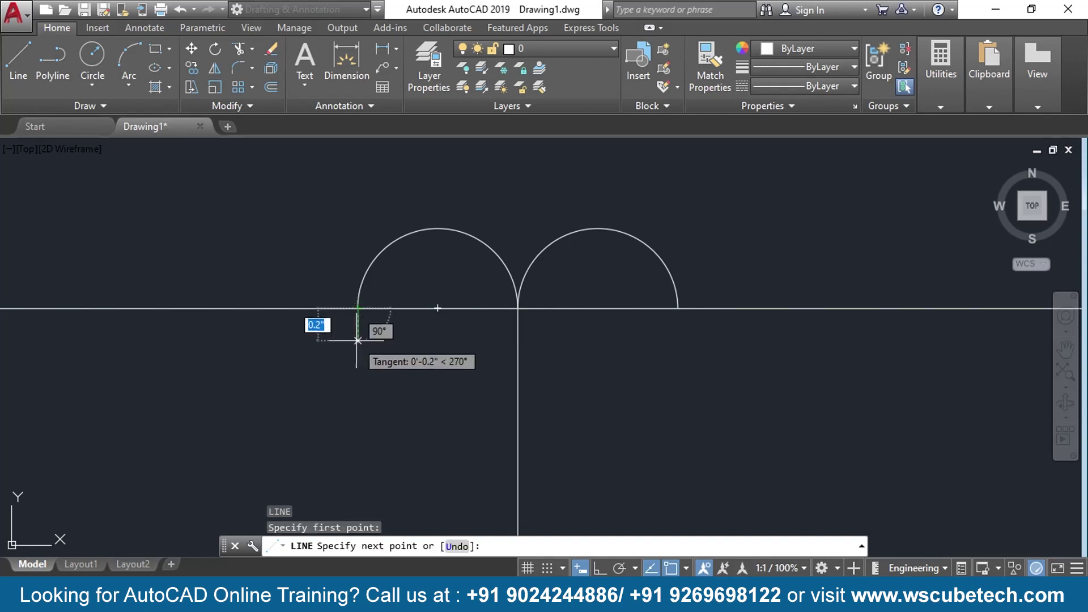
click(358, 346)
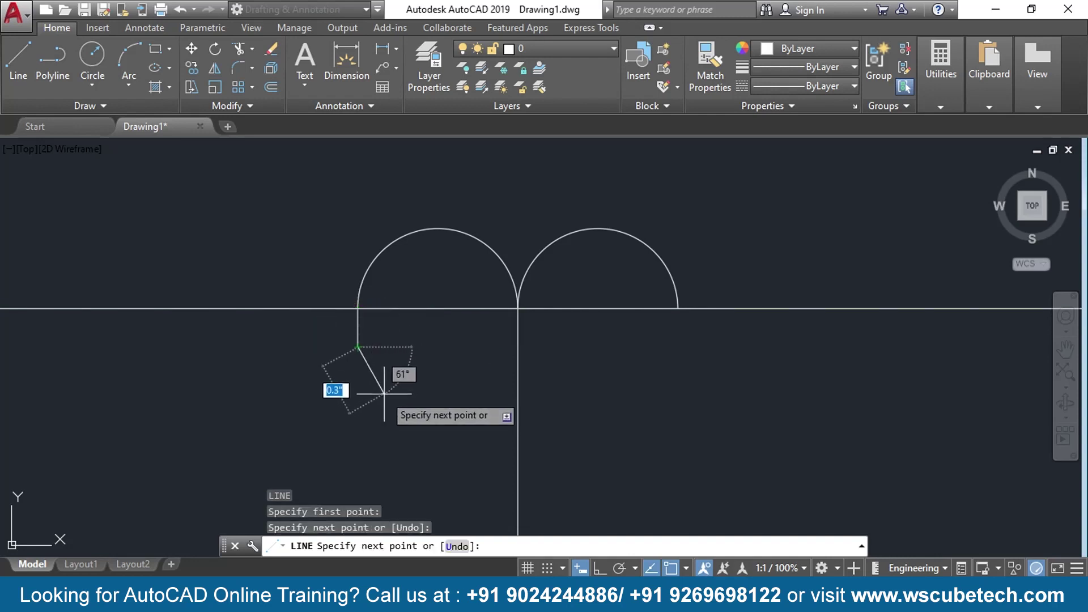
key(Return)
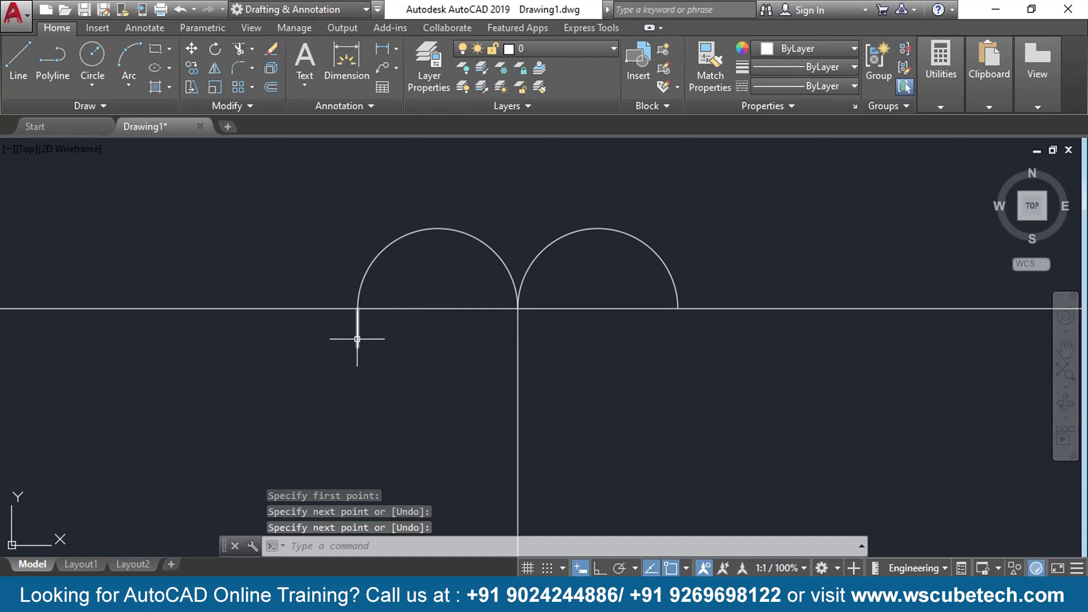
- Try copying the short vertical line from its top end to the right arc's outer end, and undo the copy
text(co)
key(Return)
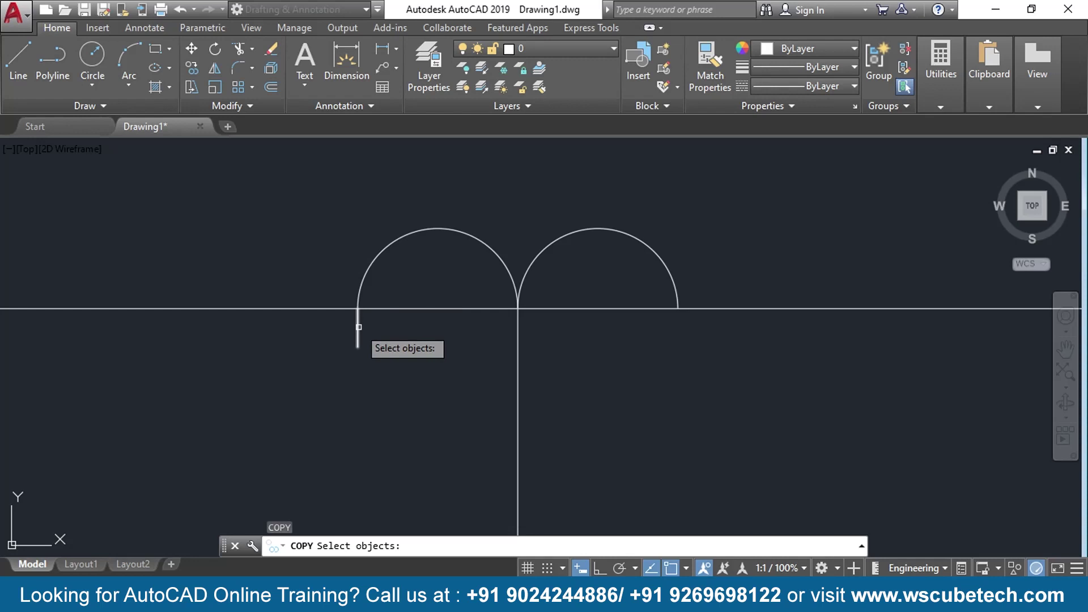
click(358, 327)
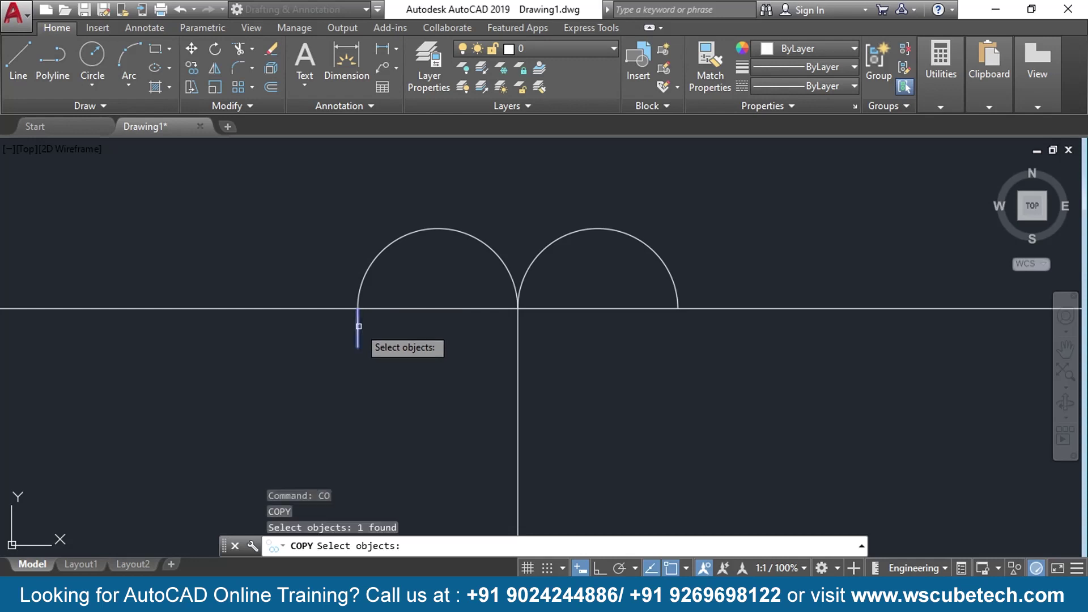
key(Return)
click(357, 309)
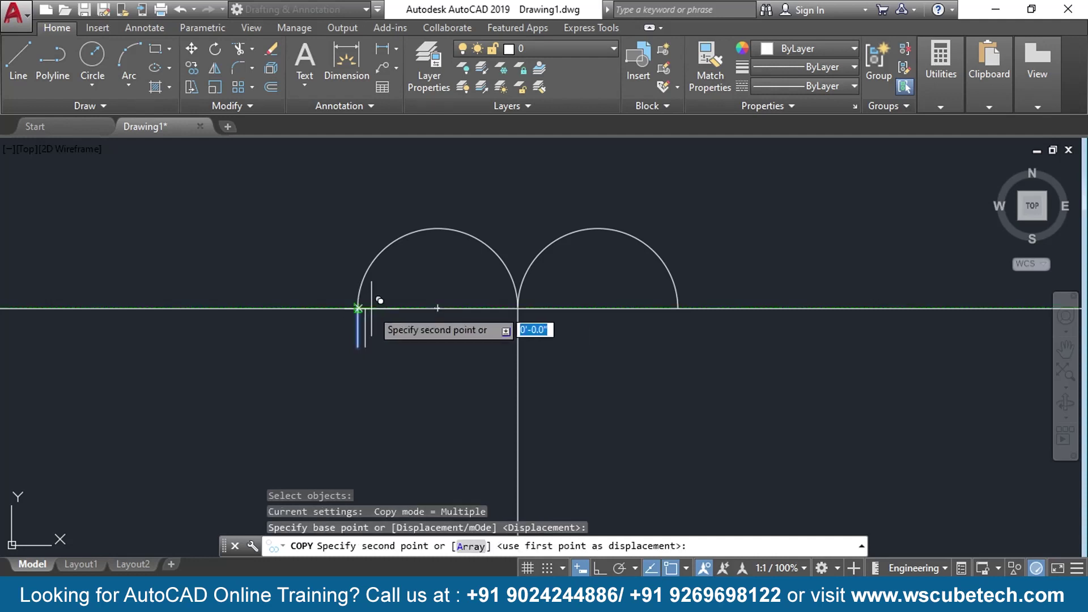
click(677, 308)
key(Return)
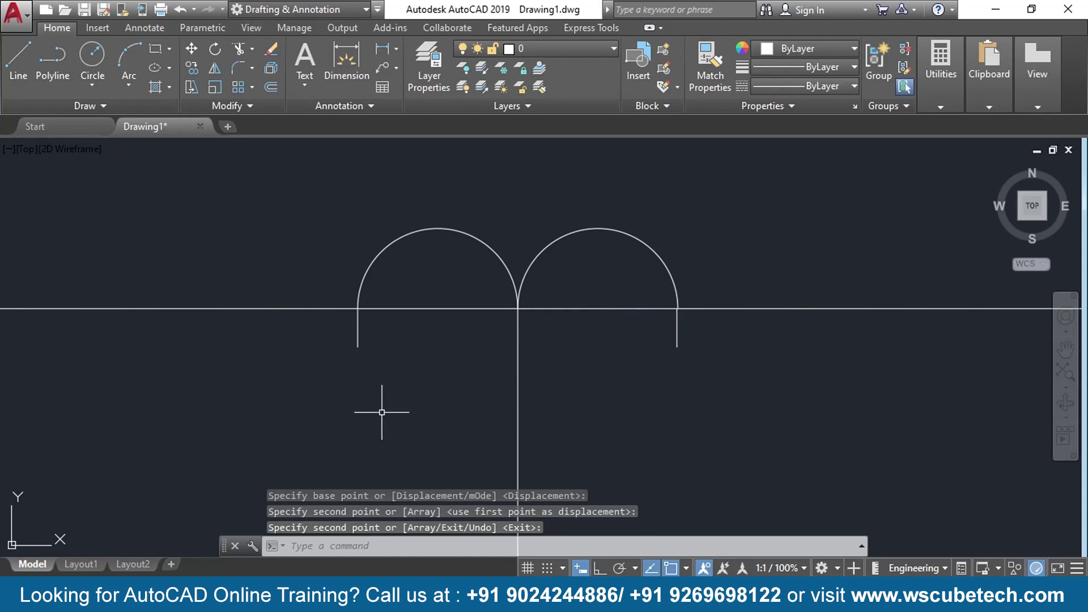
click(676, 328)
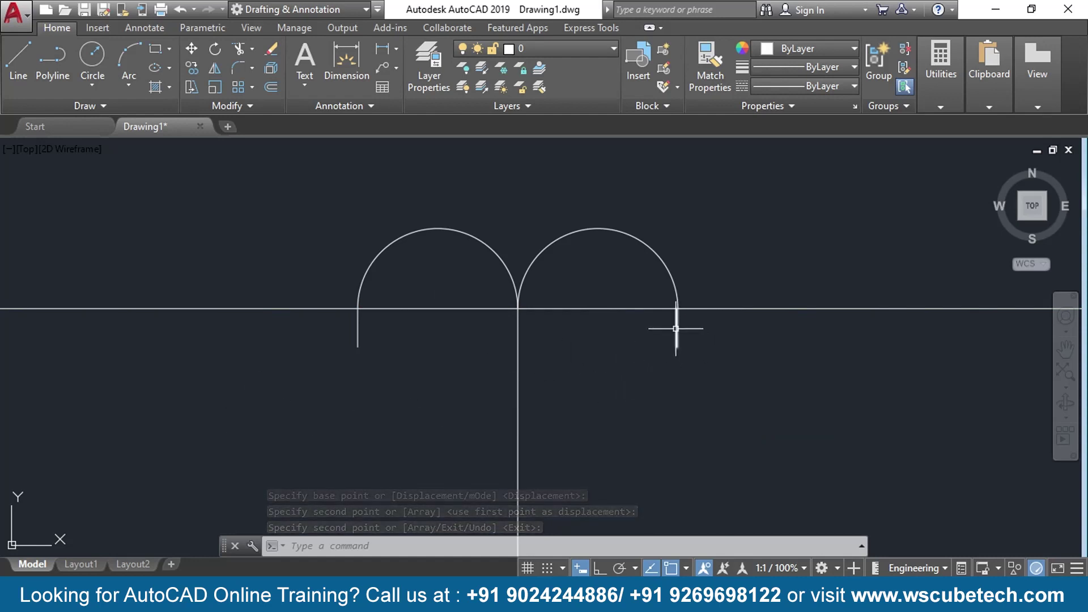
key(ctrl+z)
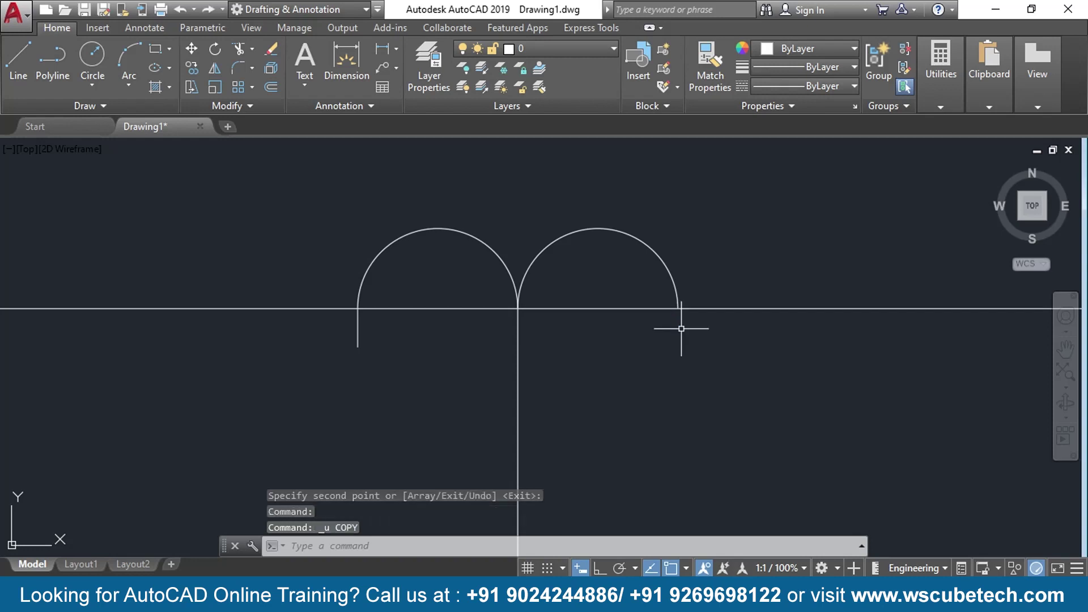
- Copy the short vertical line below the left arc from its top end to the right arc's outer endpoint
text(o)
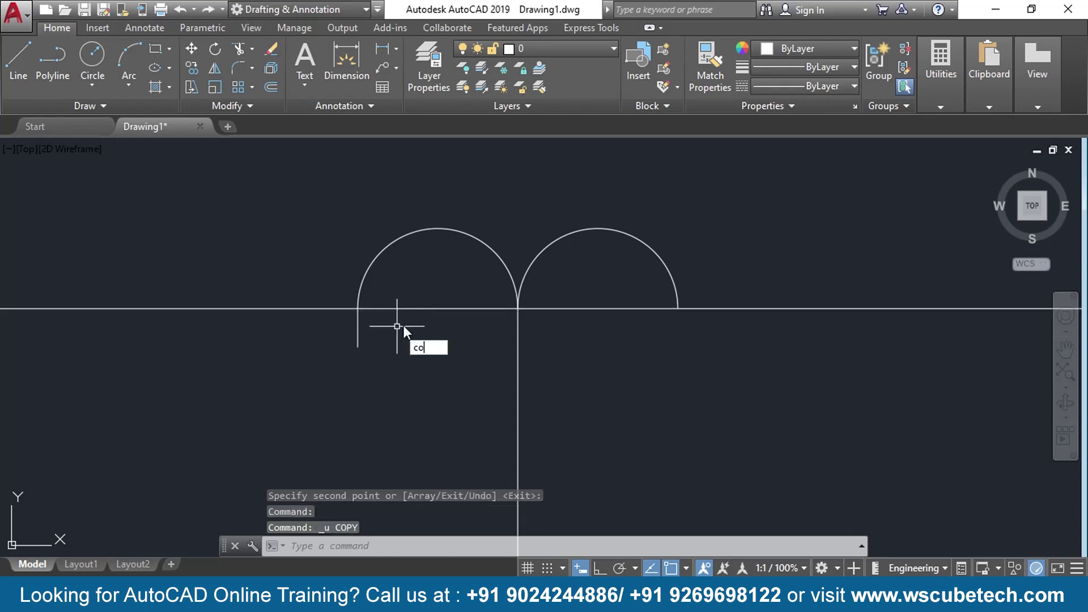
key(Return)
click(356, 329)
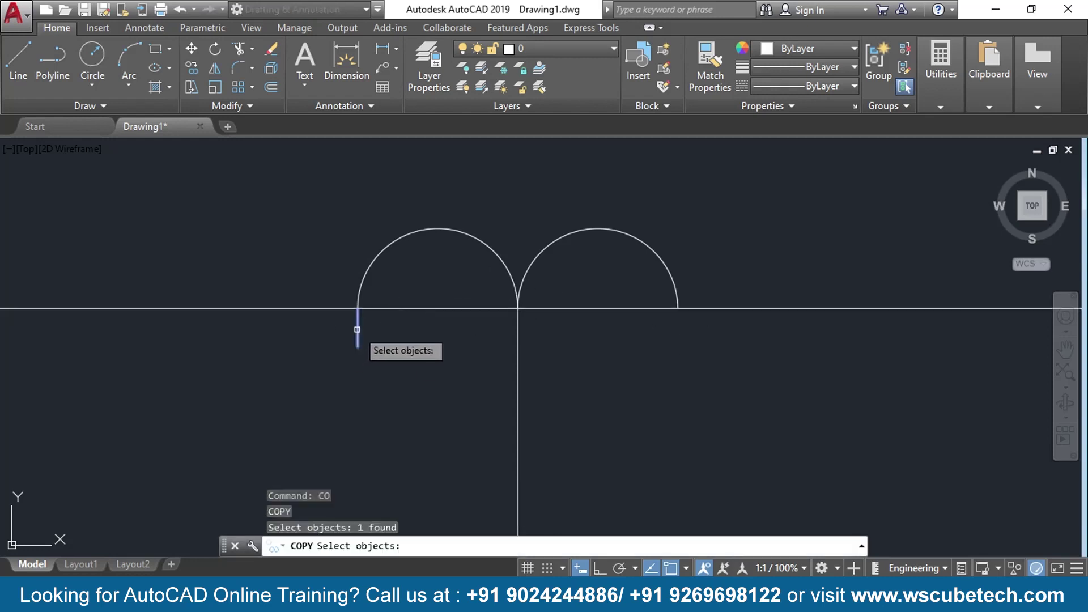
key(Return)
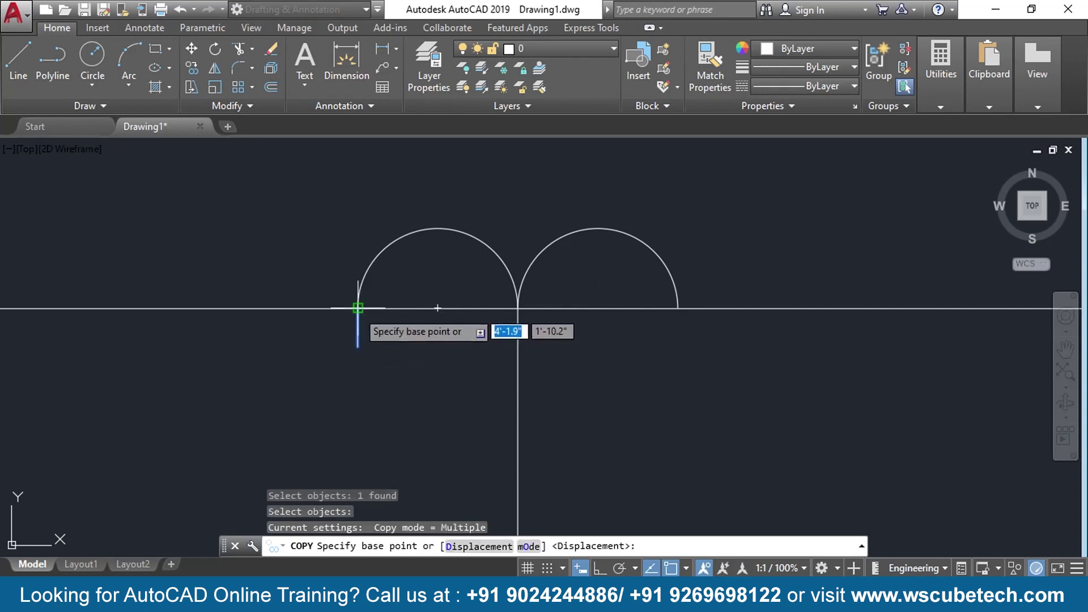
click(357, 308)
click(678, 308)
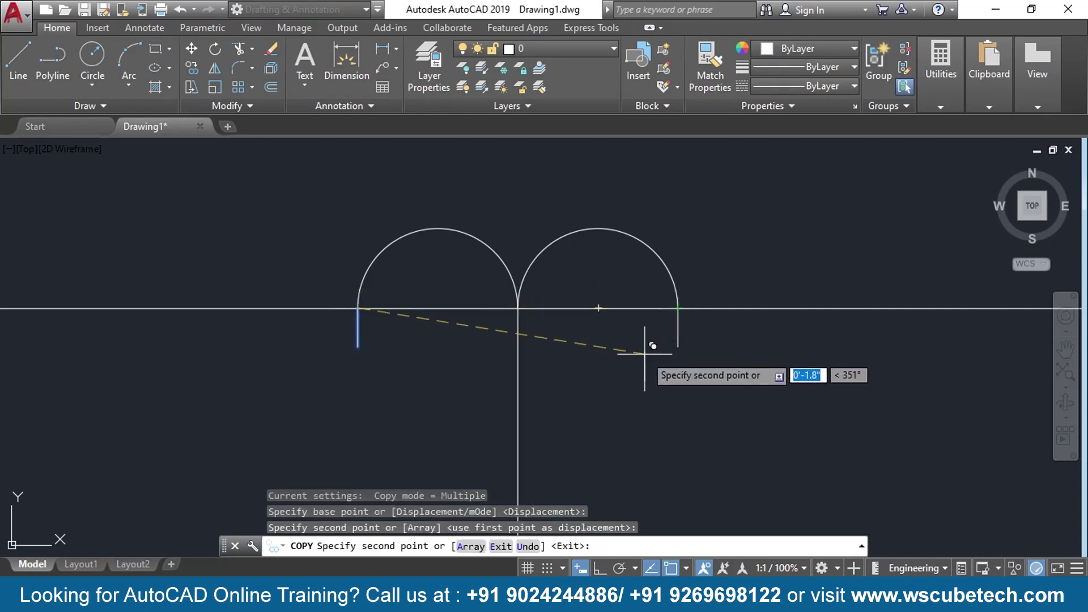
key(Return)
- Compare the transformer symbols in the reference image with the paired horizontal lines below the square boxes in the drawing
scroll(636, 369, down, 5)
middle_drag(554, 448, 550, 387)
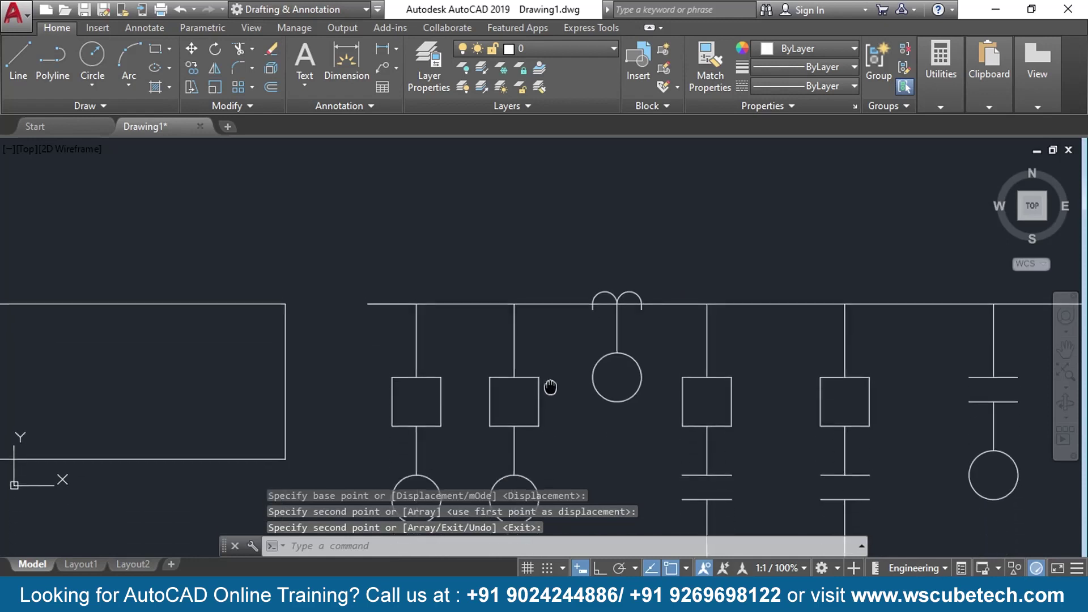
scroll(118, 356, up, 4)
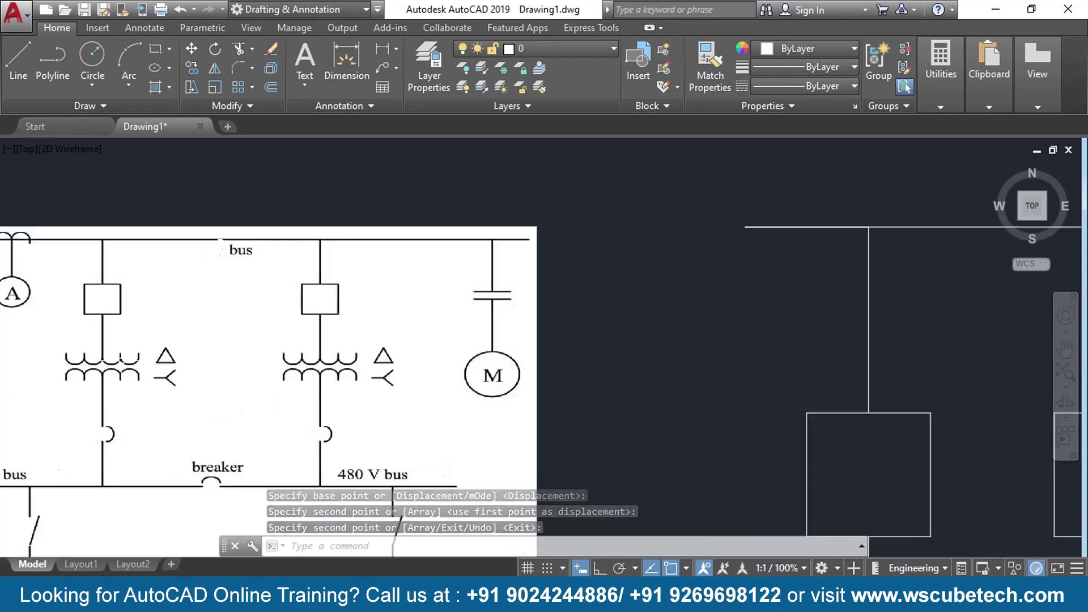
middle_drag(56, 350, 266, 300)
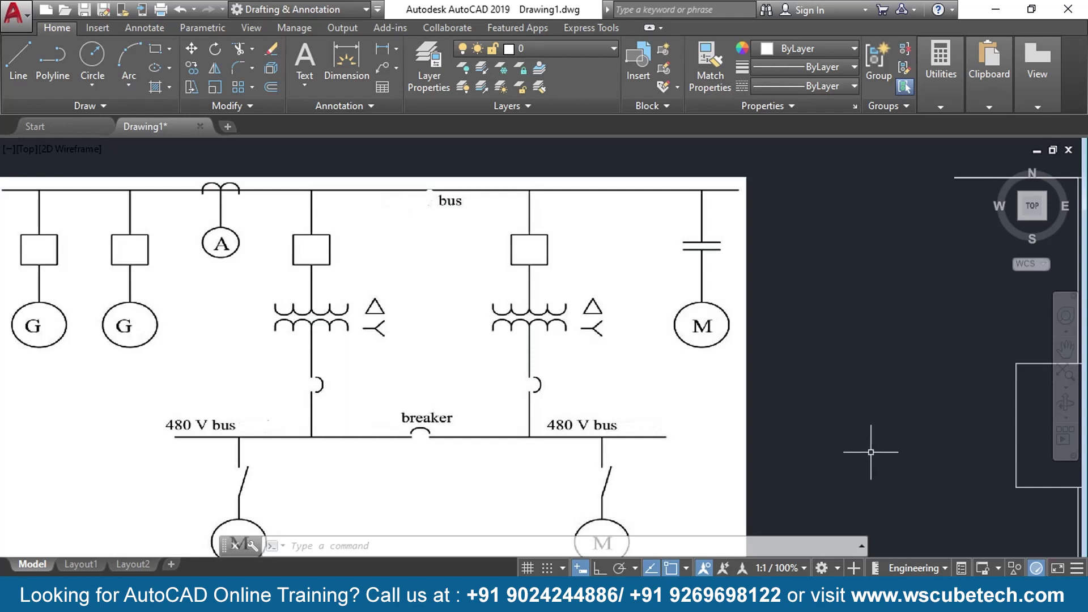
middle_drag(875, 456, 559, 376)
middle_drag(1033, 407, 583, 381)
scroll(893, 426, down, 2)
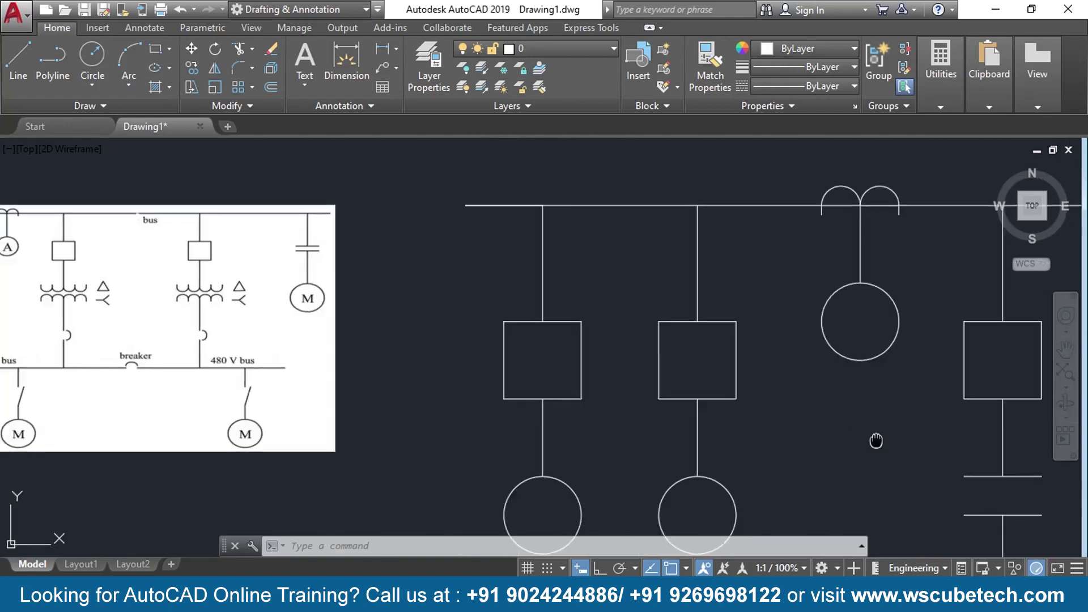
middle_drag(874, 439, 350, 301)
- Convert the left transformer's upper horizontal line into a revision cloud using the Object option, without reversing the arc direction
scroll(418, 369, up, 4)
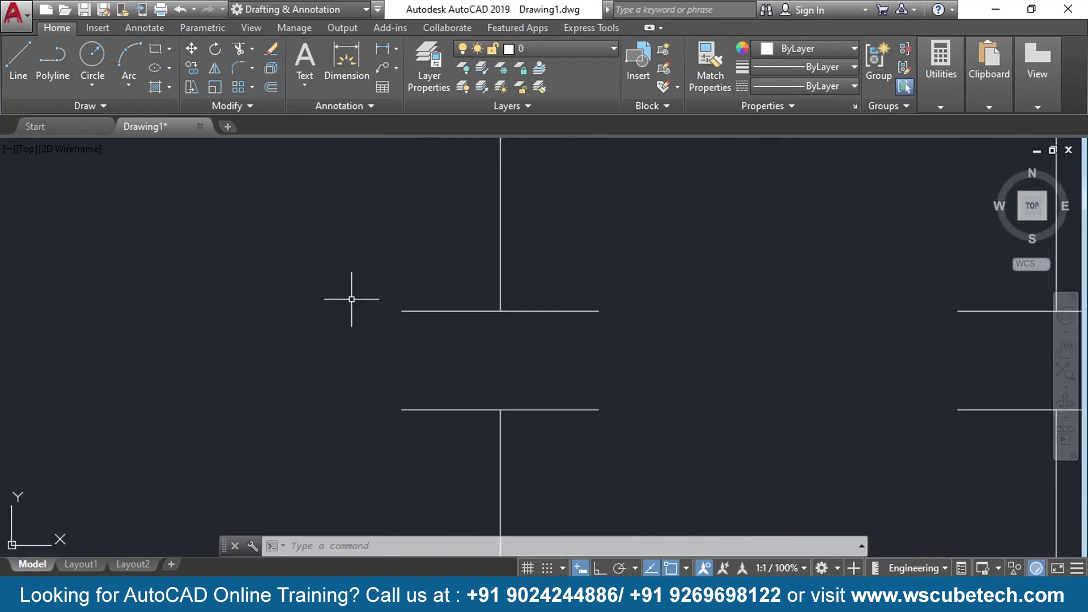
scroll(350, 300, down, 2)
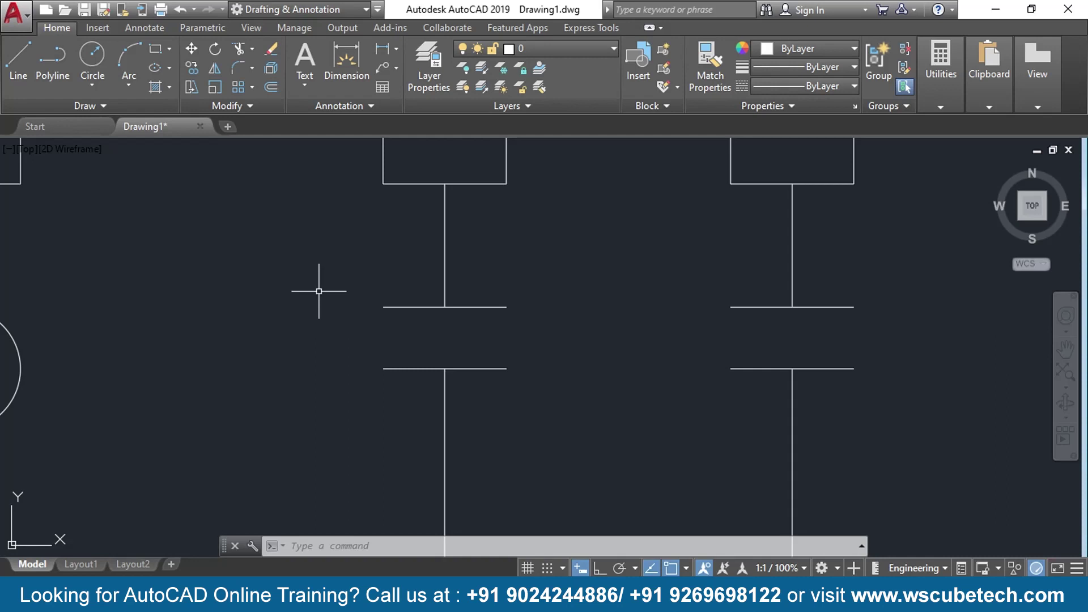
text(r)
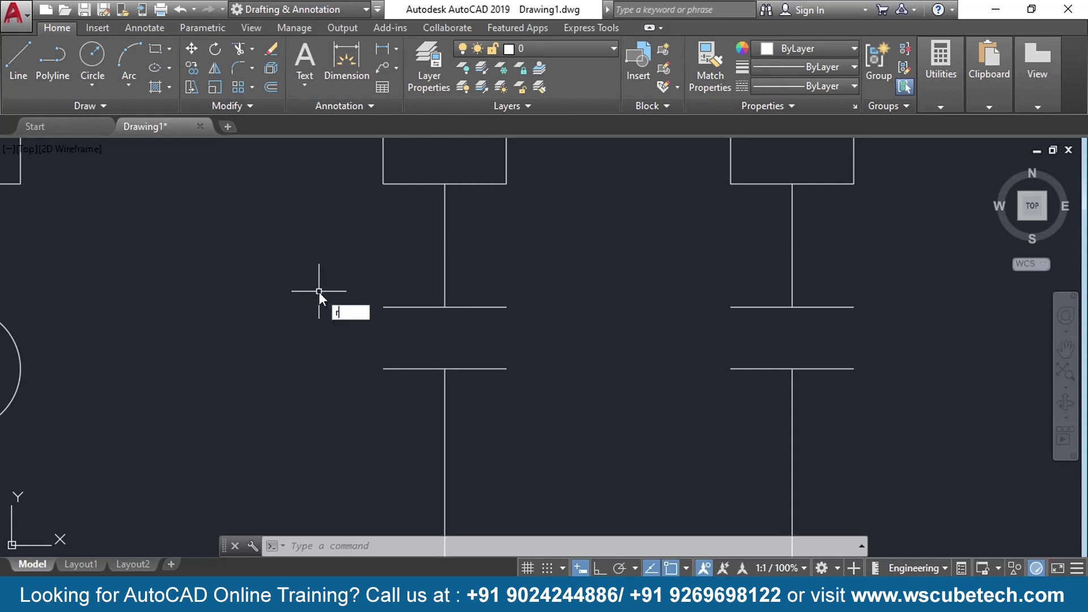
text(ev)
key(Down)
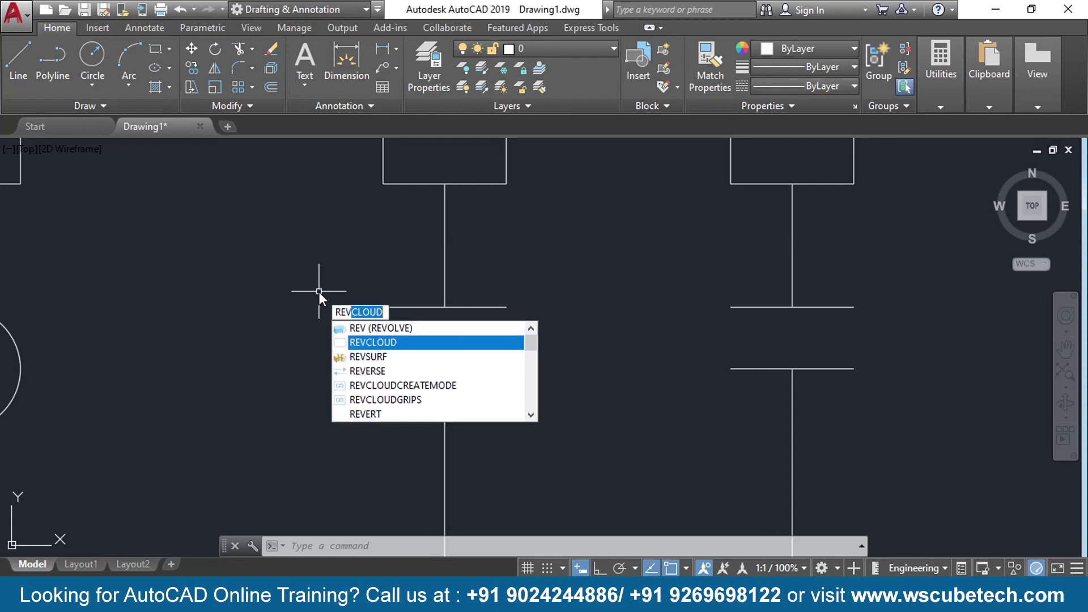
key(Return)
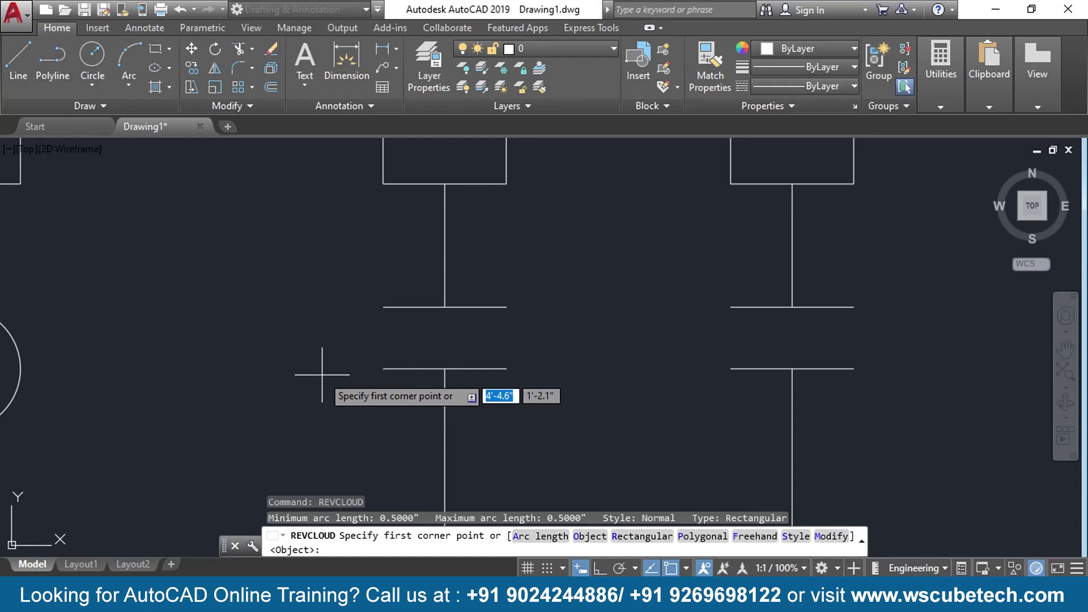
text(o)
key(Return)
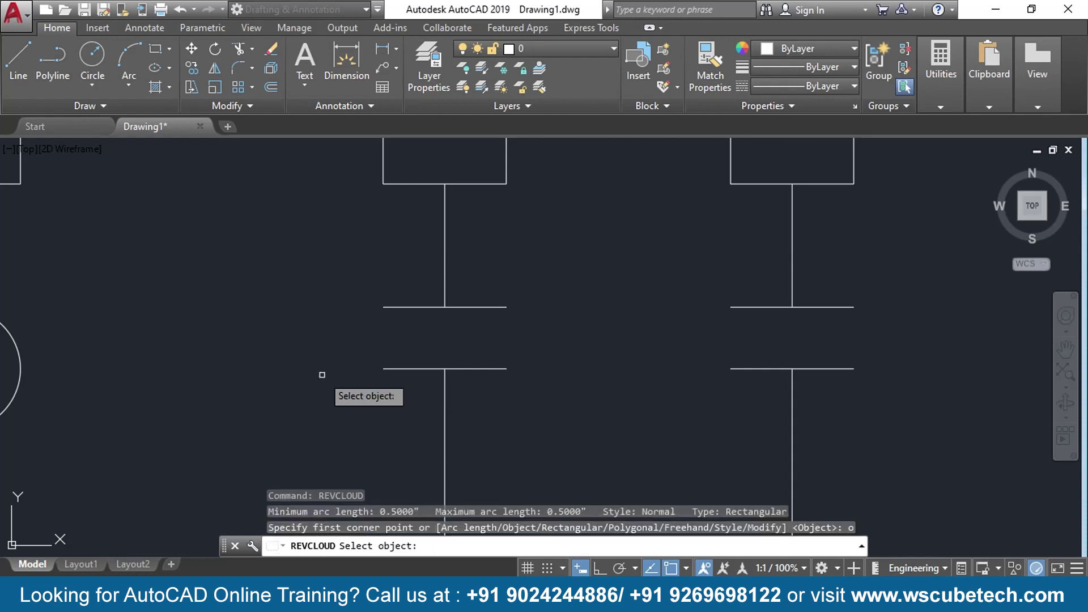
click(395, 307)
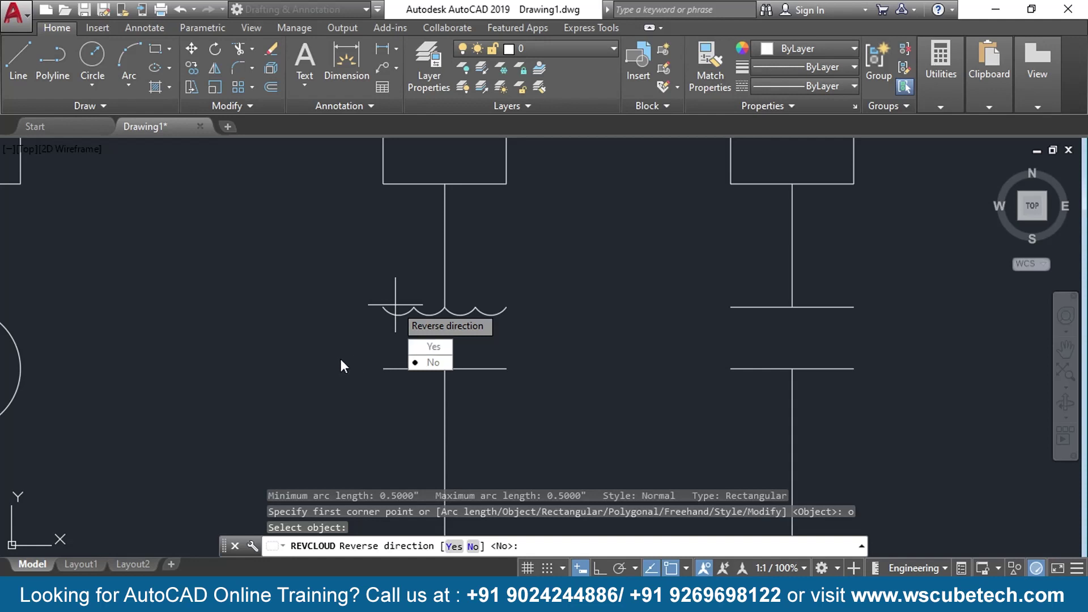
click(430, 362)
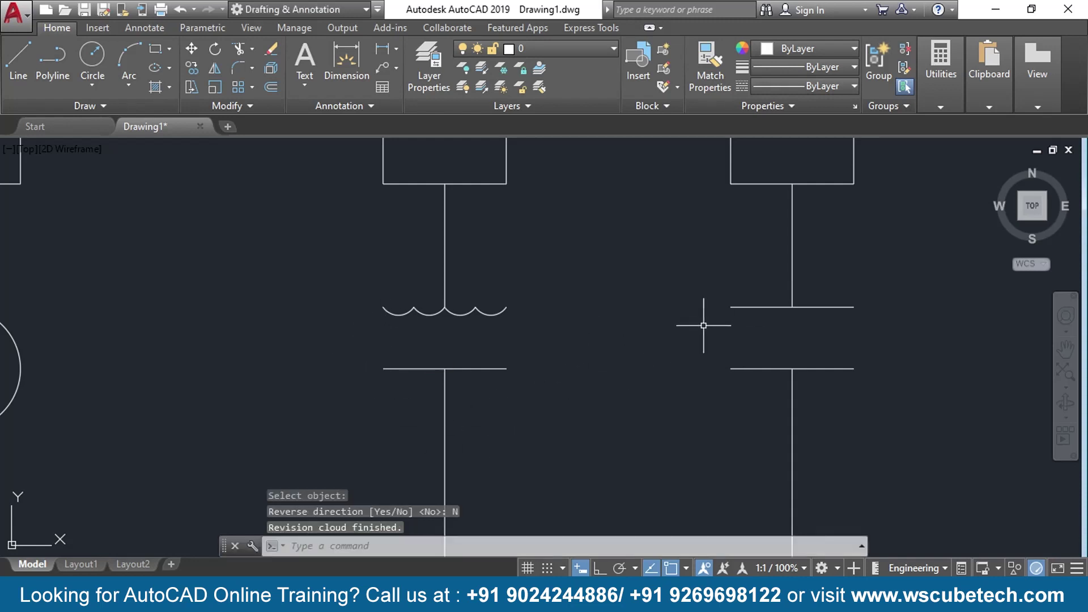
- Convert the right transformer's upper horizontal line into a revision cloud using the Object option, keeping the arc direction unreversed
middle_drag(704, 315, 539, 320)
text(REv)
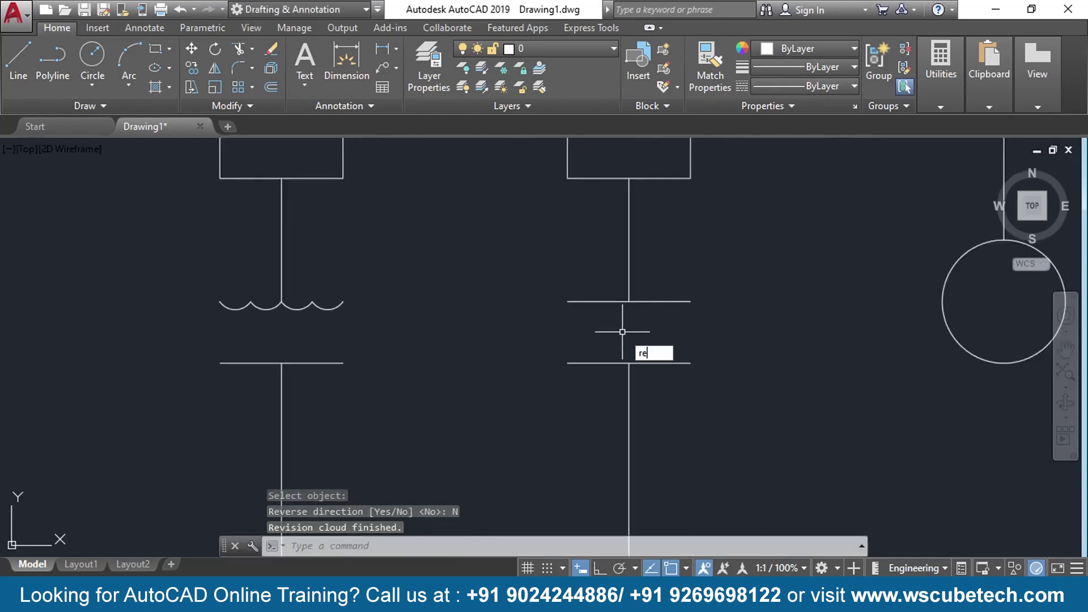
key(Down)
key(Return)
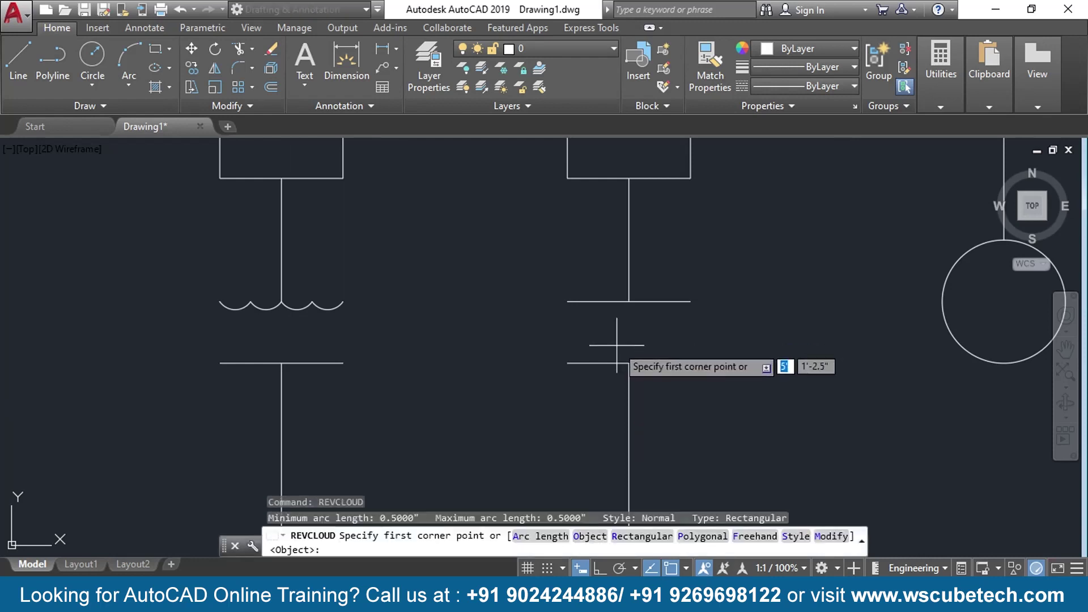
text(o)
key(Return)
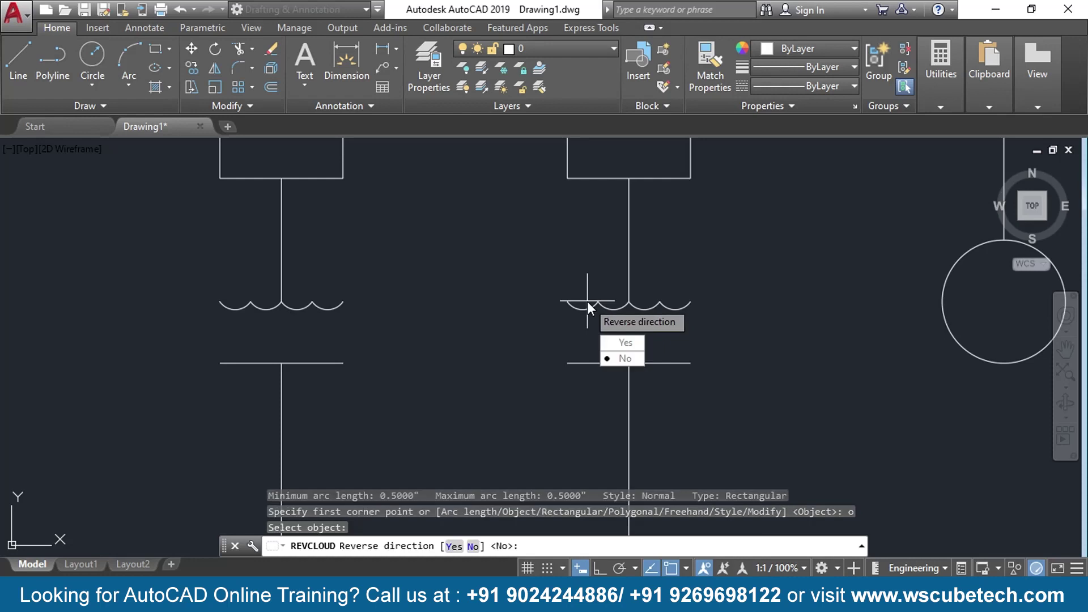
click(619, 360)
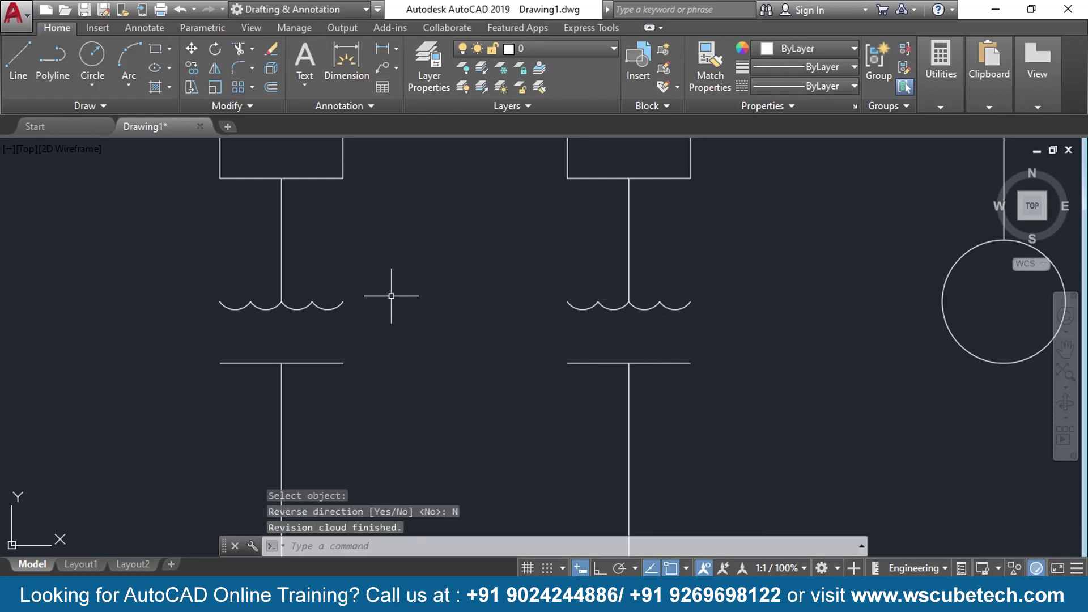
- Convert the left transformer's lower horizontal line into a revision cloud using the Object option, with the arc direction reversed
middle_drag(379, 358, 612, 371)
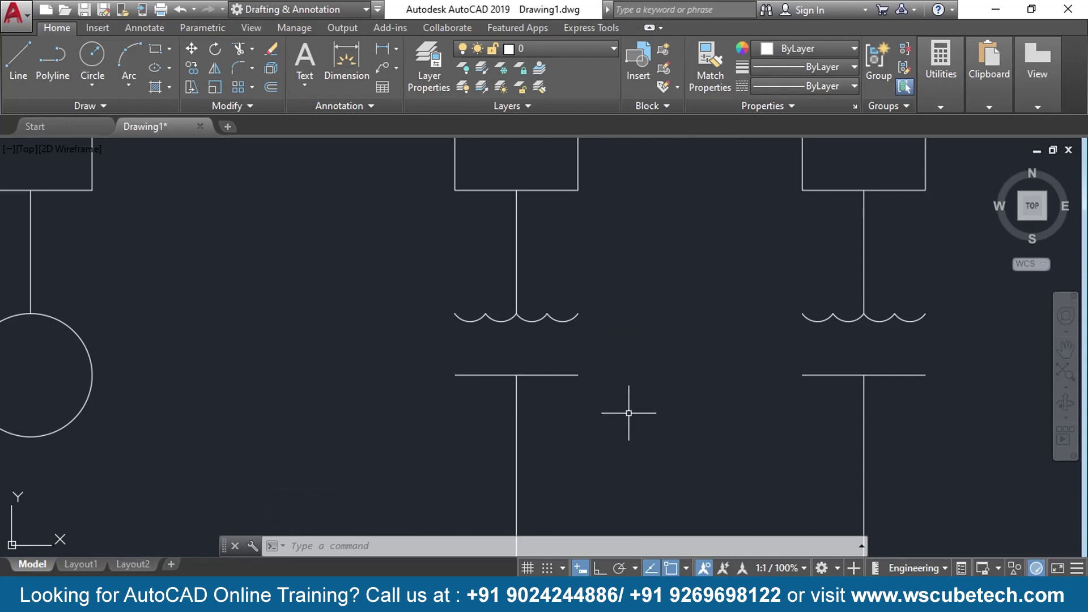
key(Return)
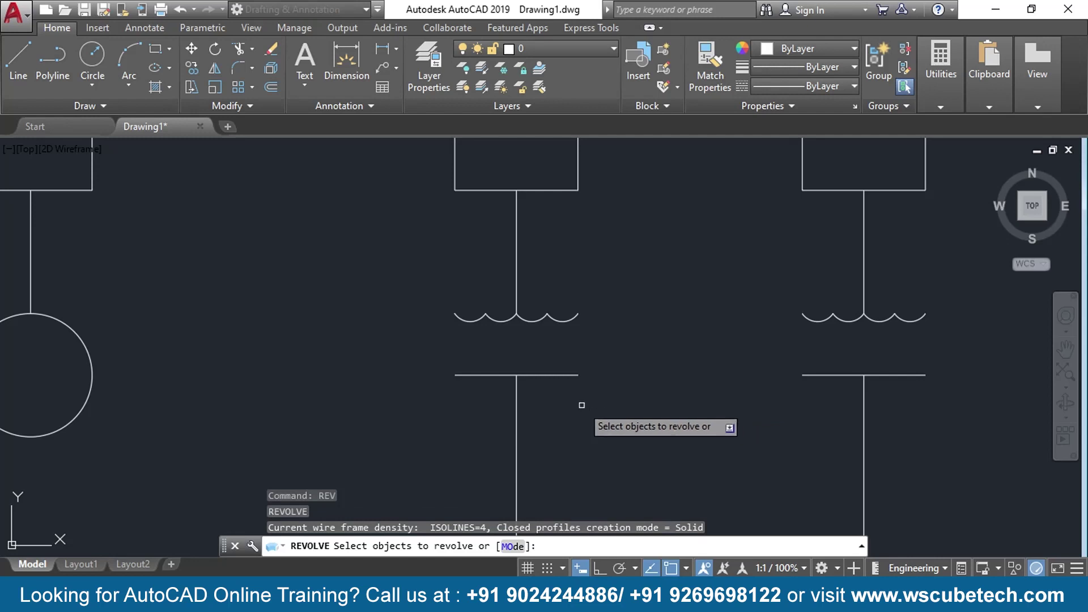
key(Escape)
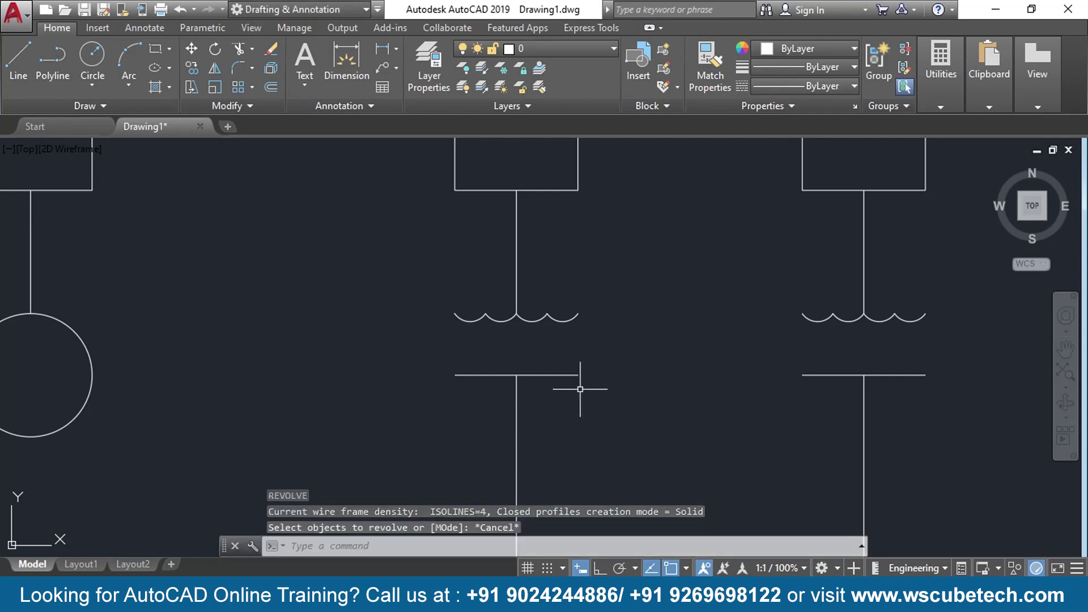
text(rev)
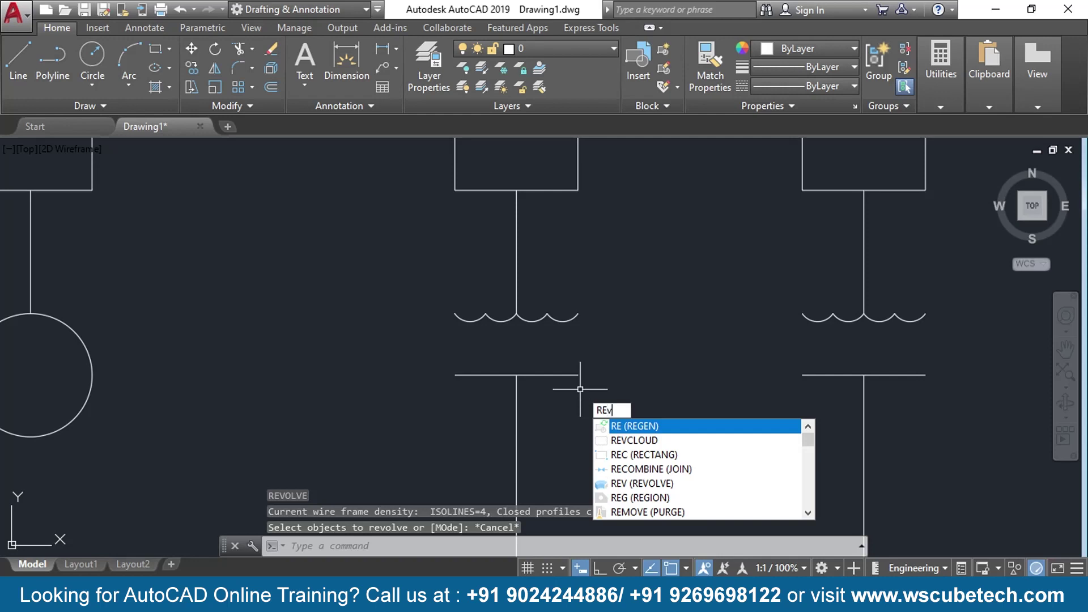
click(625, 439)
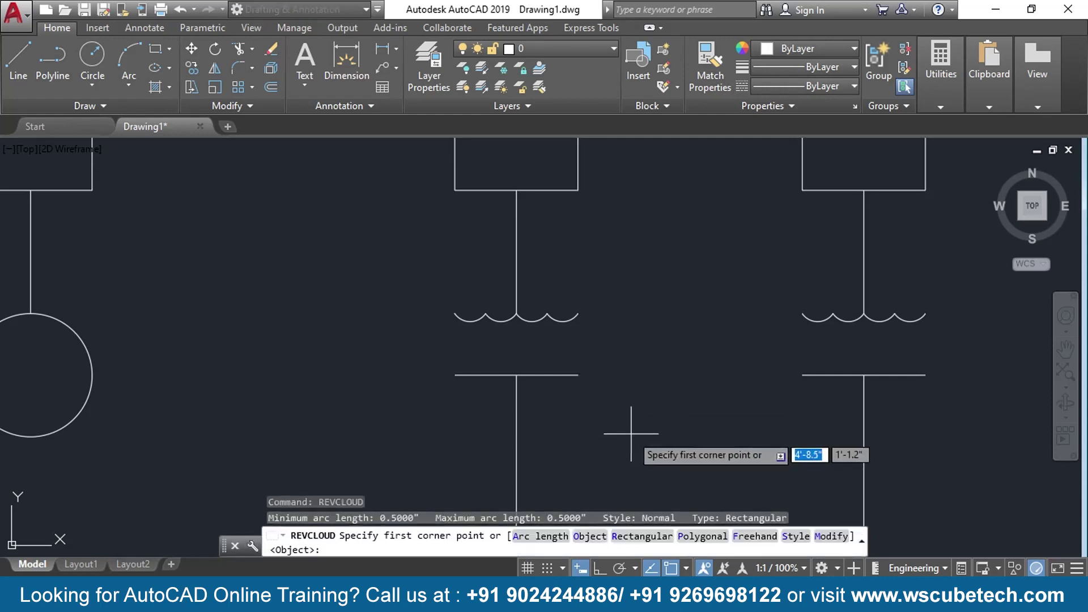
text(o)
key(Return)
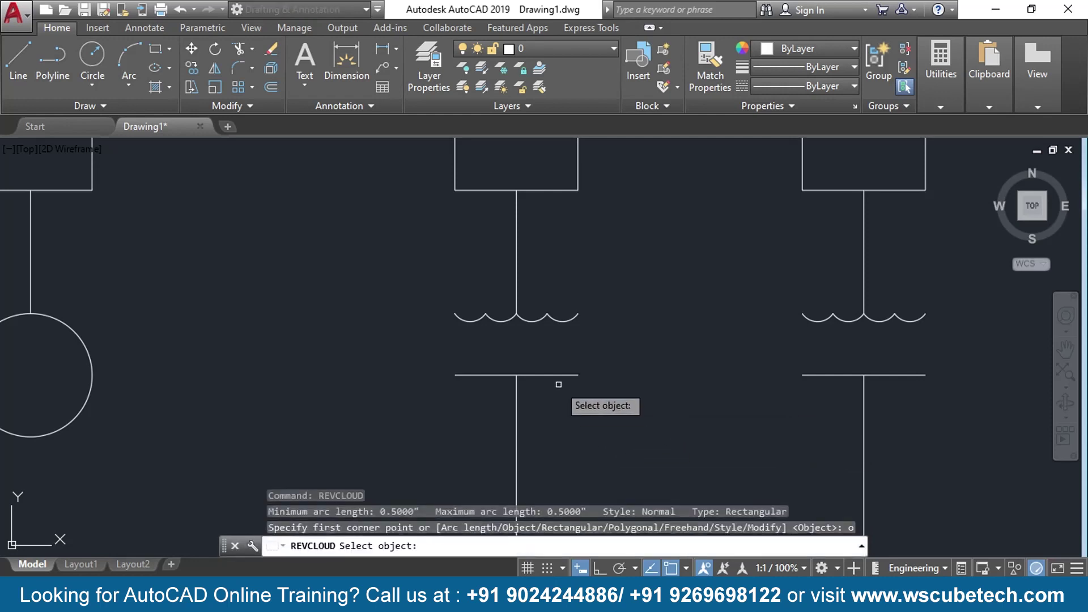
click(551, 375)
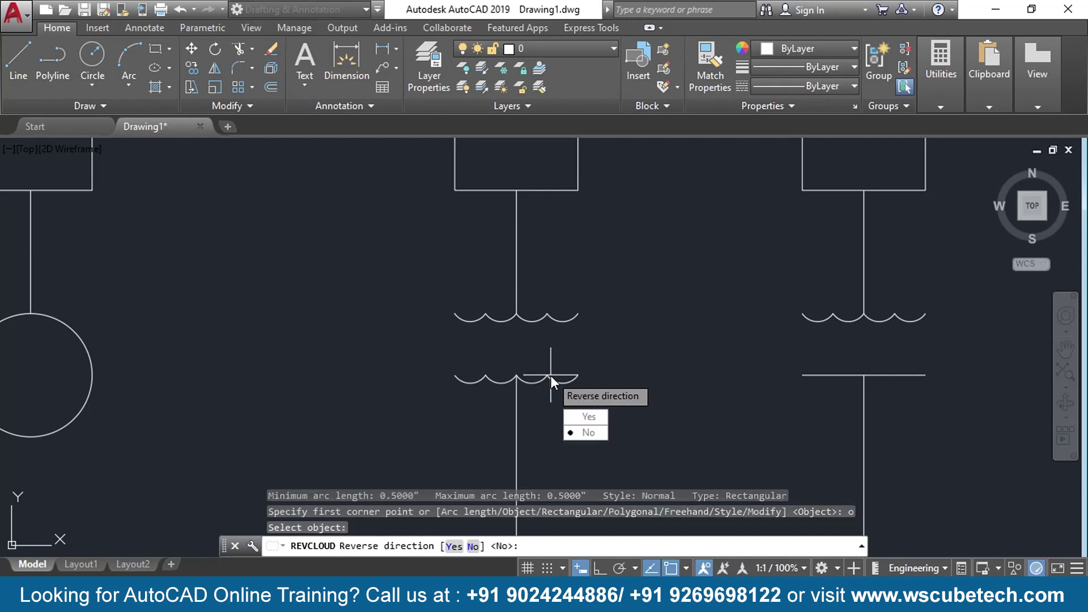
click(586, 417)
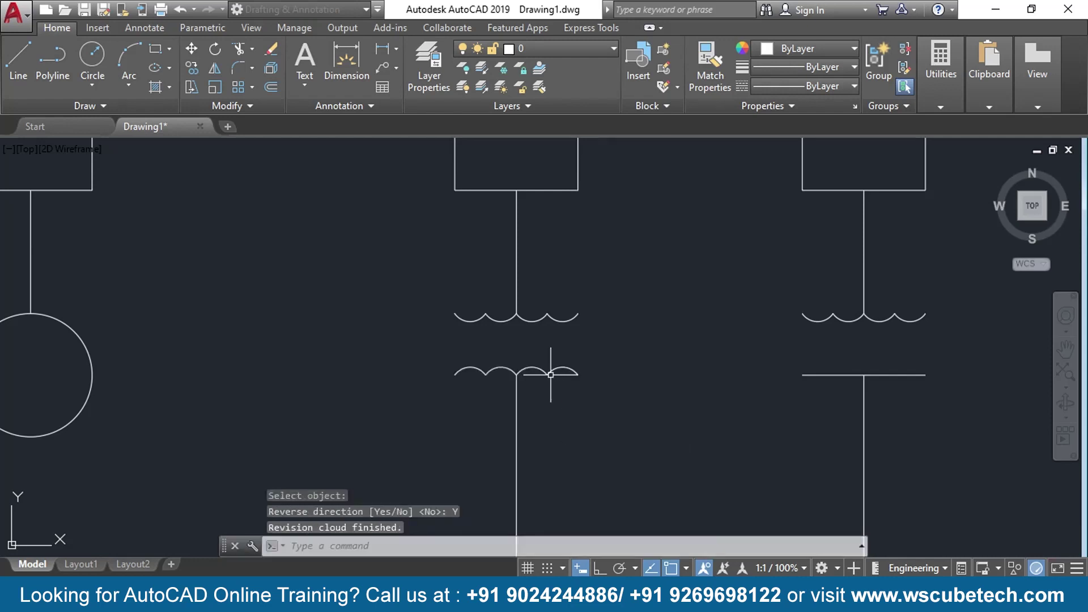
- Convert the right transformer's lower horizontal line into a revision cloud using the Object option, reversing the arc direction
middle_drag(734, 390, 441, 379)
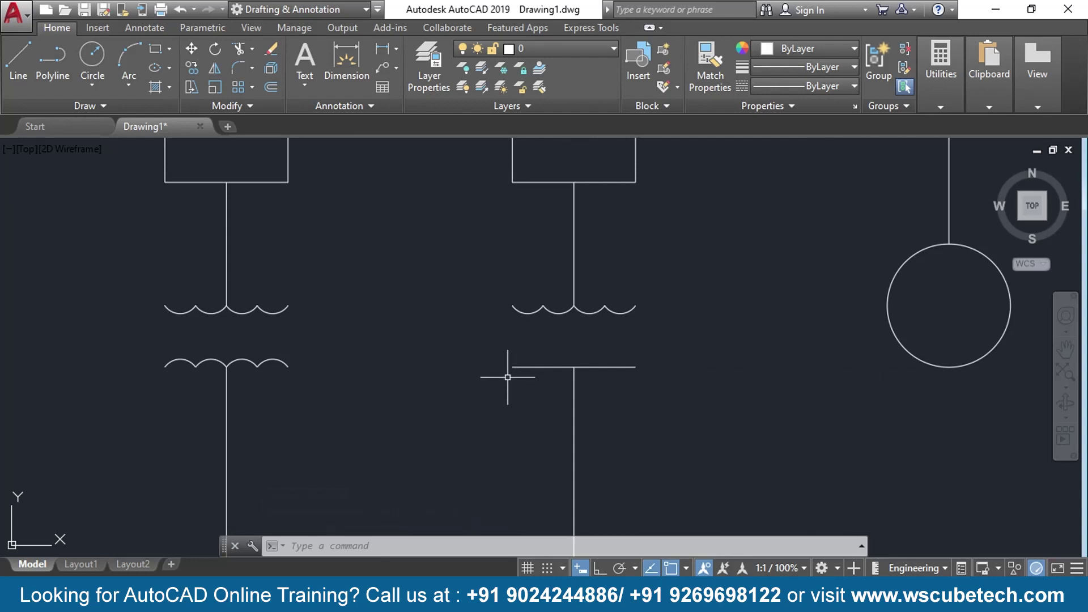
text(vc)
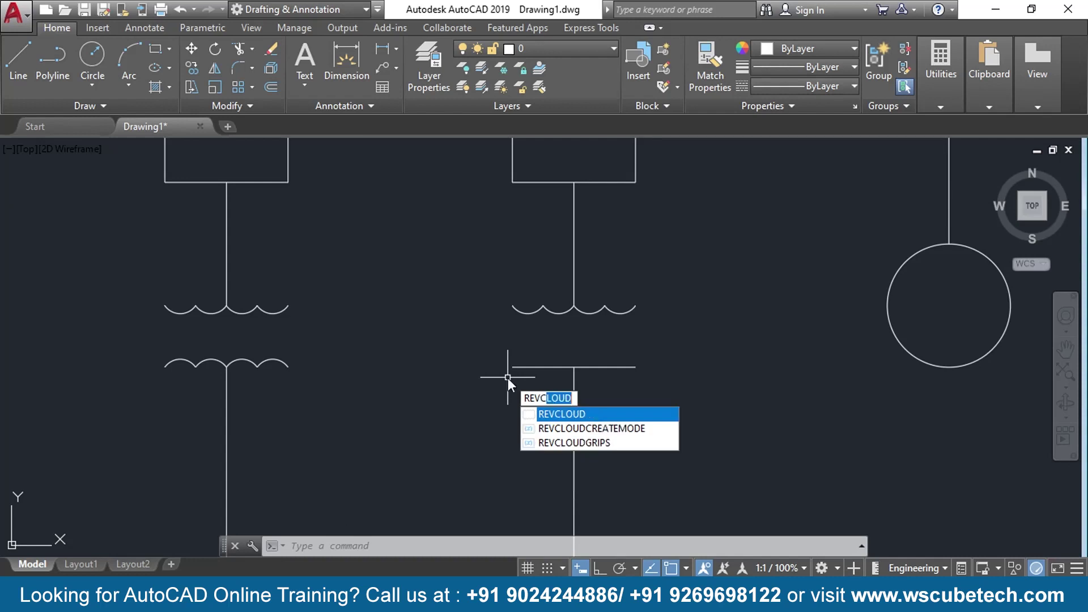
key(Return)
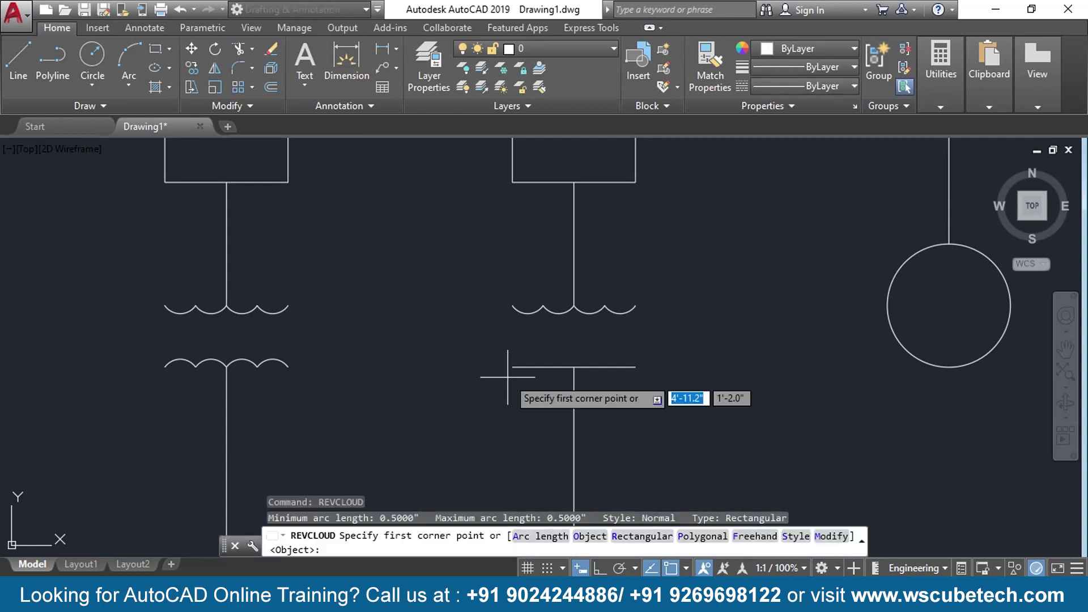
text(o)
key(Return)
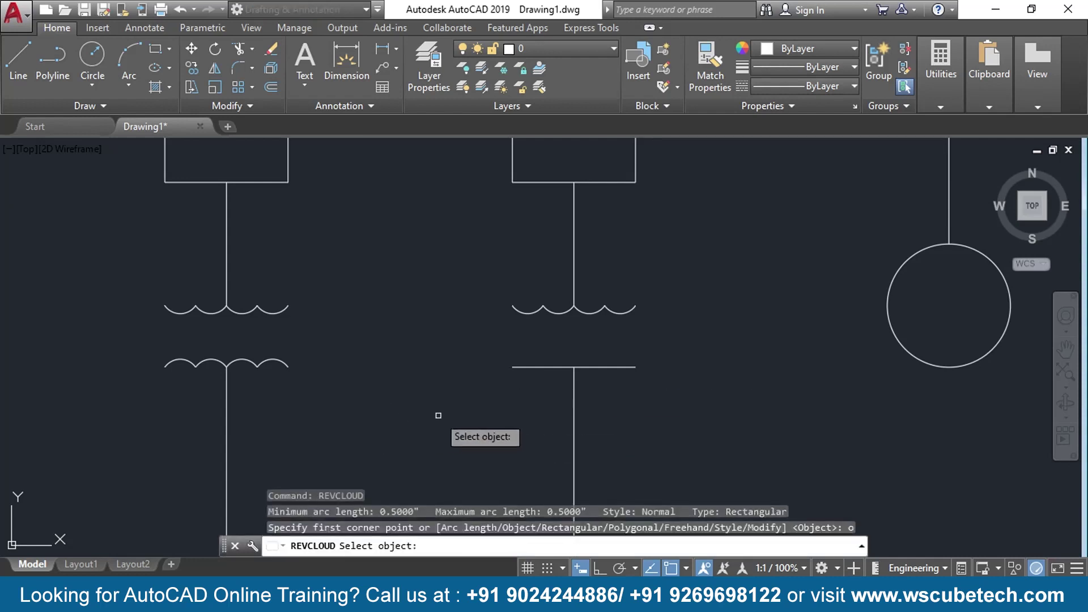
click(541, 368)
click(583, 410)
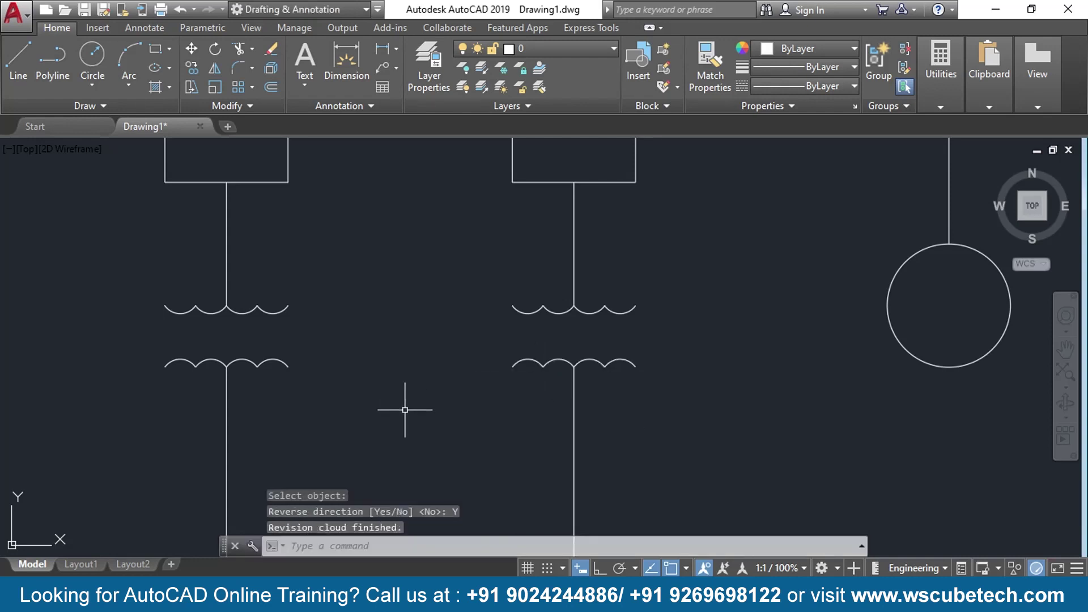
- Examine the breaker symbols below the transformers and on the 480 V bus in the reference image
scroll(400, 398, down, 8)
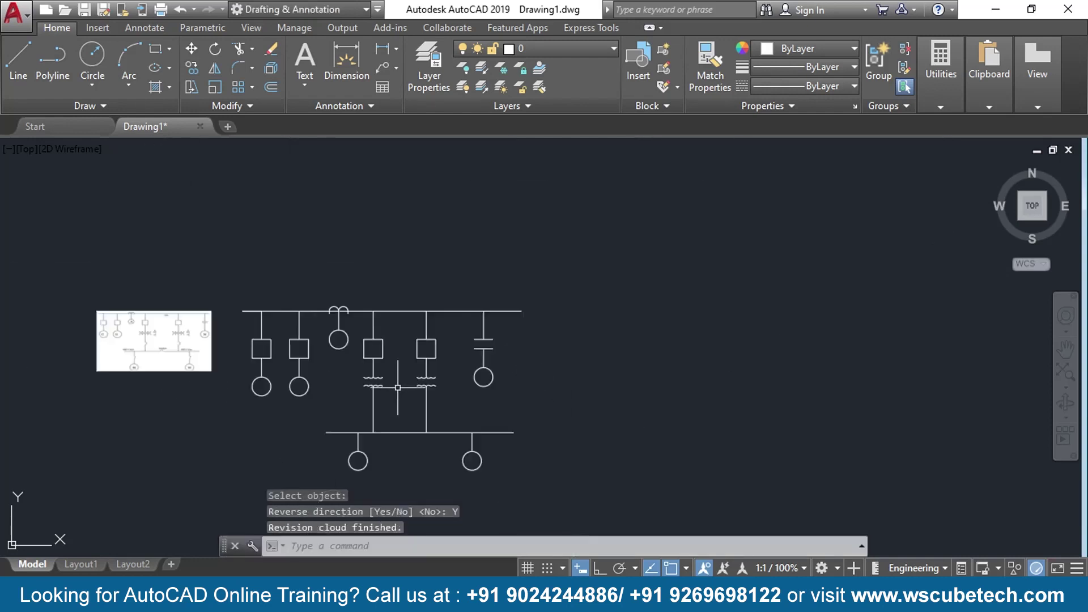
middle_drag(332, 404, 452, 357)
scroll(328, 347, up, 6)
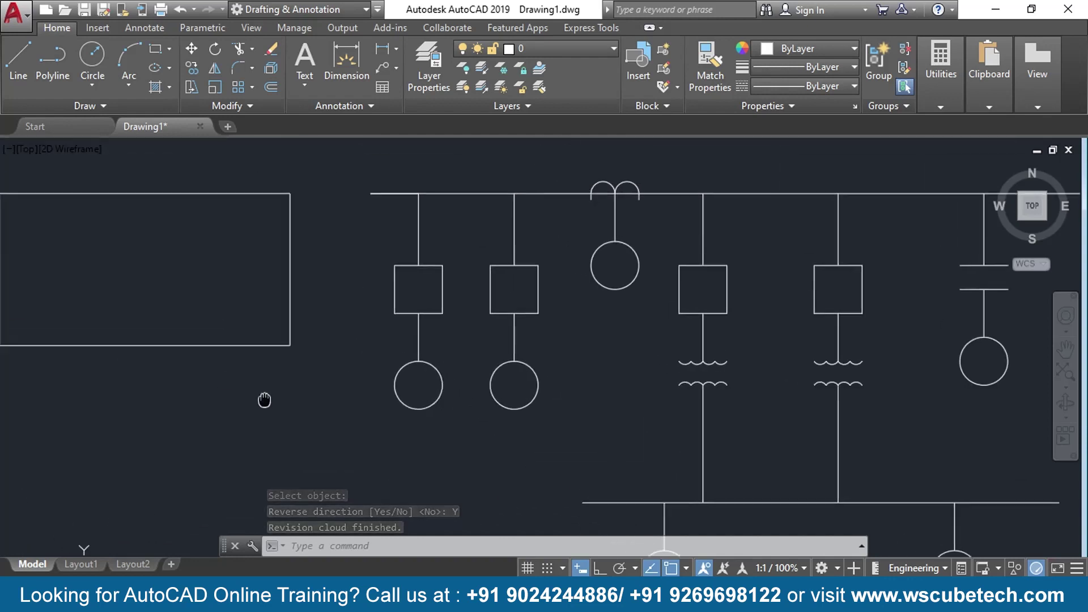
scroll(271, 361, up, 2)
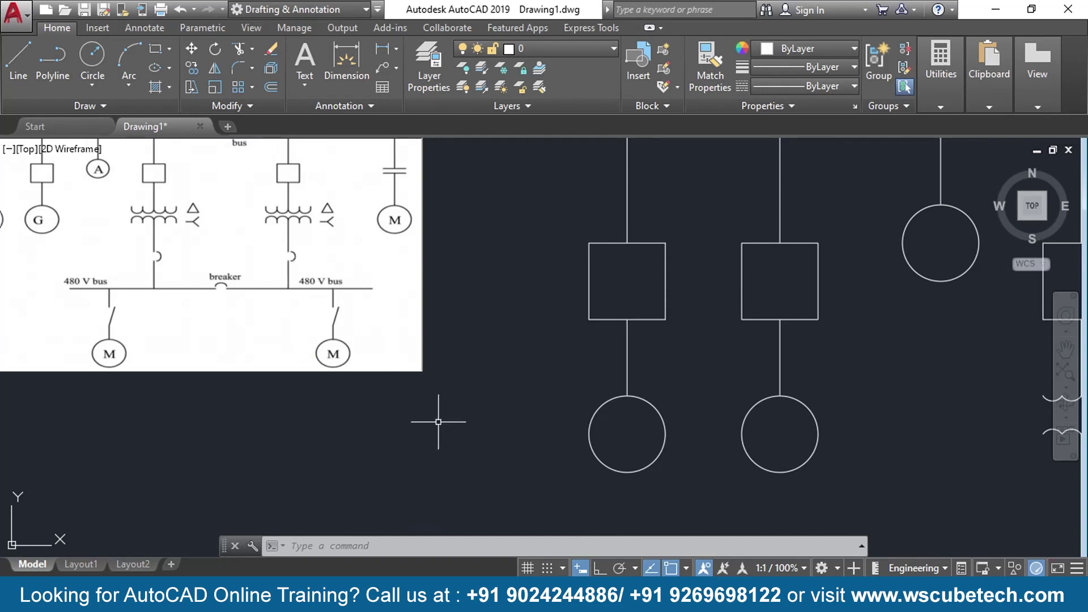
scroll(438, 422, down, 2)
middle_drag(445, 444, 311, 357)
scroll(544, 425, up, 3)
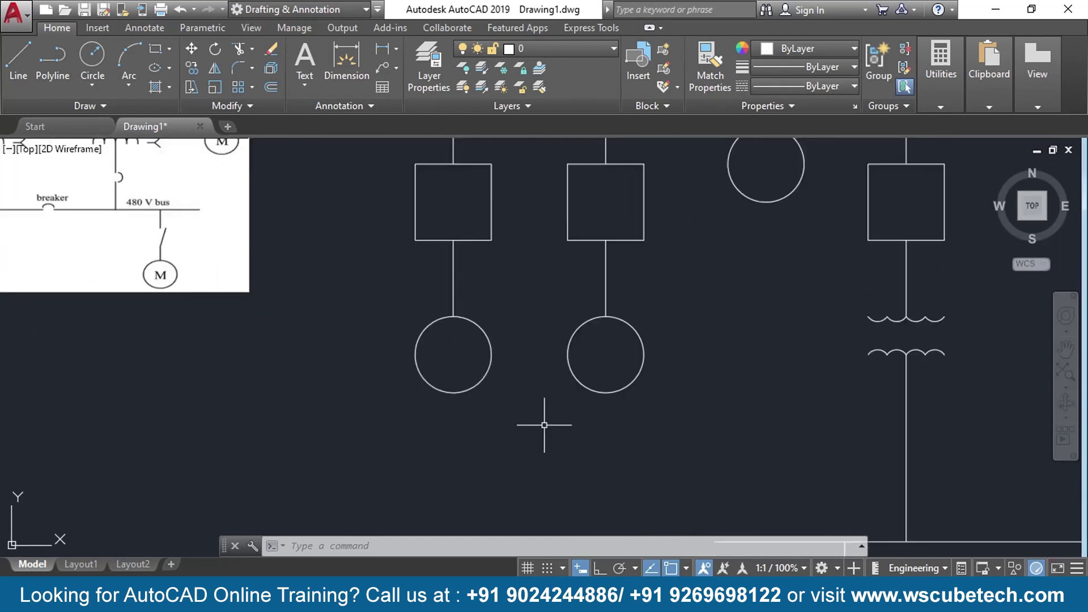
- Draw a small circle with a radius of about 0.4" centred midway along the vertical line below the left transformer
mouse_move(827, 460)
middle_down()
mouse_move(474, 325)
mouse_move(425, 329)
middle_up()
scroll(505, 309, up, 2)
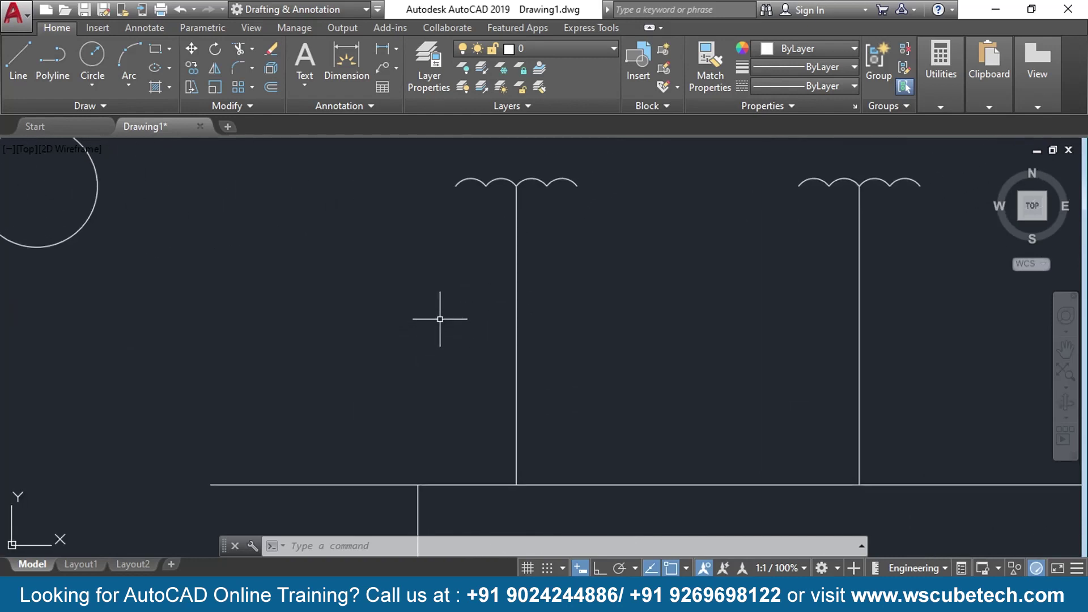
click(86, 58)
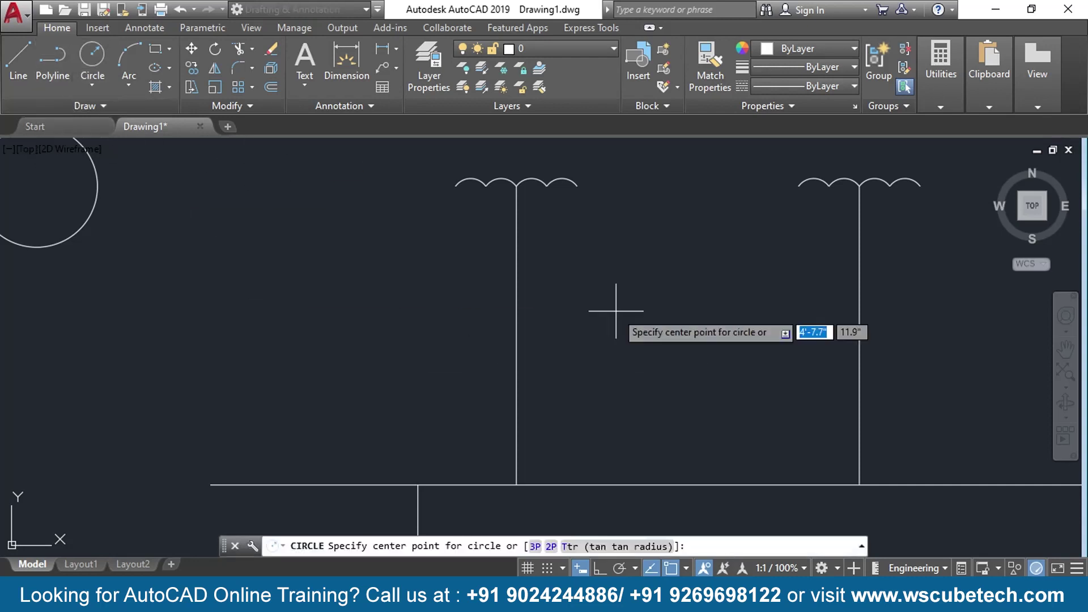
click(516, 344)
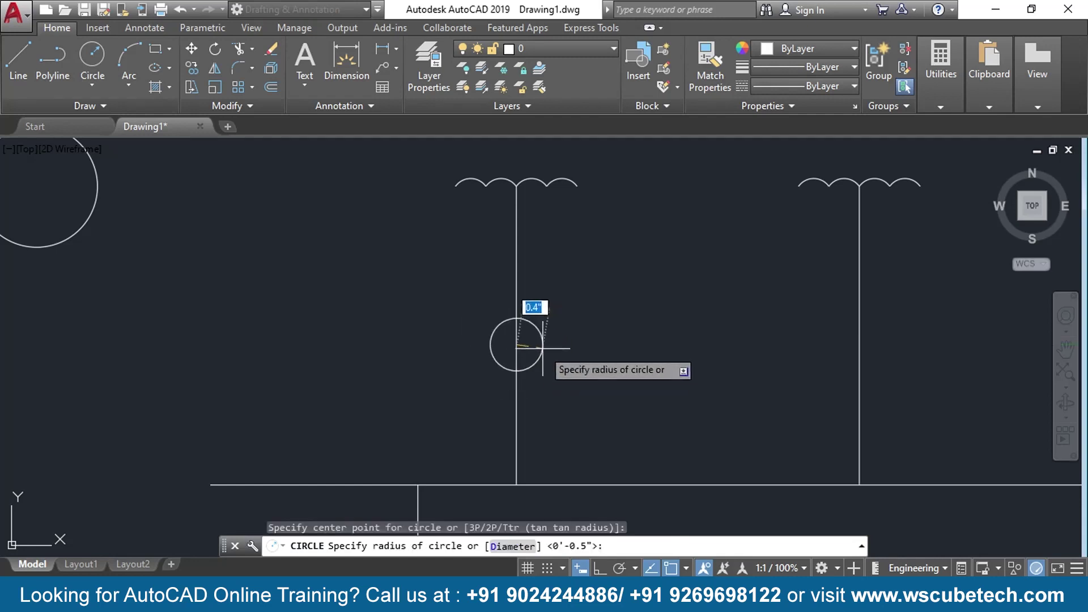
click(544, 344)
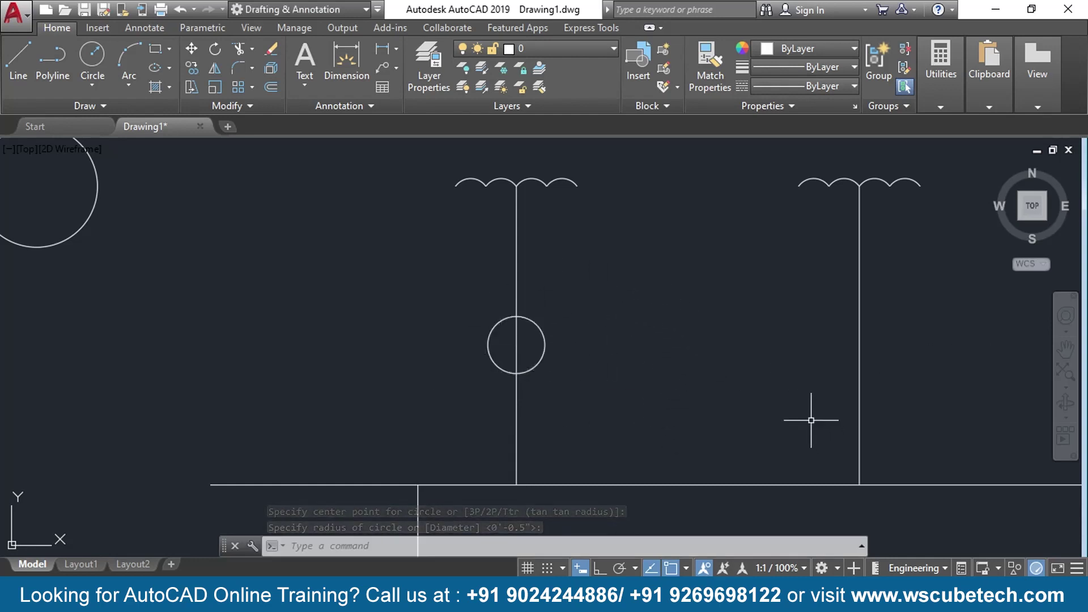
- With Ortho on, copy the small circle from its centre horizontally onto the vertical line below the right transformer
key(F8)
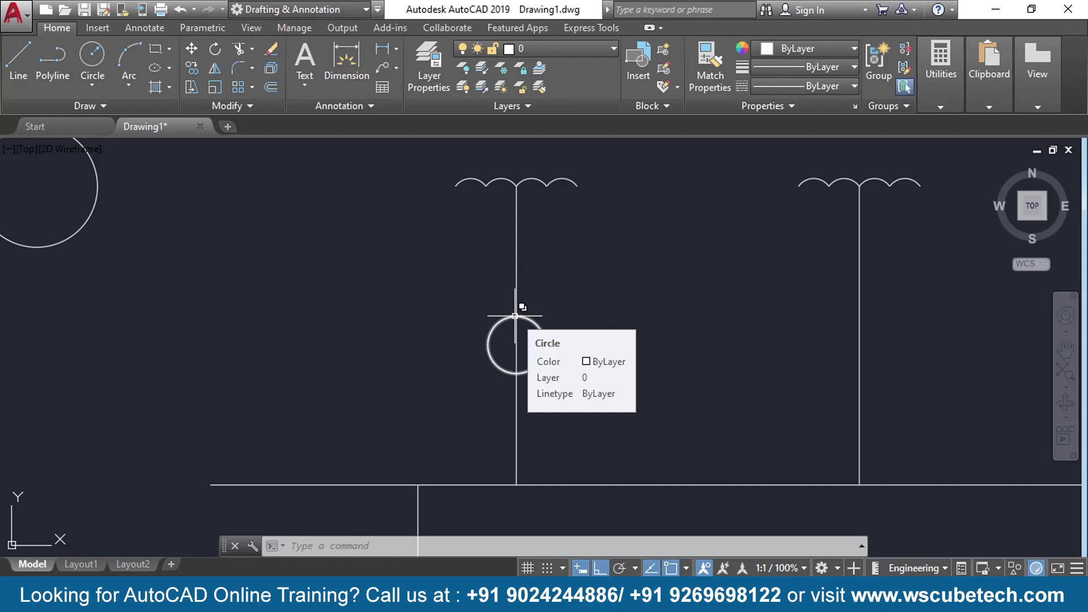
text(co)
key(Return)
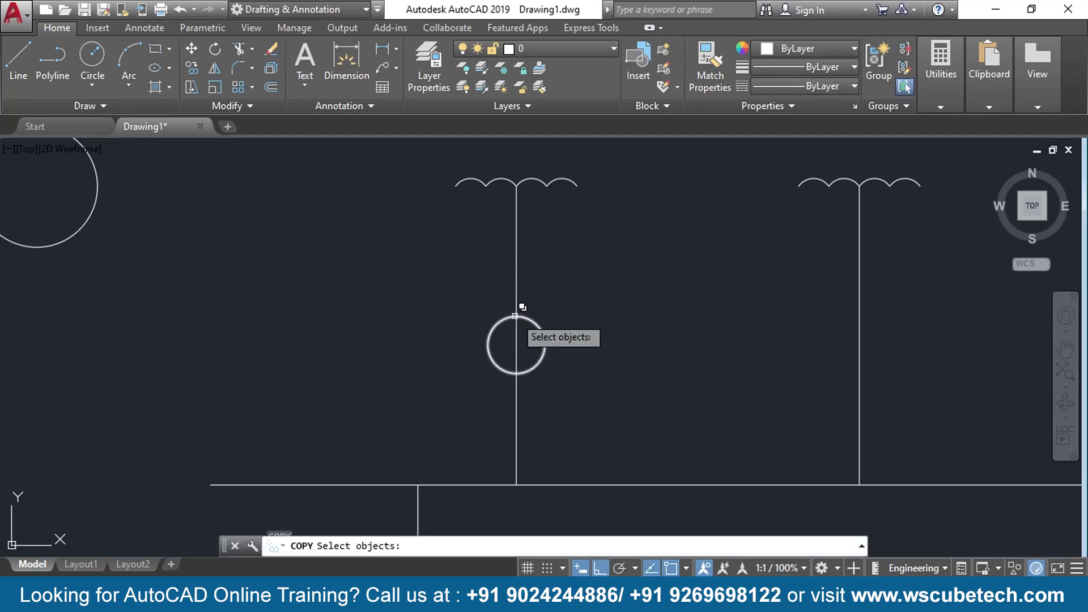
click(542, 346)
key(Return)
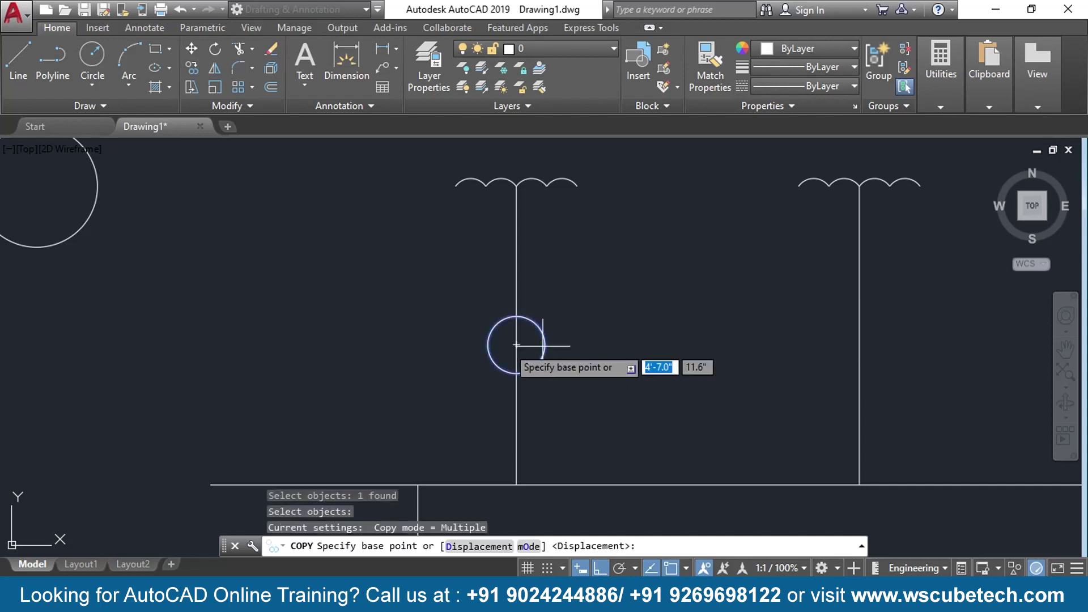
click(516, 345)
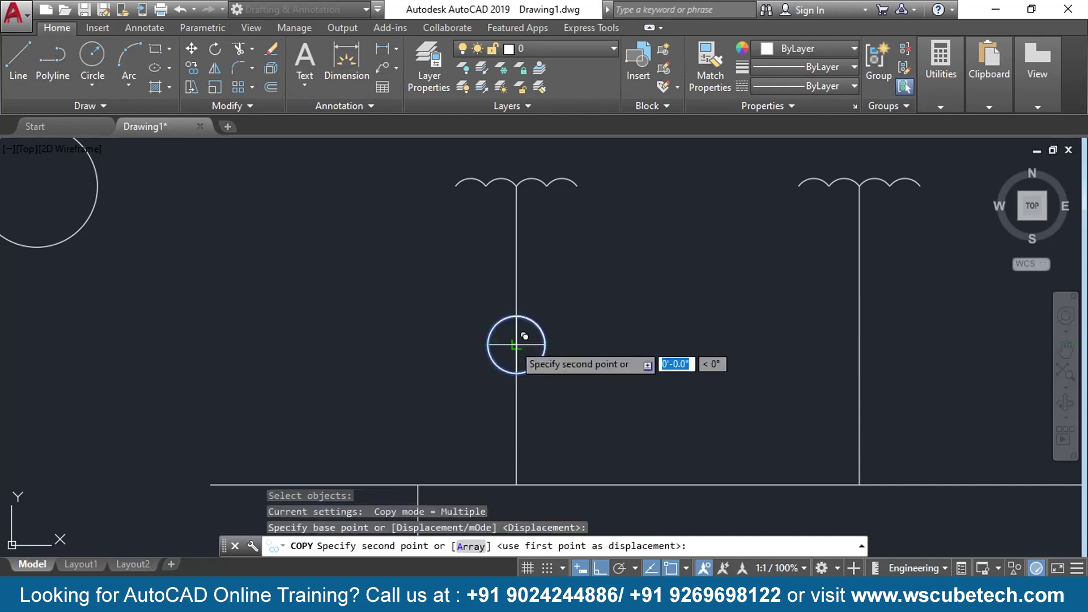
click(859, 343)
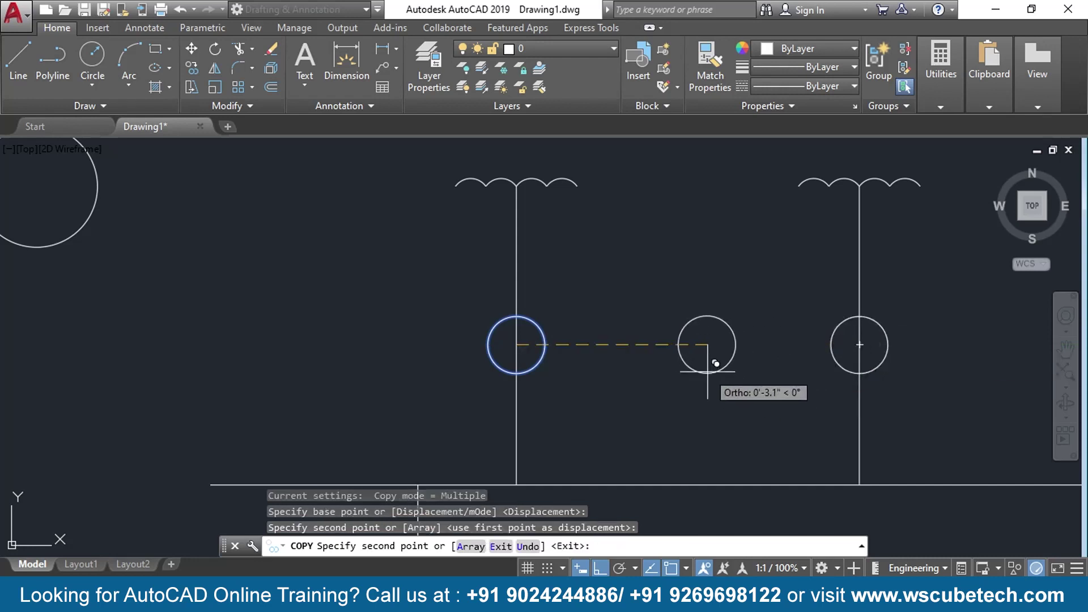
key(Escape)
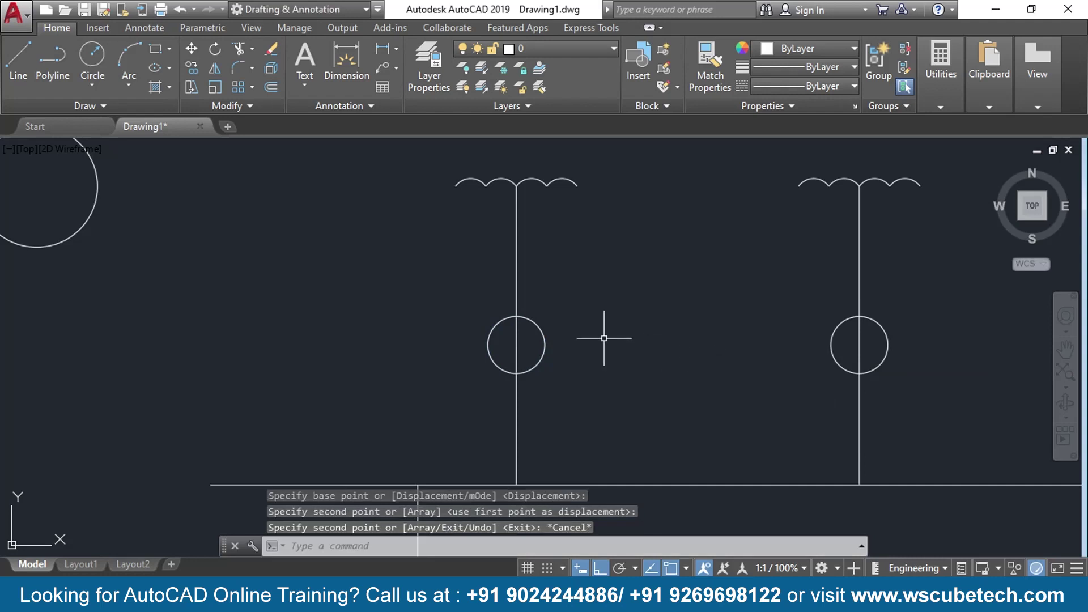
- Check the breaker positions in the reference image and select the small circle below the right transformer for copying
scroll(603, 338, down, 2)
mouse_move(330, 321)
middle_down()
mouse_move(311, 343)
mouse_move(226, 309)
middle_up()
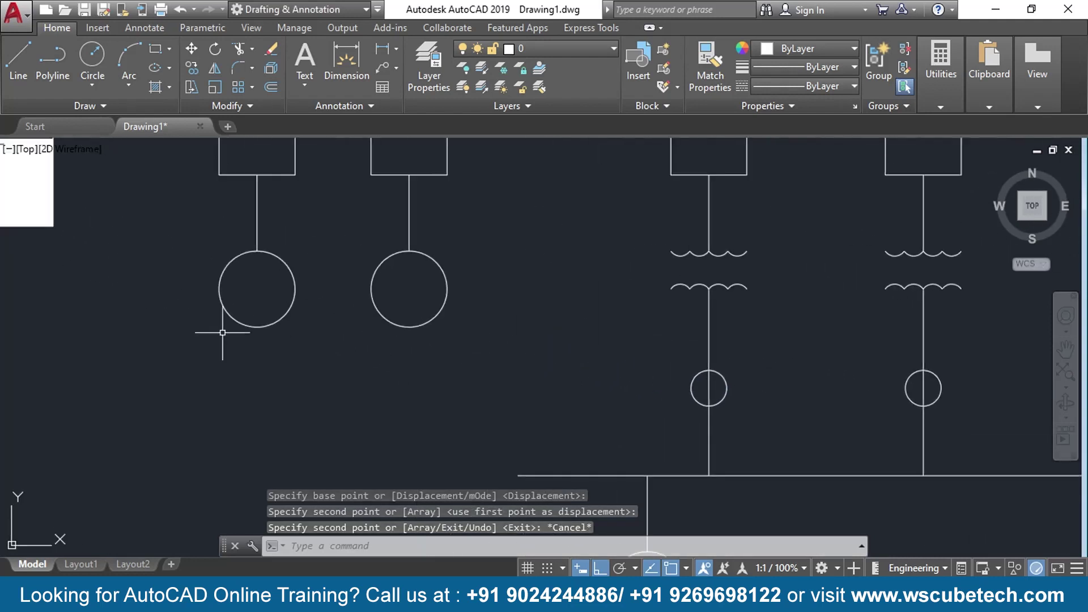
middle_drag(148, 285, 134, 304)
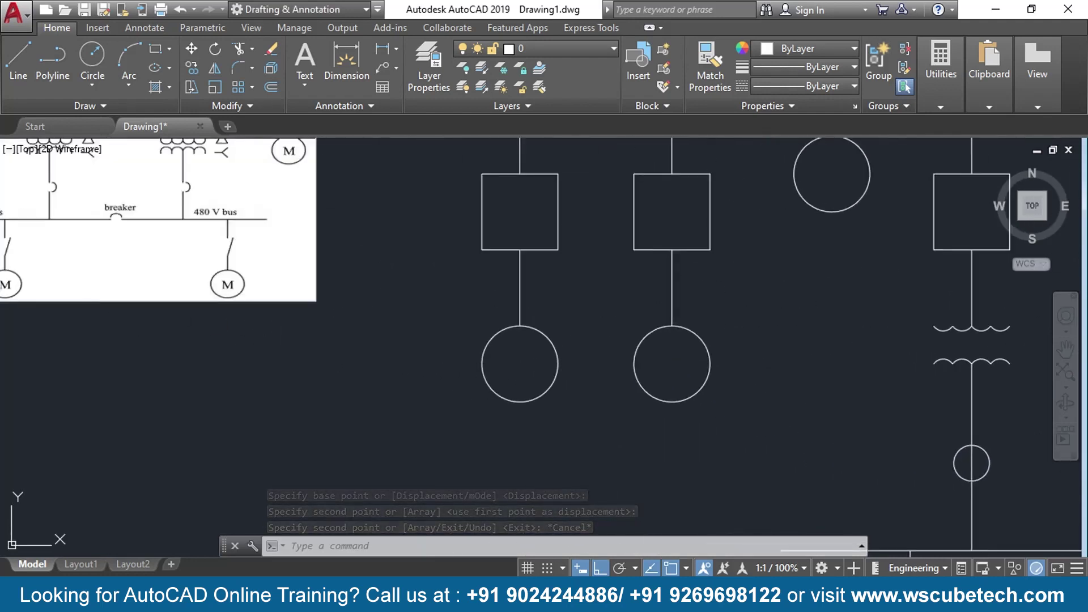
mouse_move(823, 437)
middle_down()
mouse_move(701, 393)
mouse_move(82, 257)
middle_up()
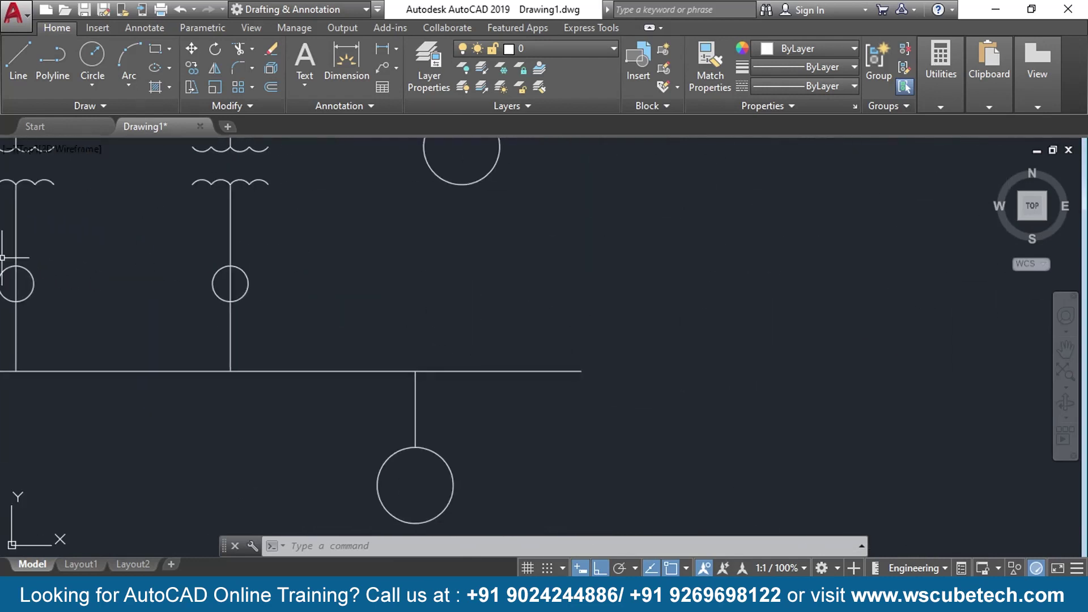
mouse_move(166, 306)
middle_down()
mouse_move(304, 348)
mouse_move(478, 364)
middle_up()
scroll(477, 363, up, 2)
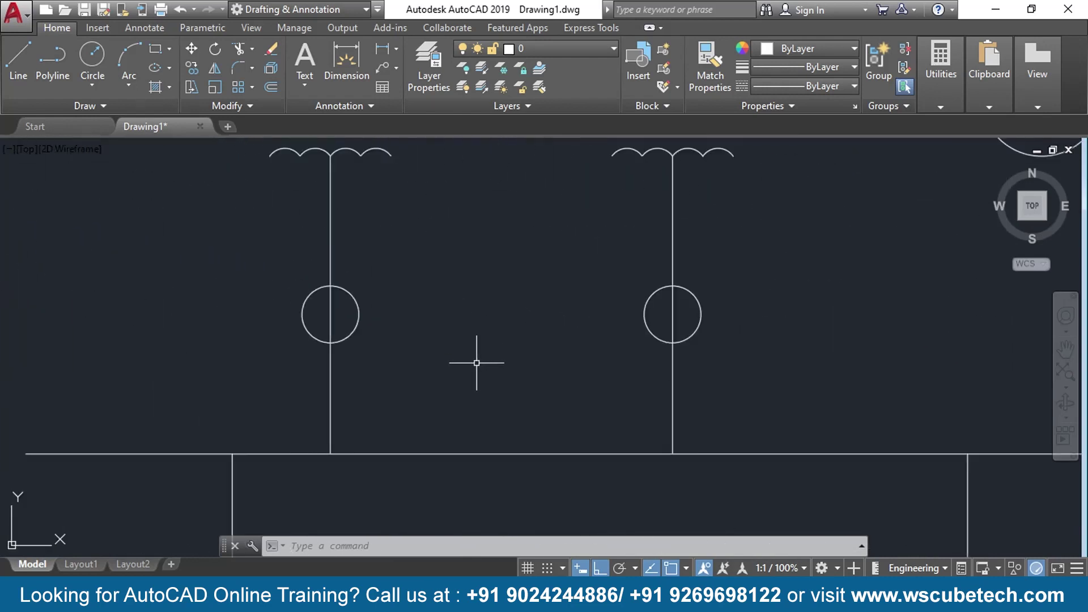
text(CO)
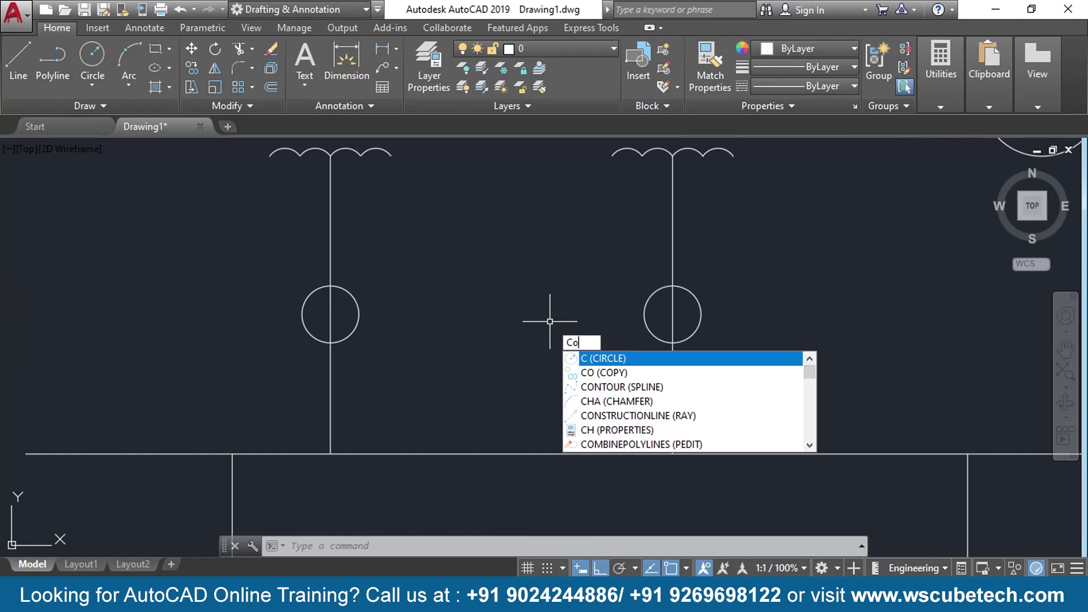
key(Return)
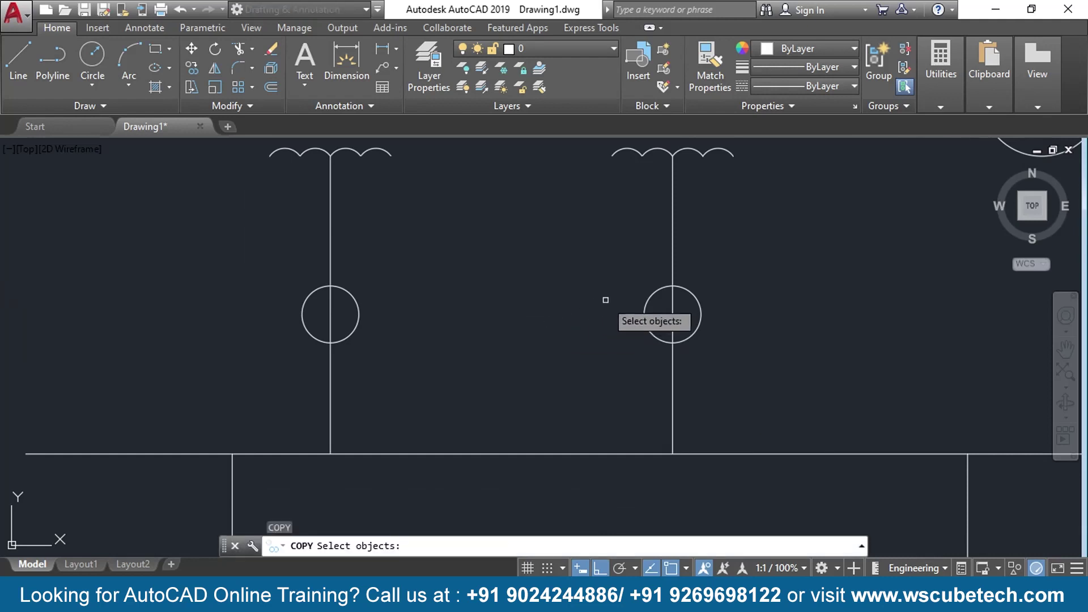
click(648, 301)
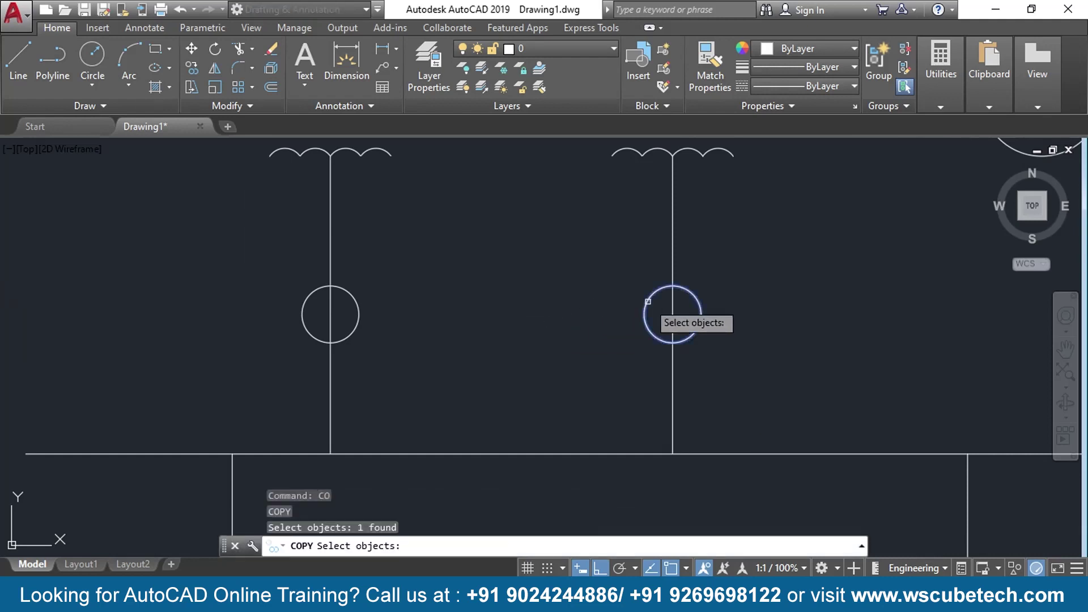
- Copy the circle on the second vertical line by its centre onto the horizontal bus line, between the two vertical lines
key(Return)
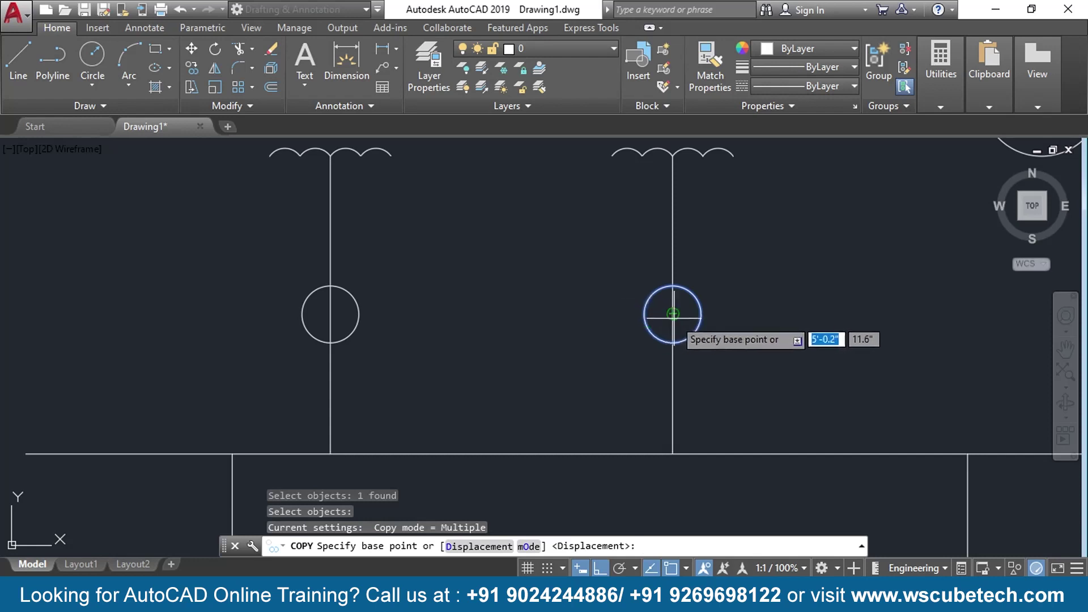
click(672, 314)
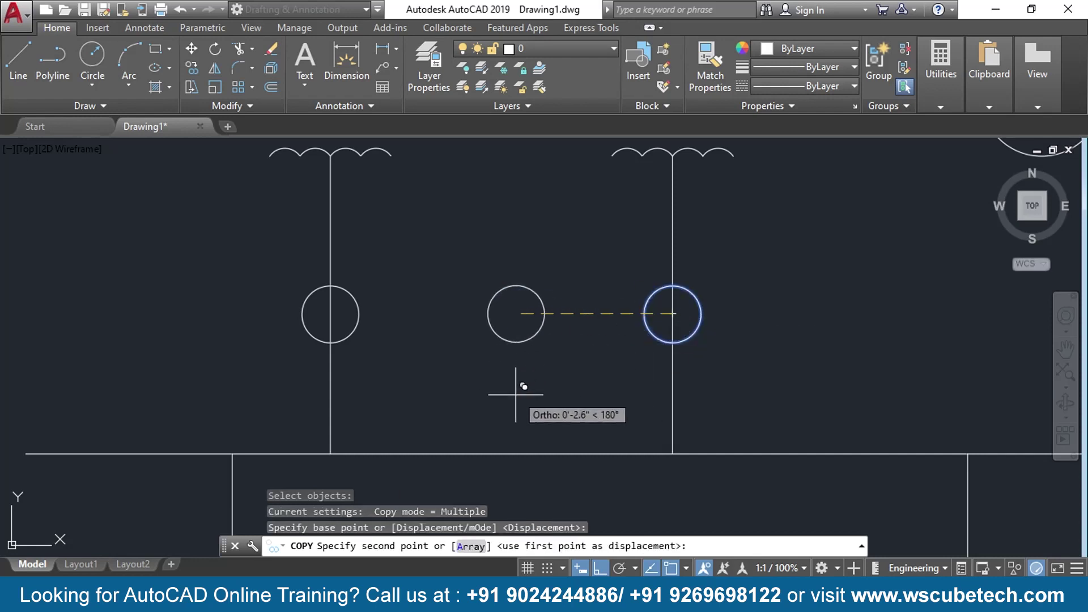
click(507, 454)
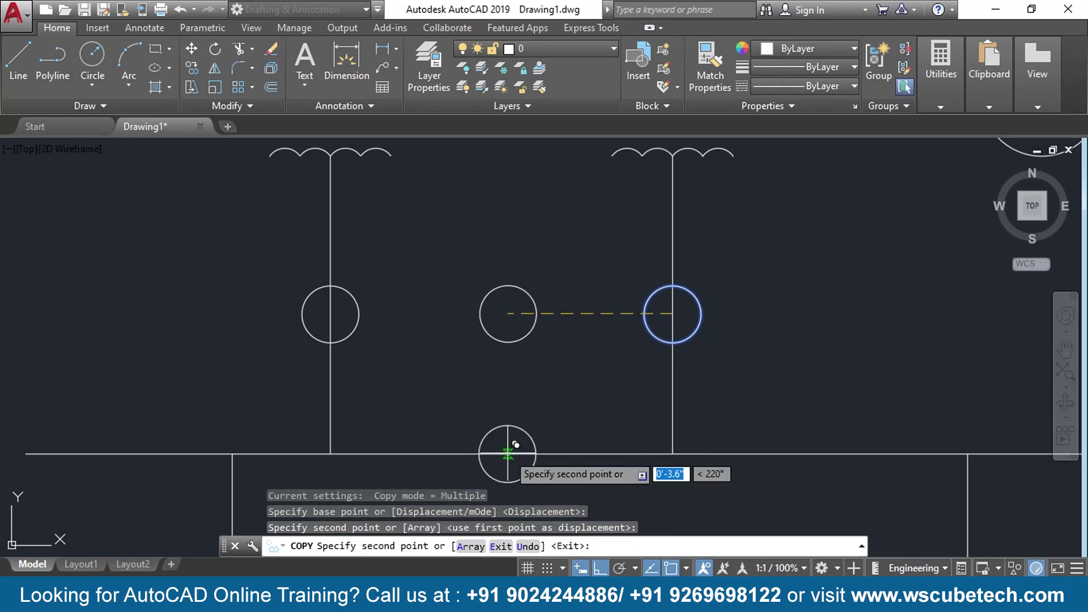
key(Return)
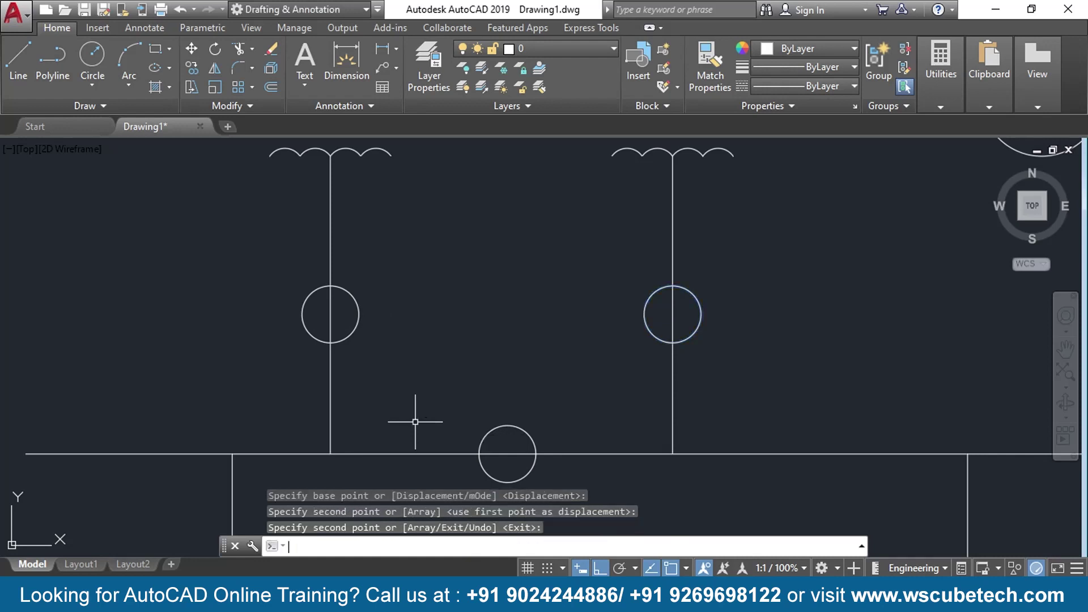
- Examine the breaker symbols on the transformer feeders and 480 V bus in the reference image
middle_drag(213, 369, 247, 392)
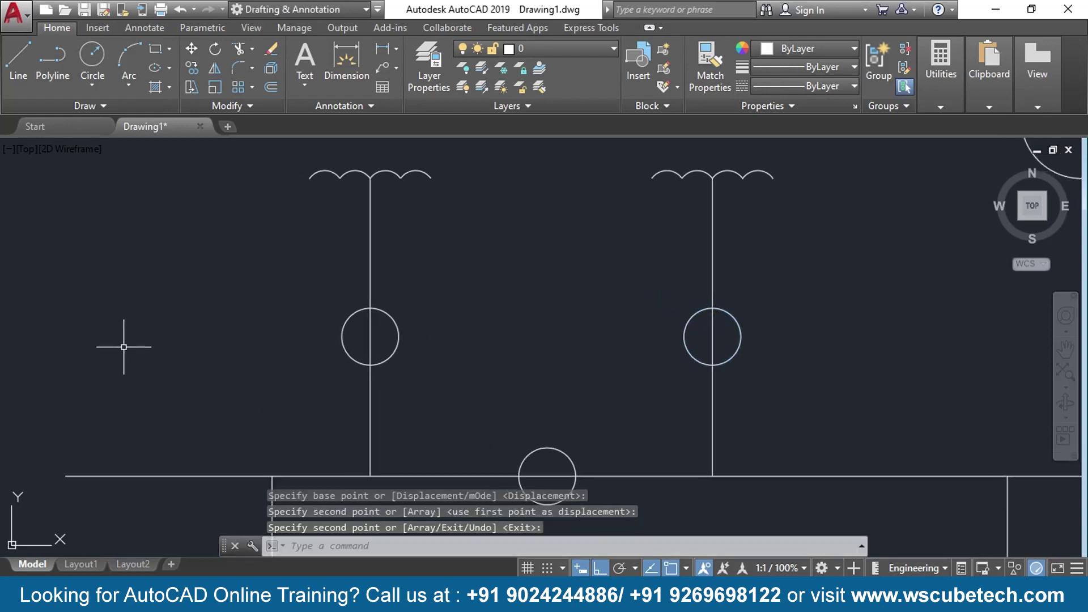
middle_drag(127, 347, 475, 359)
middle_drag(87, 309, 471, 360)
middle_drag(33, 291, 238, 503)
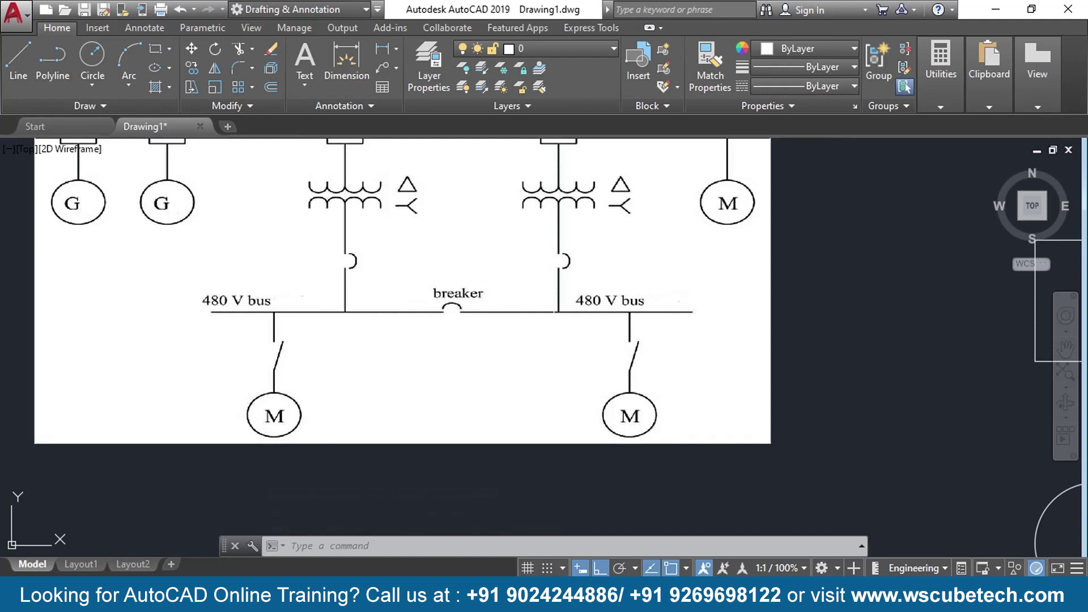
middle_drag(940, 421, 4, 185)
middle_drag(581, 384, 417, 325)
scroll(682, 402, up, 2)
middle_drag(569, 386, 676, 353)
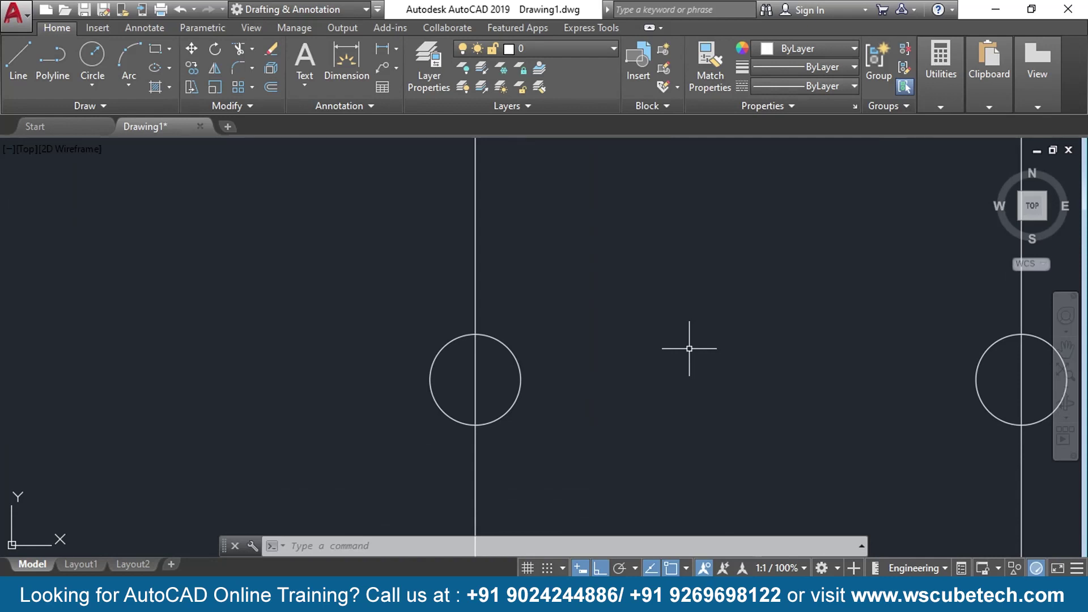
- Trim the two feeder circles to right-hand half arcs and the bus circle to its upper half, removing the line segments inside them
text(r)
key(Return)
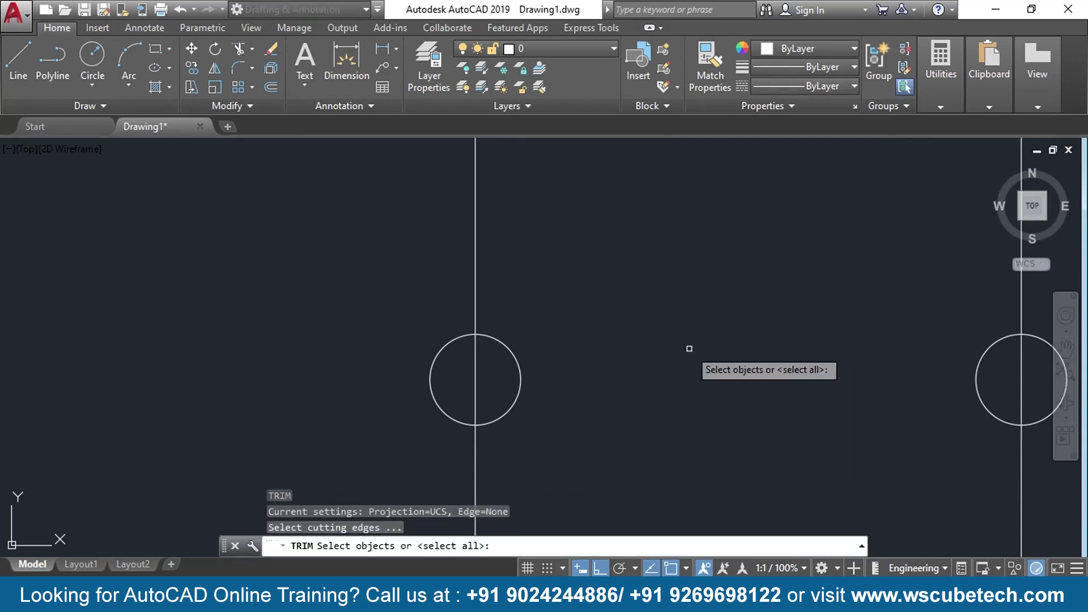
key(Return)
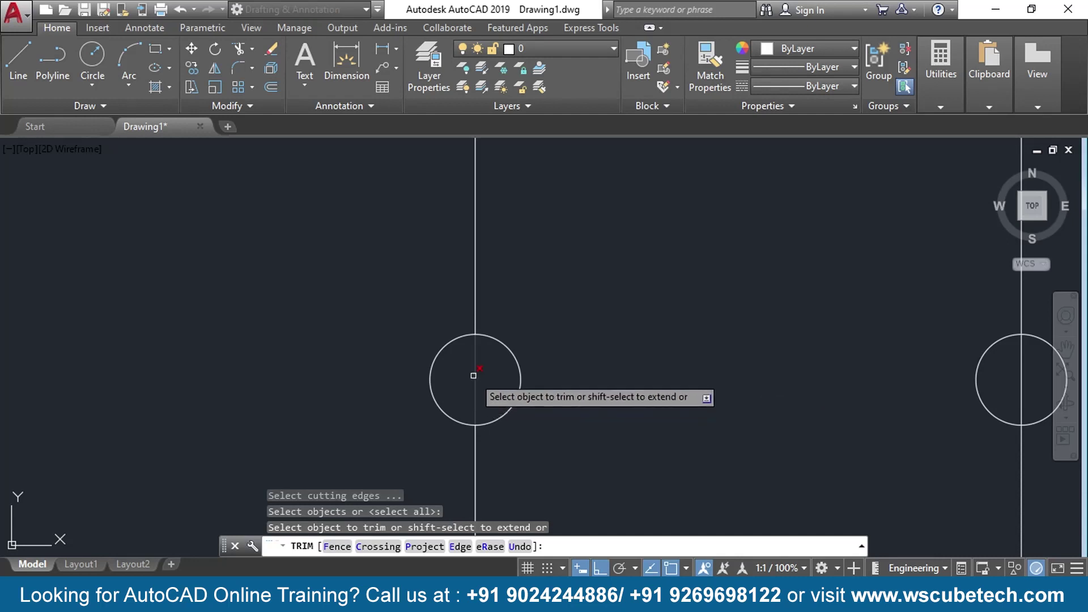
click(445, 346)
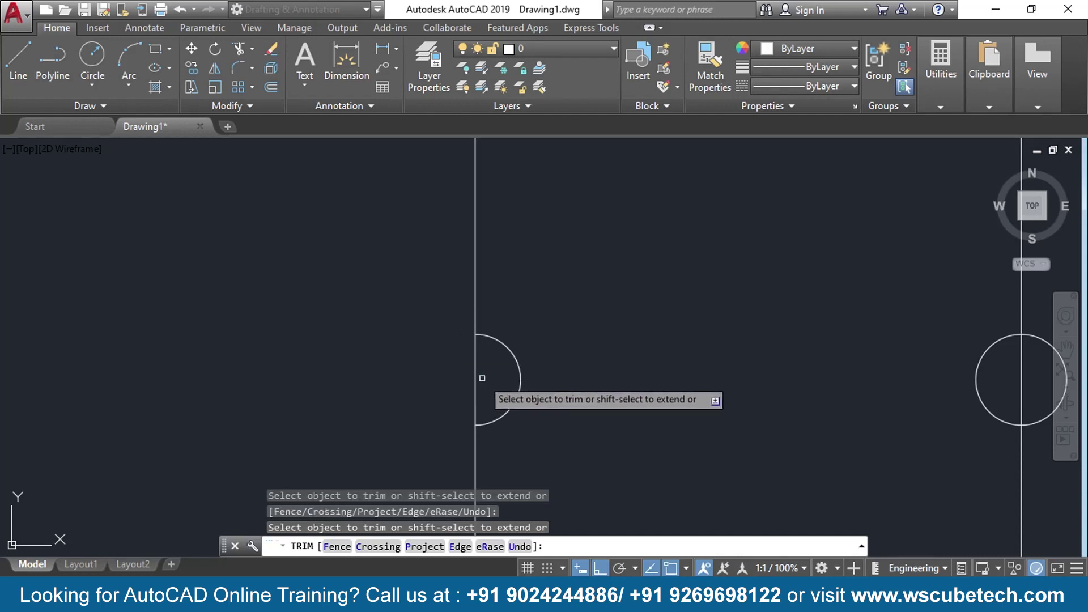
middle_drag(906, 368, 646, 351)
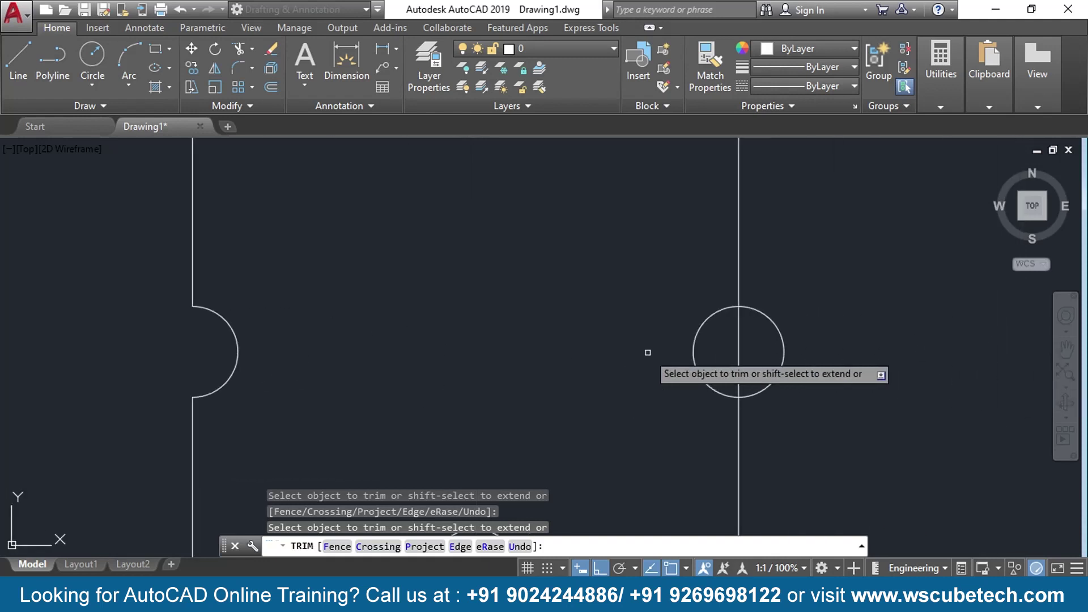
click(692, 346)
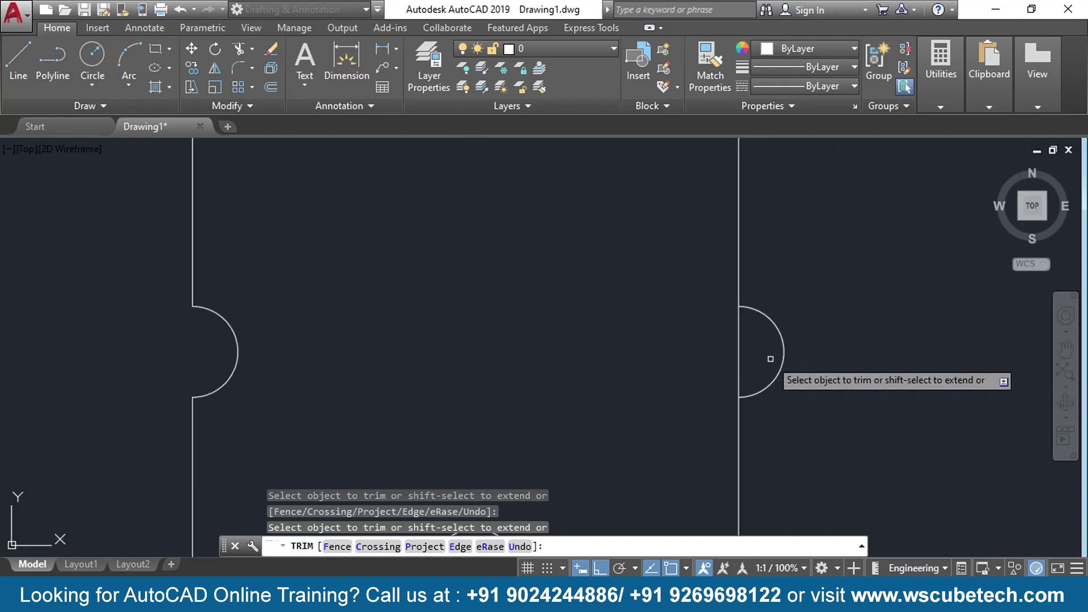
click(739, 354)
middle_drag(601, 412, 612, 160)
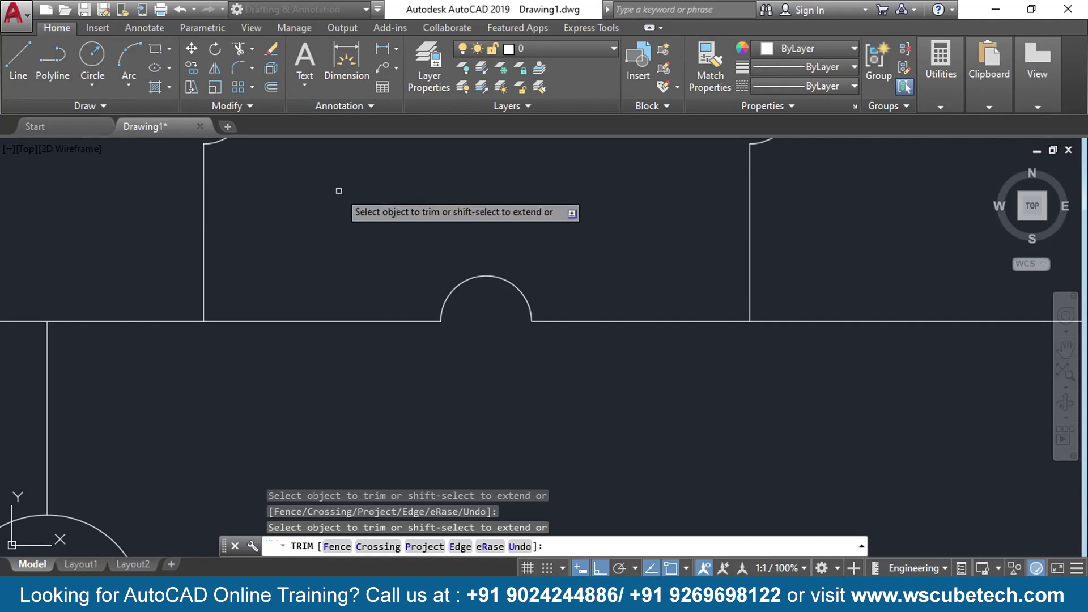
- Compare the trimmed breaker arcs with the breaker symbols in the reference image and end the trimming
mouse_move(340, 195)
middle_down()
mouse_move(408, 321)
mouse_move(481, 363)
middle_up()
middle_drag(110, 299, 323, 340)
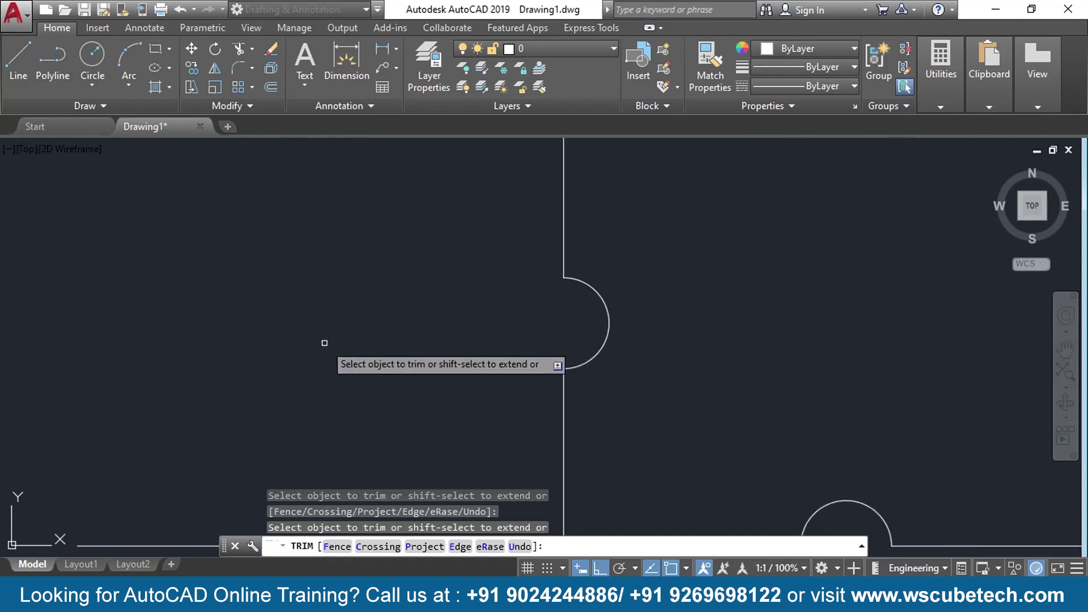
scroll(160, 332, down, 3)
middle_drag(160, 332, 612, 447)
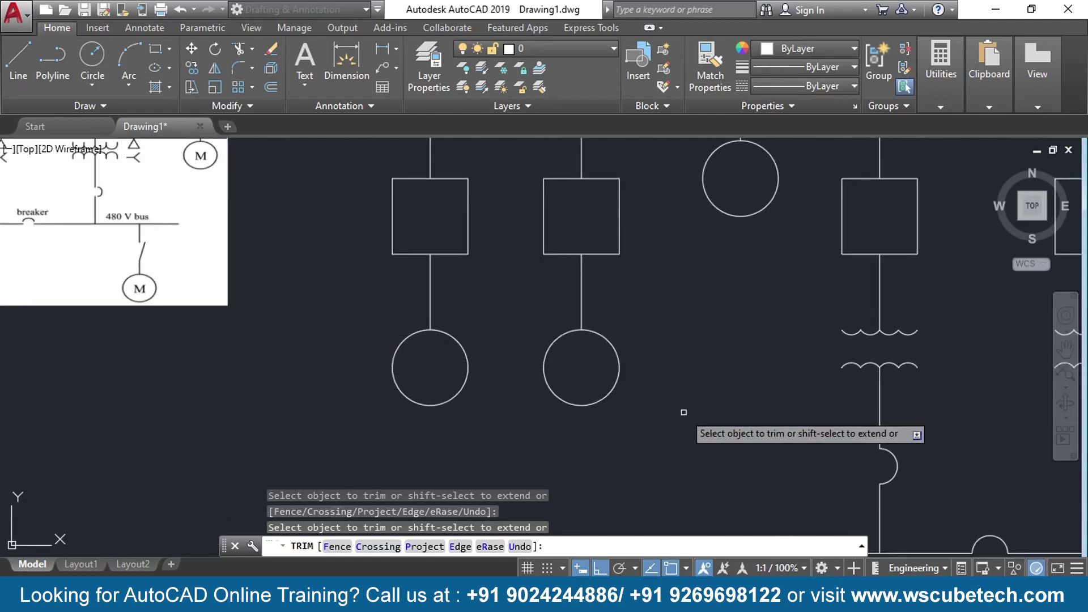
mouse_move(231, 382)
middle_down()
mouse_move(424, 427)
mouse_move(723, 457)
middle_up()
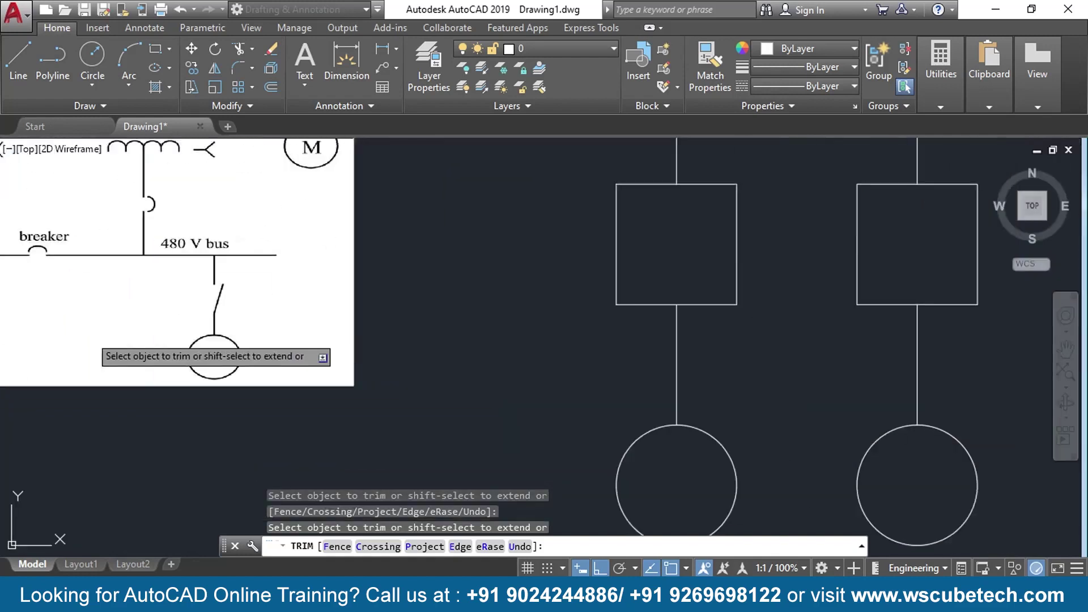
middle_drag(728, 364, 214, 311)
middle_drag(702, 390, 676, 366)
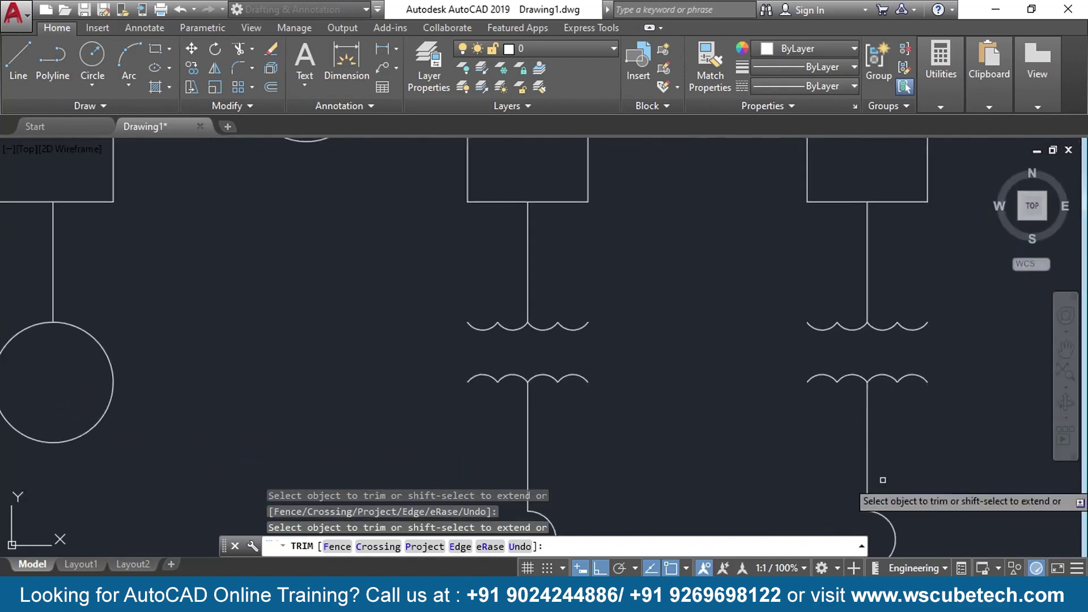
middle_drag(883, 479, 723, 444)
scroll(647, 458, up, 2)
scroll(647, 458, up, 5)
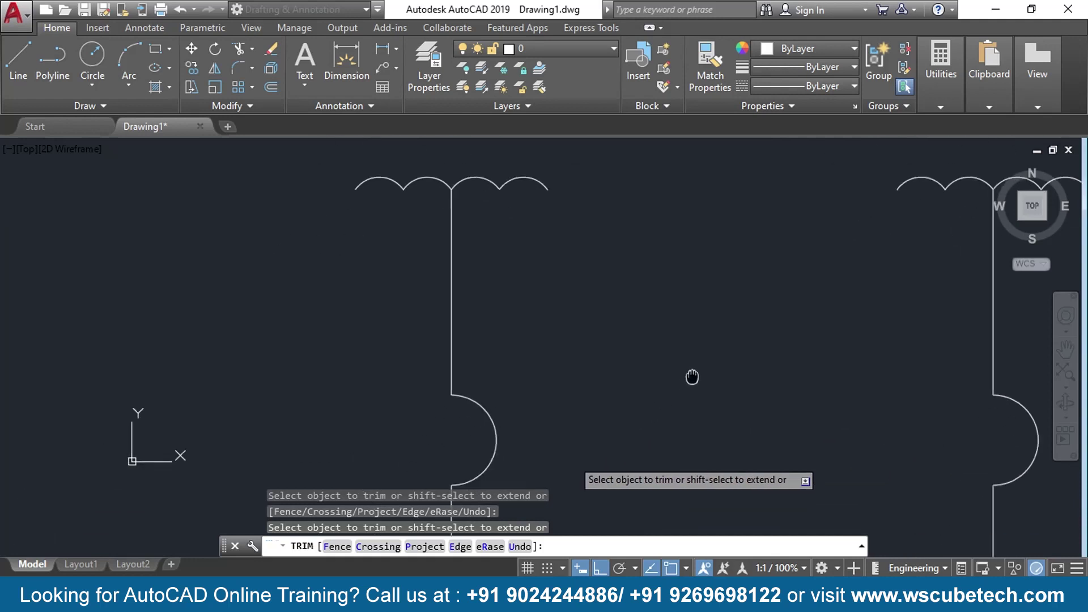
key(Escape)
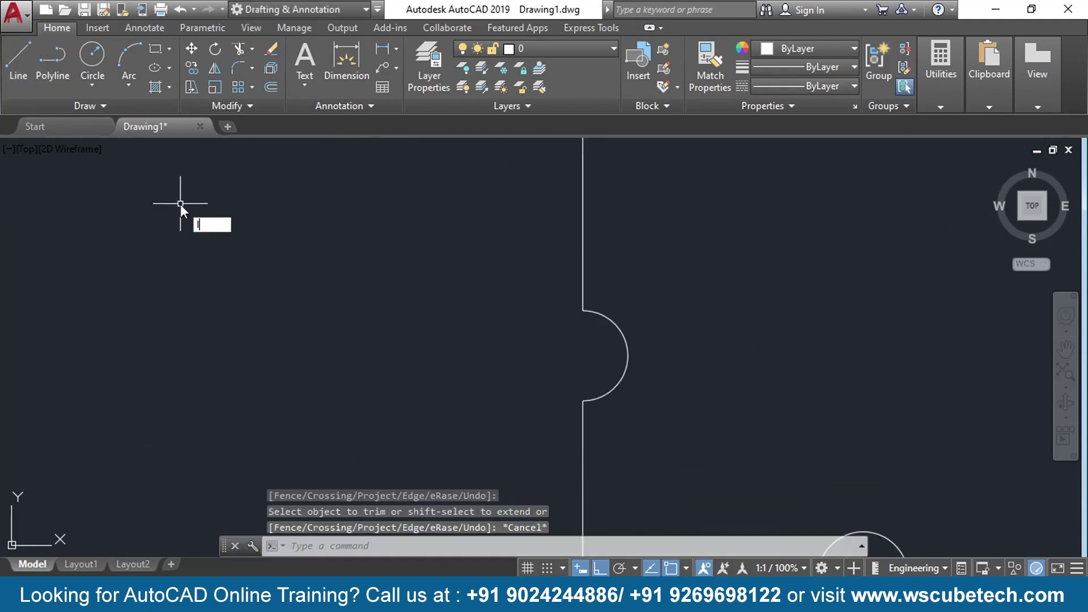
- Draw a vertical line about 1.7" long downward from the upper part of the left feeder's half arc, close to the feeder line
key(Return)
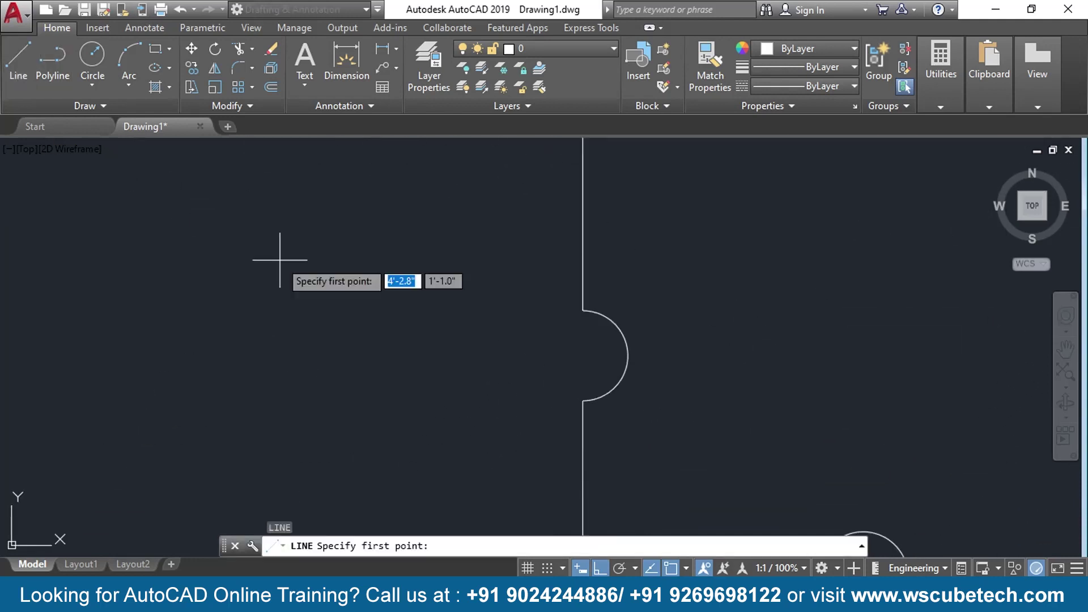
click(592, 310)
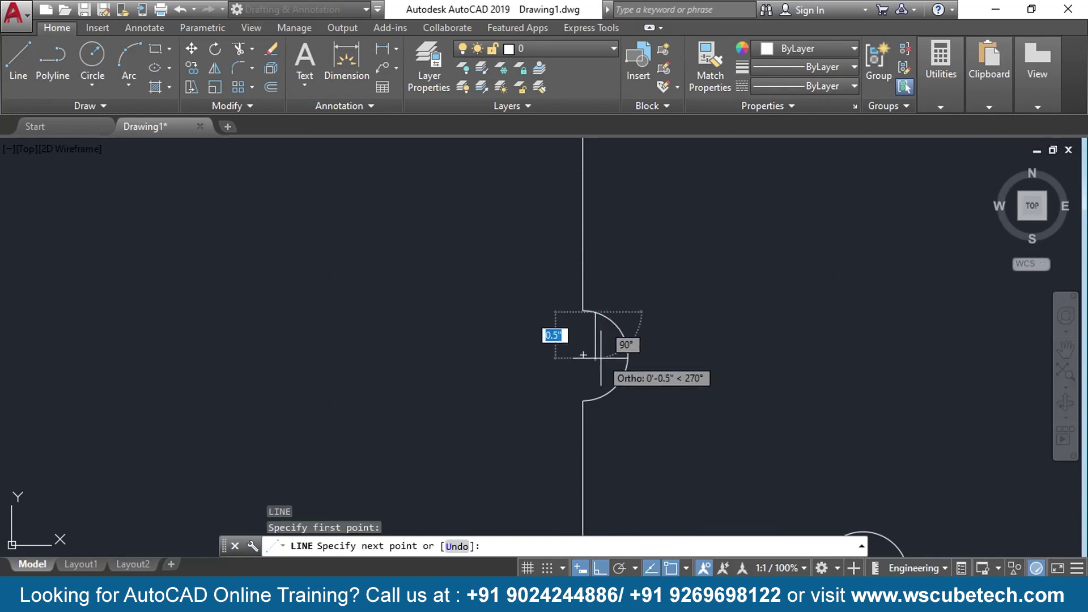
click(593, 398)
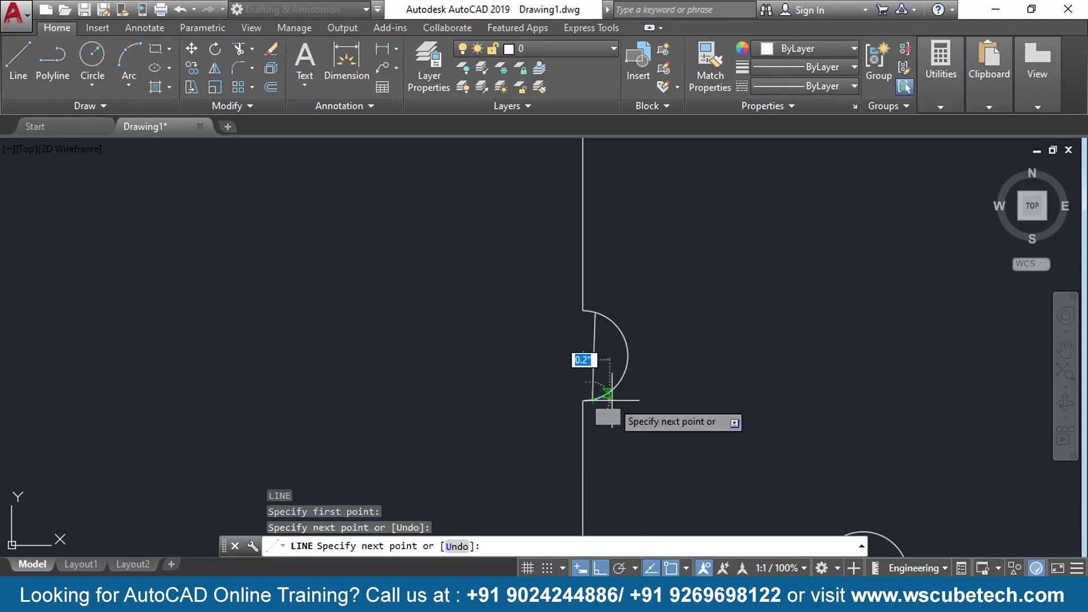
key(ctrl+z)
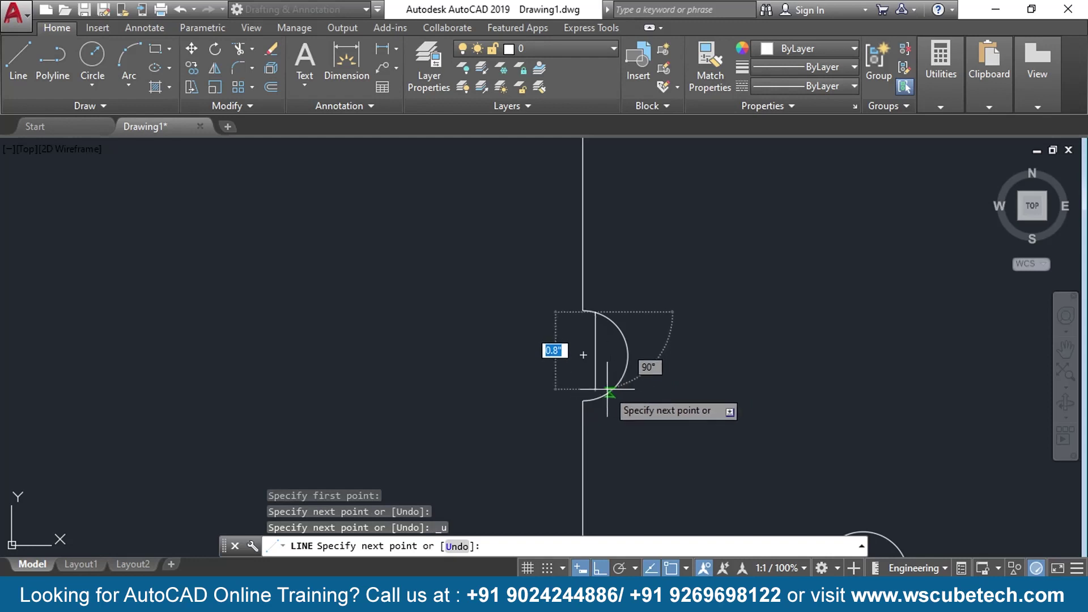
key(F8)
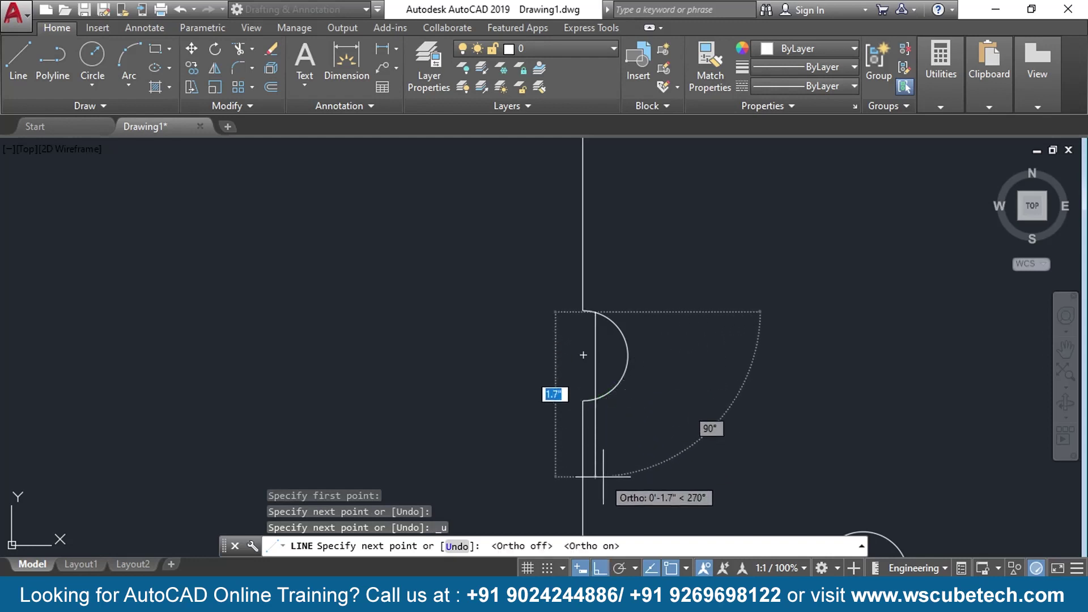
key(F8)
key(Return)
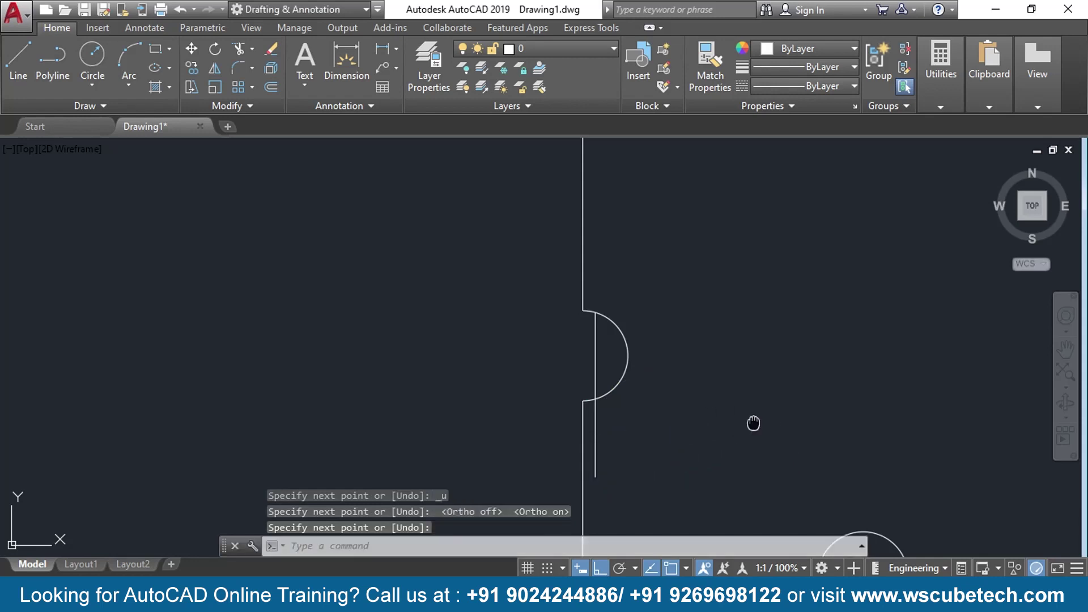
- Copy the short vertical line from its upper endpoint to the matching place on the right feeder's half arc
middle_drag(756, 423, 573, 373)
middle_drag(706, 321, 526, 318)
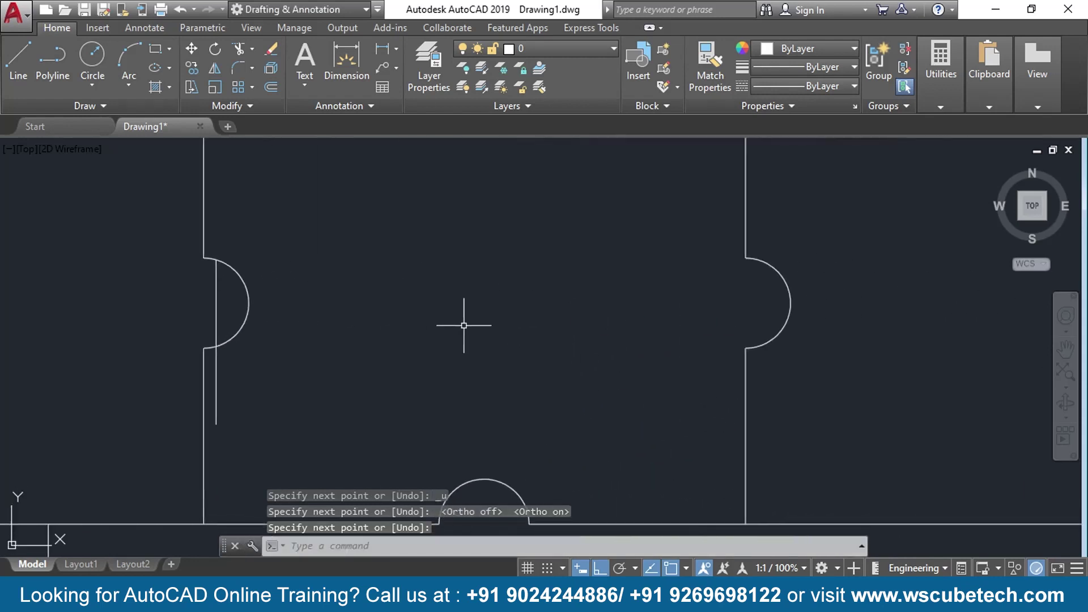
key(Return)
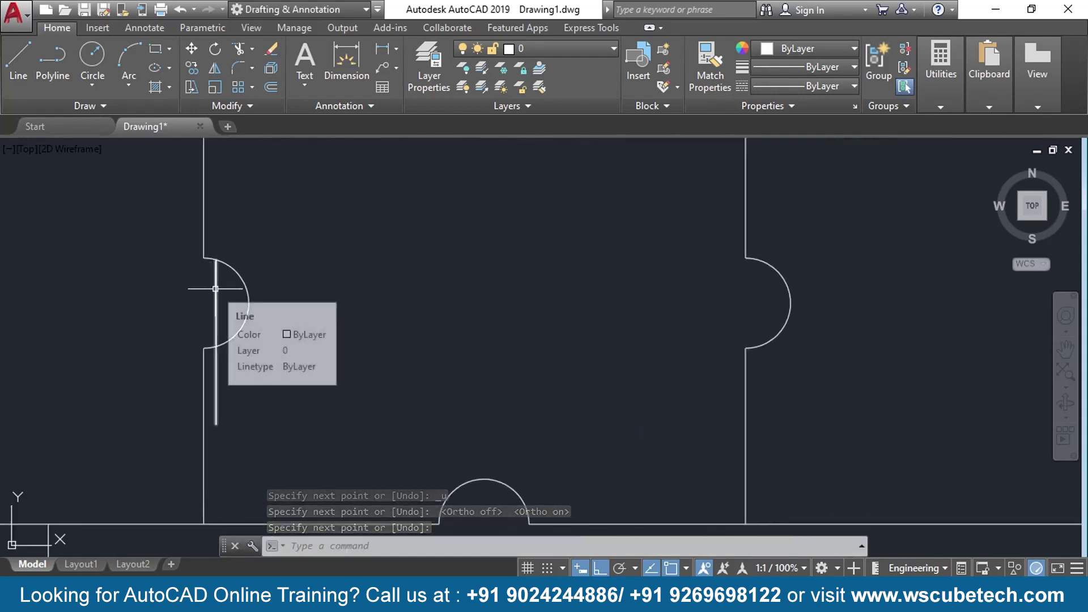
click(215, 289)
text(co)
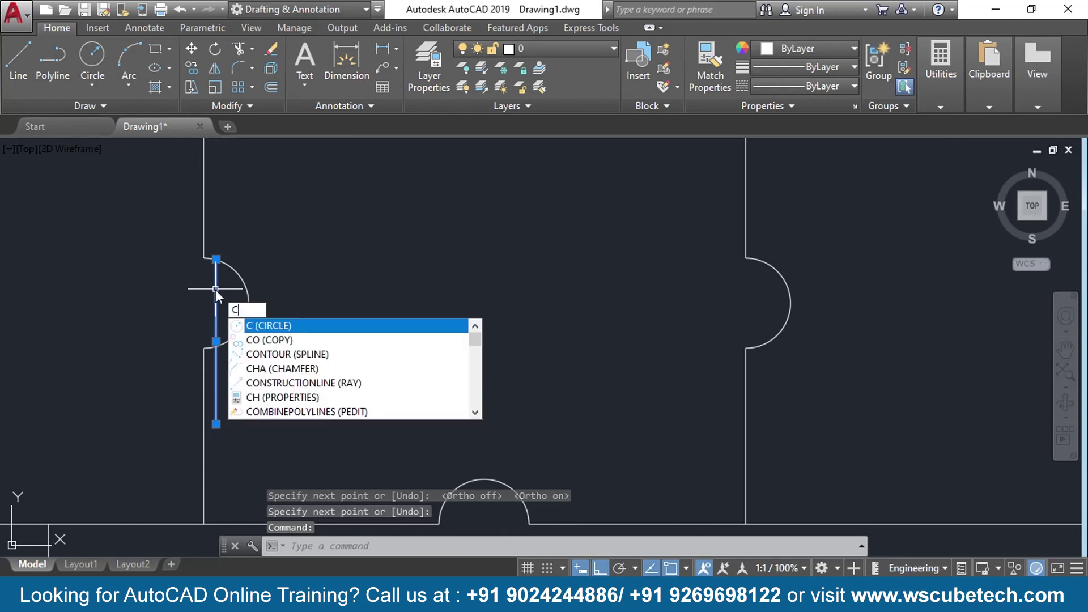
key(Return)
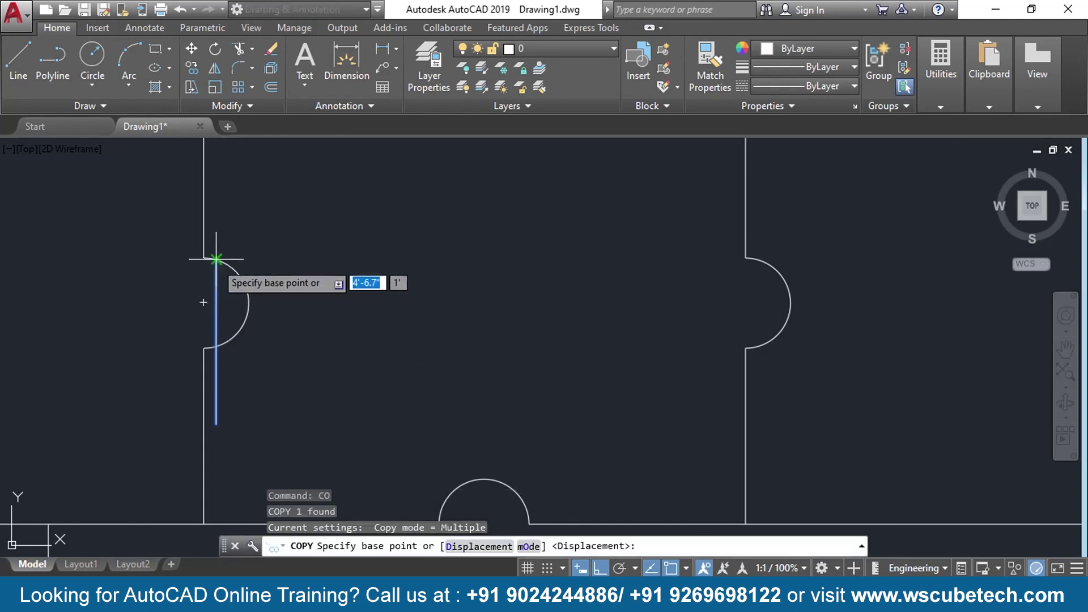
click(217, 259)
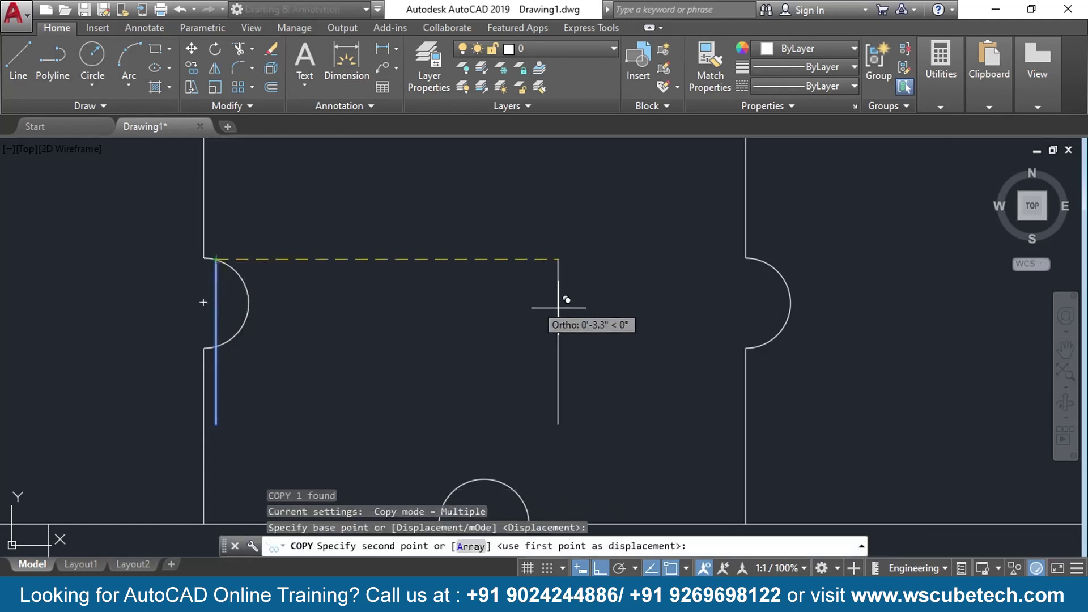
click(759, 290)
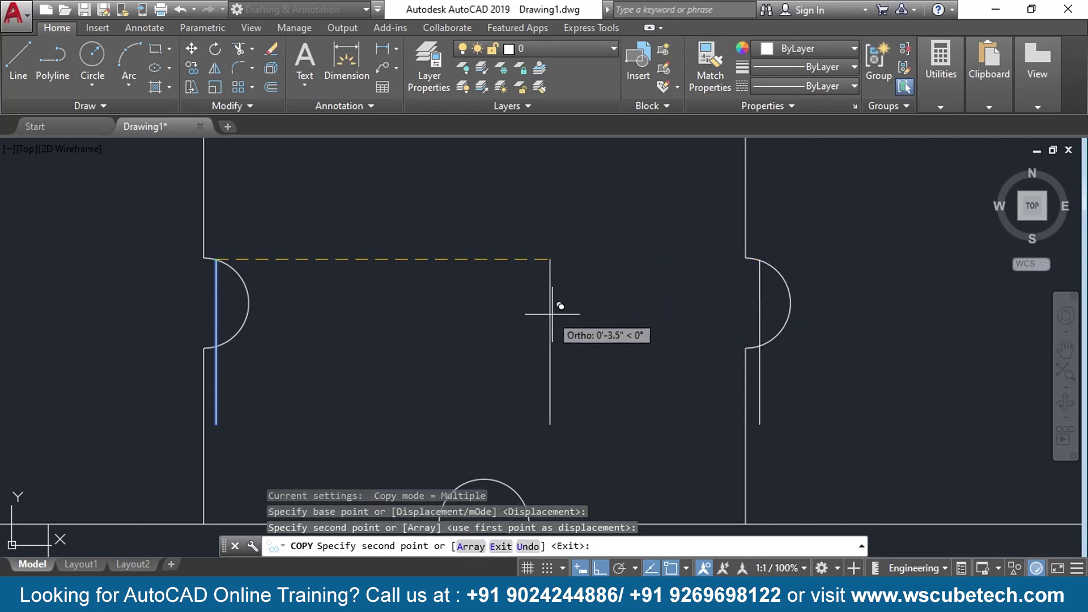
middle_drag(560, 306, 566, 165)
middle_drag(554, 204, 555, 323)
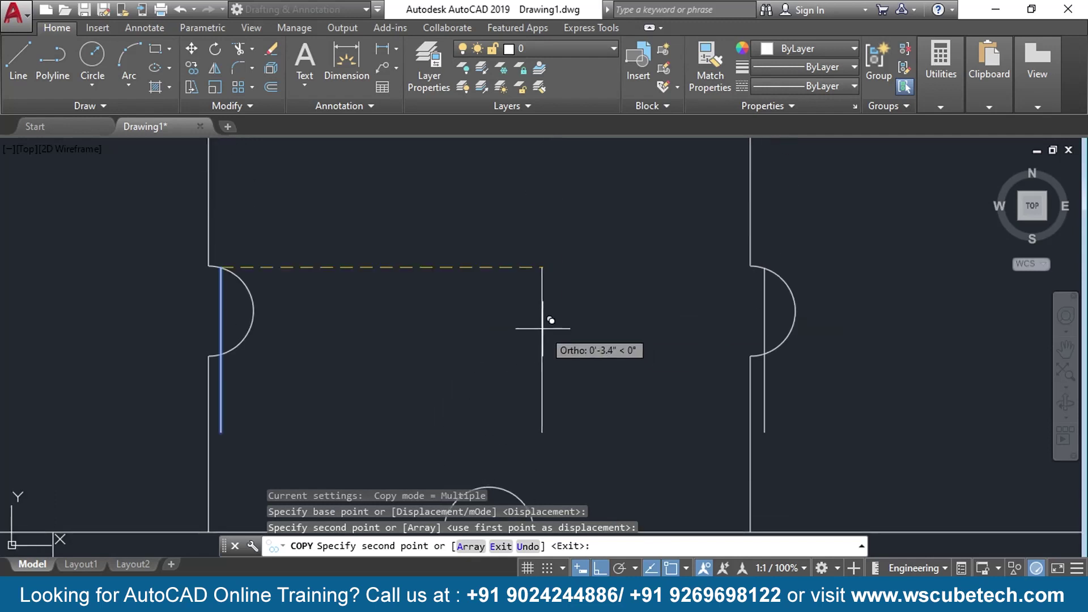
key(Return)
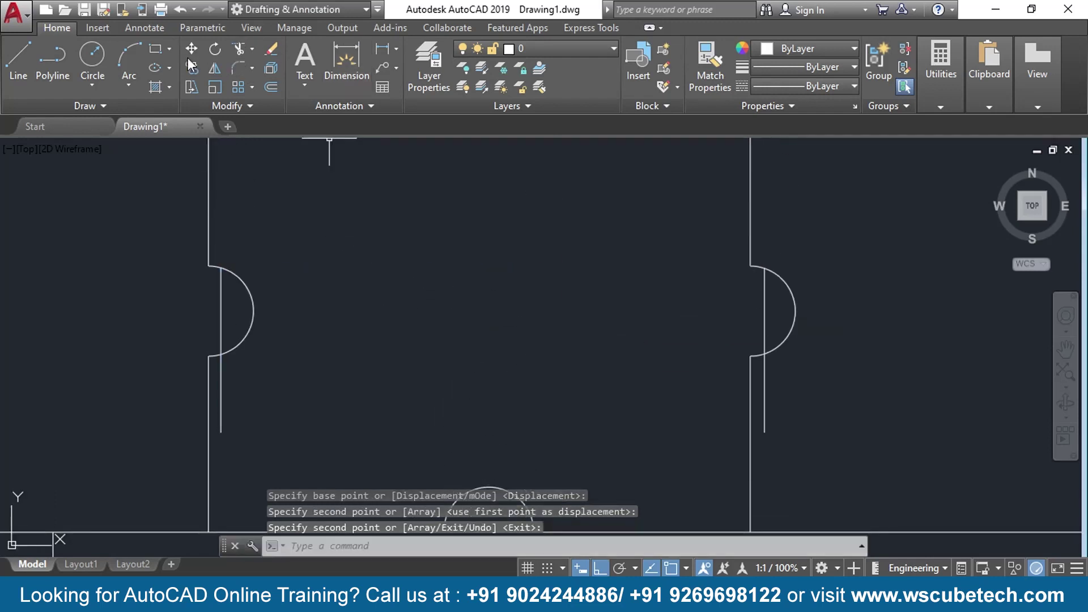
- Trim the half-arc ends next to both feeder lines and the parts of the short vertical lines inside the arcs
click(237, 50)
key(Return)
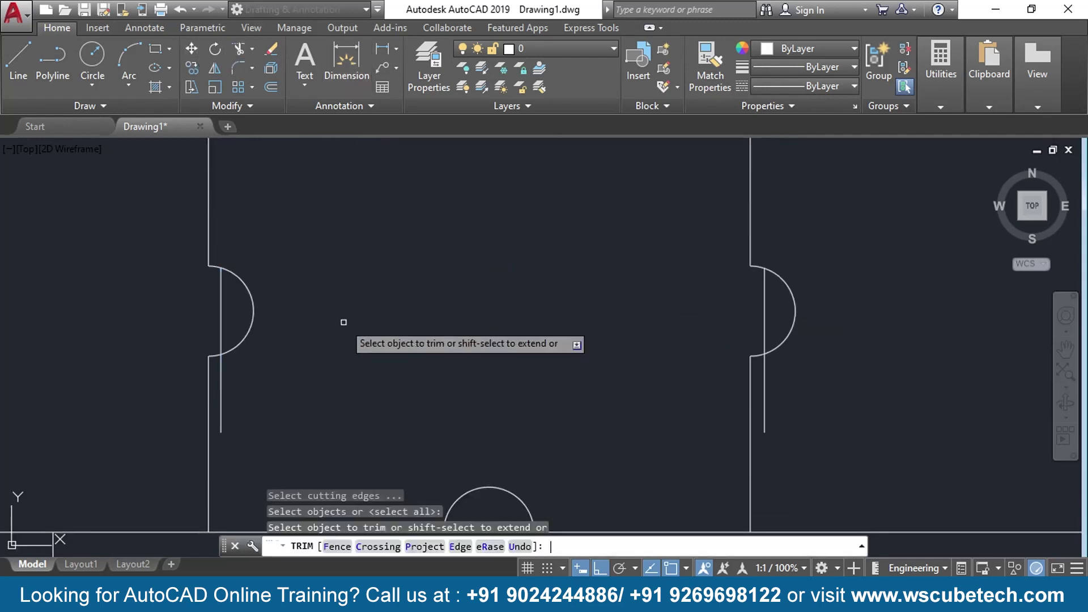
click(214, 265)
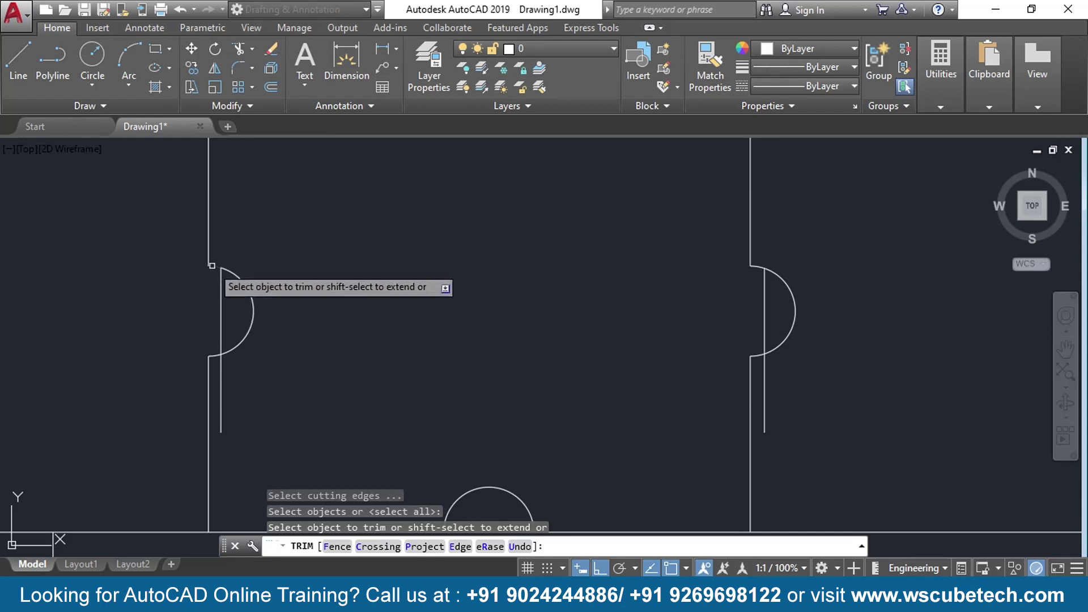
click(213, 355)
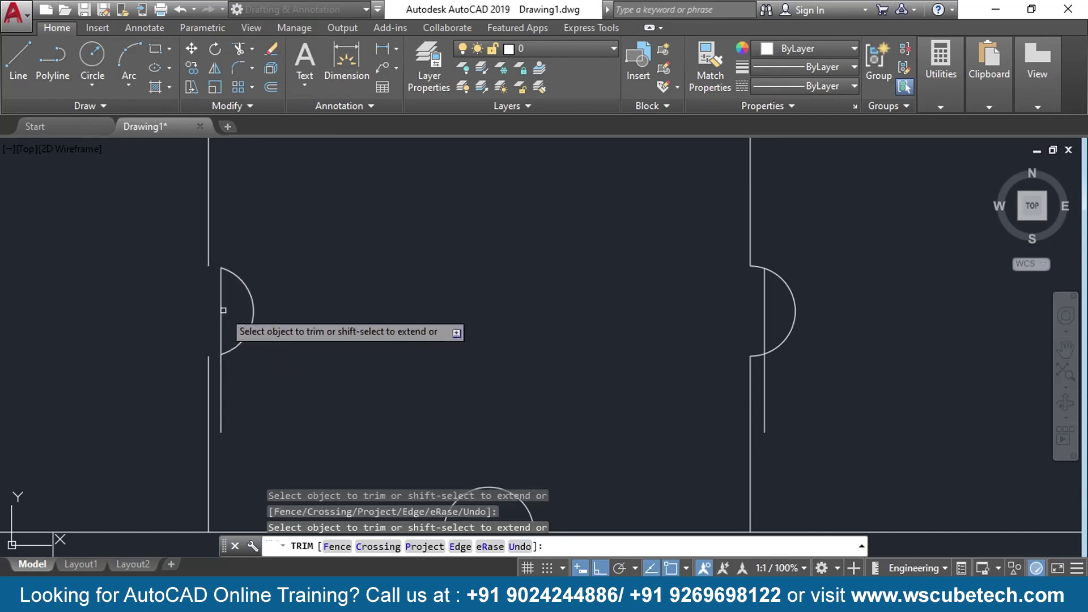
click(220, 312)
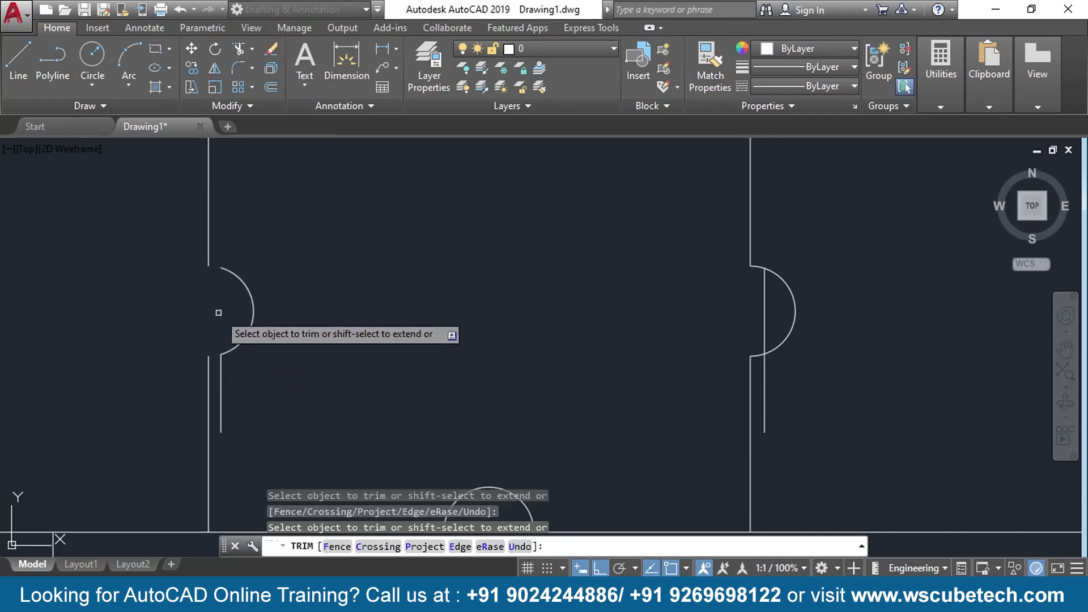
click(757, 265)
click(757, 356)
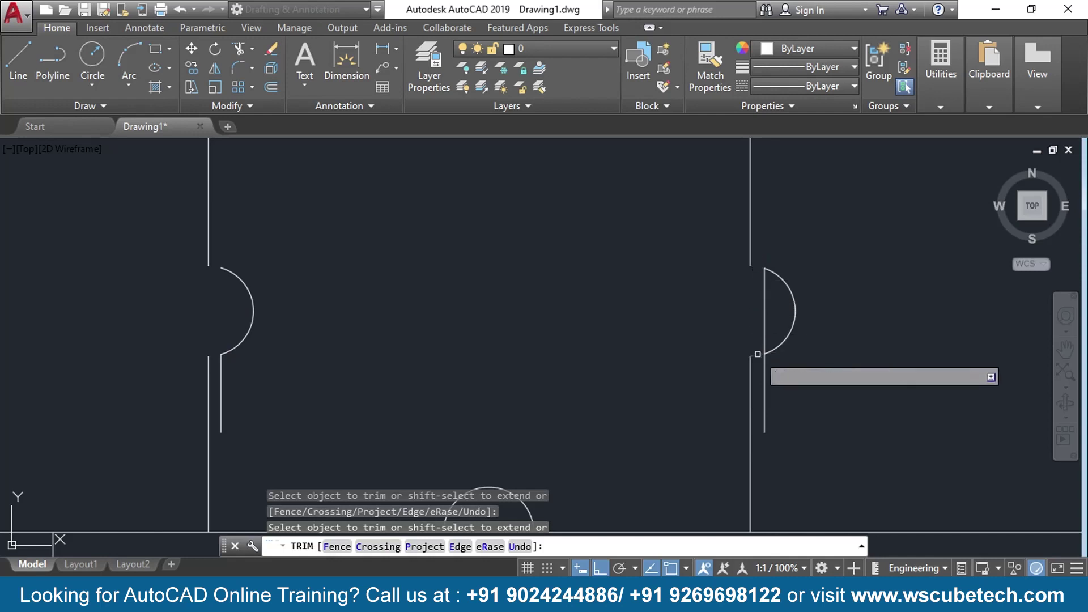
click(764, 313)
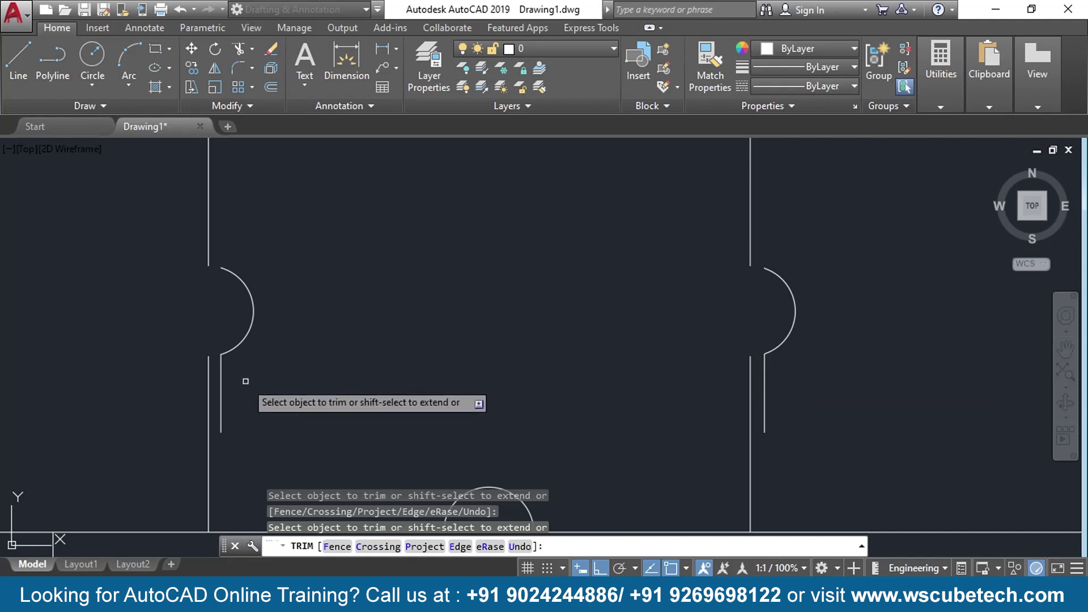
key(Return)
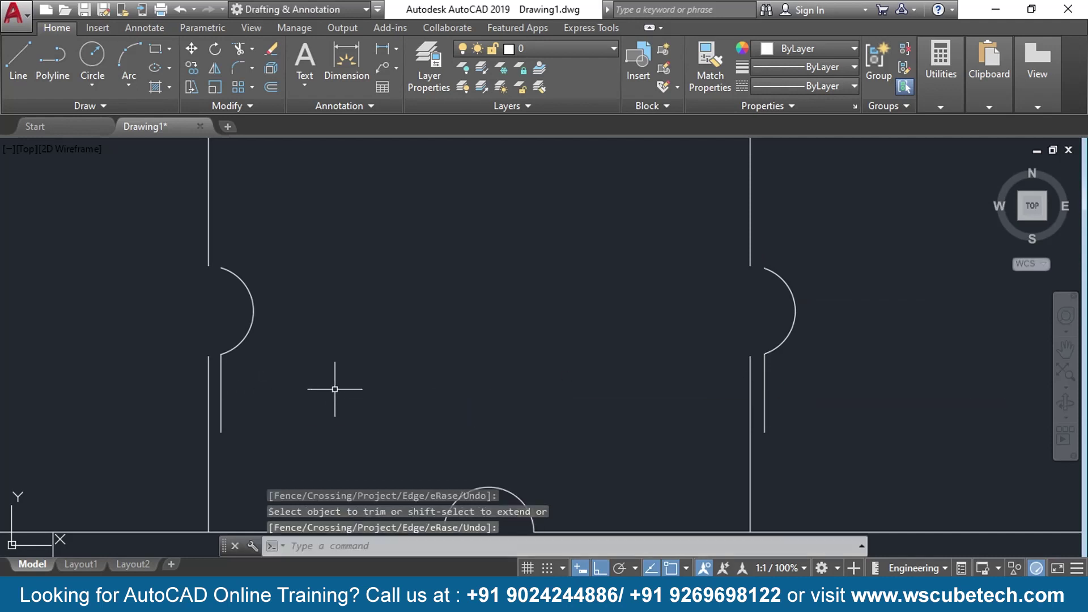
- Erase the leftover short vertical lines below the left and right feeder arcs
click(222, 387)
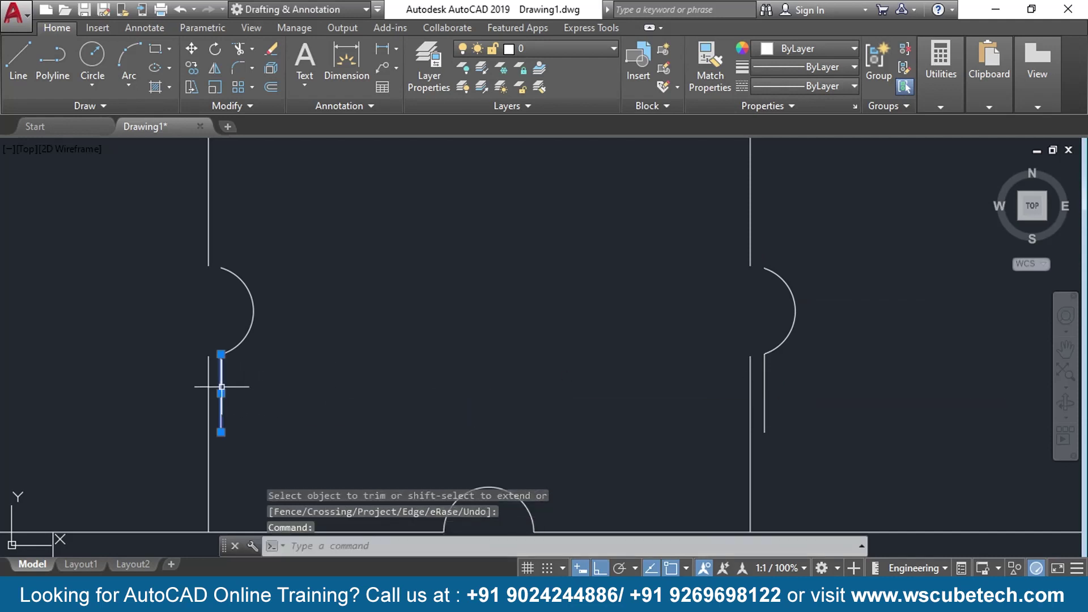
key(Delete)
click(764, 392)
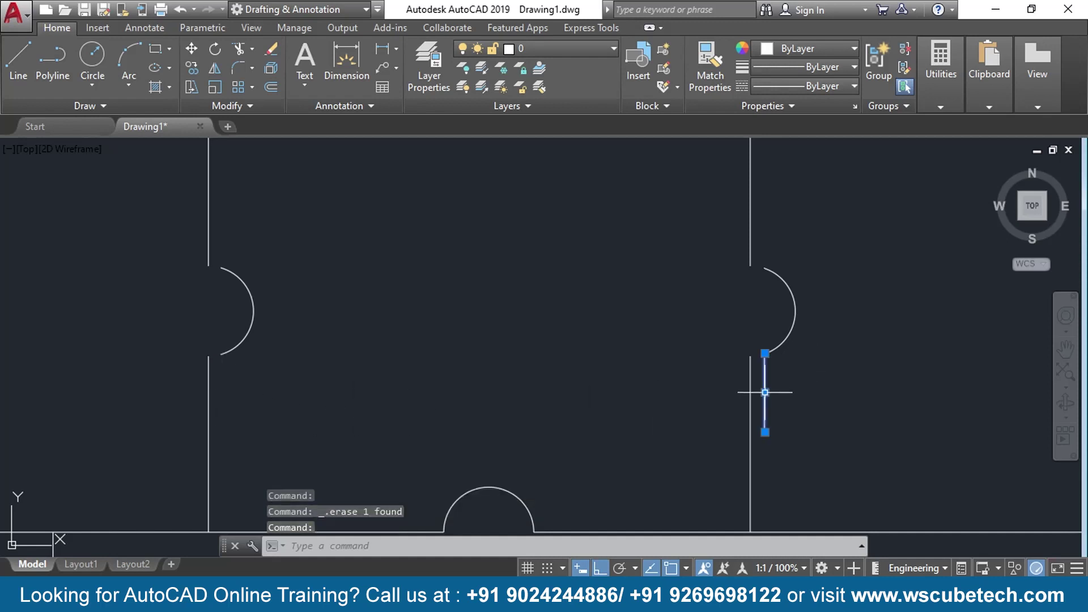
key(Delete)
- Draw a horizontal line across the bus breaker arc, slightly above the bus line and extending past both sides of the arc
scroll(620, 382, down, 3)
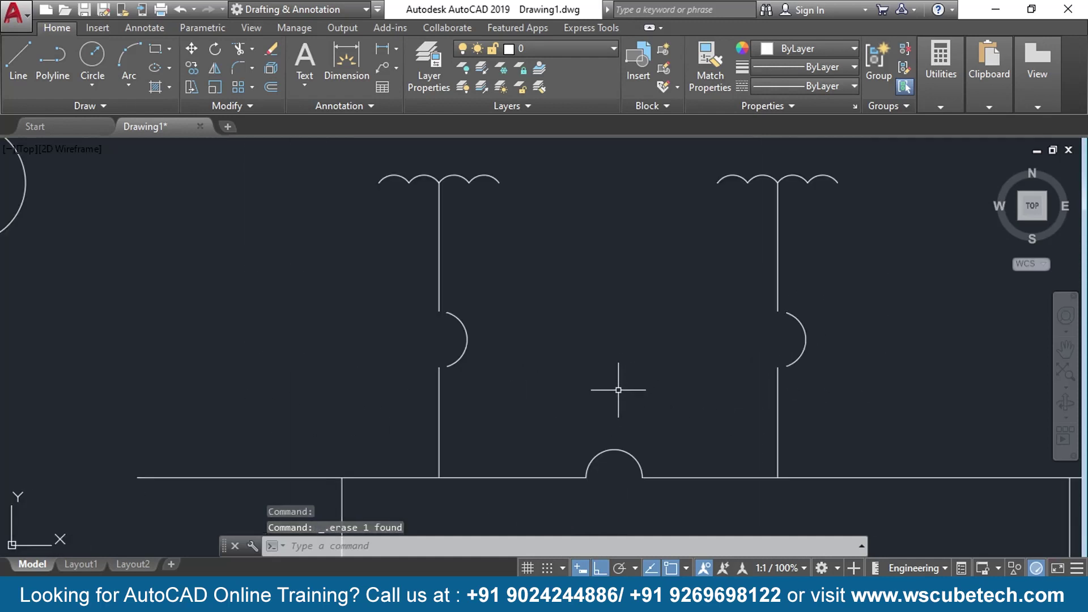
middle_drag(618, 390, 561, 300)
scroll(588, 347, up, 4)
mouse_move(587, 347)
middle_down()
mouse_move(494, 259)
mouse_move(464, 261)
middle_up()
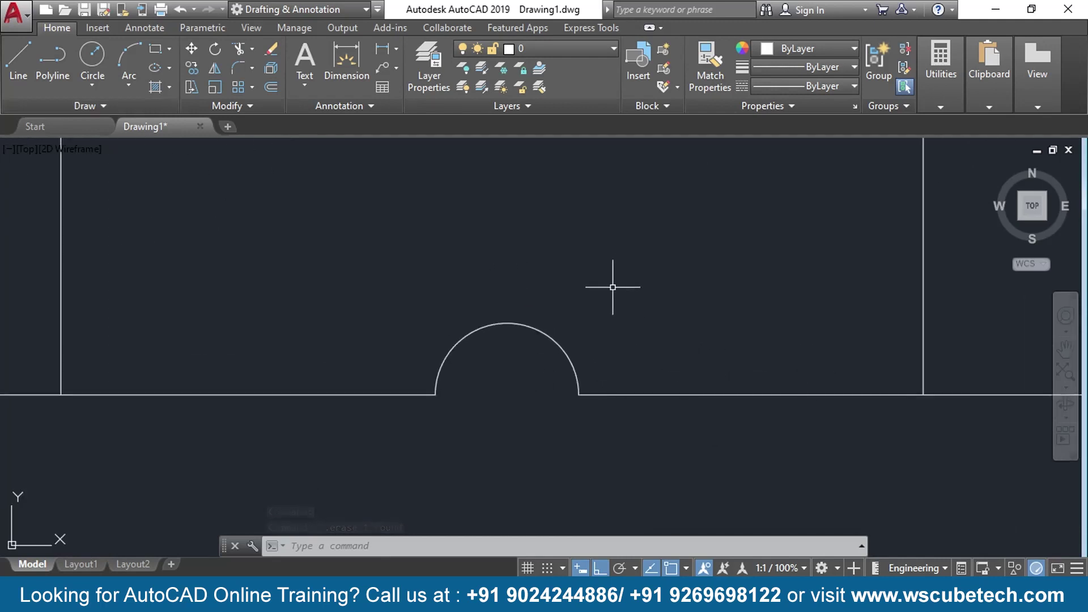
text(l)
key(Return)
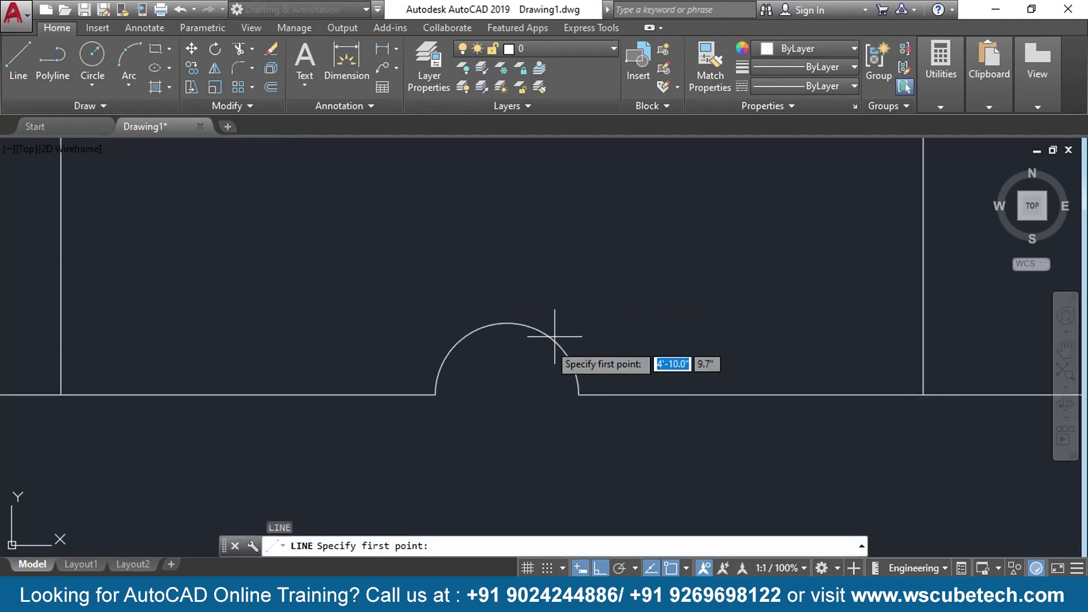
click(392, 377)
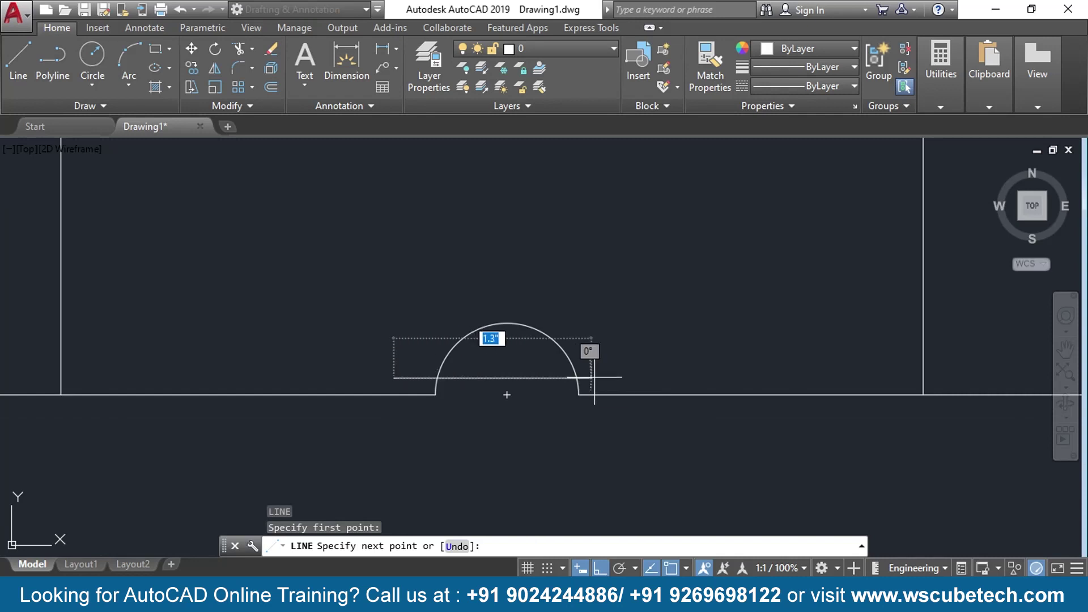
click(694, 377)
key(Return)
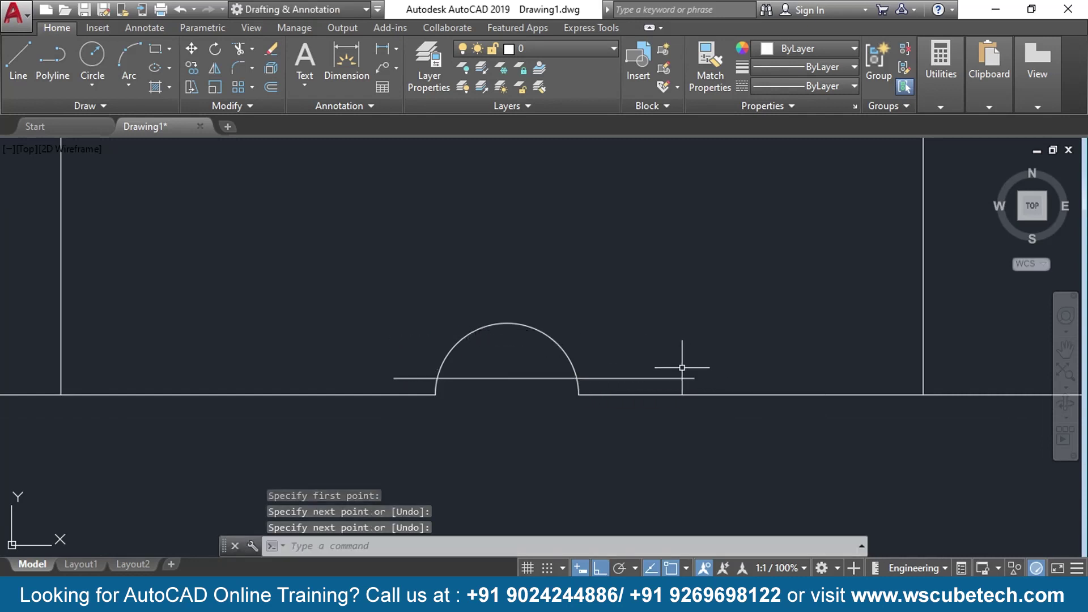
- Trim both ends of the bus breaker arc below the horizontal helper line and erase that line
text(tr)
key(Return)
key(Return)
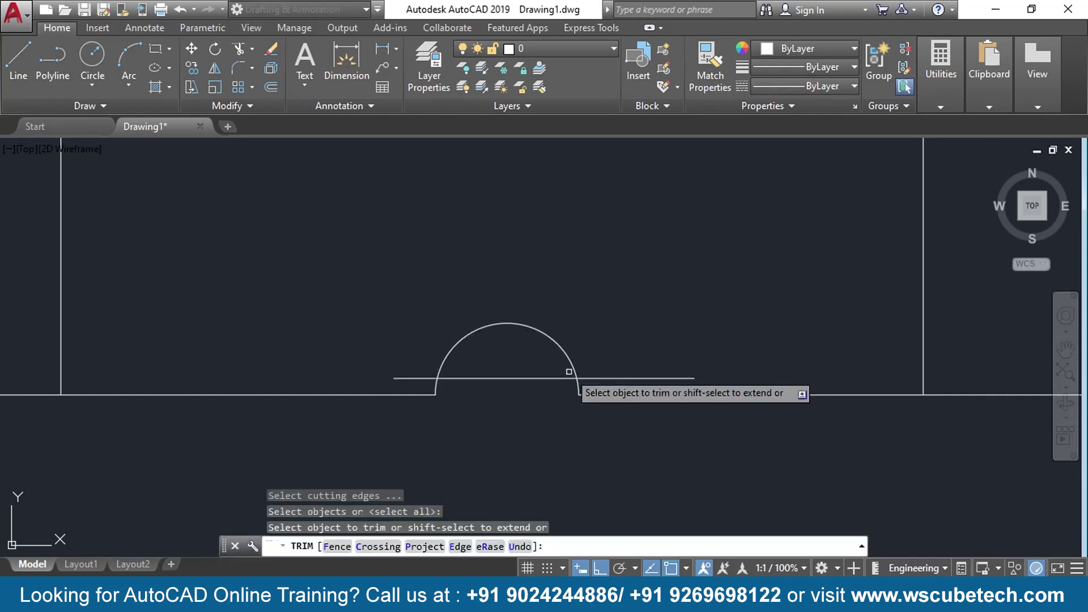
click(433, 389)
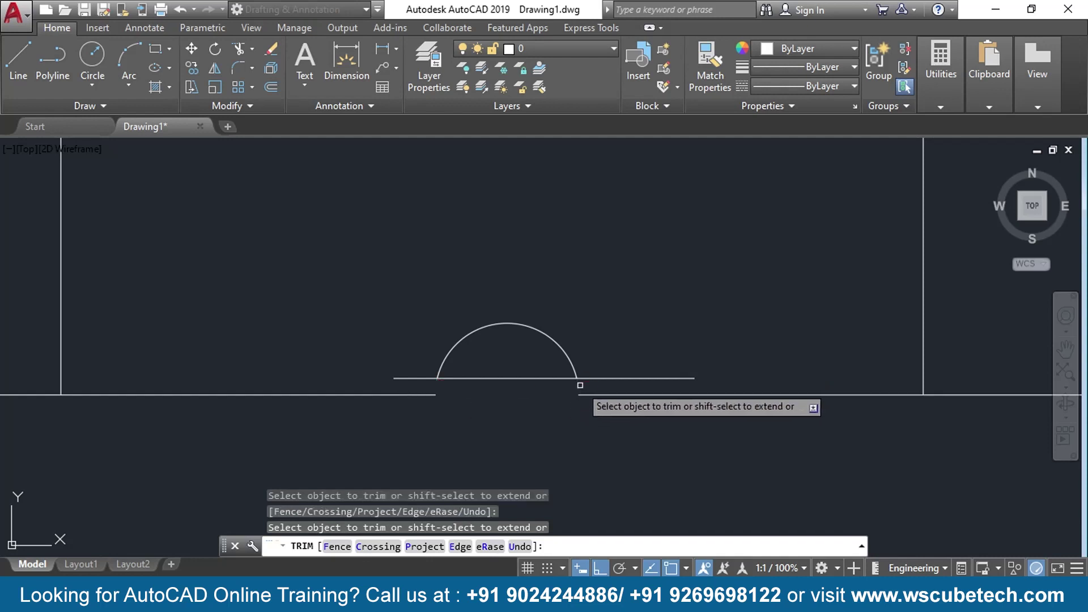
key(Return)
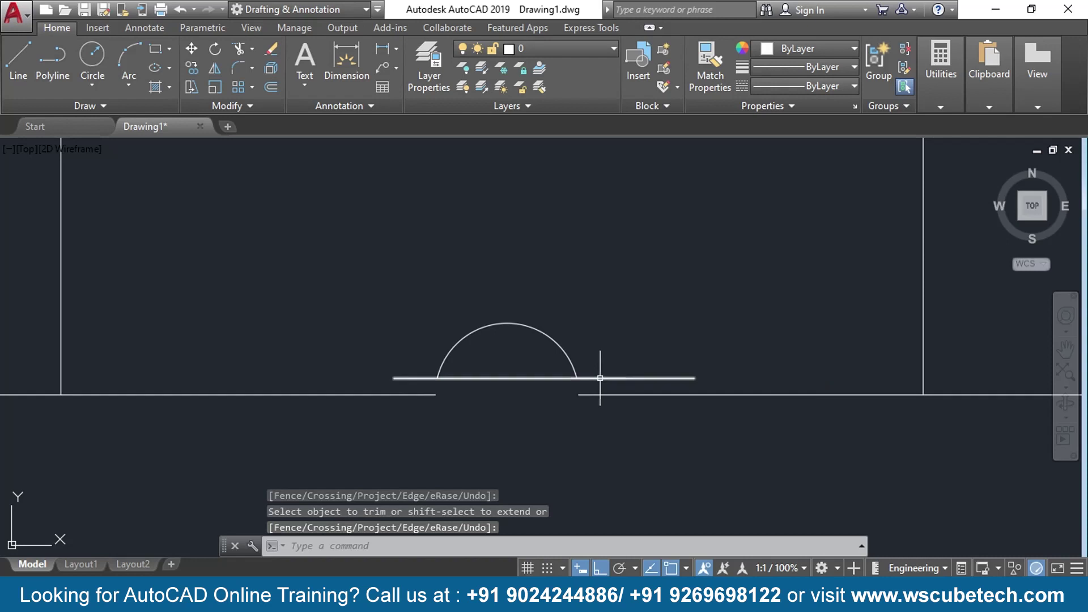
click(598, 378)
key(Delete)
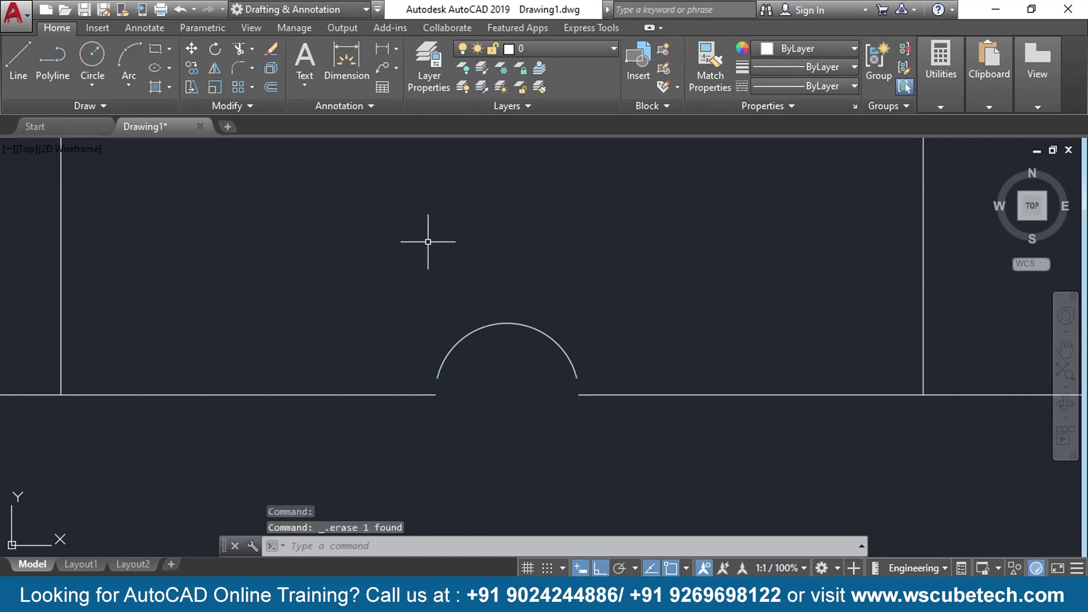
- Compare the finished breaker symbols with the reference image and examine the delta and wye symbols beside its transformers
scroll(430, 237, down, 5)
mouse_move(430, 237)
middle_down()
mouse_move(435, 304)
mouse_move(470, 305)
middle_up()
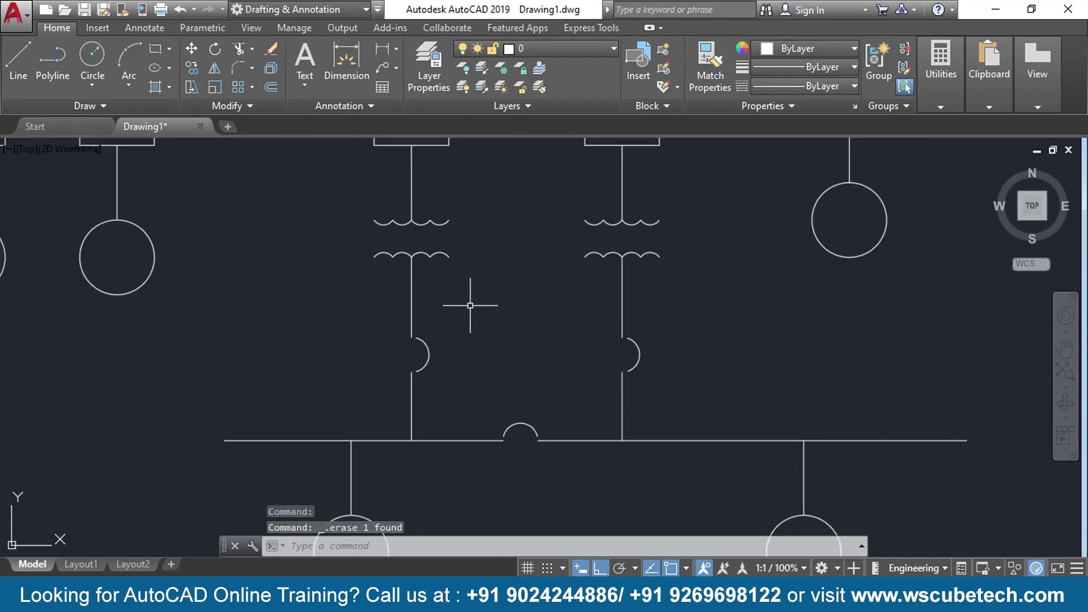
scroll(466, 301, down, 2)
middle_drag(62, 275, 515, 405)
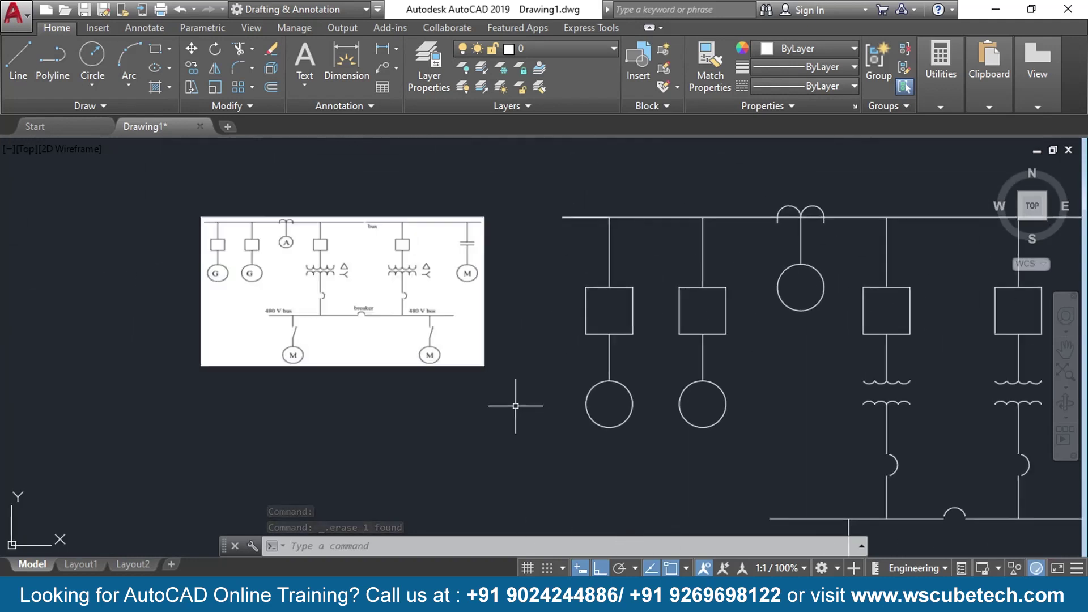
scroll(336, 309, up, 2)
scroll(371, 256, up, 2)
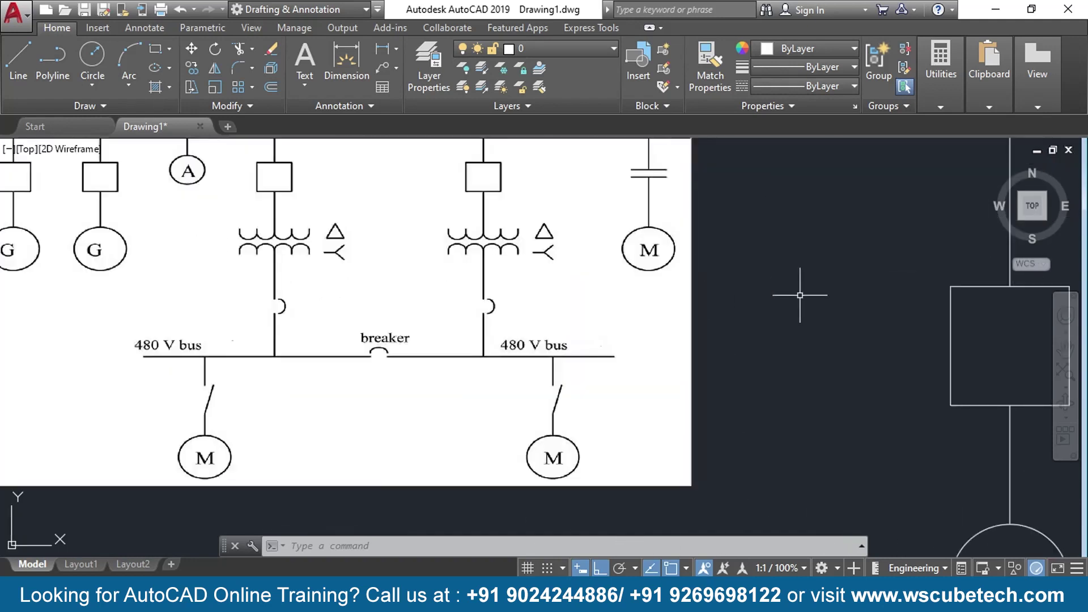
middle_drag(851, 318, 498, 296)
scroll(585, 308, down, 4)
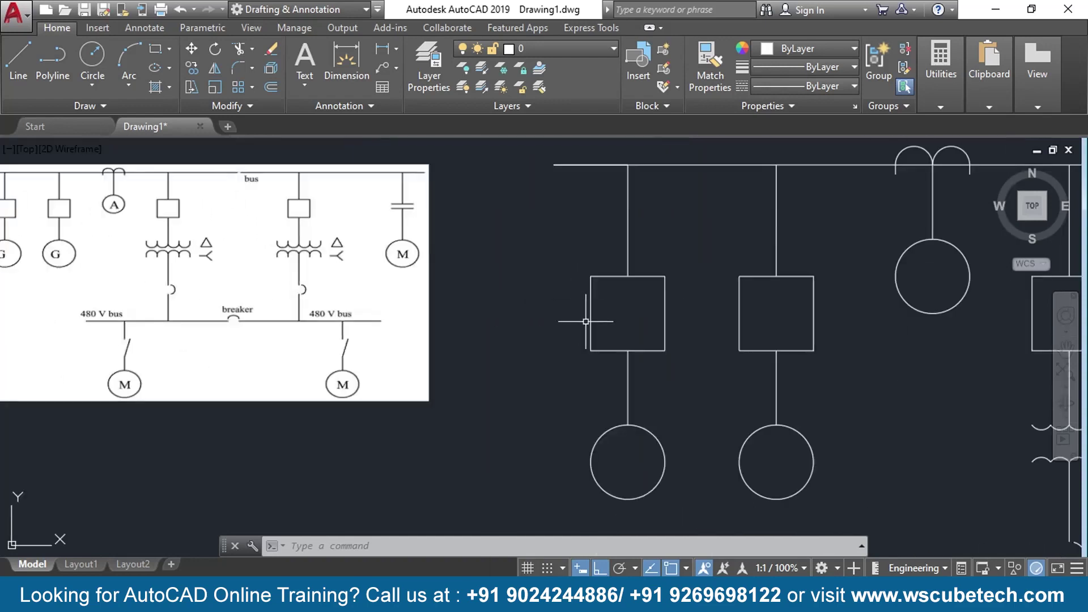
- Draw a 3-sided polygon inscribed in a circle of about 0.4" radius, centred 2.1" right of the left transformer's upper winding midpoint, pointing up
middle_drag(827, 345, 169, 303)
scroll(600, 320, up, 2)
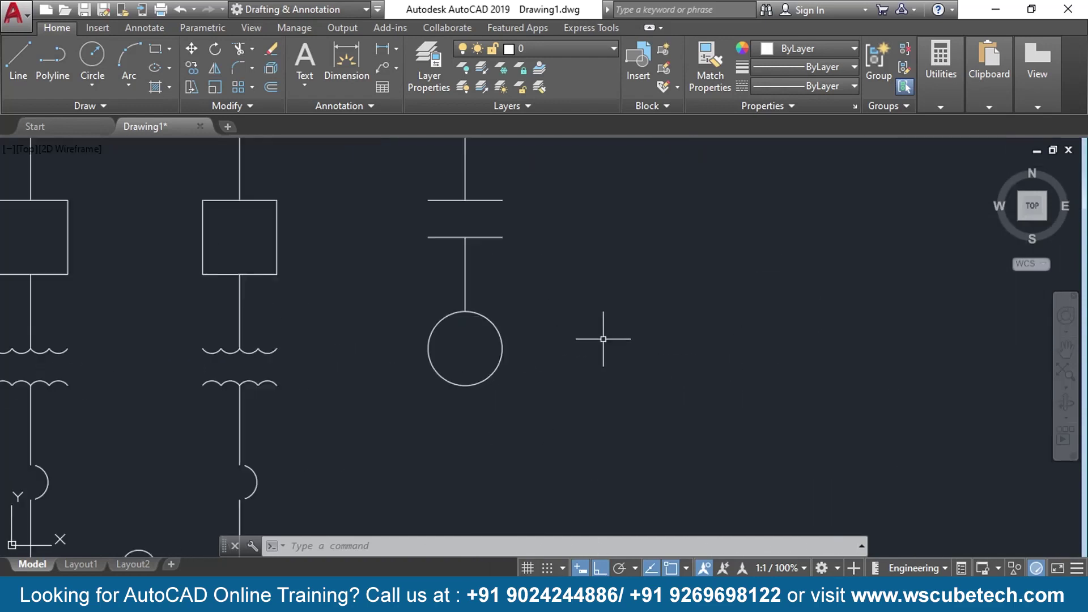
middle_drag(175, 390, 529, 389)
scroll(468, 376, up, 4)
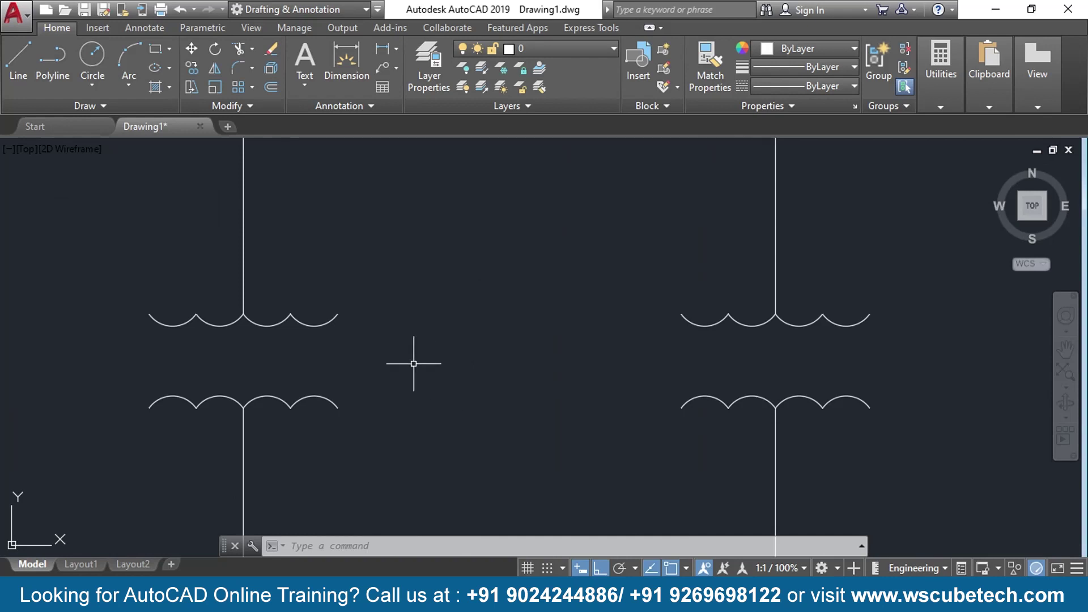
middle_drag(417, 364, 545, 374)
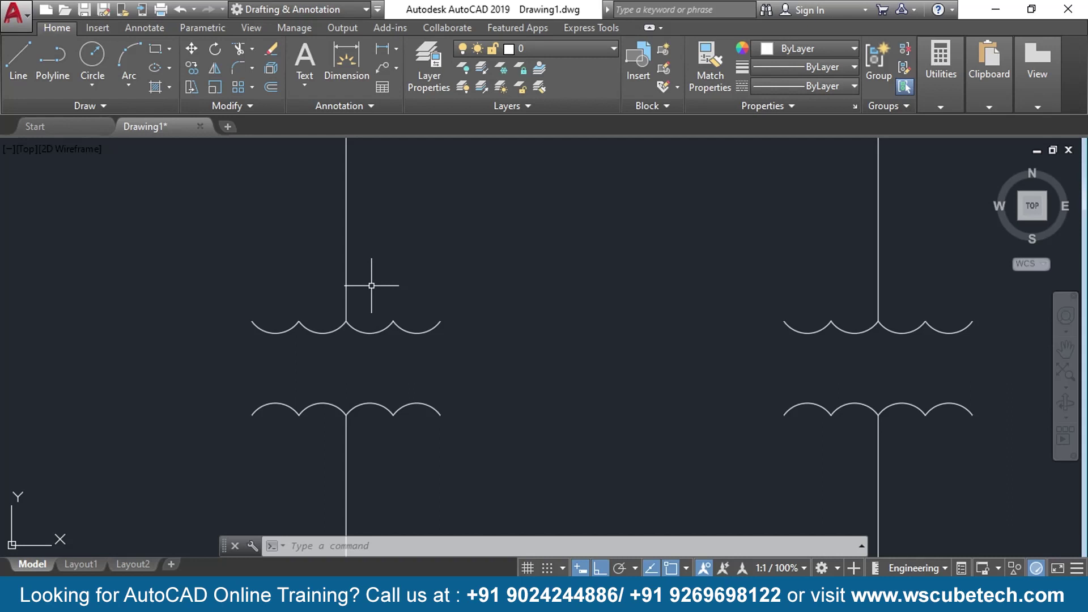
click(169, 50)
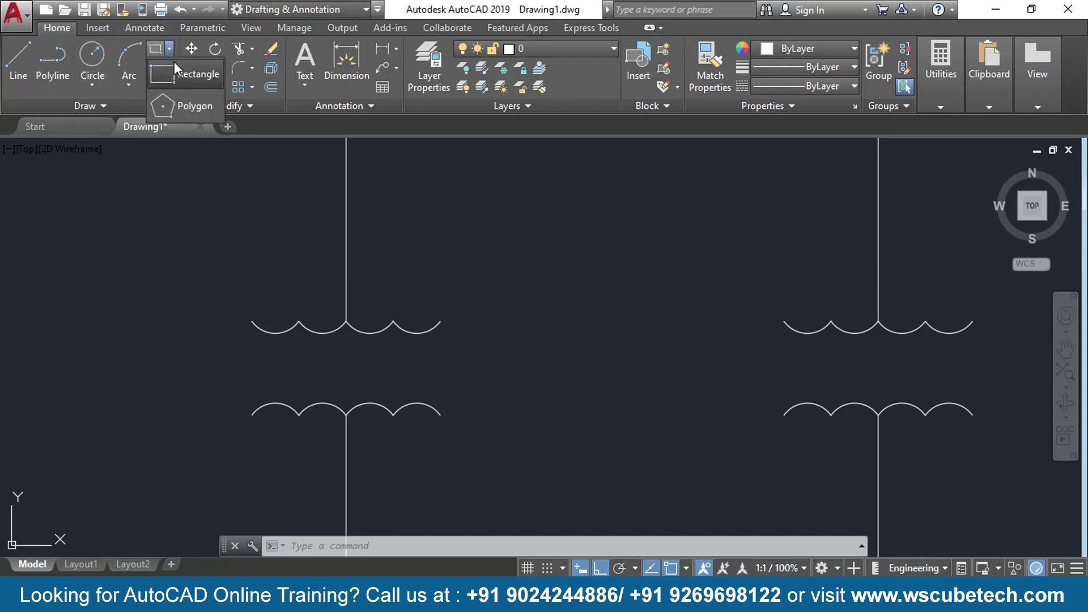
click(625, 261)
text(pol)
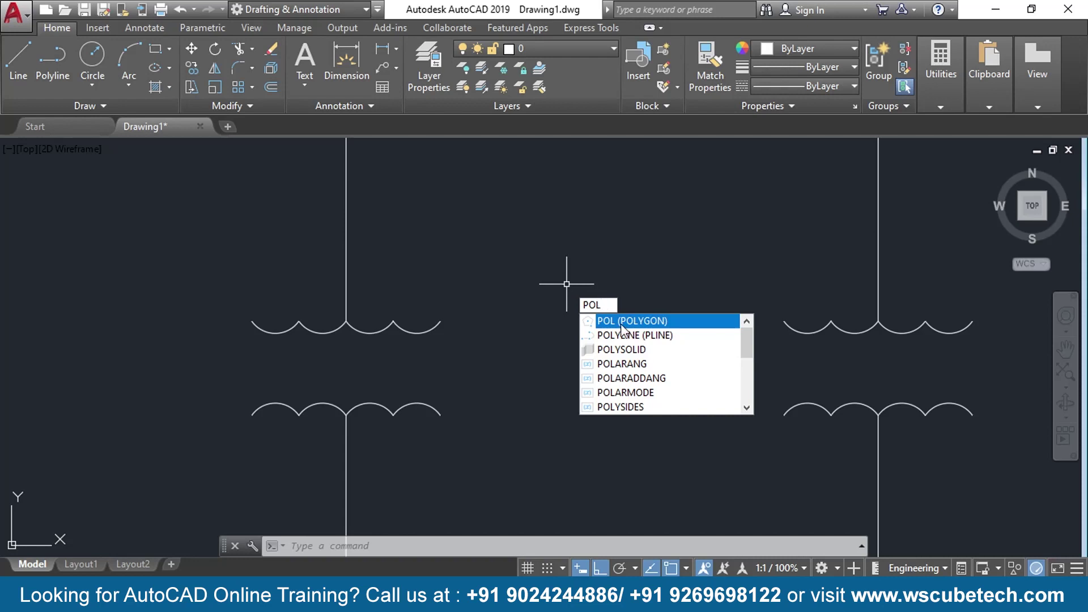
click(623, 322)
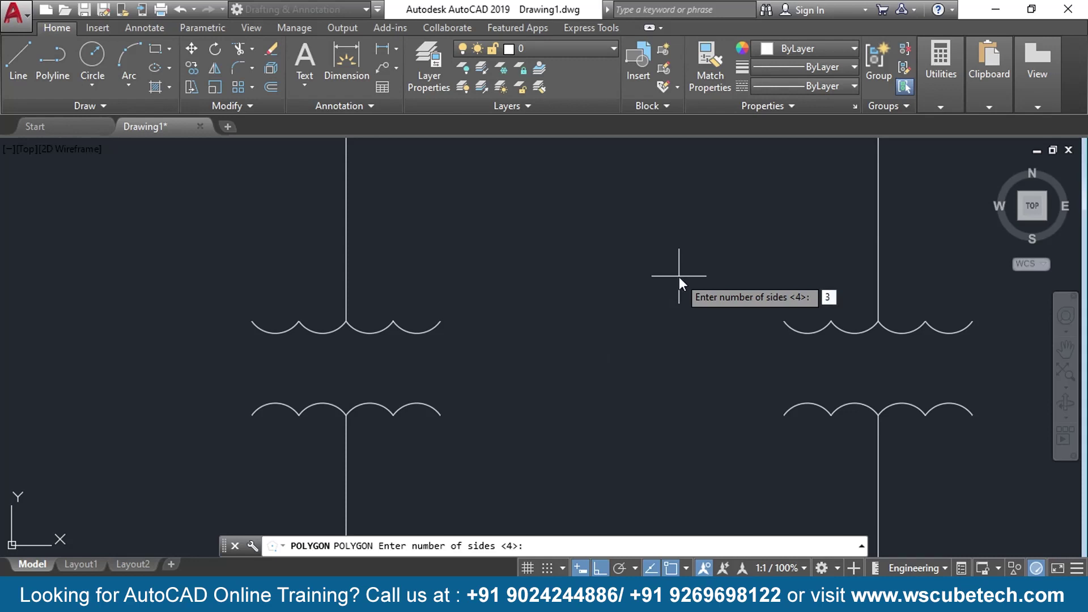
key(Return)
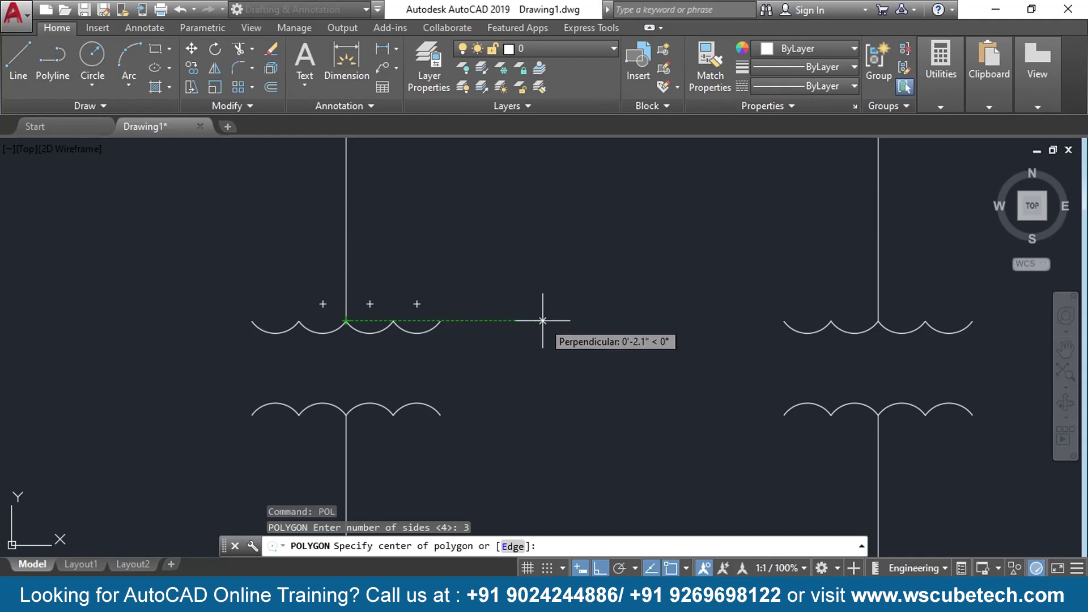
click(542, 320)
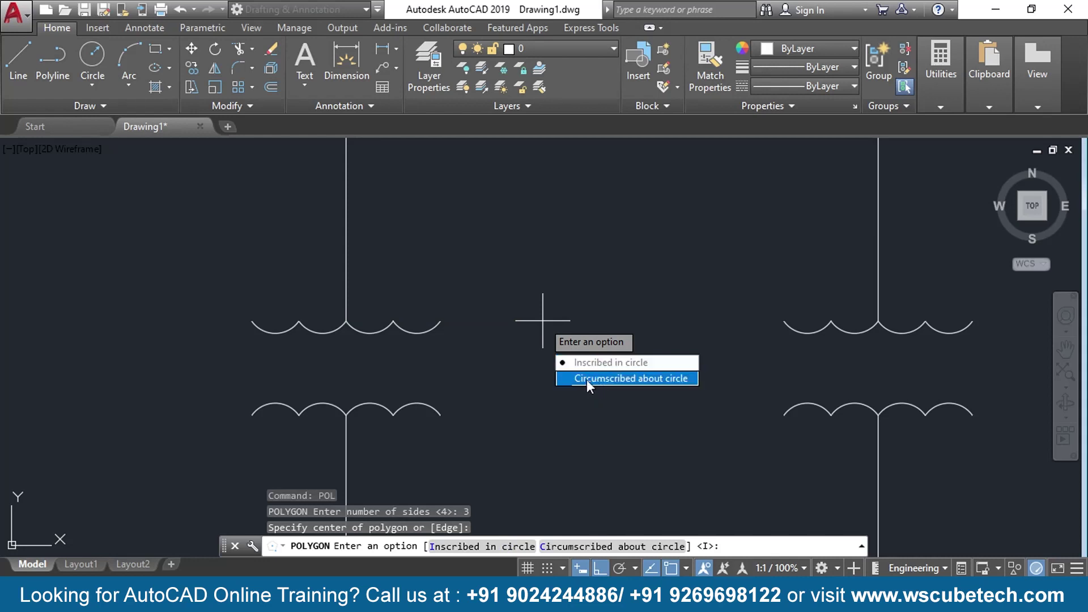
click(598, 364)
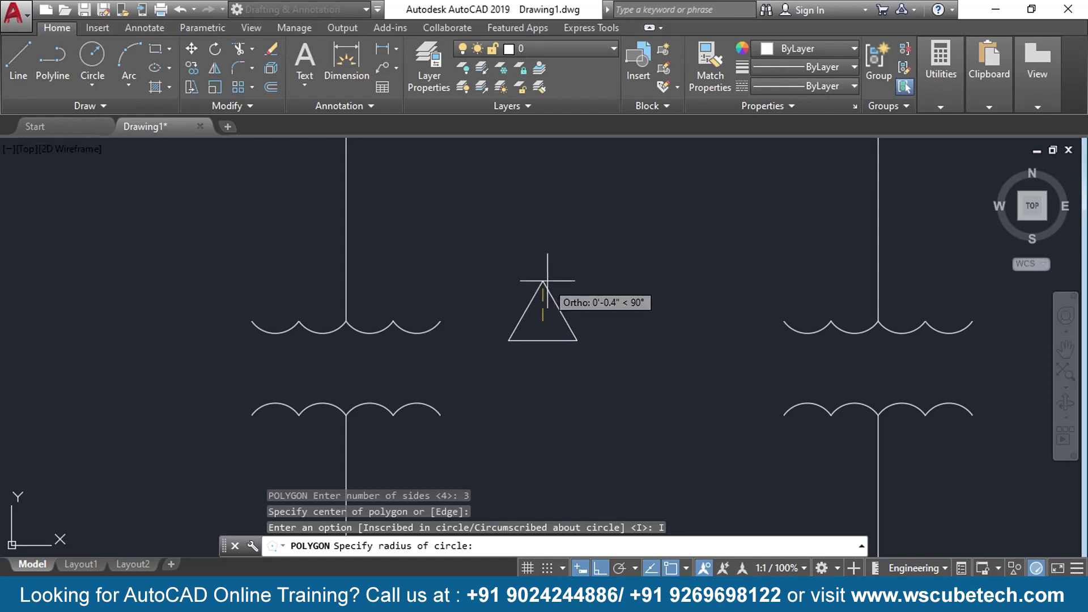
click(542, 285)
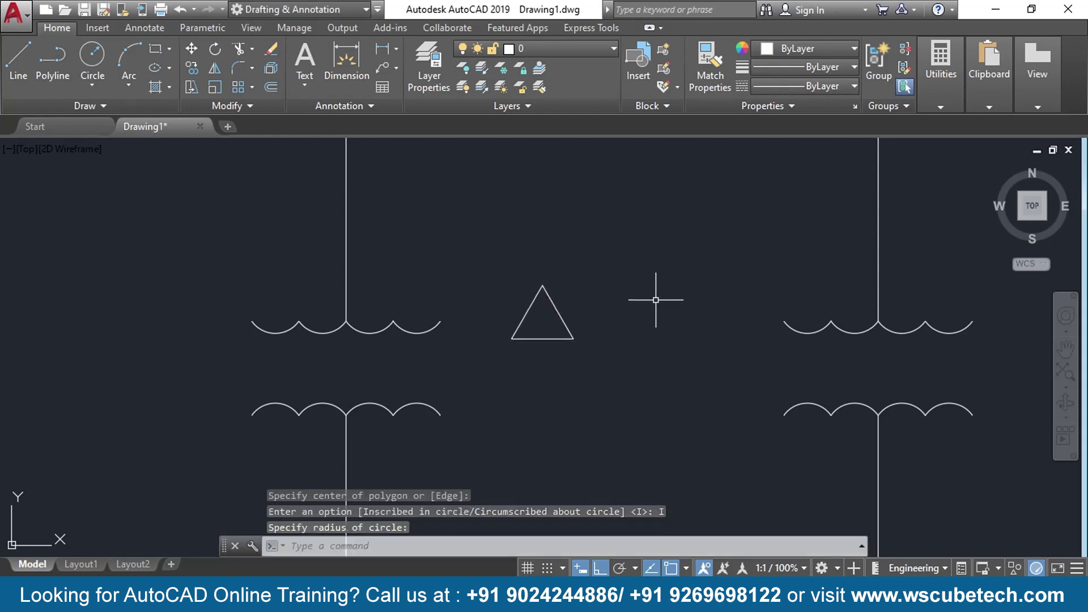
- Copy the delta triangle horizontally by about 5.9" so the copy sits beside the right transformer's upper winding
mouse_move(656, 300)
middle_down()
mouse_move(537, 282)
mouse_move(461, 253)
mouse_move(417, 270)
middle_up()
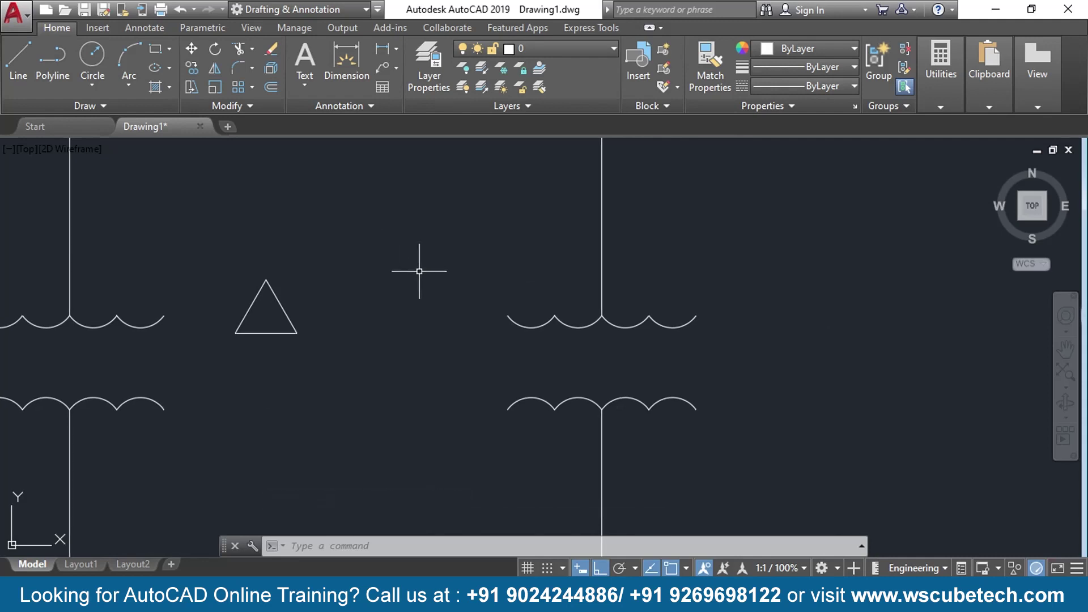
text(co)
key(Return)
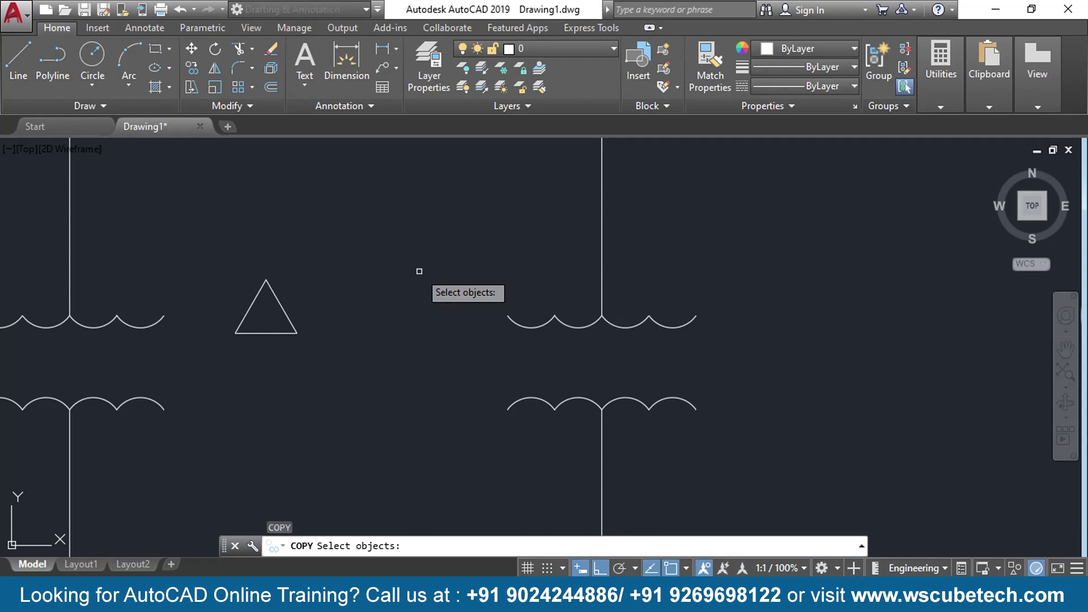
click(328, 280)
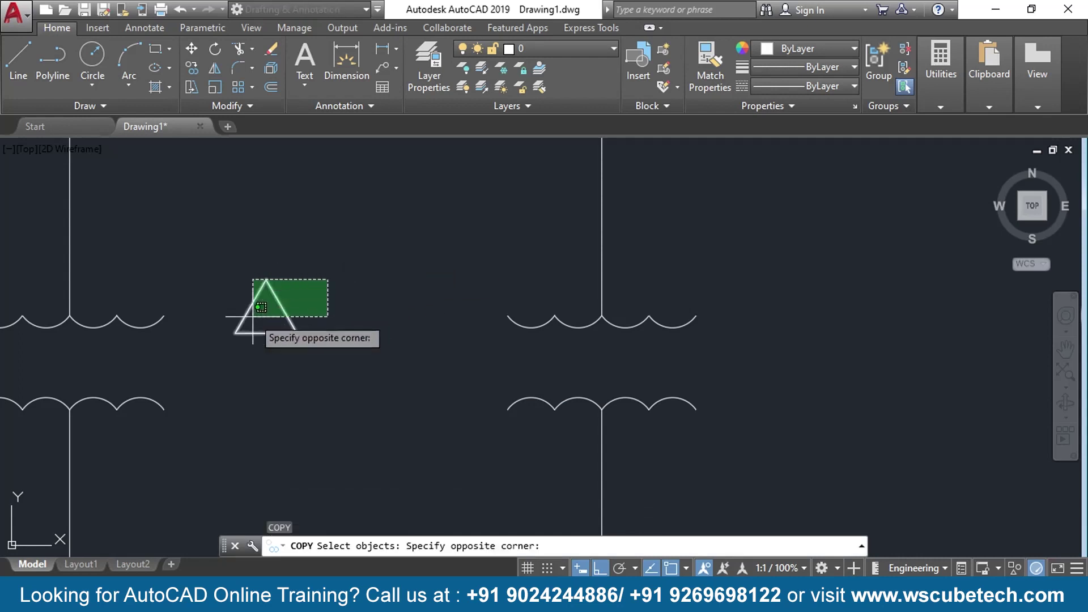
click(217, 371)
key(Return)
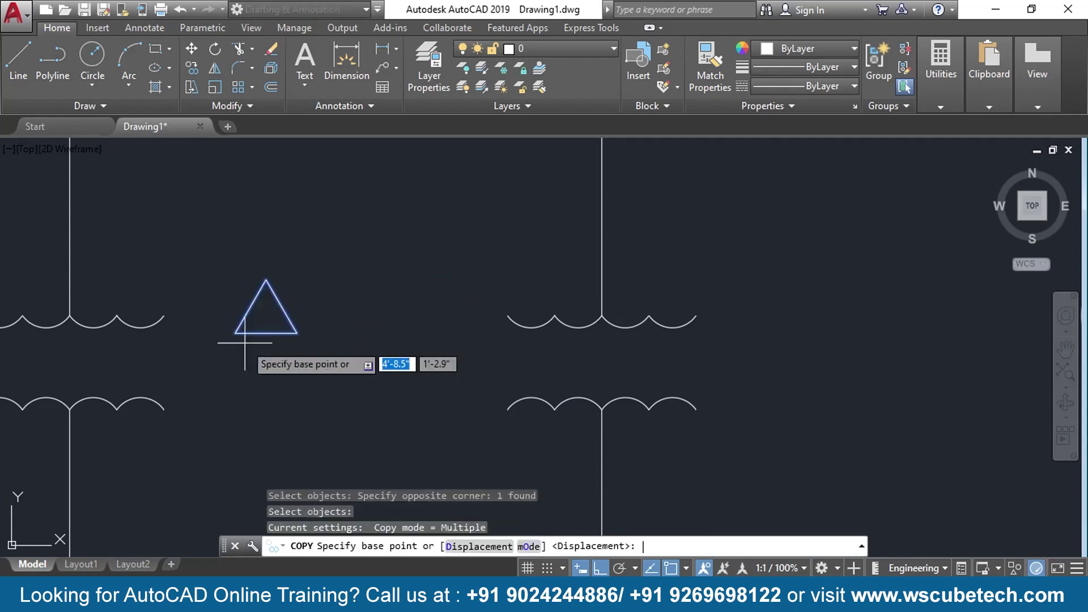
click(265, 315)
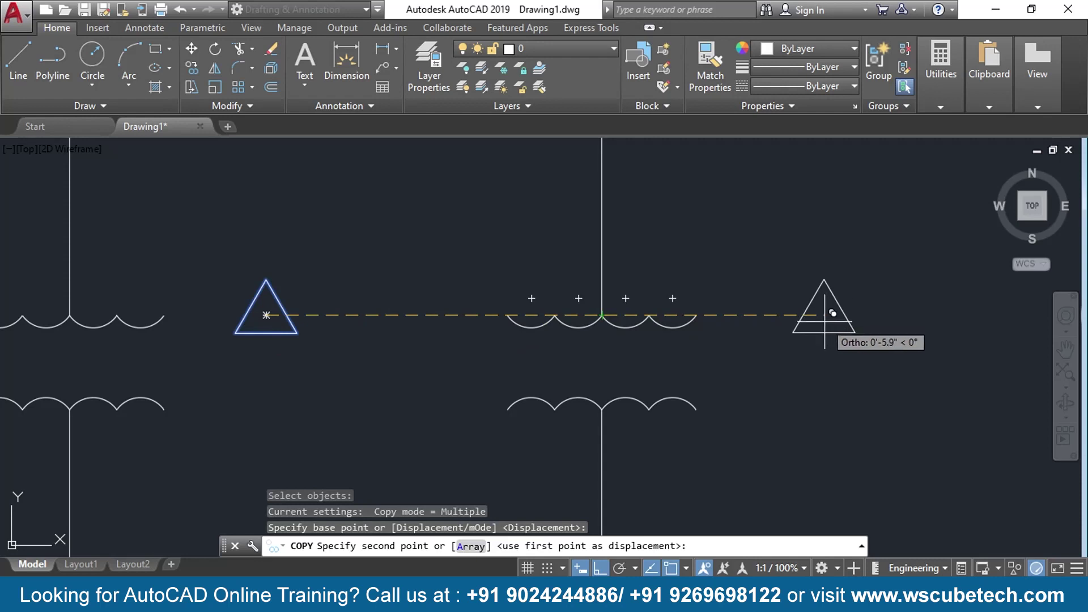
click(831, 313)
key(Return)
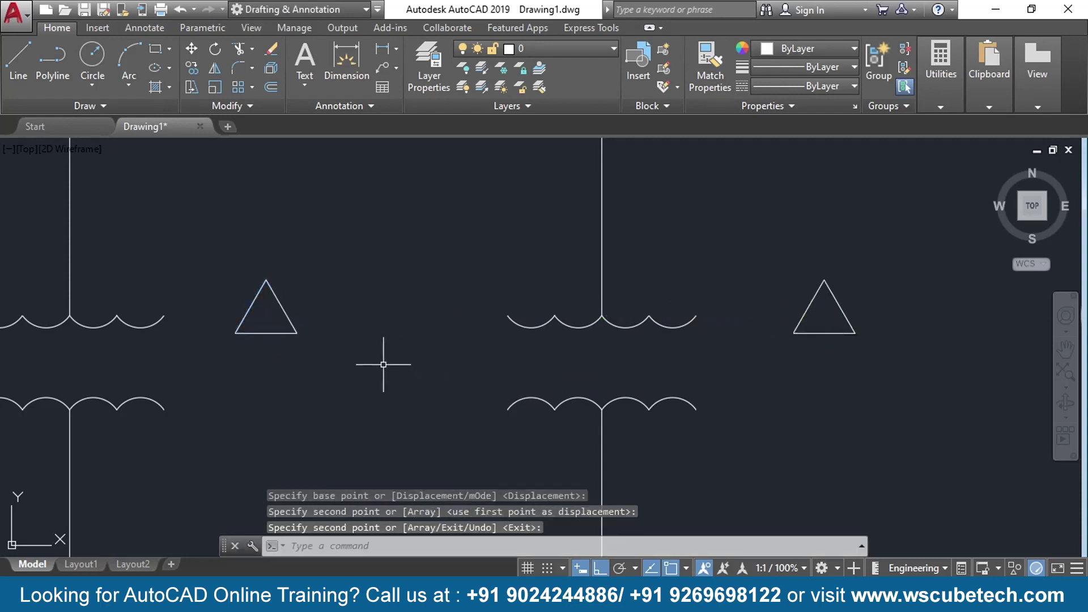
- Compare the transformer symbols with the reference image and examine the wye symbol below the delta
middle_drag(195, 388, 425, 400)
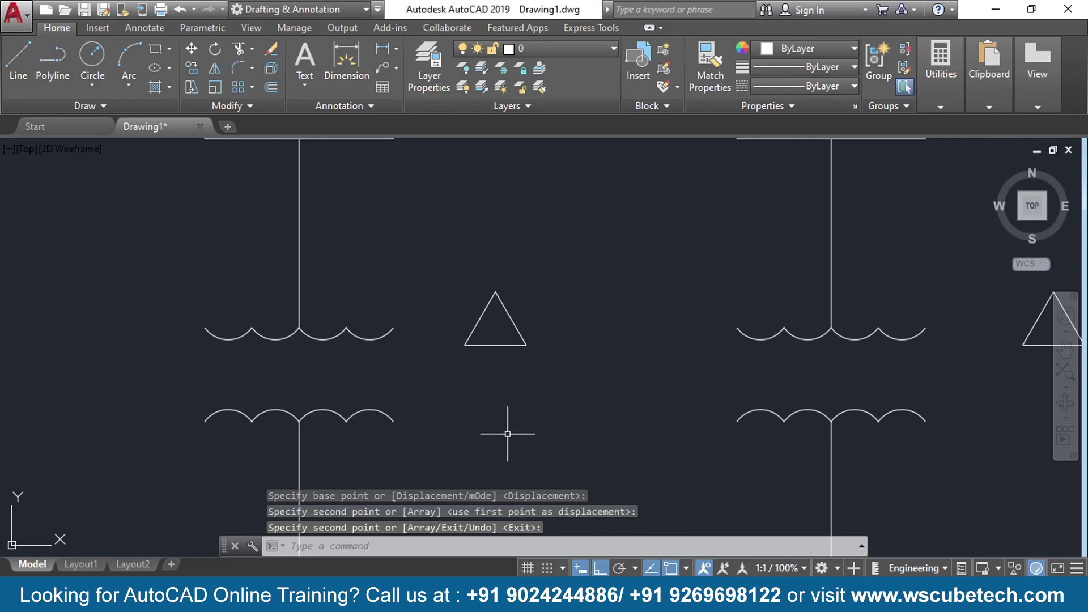
middle_drag(507, 434, 512, 403)
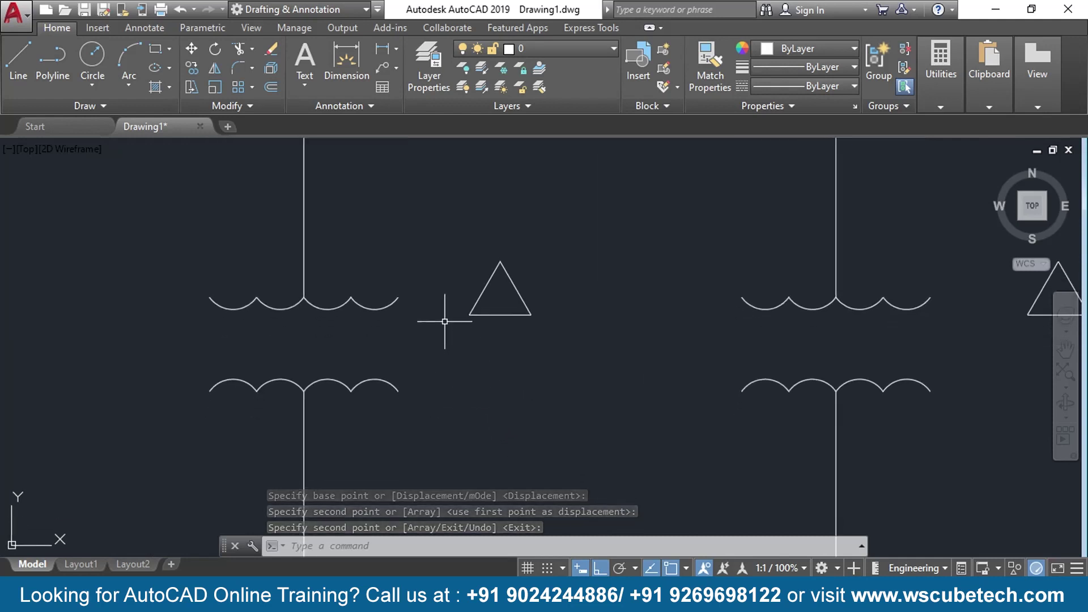
mouse_move(190, 352)
middle_down()
mouse_move(656, 407)
mouse_move(561, 388)
middle_up()
scroll(561, 388, down, 6)
middle_drag(312, 337, 505, 408)
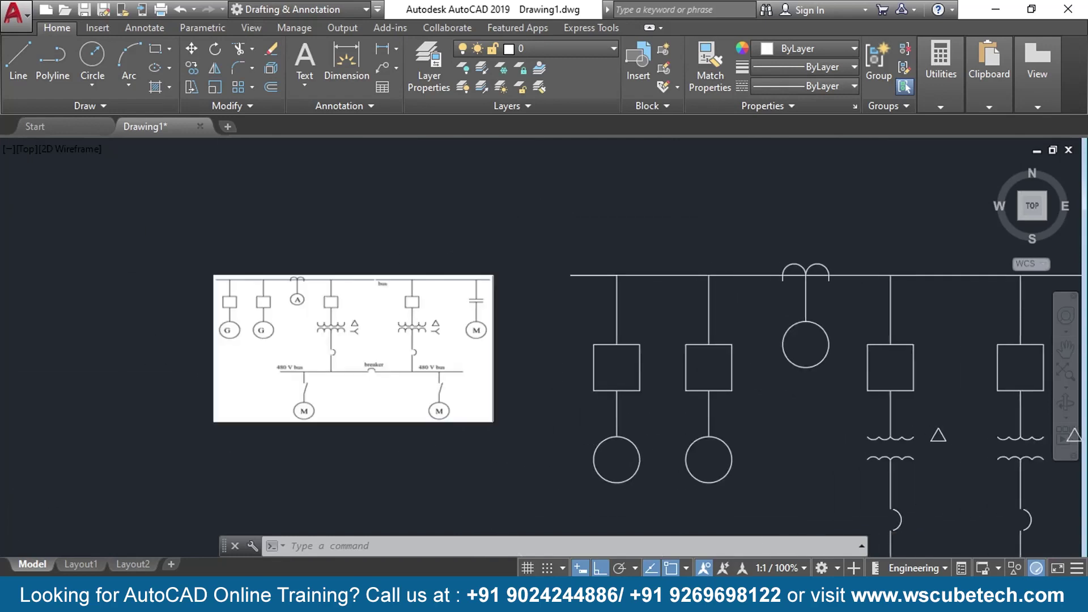
scroll(506, 408, up, 5)
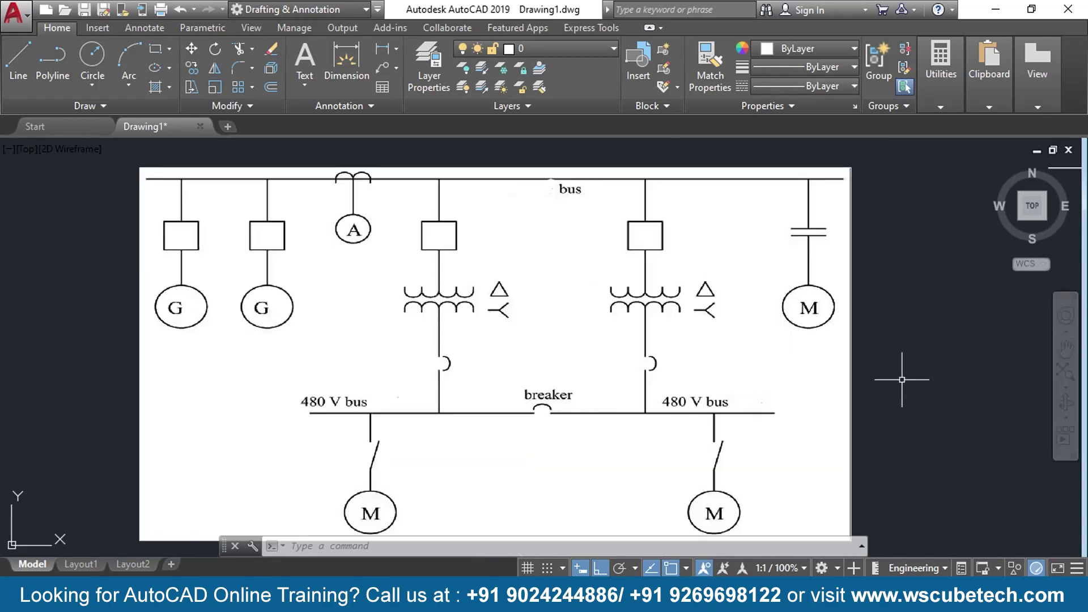
middle_drag(940, 384, 59, 303)
scroll(660, 376, down, 2)
scroll(636, 371, up, 2)
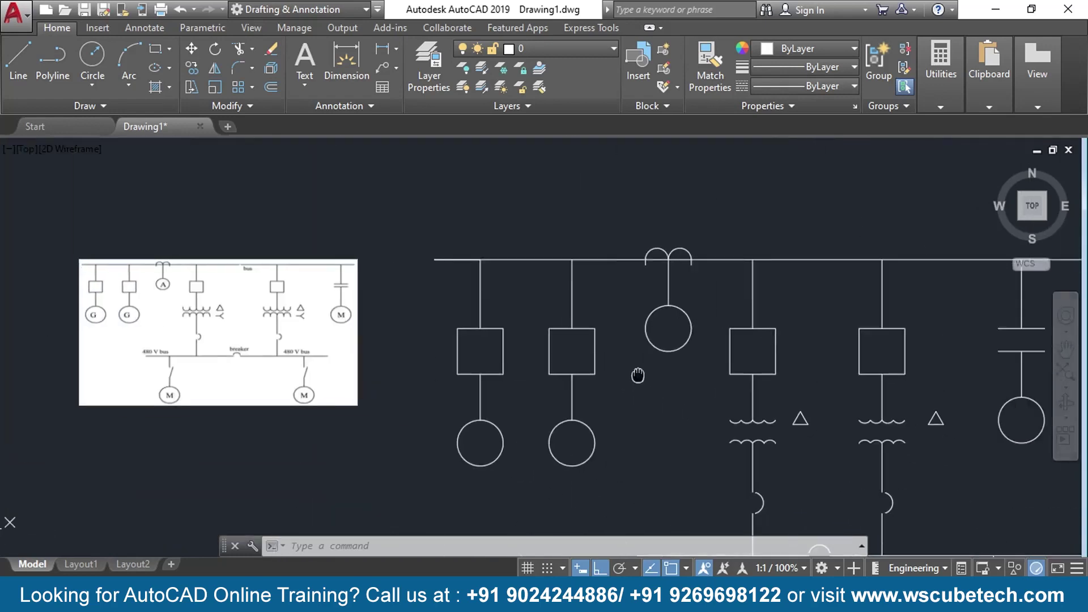
scroll(604, 394, up, 4)
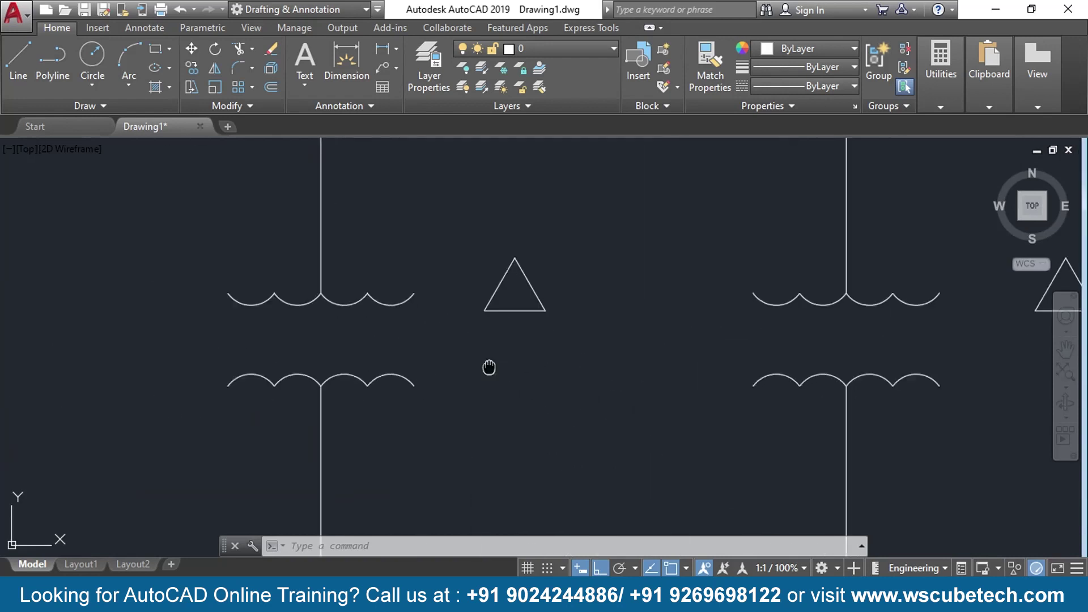
middle_drag(490, 369, 536, 396)
scroll(530, 389, up, 2)
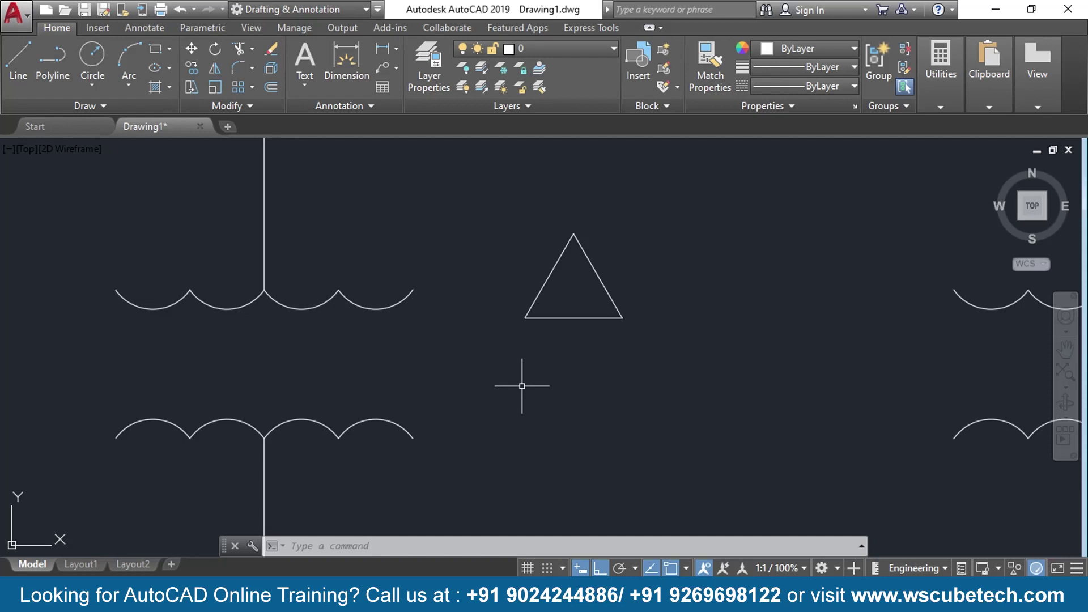
text(l)
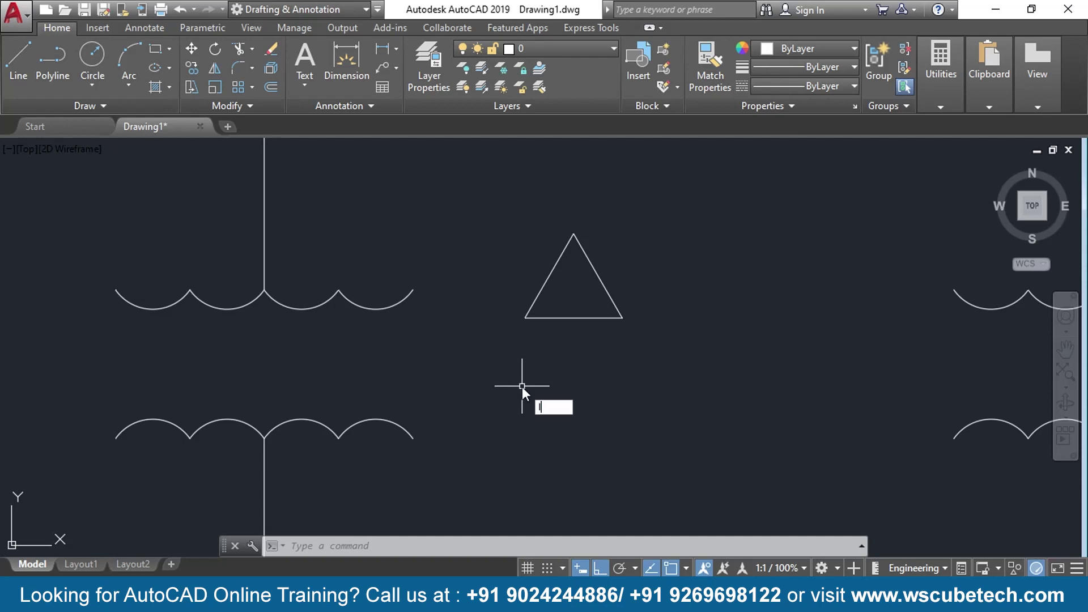
key(Return)
middle_drag(529, 424, 498, 384)
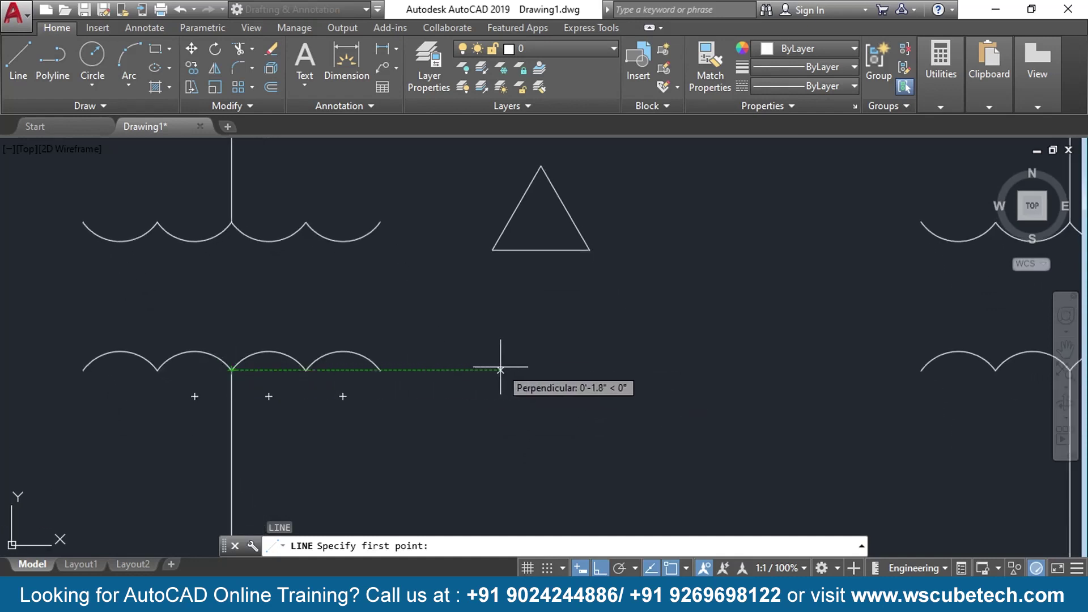
click(496, 370)
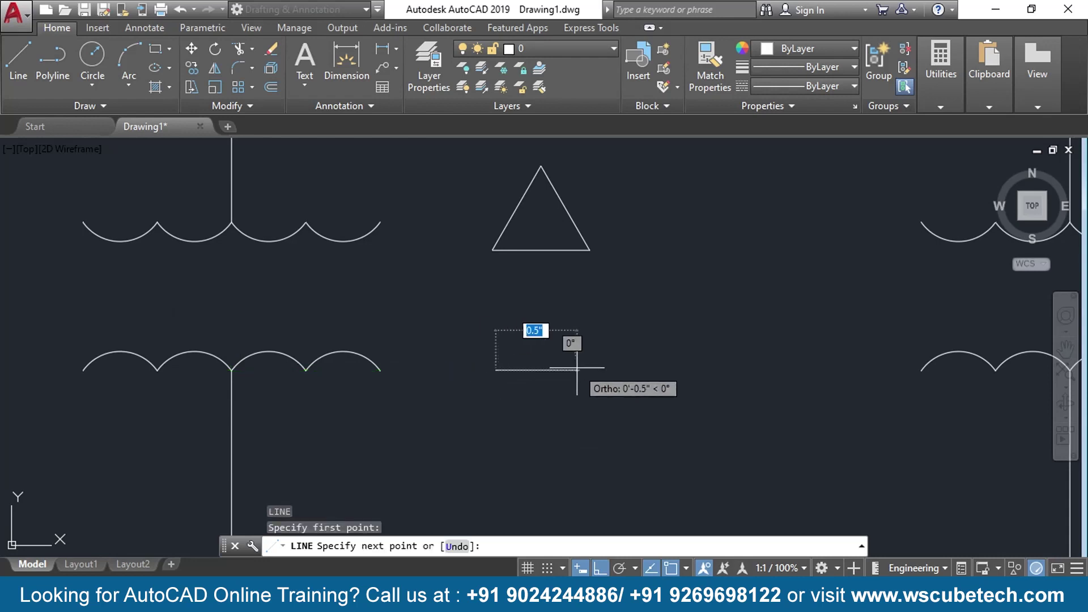
click(547, 371)
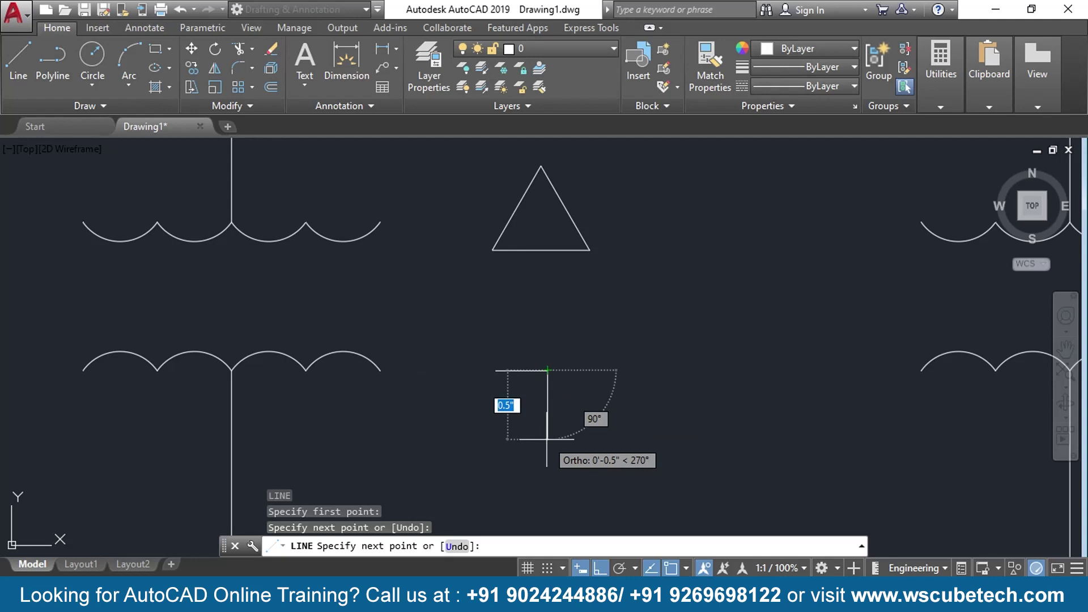
click(515, 376)
key(Escape)
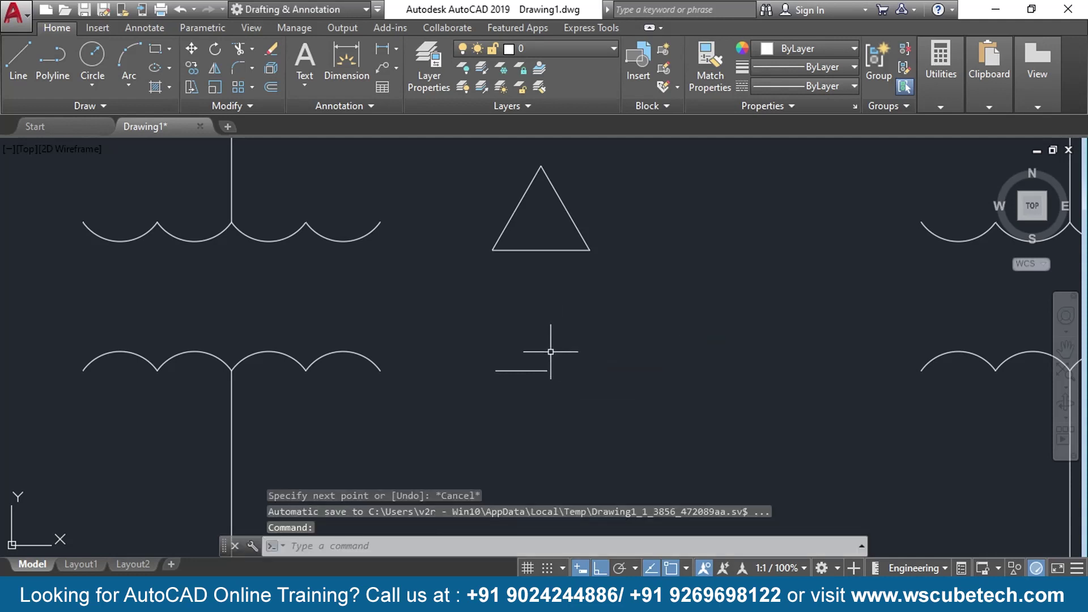
key(ctrl+z)
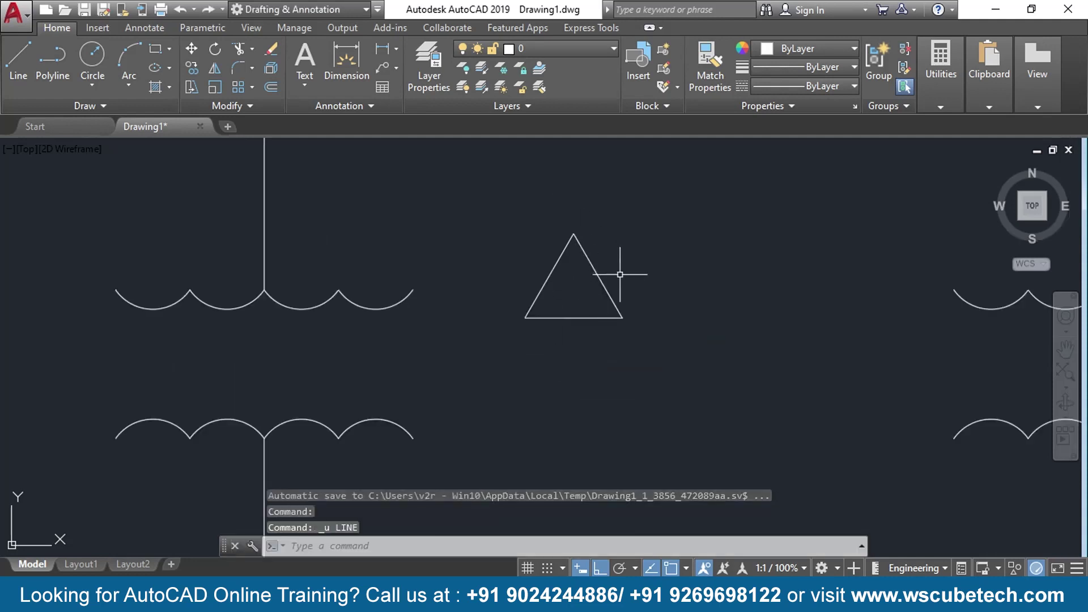
- Copy the left delta triangle from its centre, with ortho off, to a point 2.1" right of the left transformer's lower winding midpoint
mouse_move(620, 274)
middle_down()
mouse_move(646, 262)
mouse_move(627, 229)
middle_up()
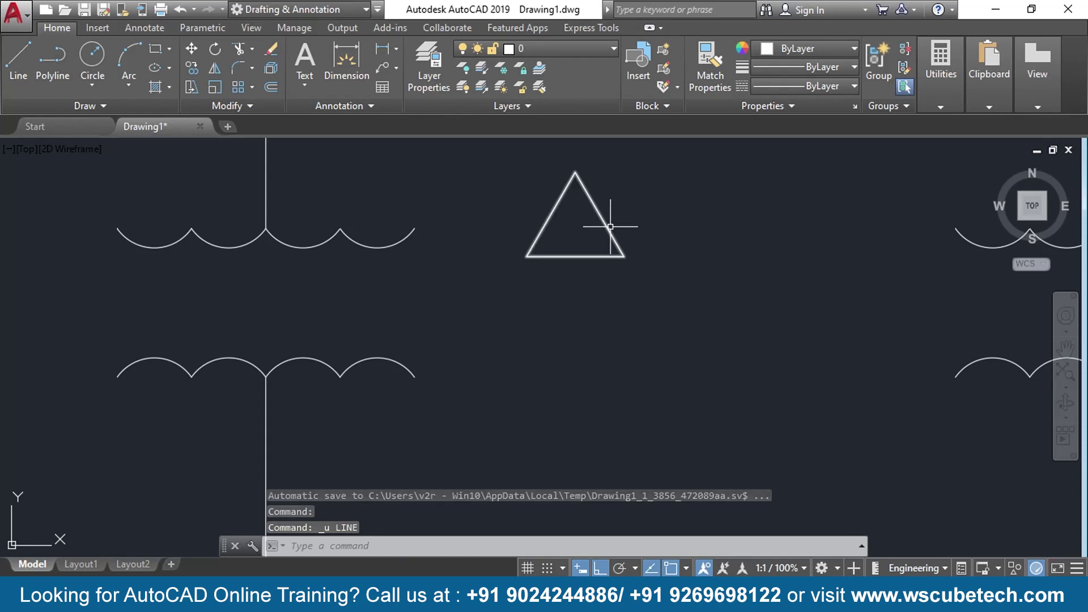
text(co)
key(Return)
click(623, 175)
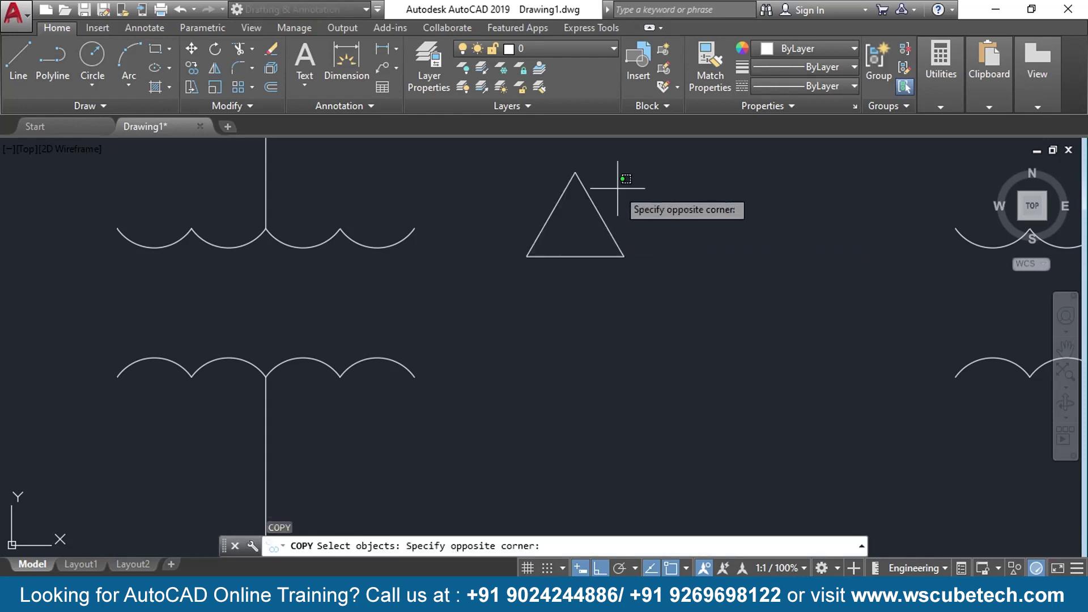
click(528, 275)
key(Return)
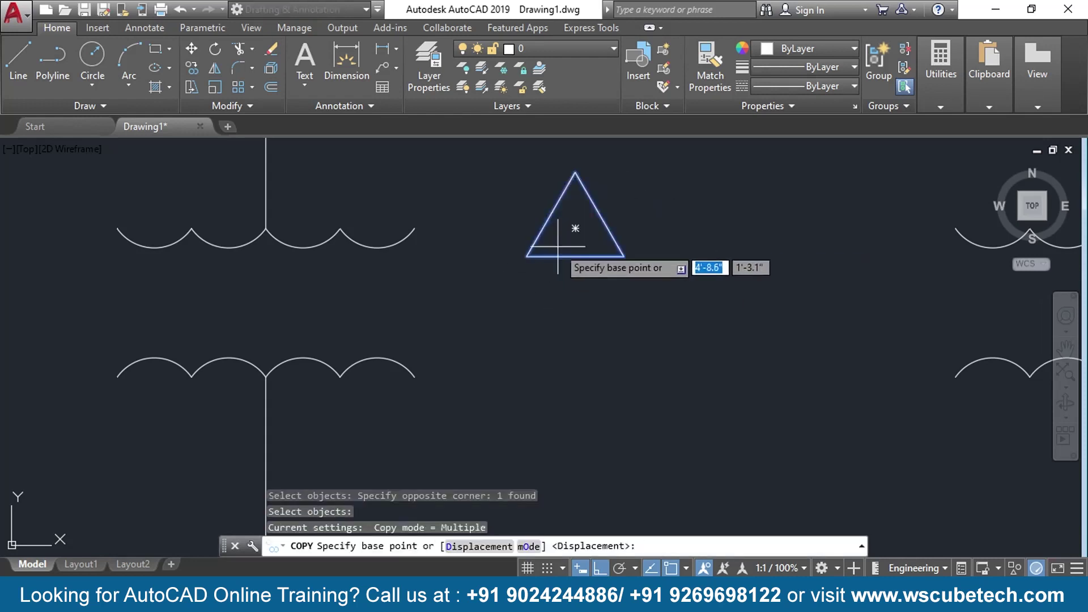
click(575, 228)
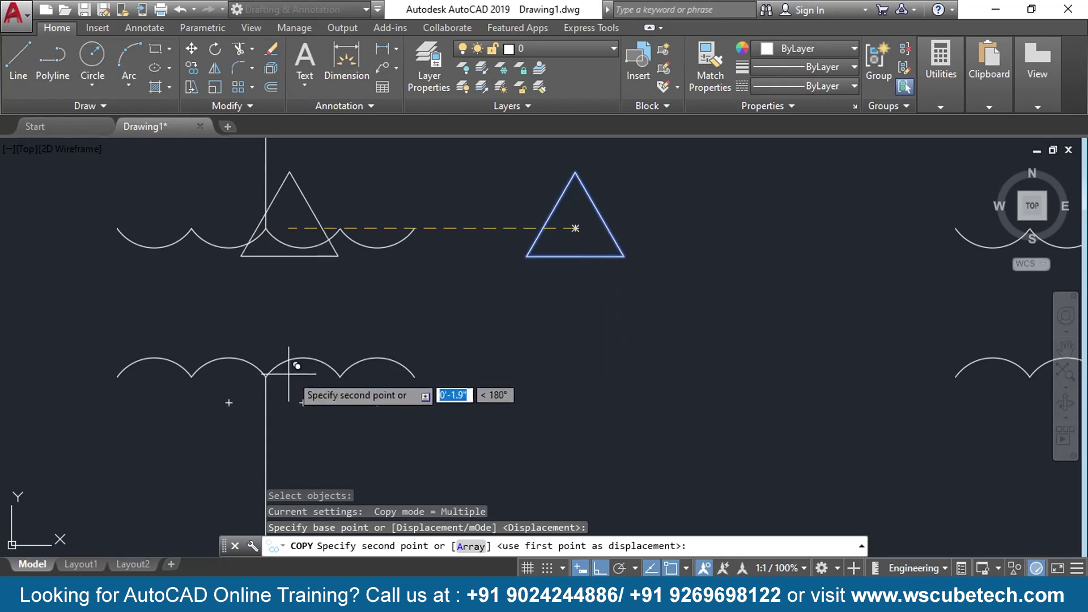
key(F8)
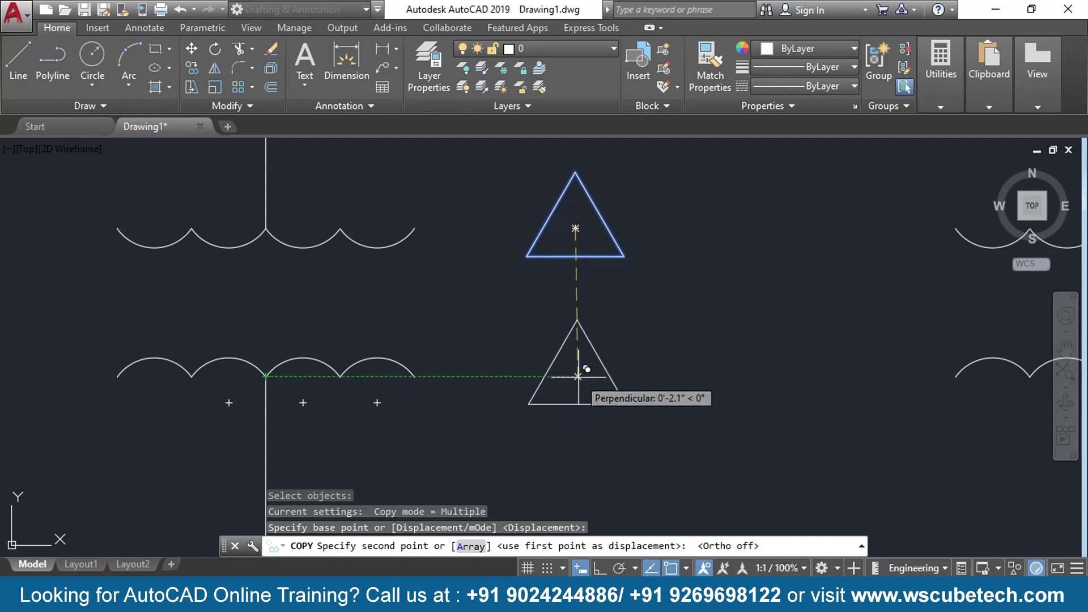
click(577, 376)
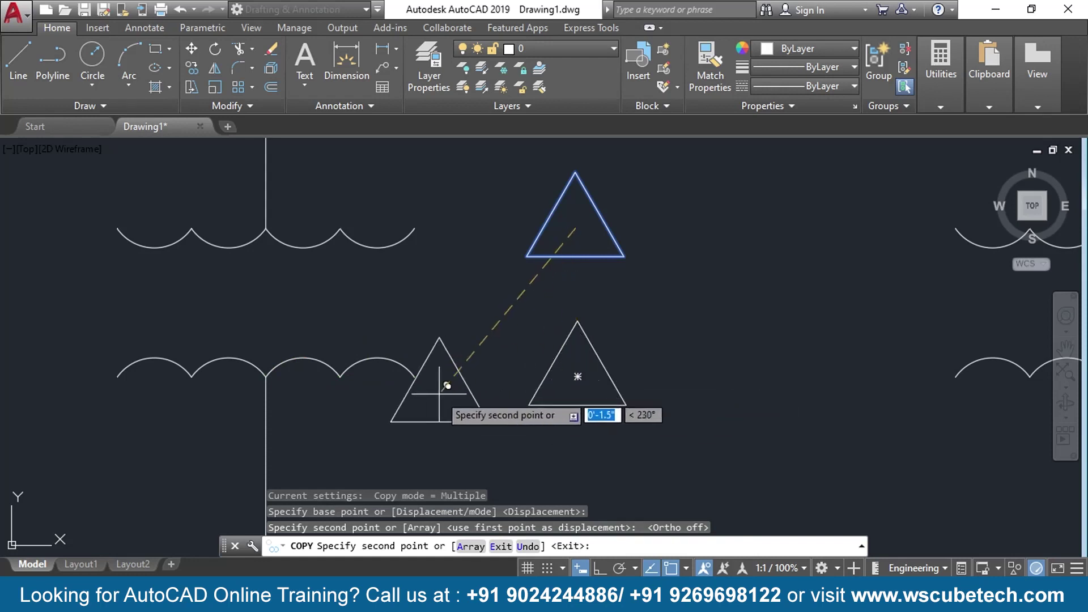
key(Return)
- Draw two connected lines in the copied triangle, from its lower-left corner to its centre and up to its apex
scroll(476, 376, up, 2)
middle_drag(476, 376, 387, 347)
text(l)
key(Return)
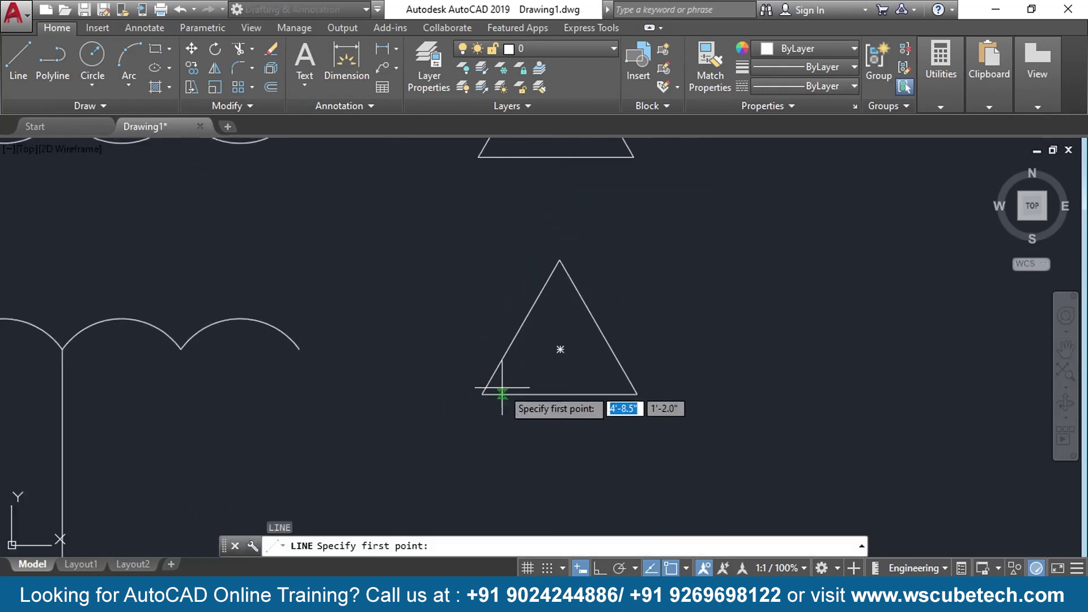
click(482, 393)
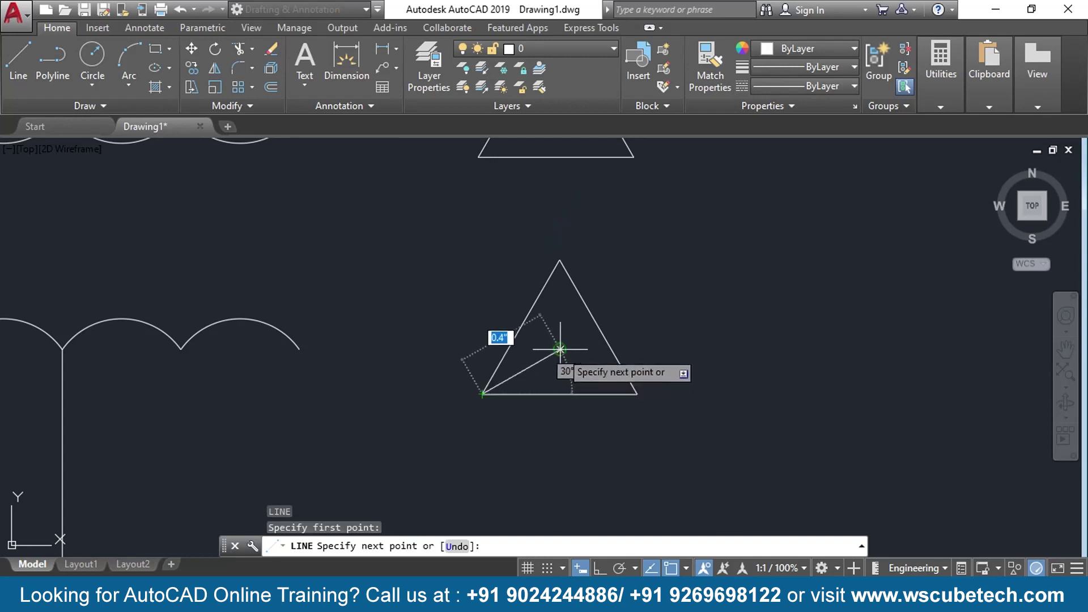
click(560, 349)
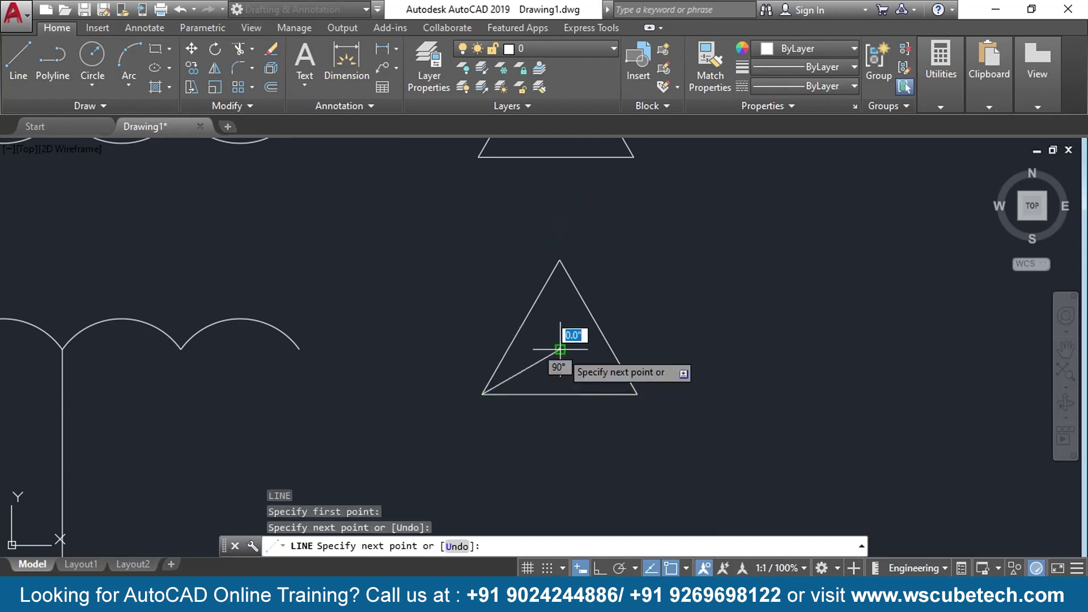
click(560, 259)
click(560, 349)
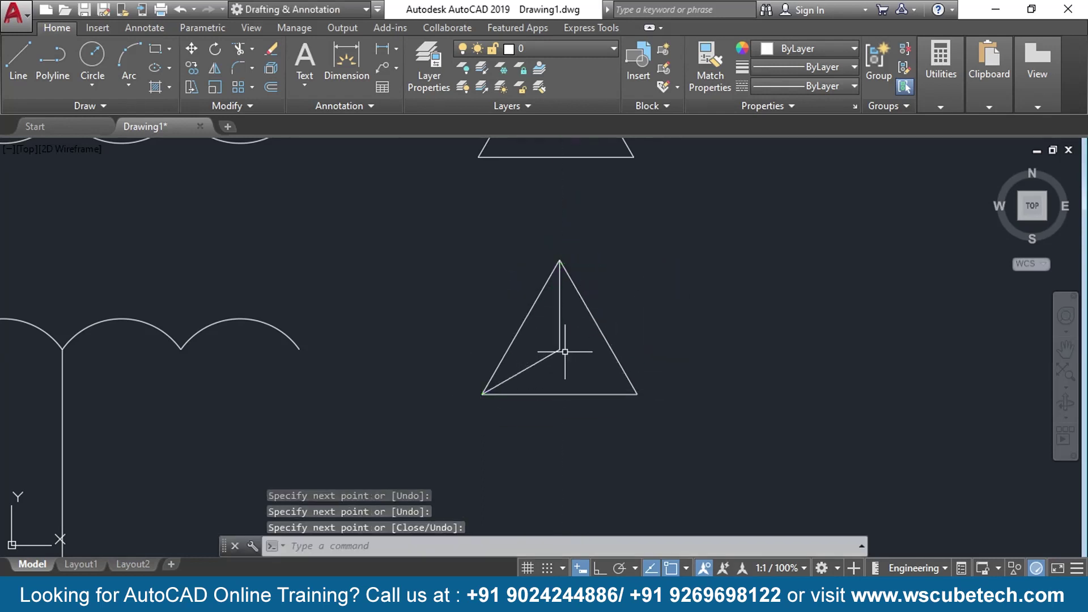
key(Return)
- Draw a line from the copied triangle's centre to its lower-right corner and erase the enclosing triangle
key(Return)
click(560, 349)
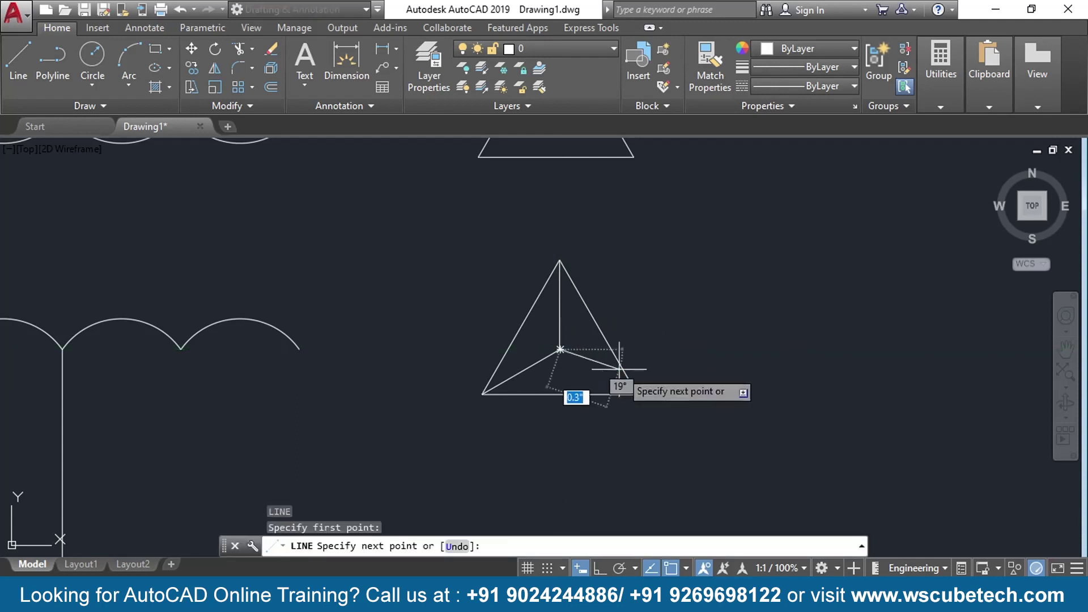
click(637, 393)
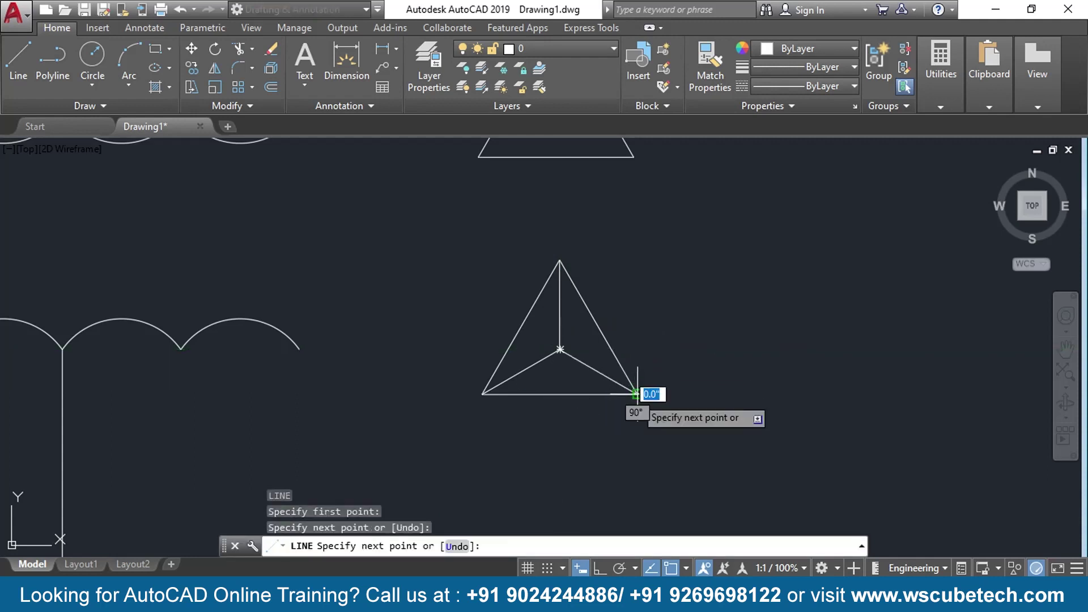
key(Return)
click(612, 347)
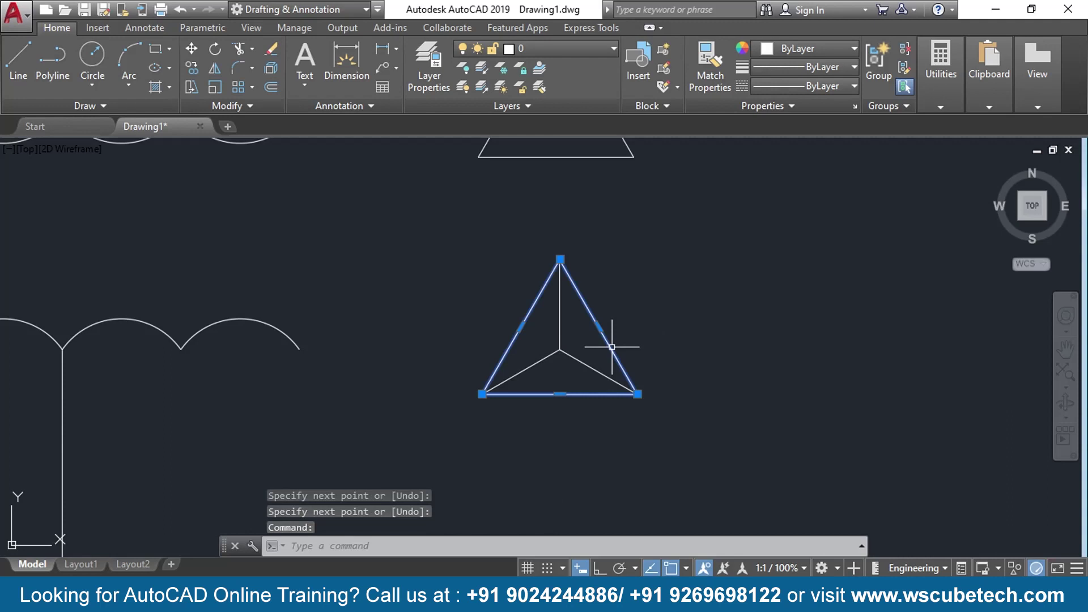
key(Delete)
- Compare the wye symbol beside the left transformer with the orientation of the one in the reference image
scroll(391, 348, down, 6)
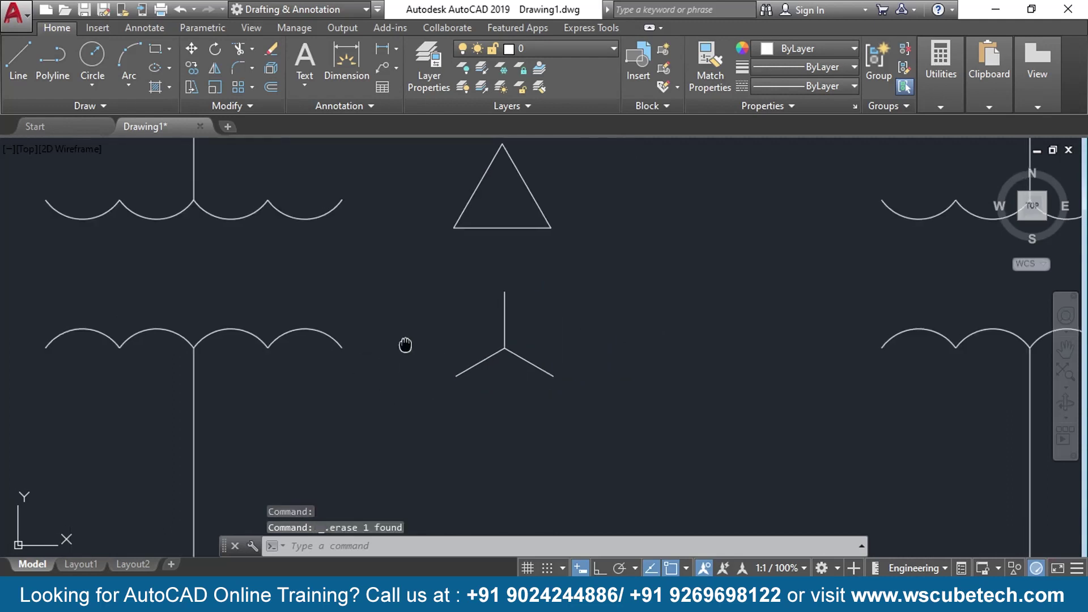
middle_drag(313, 391, 670, 452)
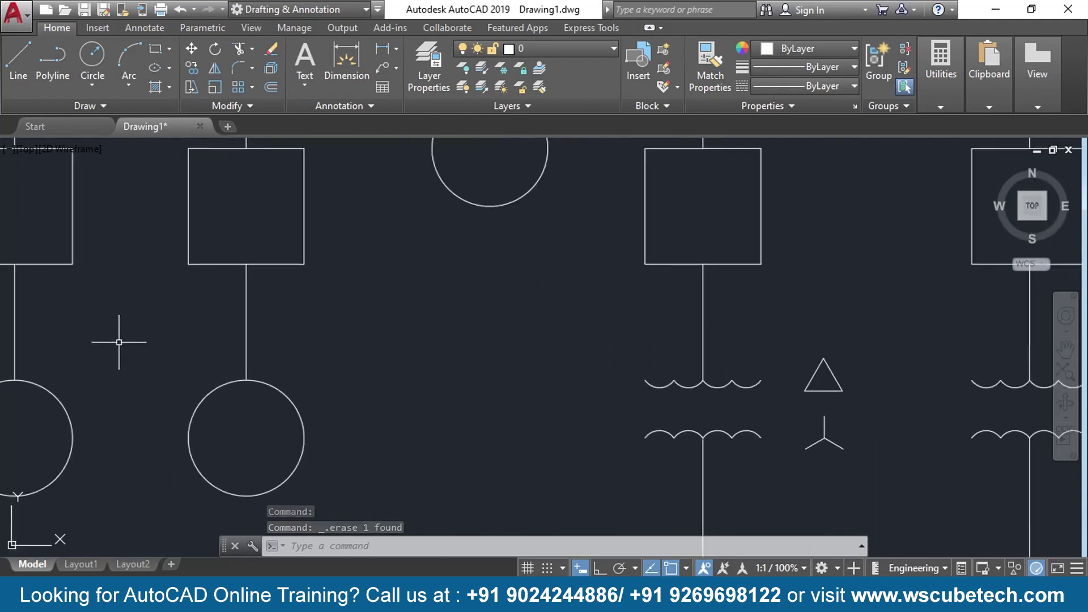
middle_drag(68, 344, 371, 395)
mouse_move(22, 313)
middle_down()
mouse_move(302, 391)
mouse_move(407, 391)
middle_up()
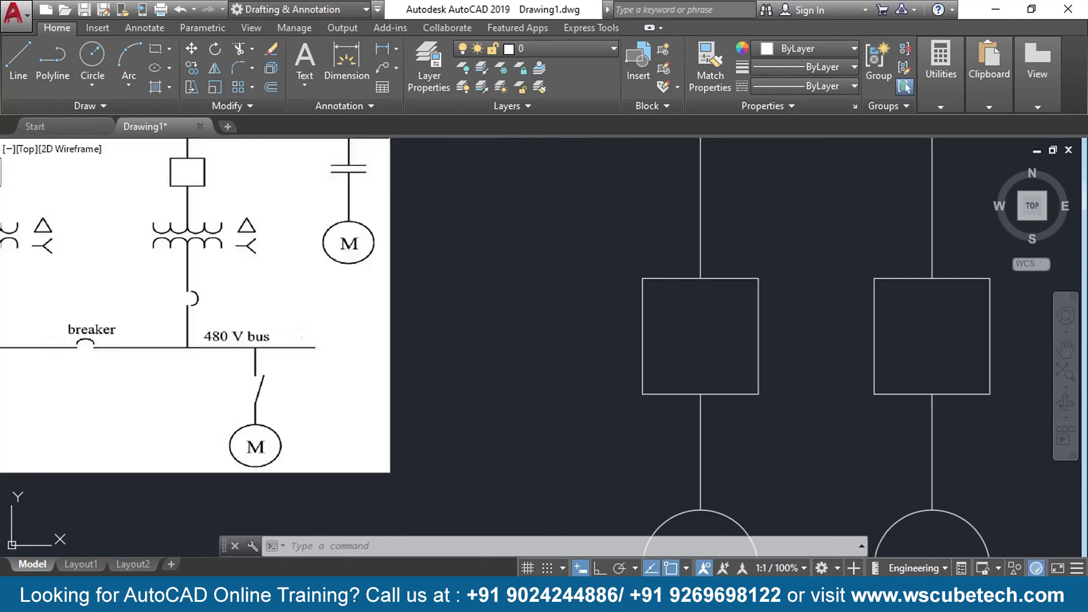
middle_drag(619, 416, 226, 369)
mouse_move(798, 408)
middle_down()
mouse_move(517, 364)
mouse_move(335, 381)
middle_up()
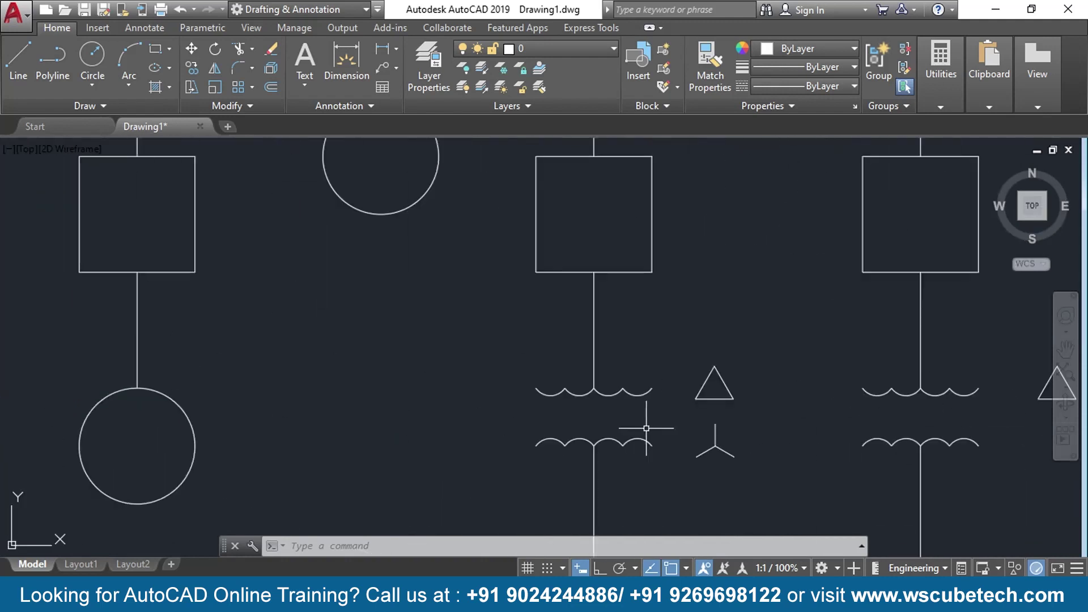
middle_drag(700, 410, 578, 382)
scroll(575, 398, up, 2)
scroll(598, 407, up, 2)
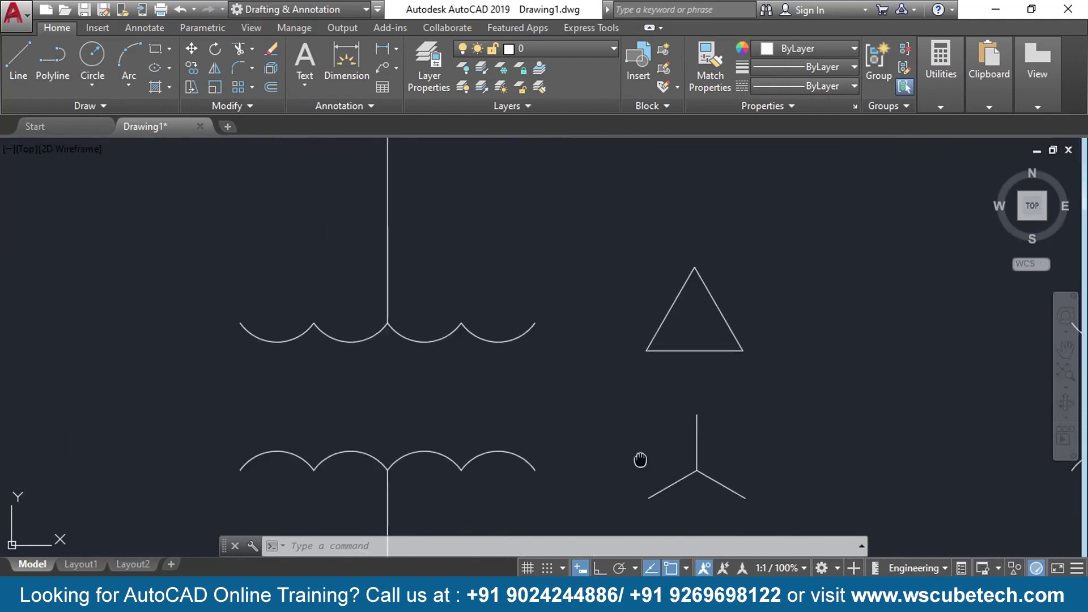
middle_drag(639, 457, 520, 389)
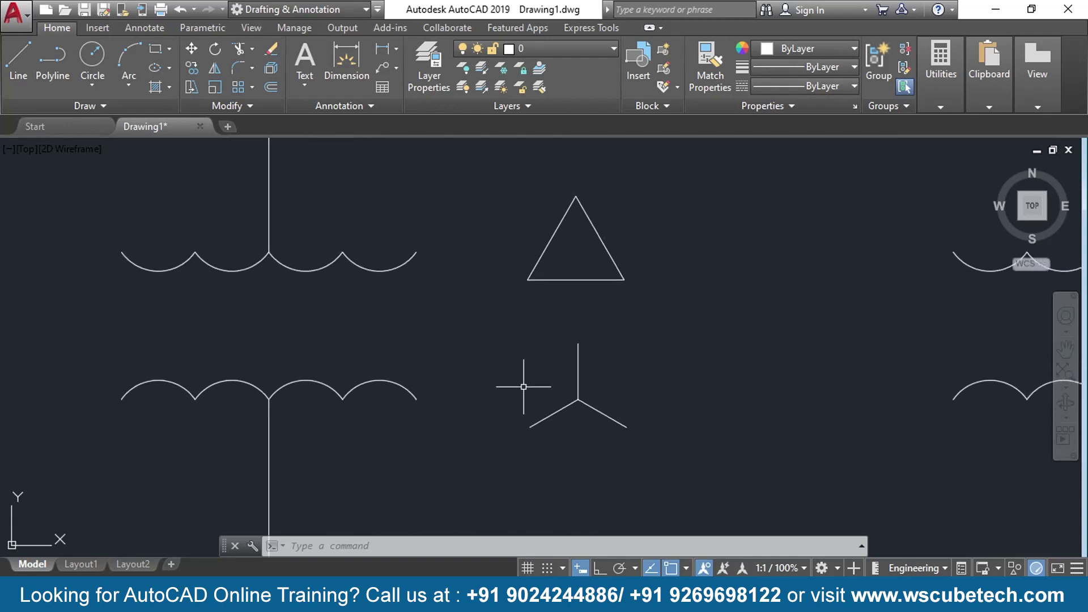
text(RO)
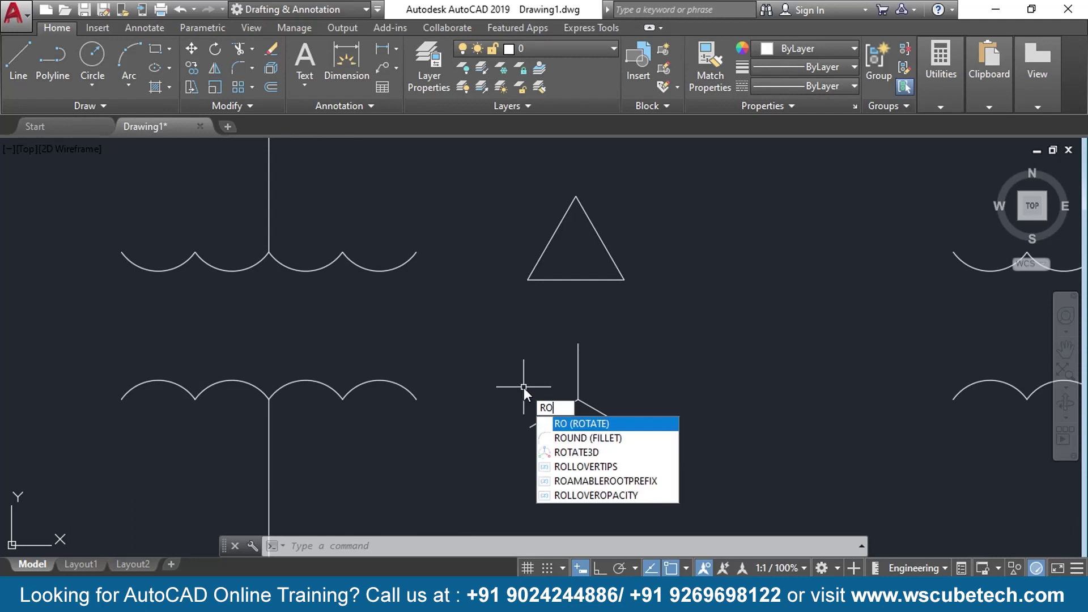
key(Return)
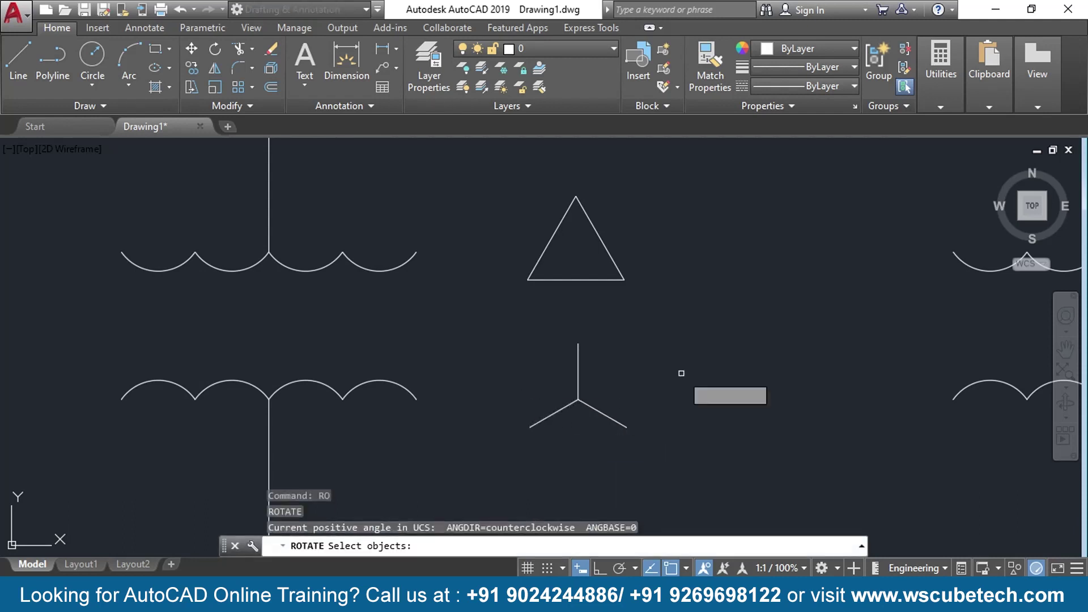
click(630, 322)
click(485, 482)
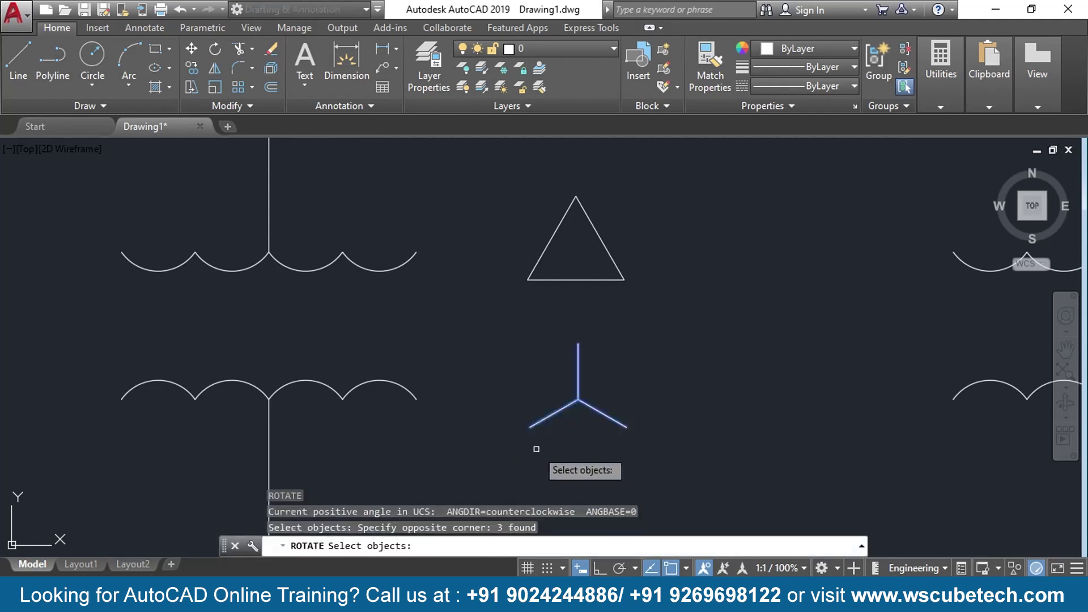
key(Return)
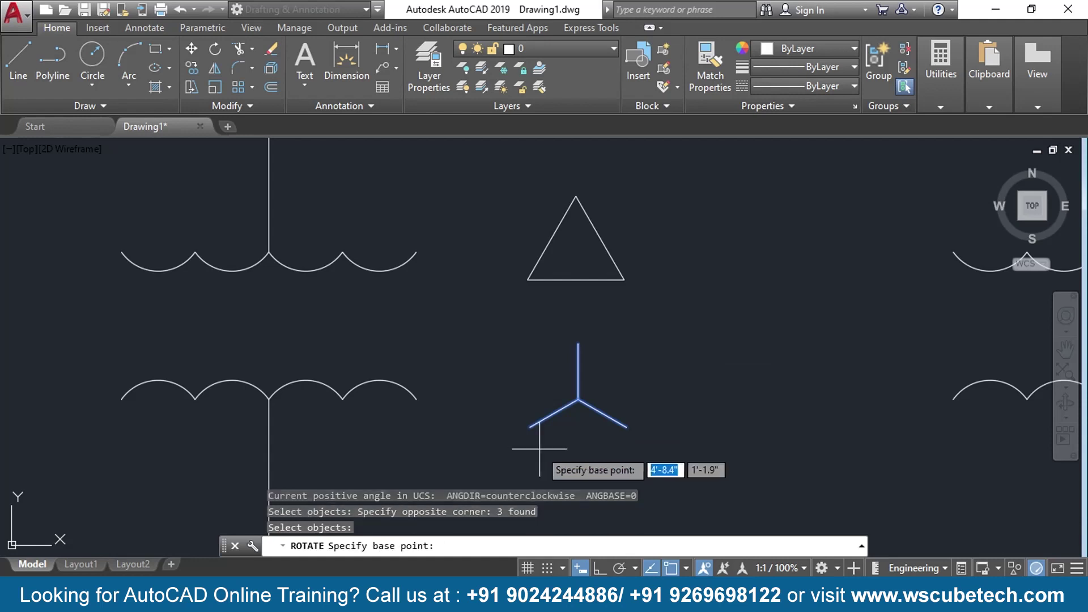
click(530, 426)
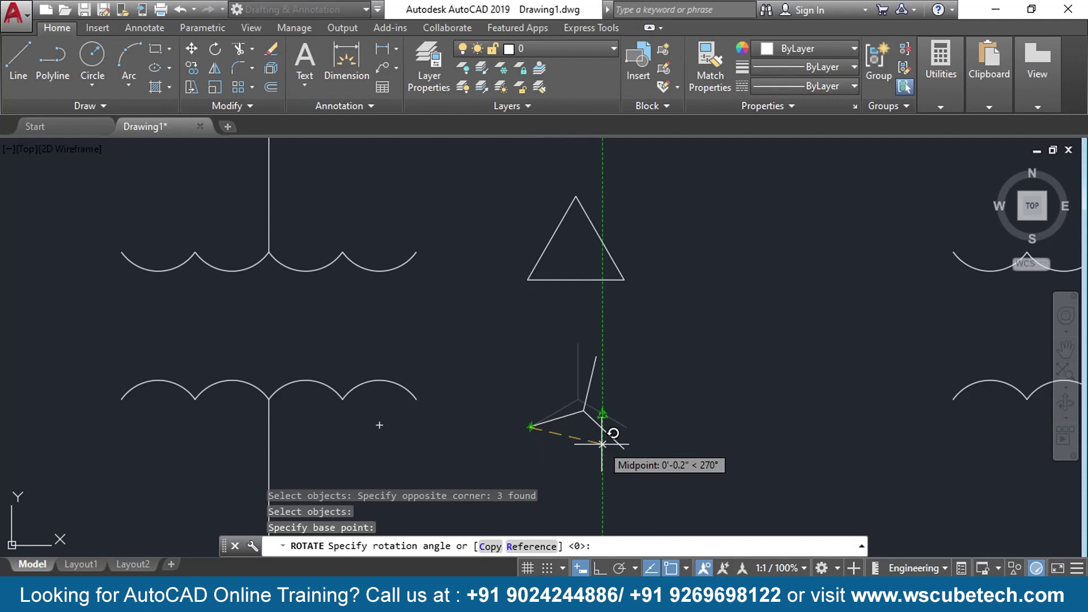
key(ctrl+z)
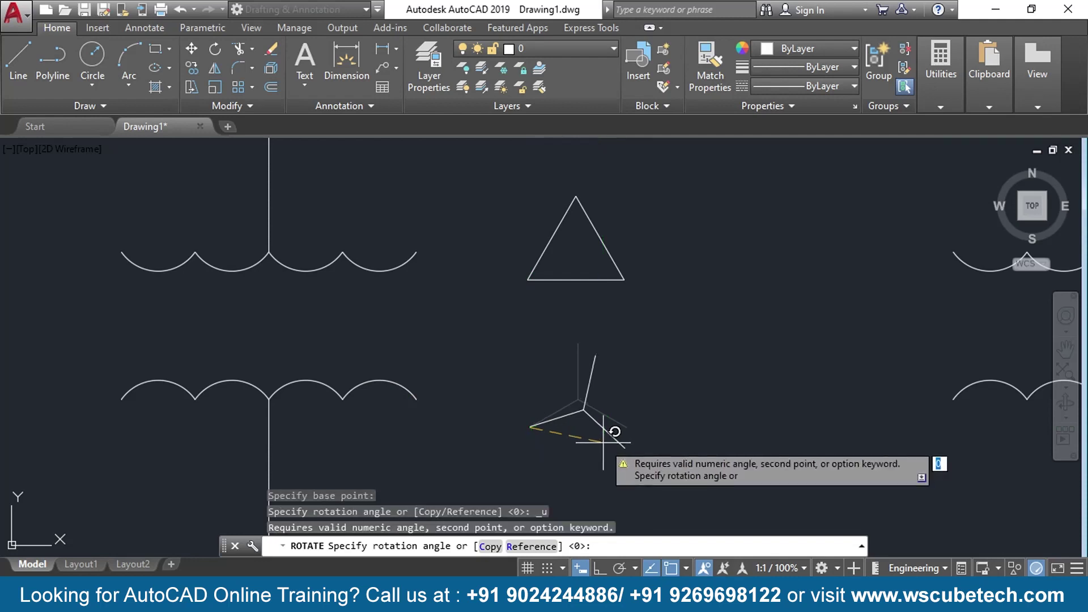
key(Escape)
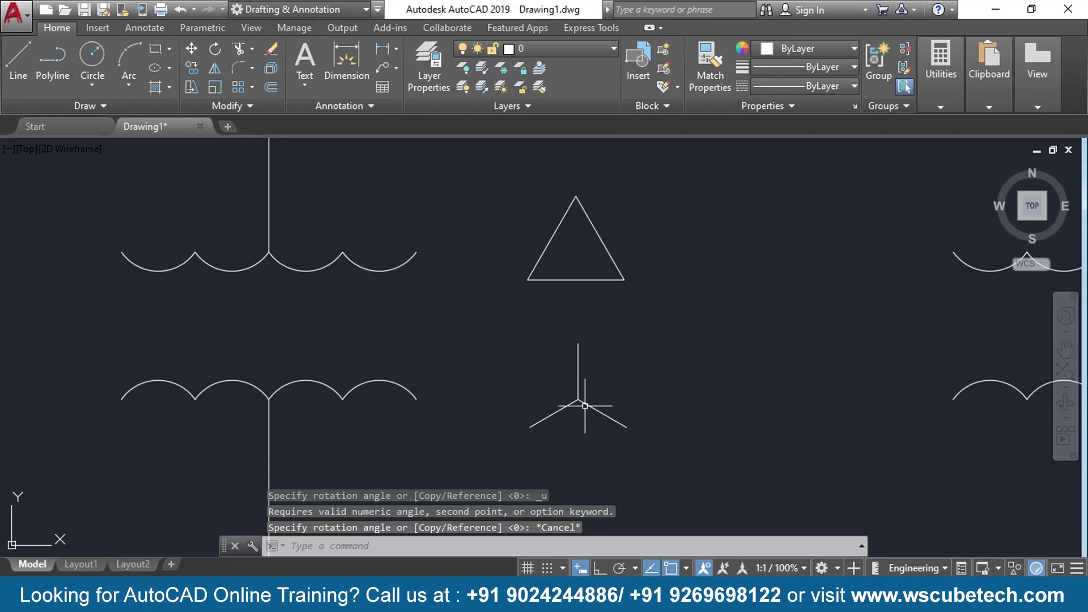
- Rotate the wye symbol's three lines about their common centre by about 210°, so that one arm points horizontally left
text(ro)
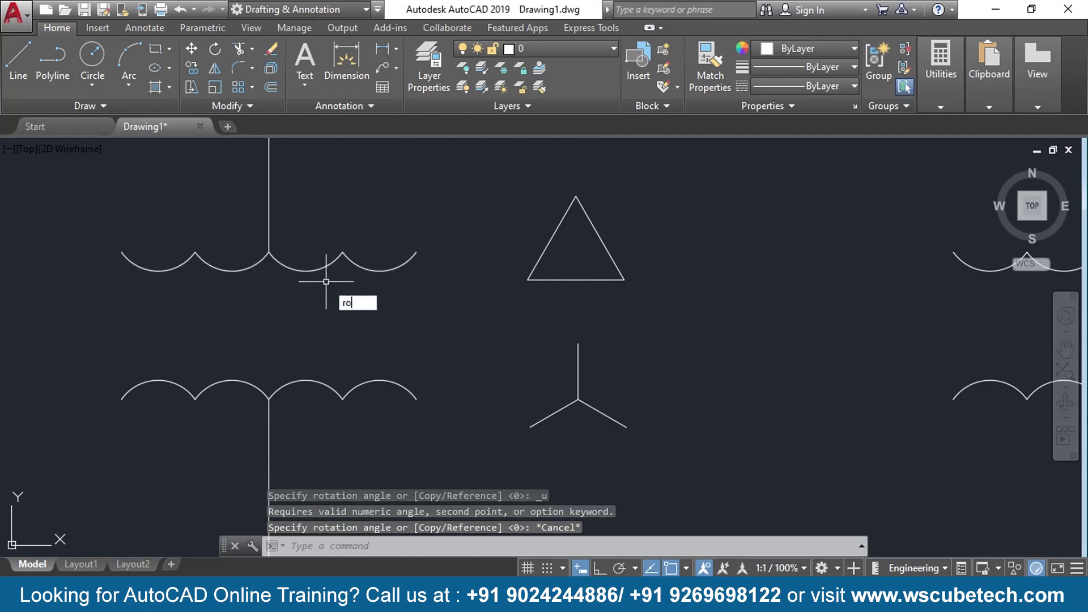
key(Return)
click(634, 327)
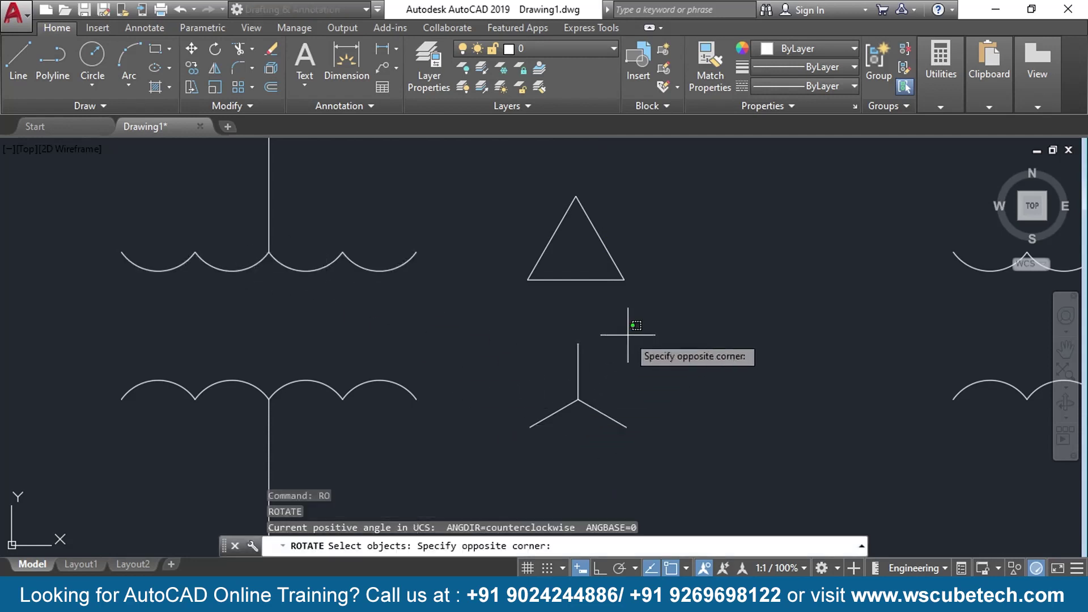
click(498, 459)
key(Return)
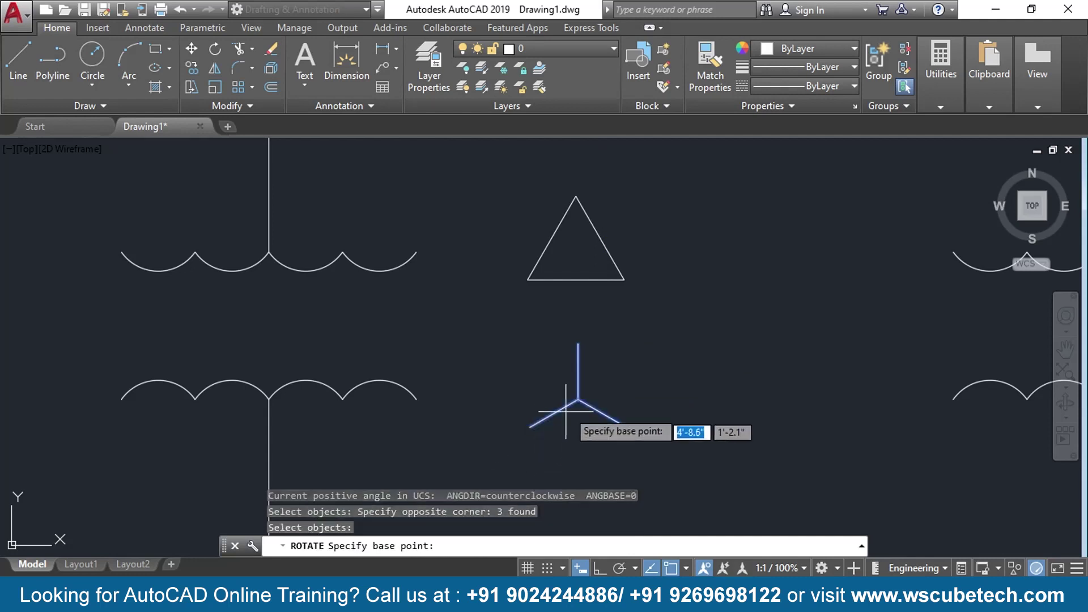
click(578, 398)
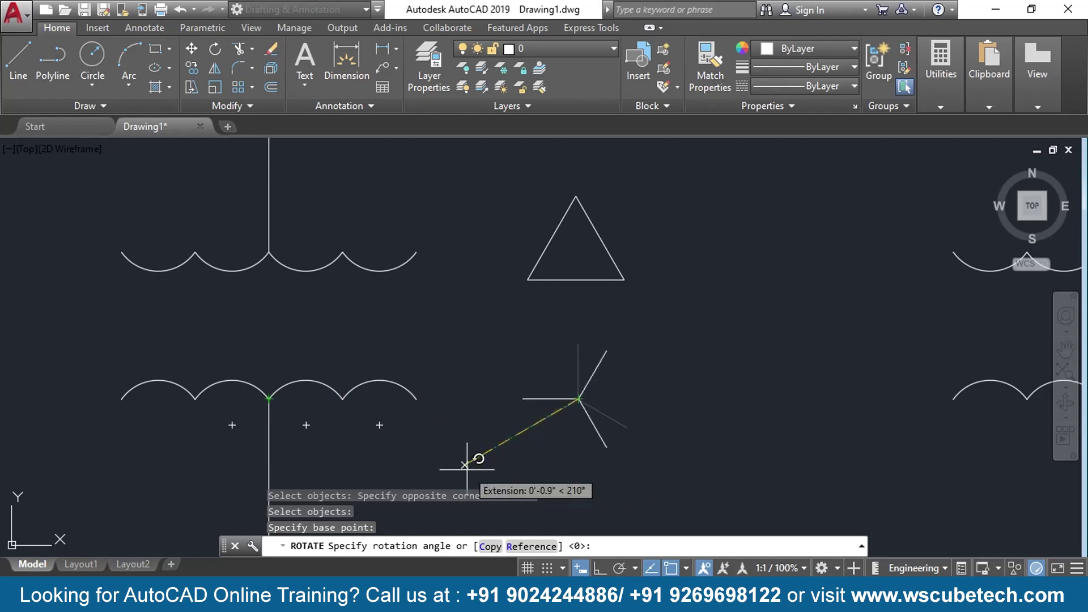
click(467, 469)
- Join the lines of the rotated wye symbol with the Join command
middle_drag(541, 460, 437, 450)
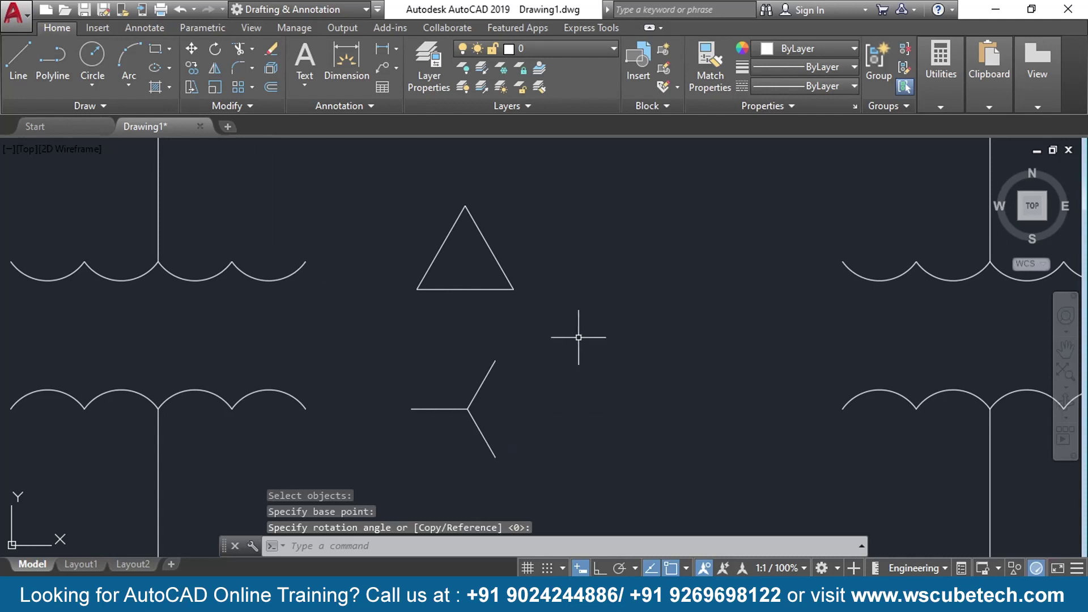
click(552, 328)
click(371, 490)
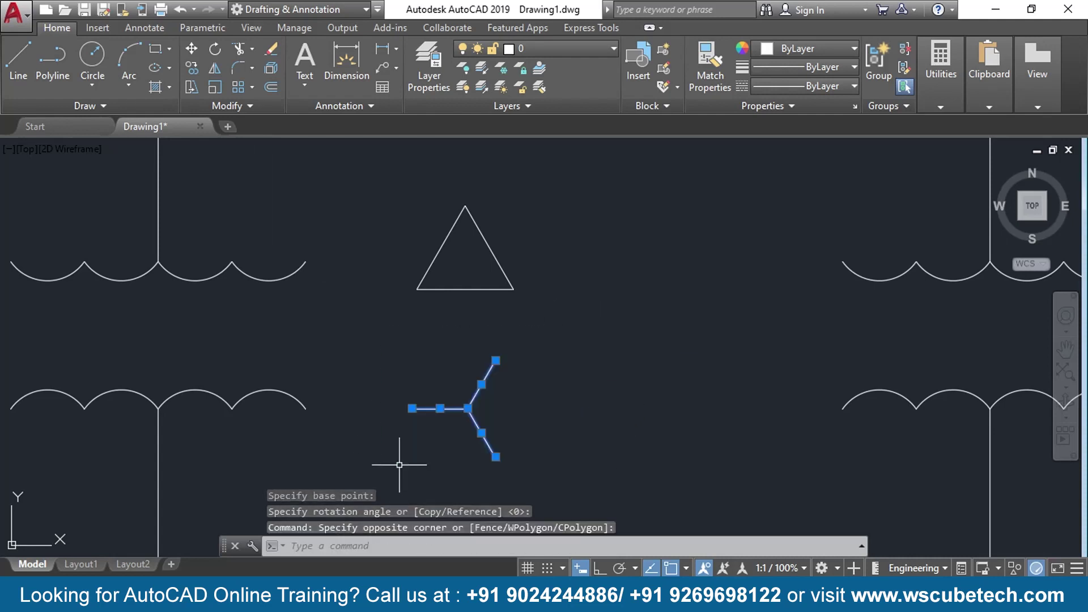
text(j)
key(Return)
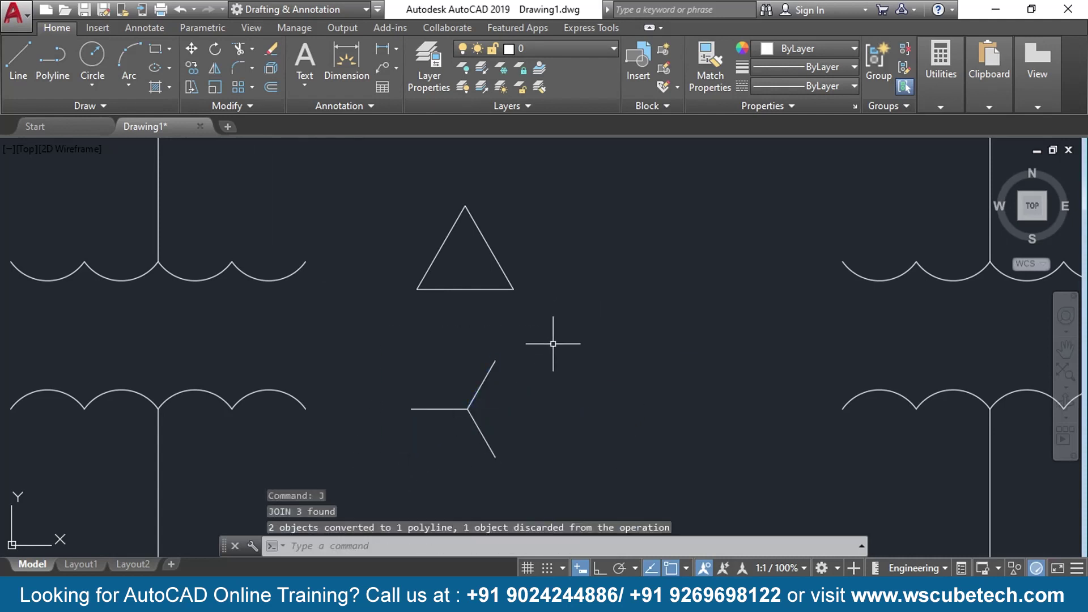
- Copy the wye symbol from its centre to a point about 6" to the right, below the right transformer's delta triangle
mouse_move(607, 375)
middle_down()
mouse_move(240, 359)
mouse_move(406, 355)
middle_up()
text(co)
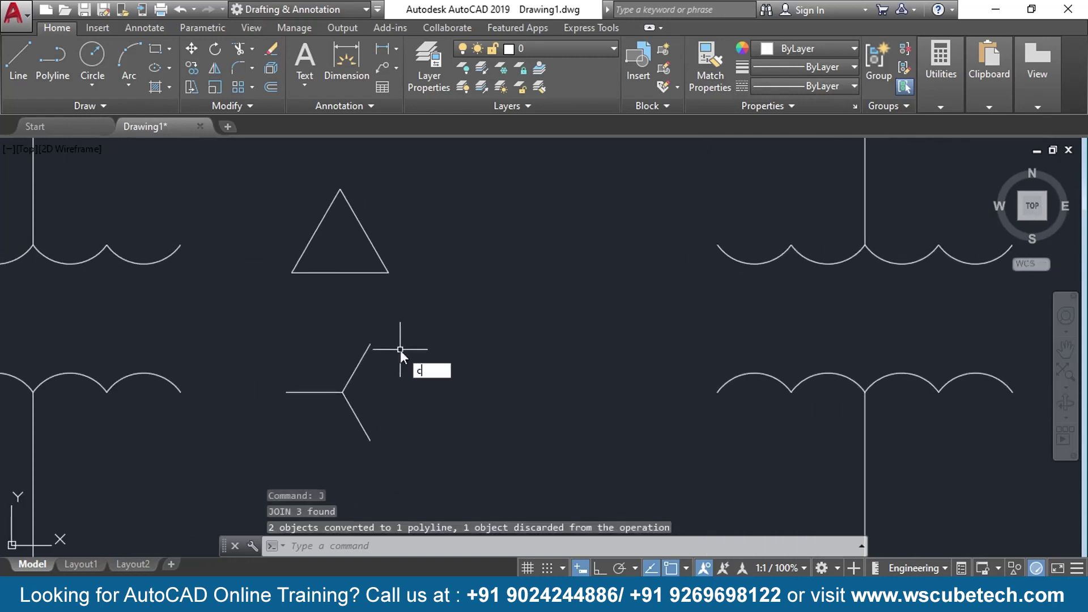
key(Return)
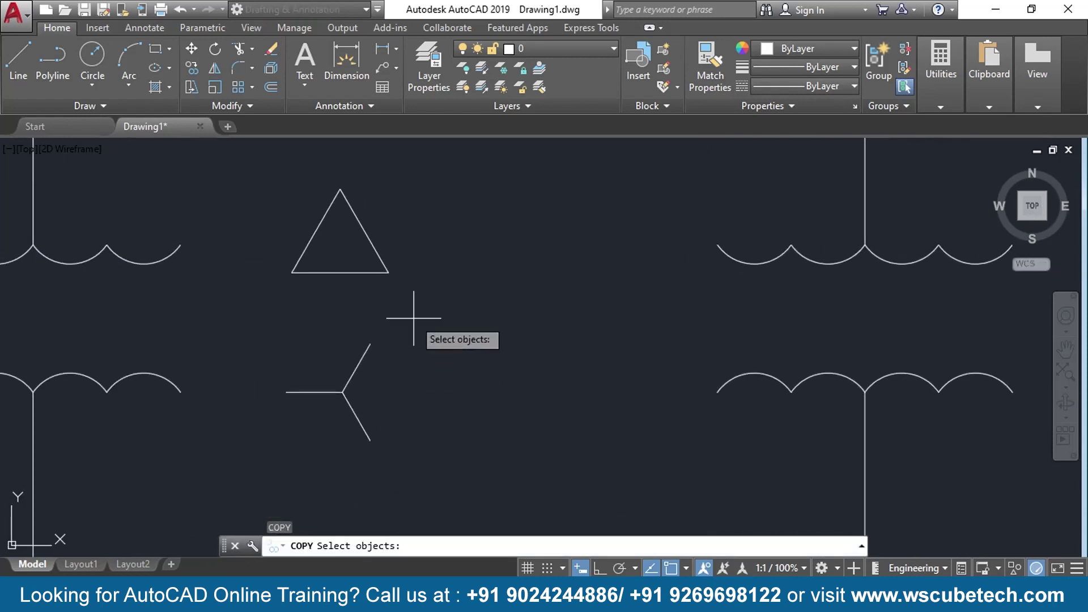
click(406, 318)
click(255, 491)
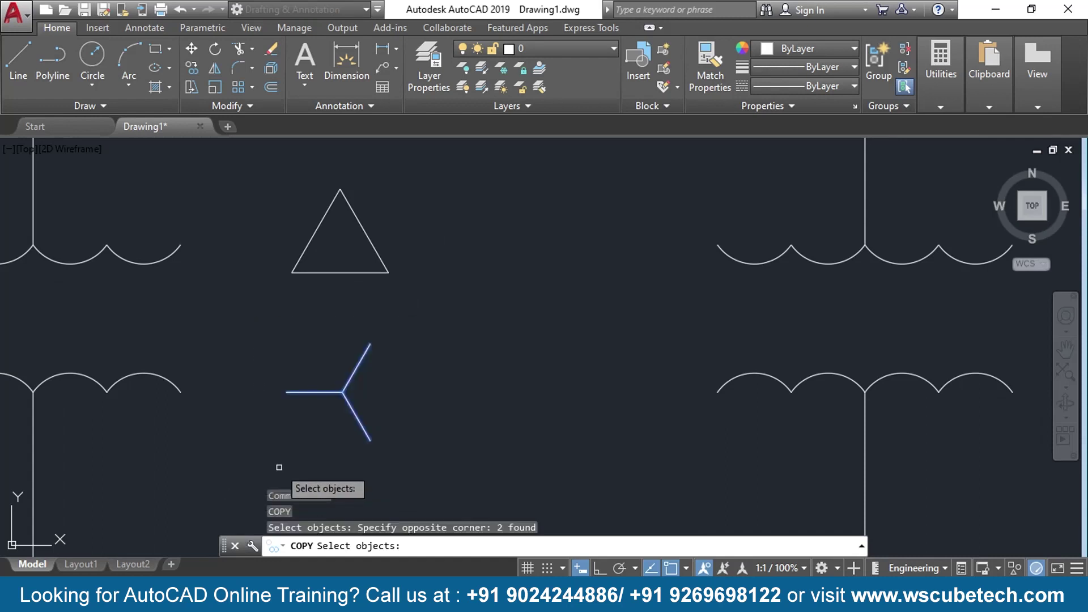
key(Return)
click(344, 391)
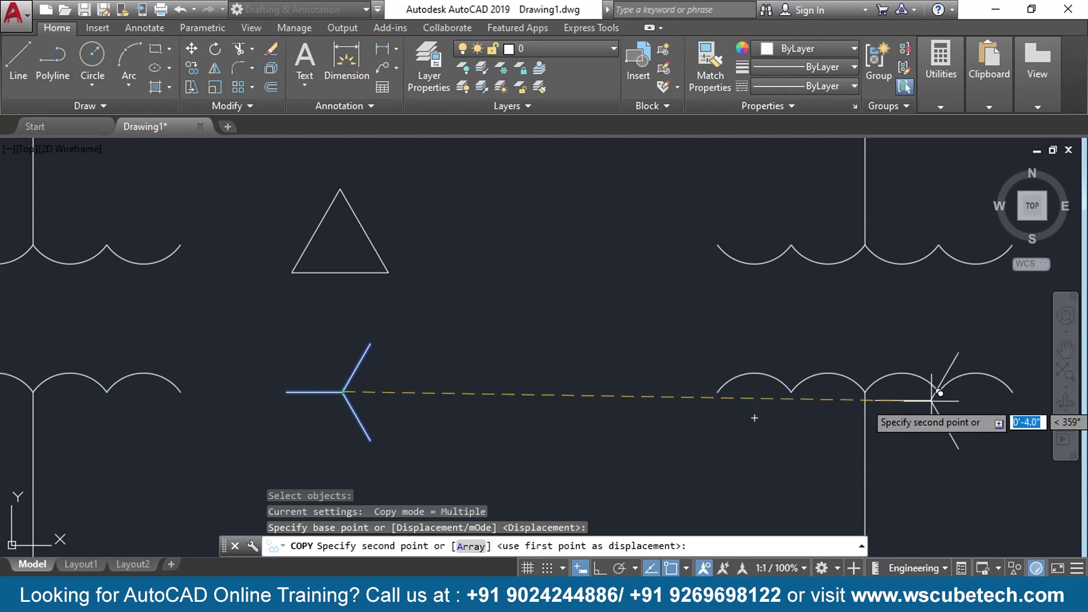
middle_drag(935, 400, 399, 419)
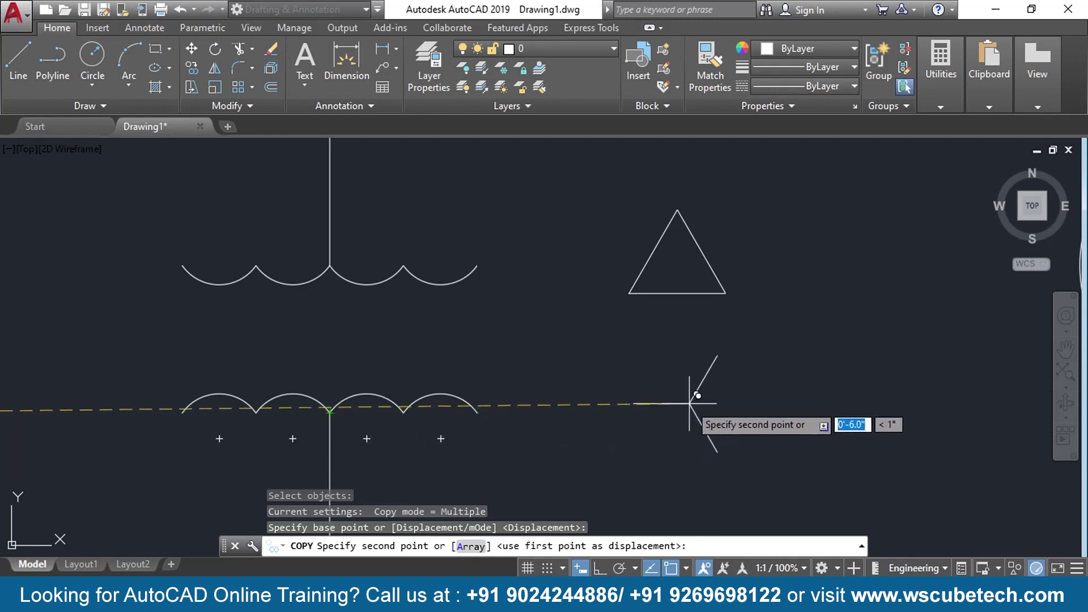
click(689, 404)
key(Return)
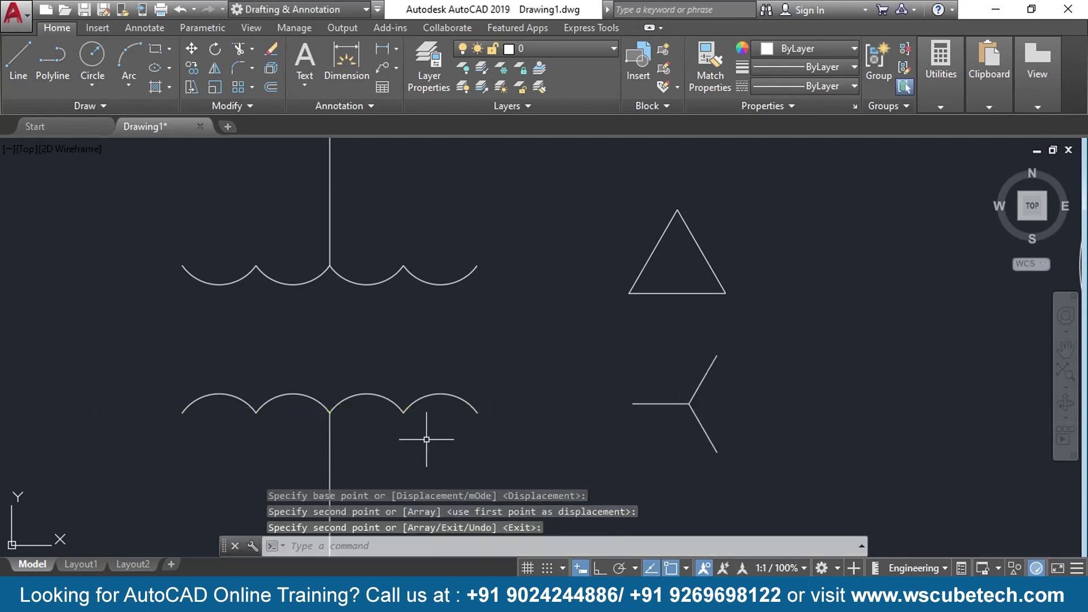
- Compare the drawing with the reference image and examine the left motor branch below the lower bus
scroll(432, 436, down, 5)
scroll(347, 437, down, 6)
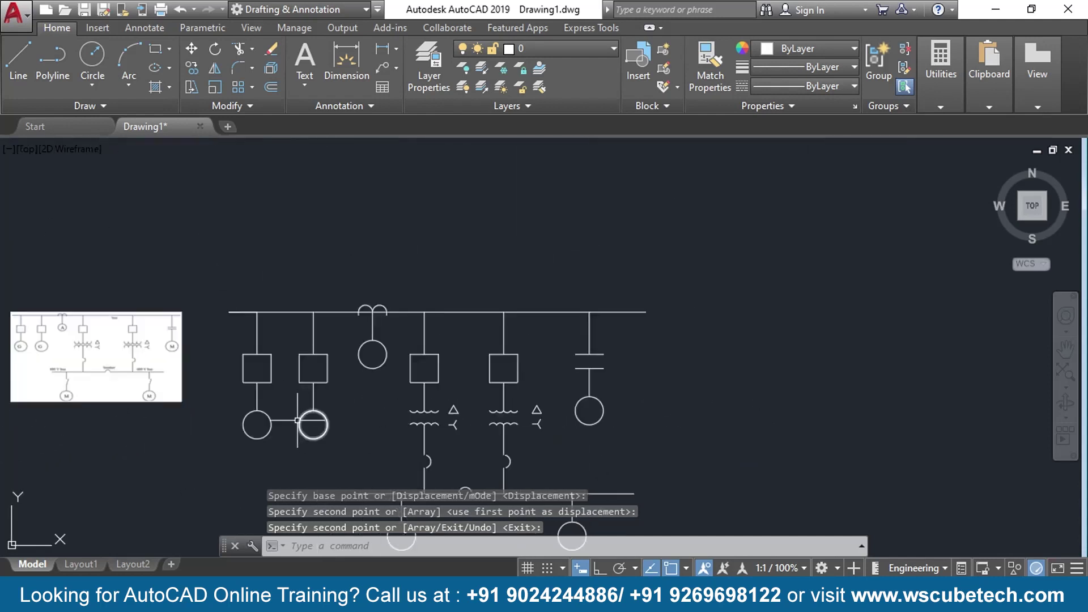
middle_drag(311, 418, 409, 387)
scroll(163, 355, up, 4)
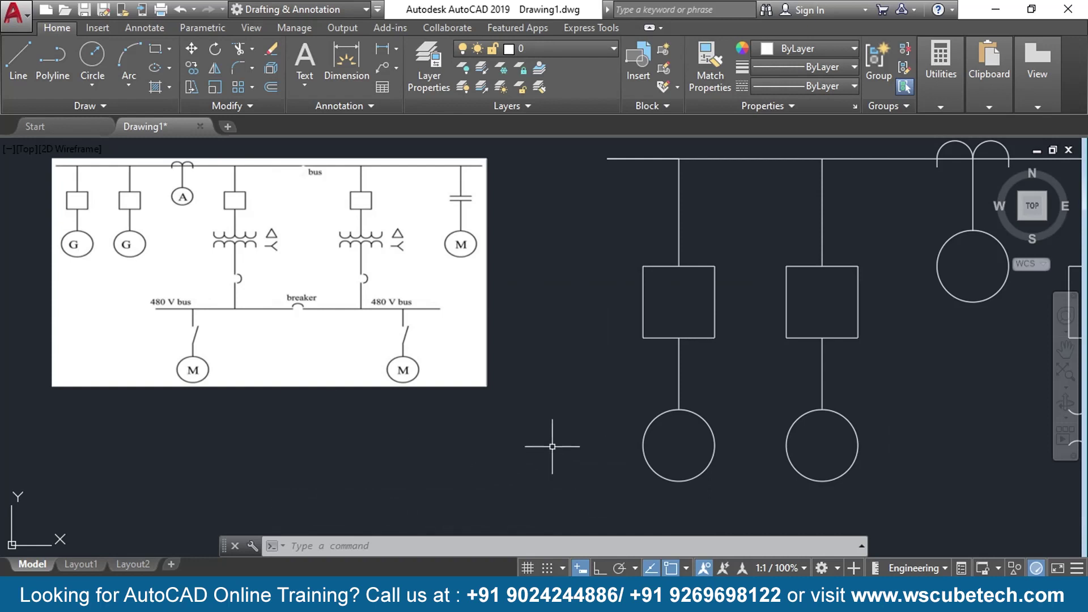
middle_drag(552, 446, 49, 243)
middle_drag(530, 547, 522, 462)
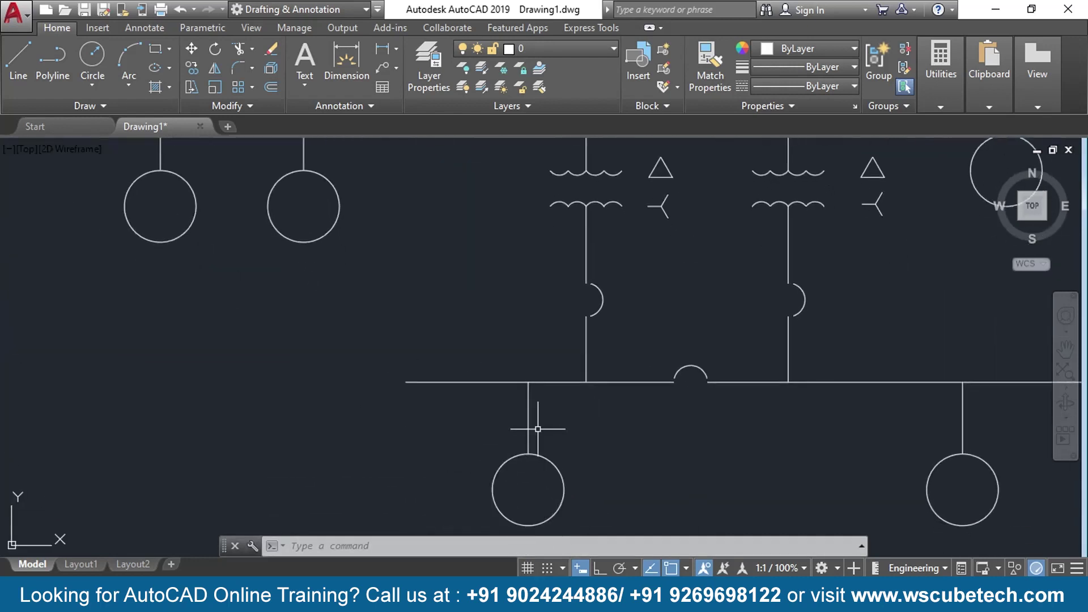
scroll(538, 429, up, 4)
middle_drag(576, 423, 573, 347)
scroll(573, 347, down, 2)
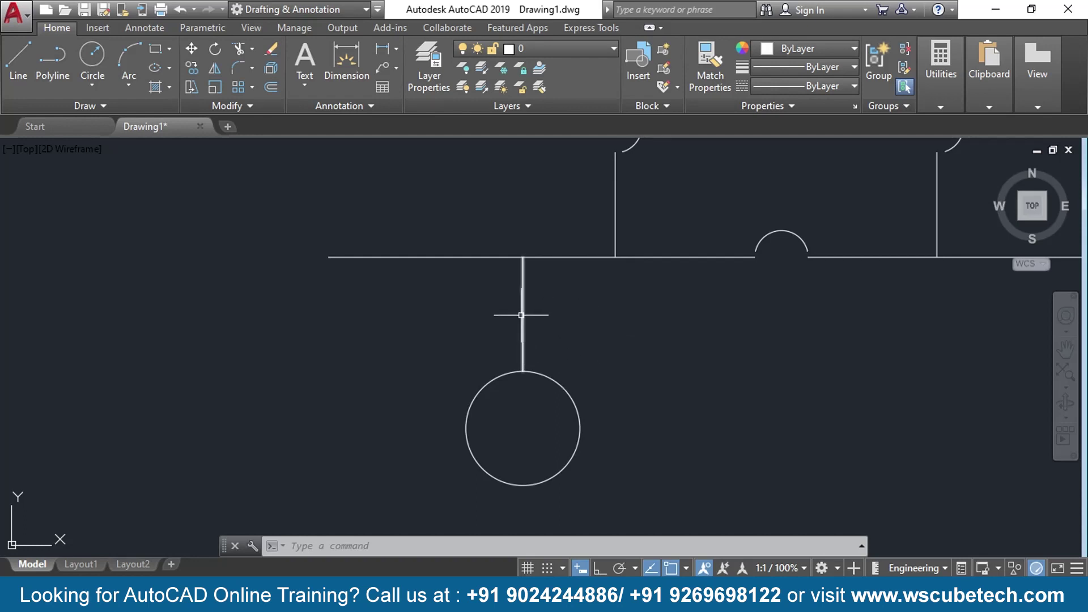
- Stretch the upper end of the left motor's vertical line straight up, well past the lower bus
click(547, 296)
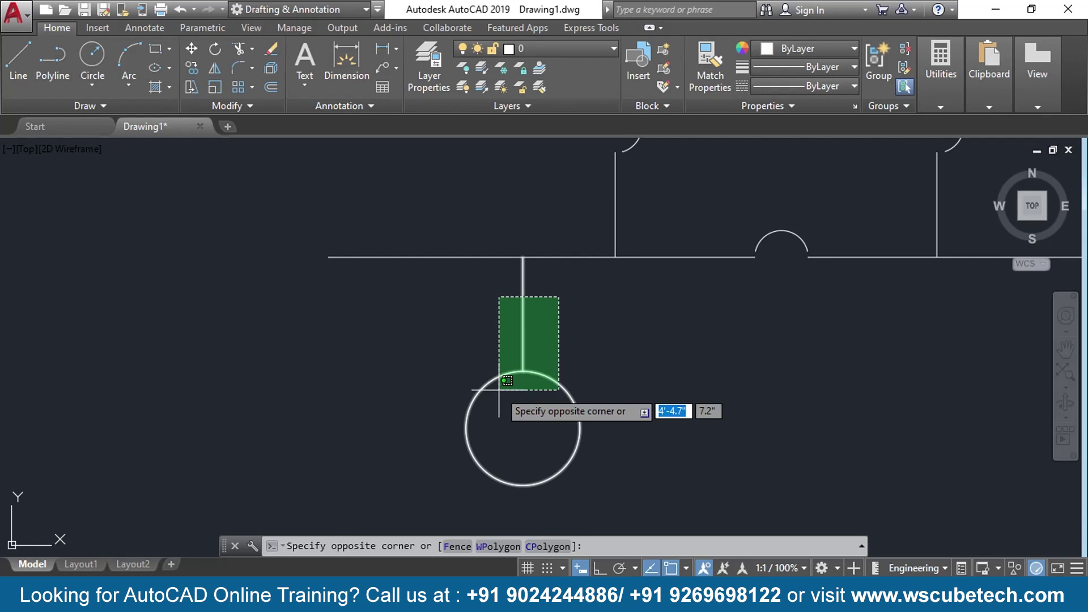
click(456, 472)
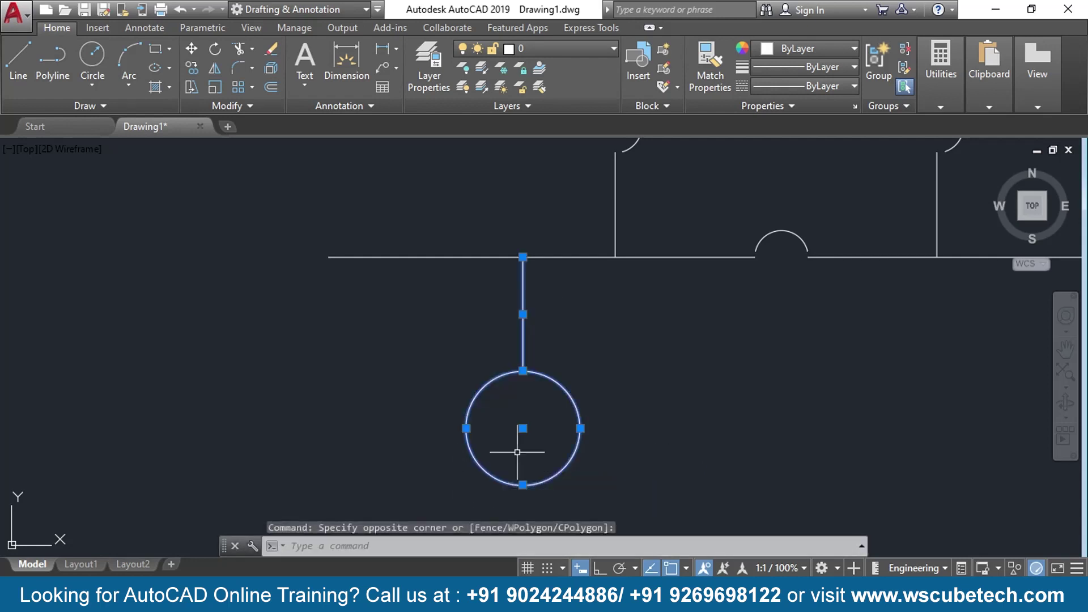
click(522, 371)
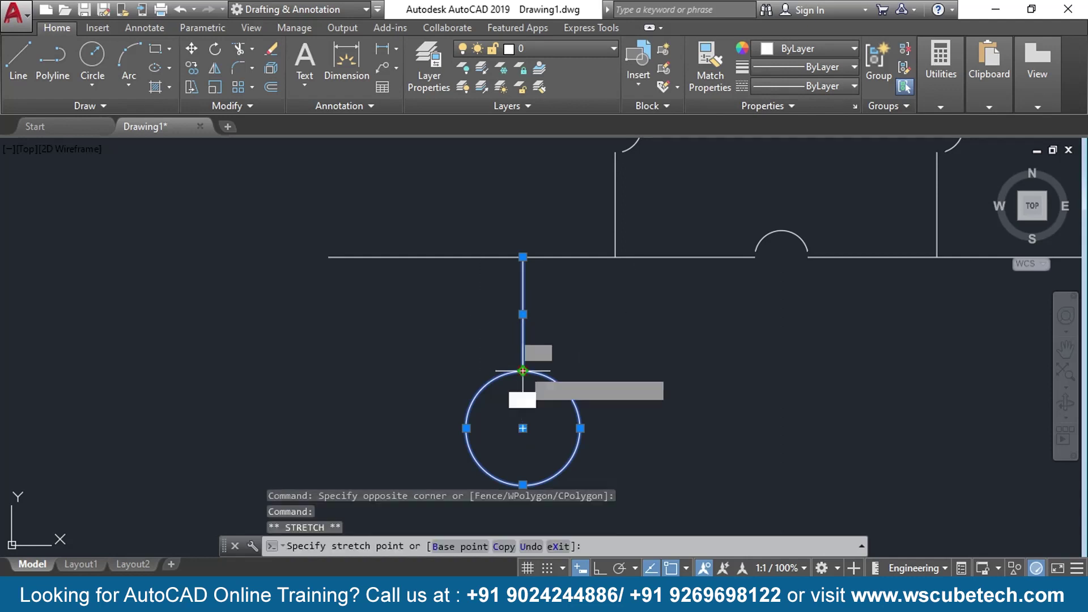
key(Escape)
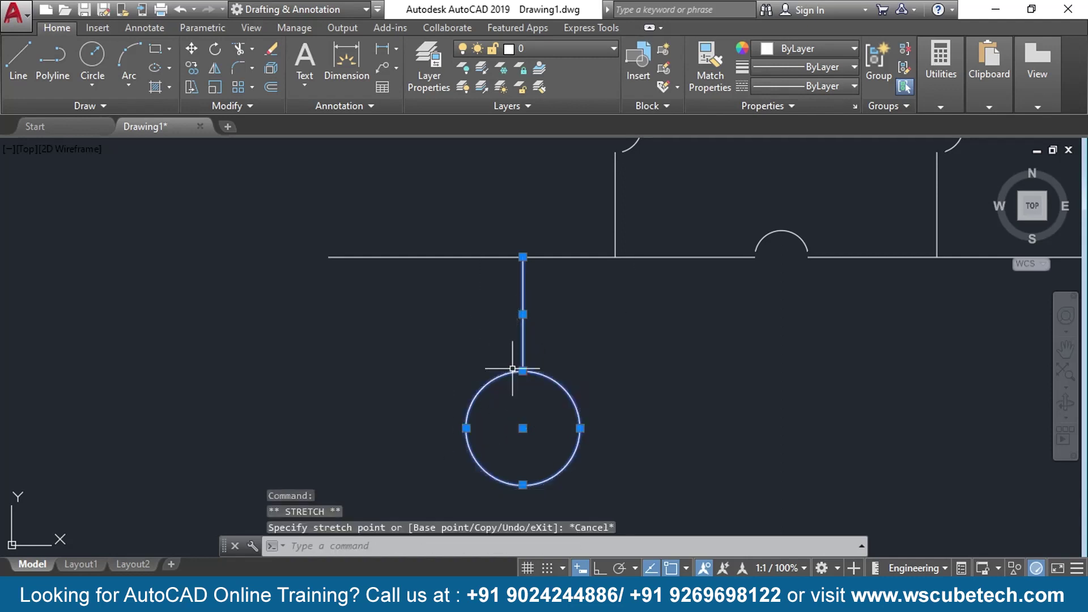
click(522, 257)
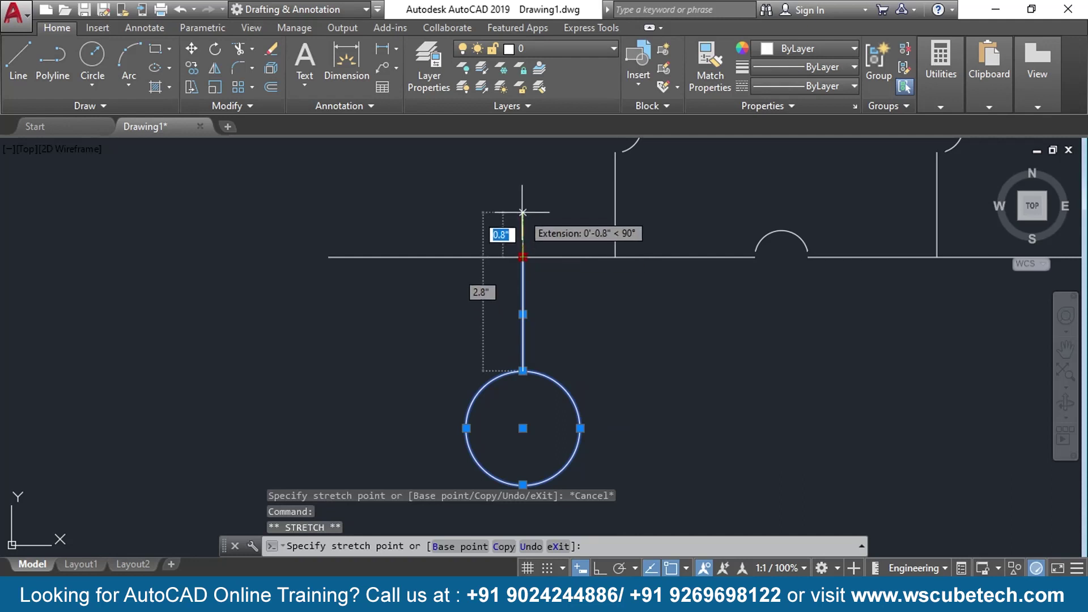
click(522, 163)
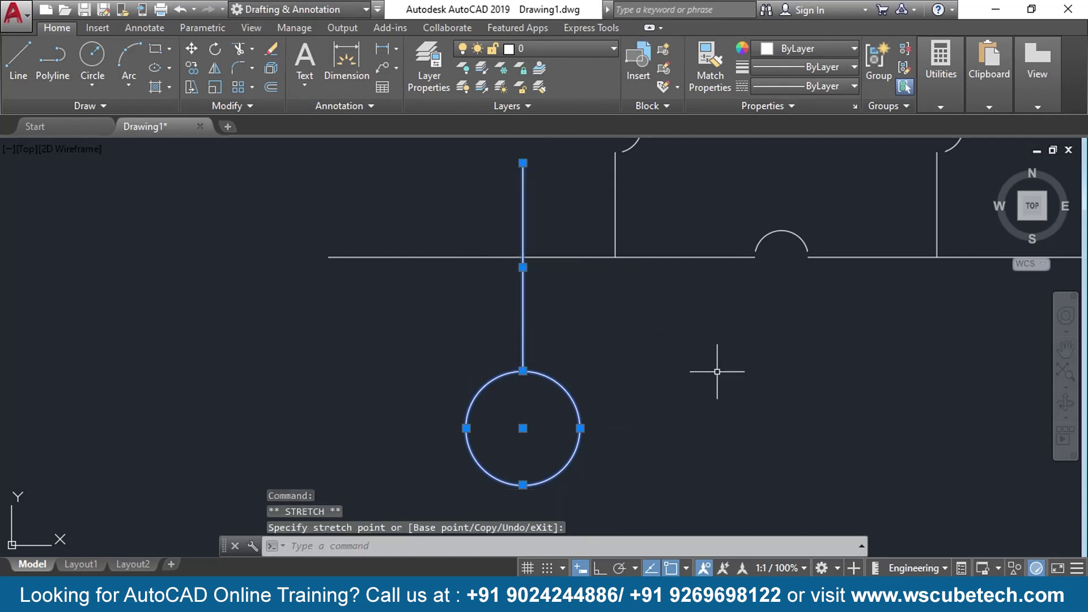
- Erase the right motor branch's vertical line and circle below the lower bus, keeping the left branch
mouse_move(718, 368)
middle_down()
mouse_move(672, 359)
mouse_move(656, 390)
middle_up()
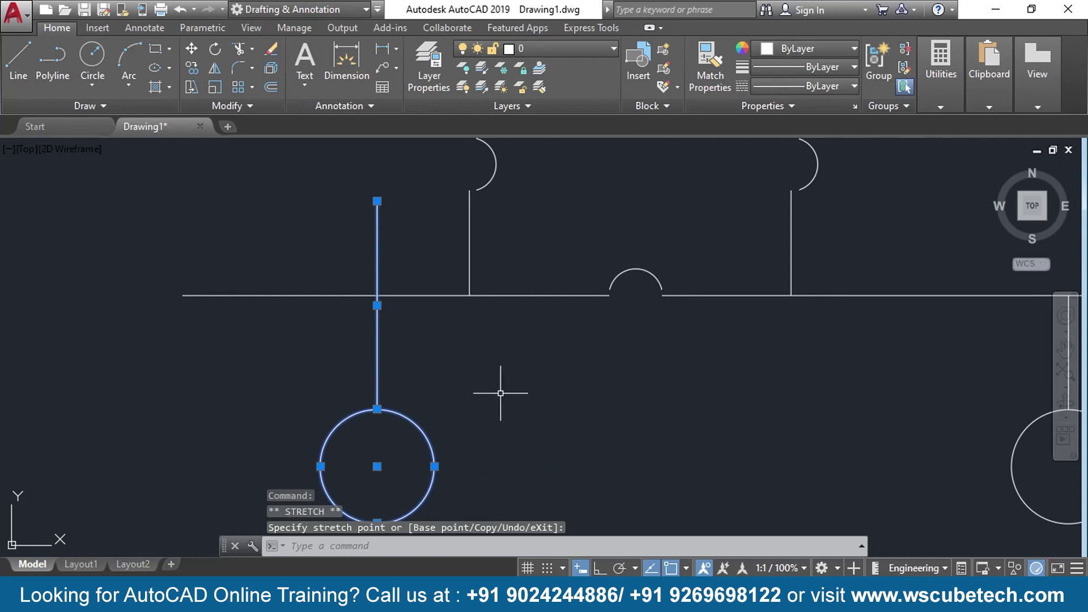
middle_drag(969, 414, 692, 376)
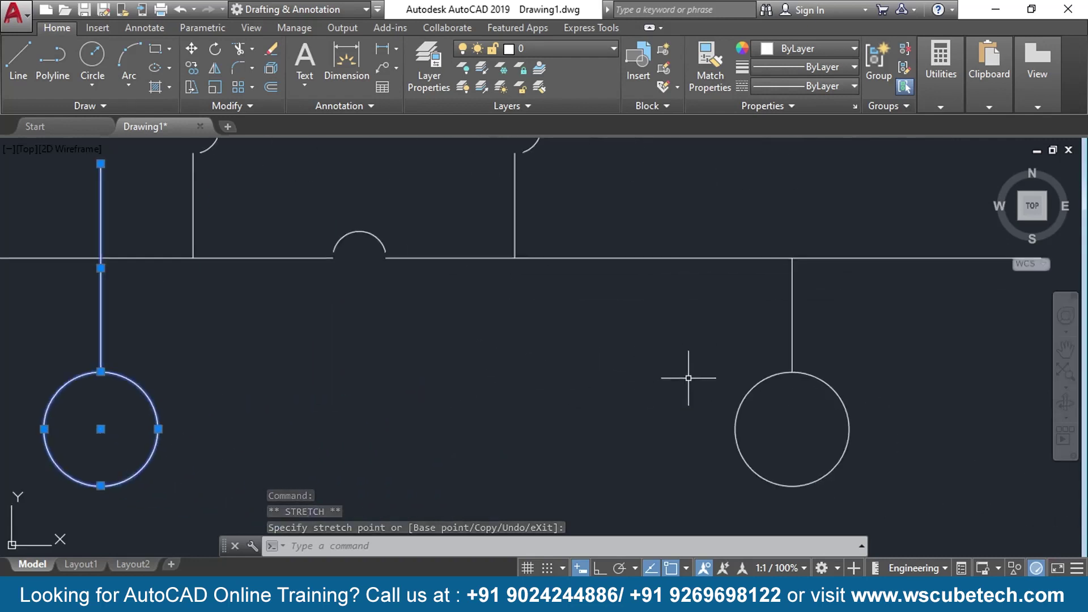
click(791, 358)
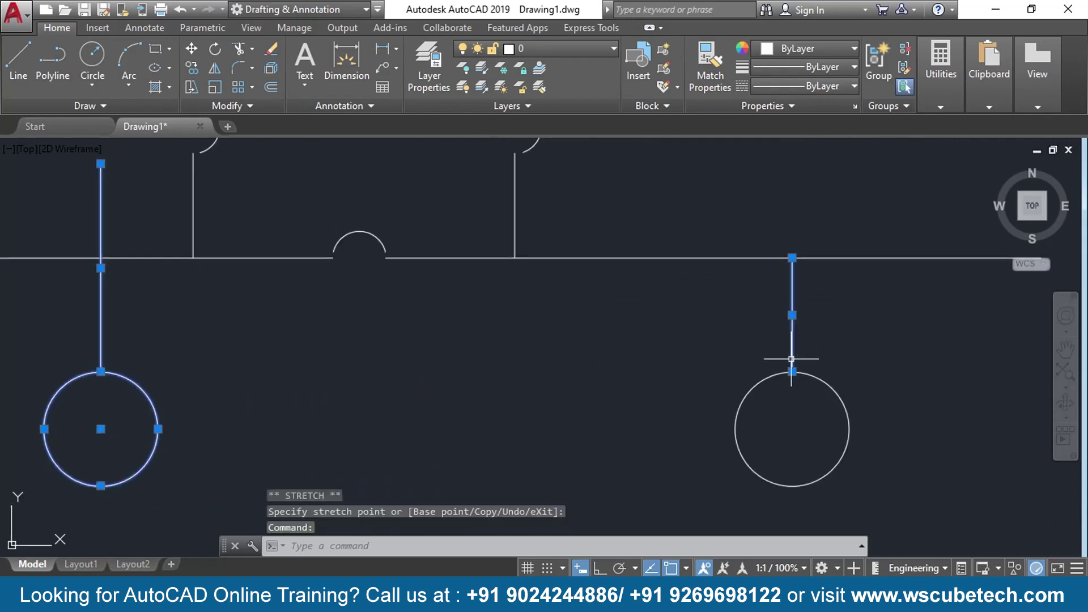
key(Delete)
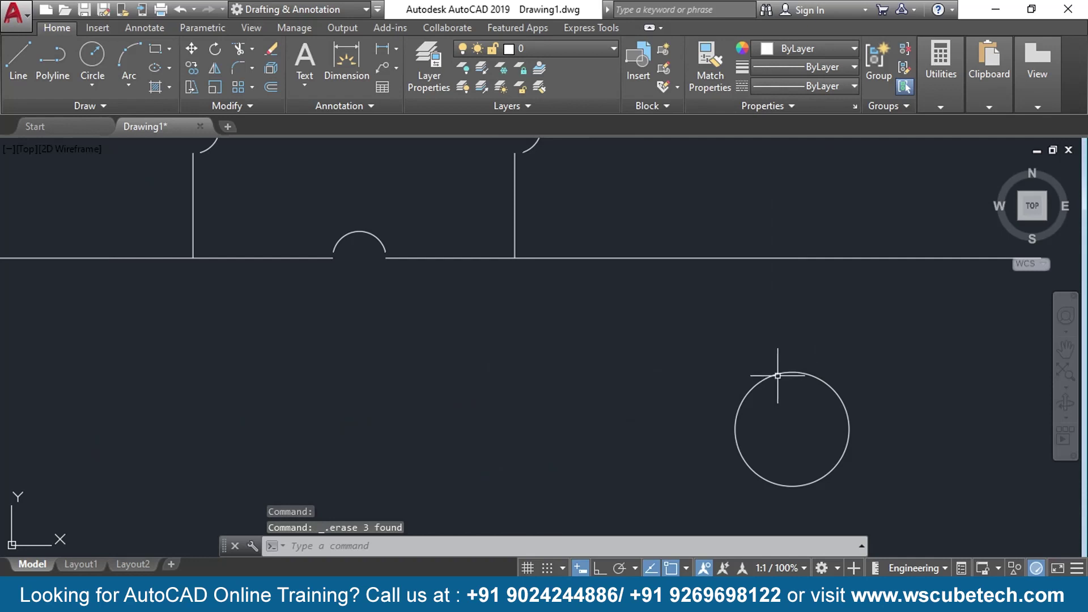
key(ctrl+z)
click(791, 352)
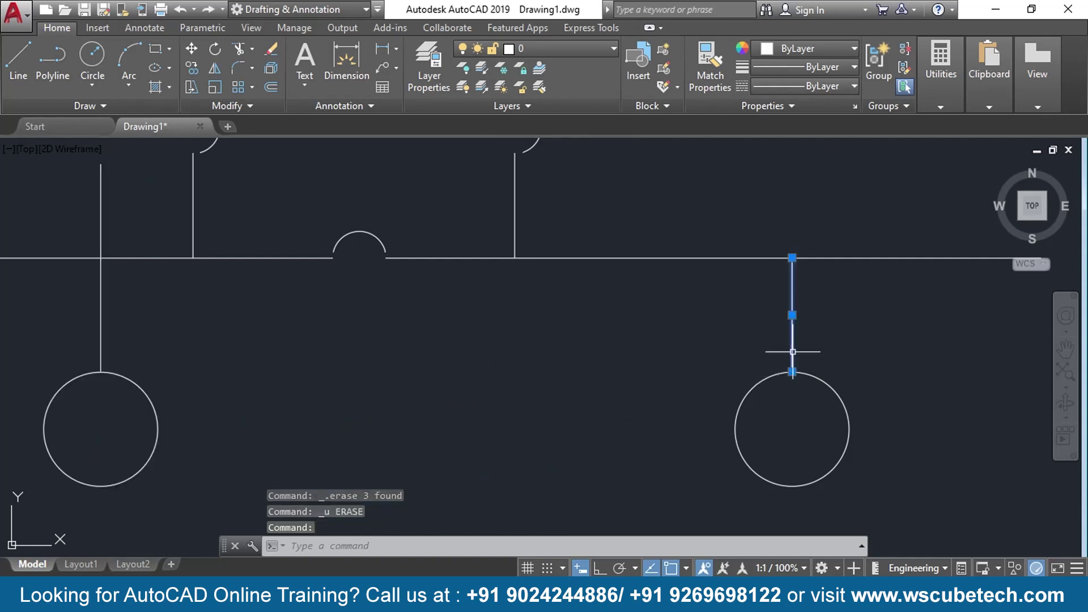
key(Delete)
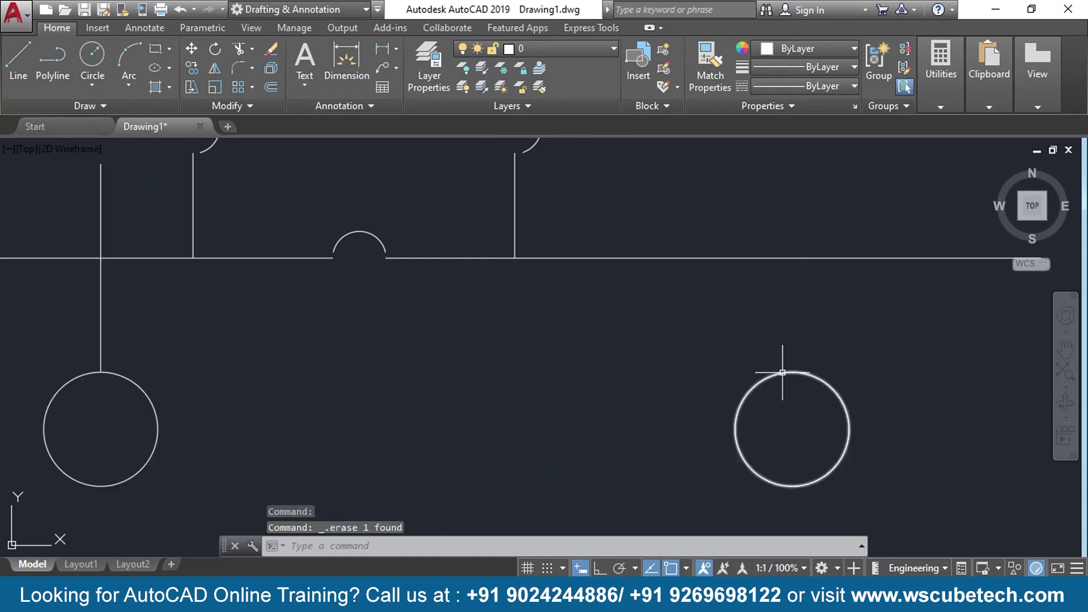
mouse_move(363, 388)
middle_down()
mouse_move(896, 430)
mouse_move(860, 385)
middle_up()
text(MO)
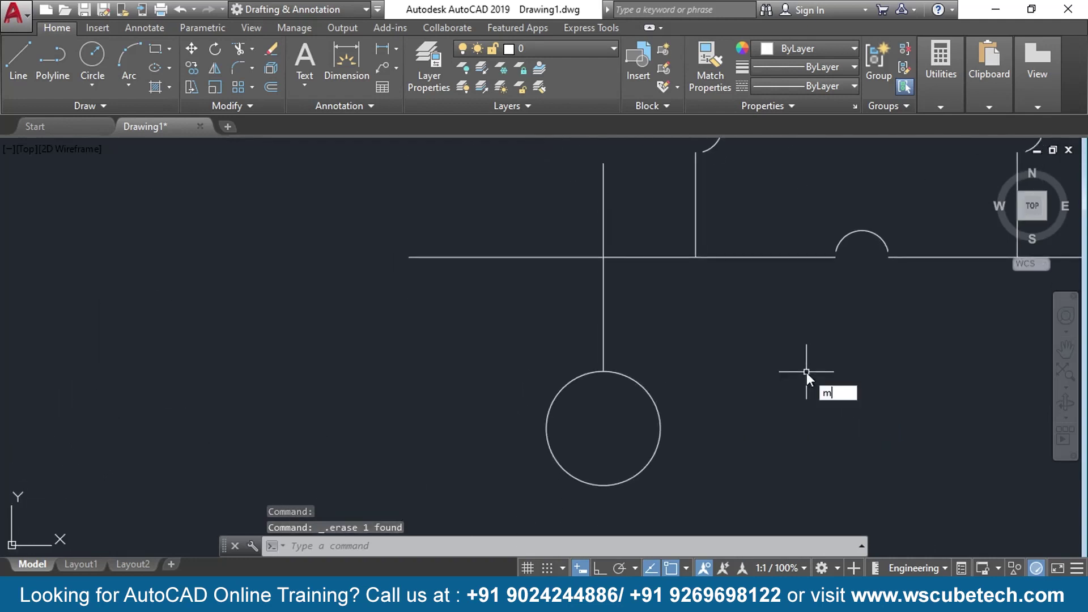
key(Return)
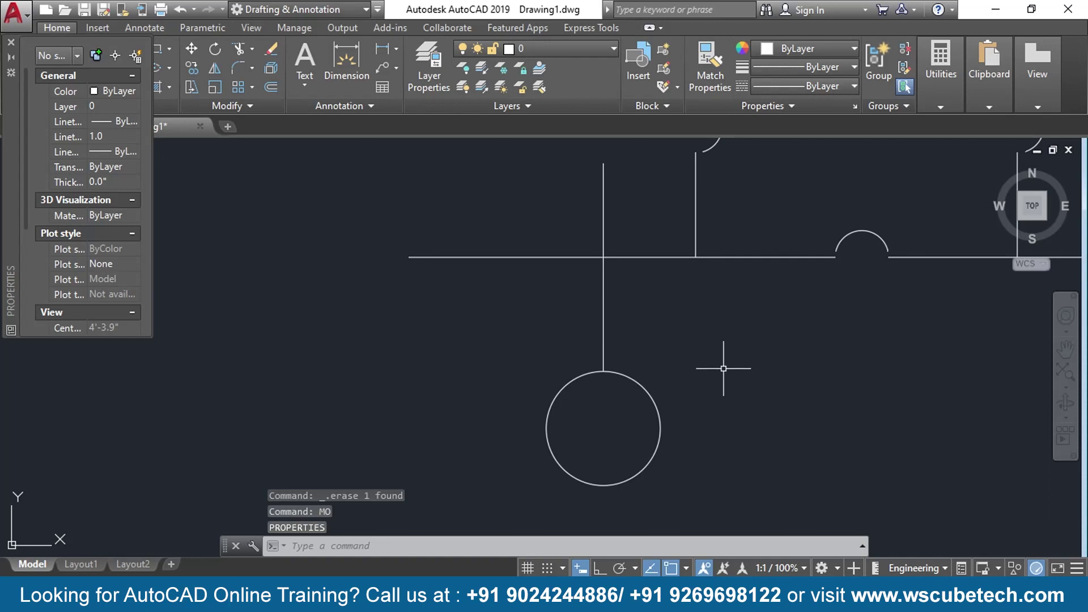
key(Escape)
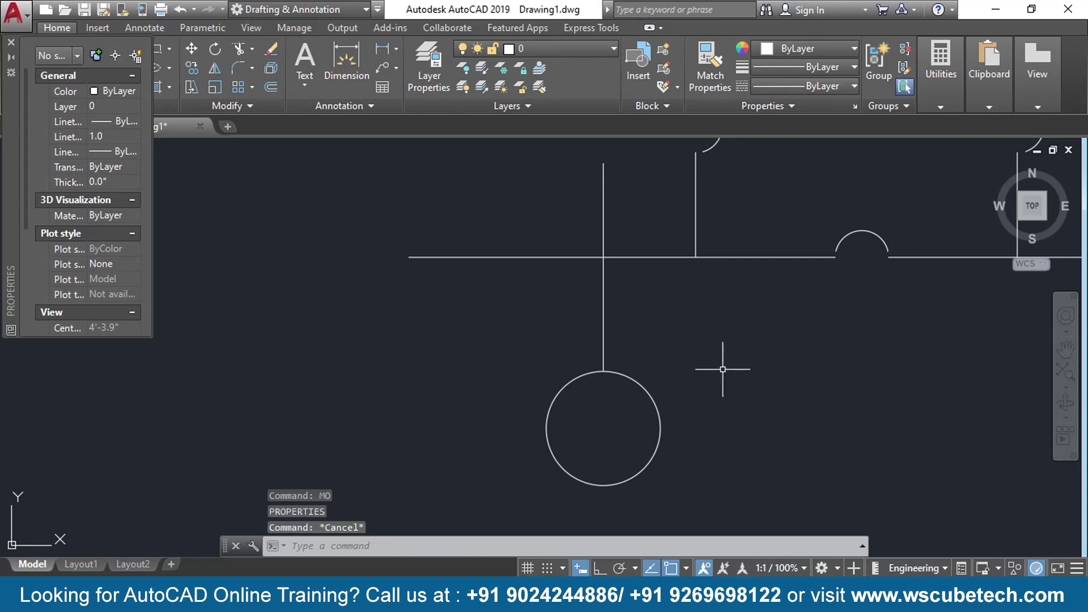
click(10, 42)
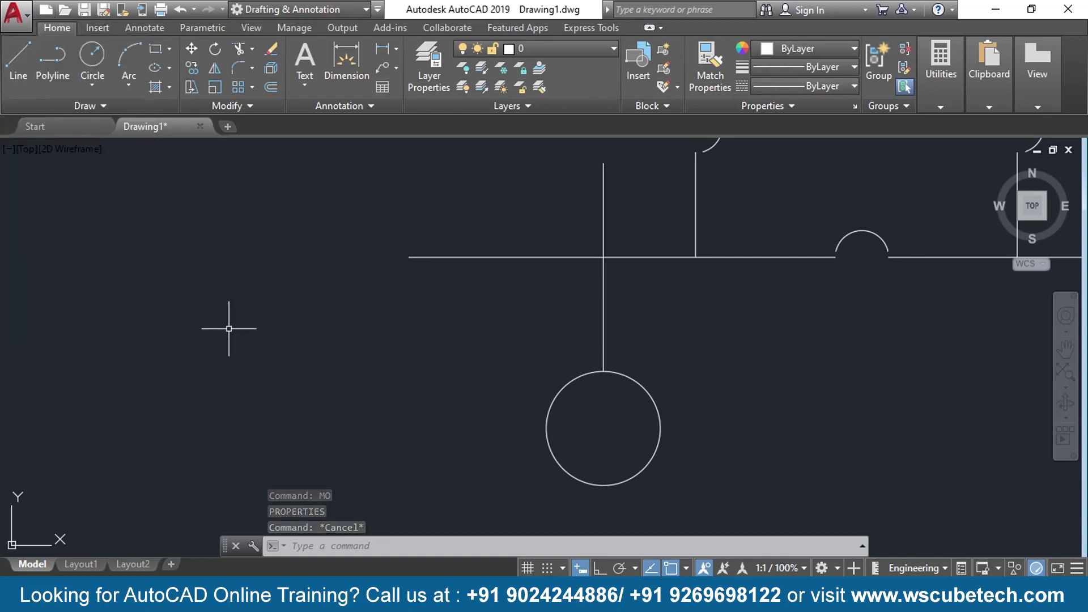
- Move the left motor's vertical line and circle straight down so the line's upper end meets the lower bus
text(m)
key(Return)
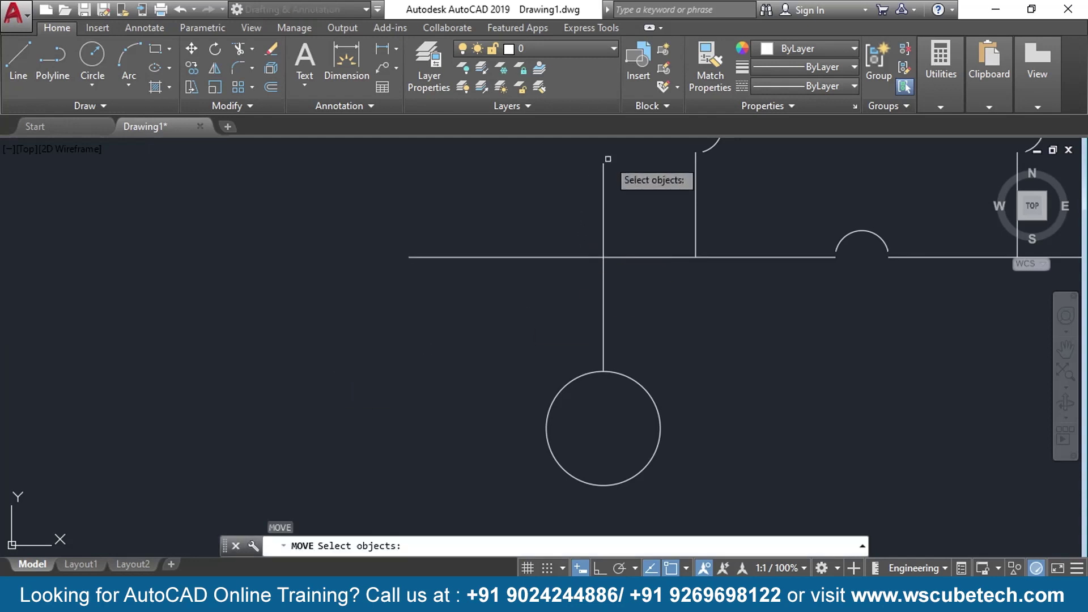
click(631, 161)
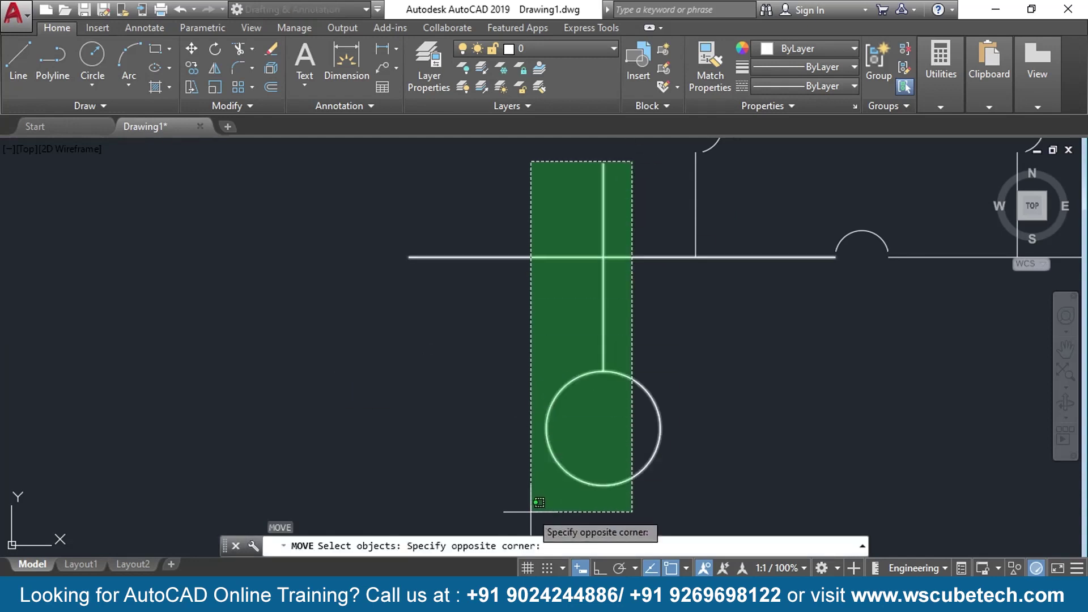
key(Escape)
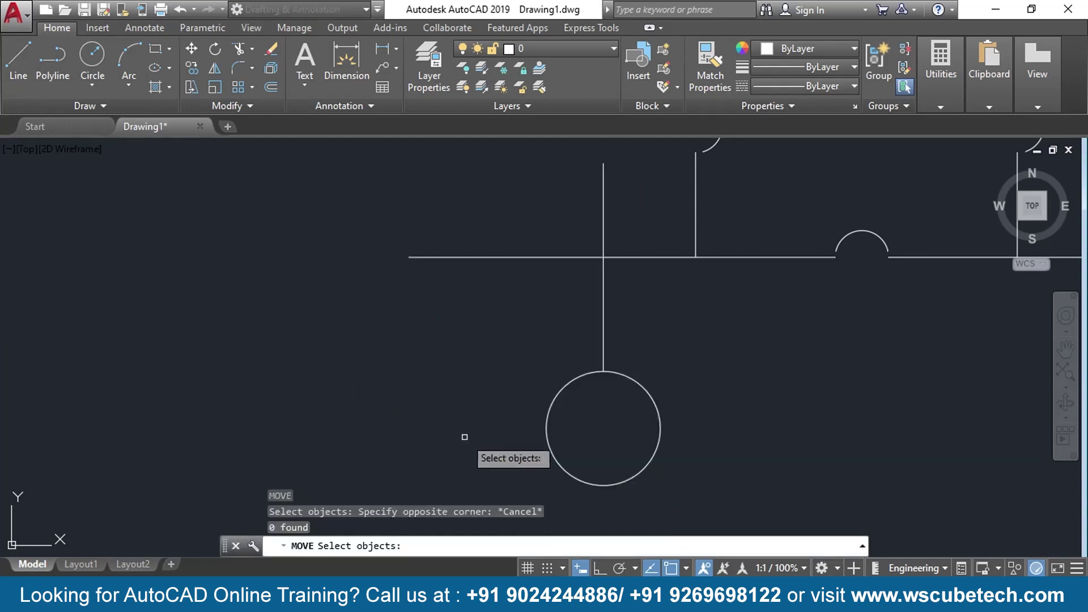
click(601, 349)
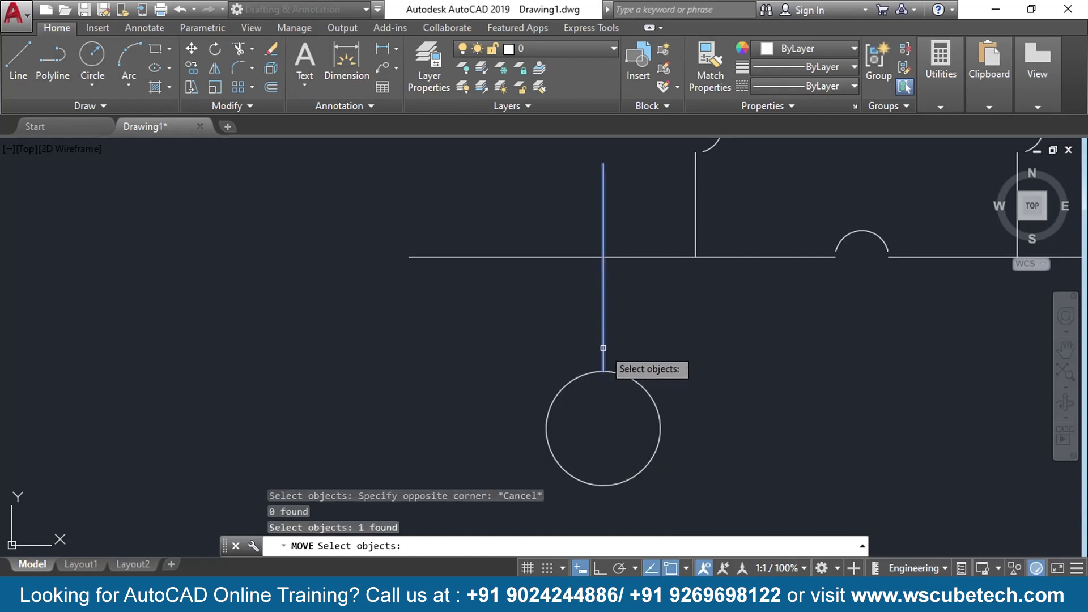
click(573, 380)
key(Return)
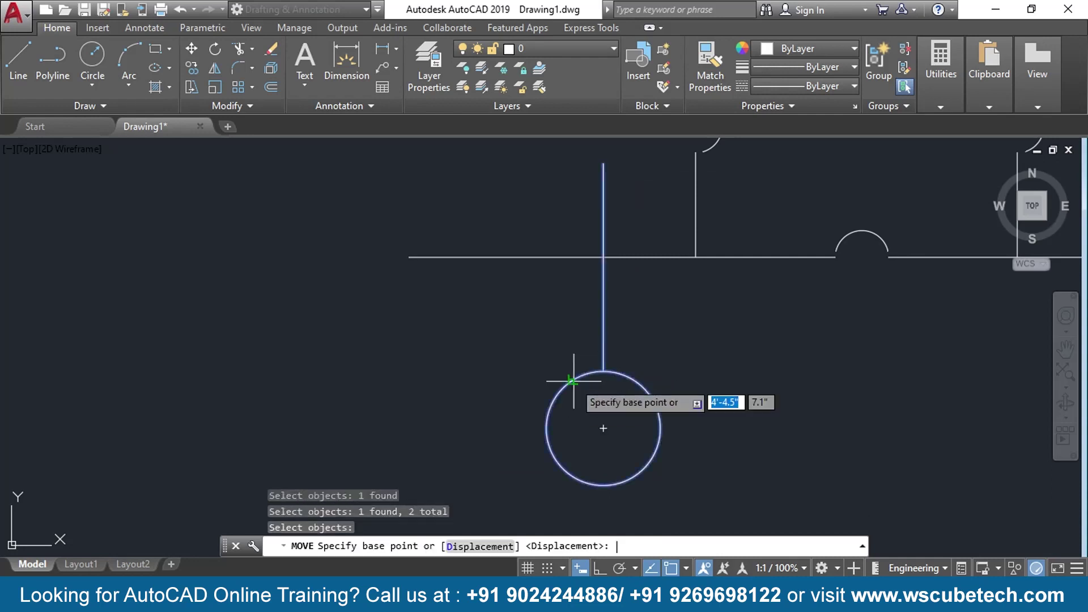
click(603, 163)
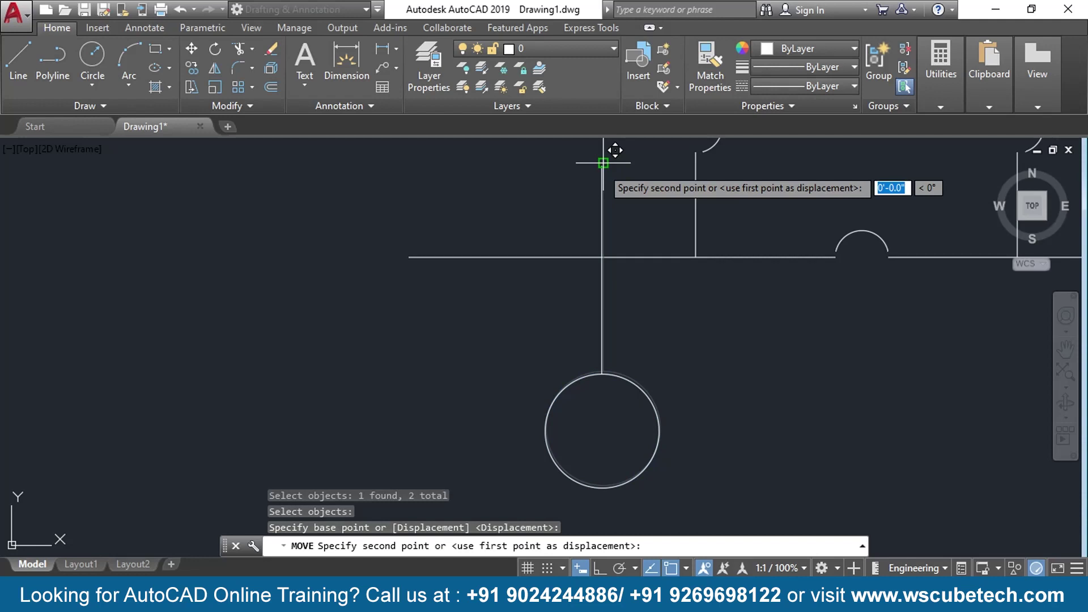
click(603, 256)
- Break the left motor's vertical line, leaving a gap of about 1.5" around its middle for the switch
middle_drag(704, 388, 626, 296)
mouse_move(189, 302)
middle_down()
mouse_move(304, 408)
mouse_move(117, 408)
middle_up()
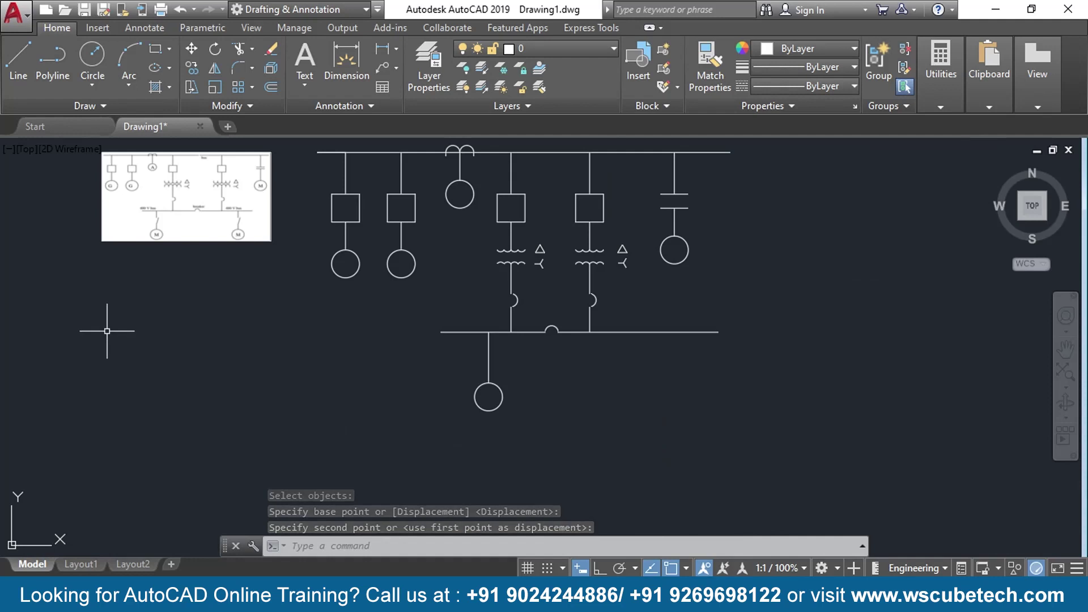
middle_drag(107, 330, 199, 382)
scroll(214, 369, up, 5)
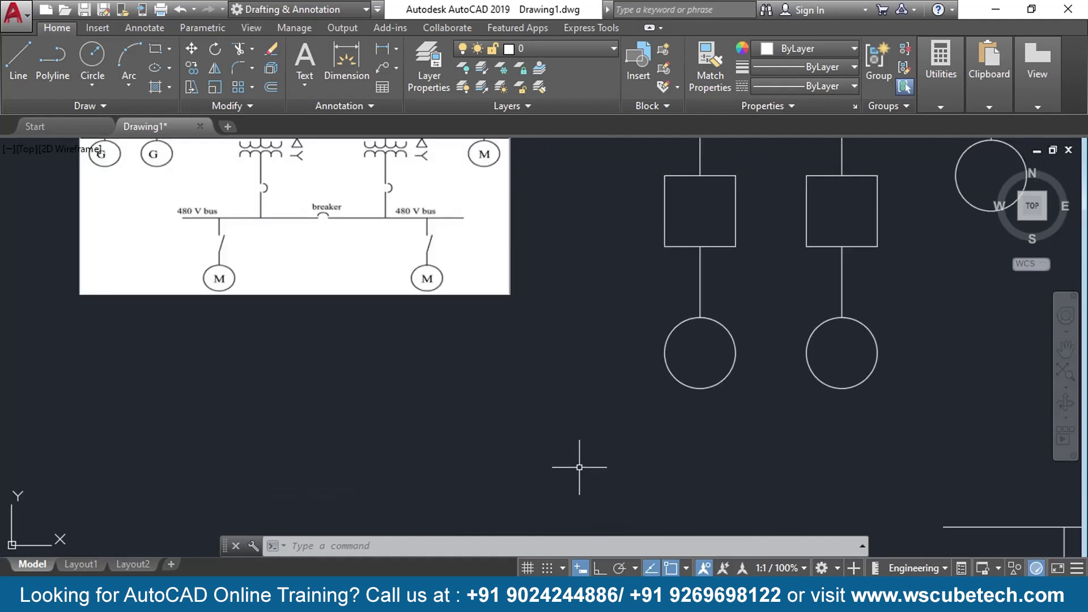
mouse_move(578, 461)
middle_down()
mouse_move(388, 396)
mouse_move(311, 476)
mouse_move(301, 357)
middle_up()
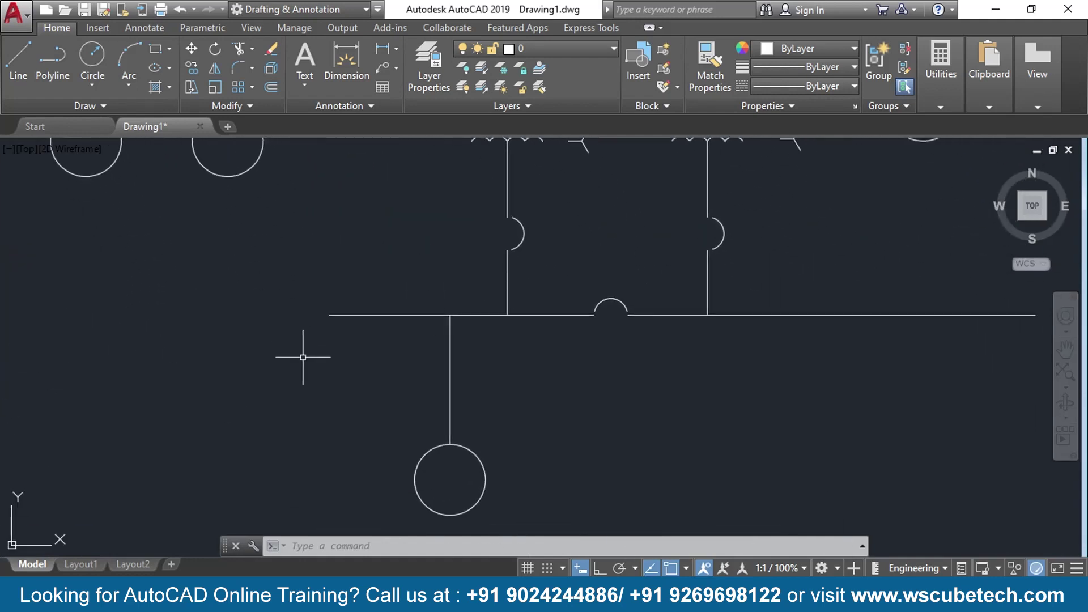
scroll(340, 397, up, 3)
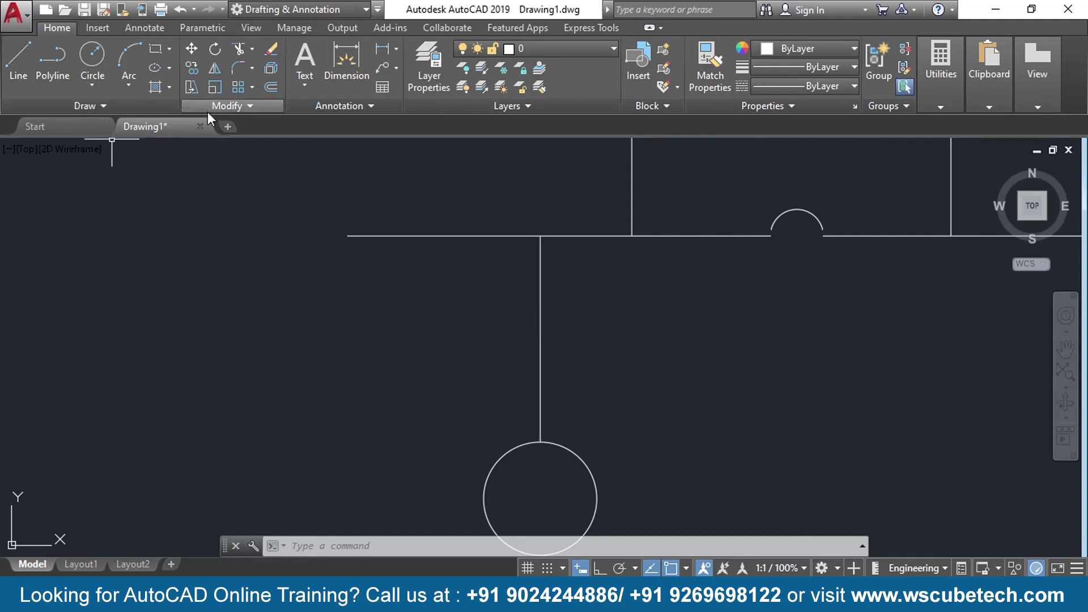
click(222, 104)
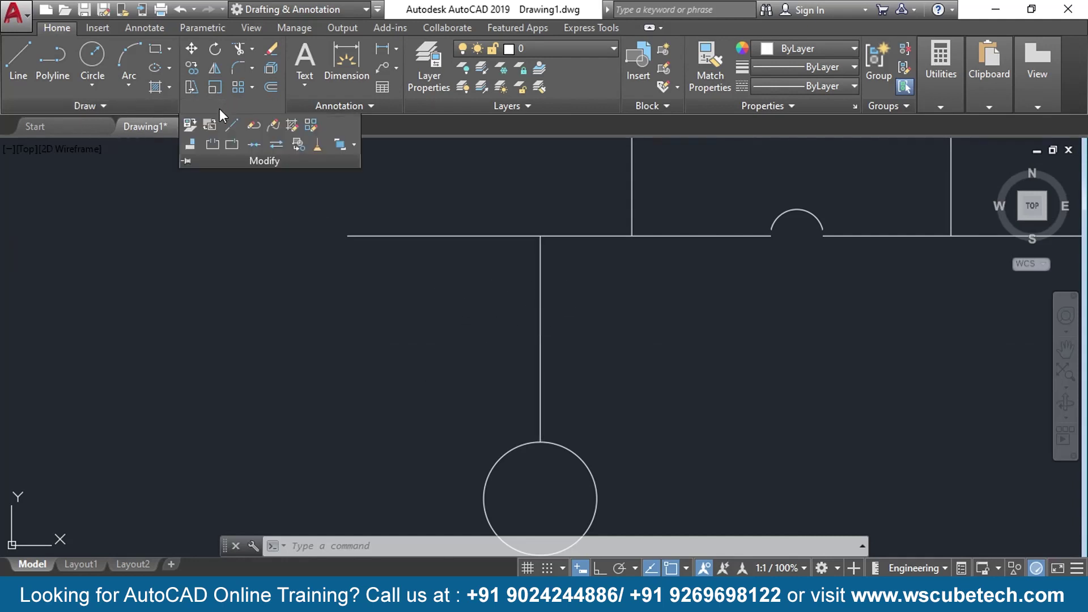
click(213, 143)
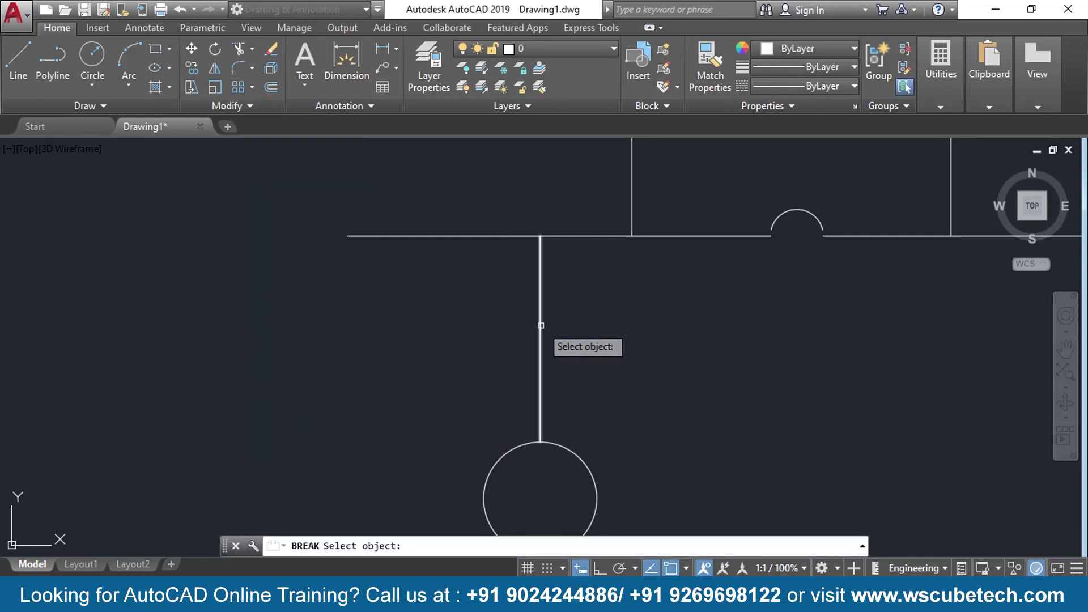
click(540, 306)
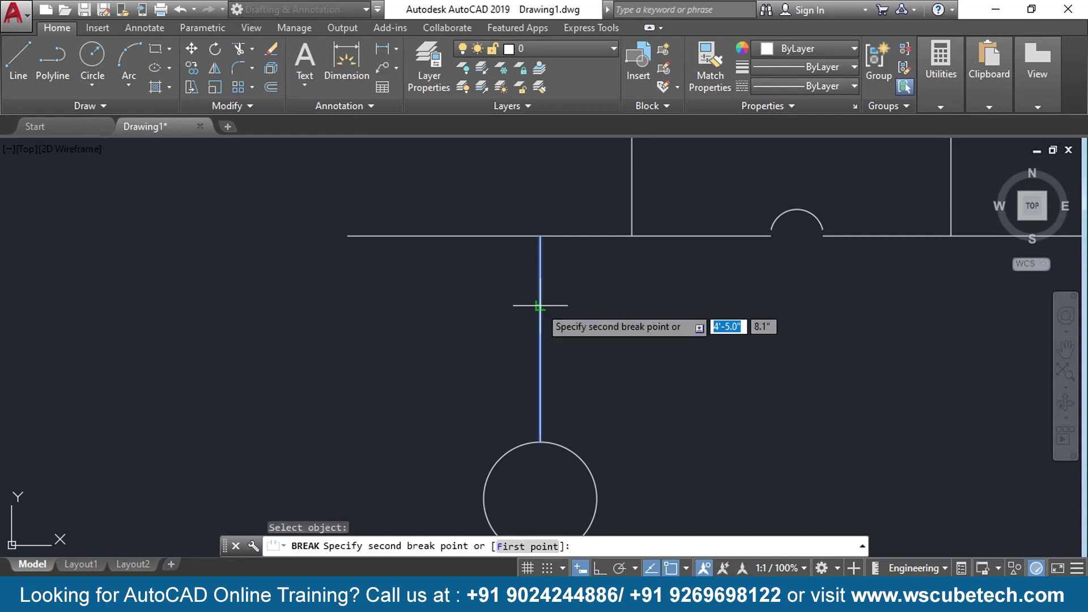
click(549, 386)
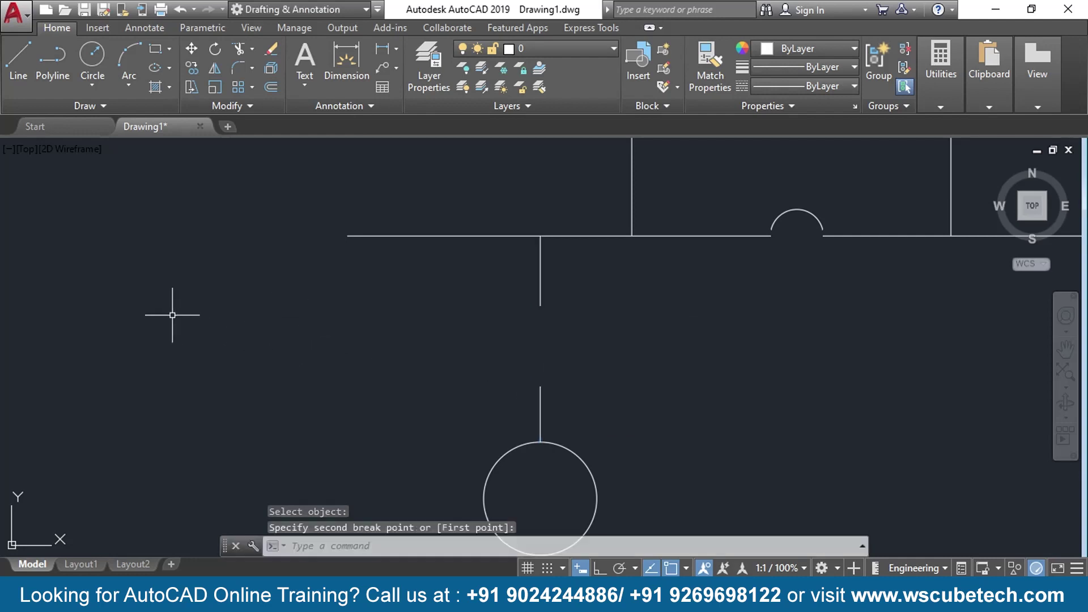
- Compare the left motor branch with the reference image and examine how its switch is drawn
middle_drag(171, 315, 447, 355)
scroll(157, 316, down, 2)
scroll(157, 287, down, 4)
middle_drag(8, 264, 126, 306)
scroll(125, 277, up, 2)
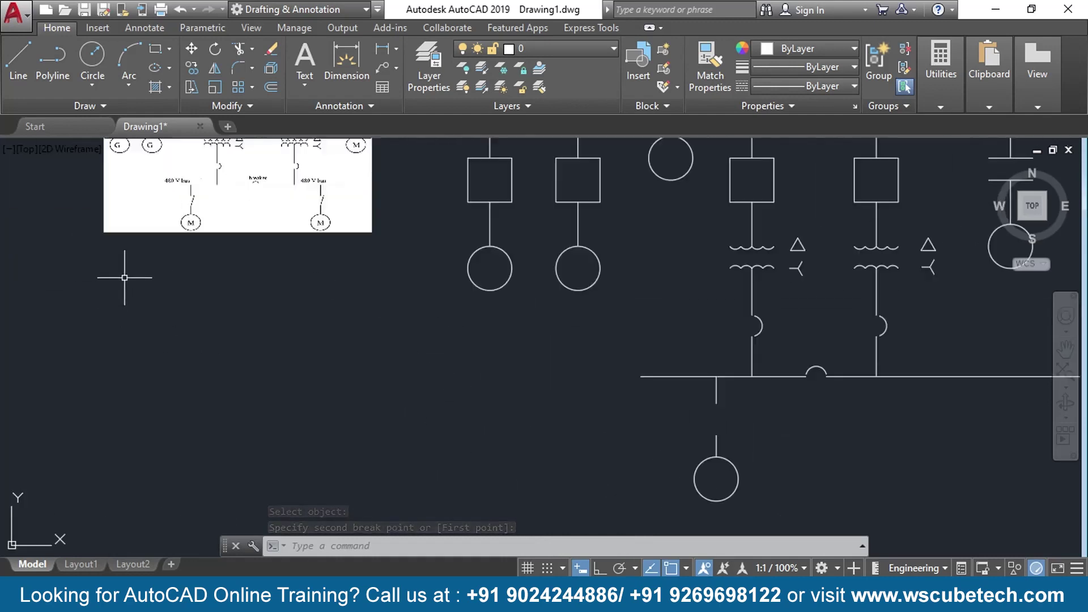
scroll(124, 278, up, 2)
middle_drag(233, 227, 205, 288)
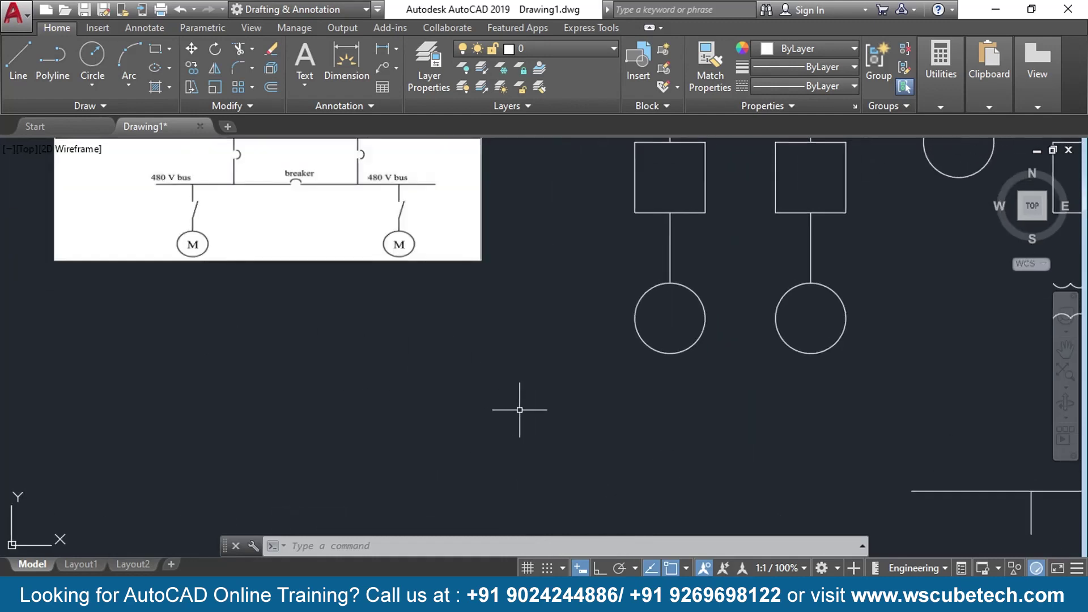
mouse_move(765, 449)
middle_down()
mouse_move(146, 287)
mouse_move(57, 241)
middle_up()
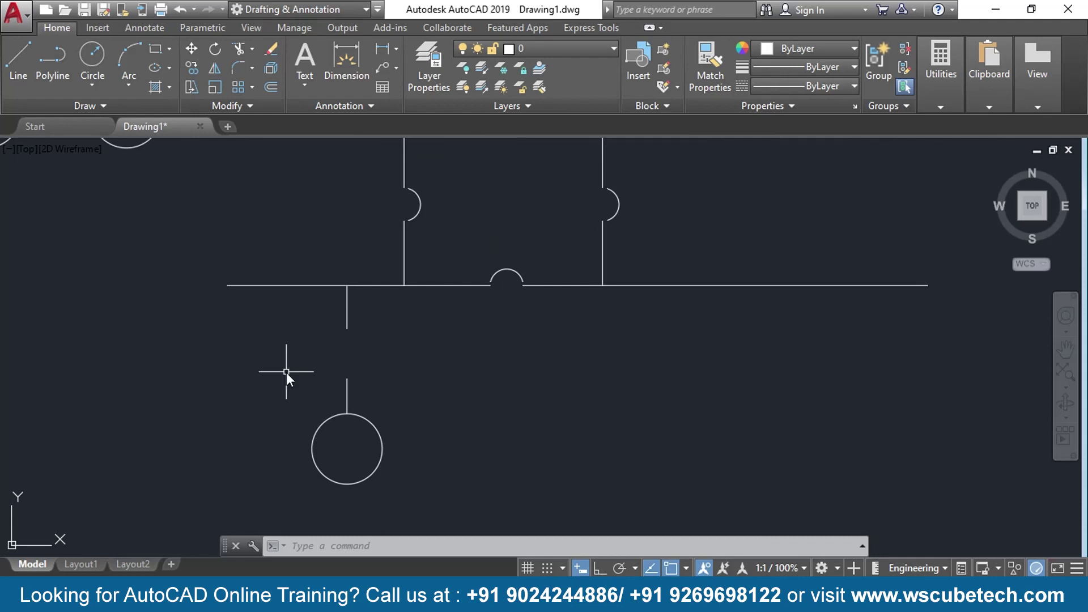
- Draw the left motor's open switch blade from the lower segment's upper end at 60°, about 1.7" long, ending level with the upper segment's lower end
key(l)
key(Return)
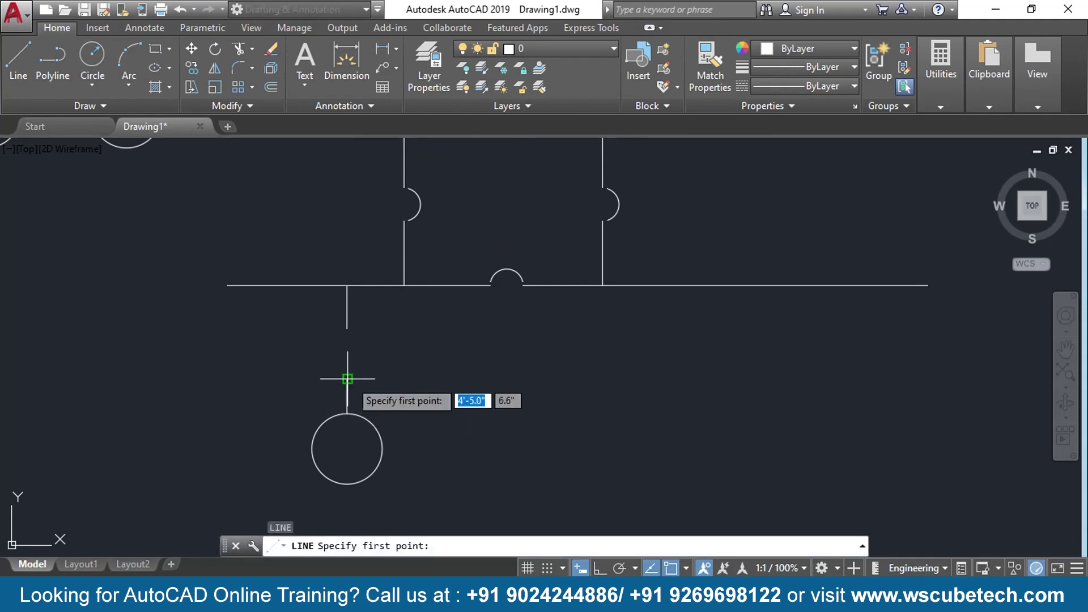
click(347, 378)
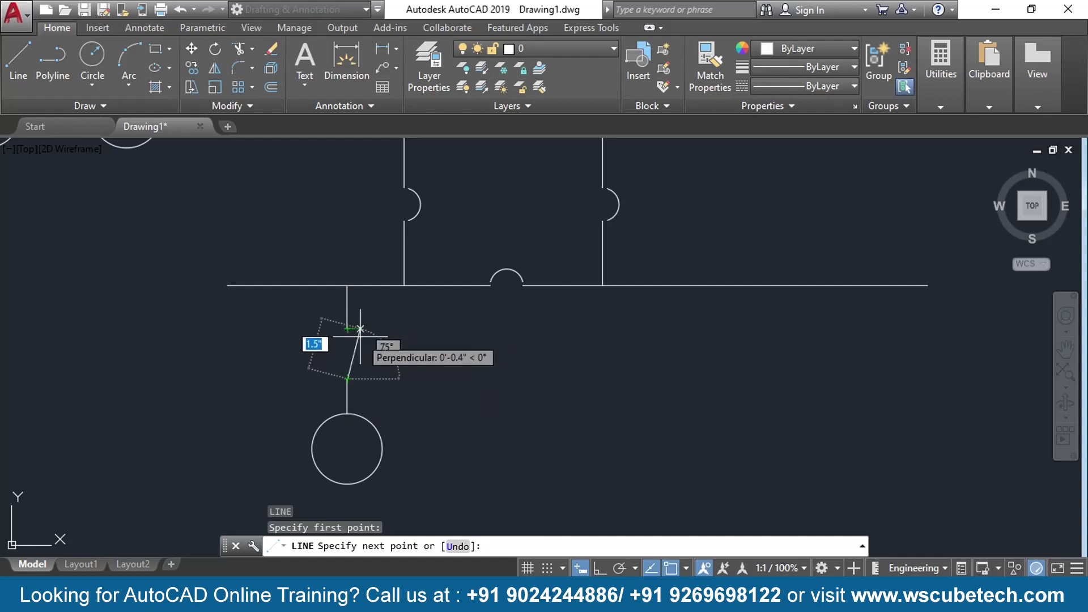
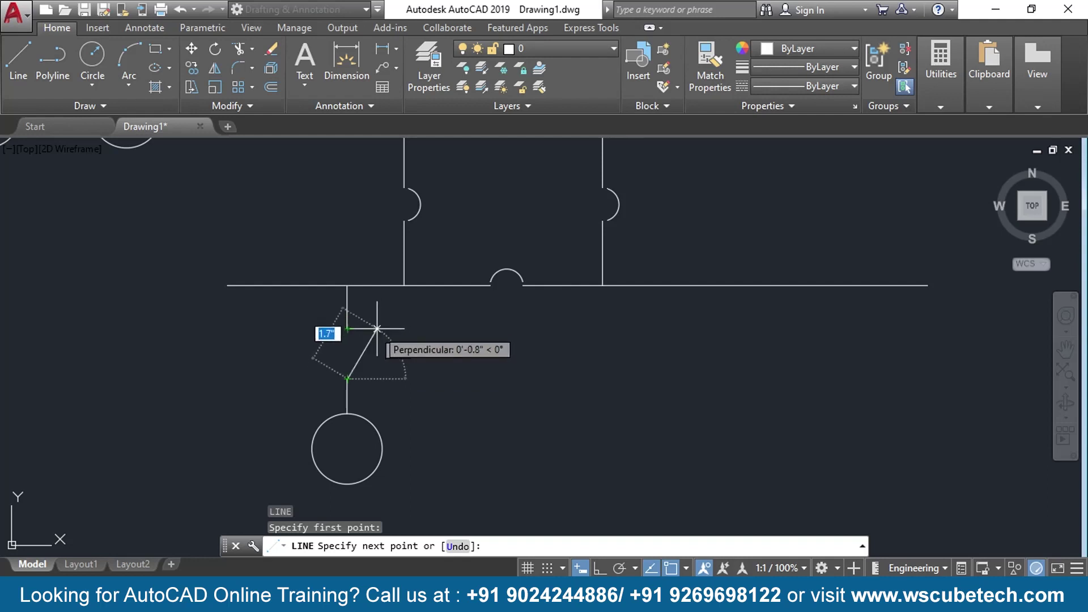
text(6)
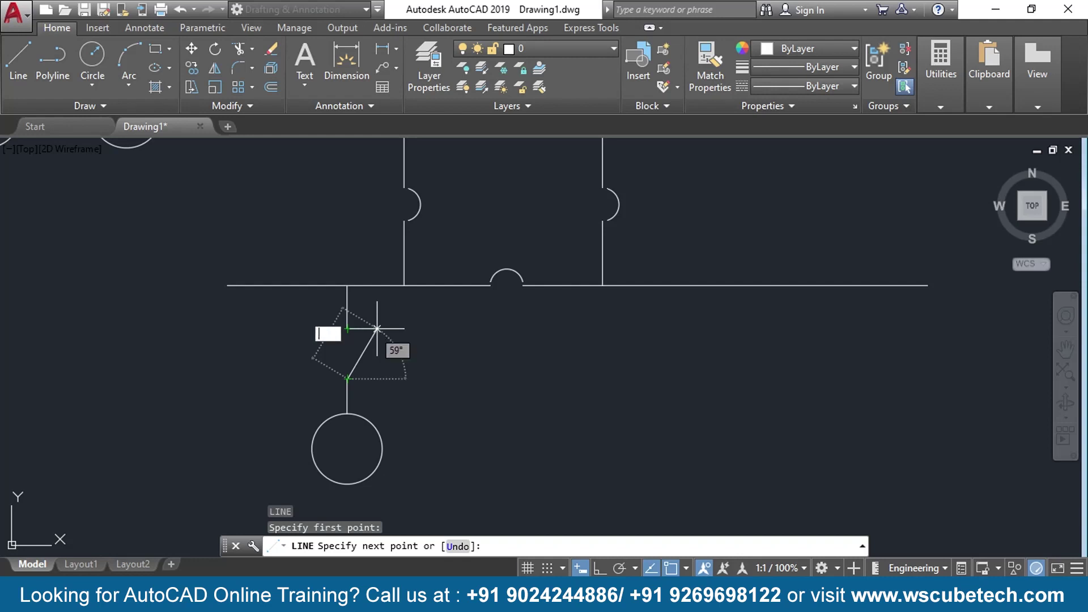
text(<60)
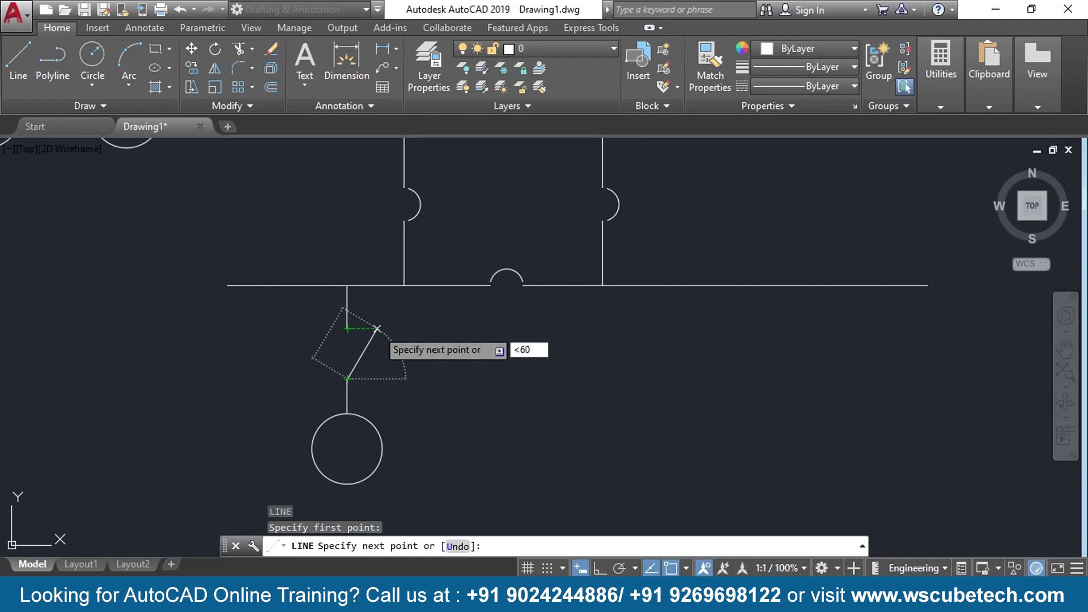
key(Return)
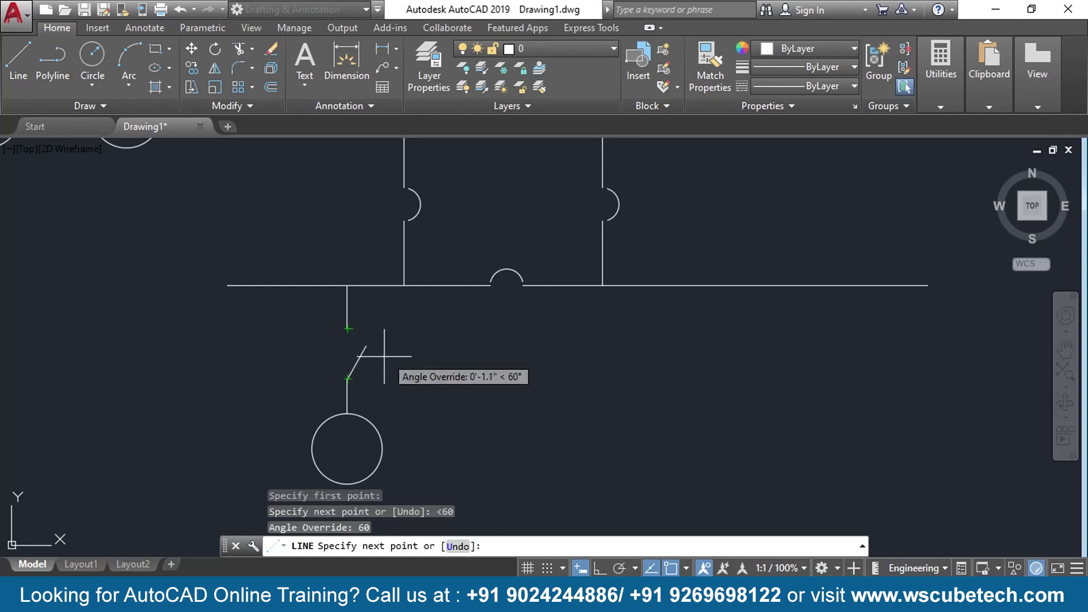
click(376, 328)
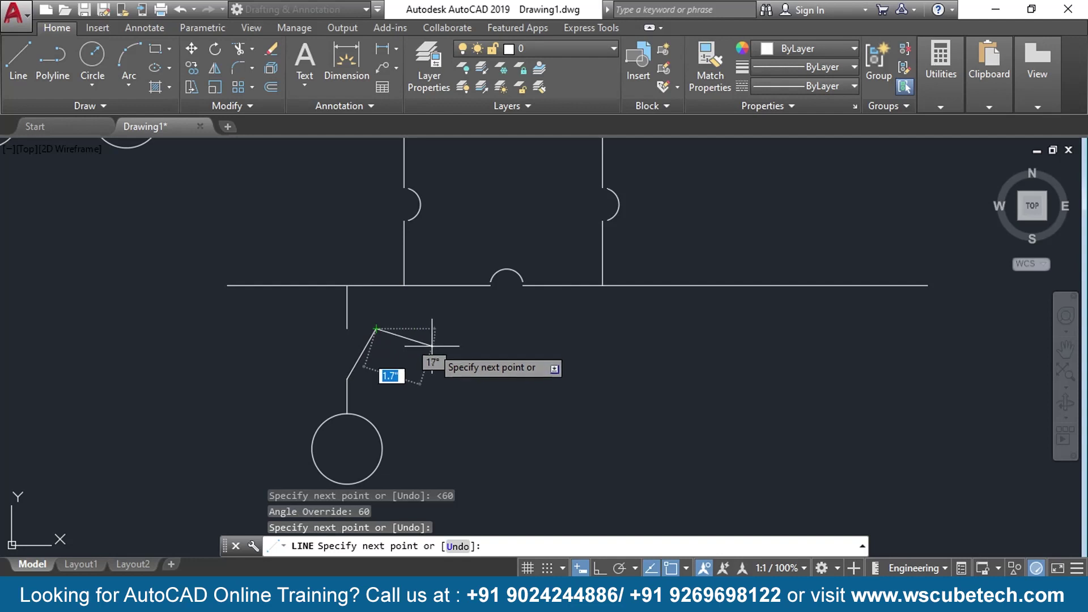
key(Return)
- Copy the left motor branch, with both vertical segments, switch blade and circle, horizontally along the lower bus to the right of the second transformer branch
scroll(475, 391, down, 2)
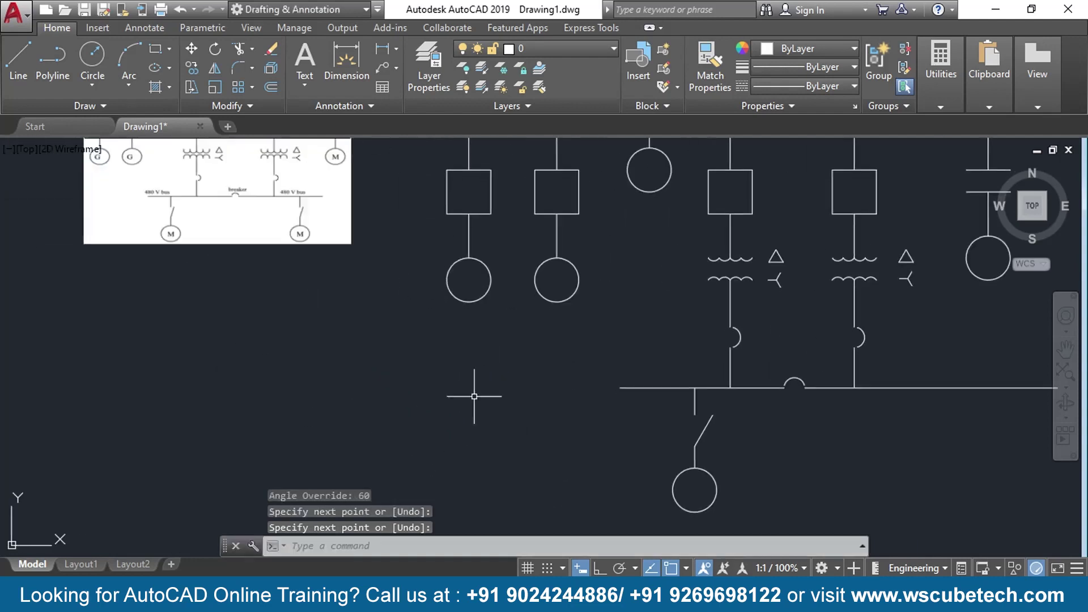
middle_drag(528, 426, 201, 306)
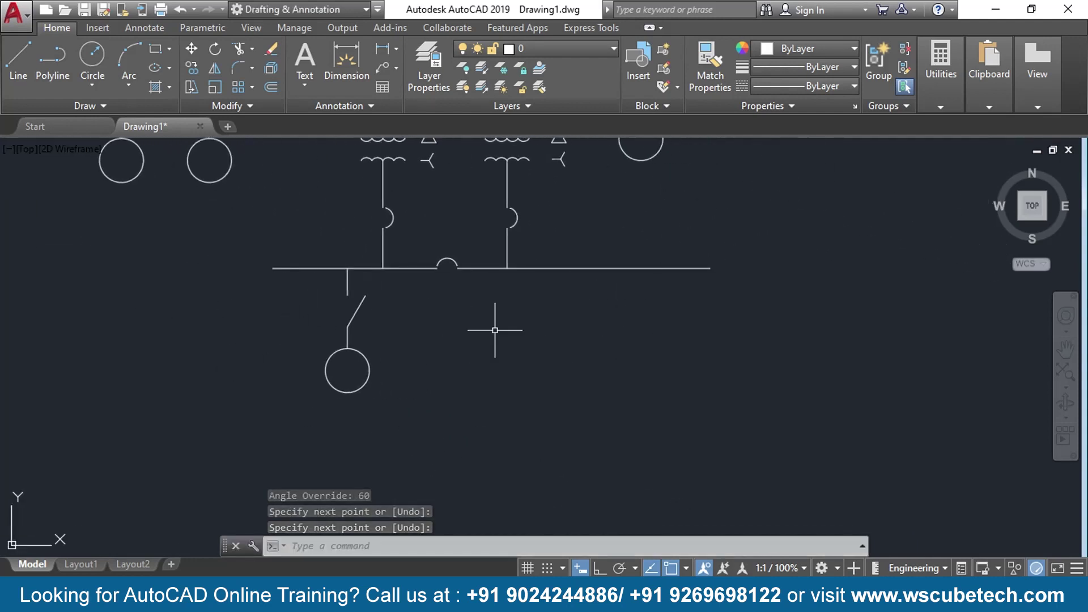
scroll(156, 351, up, 2)
middle_drag(170, 340, 165, 390)
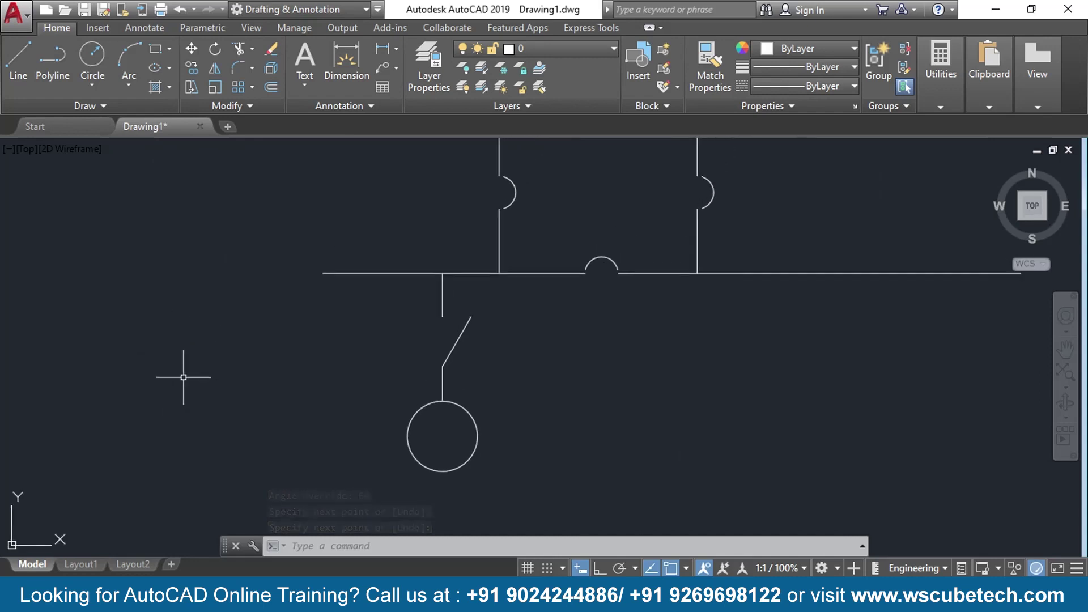
text(o)
key(Return)
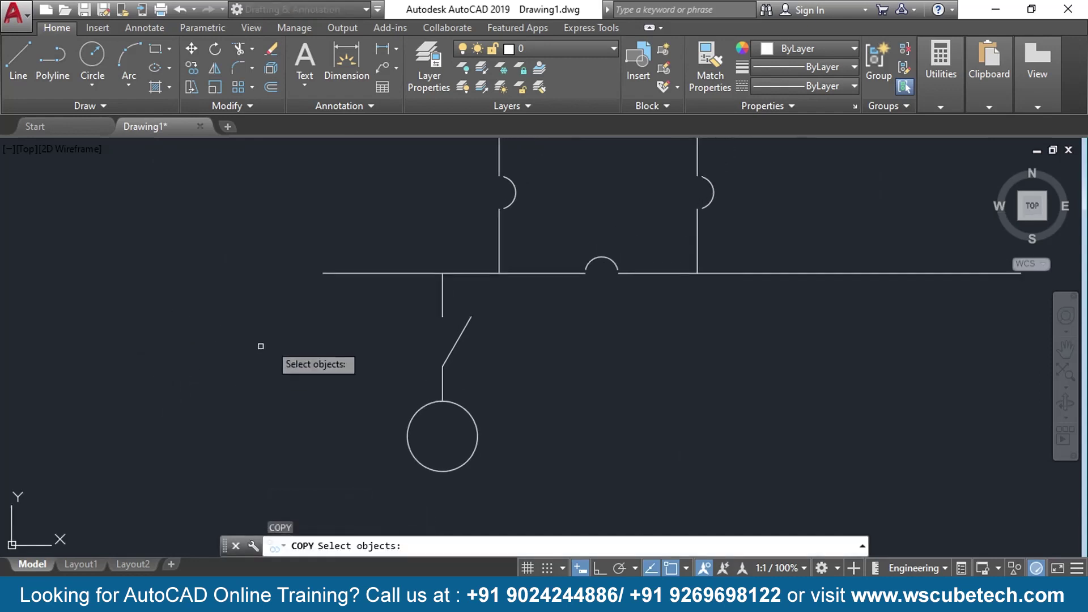
click(443, 296)
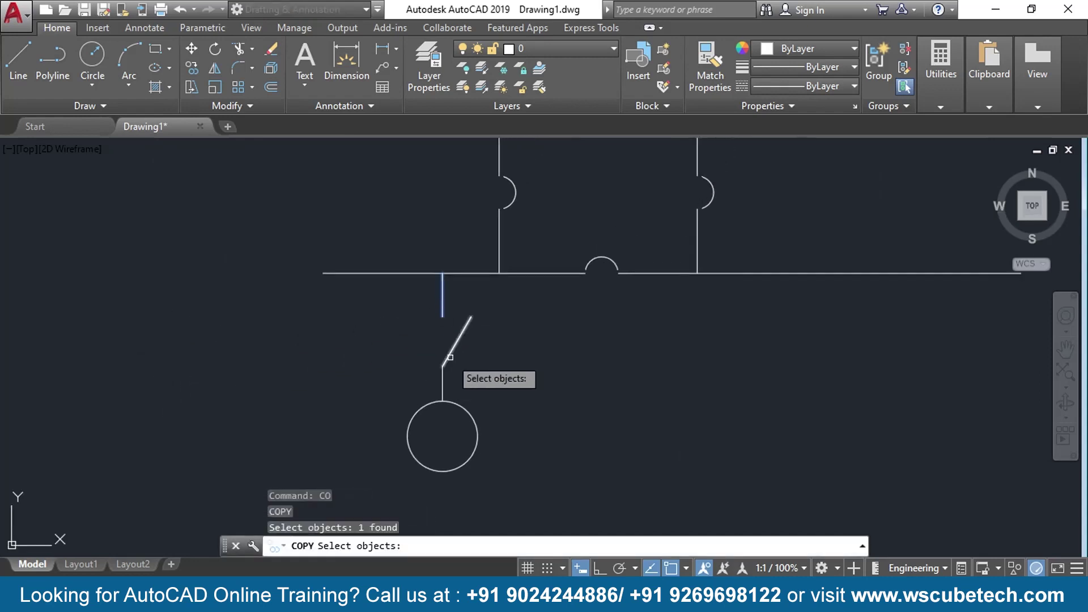
click(447, 359)
click(442, 390)
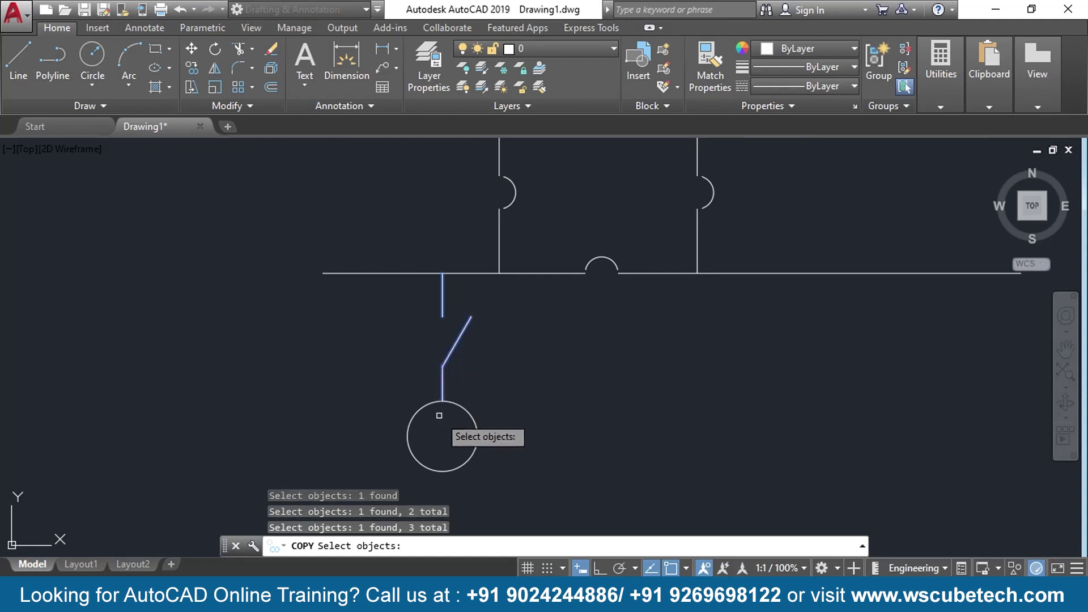
click(424, 406)
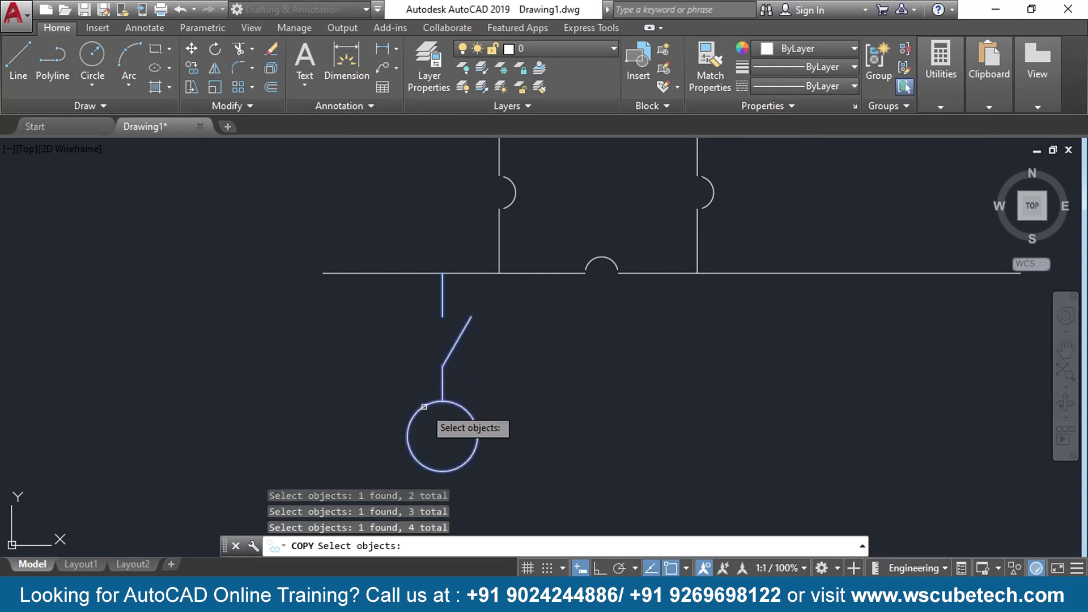
key(Return)
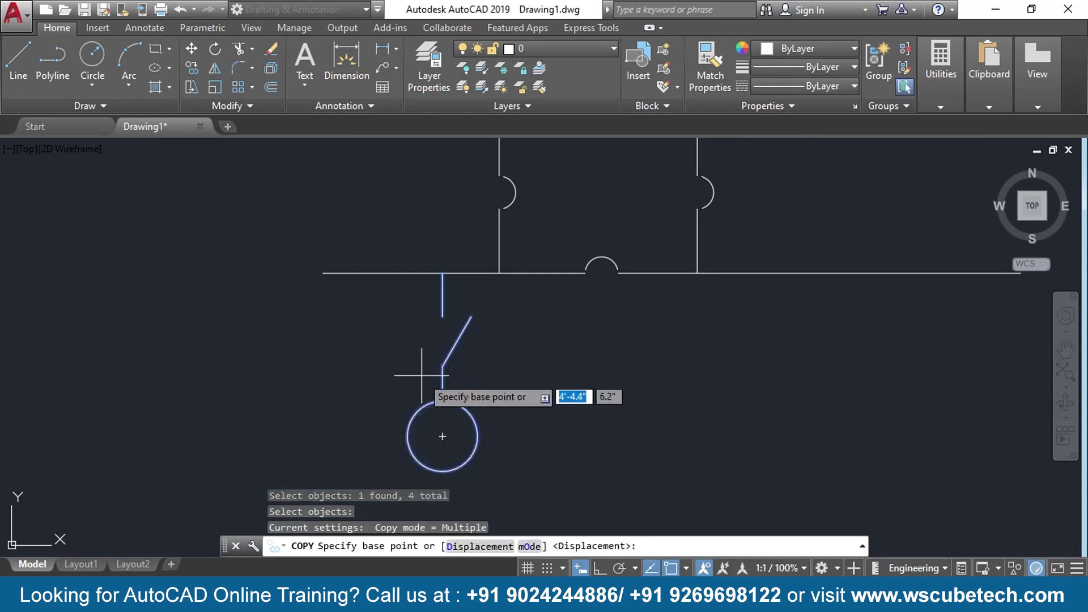
click(443, 273)
middle_drag(837, 305, 626, 309)
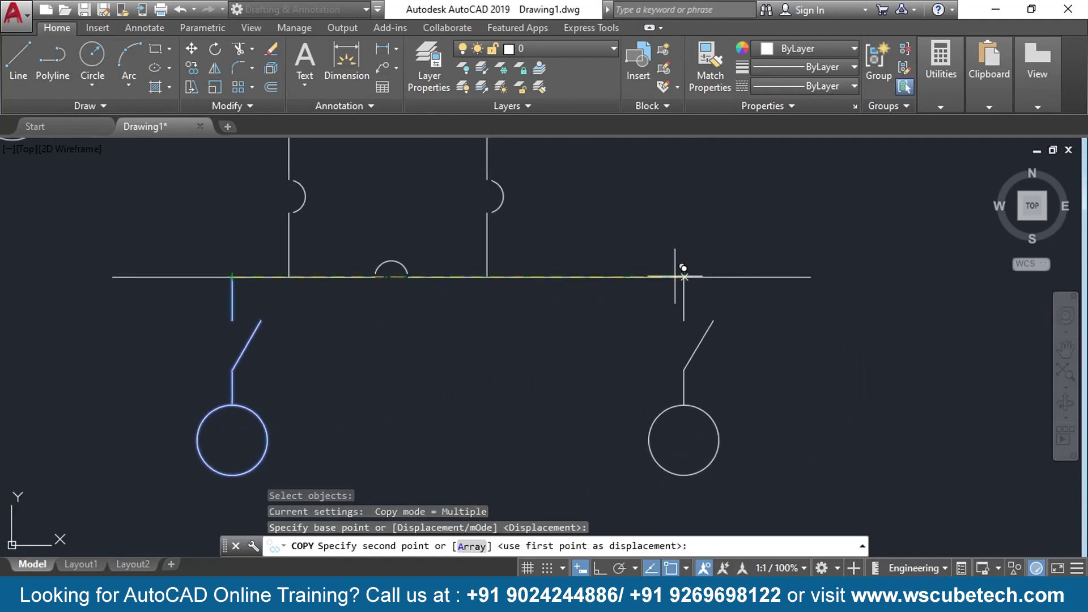
key(F8)
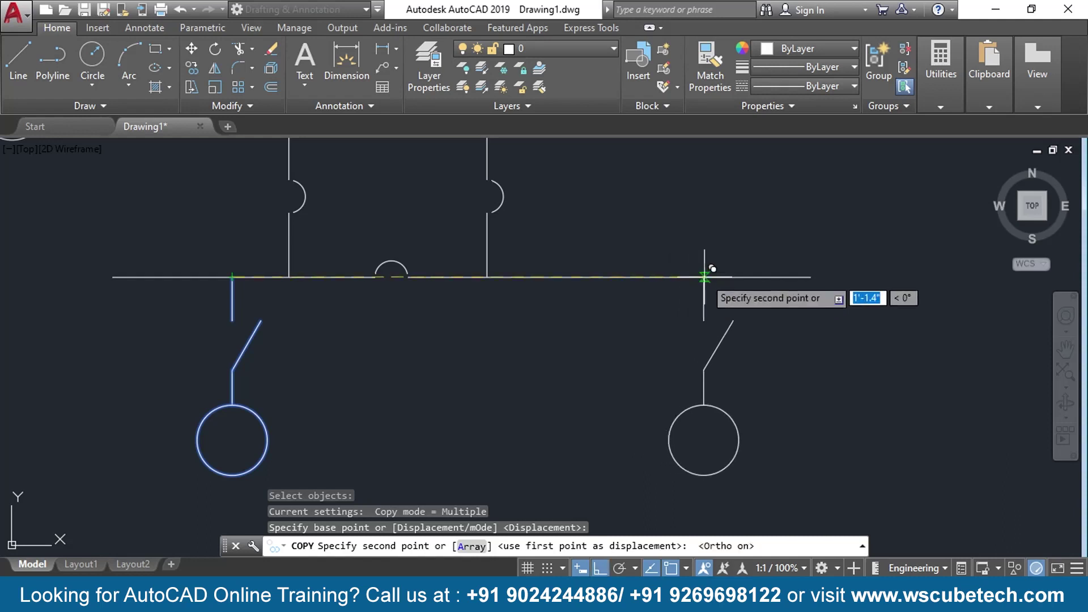
click(657, 278)
key(Return)
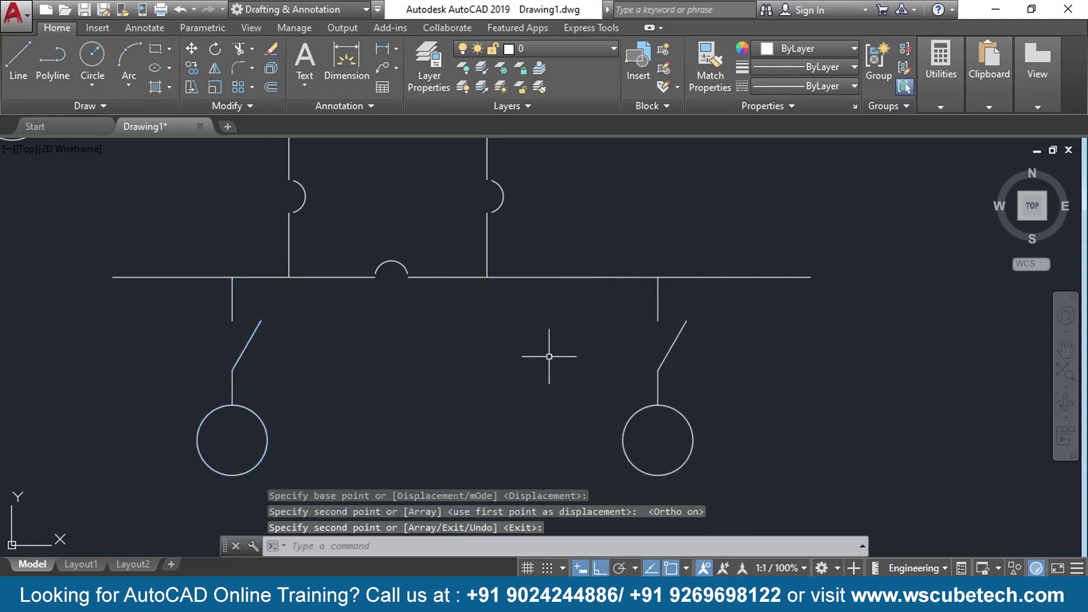
- Compare the redrawn diagram with the reference image and examine which letters and labels the reference carries
scroll(549, 356, down, 5)
scroll(306, 363, up, 4)
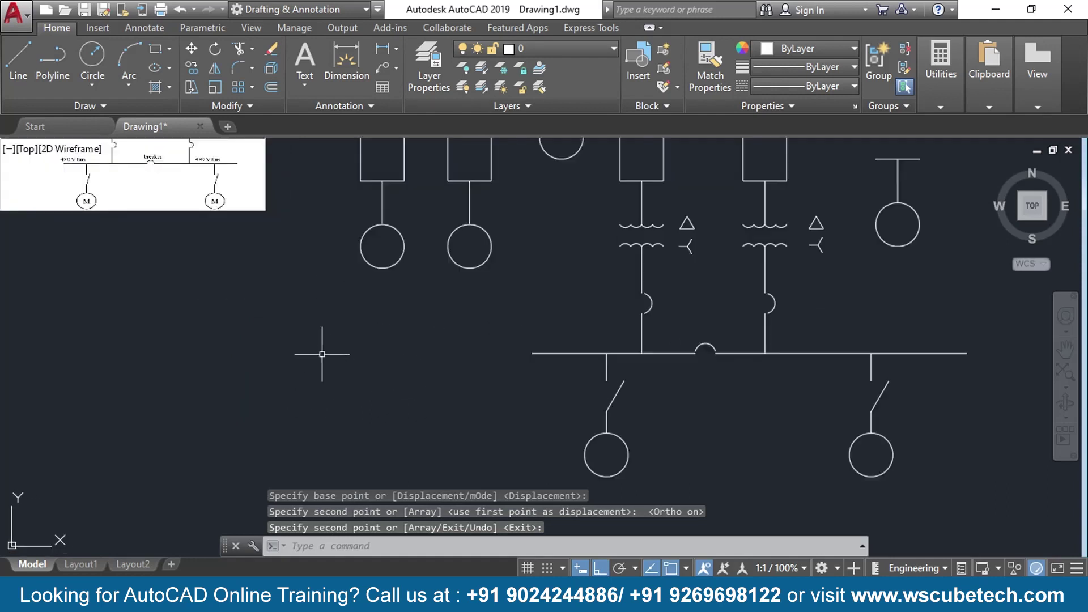
scroll(253, 317, down, 2)
middle_drag(253, 318, 413, 433)
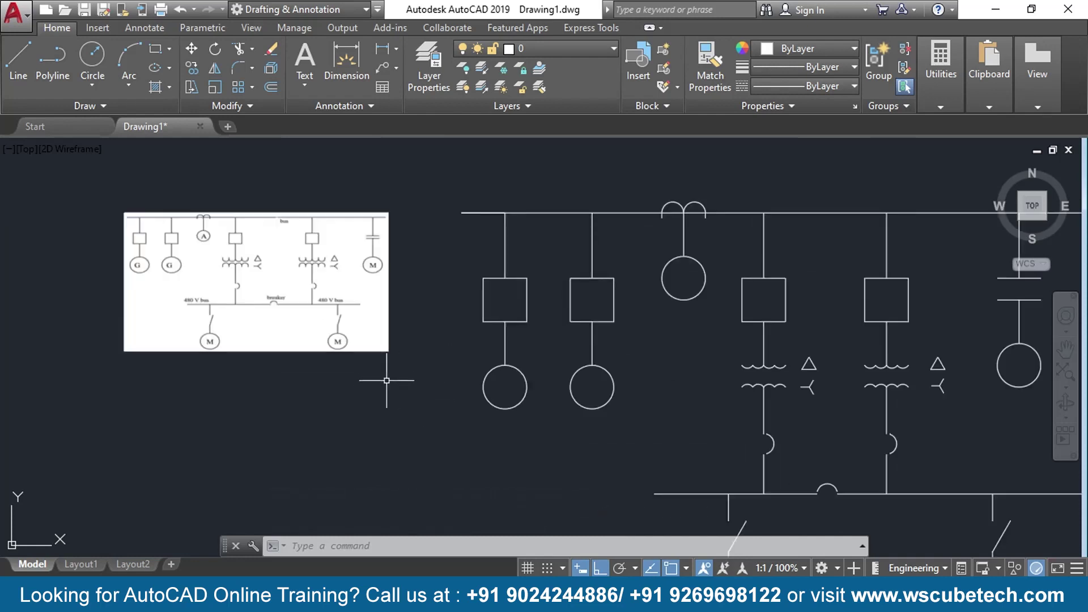
scroll(400, 392, up, 4)
middle_drag(215, 413, 461, 434)
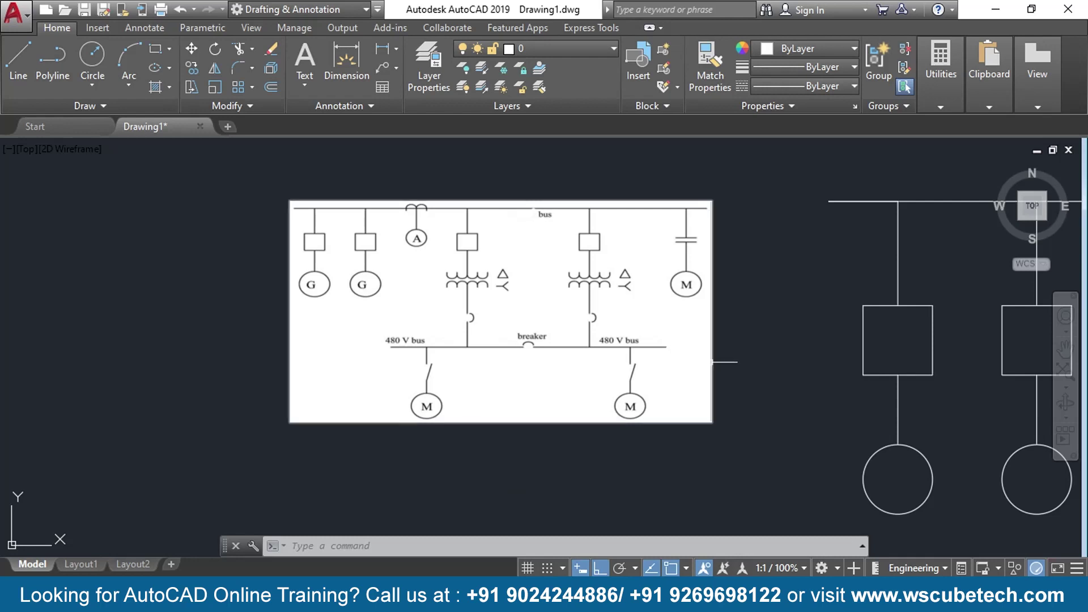
mouse_move(1079, 396)
middle_down()
mouse_move(704, 332)
mouse_move(636, 332)
middle_up()
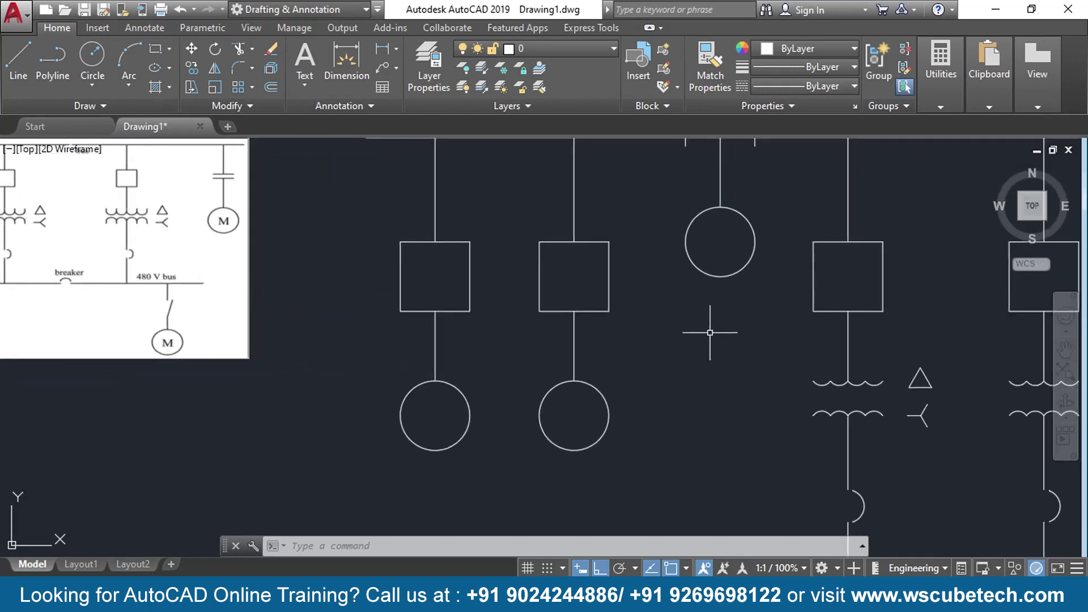
scroll(425, 306, down, 3)
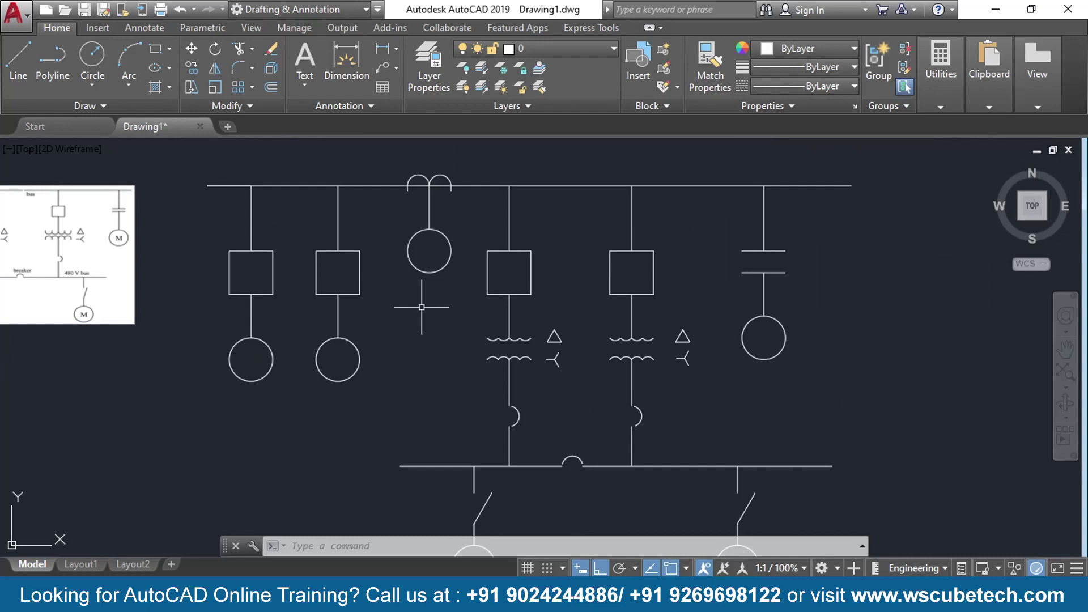
scroll(420, 342, down, 2)
scroll(413, 367, up, 2)
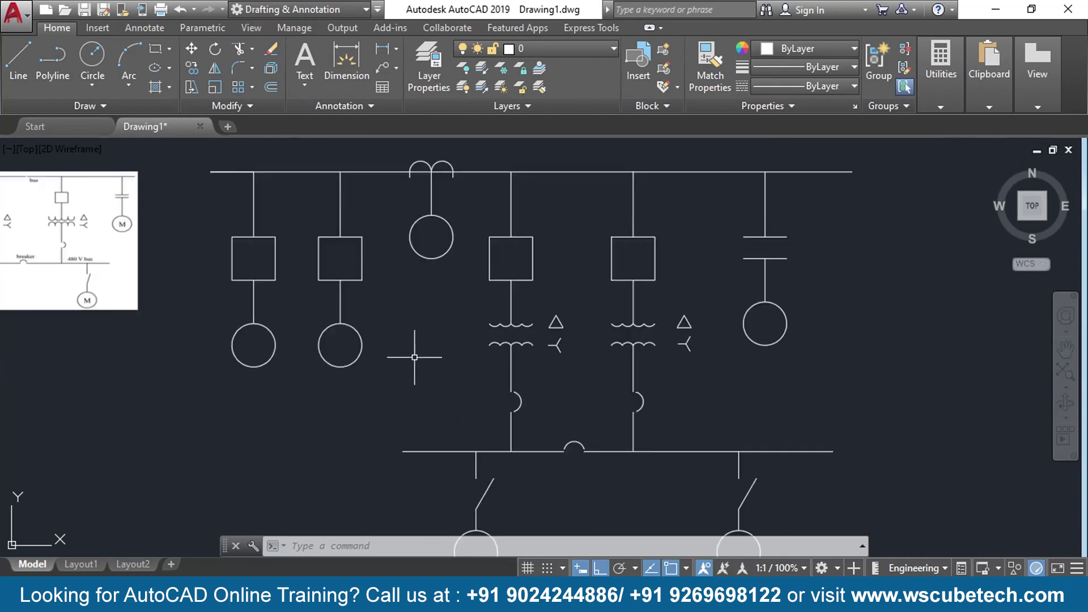
- Add the multiline text "G" with a text height of 0.5" inside the leftmost generator circle
click(308, 83)
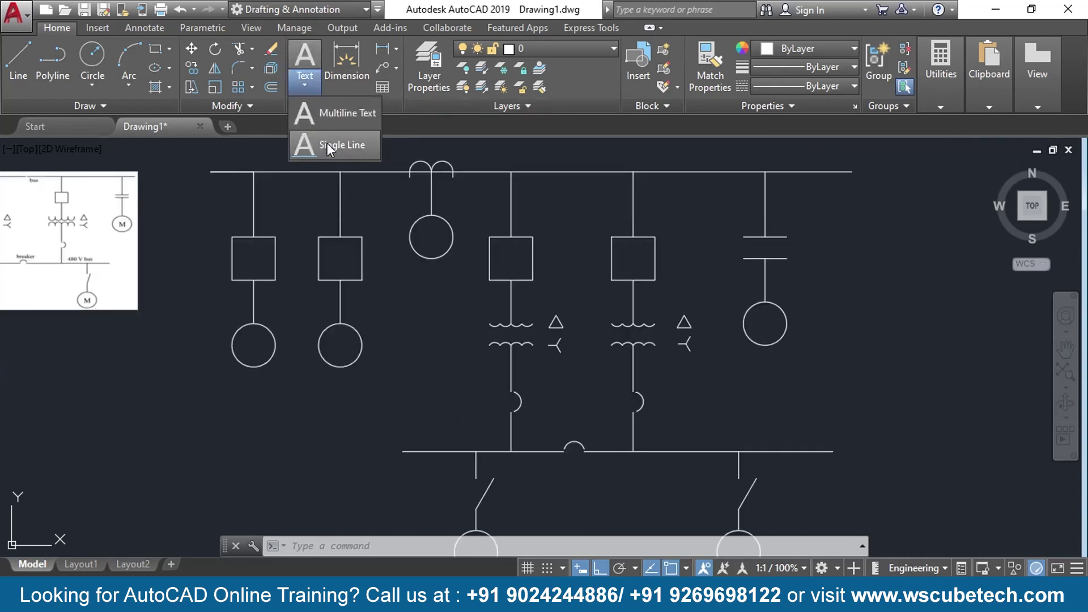
click(348, 114)
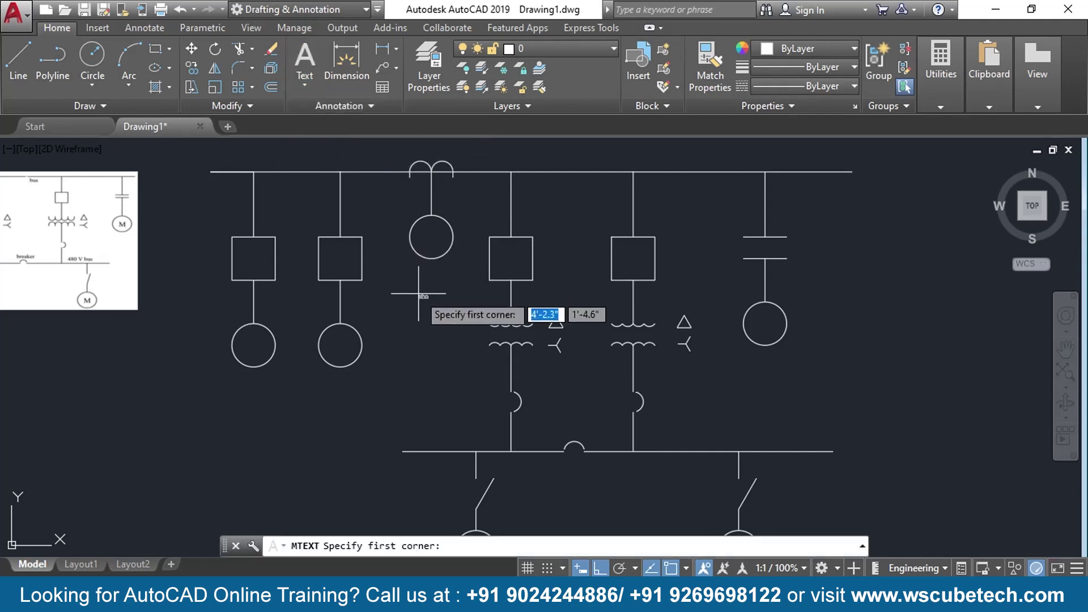
middle_drag(232, 400, 411, 417)
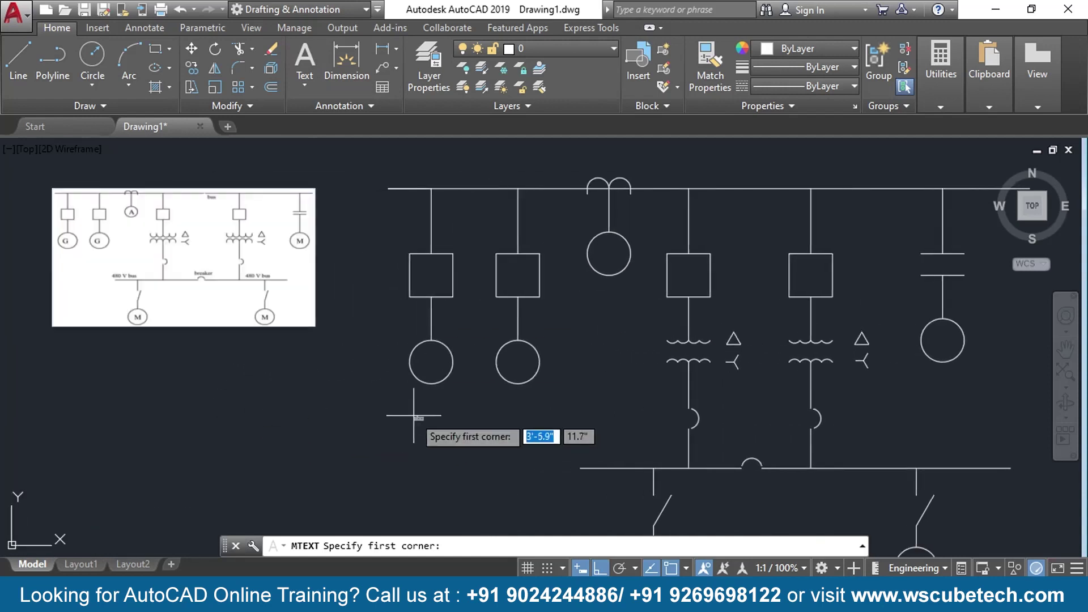
scroll(410, 413, up, 4)
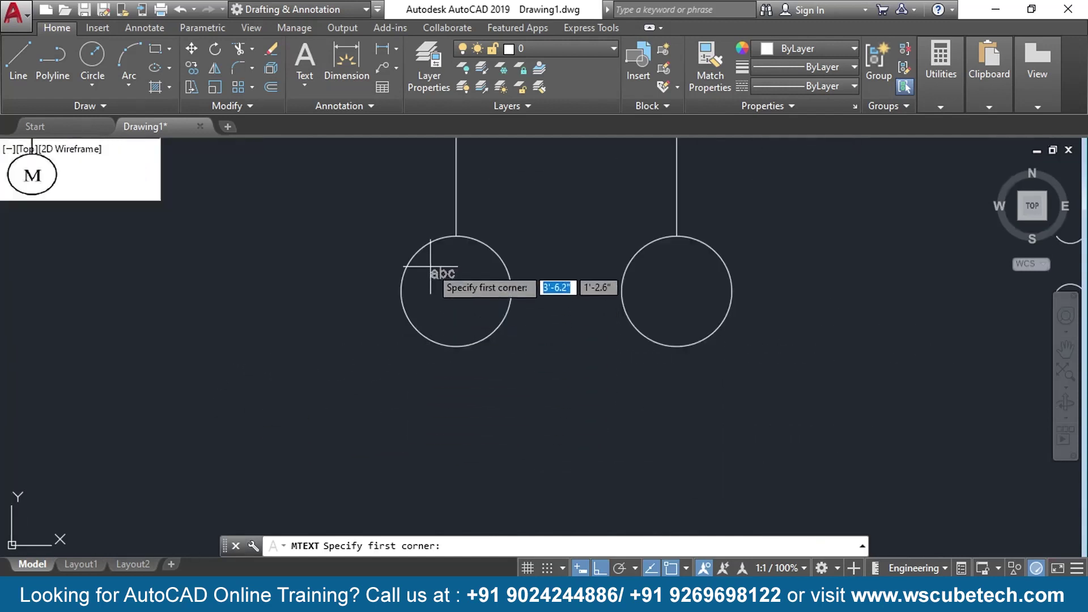
click(433, 269)
click(493, 315)
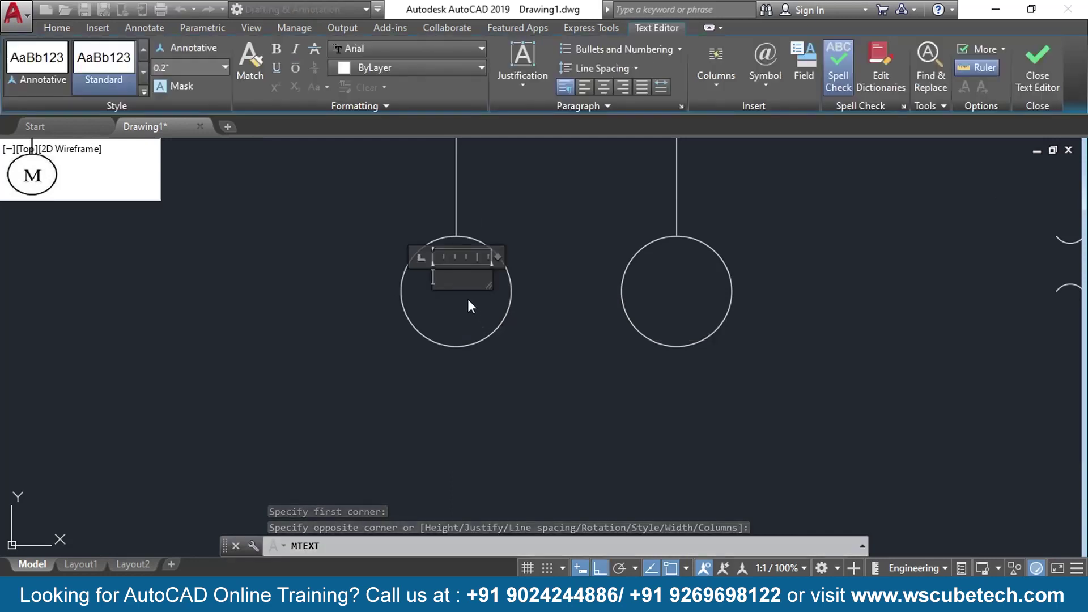
click(225, 66)
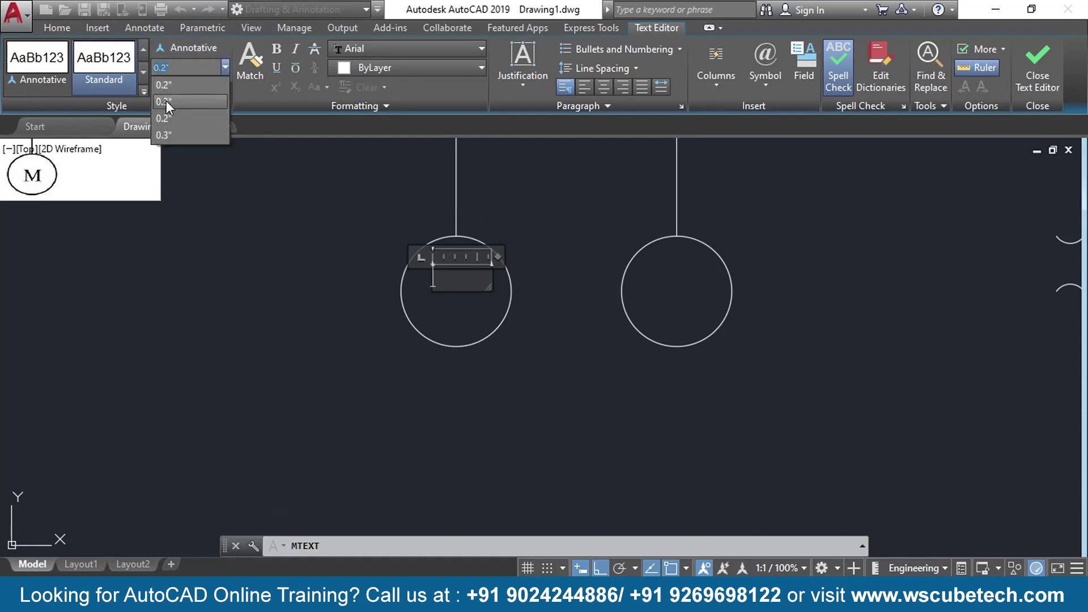
click(165, 101)
click(225, 63)
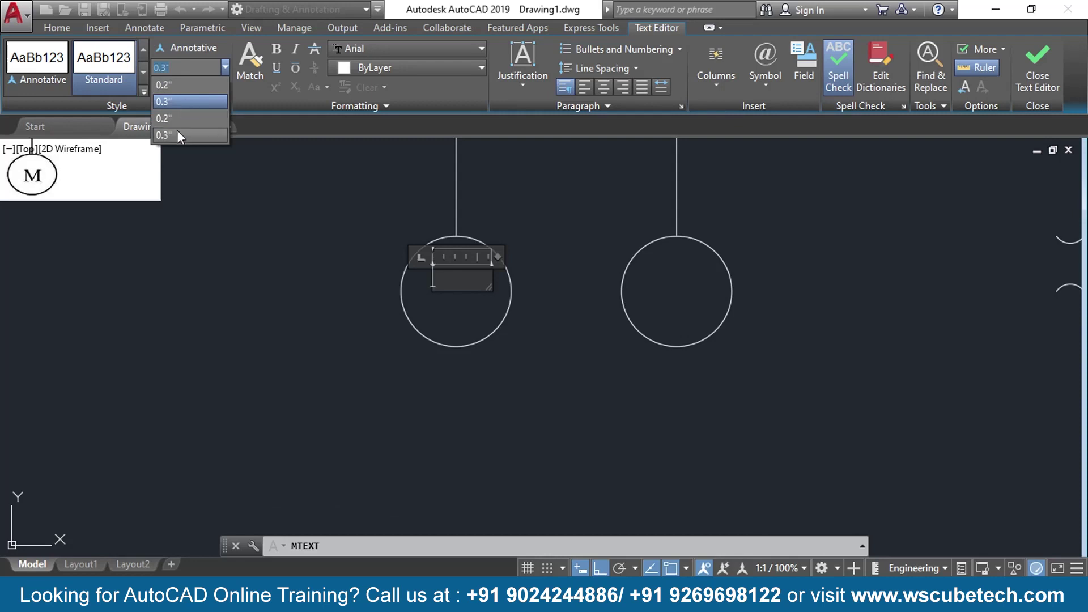
click(164, 66)
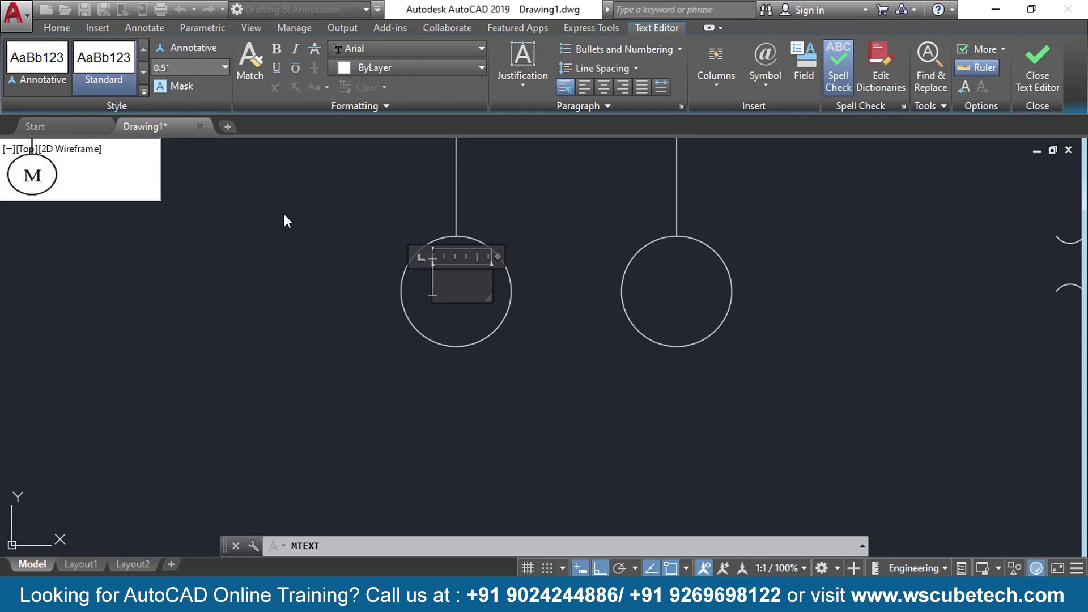
text(G)
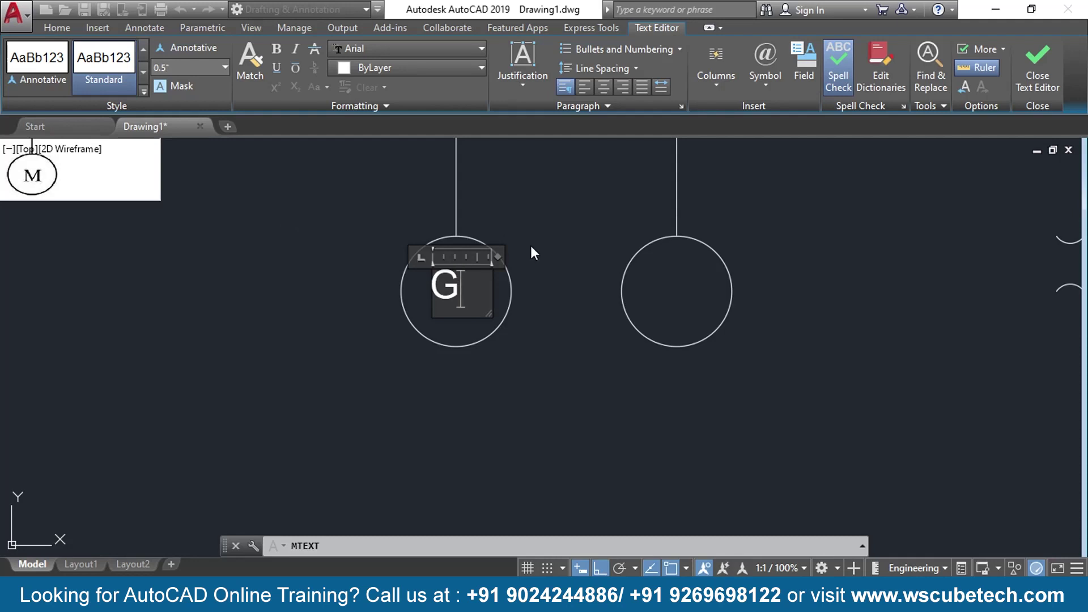
click(564, 239)
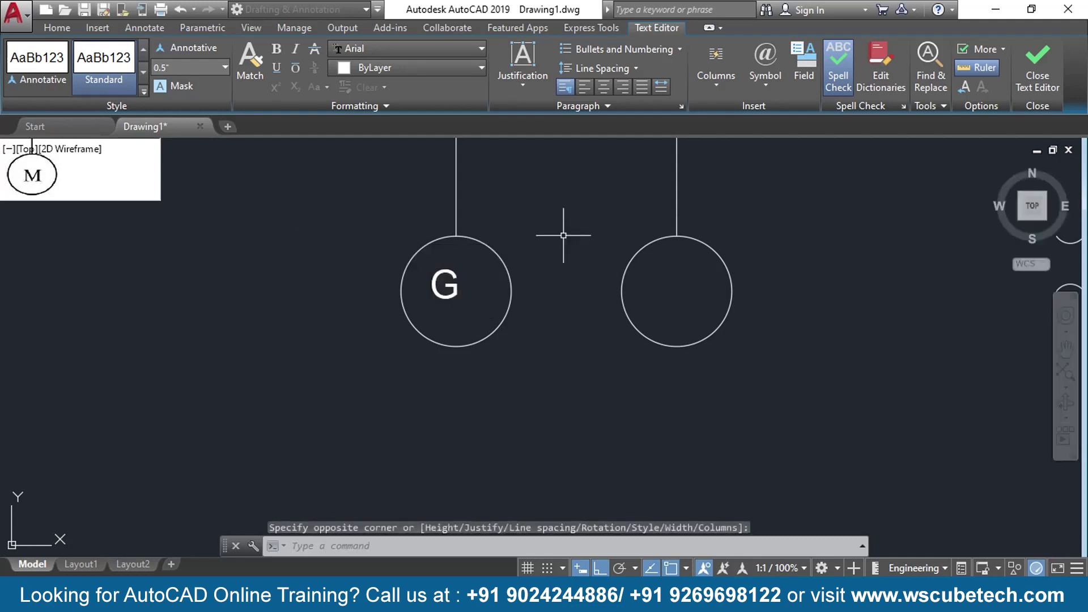
- Turn Ortho off and move the "G" text by its insertion grip to the centre of the leftmost generator circle
click(439, 285)
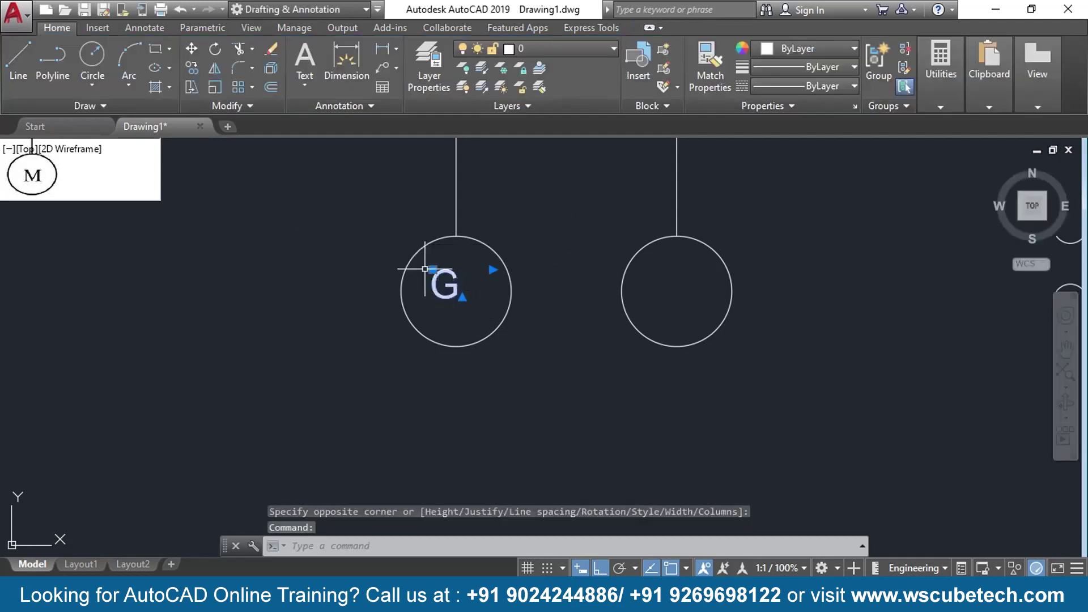
click(433, 270)
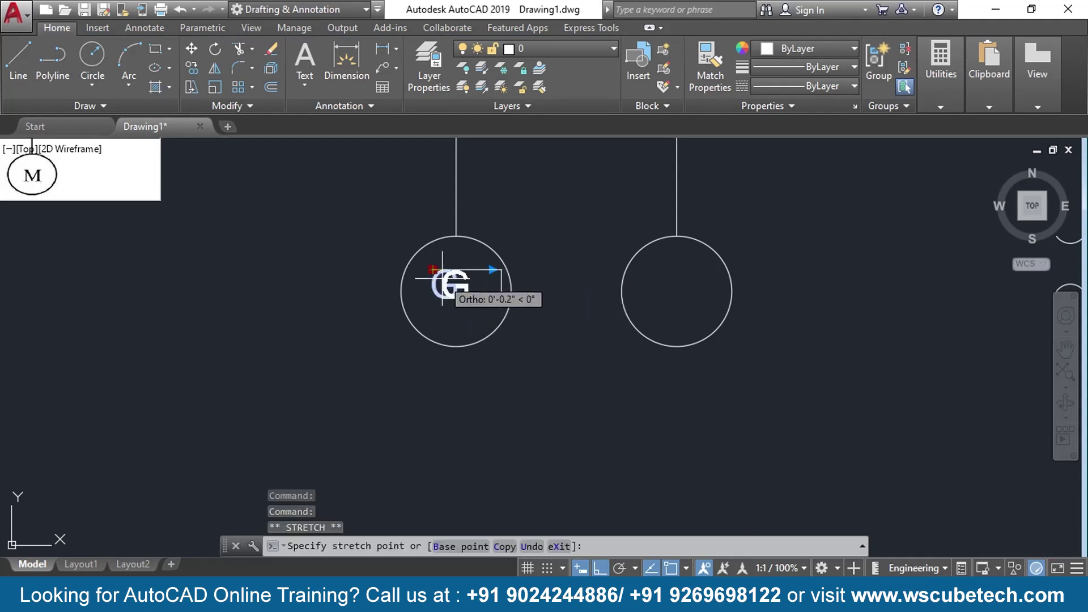
key(F8)
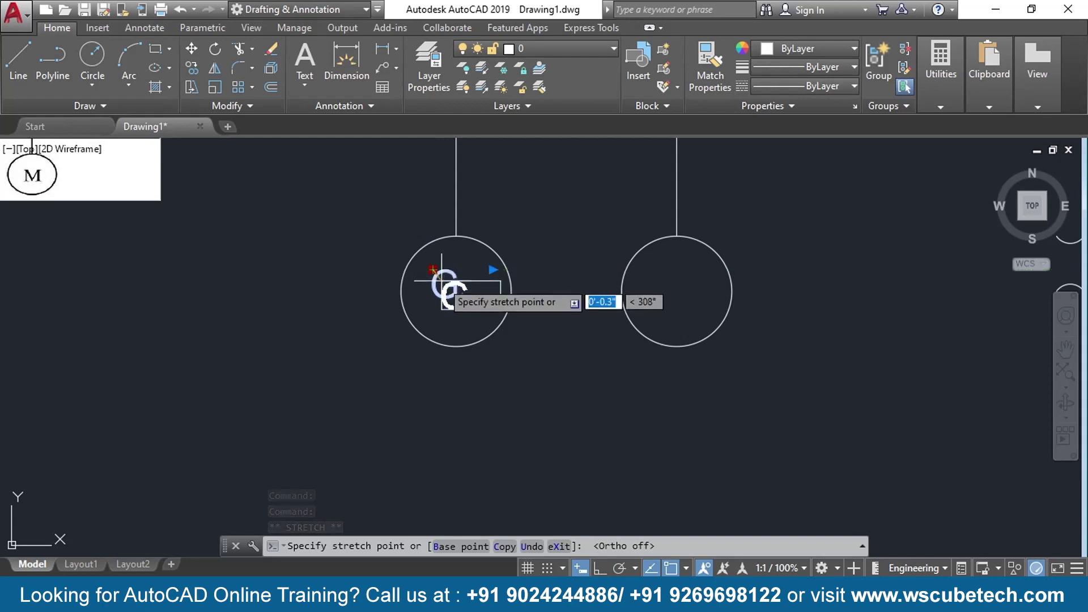
click(441, 280)
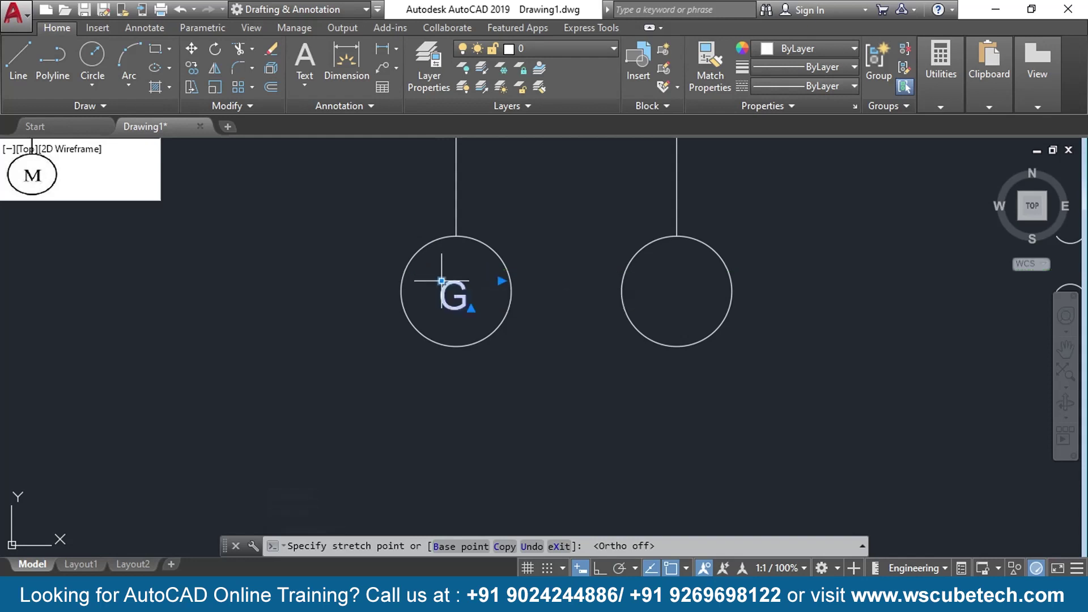
click(577, 253)
key(Escape)
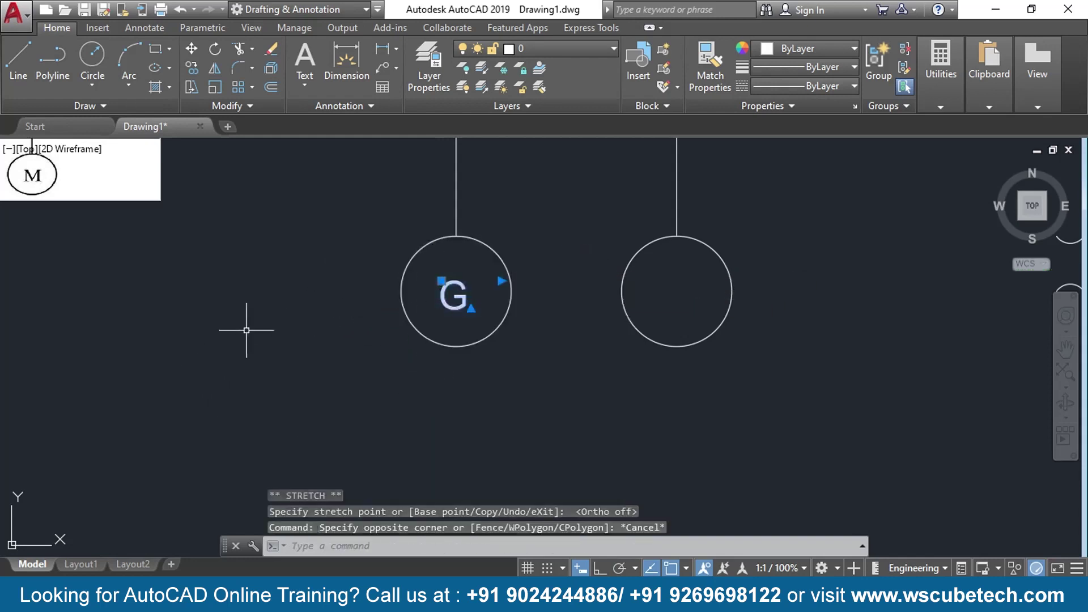
key(Escape)
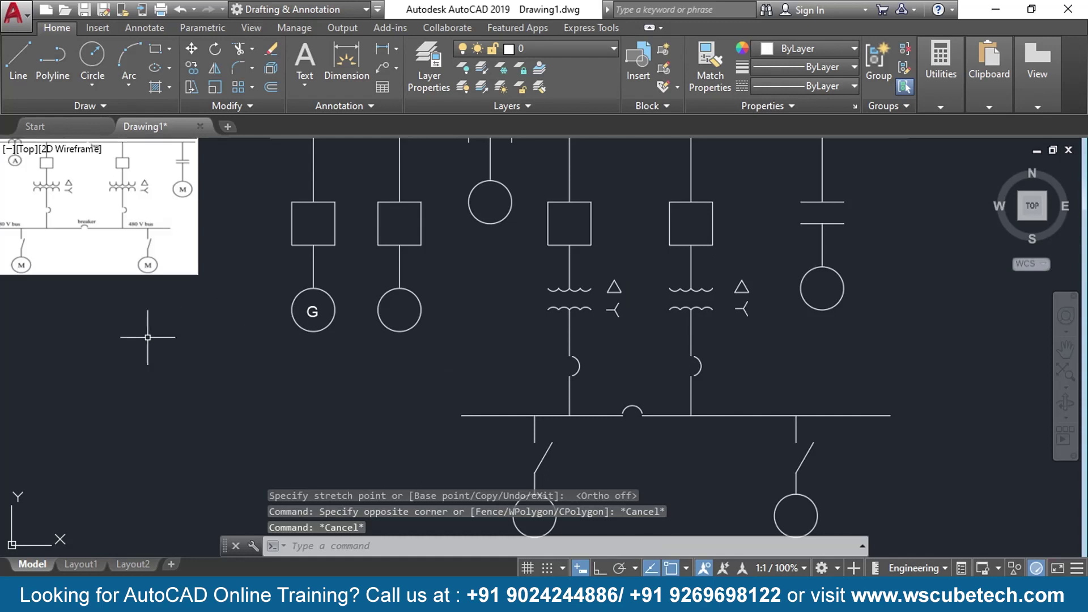
- Copy the "G" text from the leftmost generator circle into the second generator circle and the circle under the upper bus's double arc
middle_drag(147, 337, 315, 378)
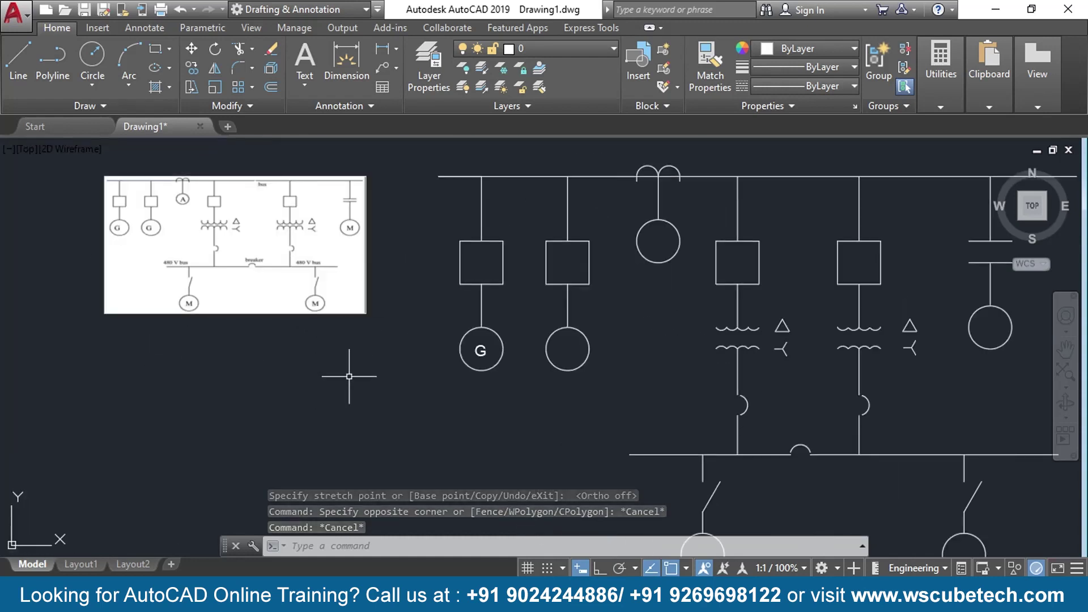
middle_drag(390, 403, 330, 383)
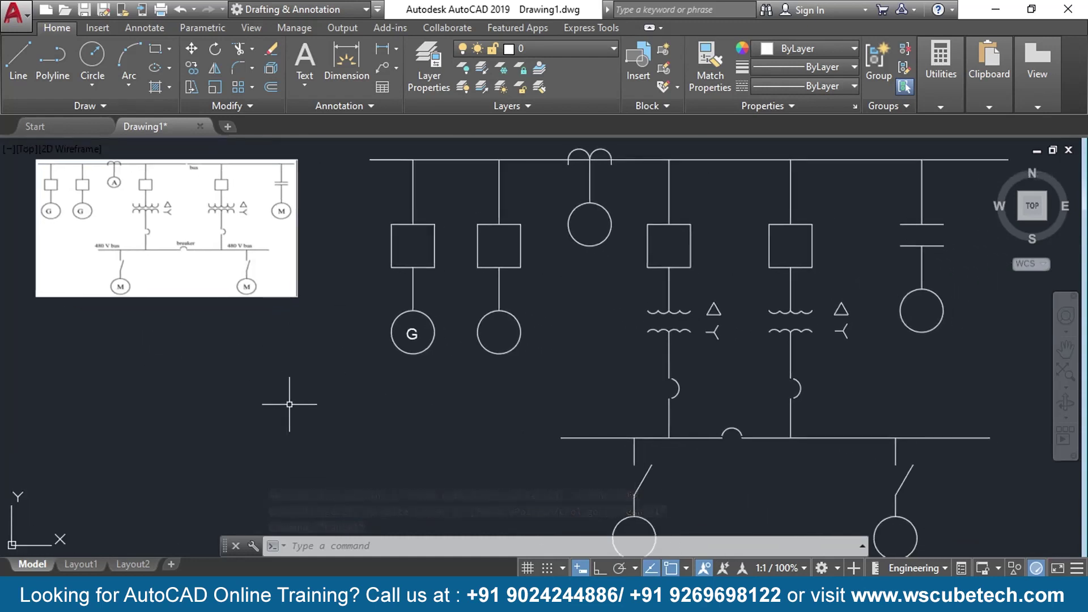
scroll(292, 397, up, 3)
scroll(397, 363, up, 3)
mouse_move(433, 356)
middle_down()
mouse_move(267, 410)
mouse_move(106, 436)
middle_up()
scroll(322, 388, down, 2)
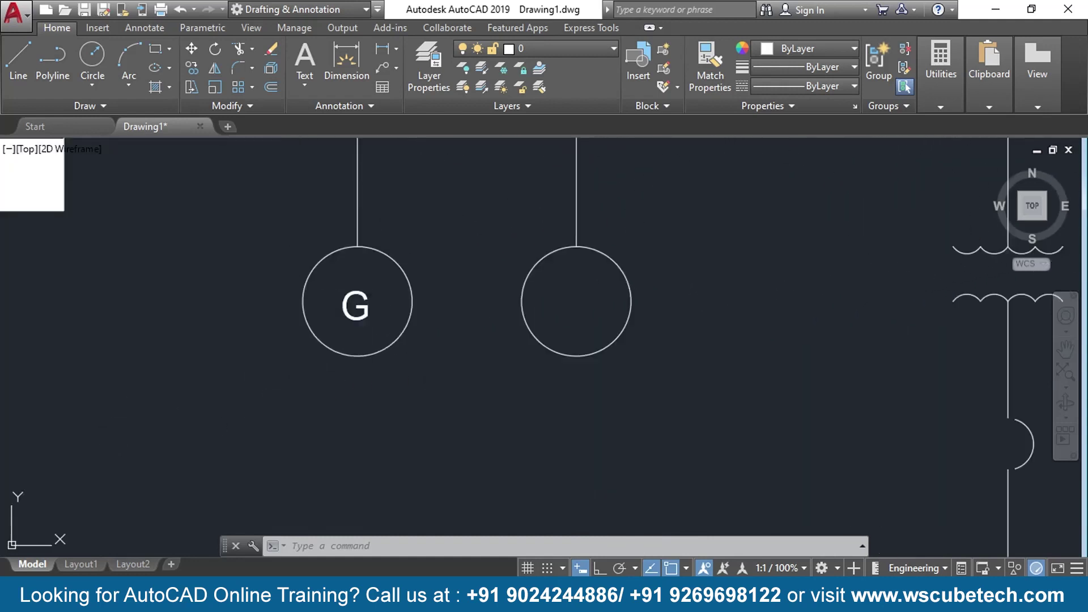
click(349, 292)
text(co)
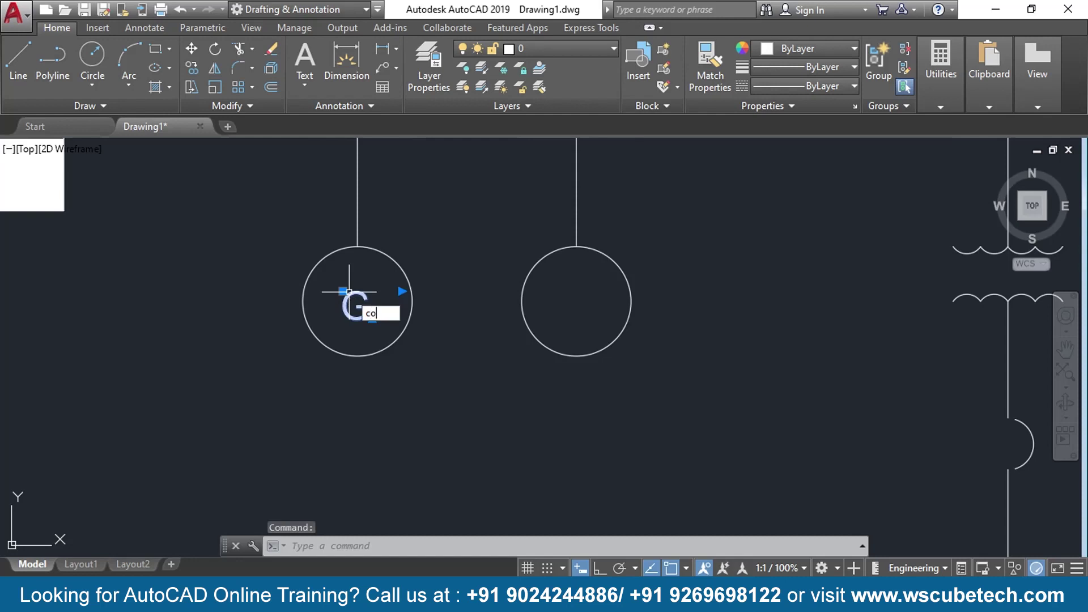
key(Return)
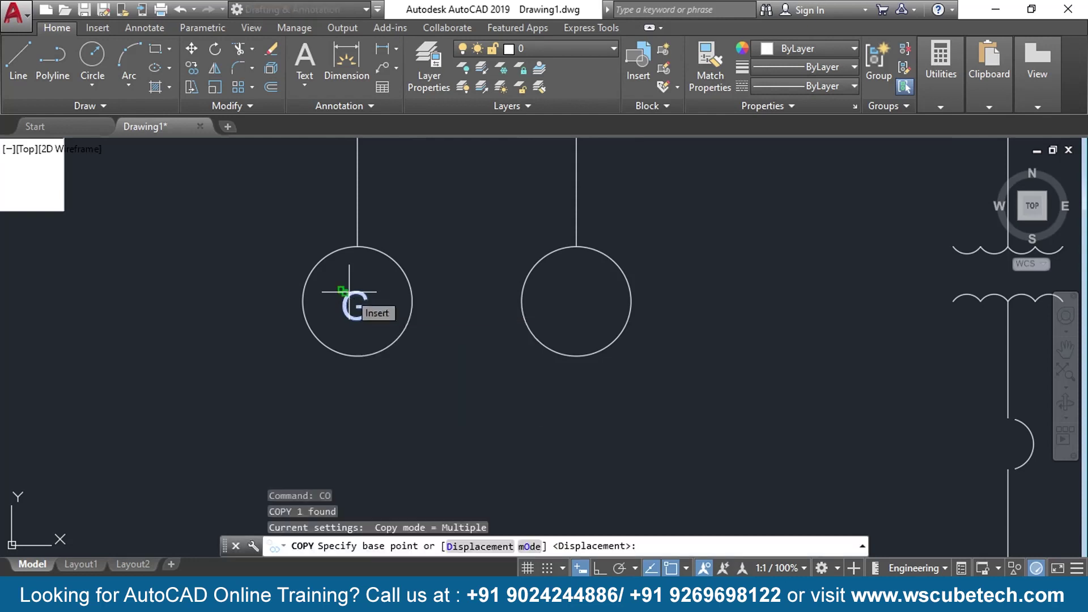
click(564, 291)
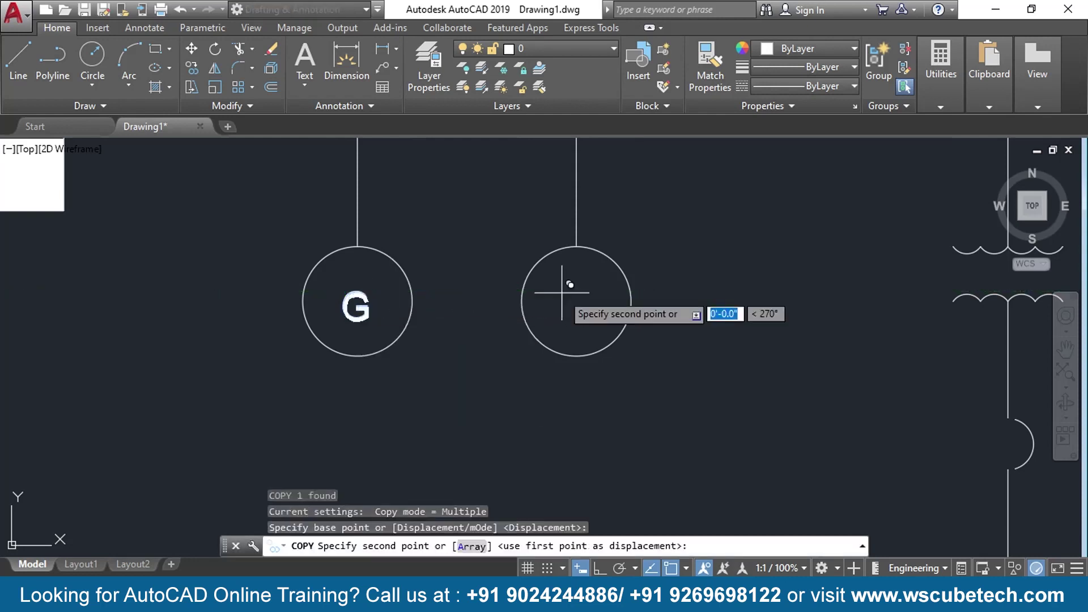
click(782, 286)
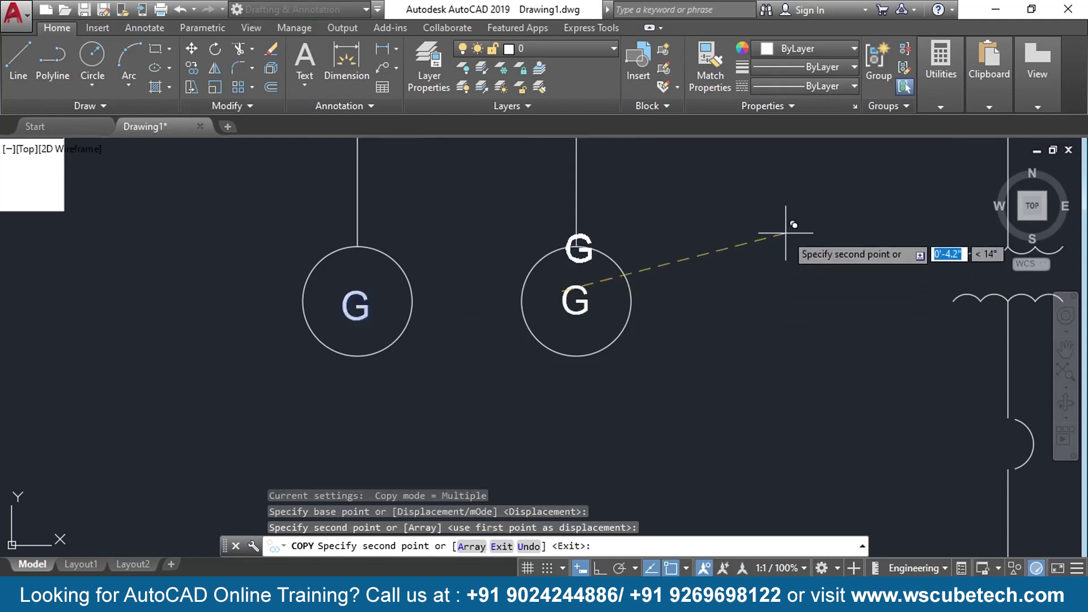
scroll(784, 232, down, 2)
middle_drag(802, 183, 732, 256)
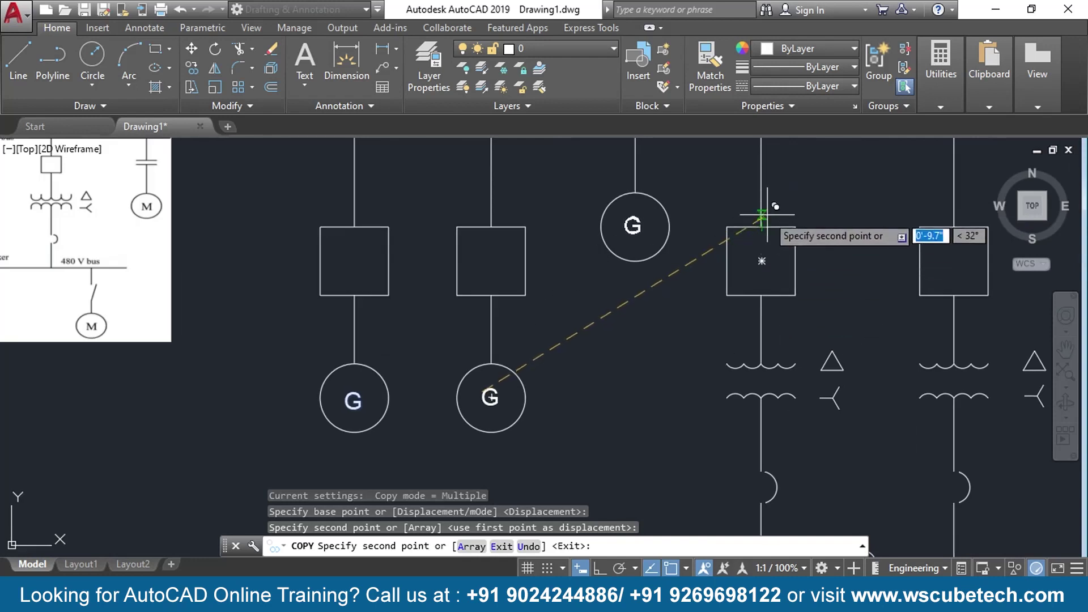
click(765, 216)
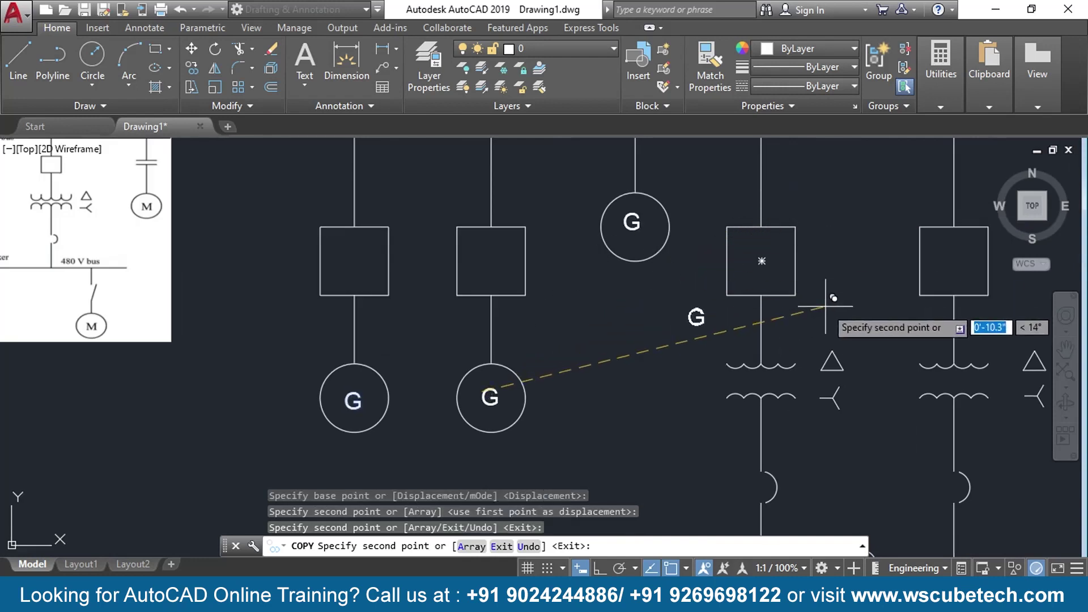
- Place further copies of the "G" text in the capacitor branch's circle and both motor circles below the lower bus, and end the copying
middle_drag(825, 305, 311, 296)
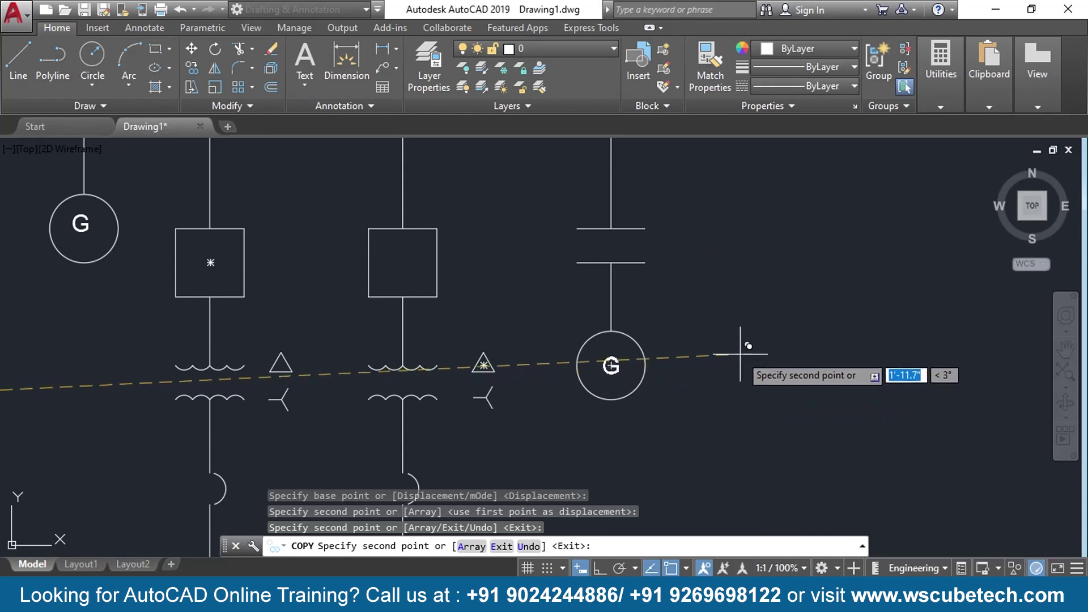
mouse_move(578, 420)
middle_down()
mouse_move(814, 217)
mouse_move(823, 188)
middle_up()
middle_drag(548, 453, 580, 340)
click(565, 371)
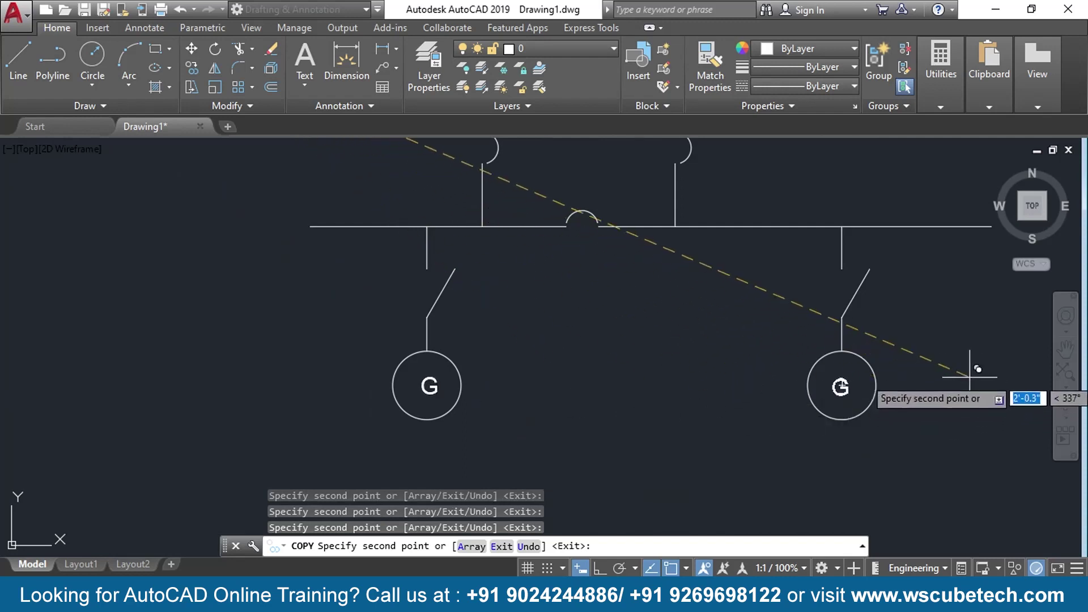
key(Escape)
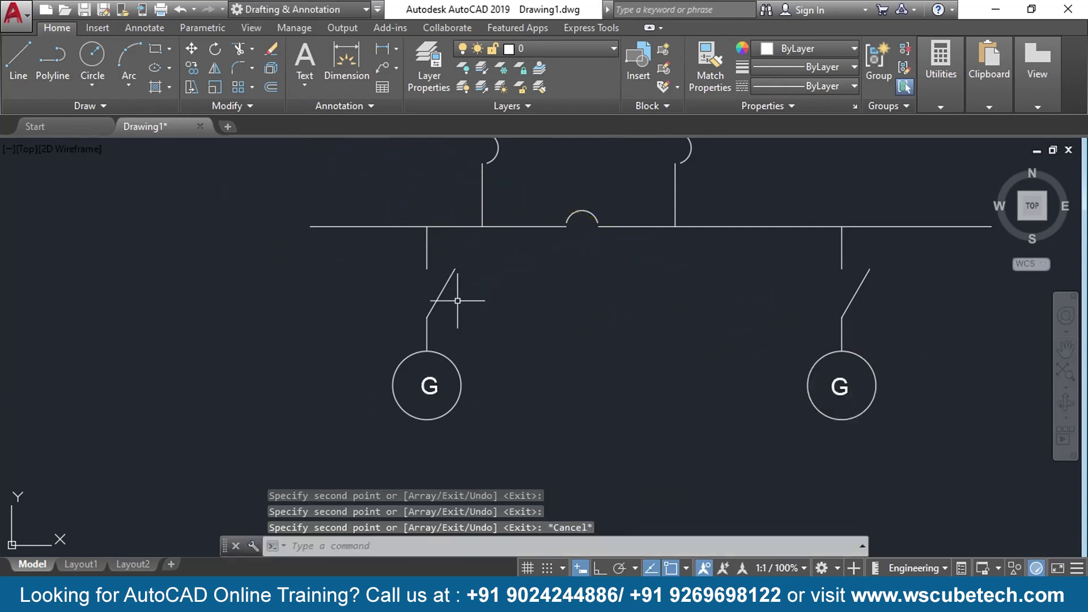
- Change the copied text in the circle under the upper bus's double arc to "A", matching the reference image
scroll(458, 301, down, 3)
scroll(365, 267, up, 1)
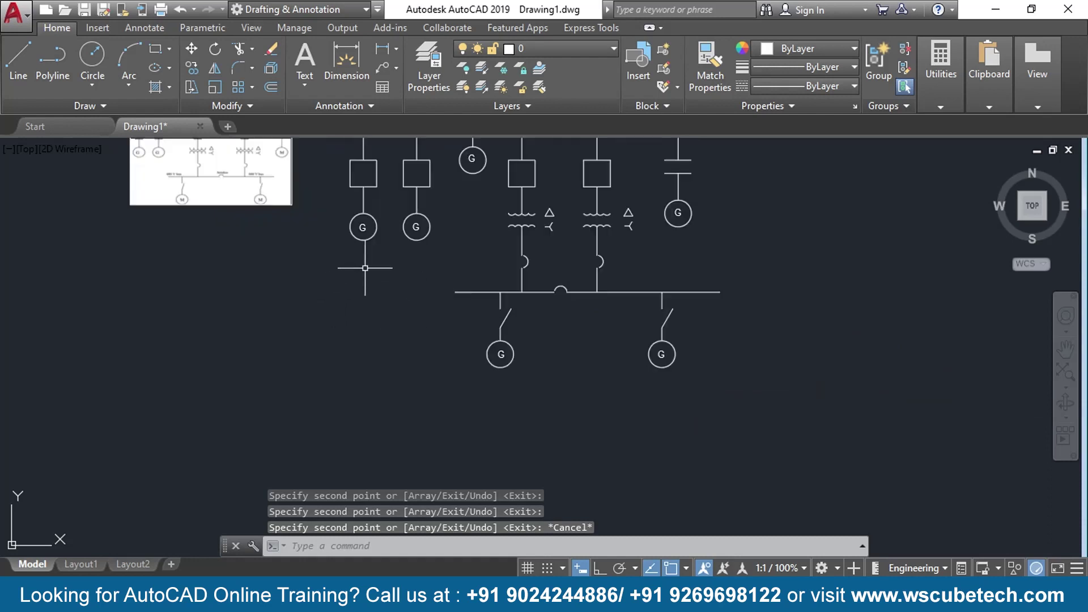
scroll(300, 238, up, 5)
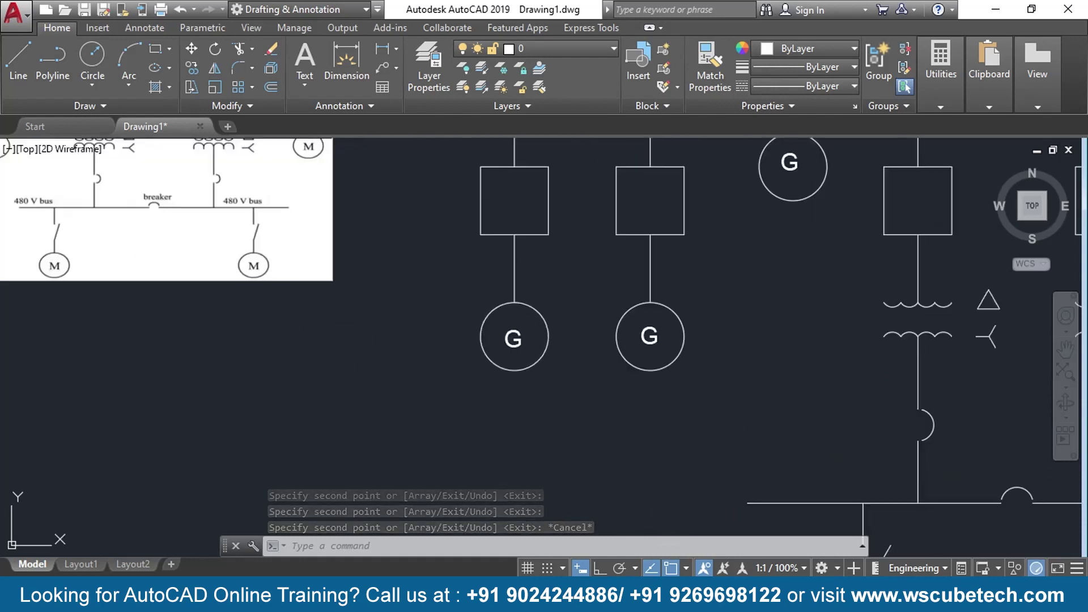
middle_drag(301, 238, 303, 347)
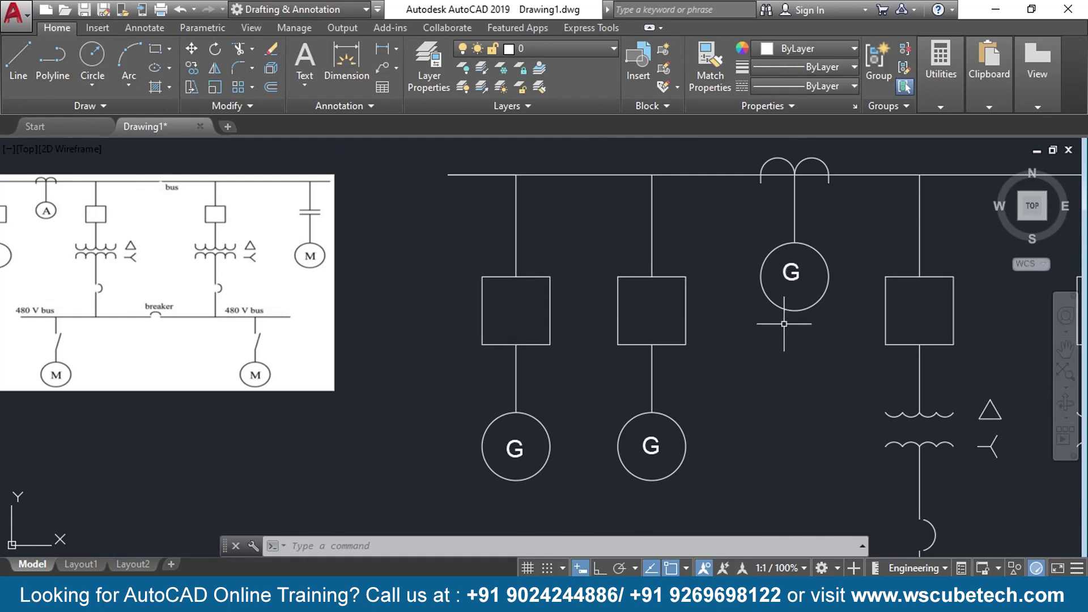
scroll(784, 323, up, 2)
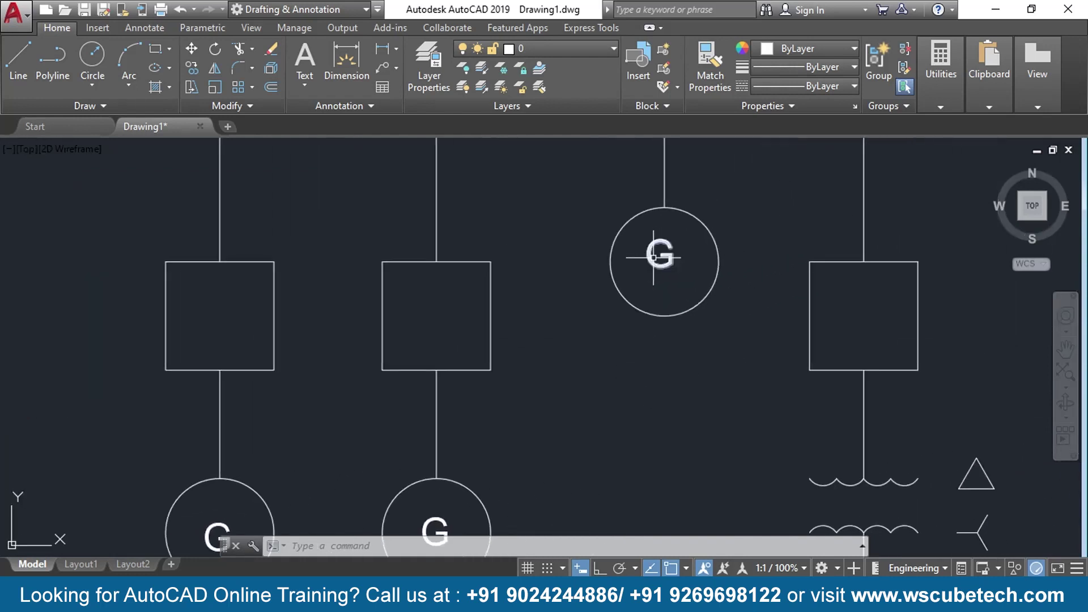
double_click(653, 257)
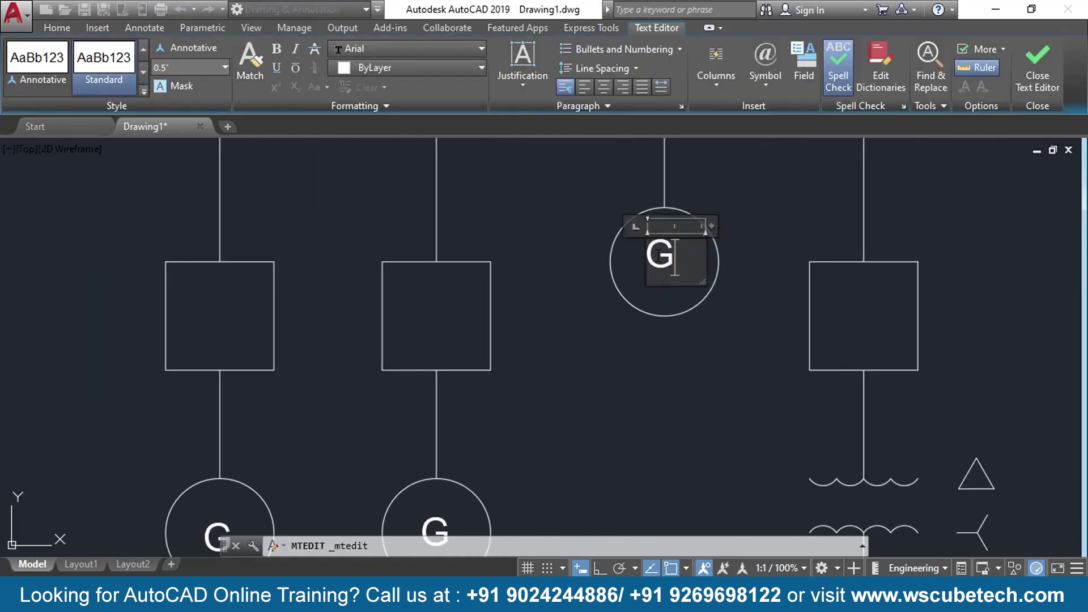
key(BackSpace)
text(A)
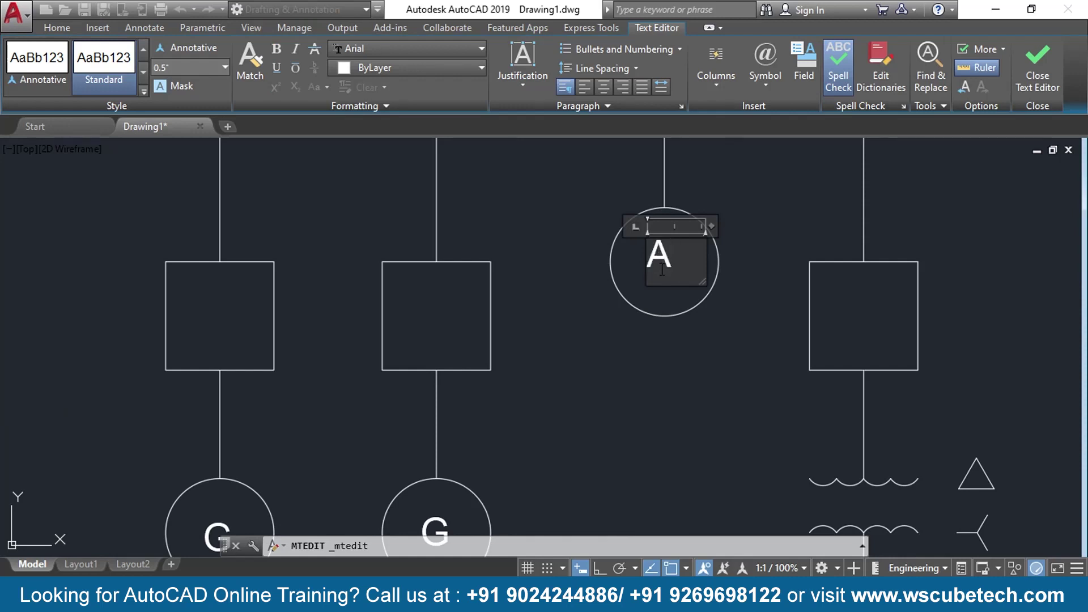
scroll(688, 383, down, 4)
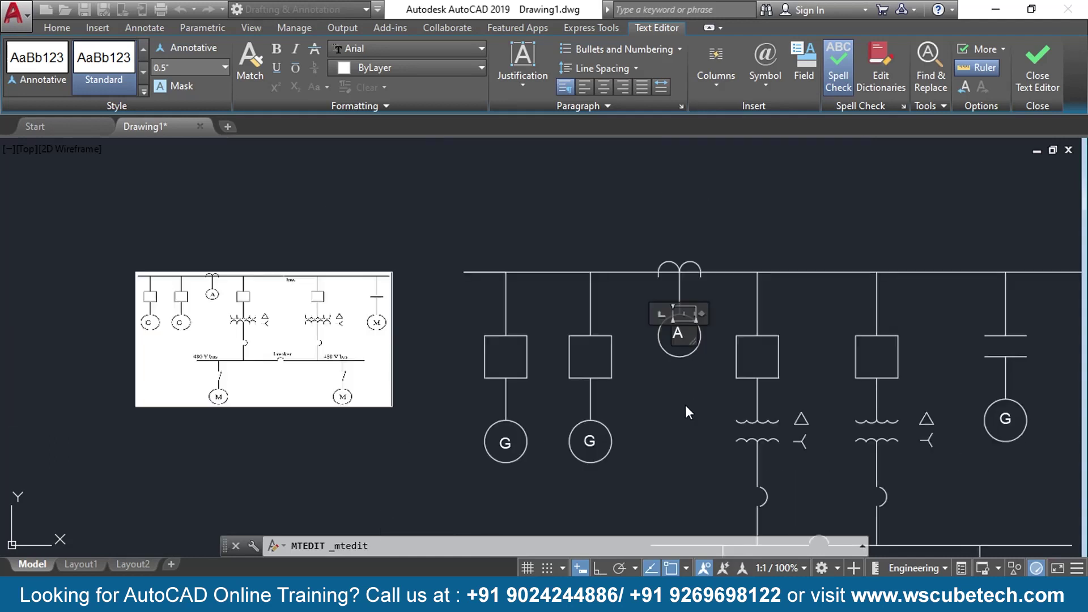
middle_drag(685, 404, 519, 271)
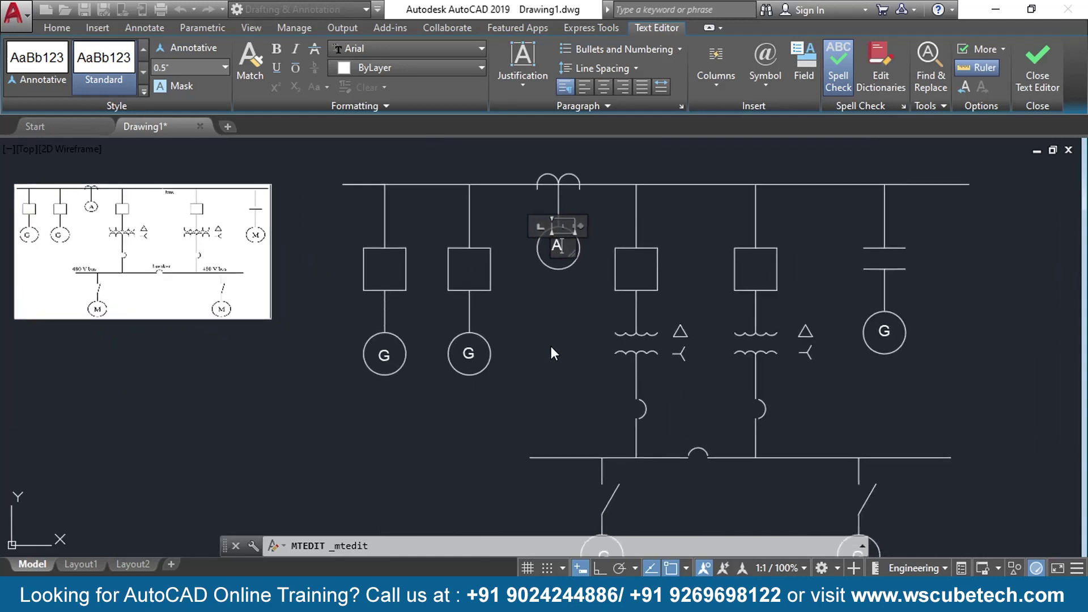
middle_drag(551, 346, 465, 313)
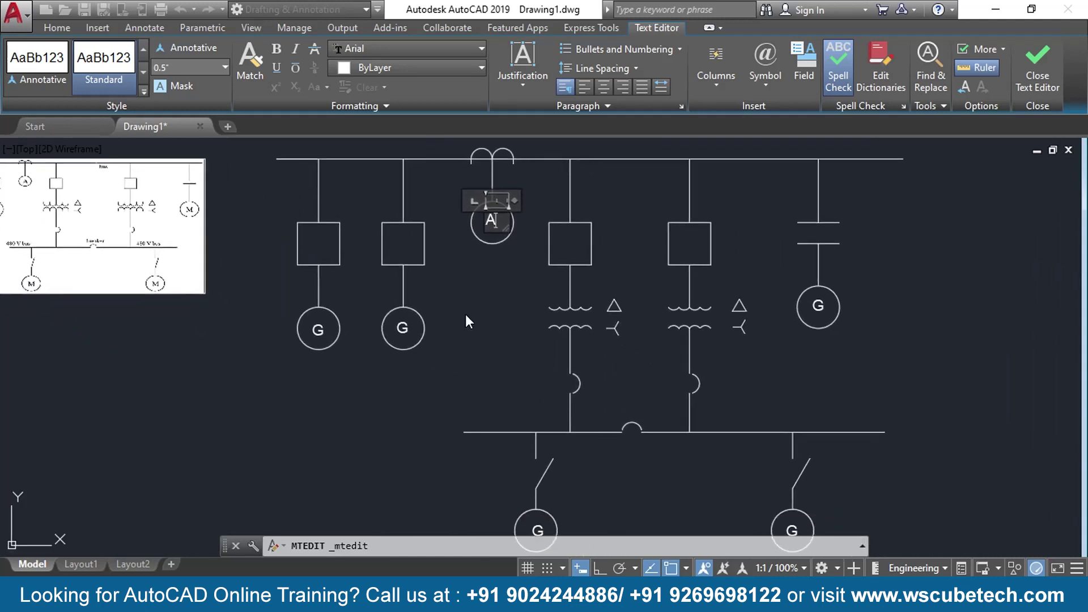
click(1040, 52)
- Change the copied text in the circle below the capacitor symbol to "M"
middle_drag(900, 338, 772, 331)
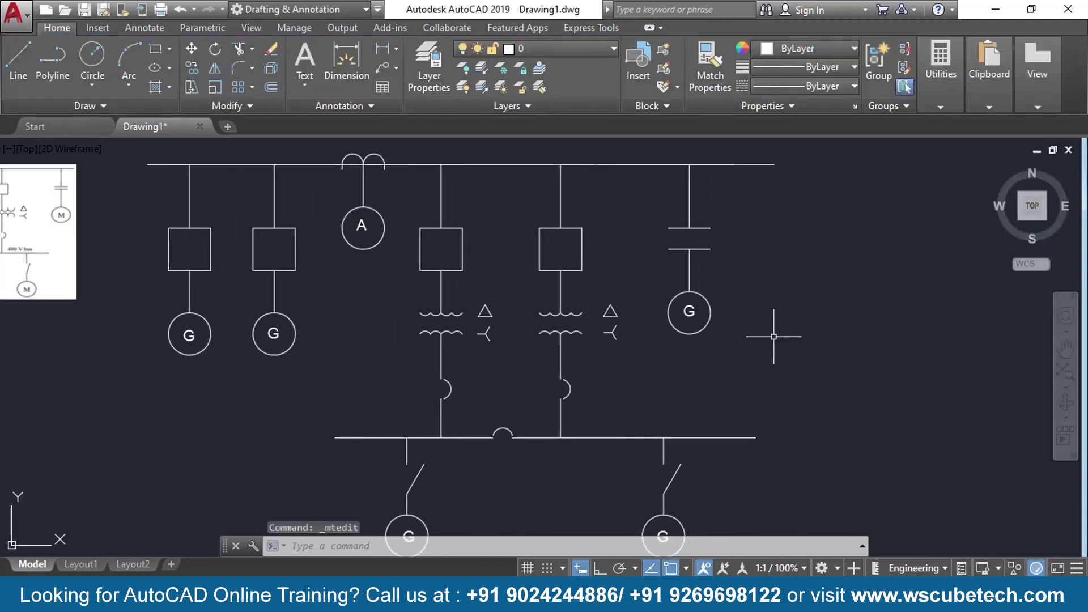
double_click(689, 311)
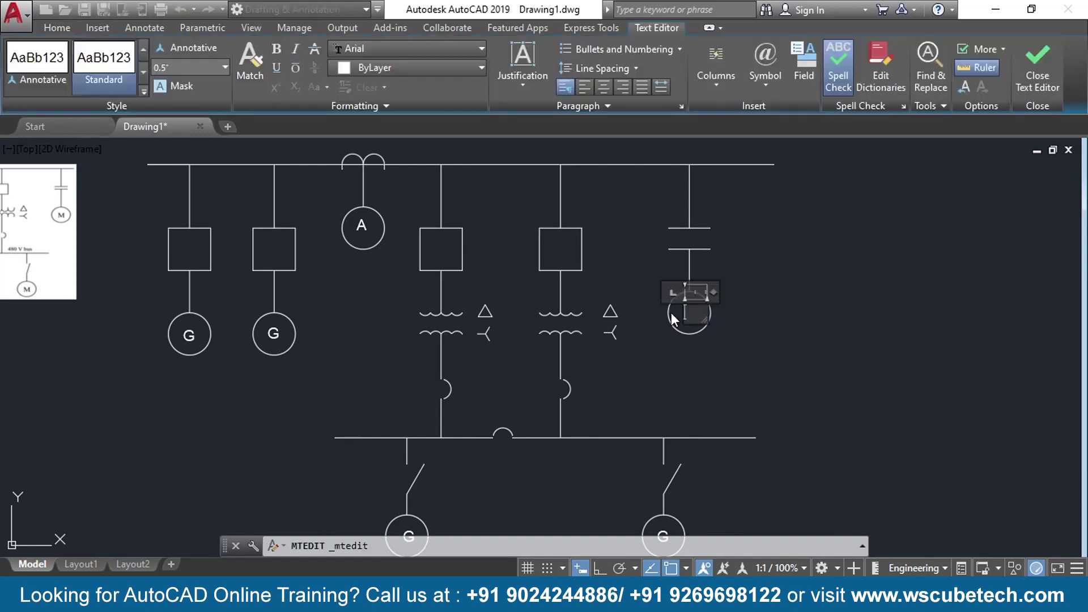
click(1040, 83)
- Change the copied text in both motor circles below the lower bus to "M"
middle_drag(409, 529, 468, 381)
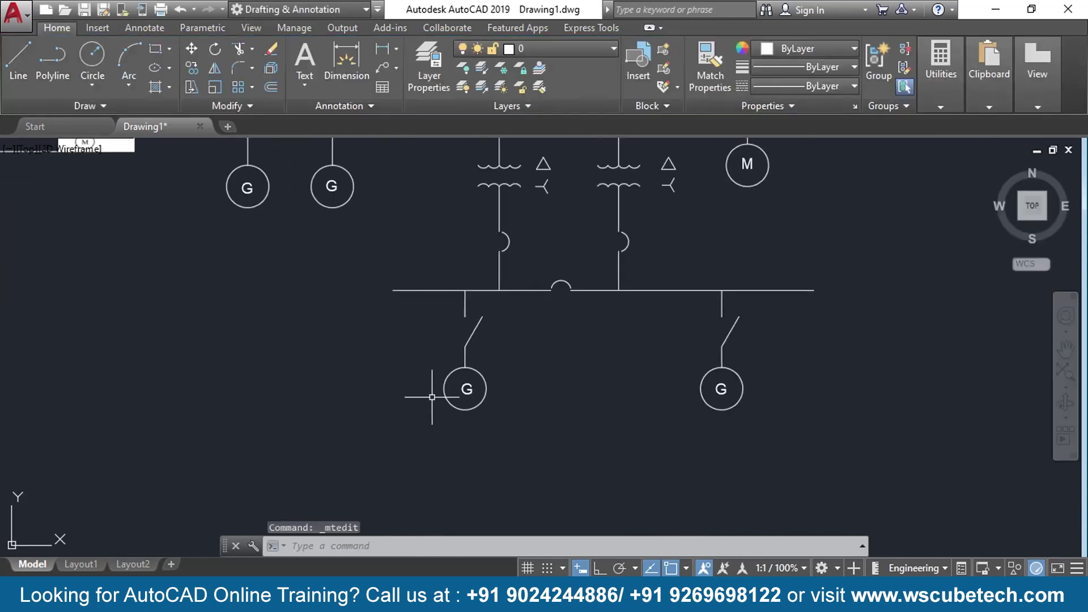
scroll(433, 395, up, 2)
click(485, 386)
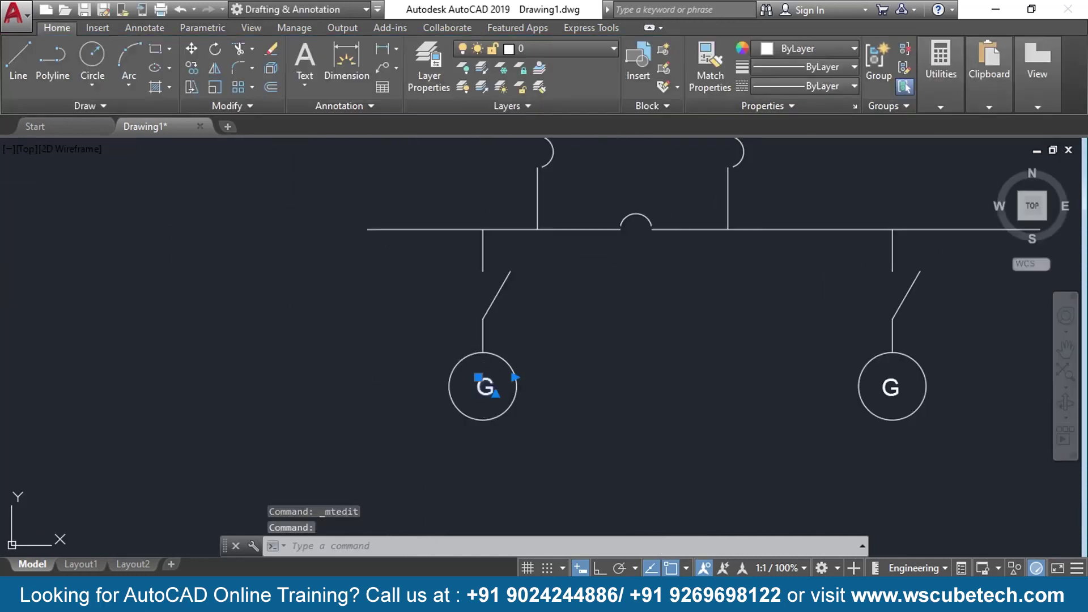
double_click(484, 387)
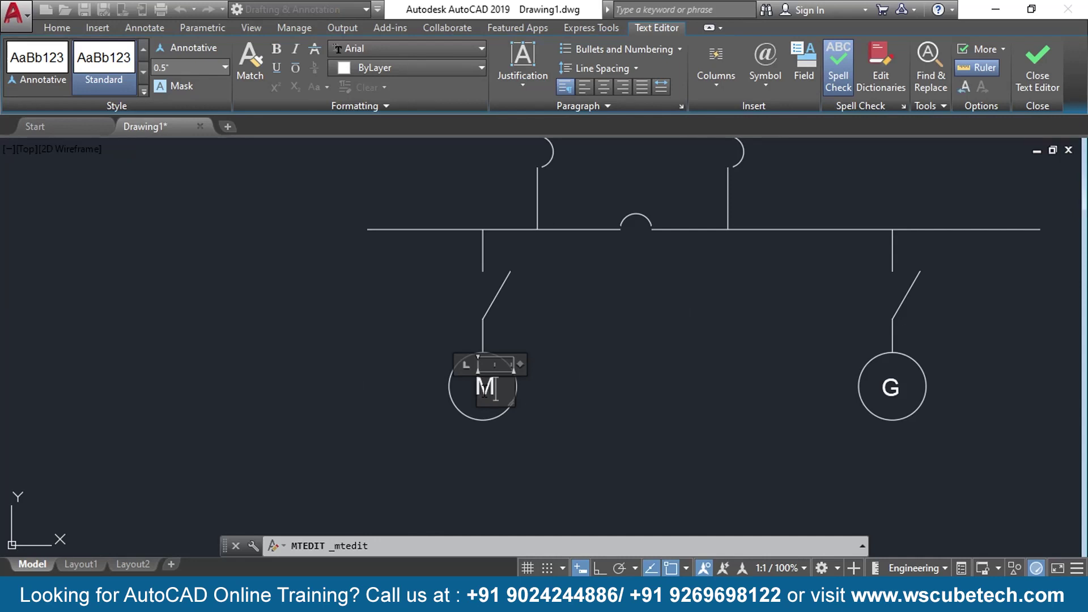
key(Return)
click(1041, 58)
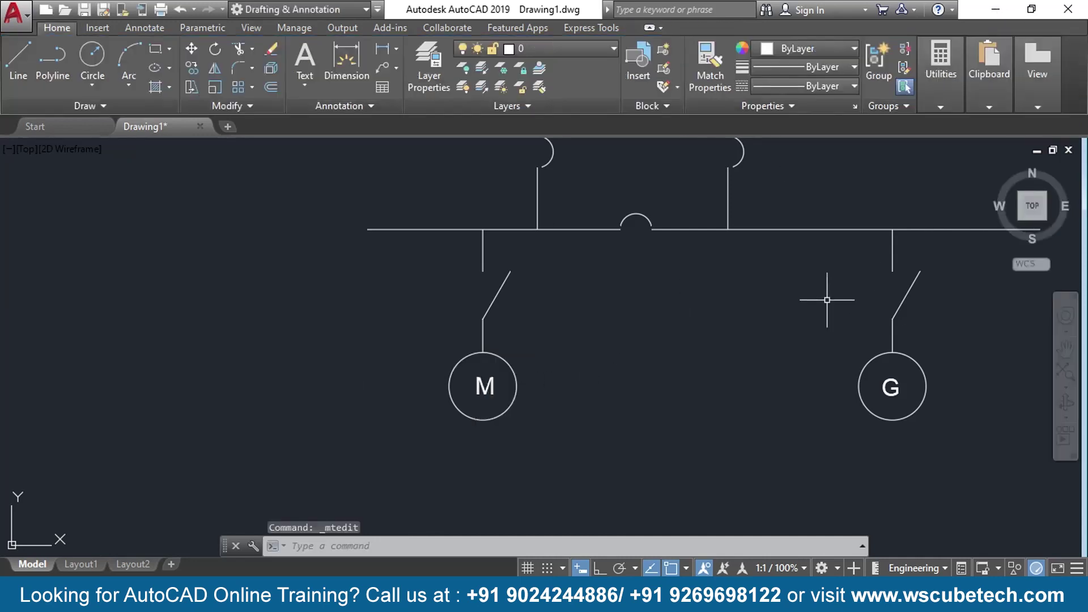
mouse_move(833, 300)
middle_down()
mouse_move(363, 267)
mouse_move(561, 287)
middle_up()
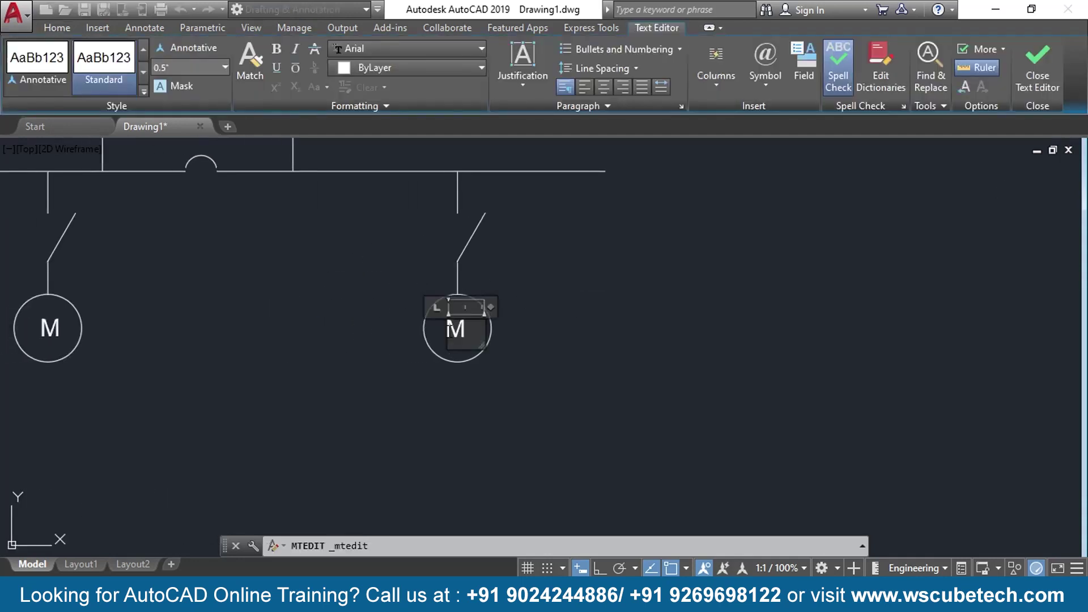
click(1030, 71)
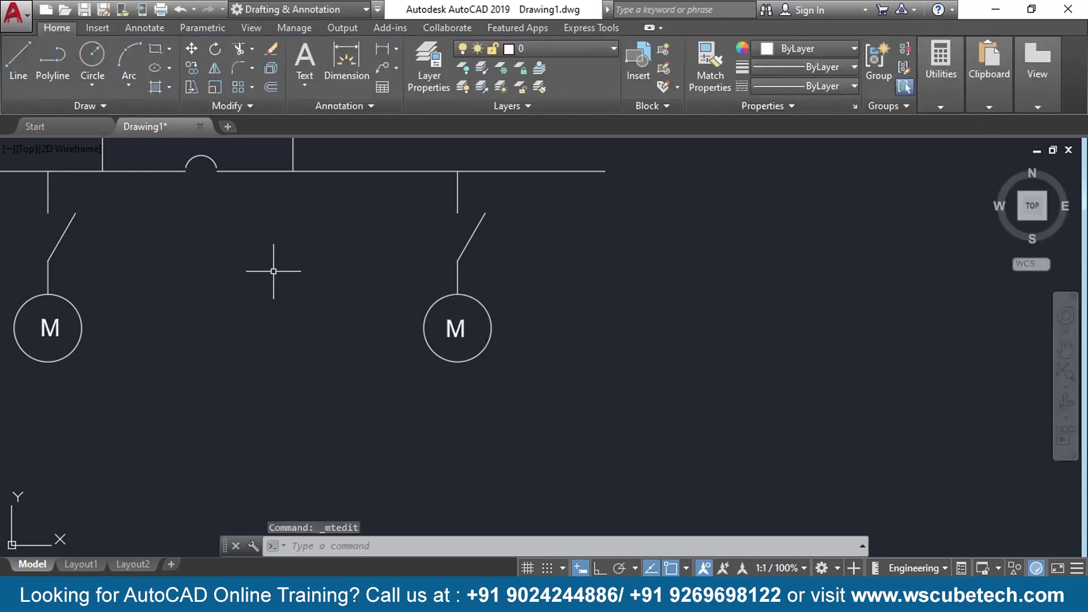
- Start a multiline text box just above the upper bus, over the second transformer branch
scroll(153, 288, down, 3)
mouse_move(198, 300)
middle_down()
mouse_move(234, 346)
mouse_move(691, 509)
middle_up()
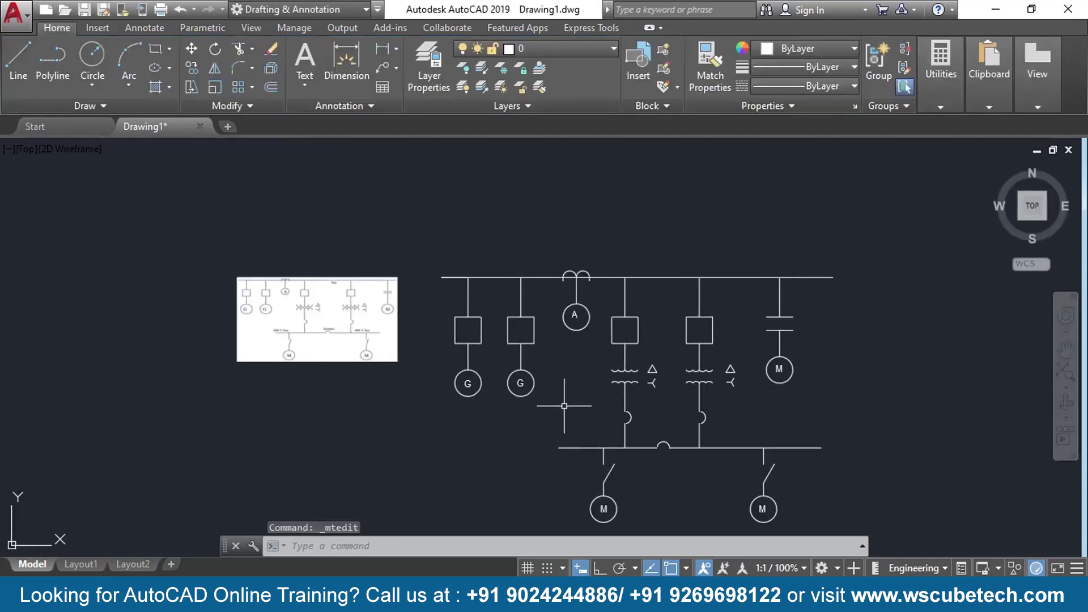
scroll(565, 405, up, 6)
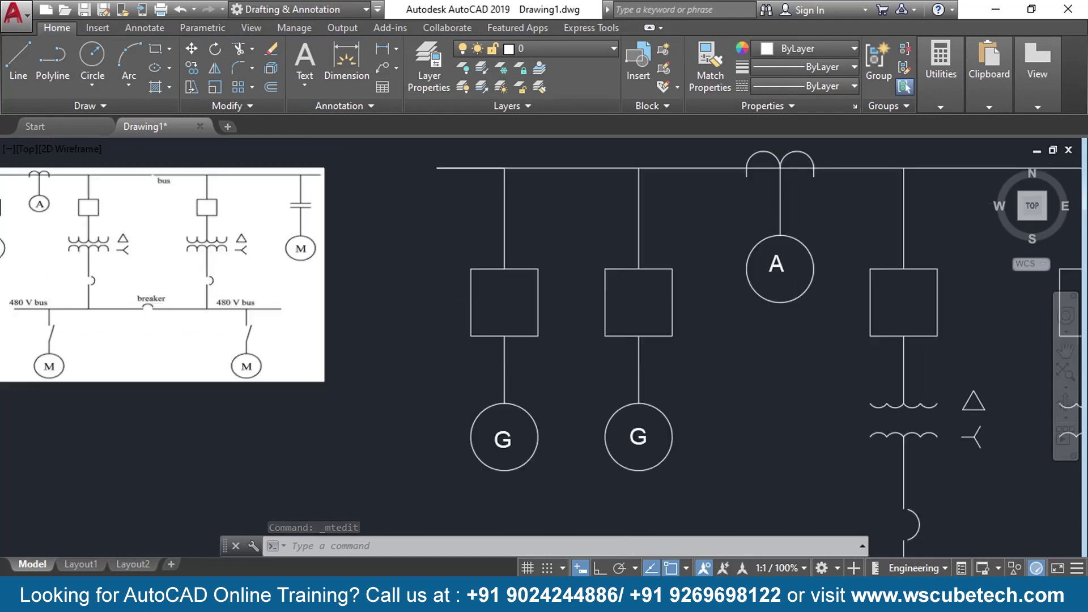
scroll(247, 251, down, 2)
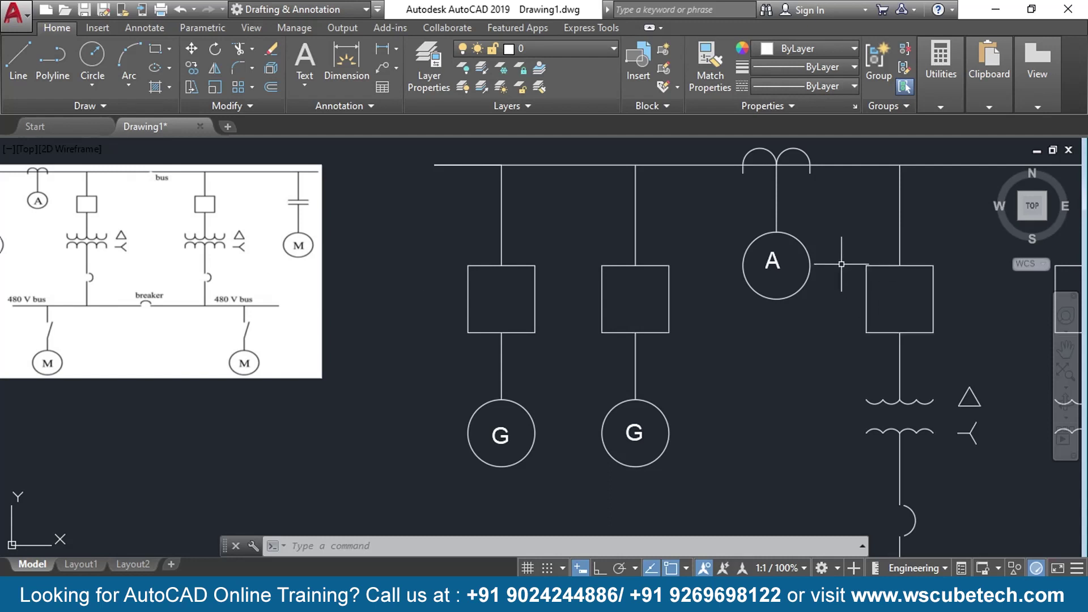
mouse_move(836, 238)
middle_down()
mouse_move(410, 245)
mouse_move(760, 316)
mouse_move(503, 284)
middle_up()
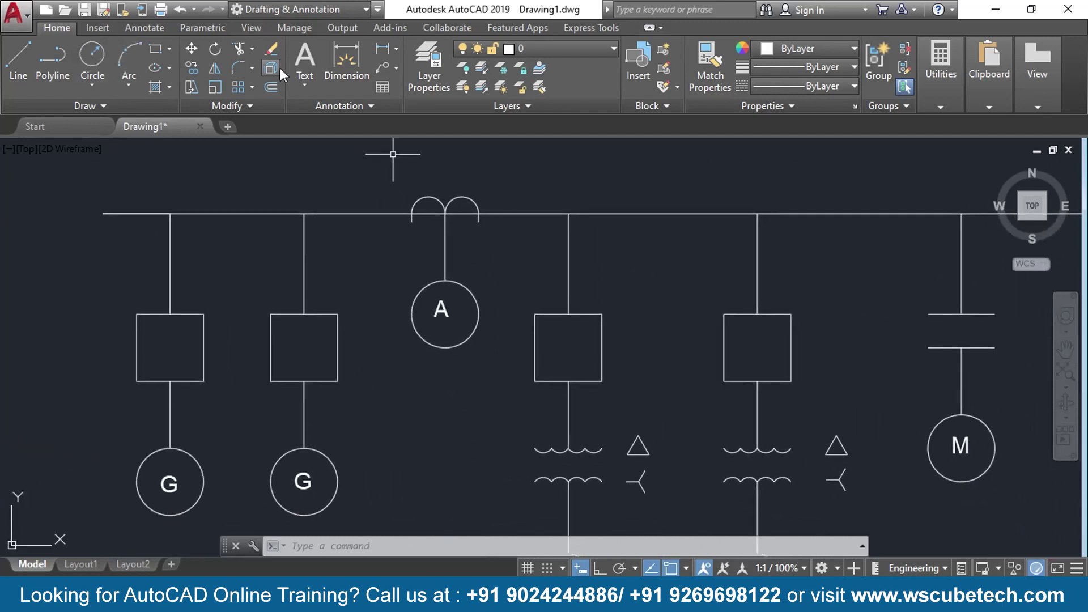
click(297, 83)
click(335, 120)
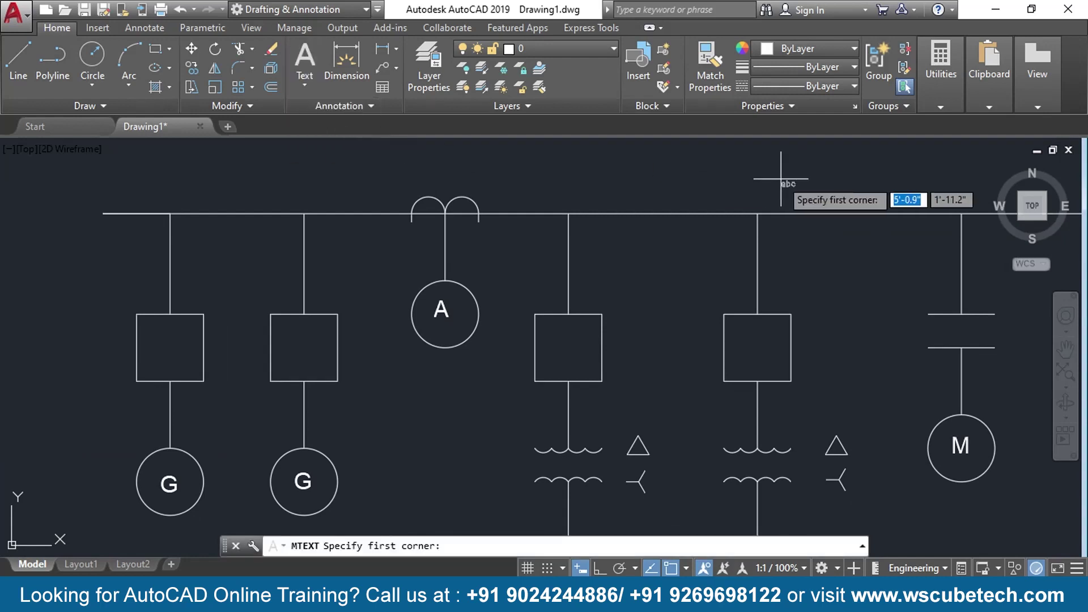
middle_drag(777, 170, 643, 182)
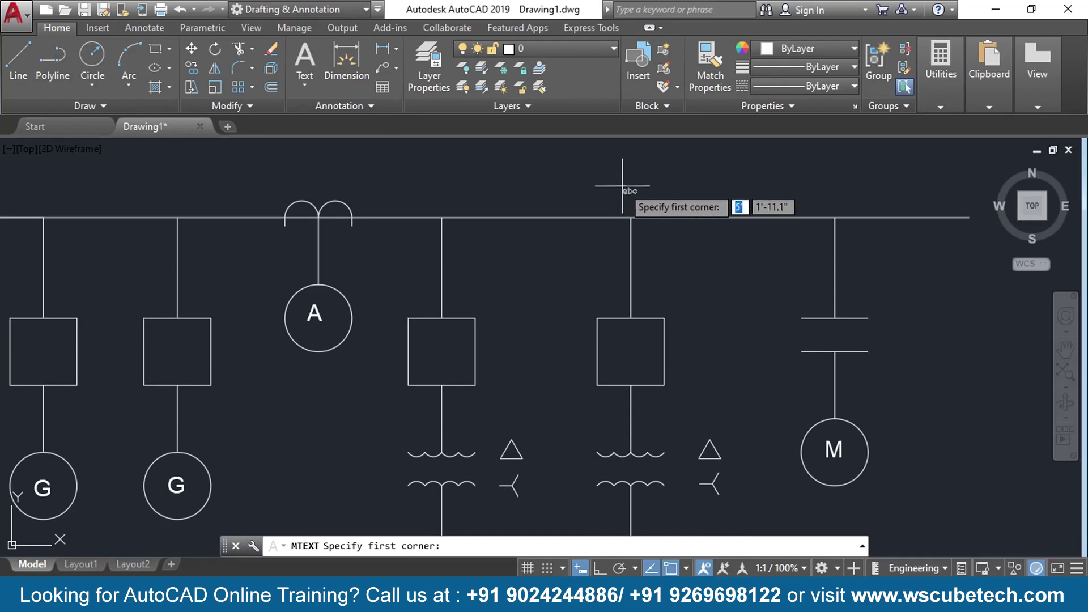
click(621, 178)
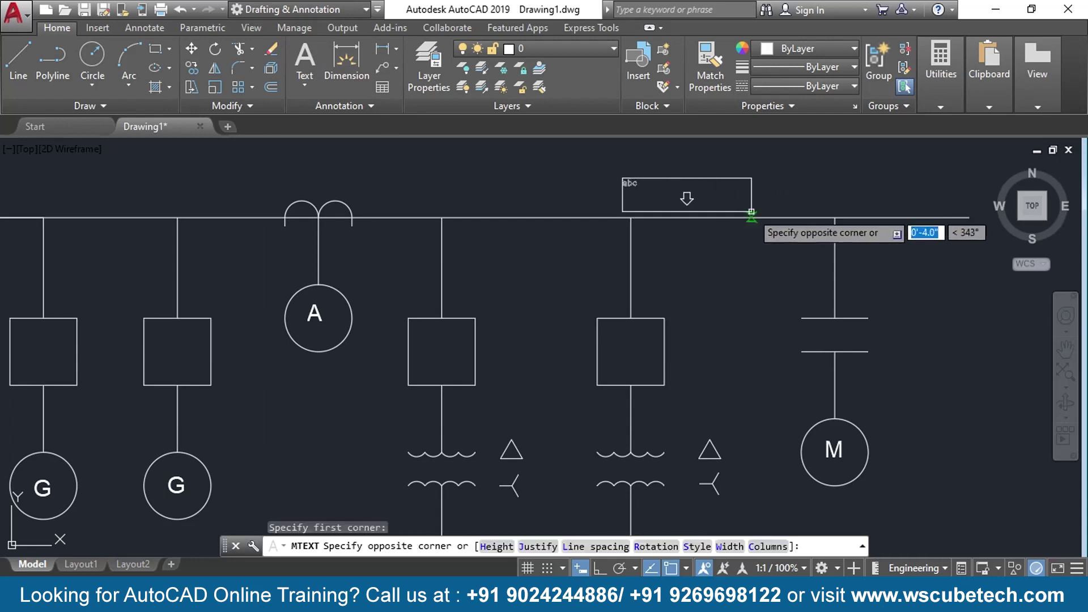
click(752, 216)
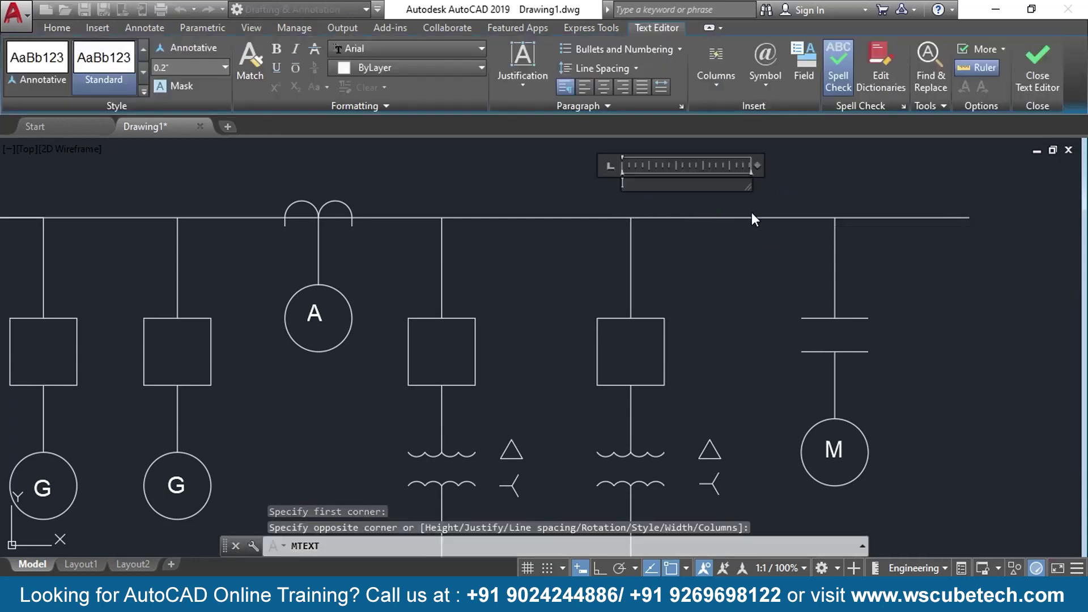
- Set the text height to 0.5" and enter "BUS" as the upper bus label
click(221, 67)
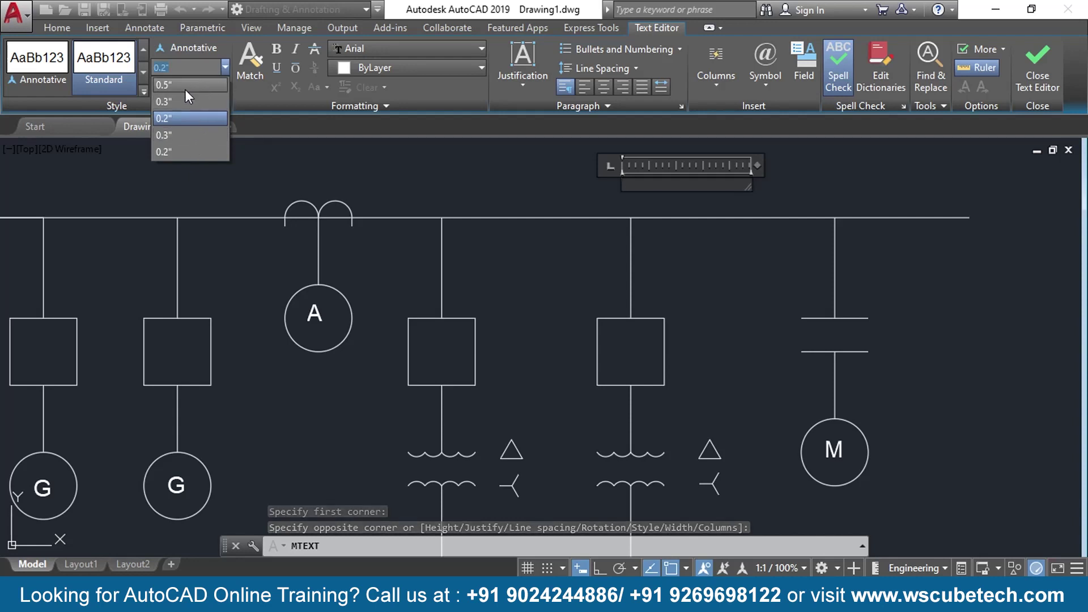
click(198, 77)
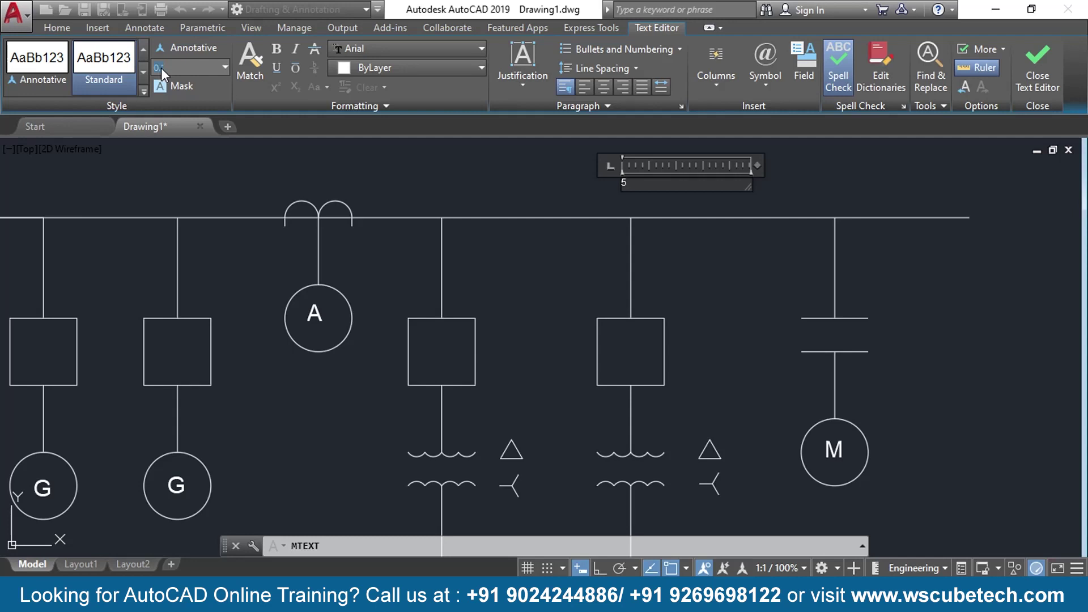
click(166, 68)
key(Return)
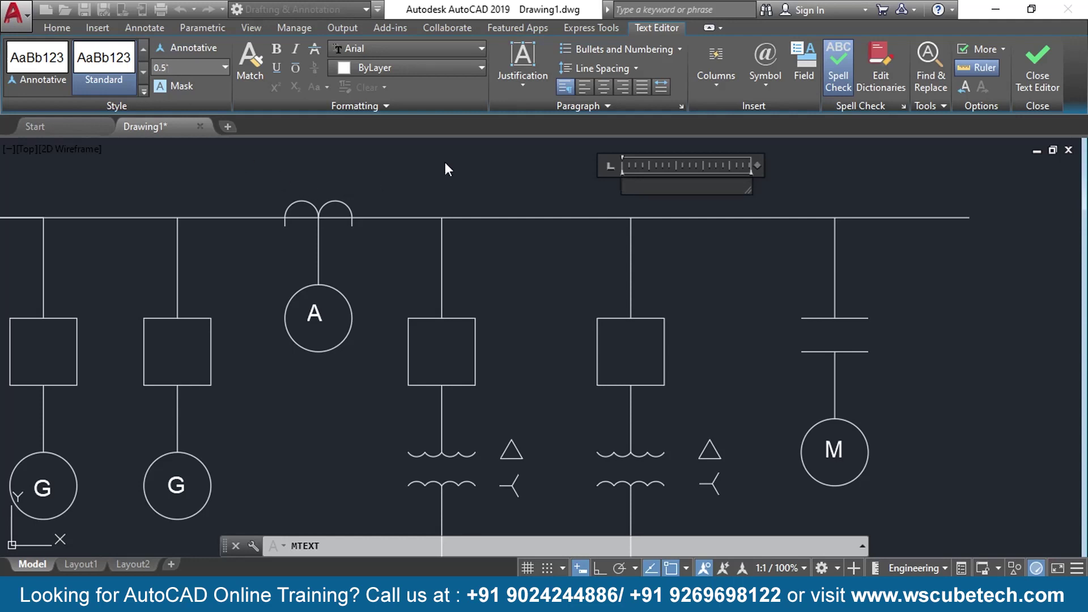
text(BUS)
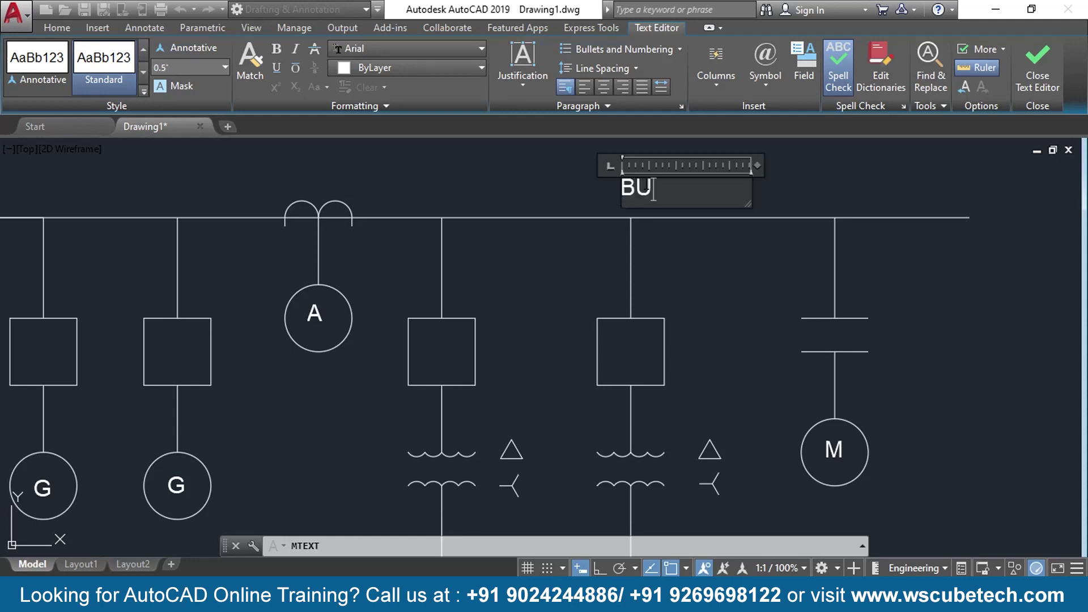
click(824, 176)
- Examine the labels along the lower bus in the reference image
scroll(339, 267, down, 5)
middle_drag(286, 314, 447, 340)
scroll(439, 340, up, 6)
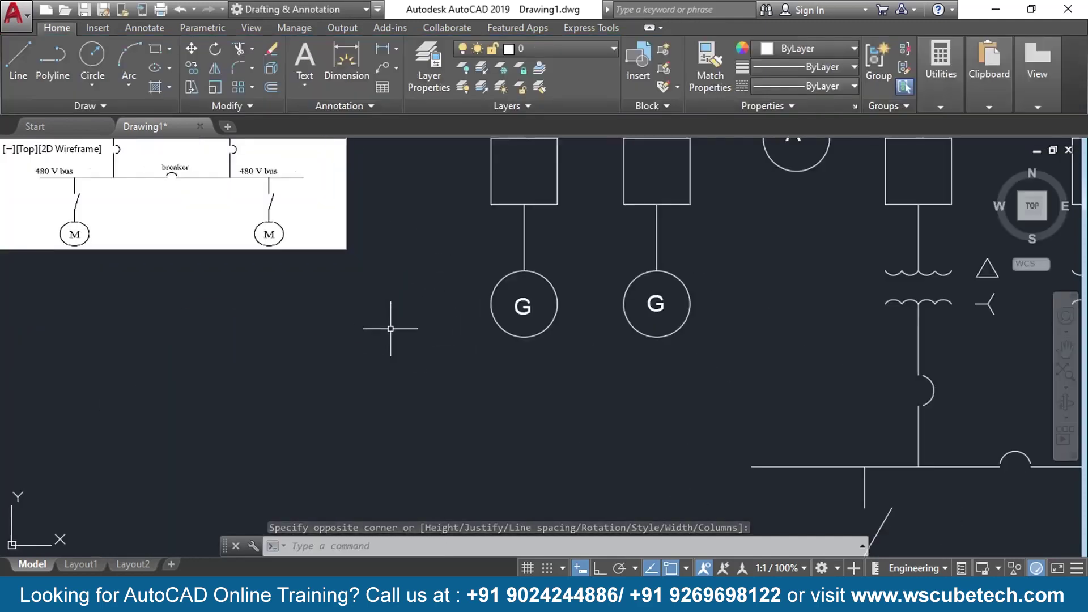
scroll(390, 328, down, 3)
scroll(377, 328, up, 3)
middle_drag(284, 308, 341, 337)
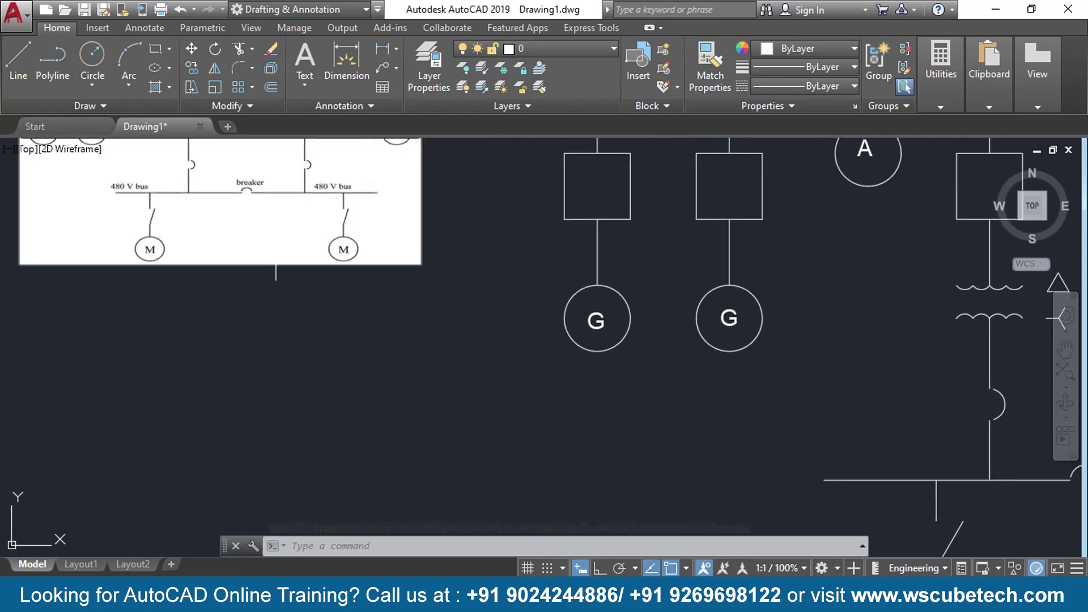
mouse_move(291, 209)
mouse_down()
mouse_move(311, 261)
mouse_move(339, 273)
mouse_move(413, 401)
mouse_move(291, 369)
mouse_up()
middle_drag(264, 429, 469, 417)
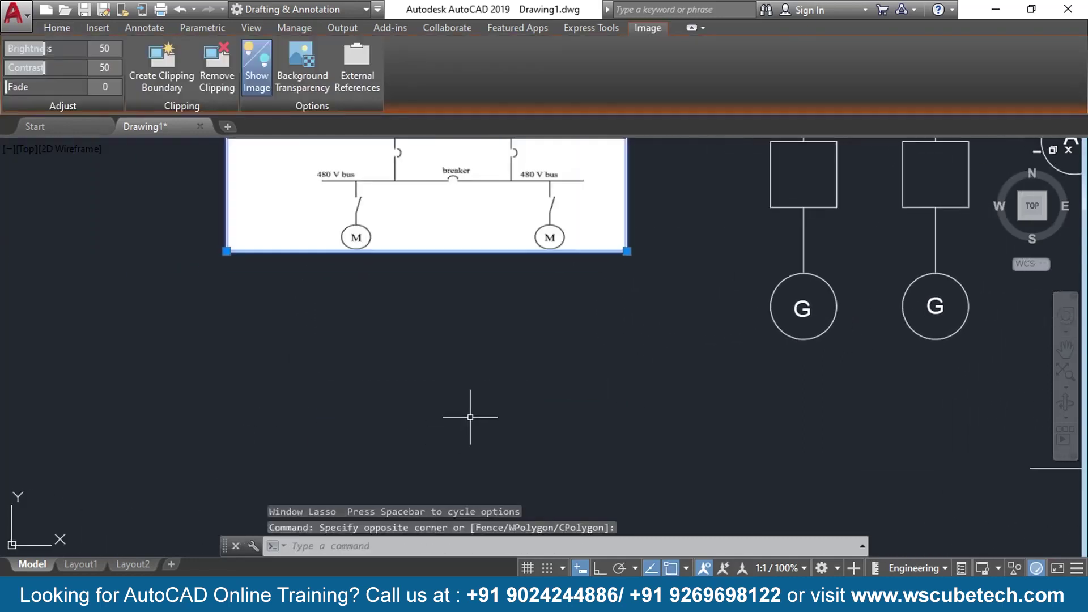
middle_drag(317, 350, 333, 391)
key(Escape)
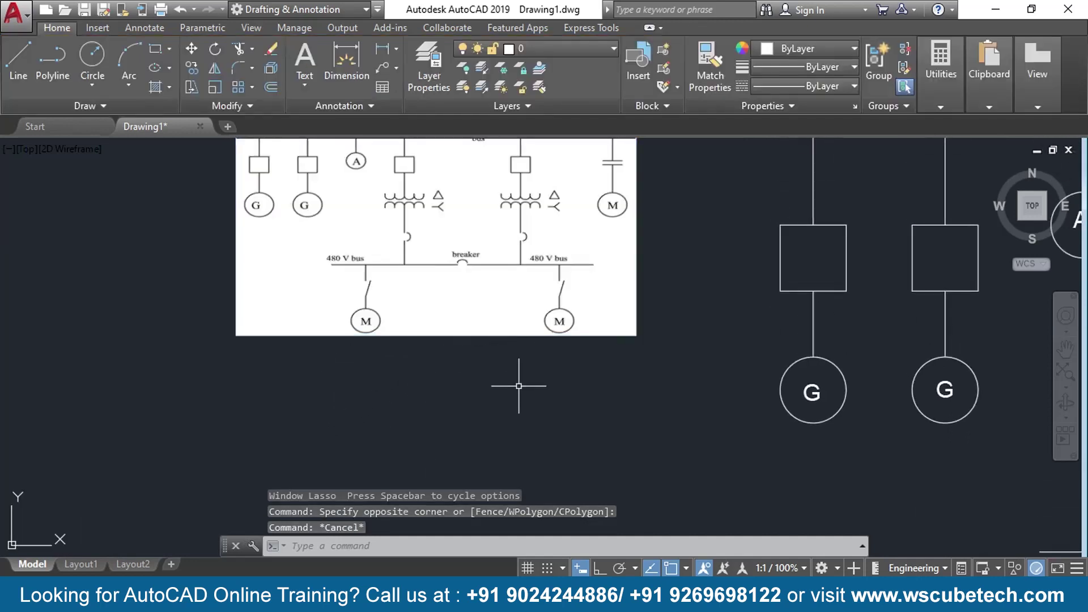
middle_drag(396, 417, 415, 375)
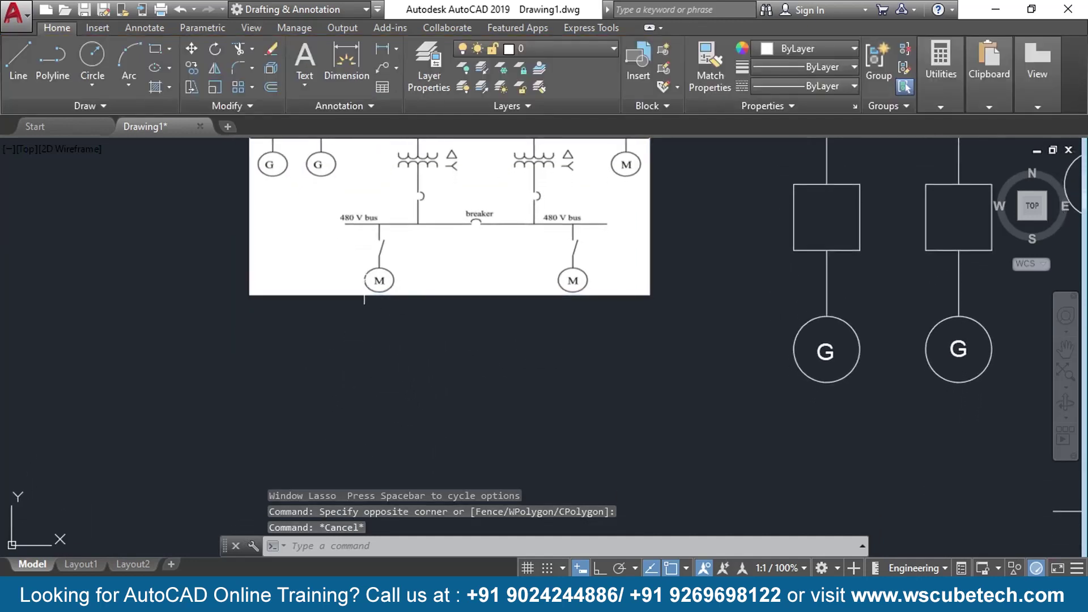
- Start a multiline text box in the empty area below the reference image
click(306, 98)
click(328, 116)
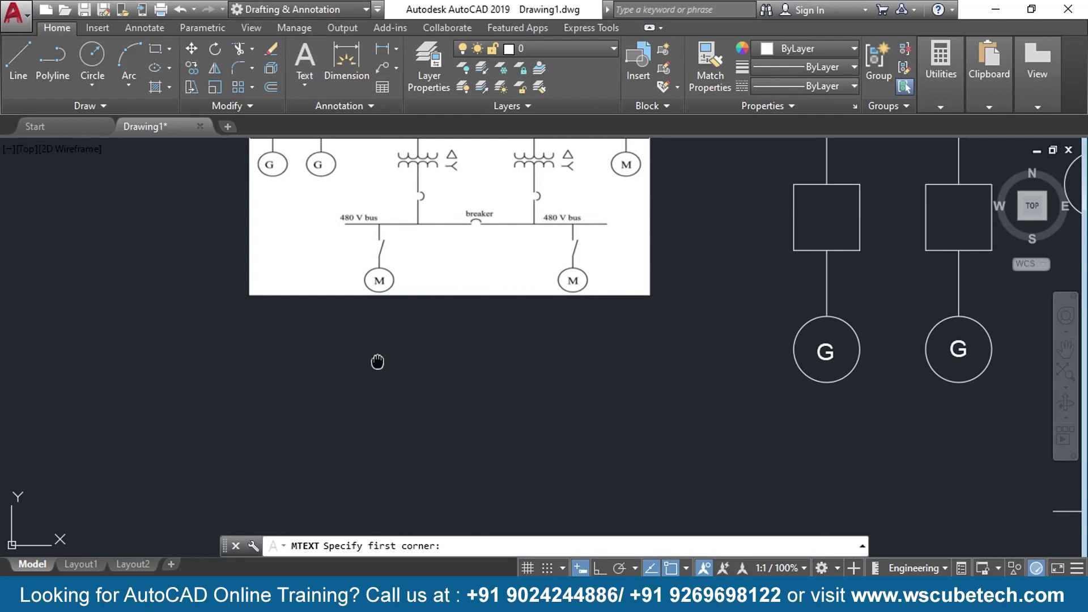
middle_drag(377, 362, 392, 286)
click(327, 317)
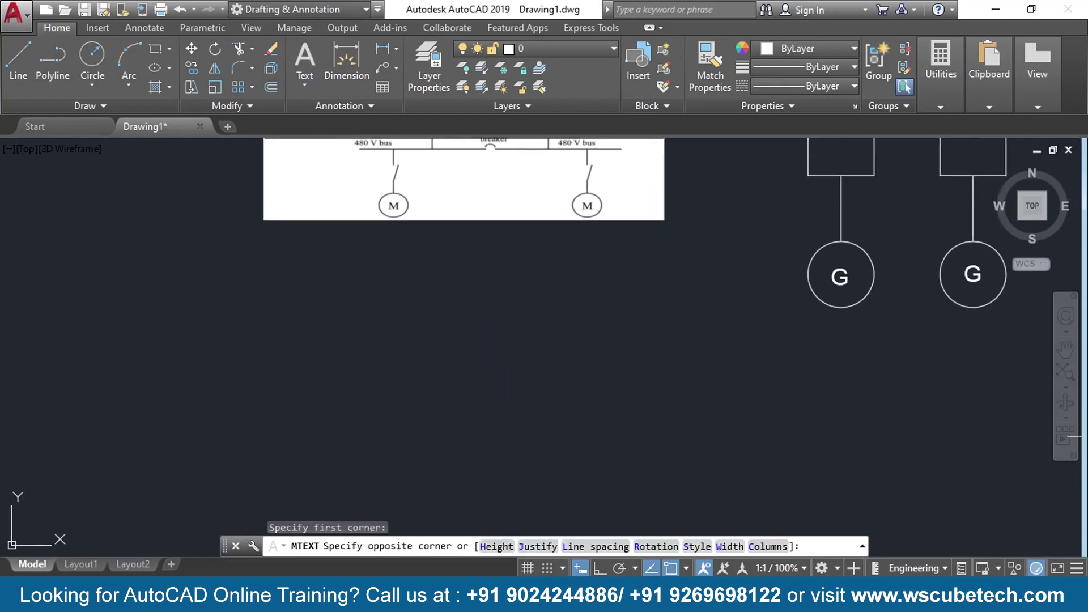
click(454, 318)
middle_drag(459, 369, 463, 418)
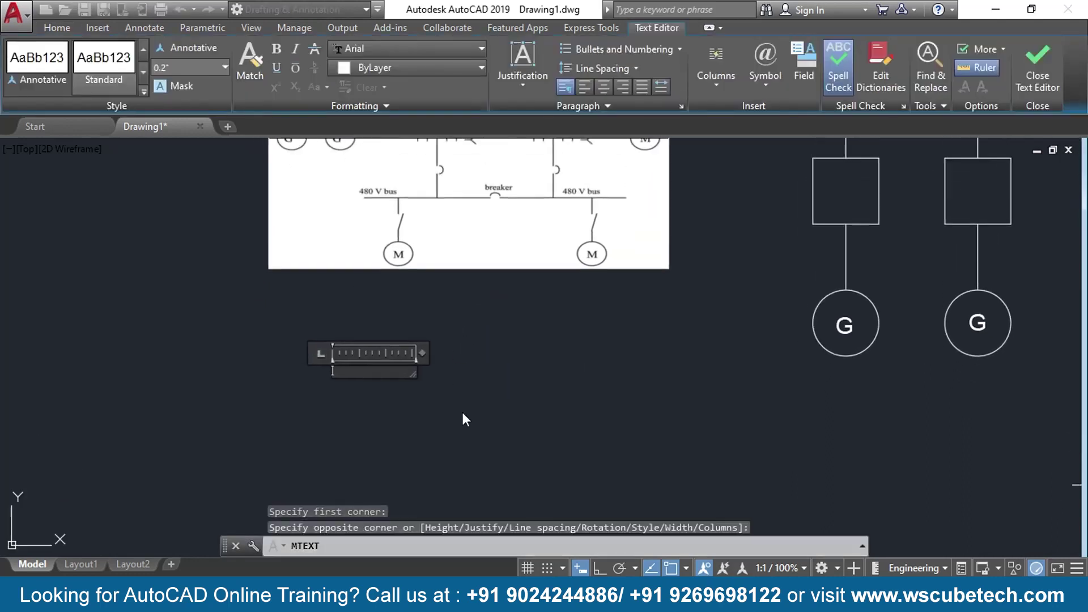
- Enter "480 V BUS" at a text height of 0.5" and widen the text box so it fits on one line
click(225, 67)
click(188, 81)
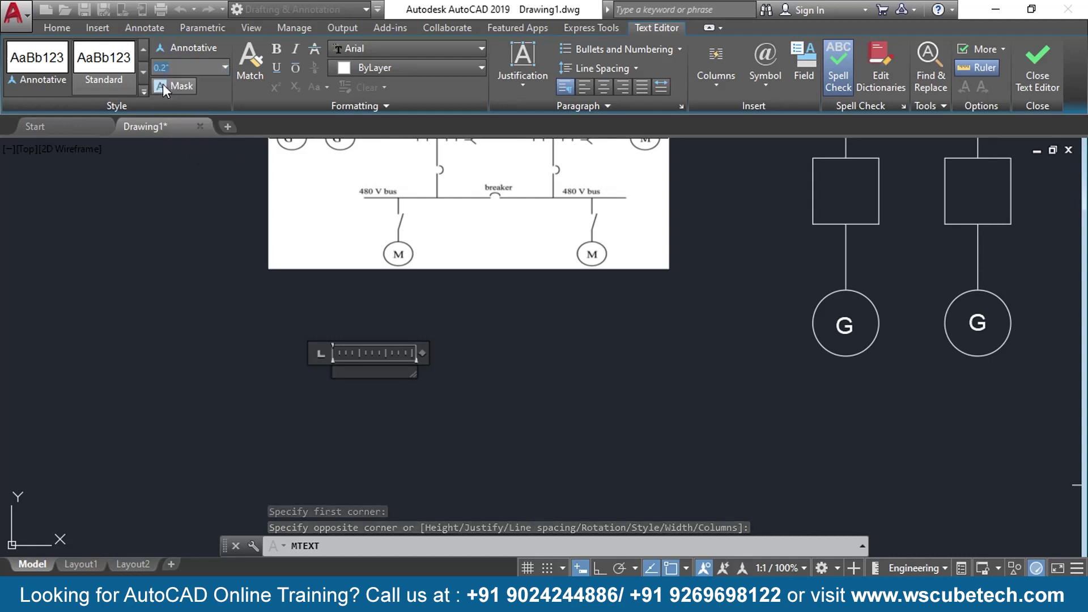
click(225, 67)
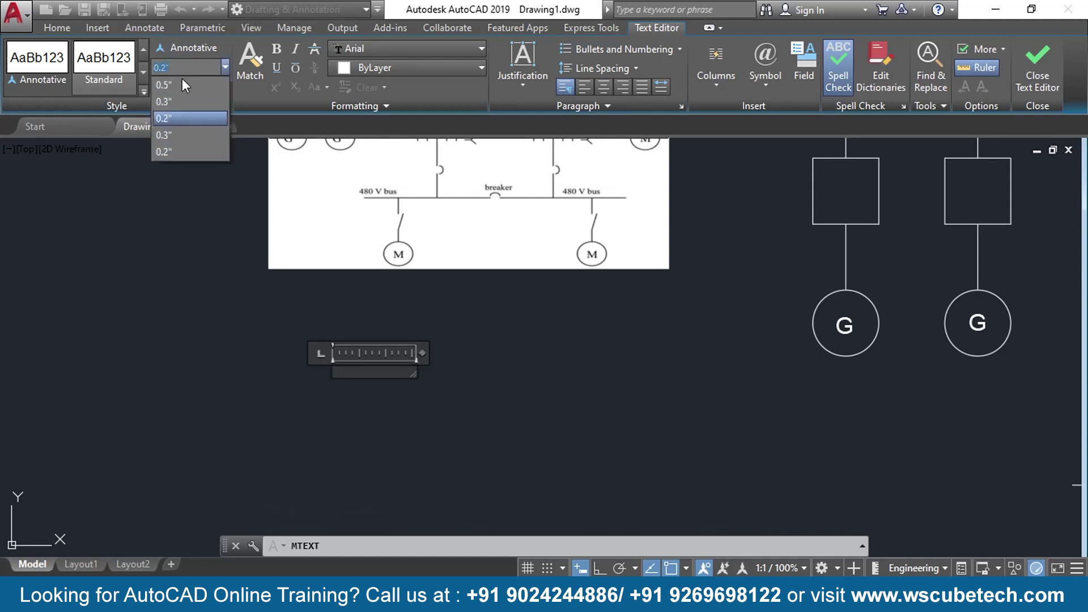
click(169, 85)
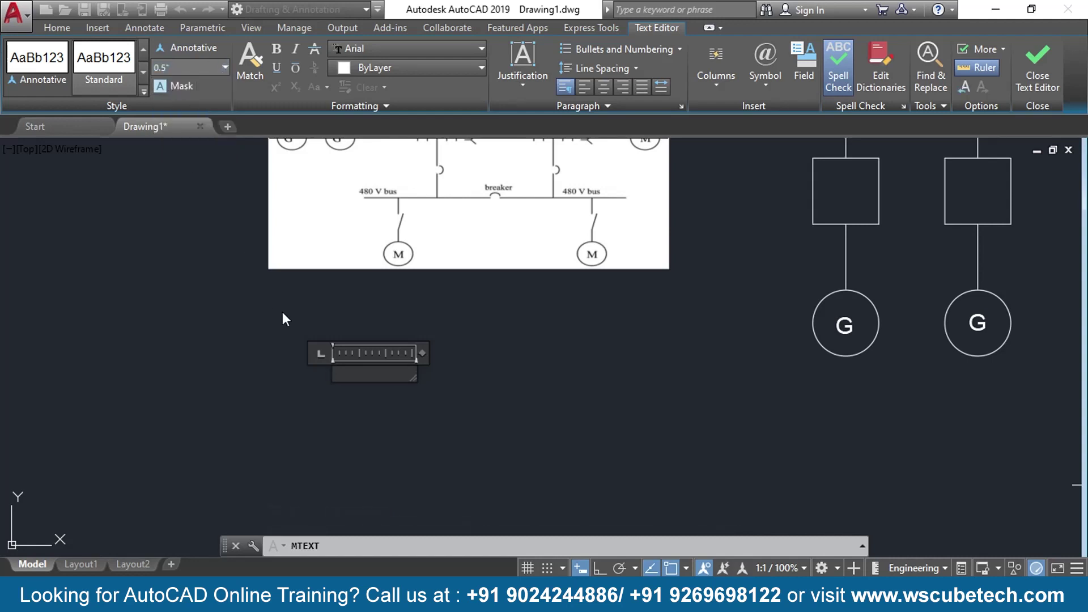
text(4)
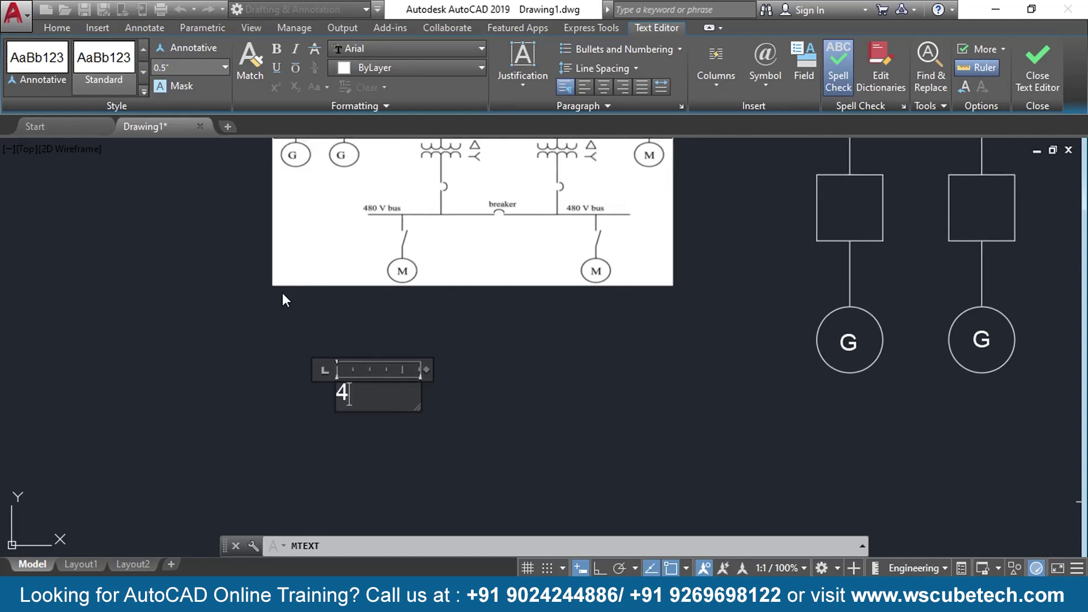
text(80 V BUS)
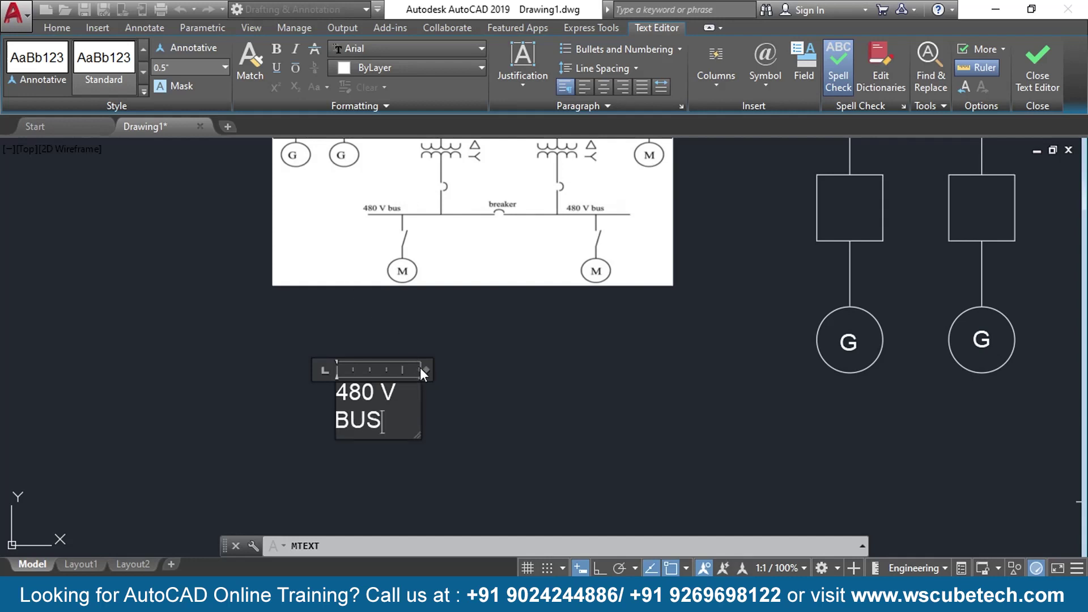
drag(421, 369, 479, 372)
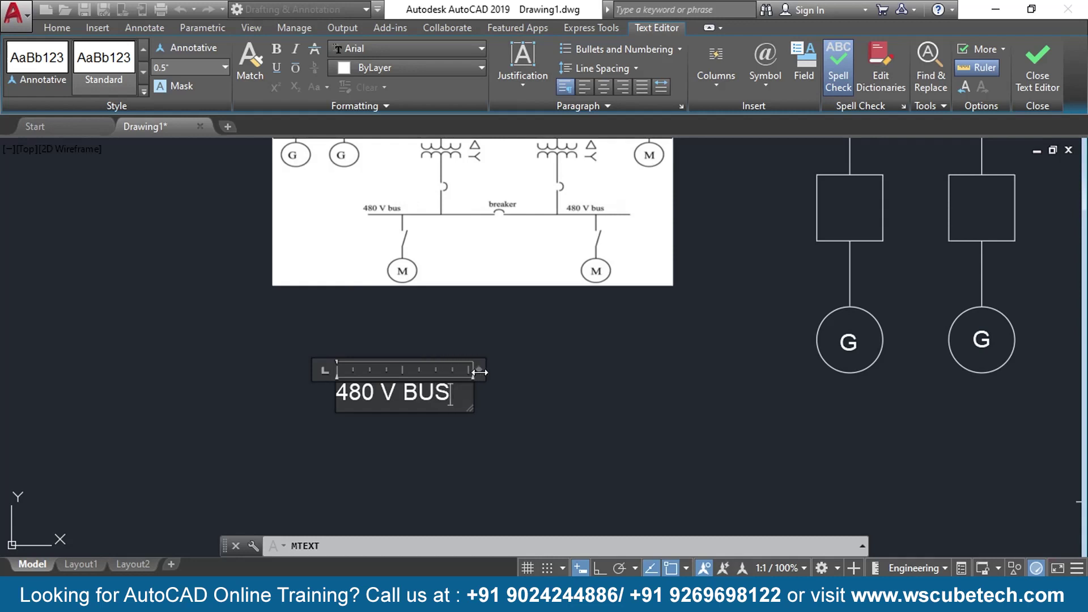
click(513, 377)
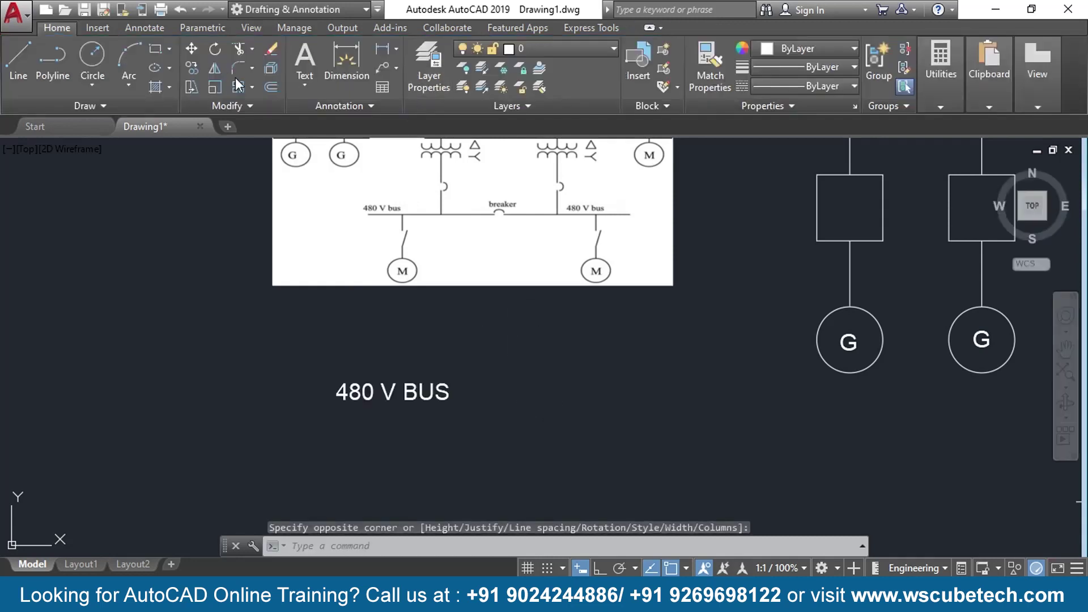
- Start another multiline text box directly below the "480 V BUS" text with a text height of 0.5"
click(304, 87)
click(331, 113)
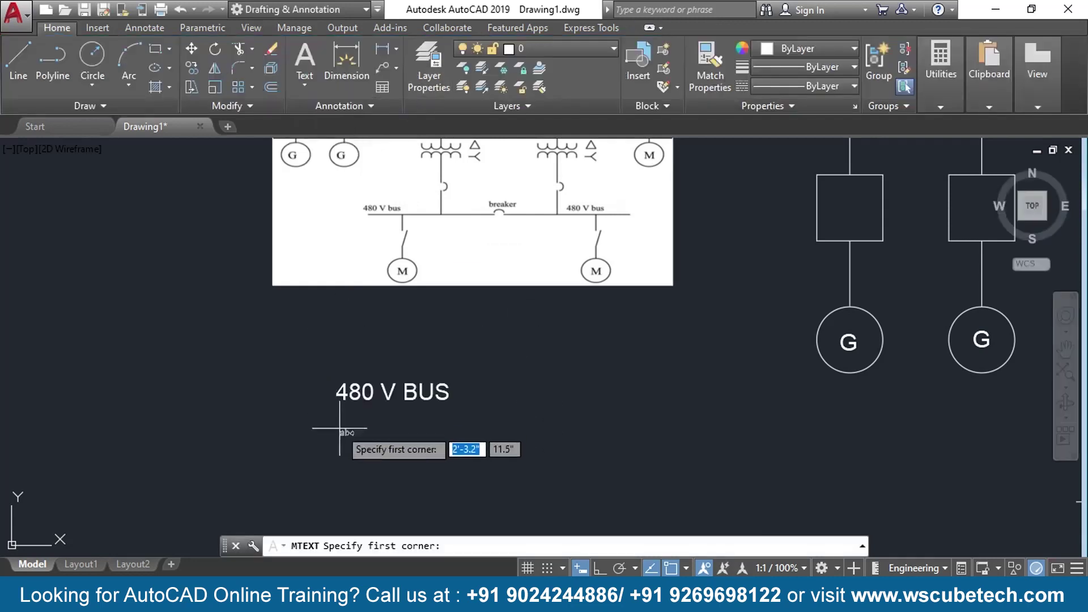
click(342, 430)
click(479, 465)
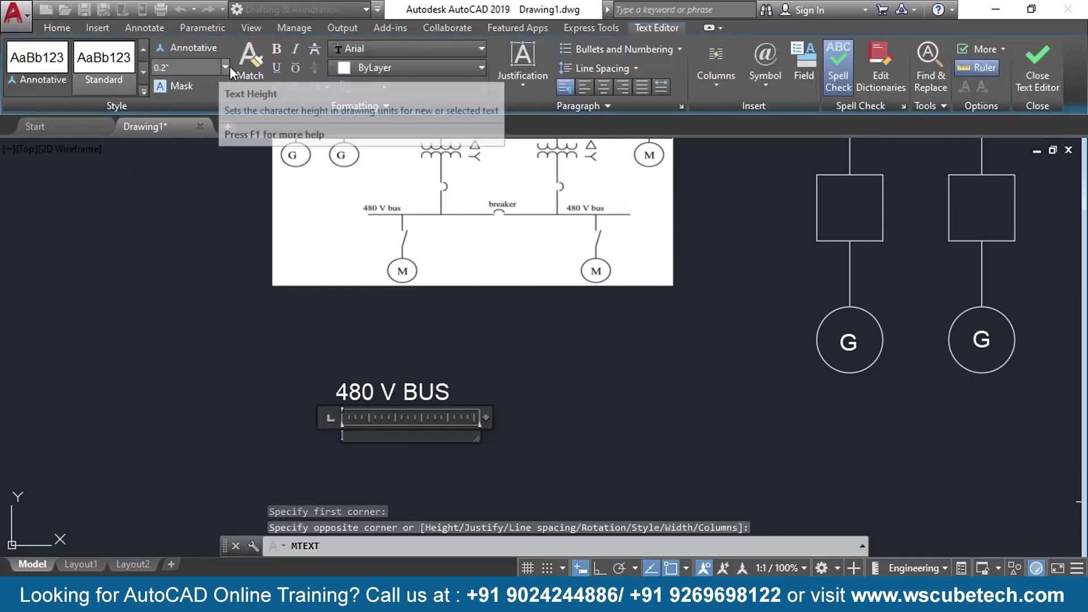
click(228, 67)
click(162, 86)
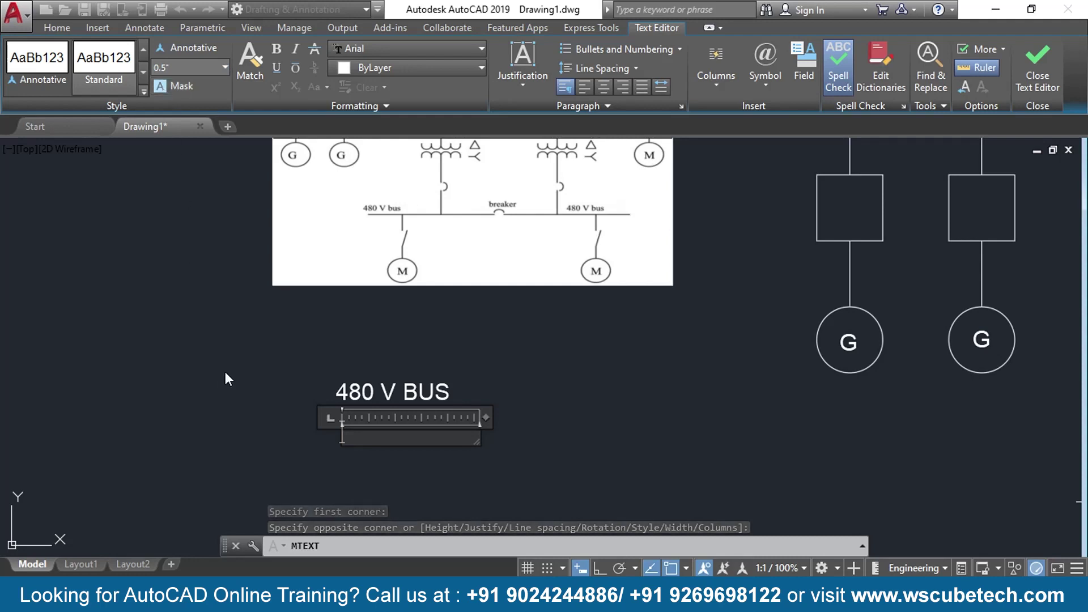
text(B)
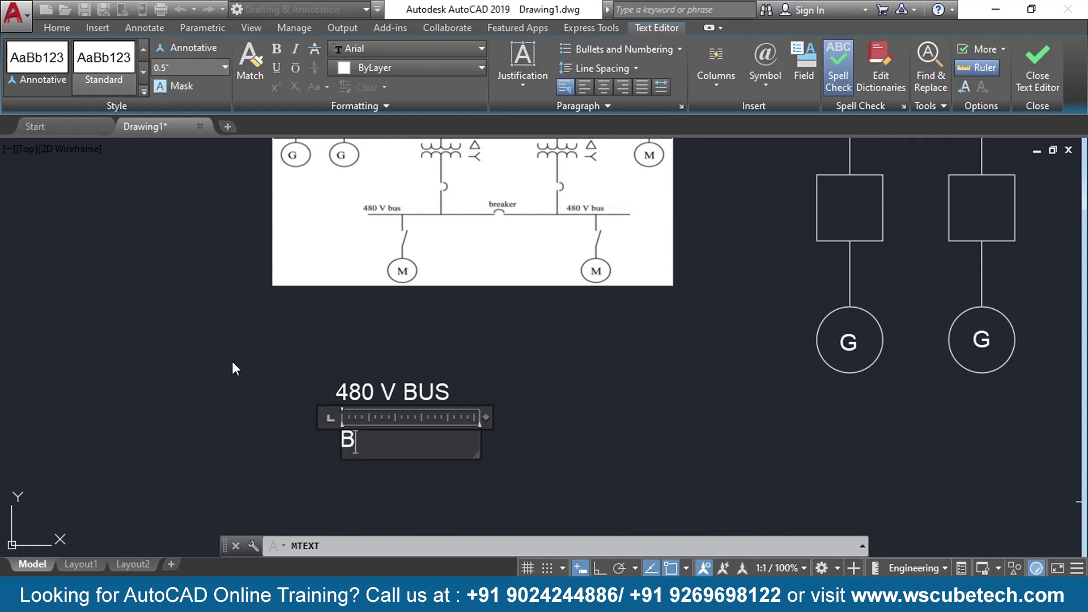
text(RWE)
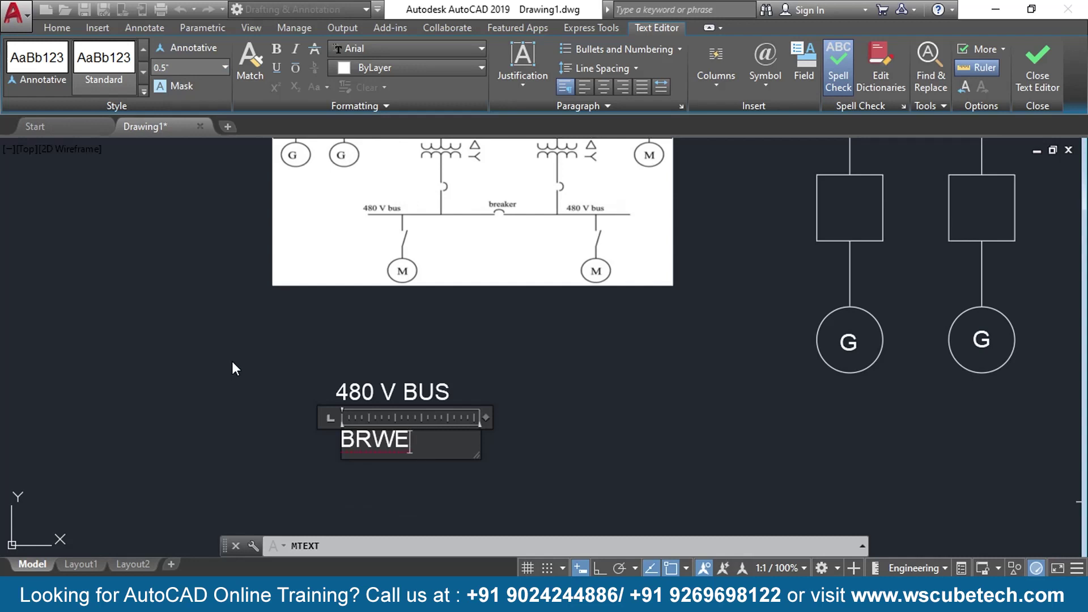
key(BackSpace)
key(BackSpace)
key(BackSpace)
text(RA)
key(BackSpace)
key(BackSpace)
key(BackSpace)
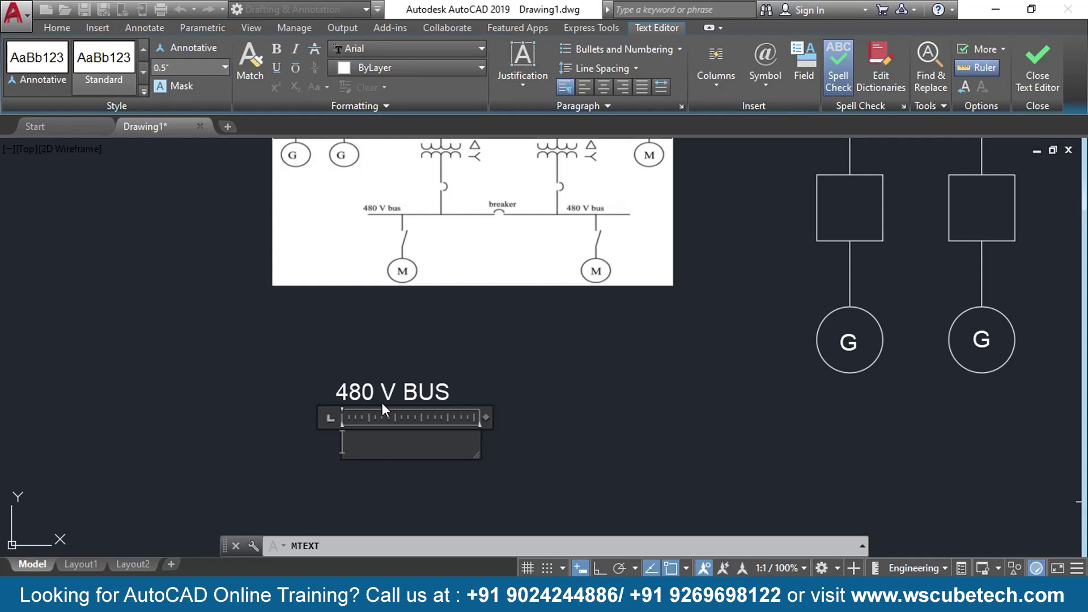
- Enter "BREAKER" in the open text box below the "480 V BUS" text and finish the text
text(BRE)
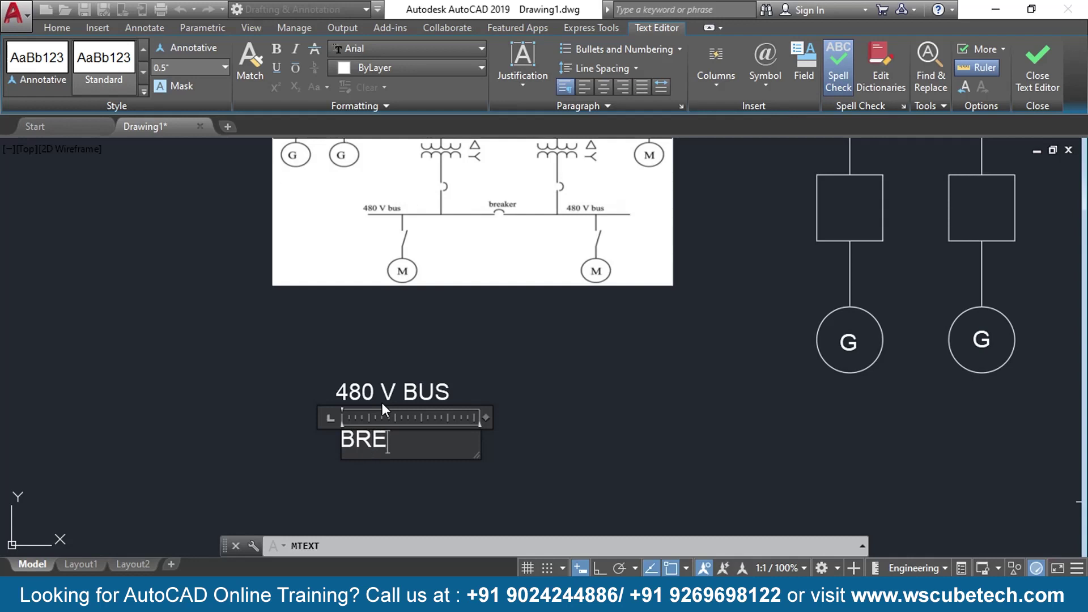
text(AKER)
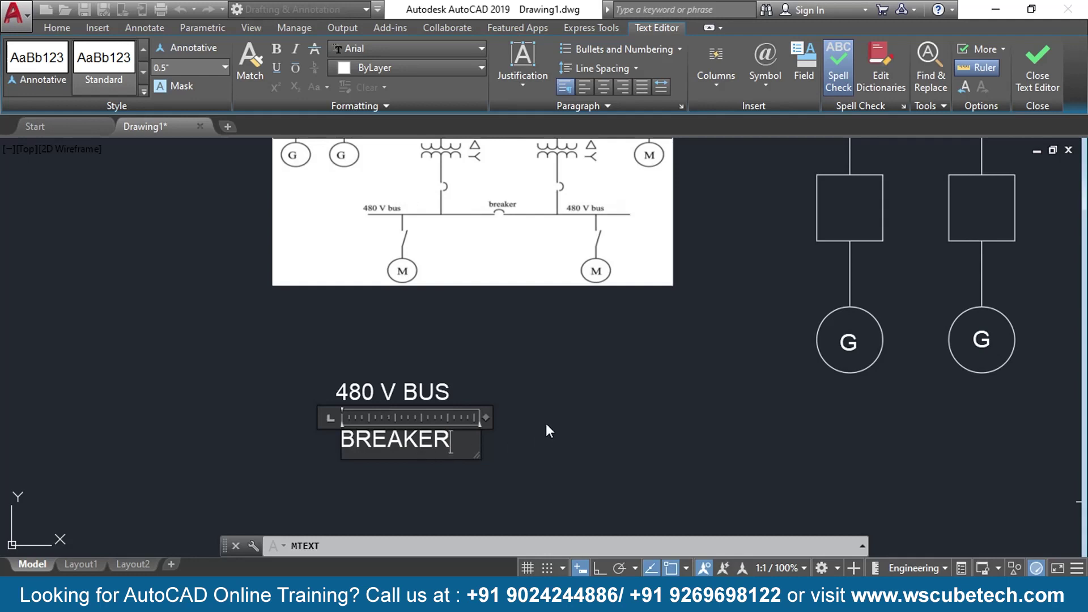
click(578, 396)
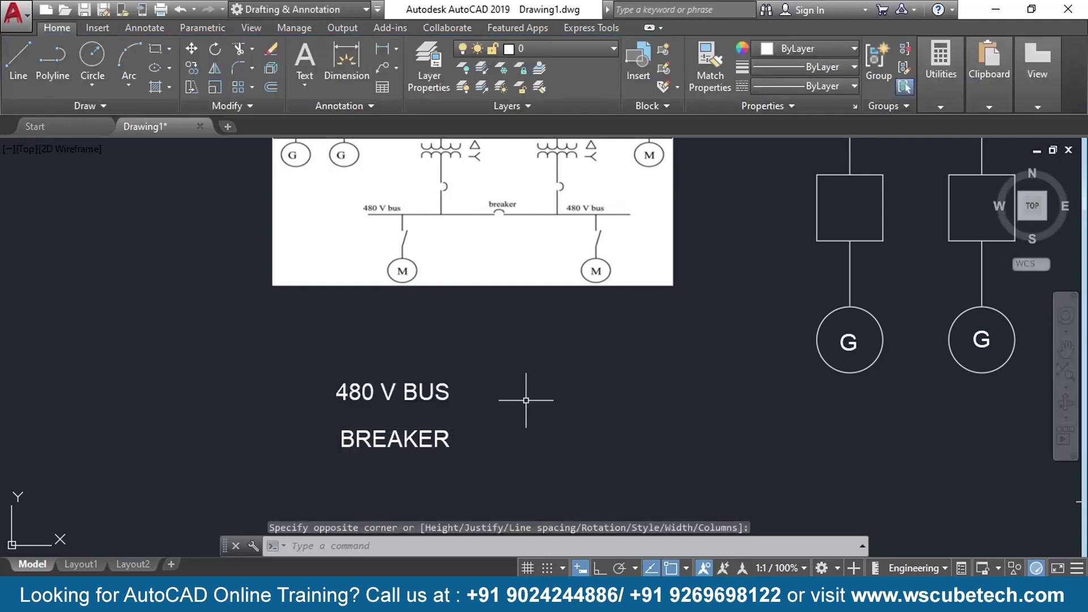
- Move the "480 V BUS" text to just above the left end of the lower bus line
mouse_move(510, 400)
middle_down()
mouse_move(556, 383)
mouse_move(258, 394)
middle_up()
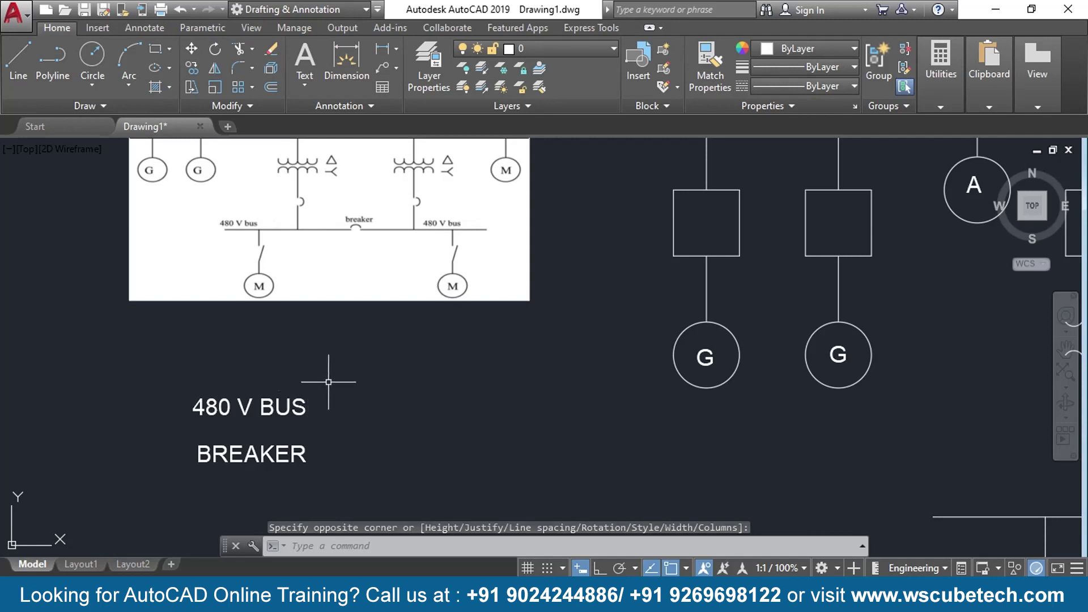
click(375, 381)
click(180, 431)
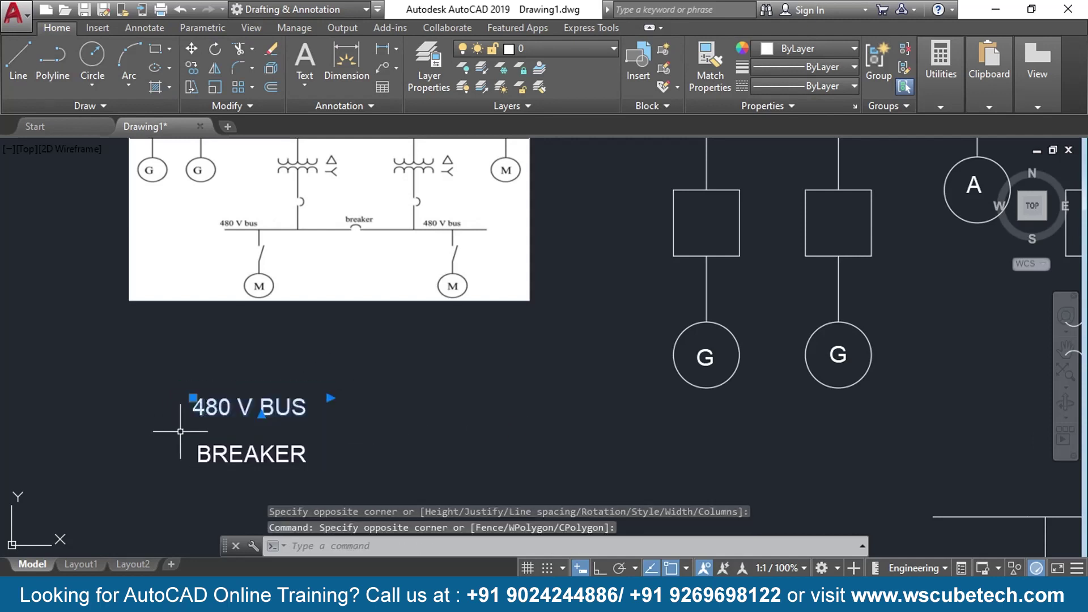
click(193, 398)
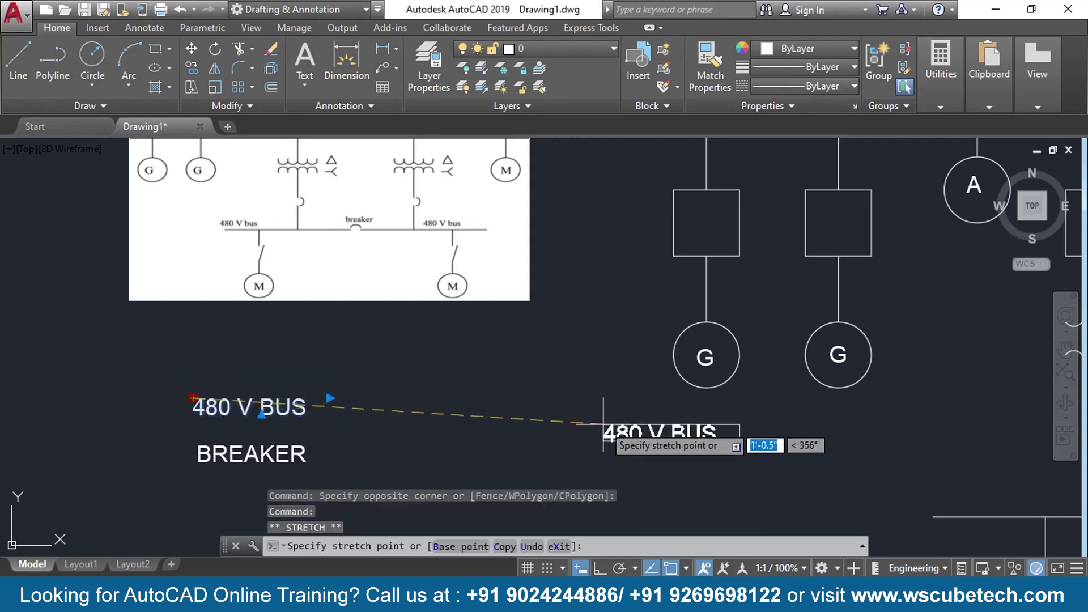
middle_drag(946, 470, 666, 448)
scroll(963, 498, up, 2)
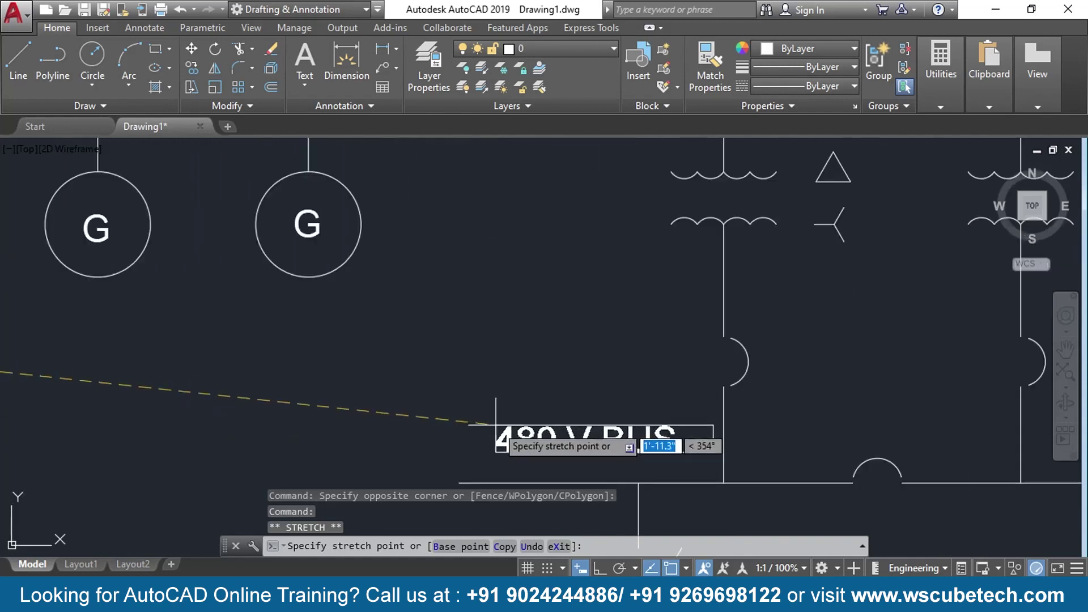
click(474, 444)
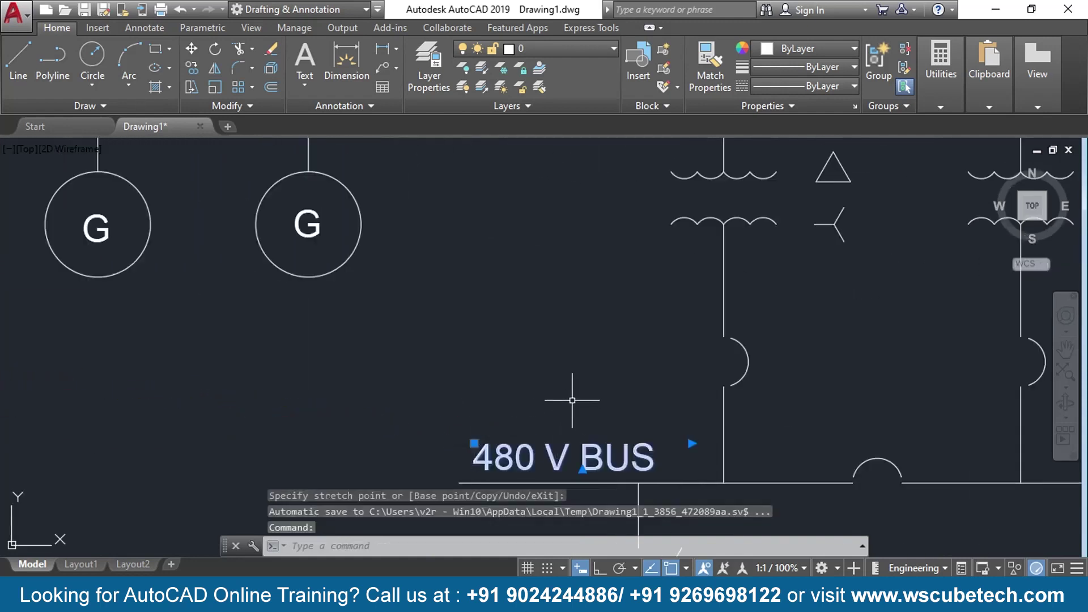
- Copy the "480 V BUS" label to above the right part of the lower bus line, over the second motor branch
middle_drag(572, 400, 296, 272)
scroll(297, 272, down, 4)
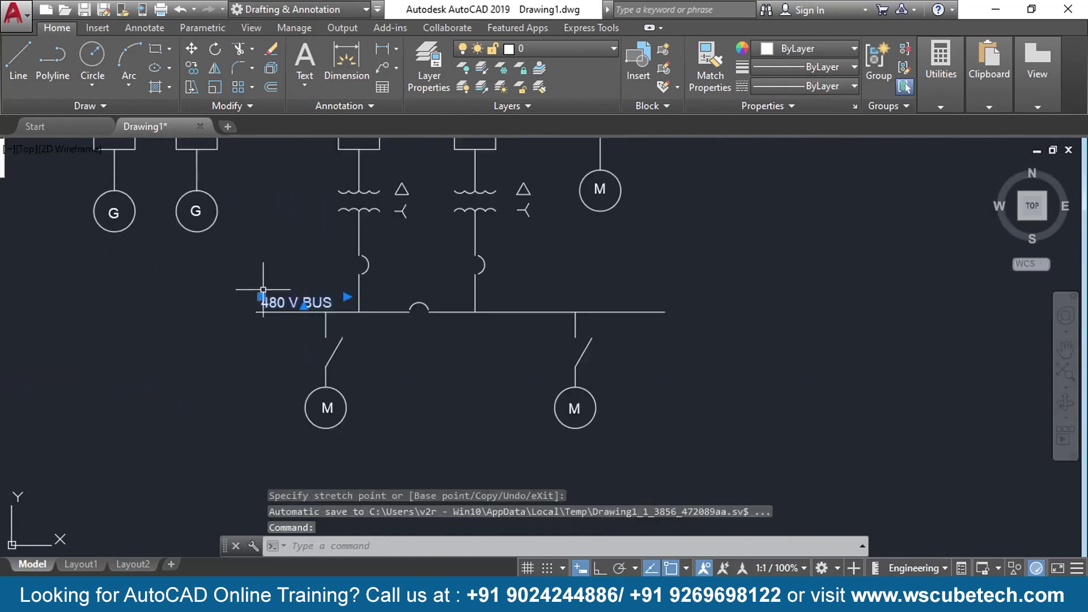
text(CO)
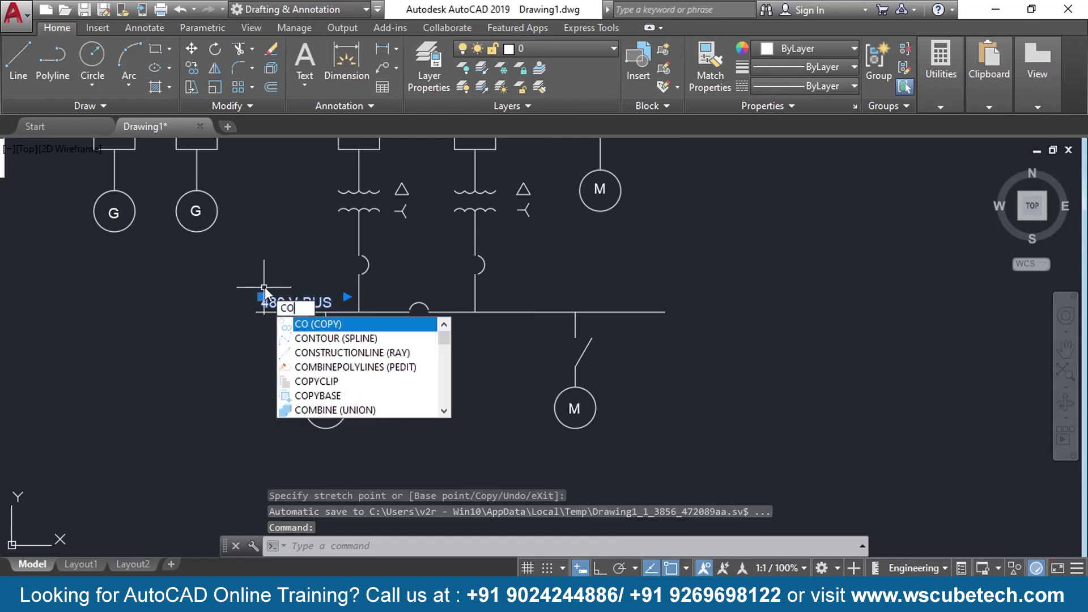
key(Return)
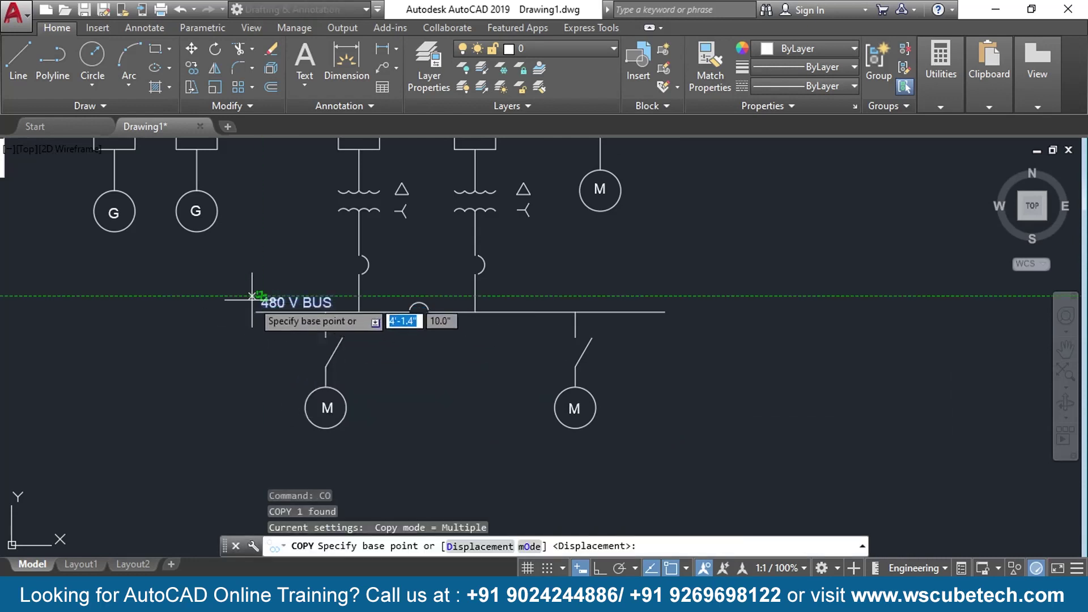
click(258, 296)
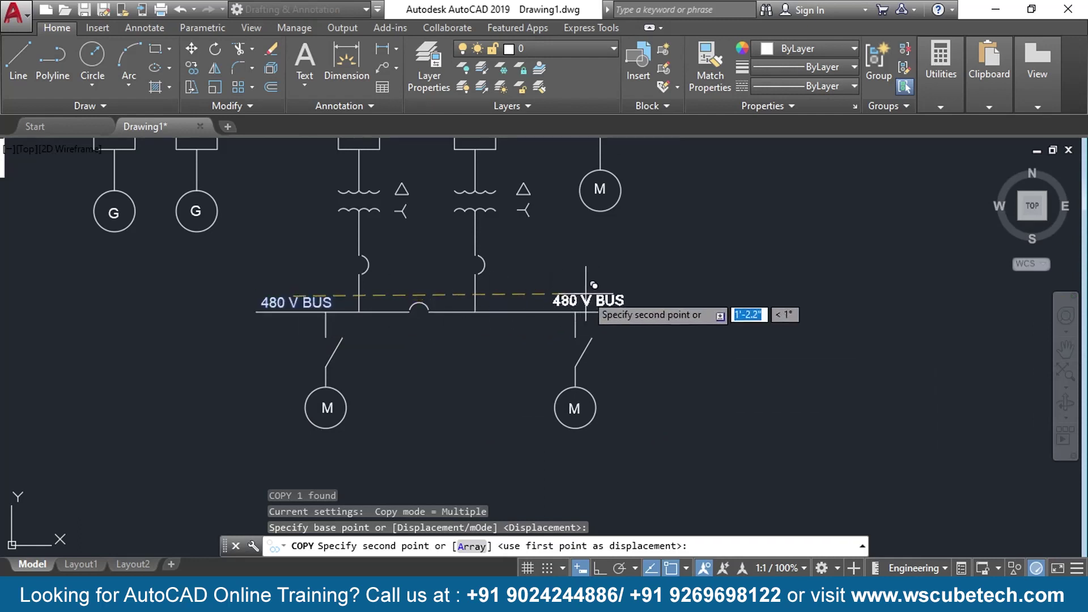
click(603, 284)
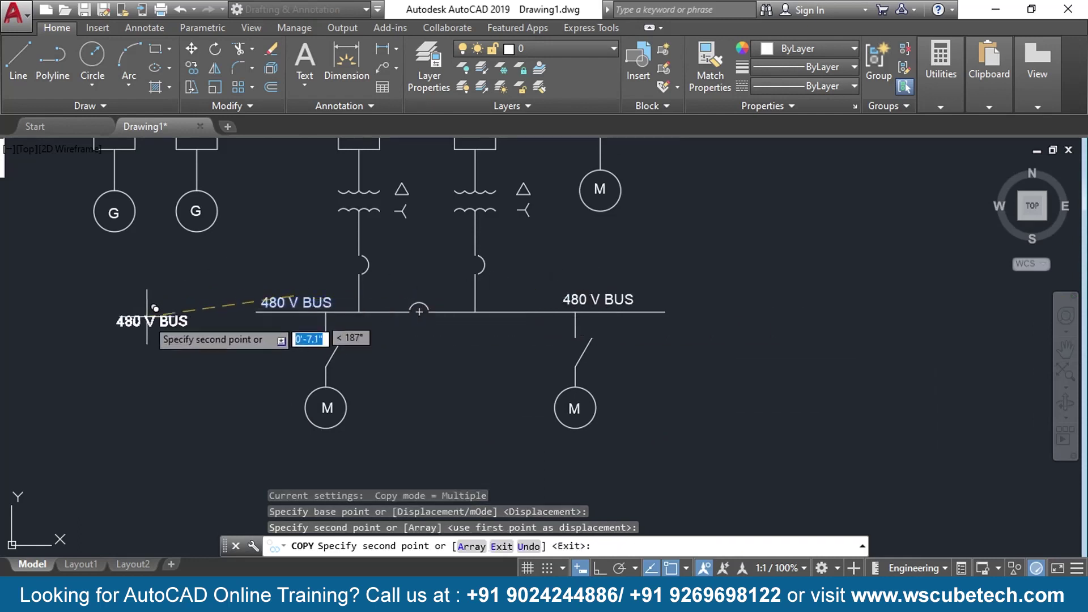
key(Return)
- Move the "BREAKER" text to just above the breaker arc in the middle of the lower bus
mouse_move(23, 290)
middle_down()
mouse_move(73, 340)
mouse_move(326, 397)
middle_up()
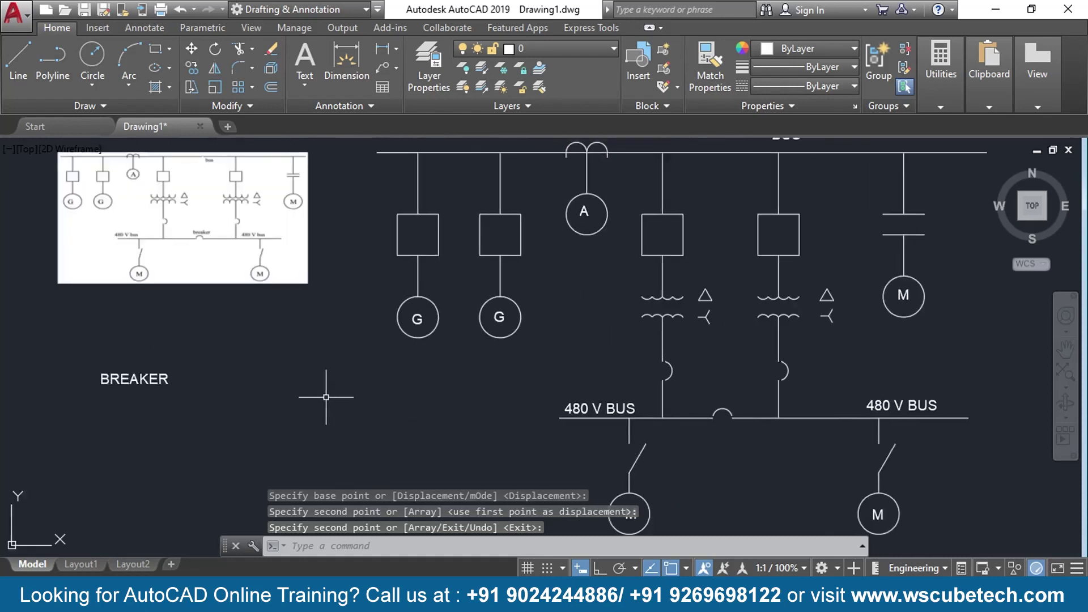
click(183, 360)
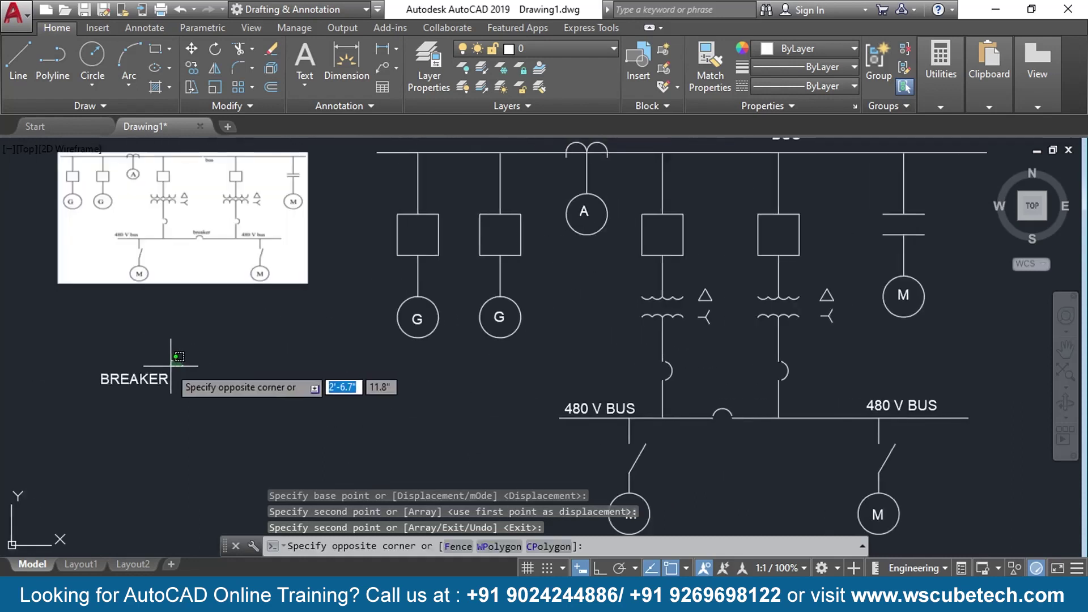
click(134, 367)
click(101, 375)
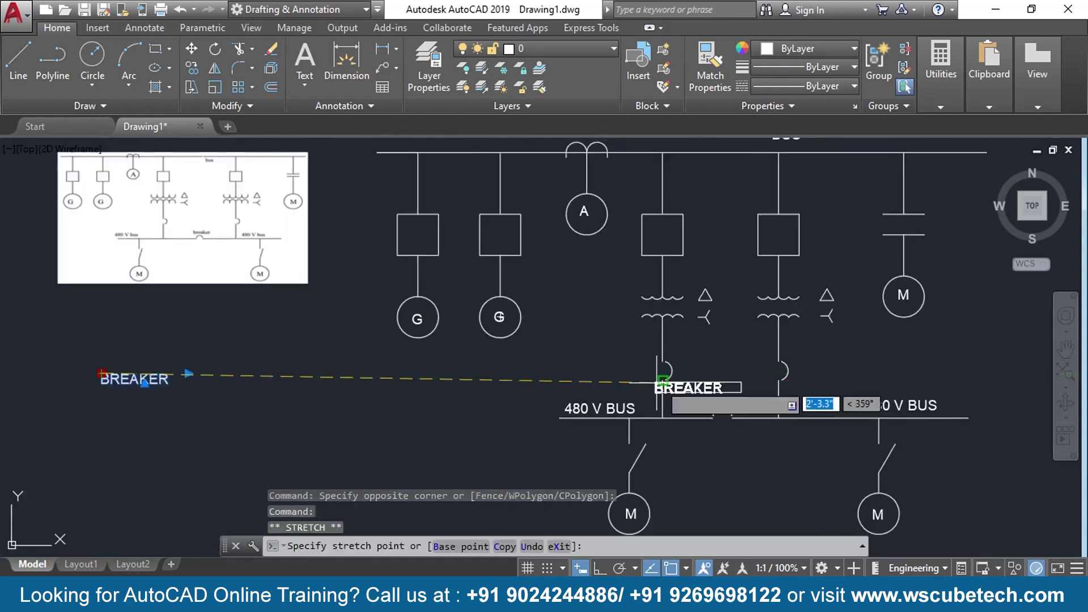
click(687, 393)
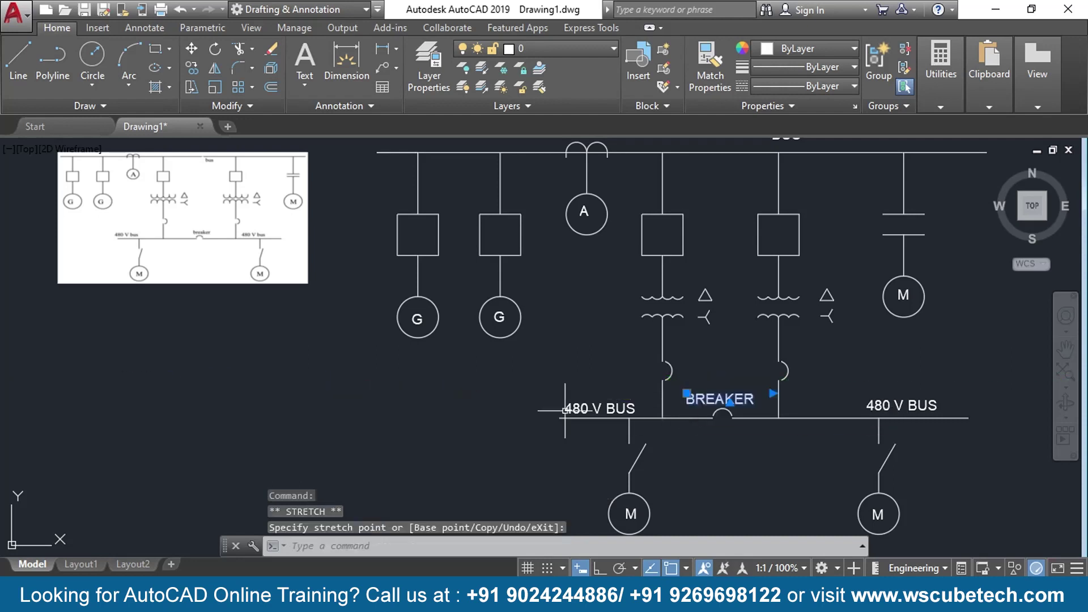
- Clear the label selection and compare the labelled single-line diagram with the reference image
scroll(194, 357, up, 4)
middle_drag(194, 348, 244, 484)
mouse_move(588, 440)
middle_down()
mouse_move(338, 376)
mouse_move(2, 310)
mouse_move(2, 299)
middle_up()
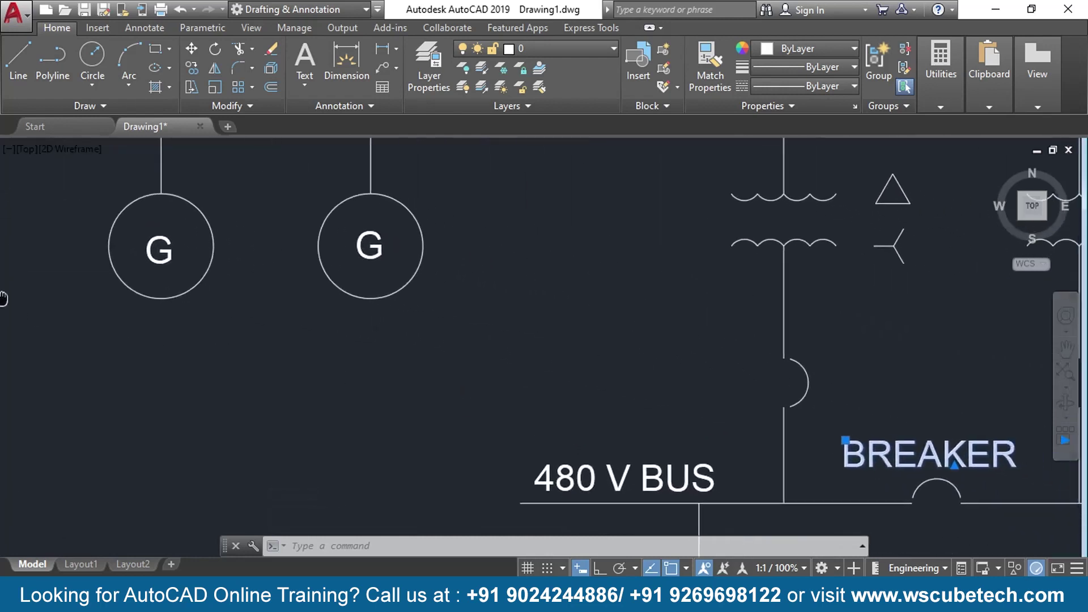
scroll(4, 286, down, 7)
scroll(139, 361, up, 3)
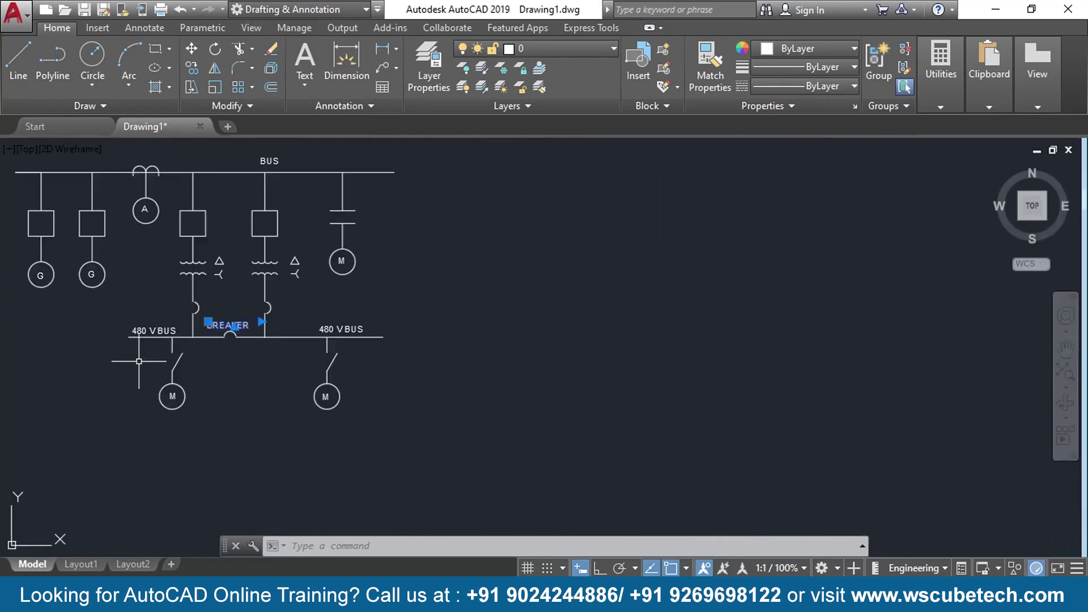
middle_drag(103, 358, 286, 381)
click(218, 377)
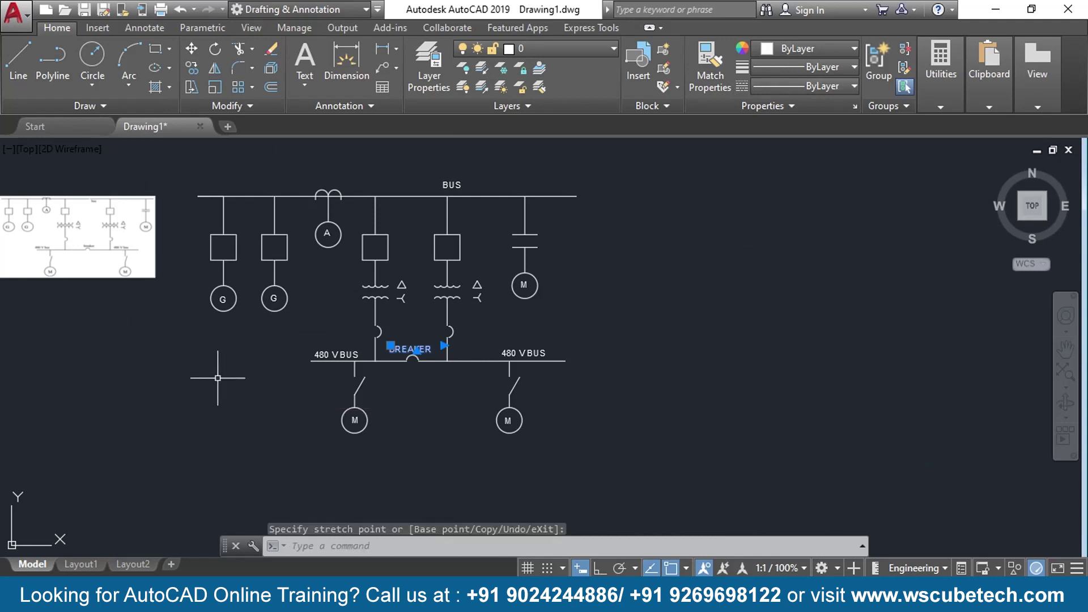
key(Escape)
key(Escape)
scroll(352, 375, up, 2)
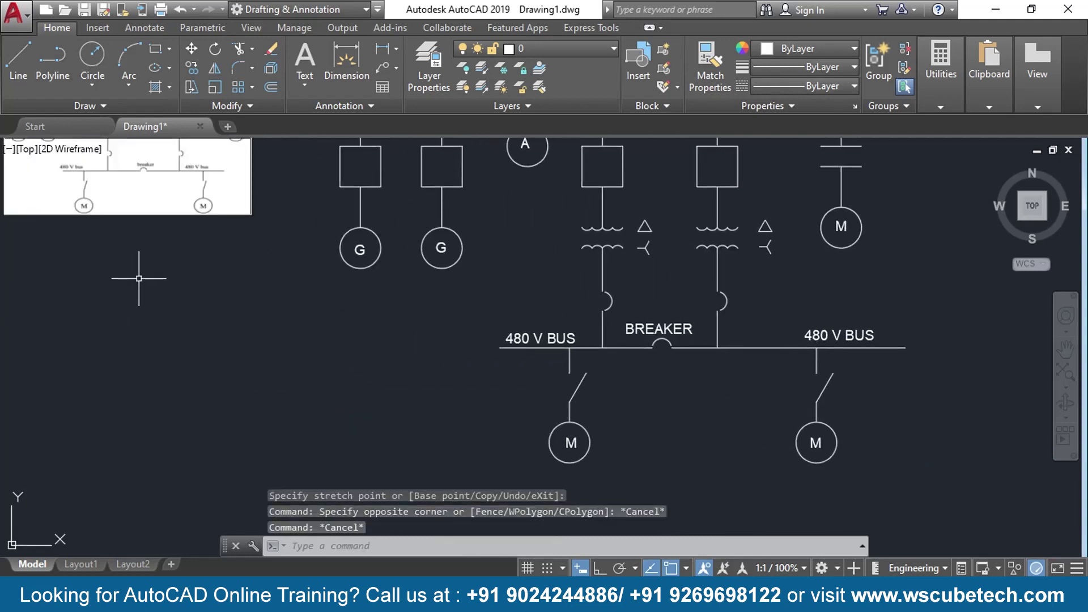
middle_drag(139, 278, 177, 379)
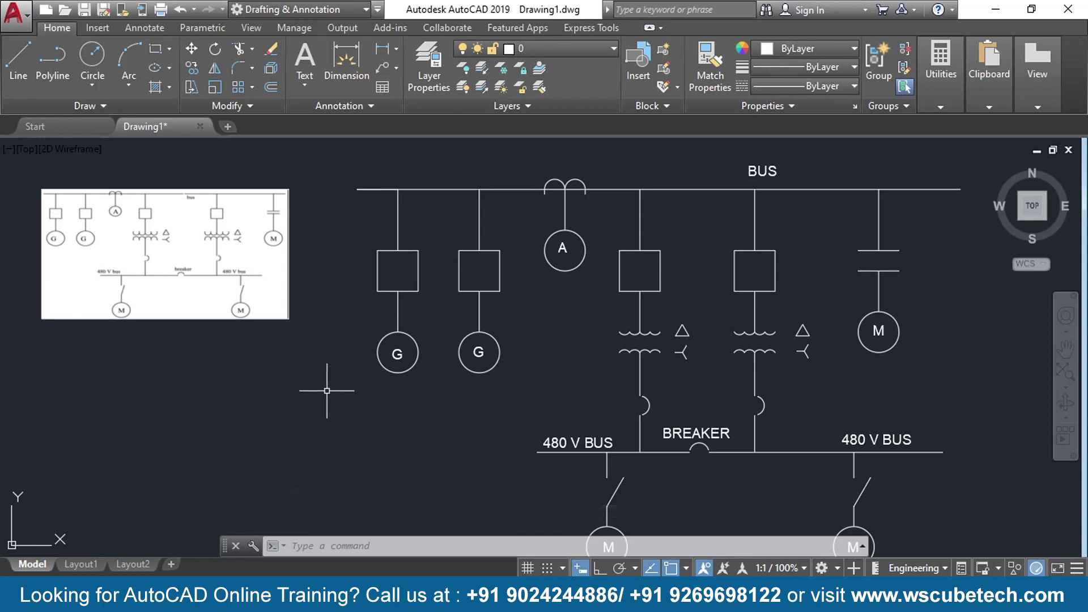
scroll(326, 391, down, 6)
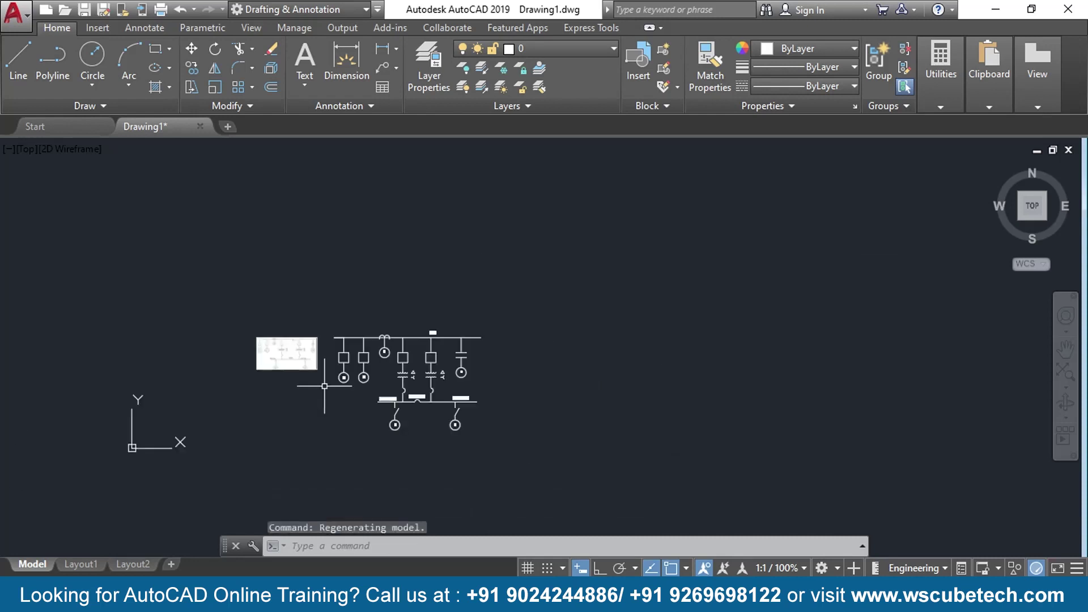
scroll(325, 395, up, 4)
scroll(324, 391, up, 3)
scroll(359, 418, down, 3)
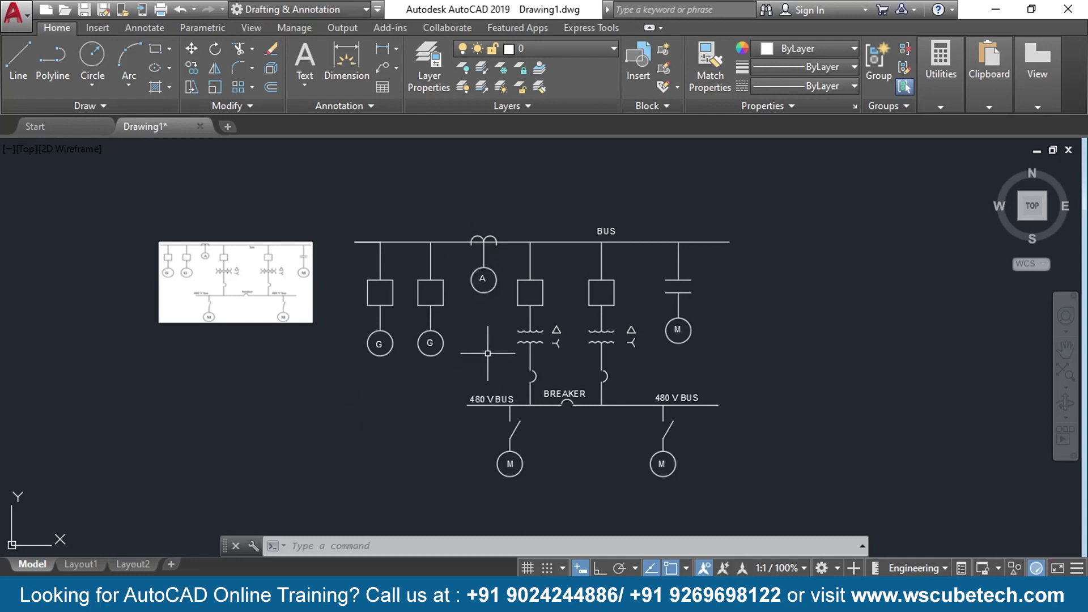
scroll(494, 354, up, 5)
middle_drag(496, 348, 431, 223)
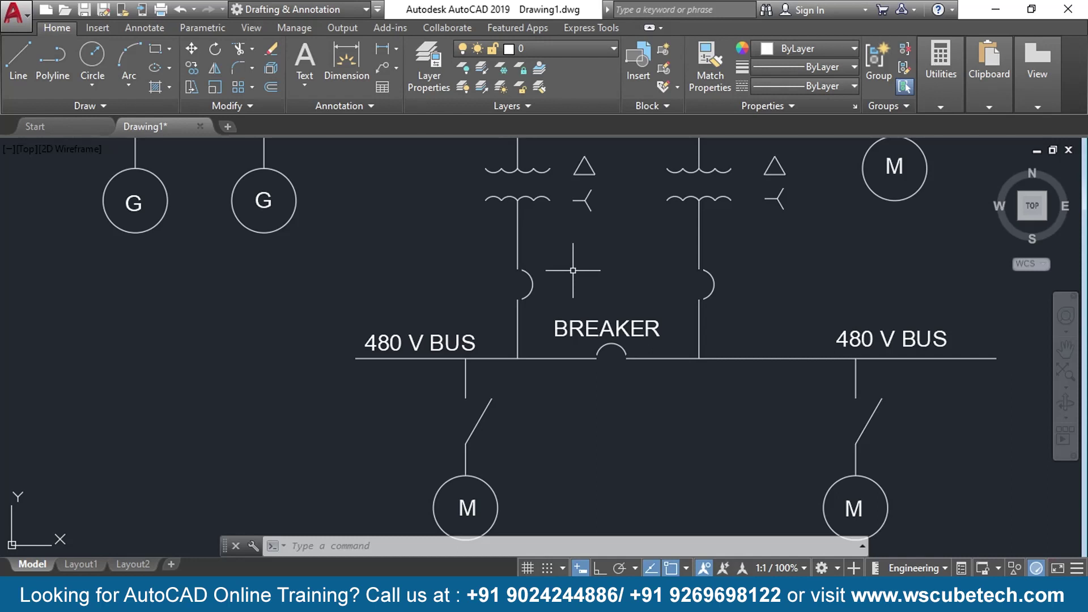
scroll(376, 315, down, 4)
middle_drag(364, 311, 490, 418)
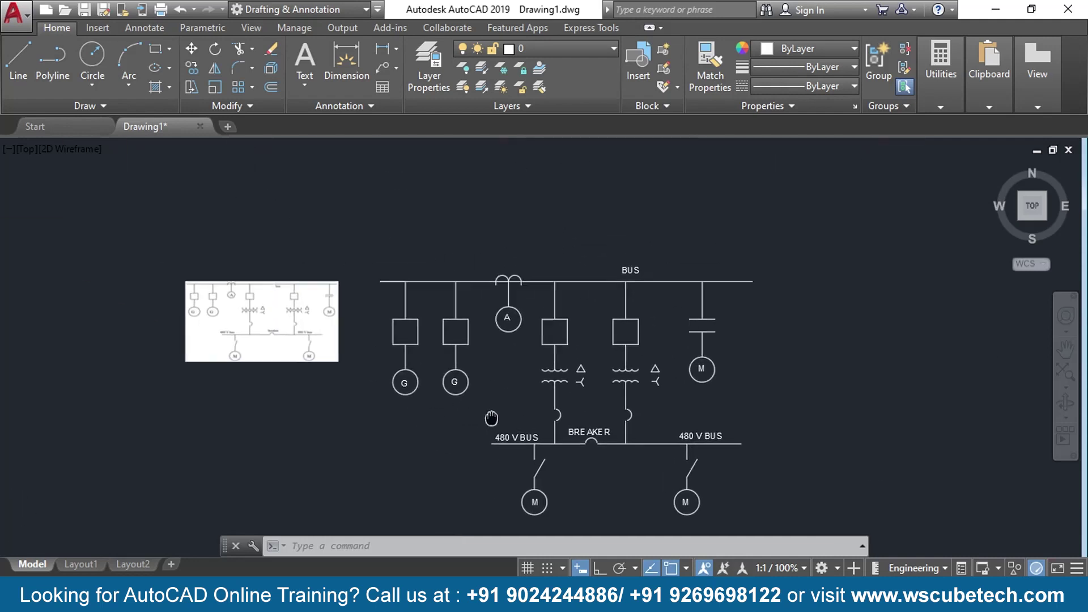
scroll(476, 385, up, 2)
mouse_move(489, 485)
middle_down()
mouse_move(429, 270)
mouse_move(449, 279)
mouse_move(469, 352)
middle_up()
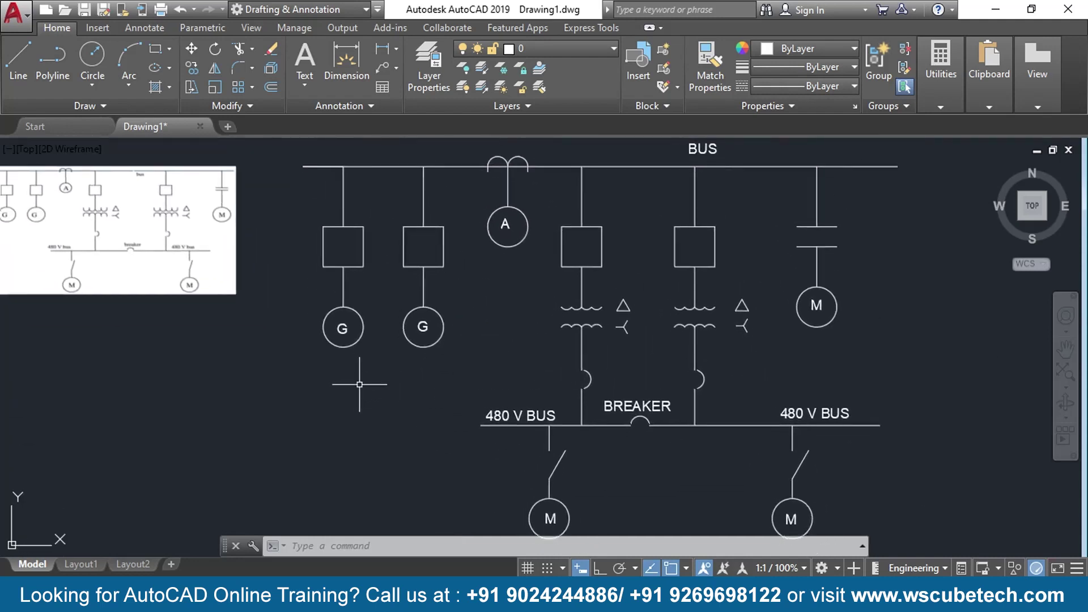
mouse_move(359, 384)
middle_down()
mouse_move(417, 374)
mouse_move(431, 383)
middle_up()
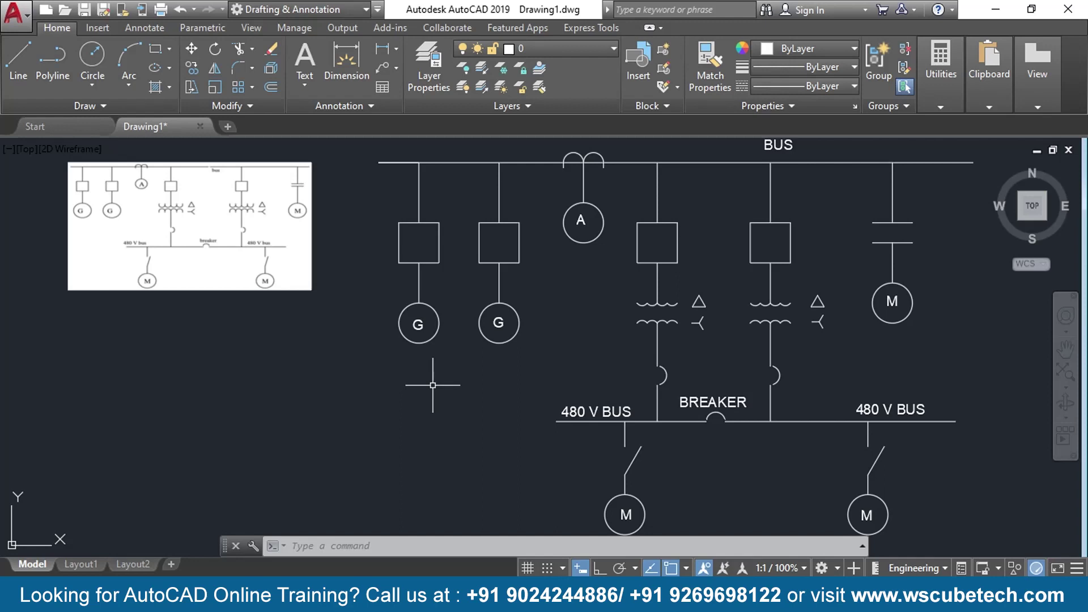
key(alt+Tab)
key(alt+Tab)
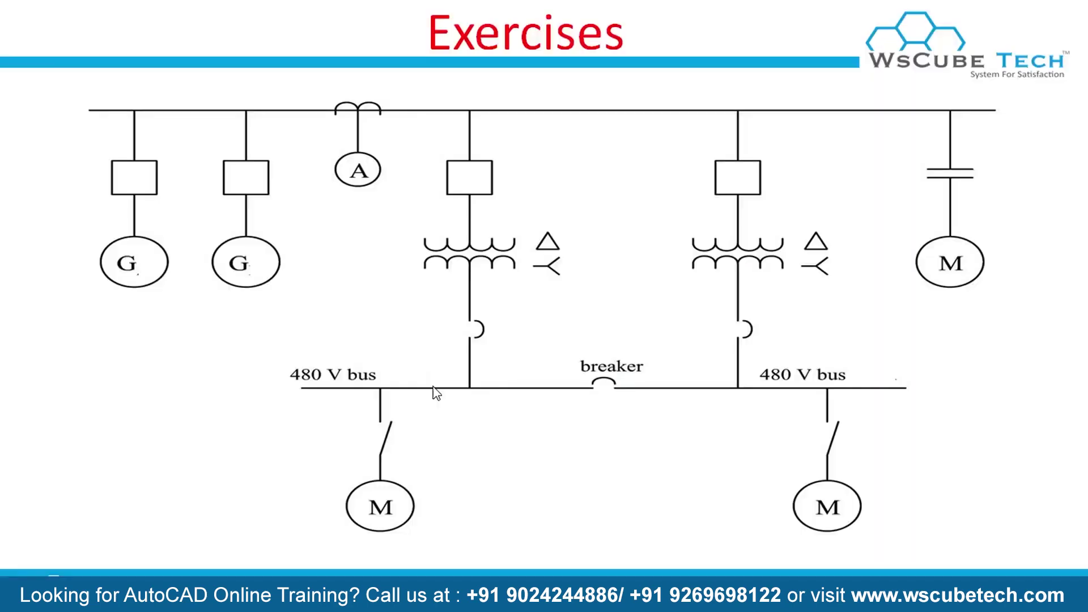
key(Right)
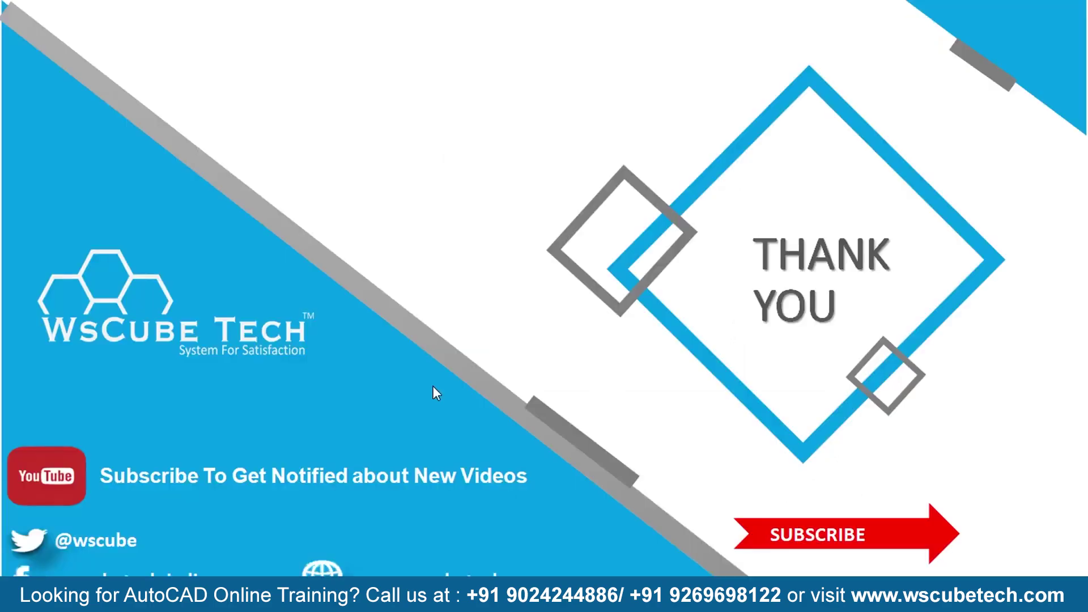